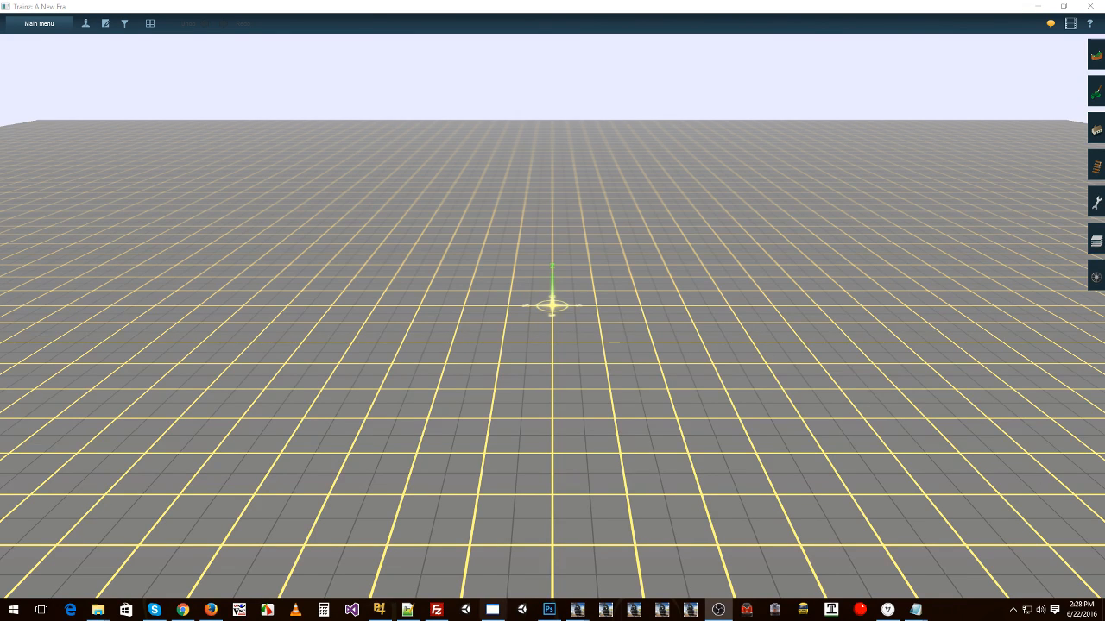
Step: Close the trainz_simulator Twitch page in Firefox and switch back to the Trainz: A New Era surveyor window
click(218, 609)
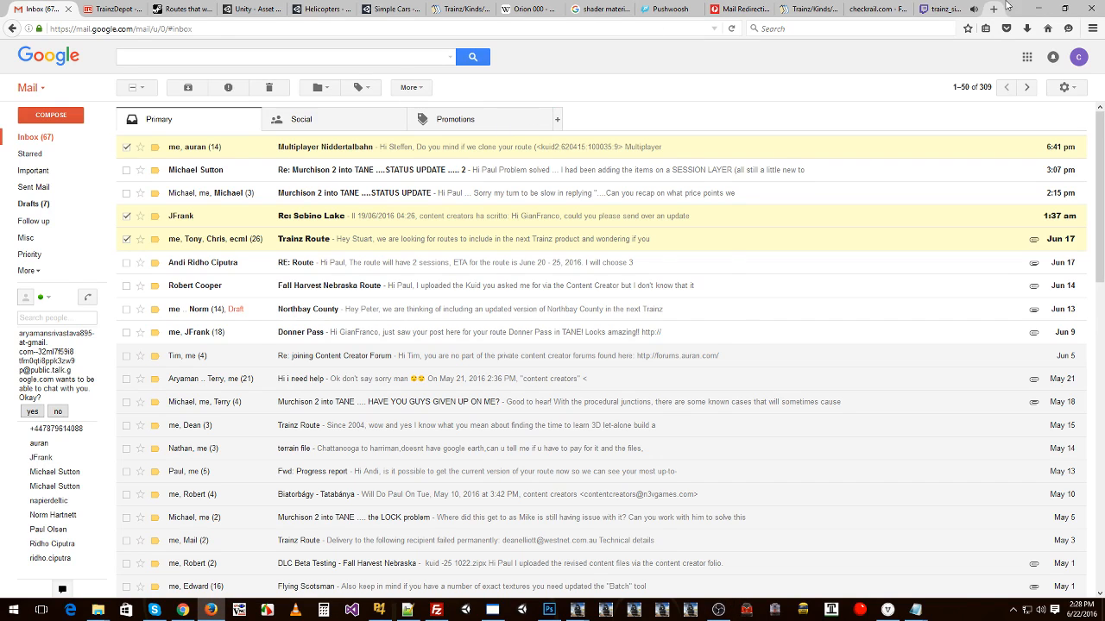
click(940, 8)
scroll(316, 148, up, 3)
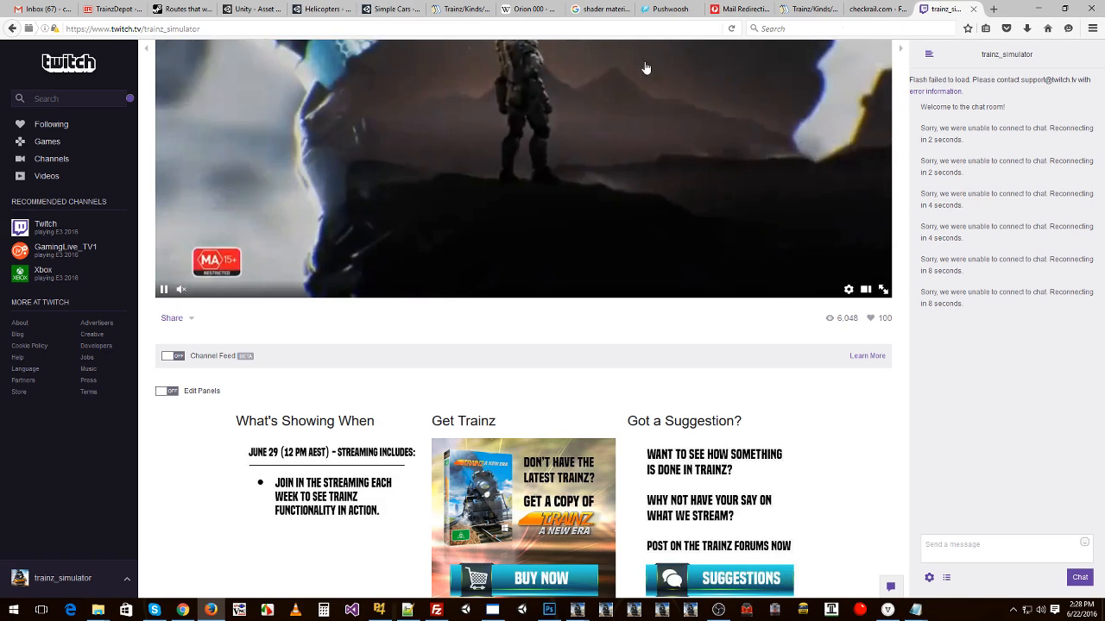
click(972, 8)
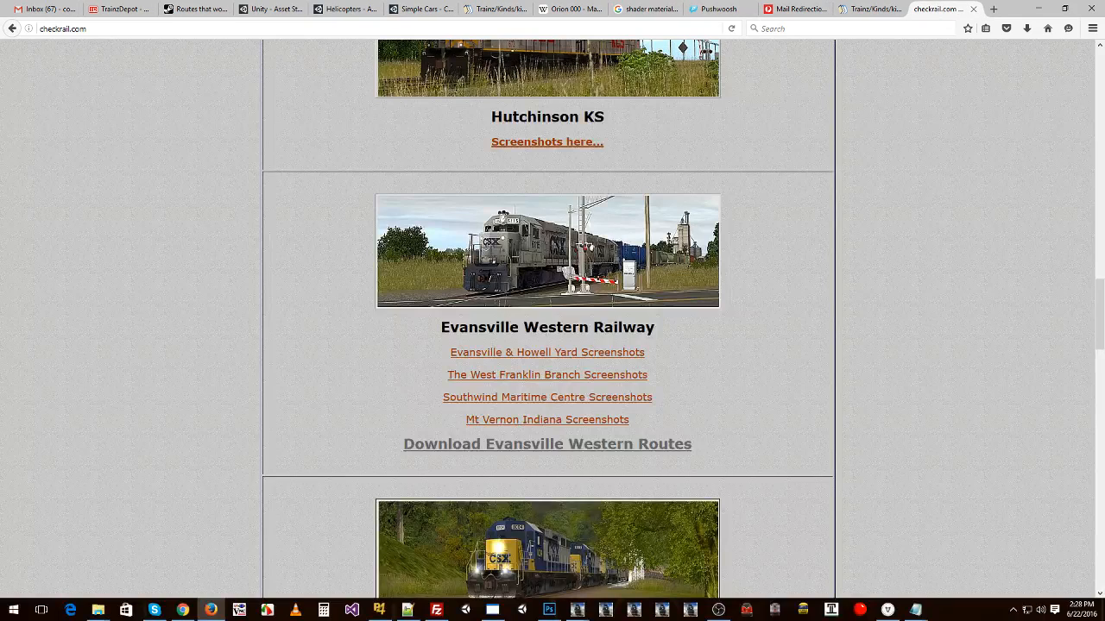
key(alt+Tab)
key(alt+Tab)
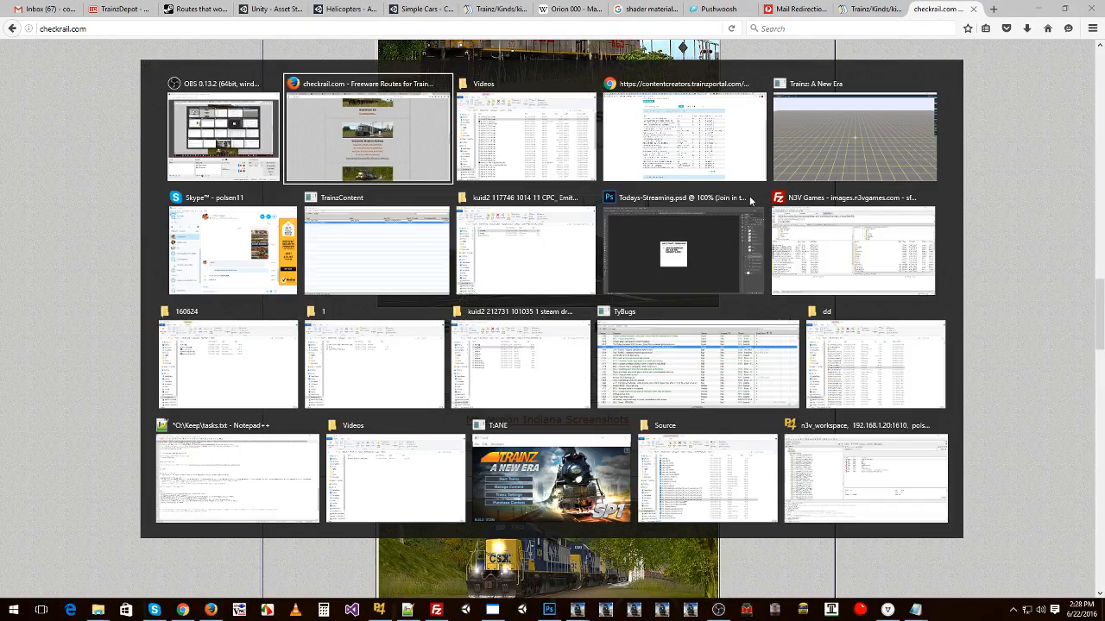
key(alt+Tab)
key(alt+Tab)
key(alt+Tab)
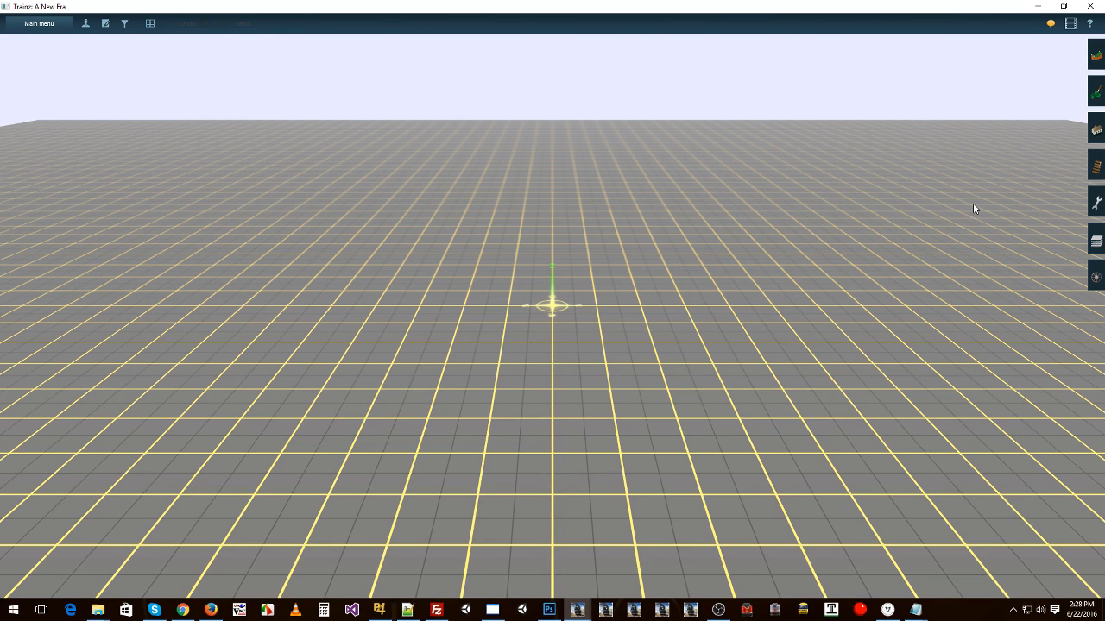
Step: Preview the Portal, Portal Basic, Portal Basic Short and Portal_basic_HP assets among the placeable objects
click(1097, 132)
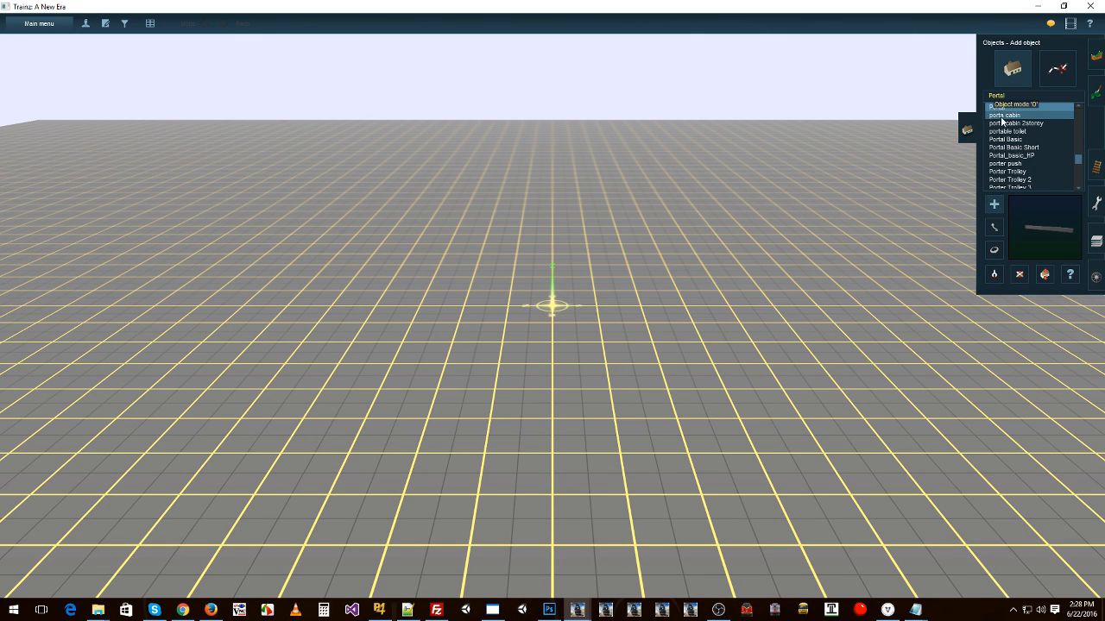
click(1005, 138)
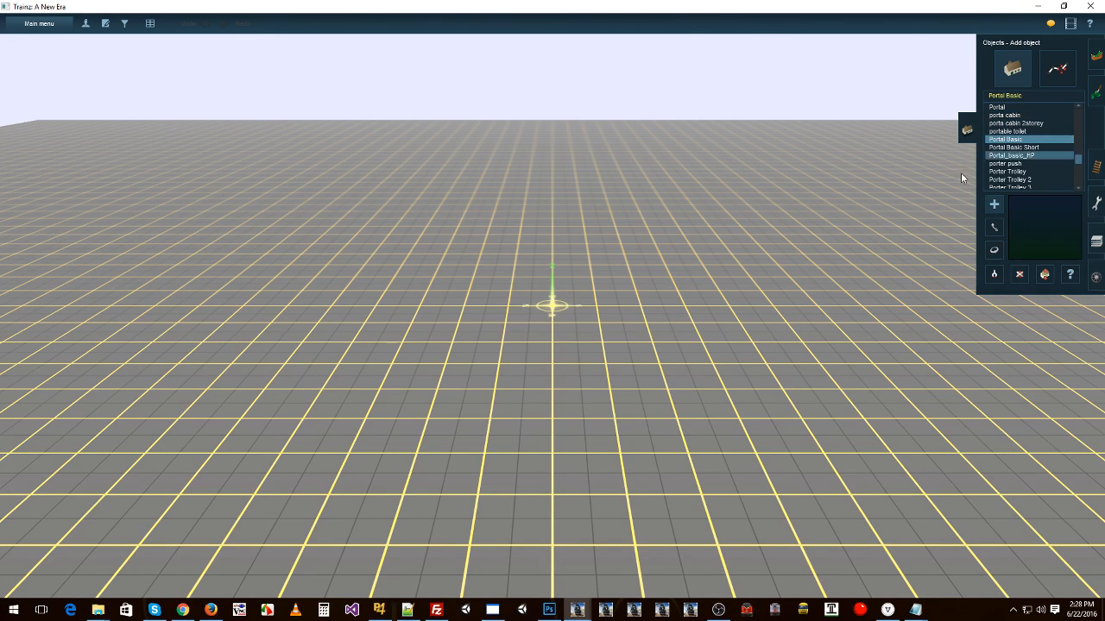
click(1017, 154)
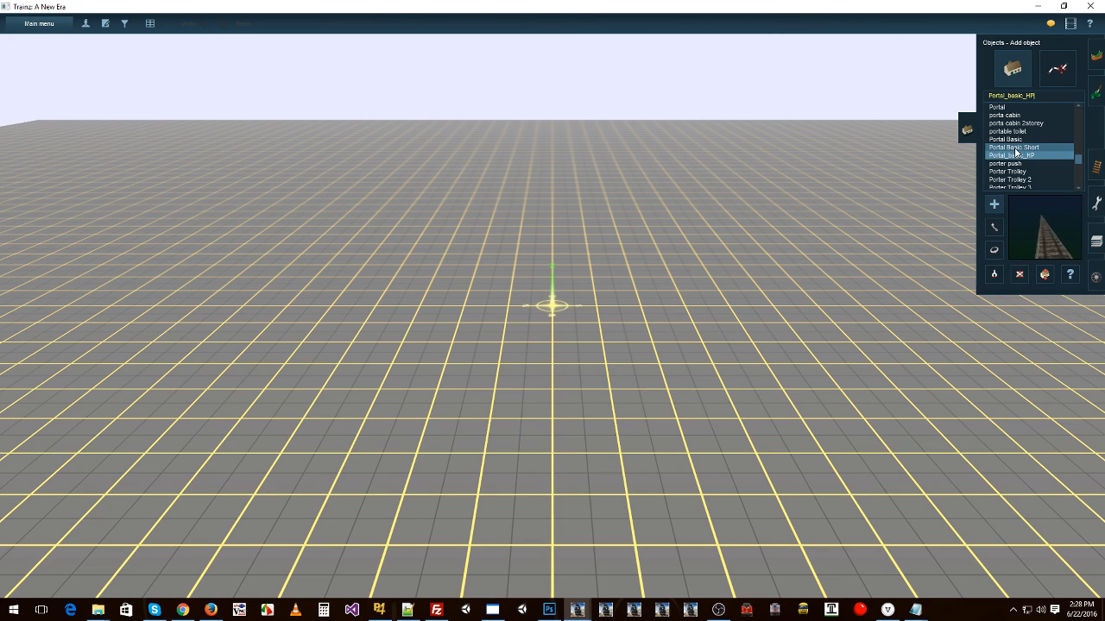
click(1014, 147)
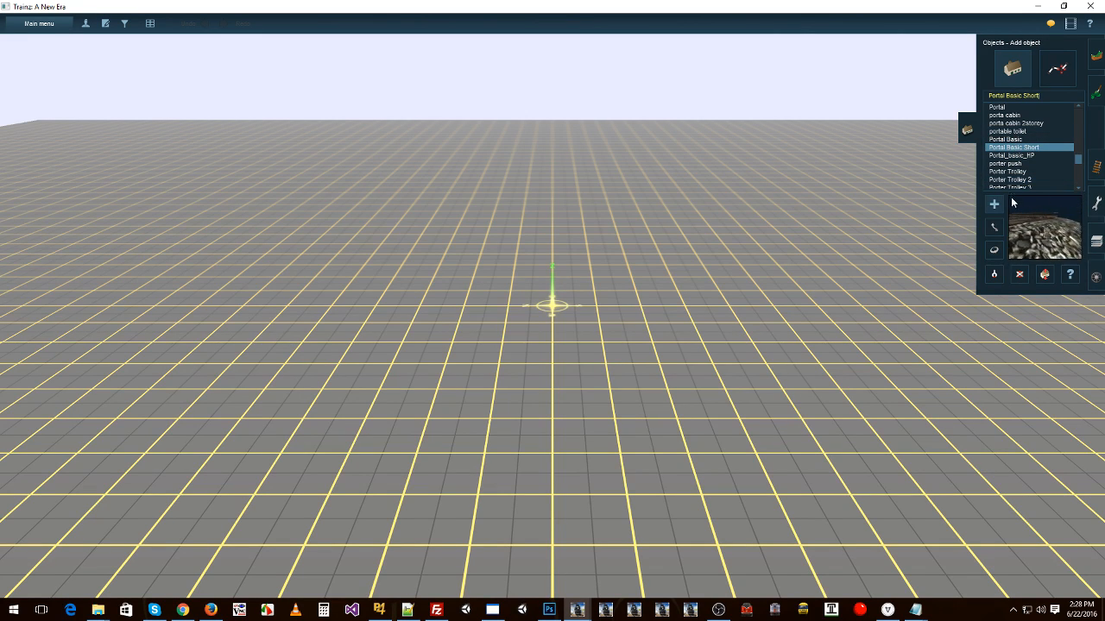
click(1011, 107)
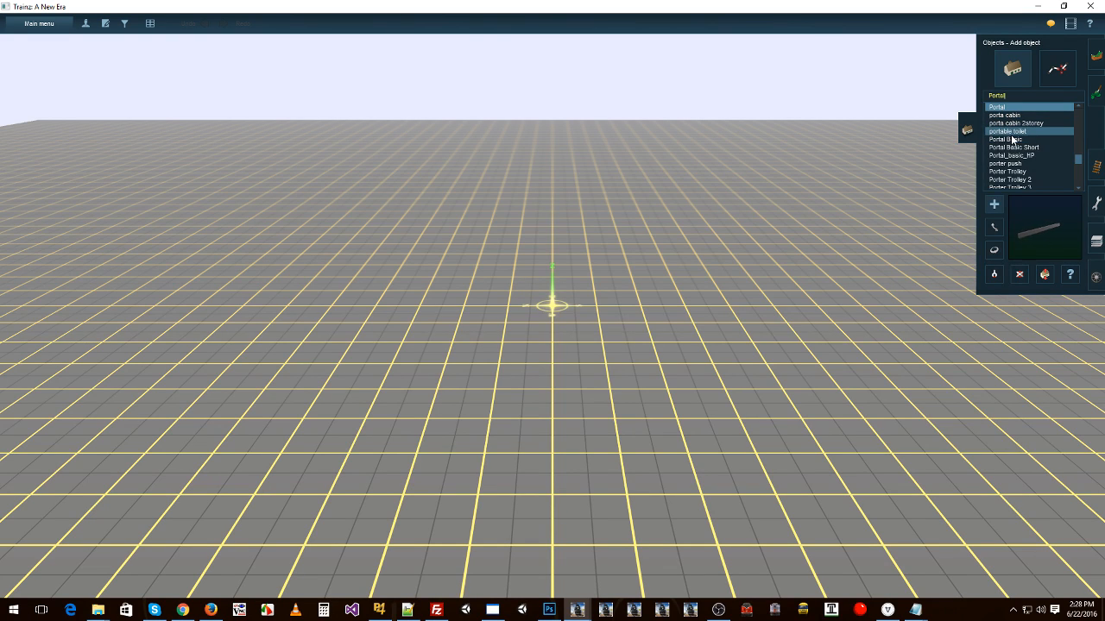
click(1009, 139)
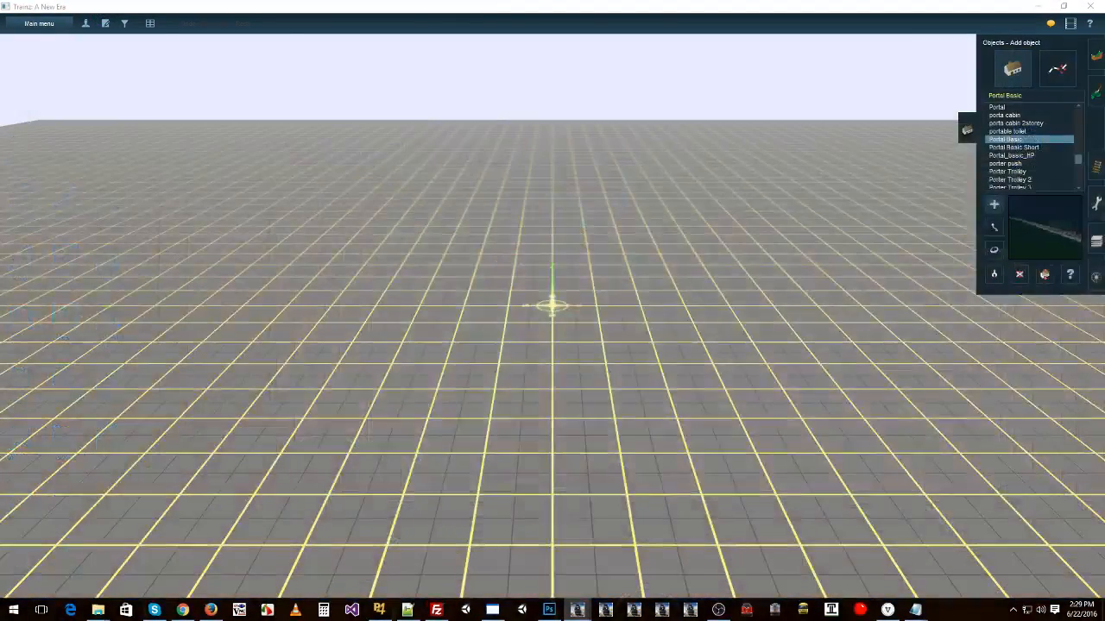
Step: Switch to TrainzContent, search the installed assets for "central" and select Central Portal Control
drag(1104, 121, 549, 86)
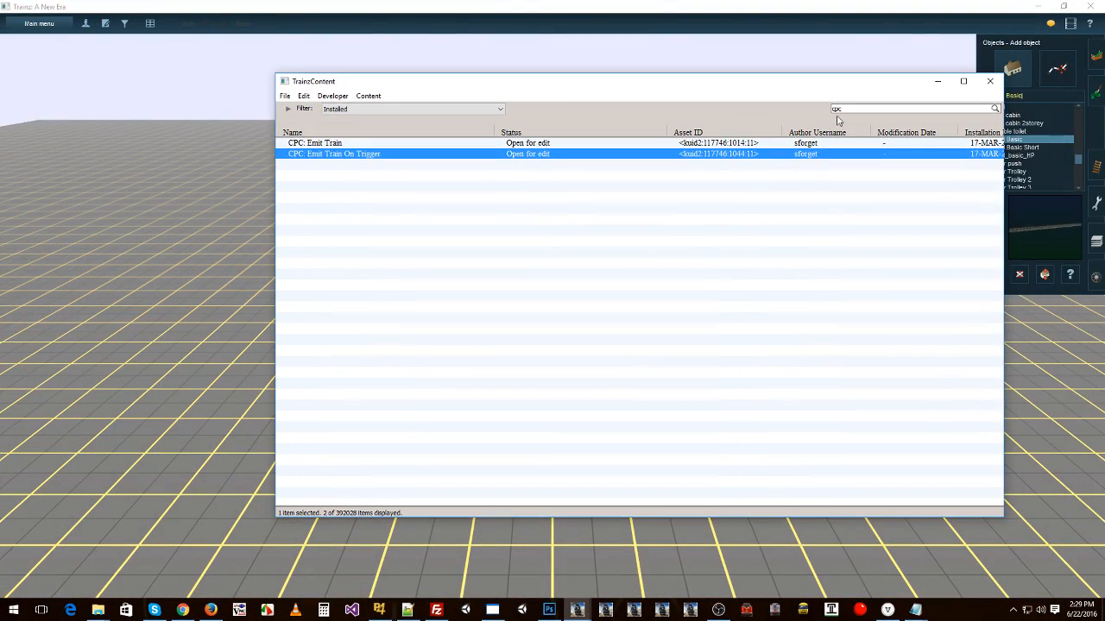
click(362, 110)
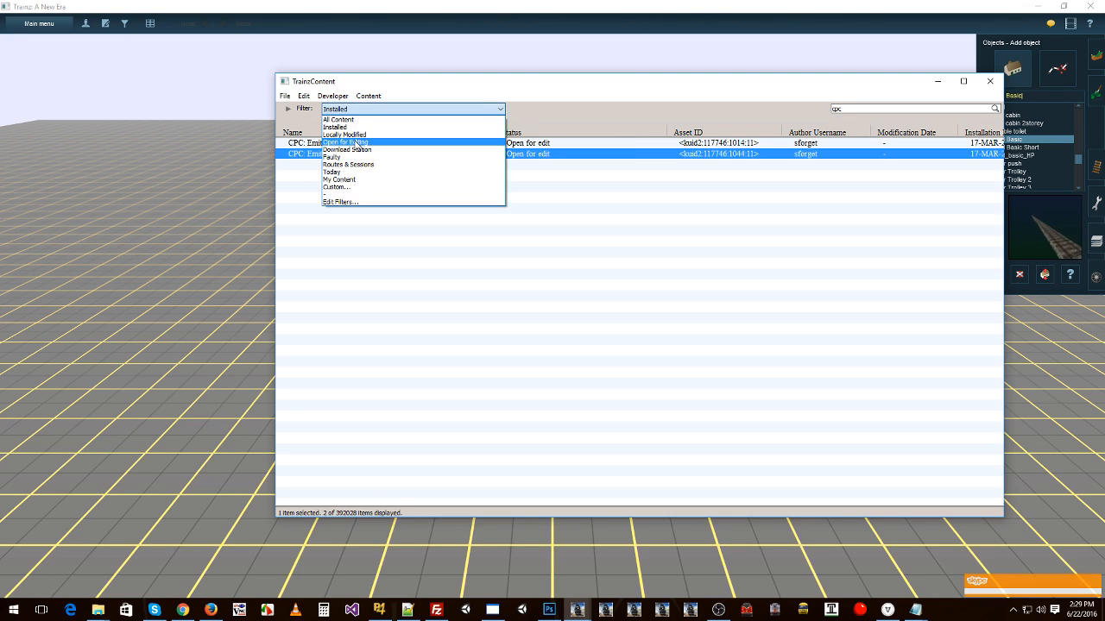
click(371, 146)
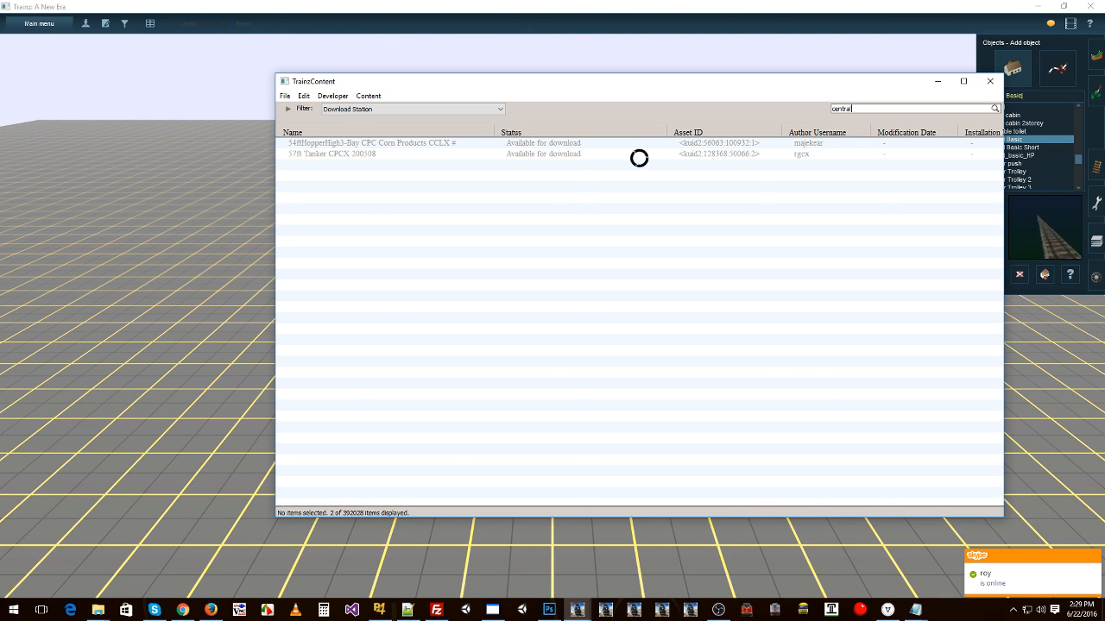
click(378, 109)
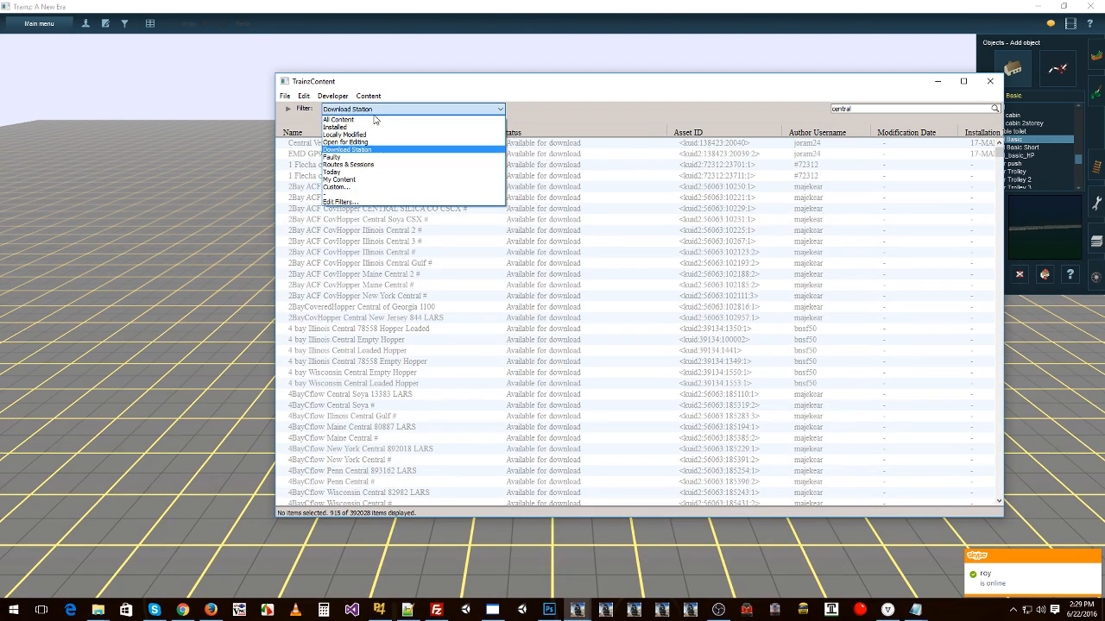
click(371, 123)
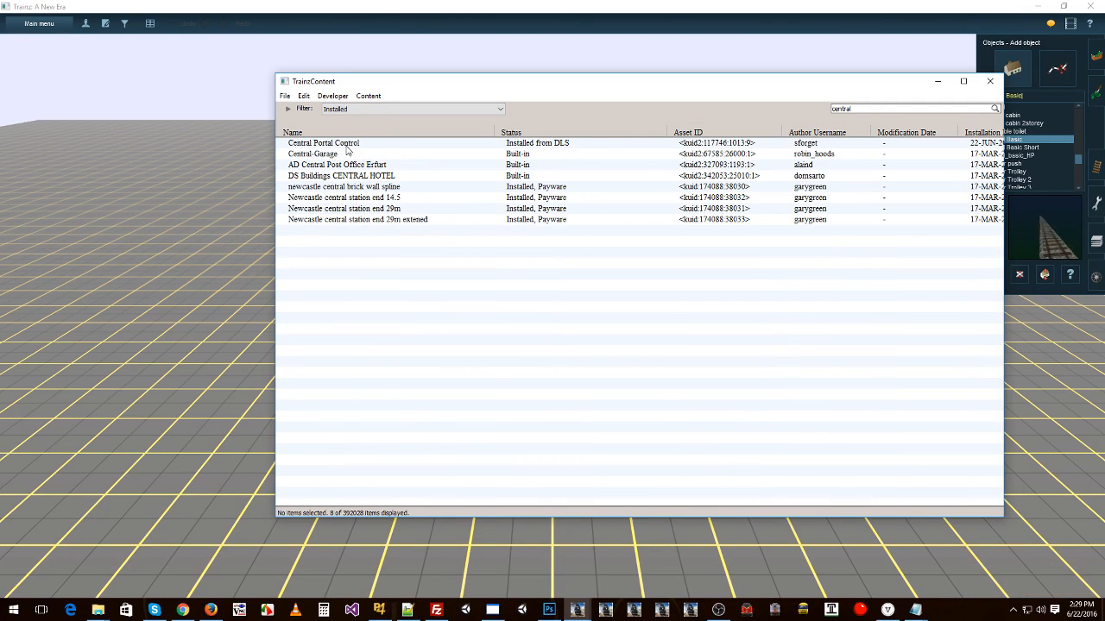
click(346, 145)
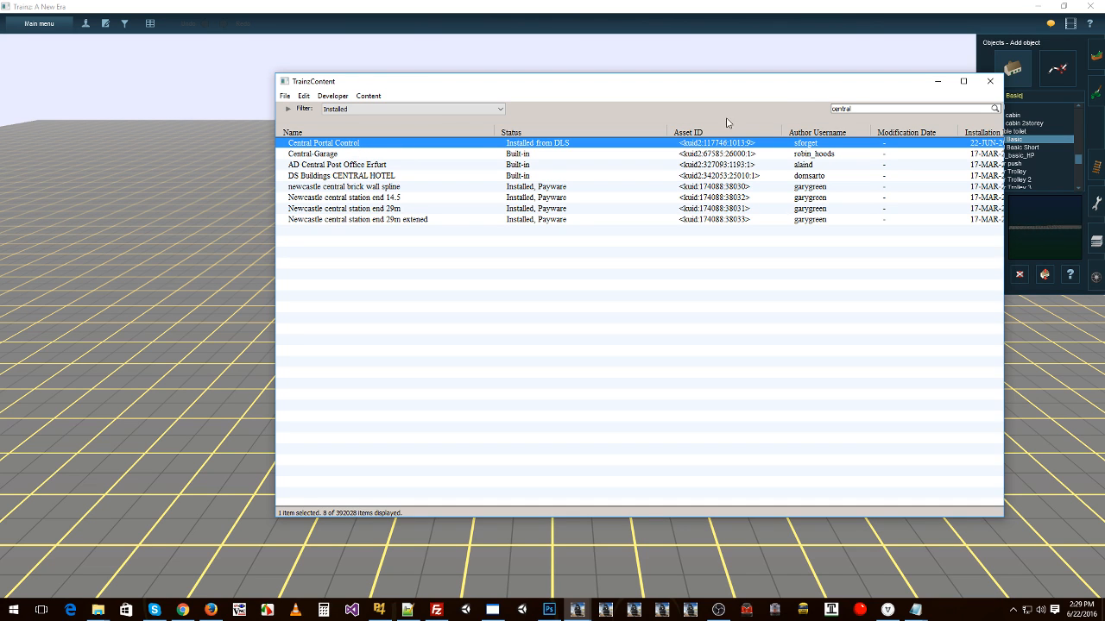
Step: Search the installed content for "un-po", select Un-Portal 2 and close the TrainzContent window
text(u)
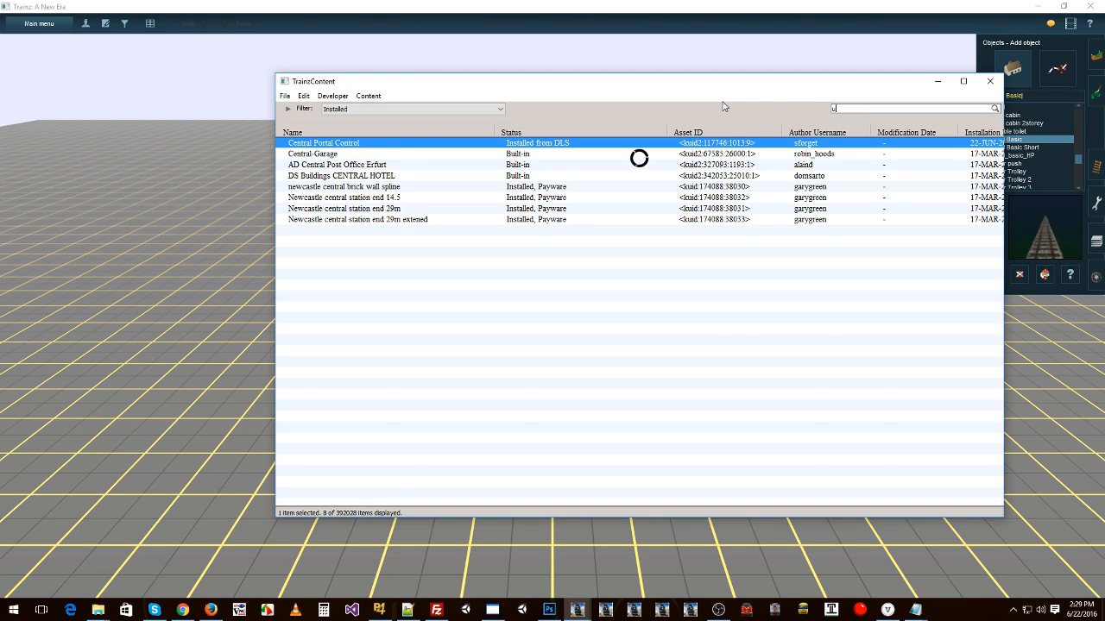
text(n-po)
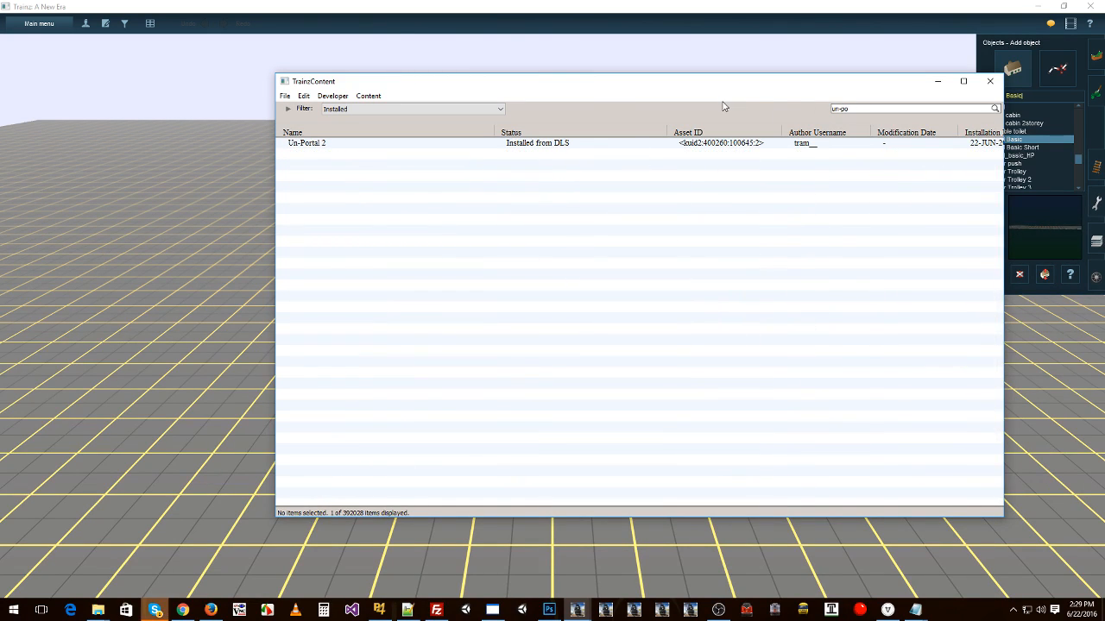
click(522, 146)
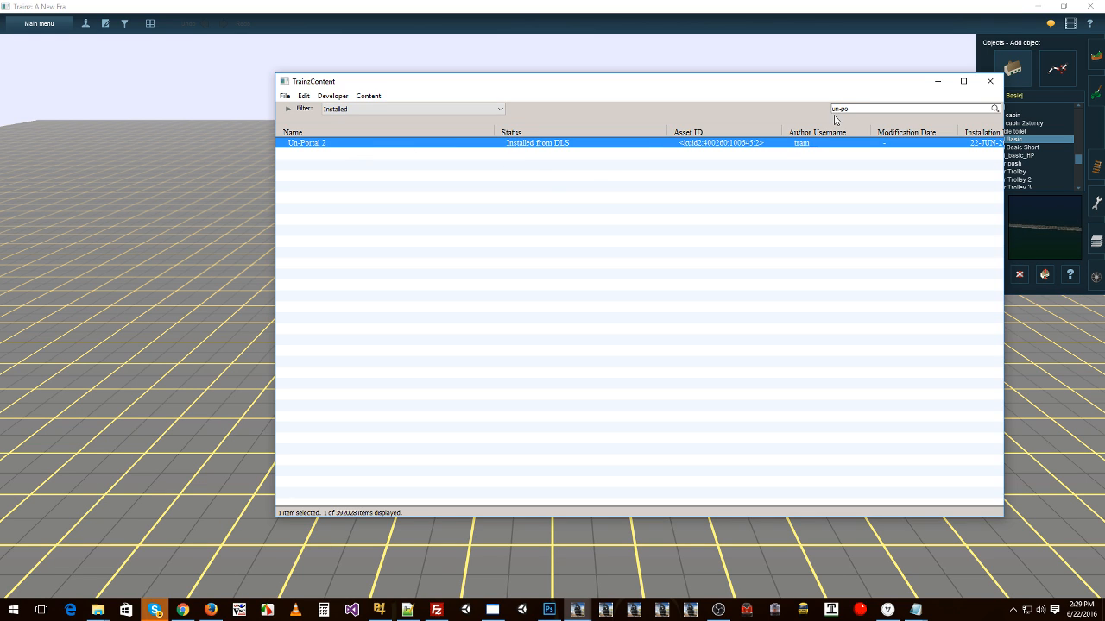
click(989, 82)
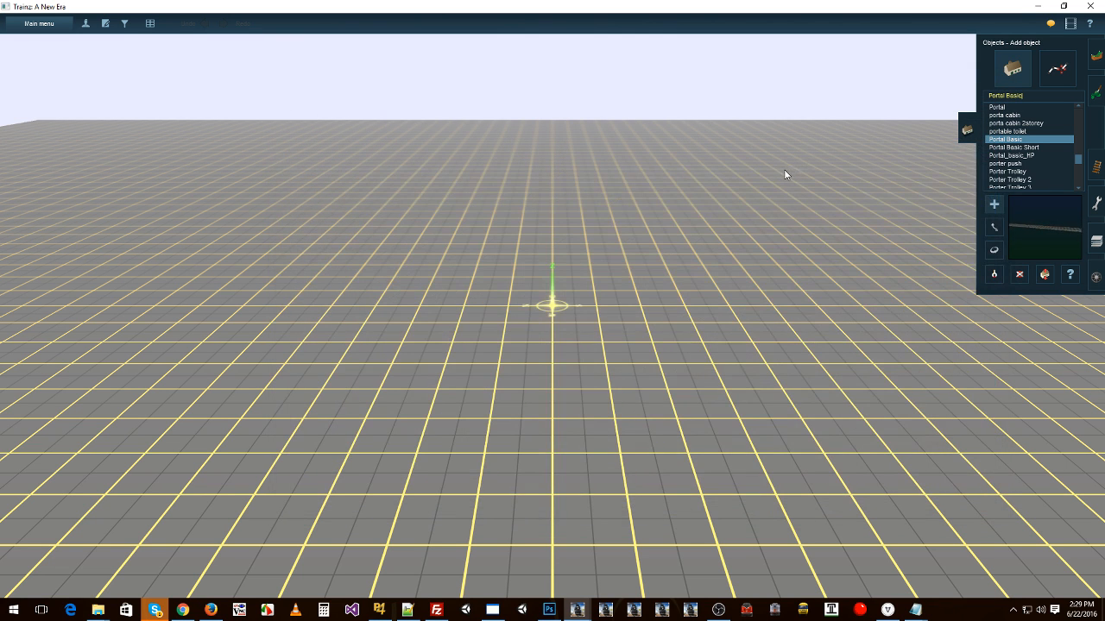
Step: Place a Portal object near the edge of the empty baseboard
click(1001, 106)
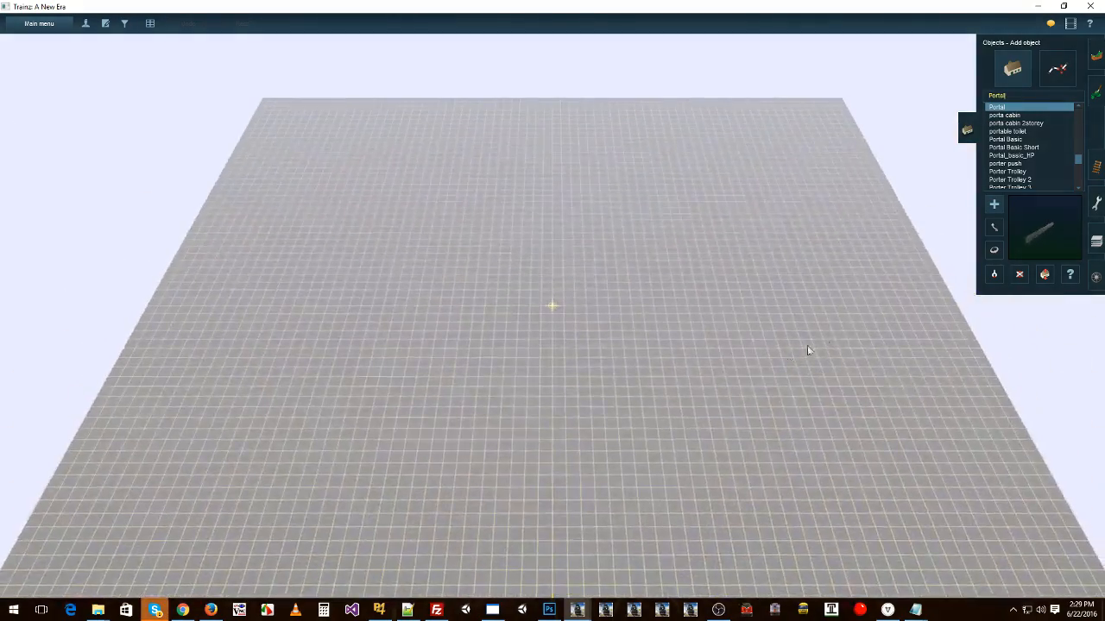
click(867, 320)
right_drag(860, 304, 558, 215)
scroll(604, 229, up, 5)
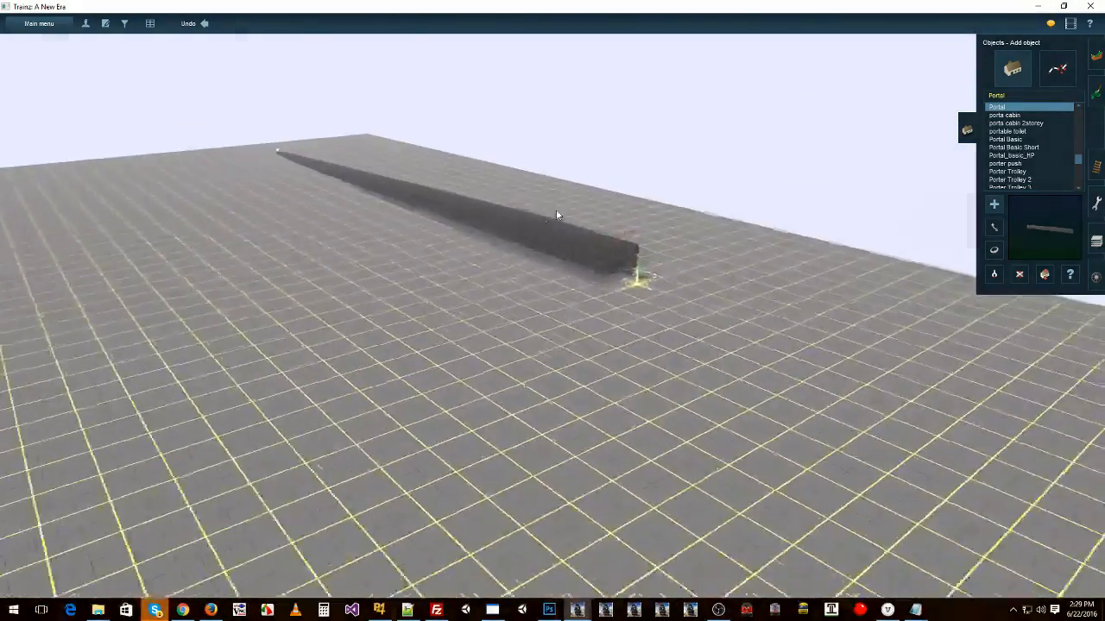
mouse_move(507, 247)
right_down()
mouse_move(979, 94)
mouse_move(1004, 45)
right_up()
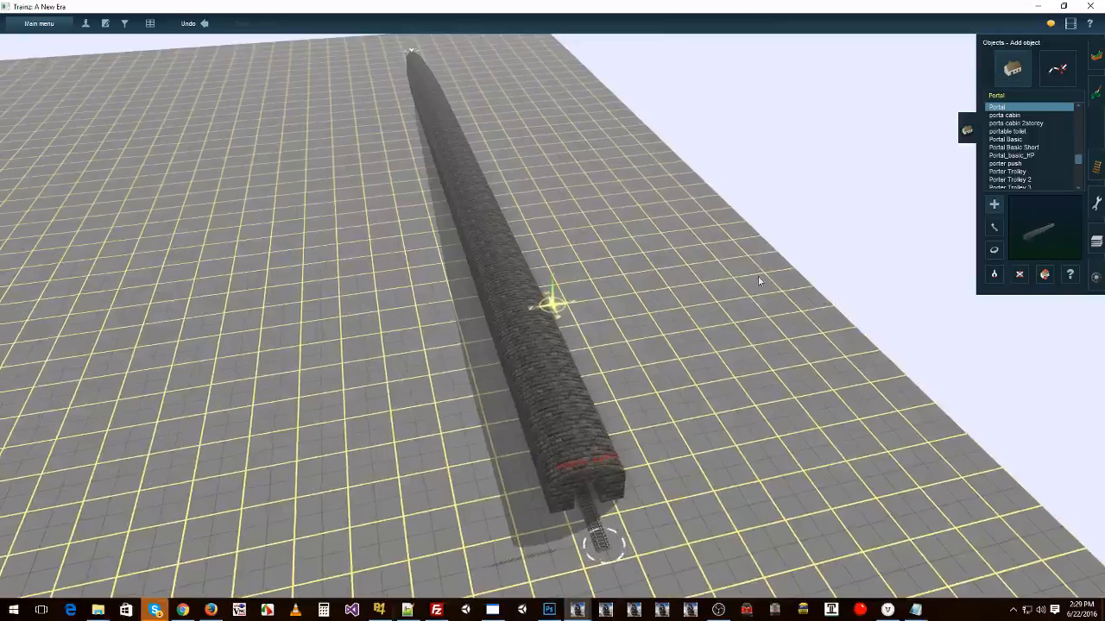
mouse_move(686, 289)
right_down()
mouse_move(572, 301)
mouse_move(518, 322)
right_up()
right_click(503, 328)
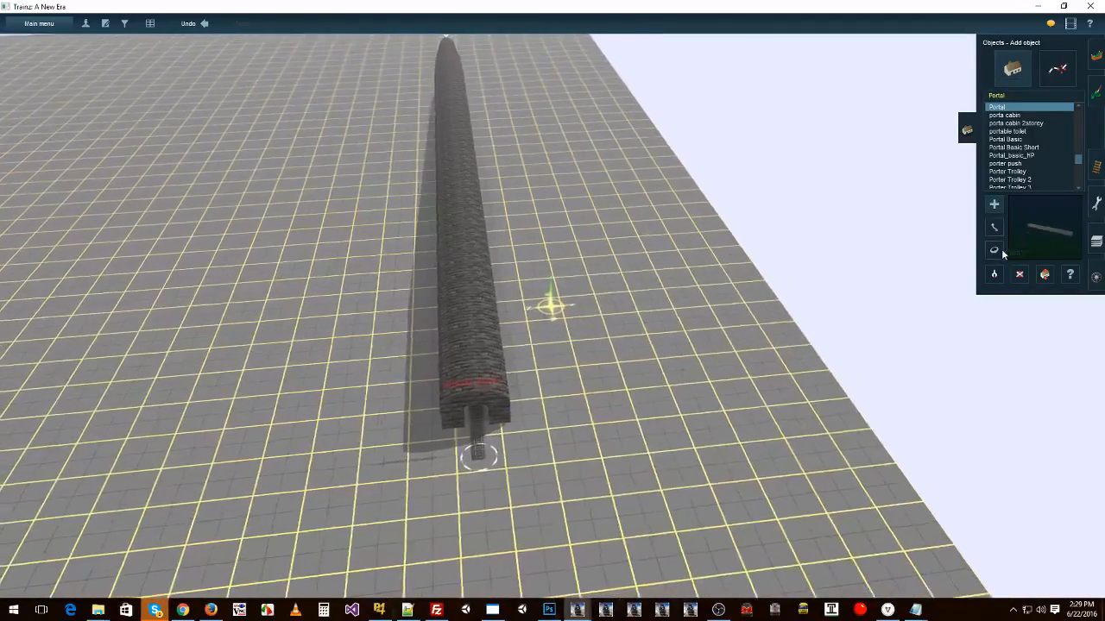
Step: Rotate the portal so its tunnel extends off the baseboard edge and its entry faces inward
click(993, 251)
drag(474, 242, 290, 319)
right_drag(417, 452, 1079, 223)
Step: Lay a straight stretch of TANE Trk Oak track from the portal's entry across the baseboard
click(1096, 166)
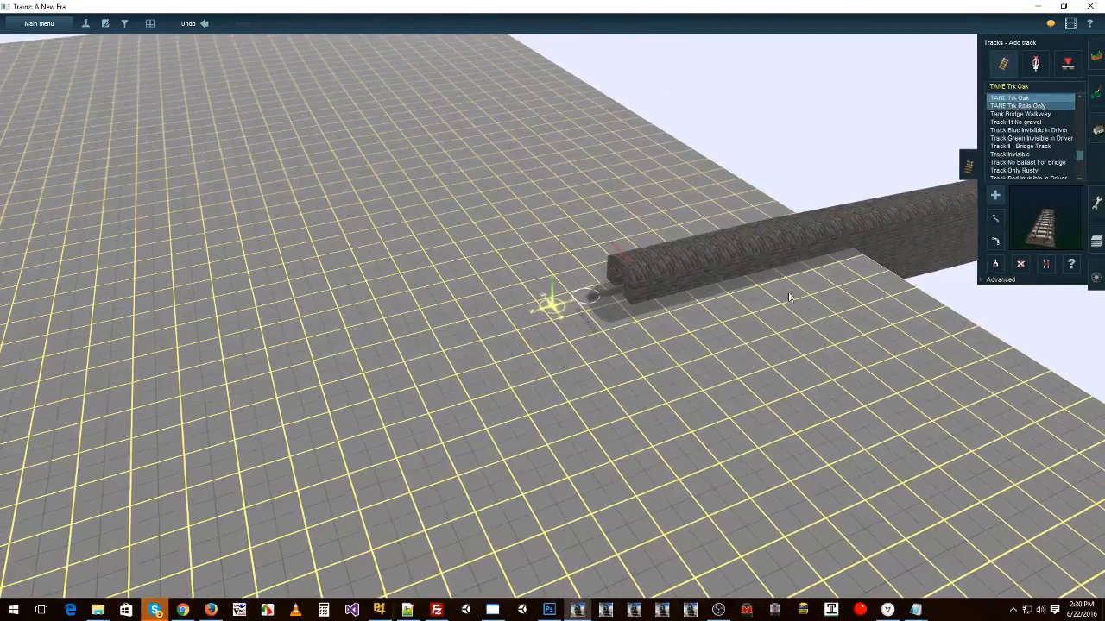
click(585, 299)
right_drag(389, 353, 467, 275)
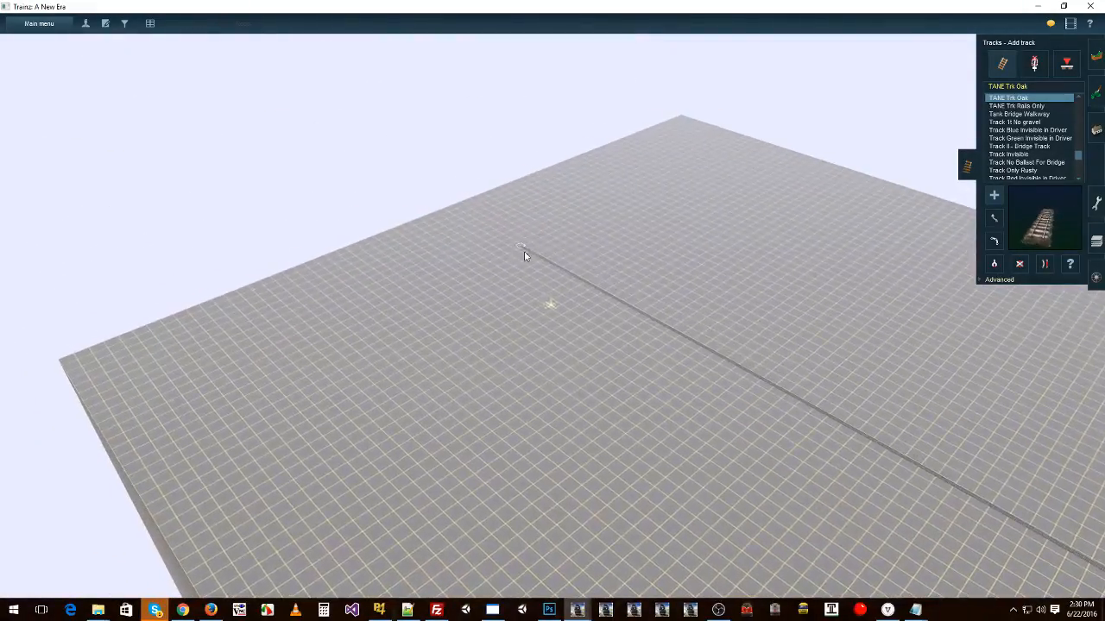
click(522, 250)
Step: Place a Portal Basic object beside the far end of the oak track
right_click(780, 341)
scroll(491, 282, up, 5)
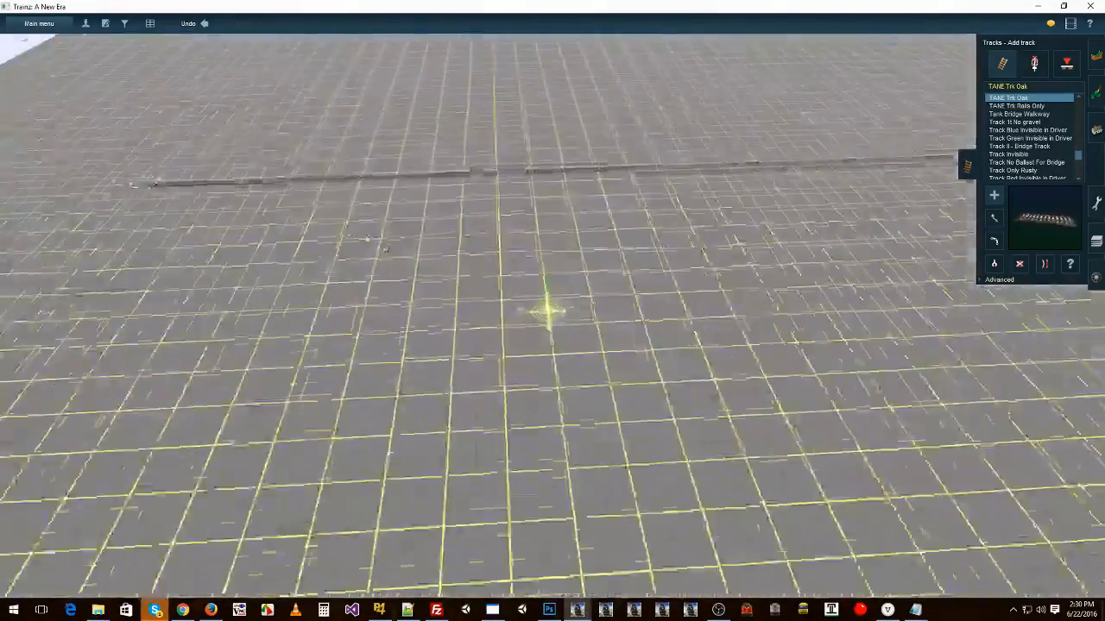
right_click(301, 203)
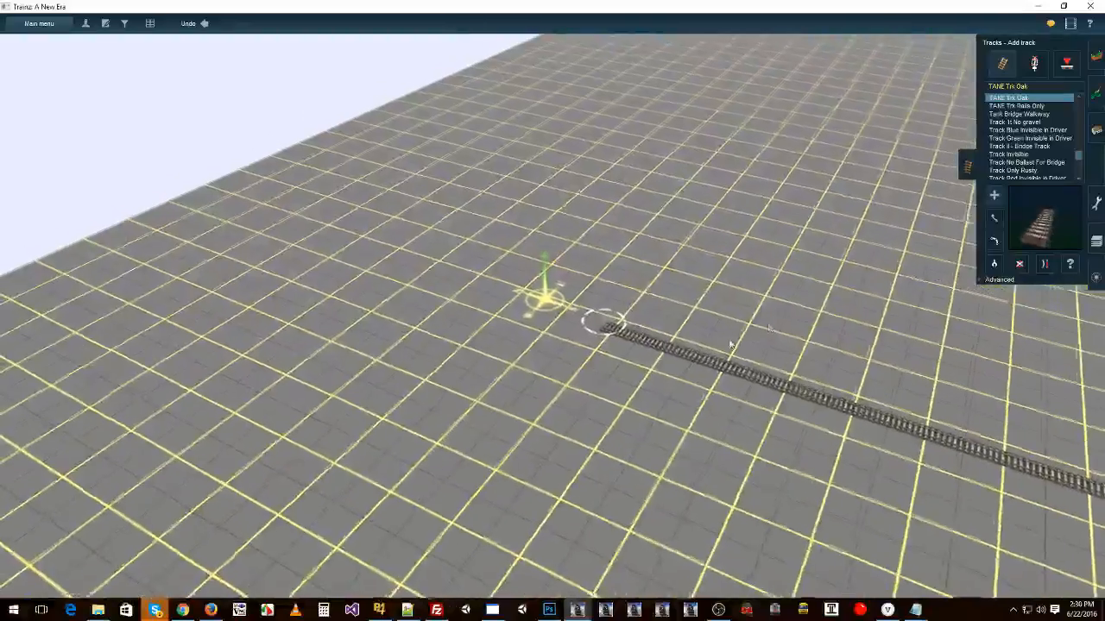
click(1094, 131)
click(1010, 139)
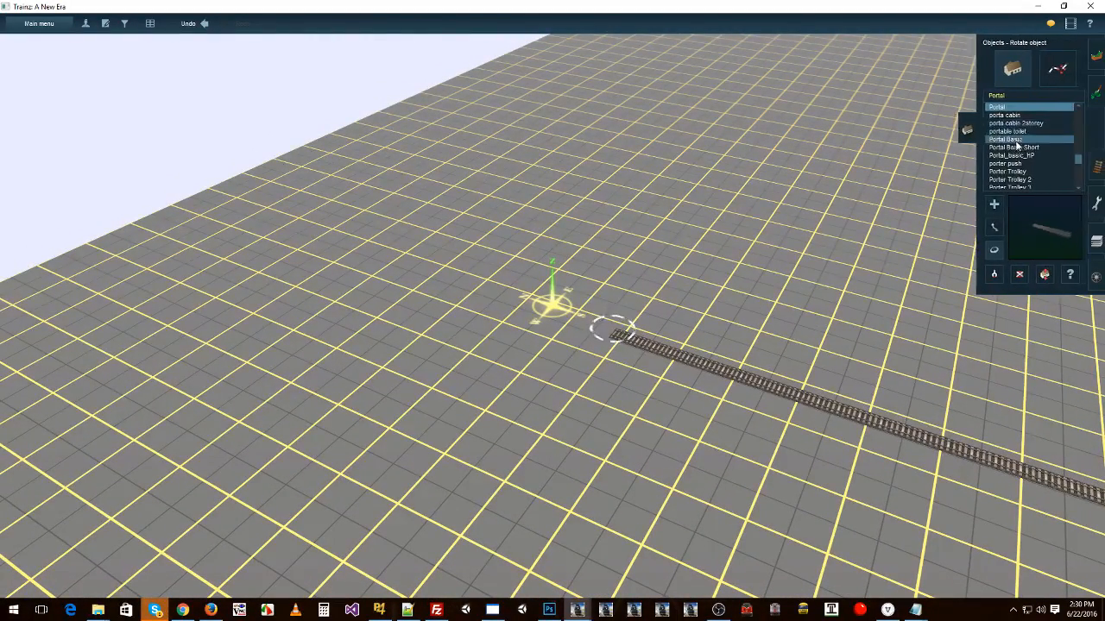
click(604, 326)
Step: Rotate the Portal Basic until its track lines up with the end of the oak track
click(993, 250)
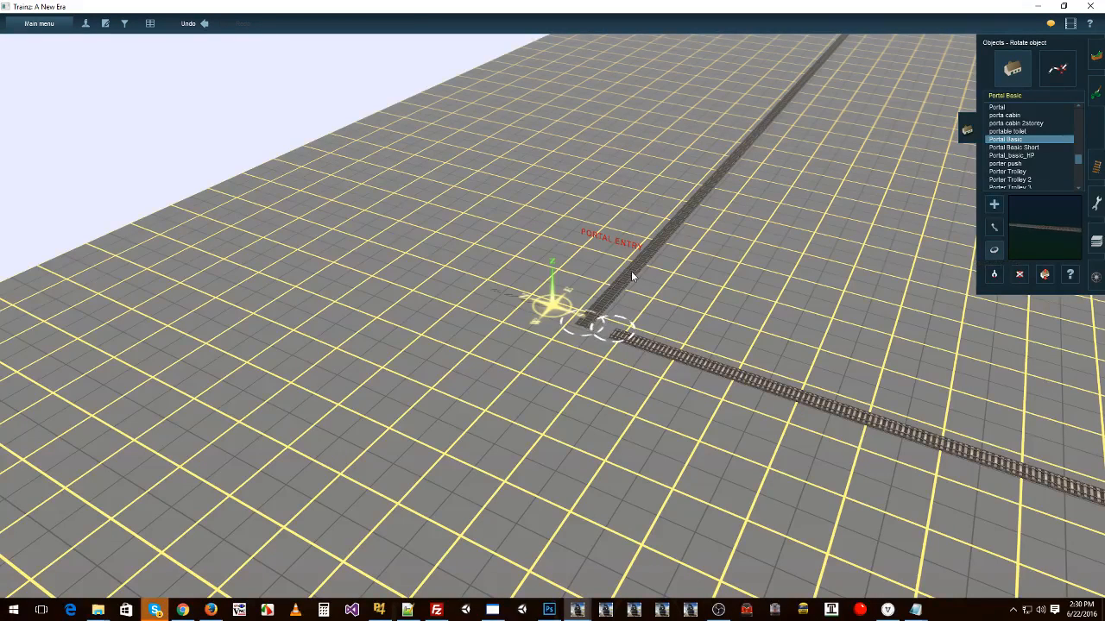
drag(557, 297, 695, 332)
right_drag(590, 307, 372, 133)
scroll(432, 176, up, 5)
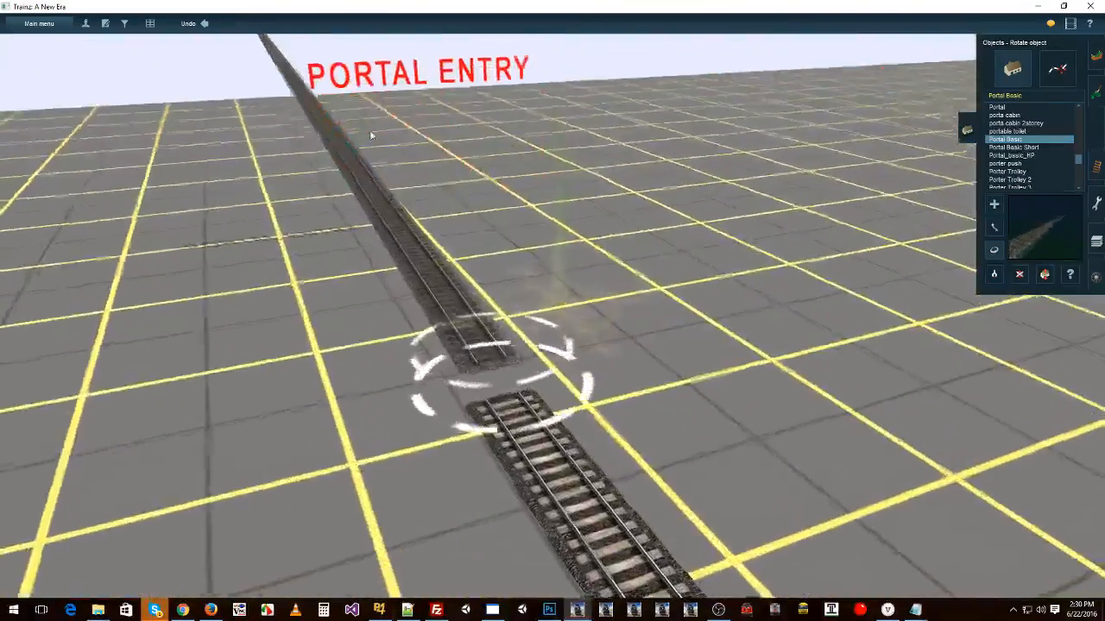
right_drag(432, 261, 722, 298)
scroll(624, 393, down, 3)
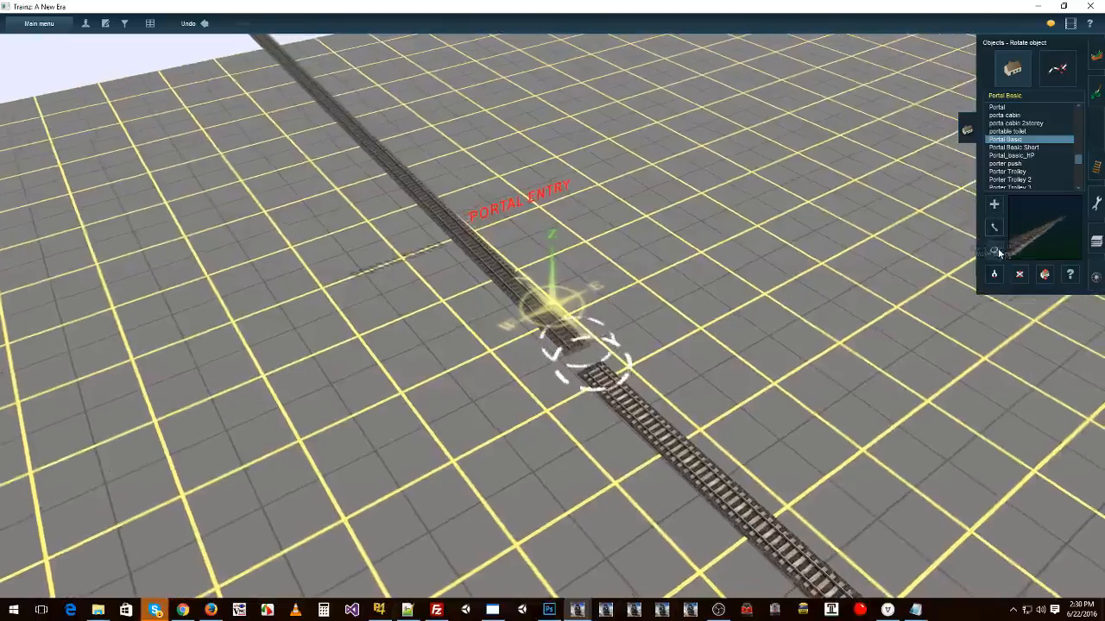
Step: Join the loose end of the oak track to the end of the Portal Basic's track
click(995, 228)
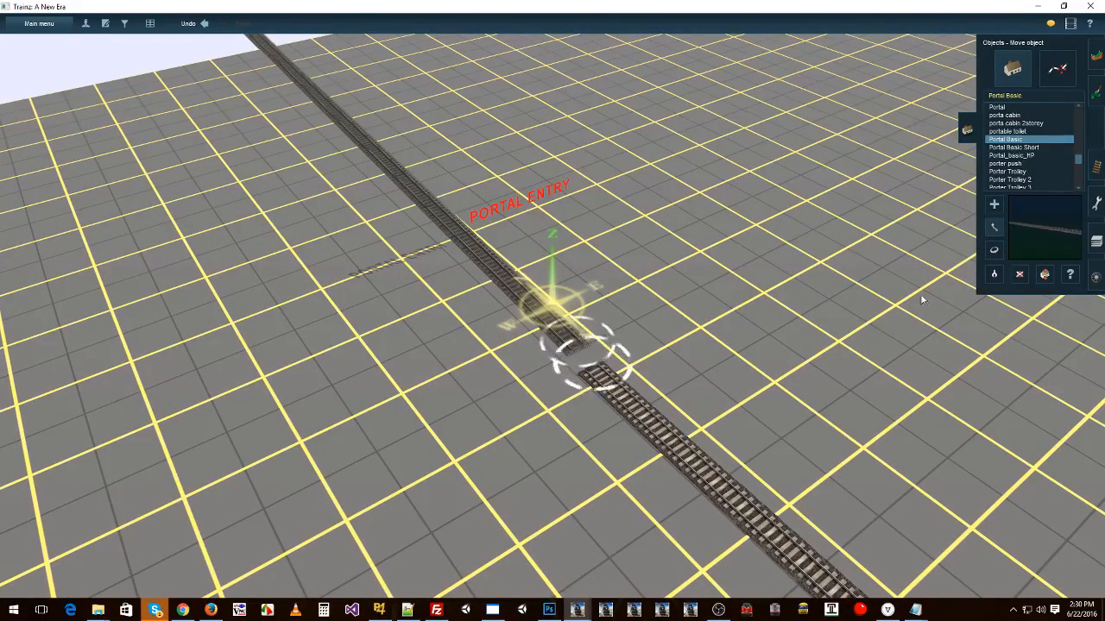
click(1096, 167)
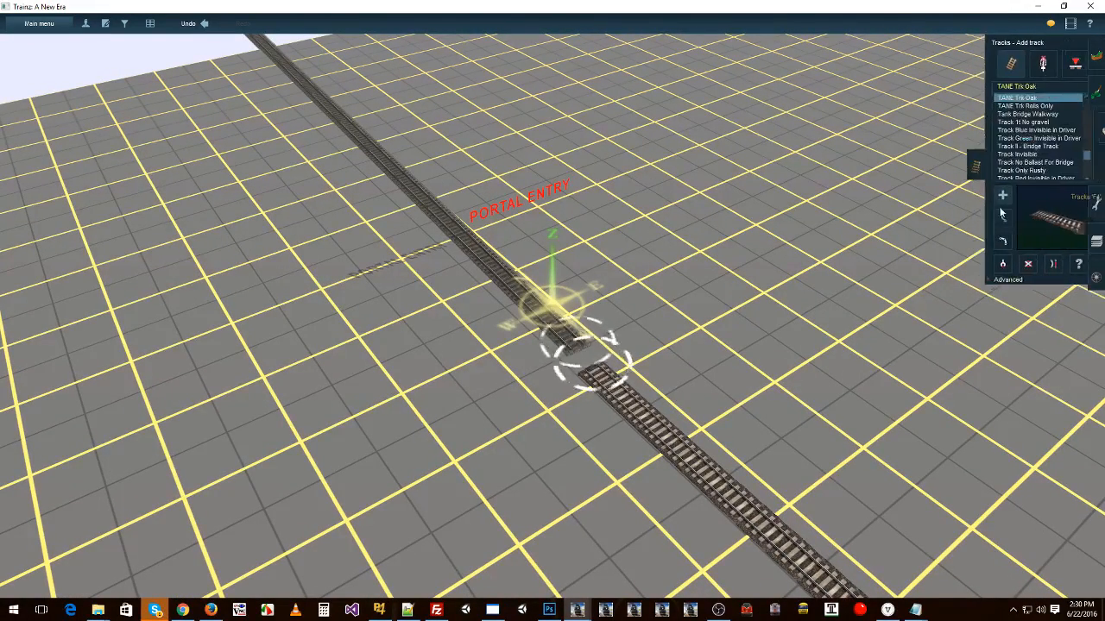
click(994, 218)
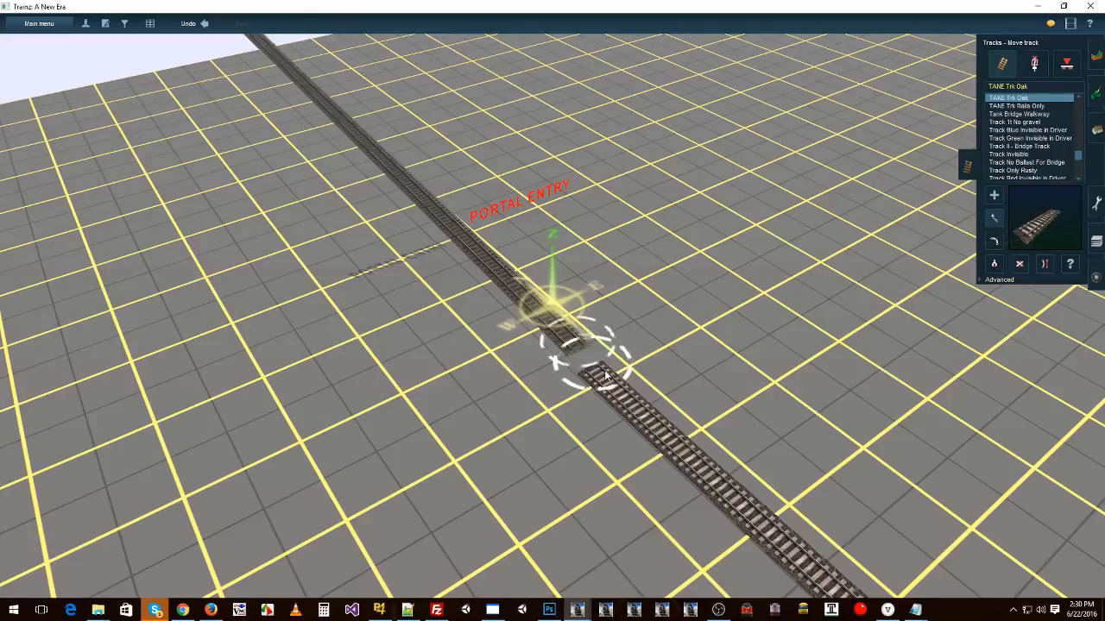
drag(593, 366, 578, 342)
Step: Examine the full track run between the Portal Basic and the tunnel portal at the opposite baseboard edge
scroll(696, 352, down, 8)
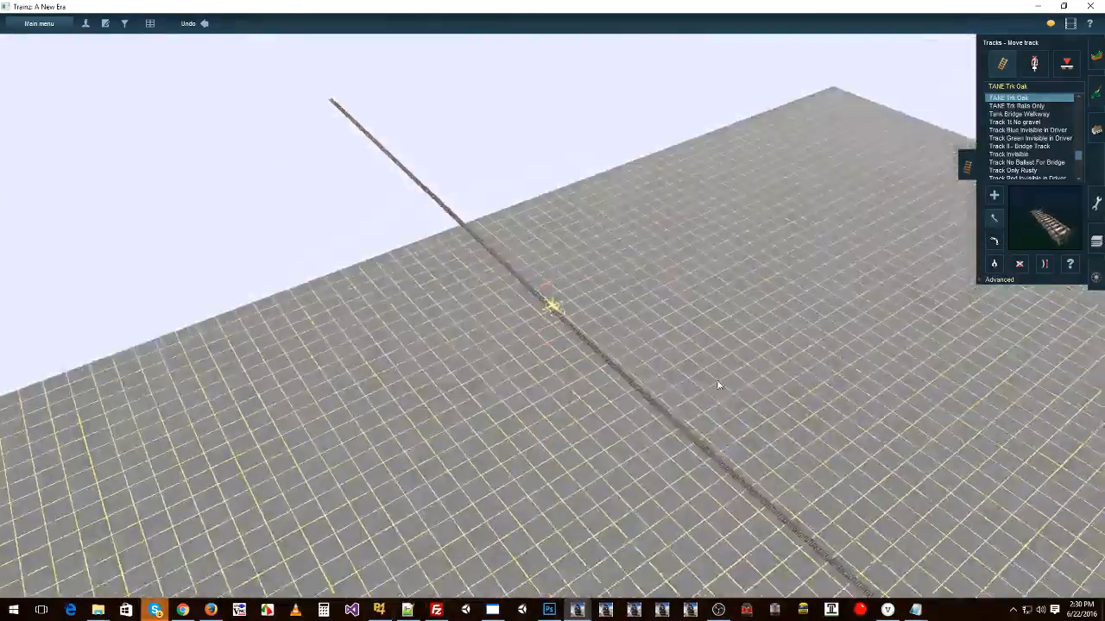
right_click(868, 453)
key(Right)
right_click(777, 259)
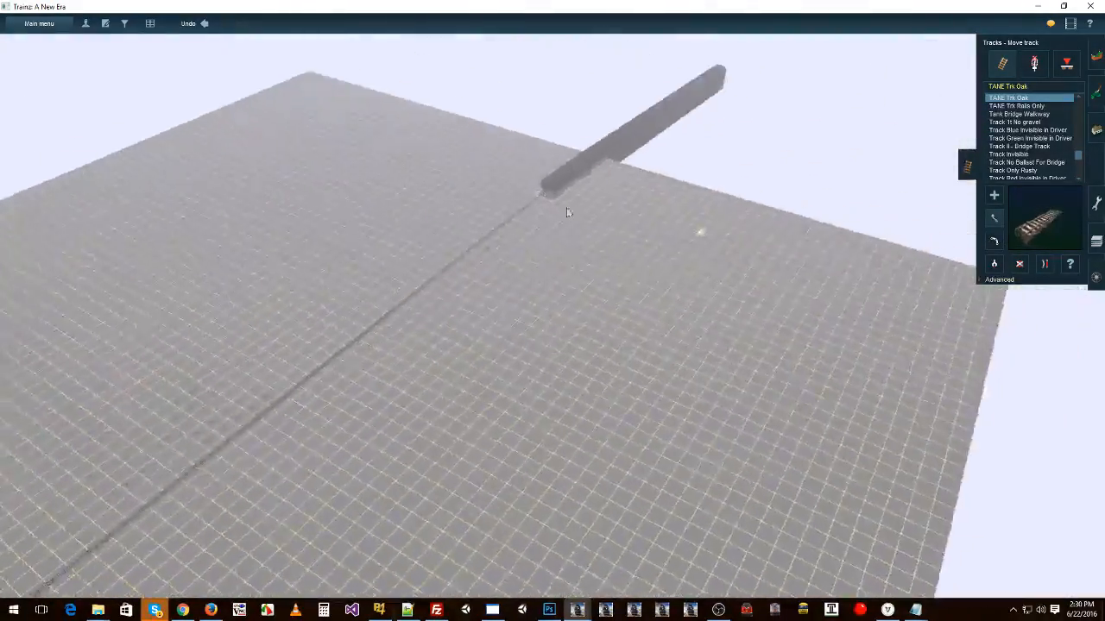
right_click(375, 216)
scroll(376, 215, up, 4)
right_click(326, 283)
key(Left)
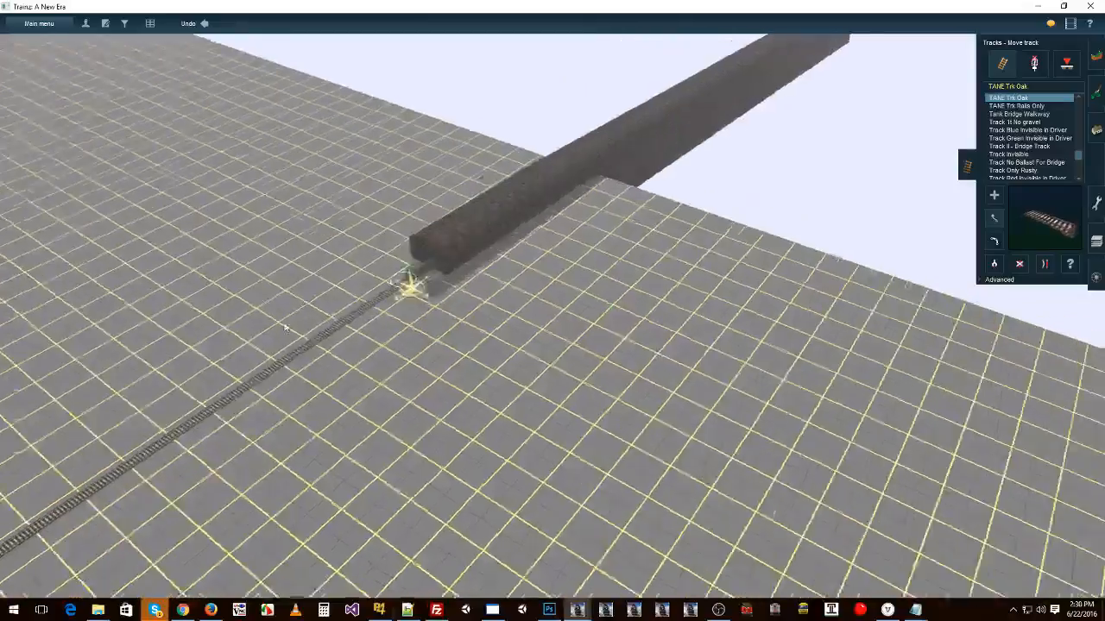
right_click(285, 327)
key(Left)
right_click(439, 234)
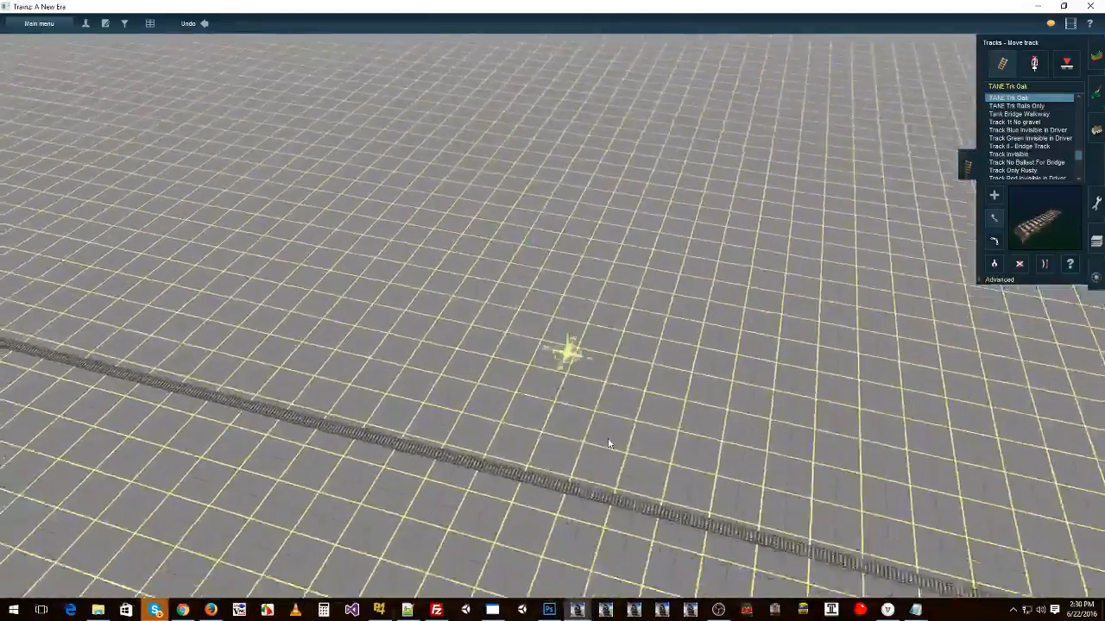
right_click(620, 505)
scroll(702, 360, down, 5)
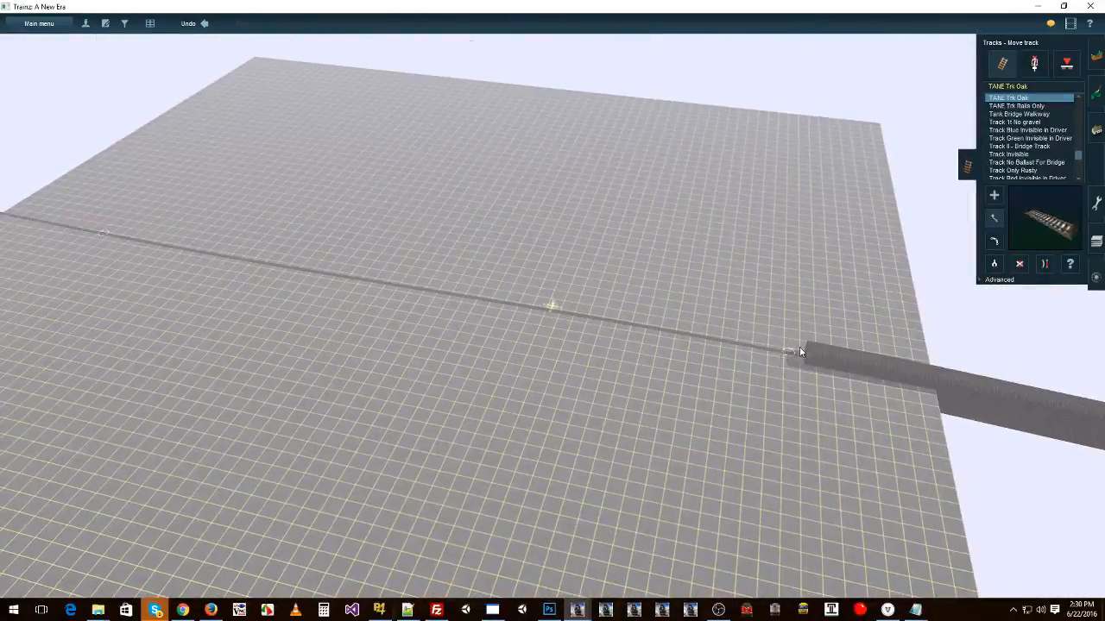
right_click(793, 351)
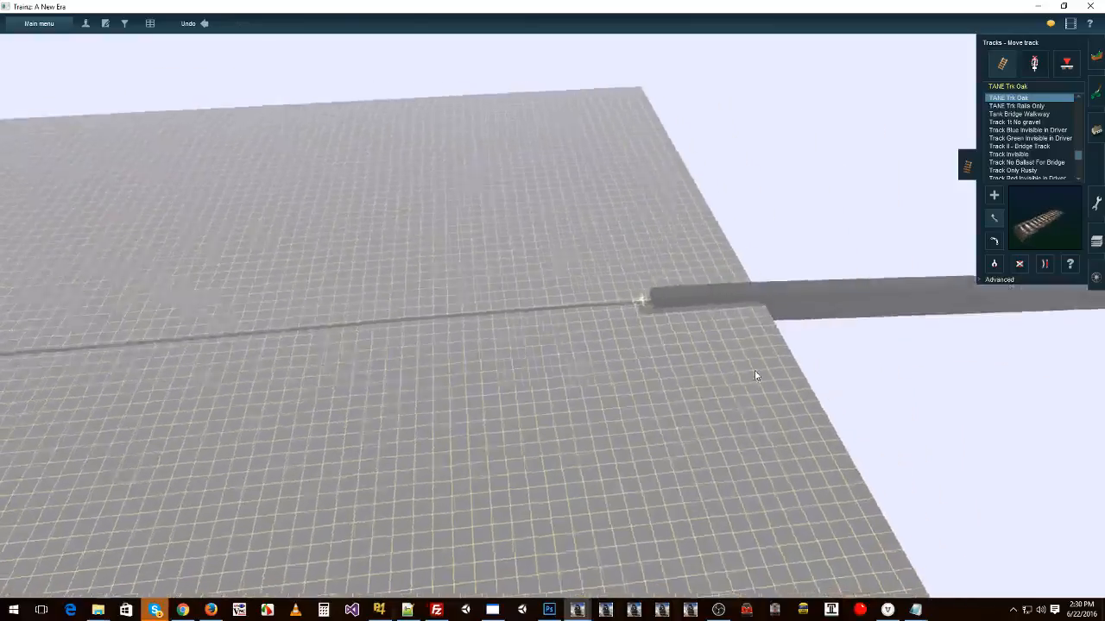
right_click(483, 297)
key(Left)
right_click(417, 313)
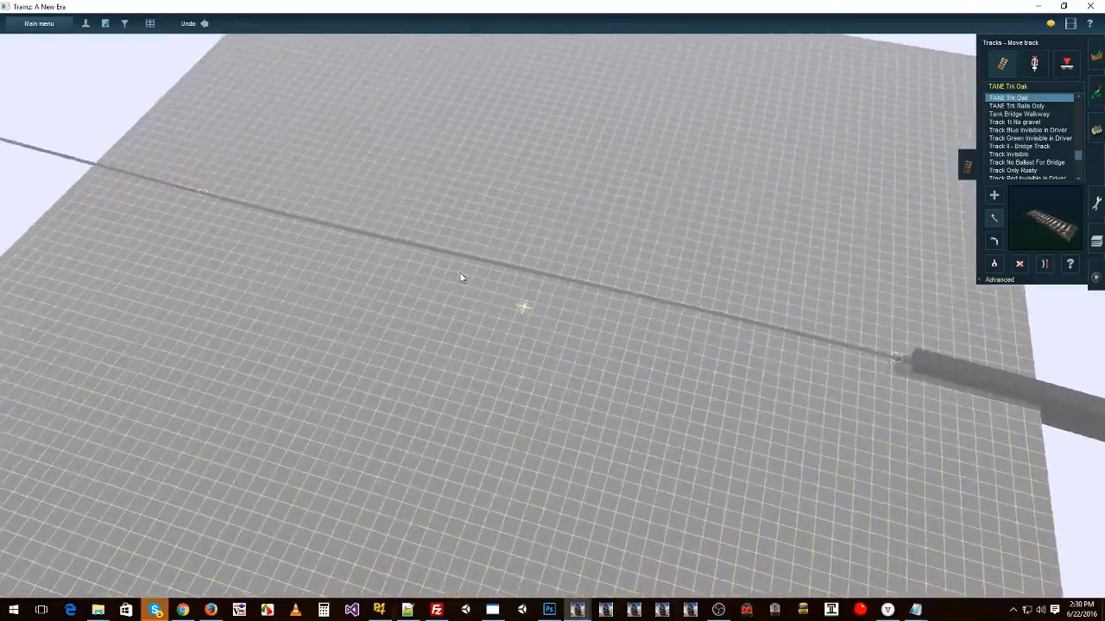
right_click(822, 264)
right_click(850, 292)
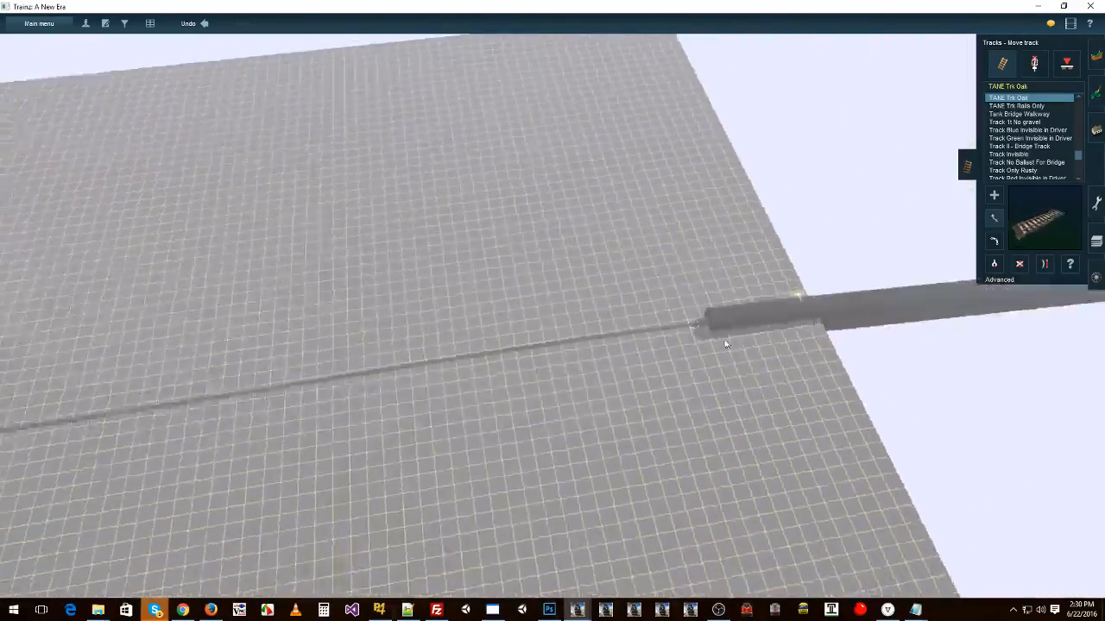
Step: Open the tunnel portal's properties and rename it Portal A
right_click(525, 367)
scroll(537, 361, up, 5)
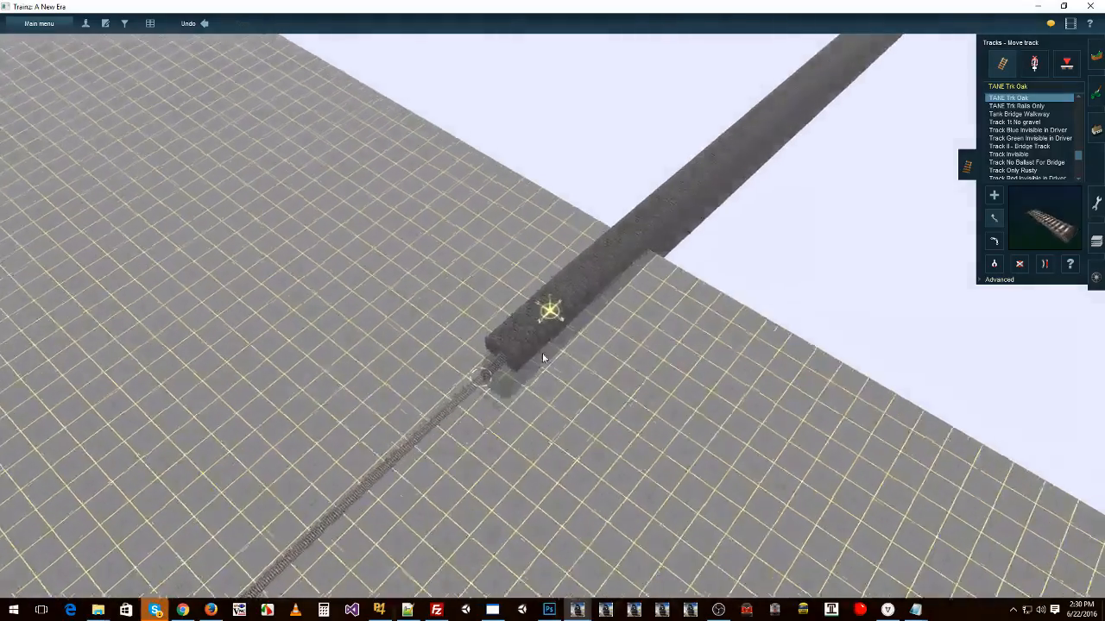
click(1095, 129)
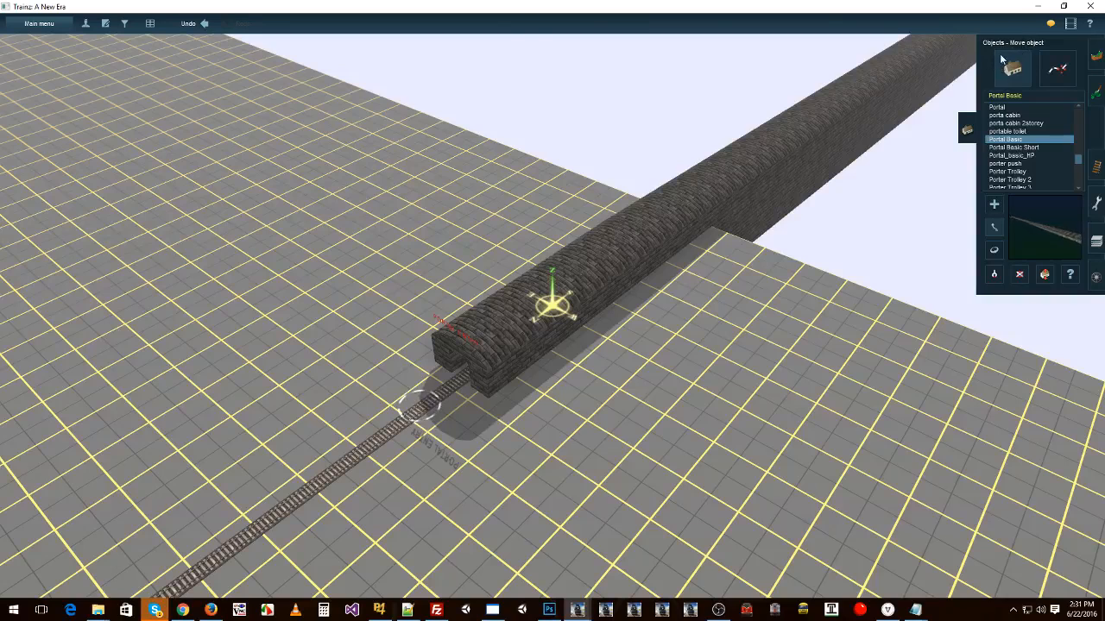
click(1070, 276)
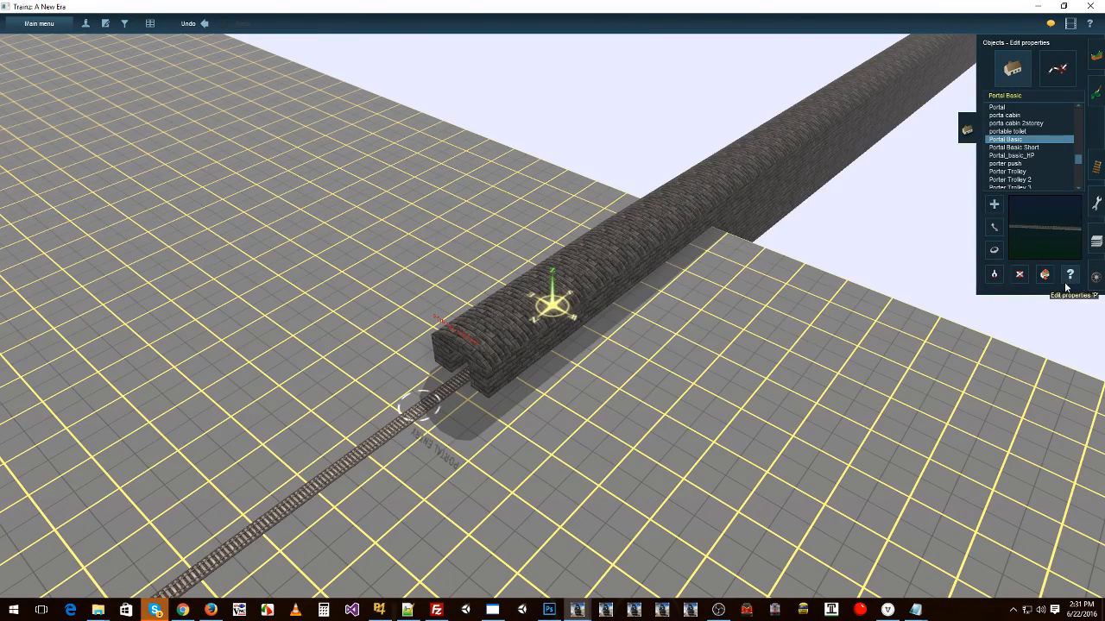
click(529, 317)
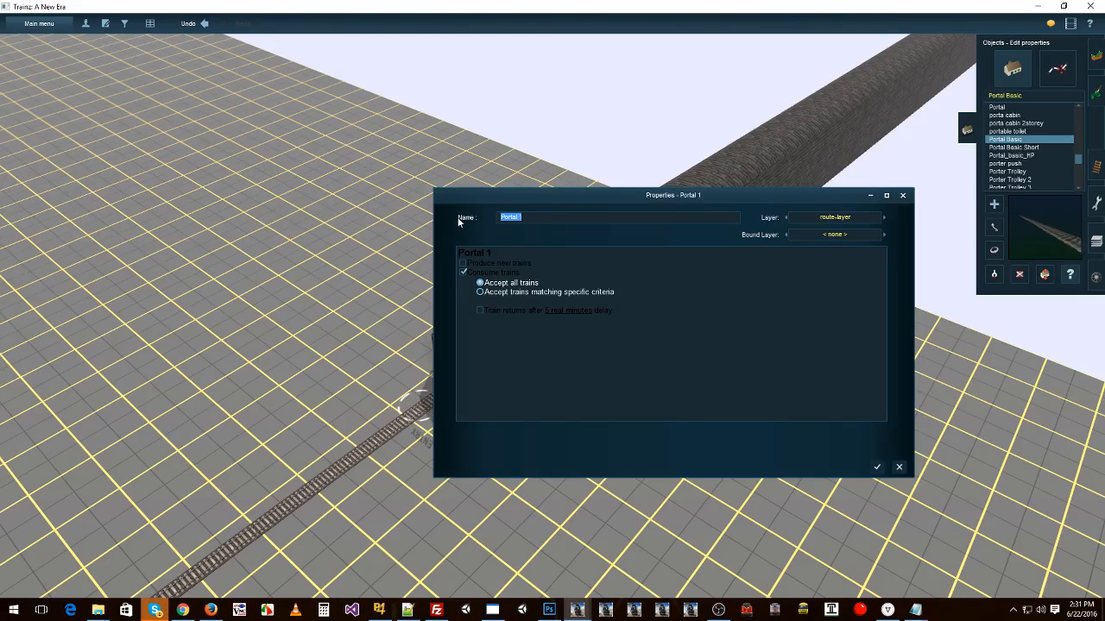
text(Po)
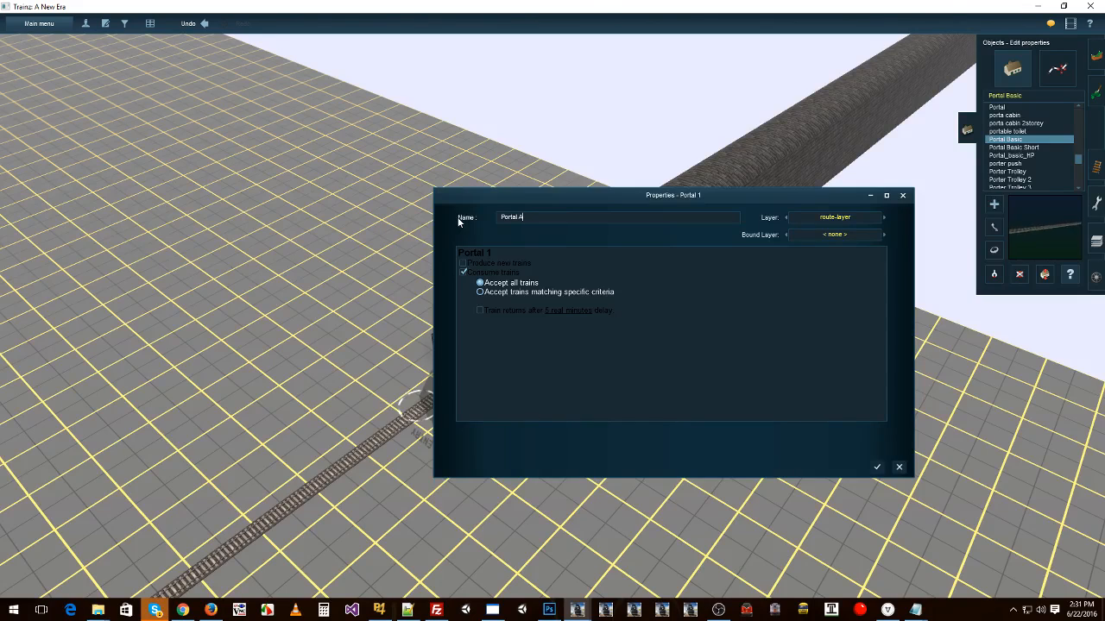
Step: Enable production of new trains at Portal A with a frequency of 1 and add a new consist
click(462, 263)
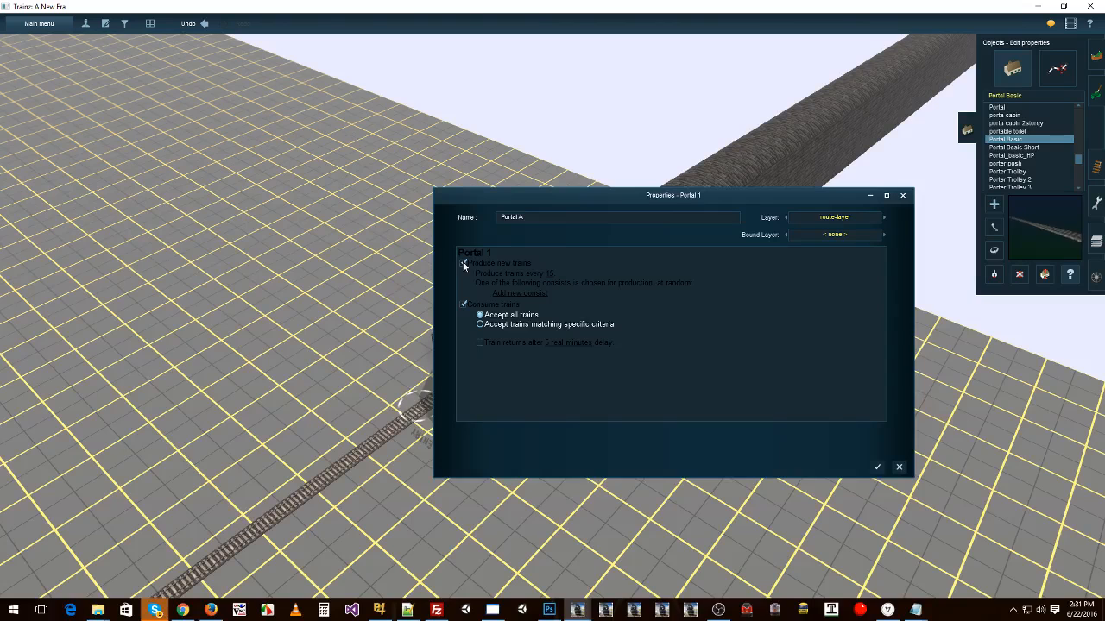
click(550, 273)
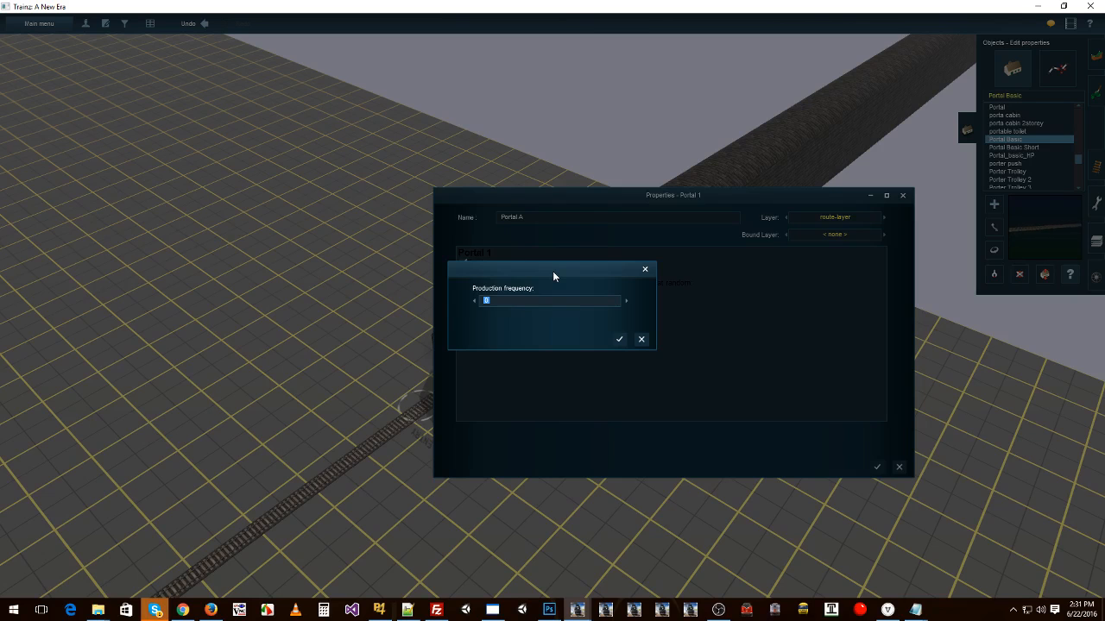
text(1)
key(Return)
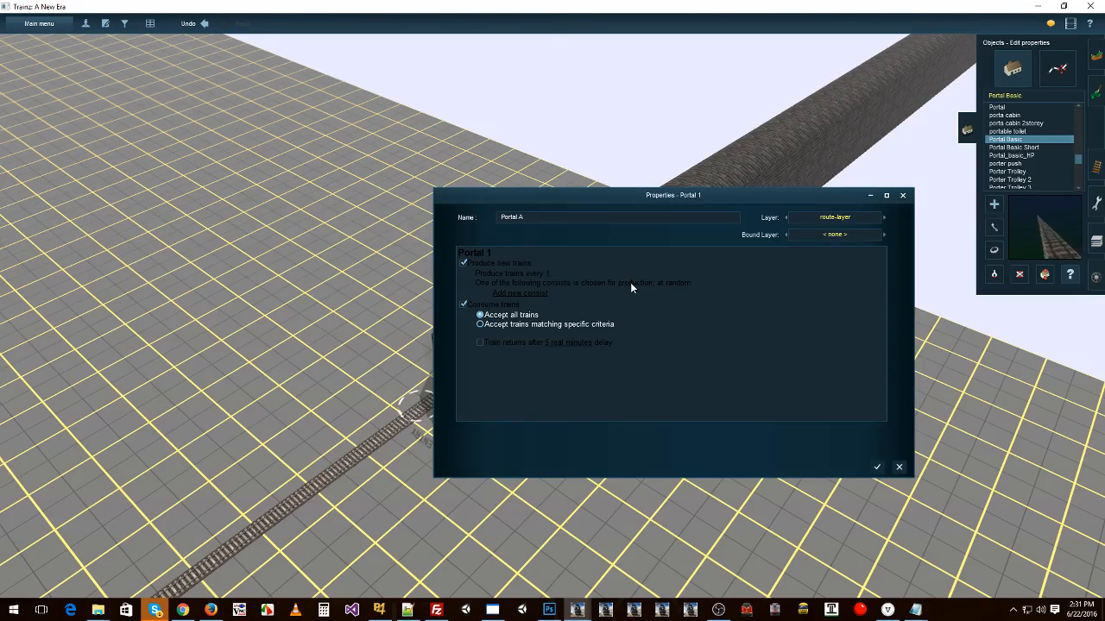
click(504, 294)
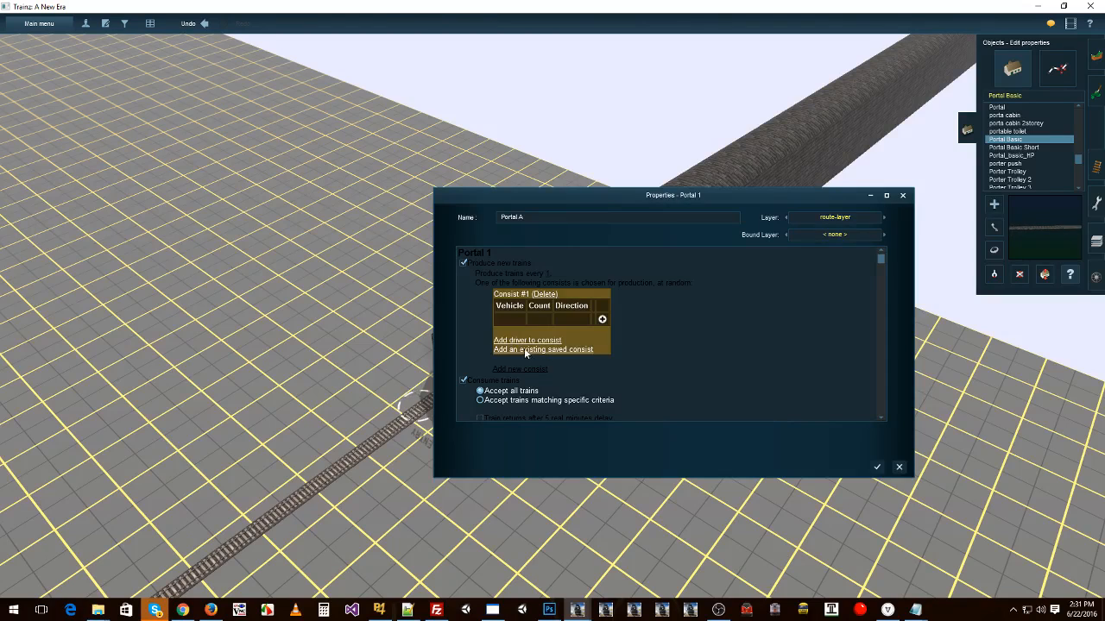
click(602, 320)
drag(679, 334, 704, 294)
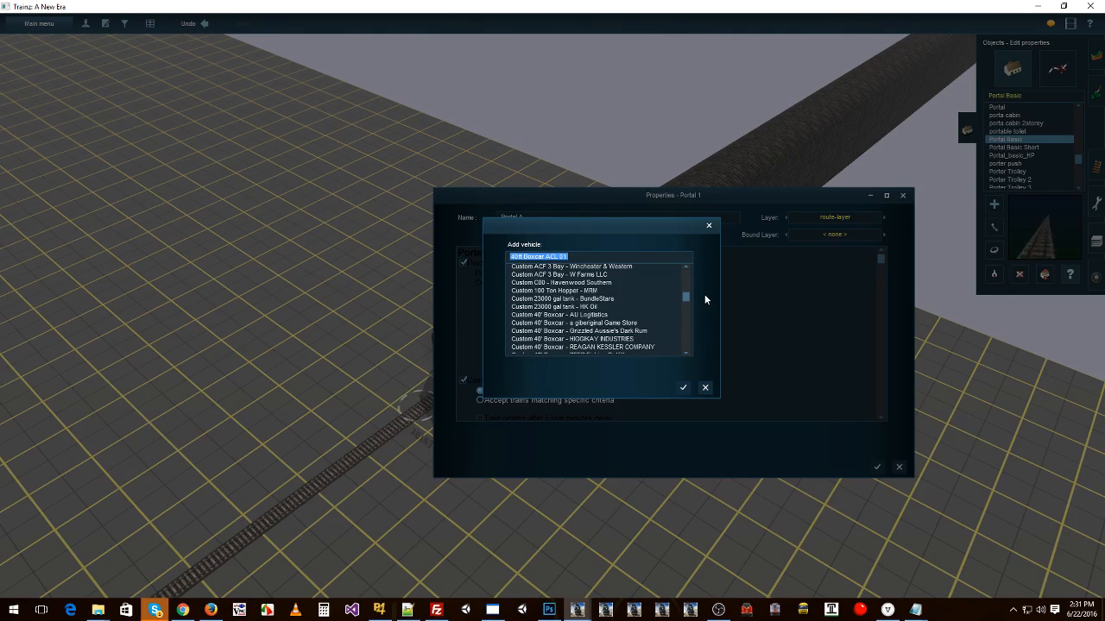
click(705, 389)
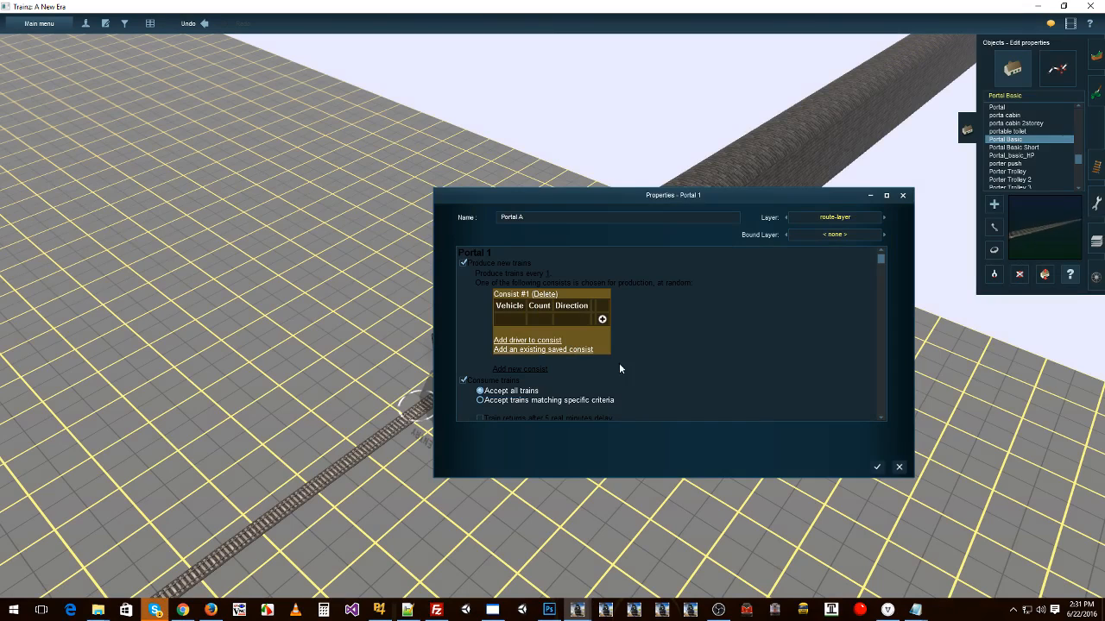
Step: Fill Consist #1 with the existing saved consist ECML - BR Class 313 EMU
click(559, 349)
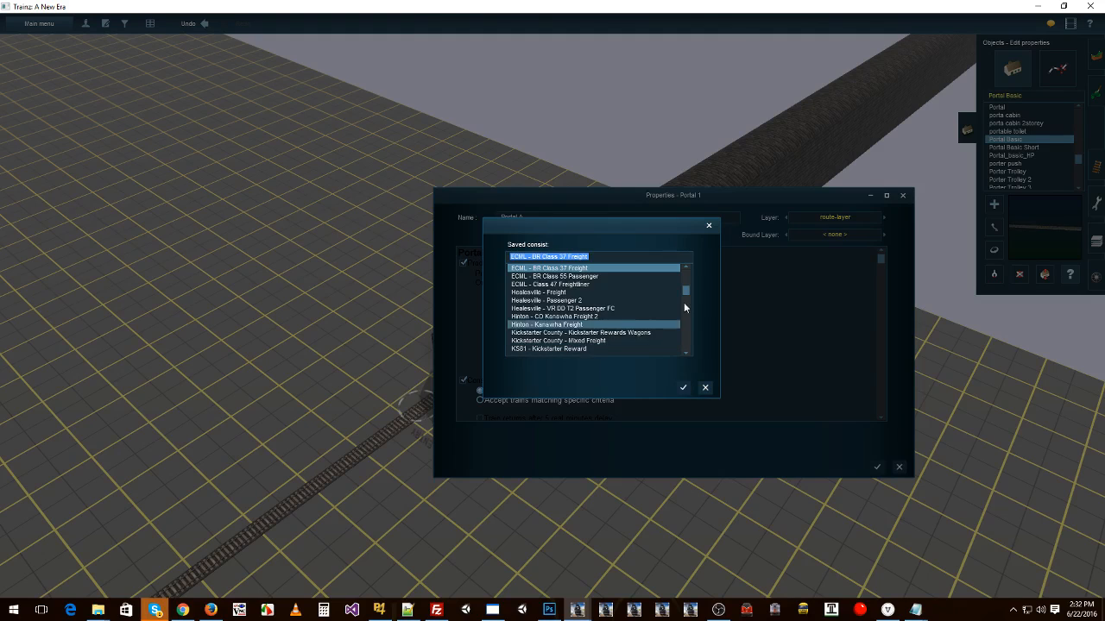
mouse_move(699, 261)
mouse_down()
mouse_move(677, 353)
mouse_move(696, 260)
mouse_up()
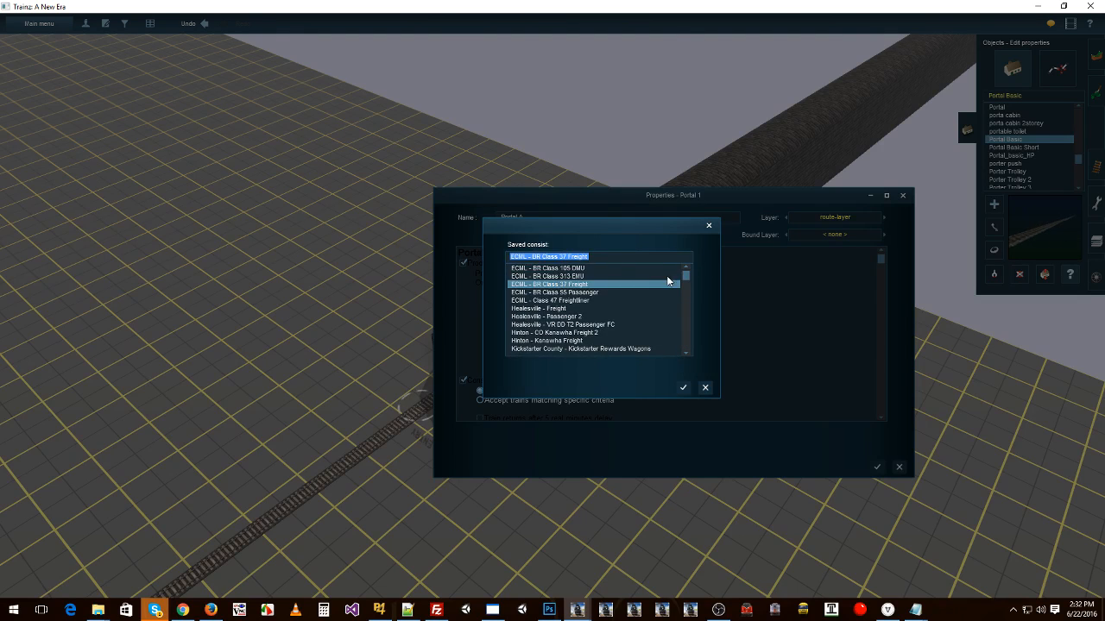
click(560, 277)
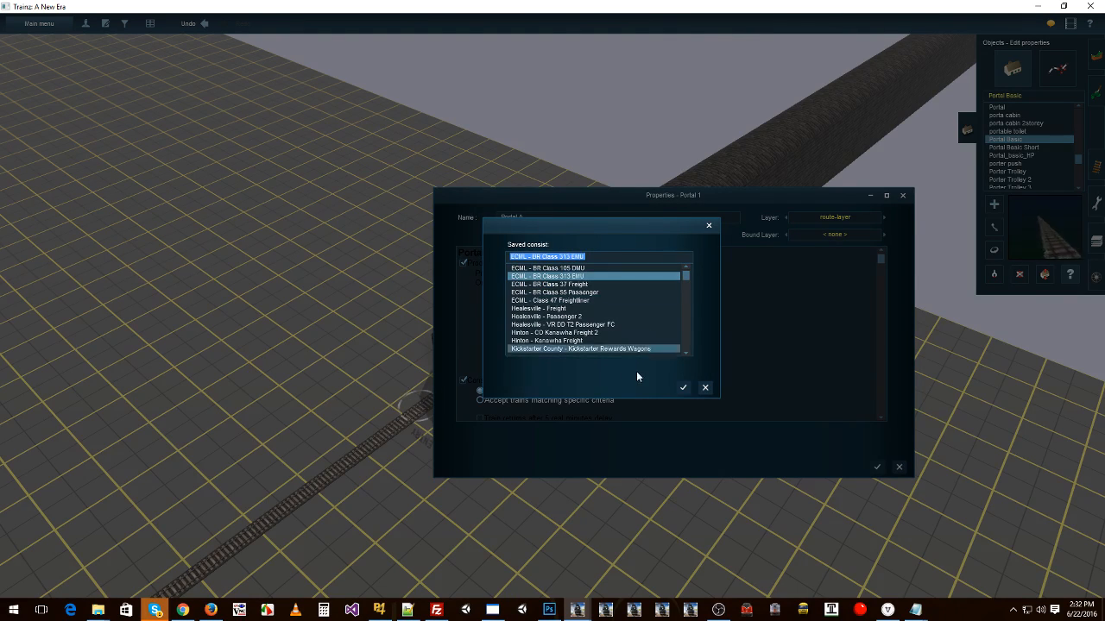
click(683, 389)
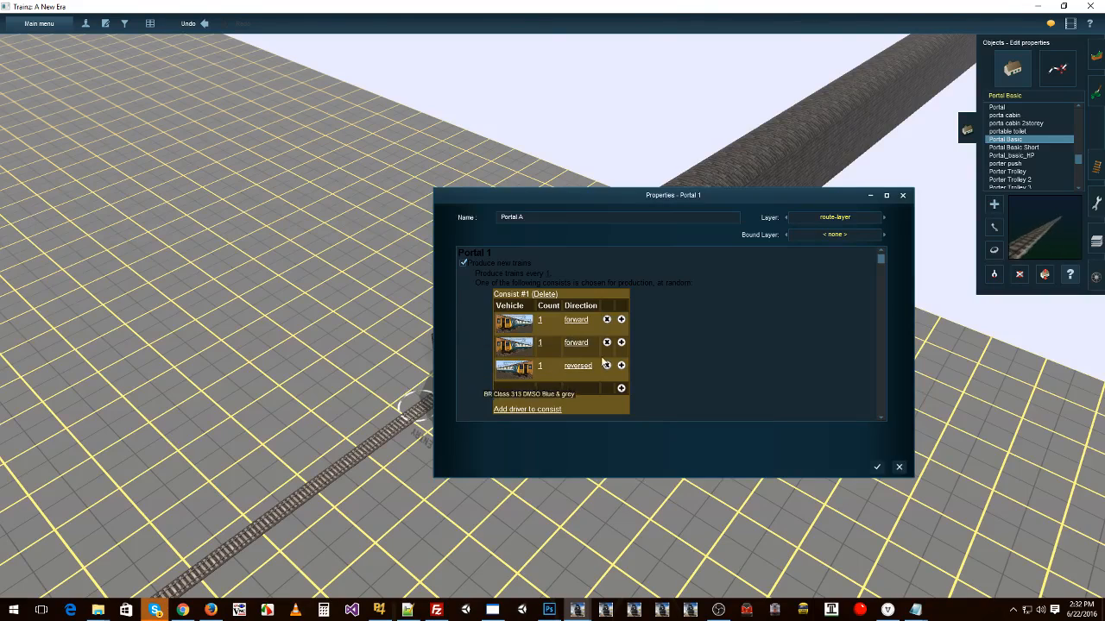
Step: Add the first listed driver to Consist #1 and apply Portal A's properties
click(621, 390)
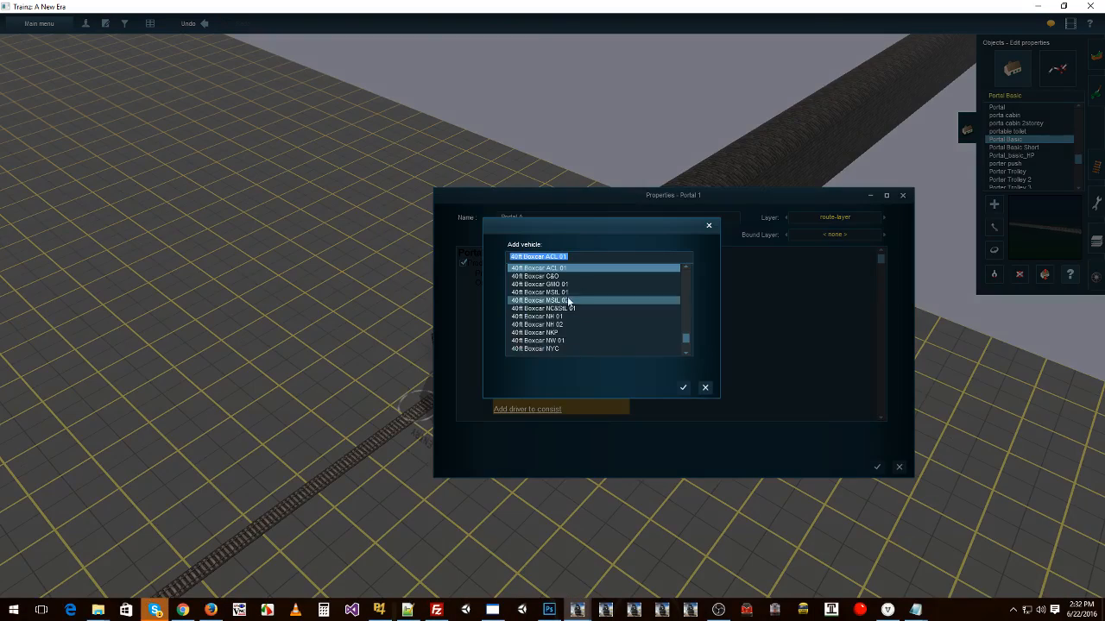
click(710, 388)
scroll(564, 374, down, 2)
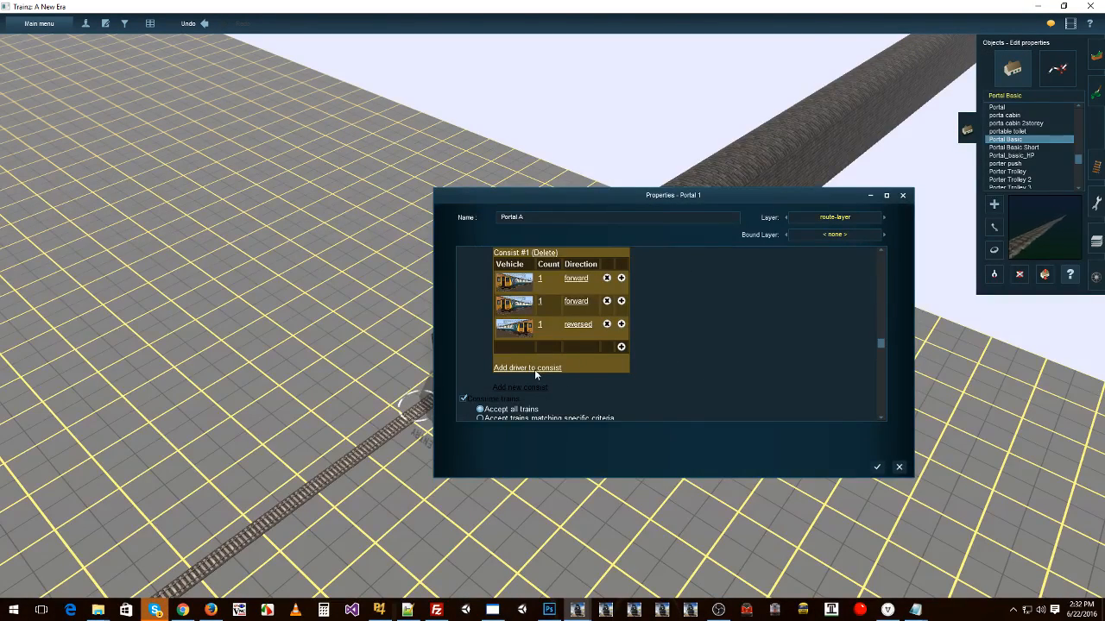
click(526, 368)
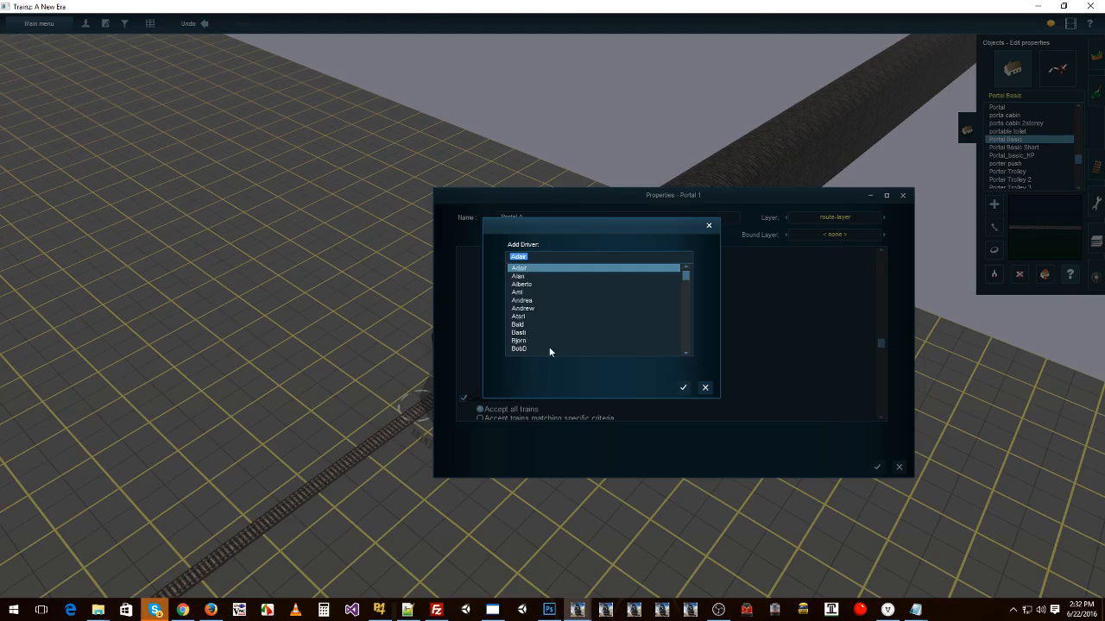
click(683, 388)
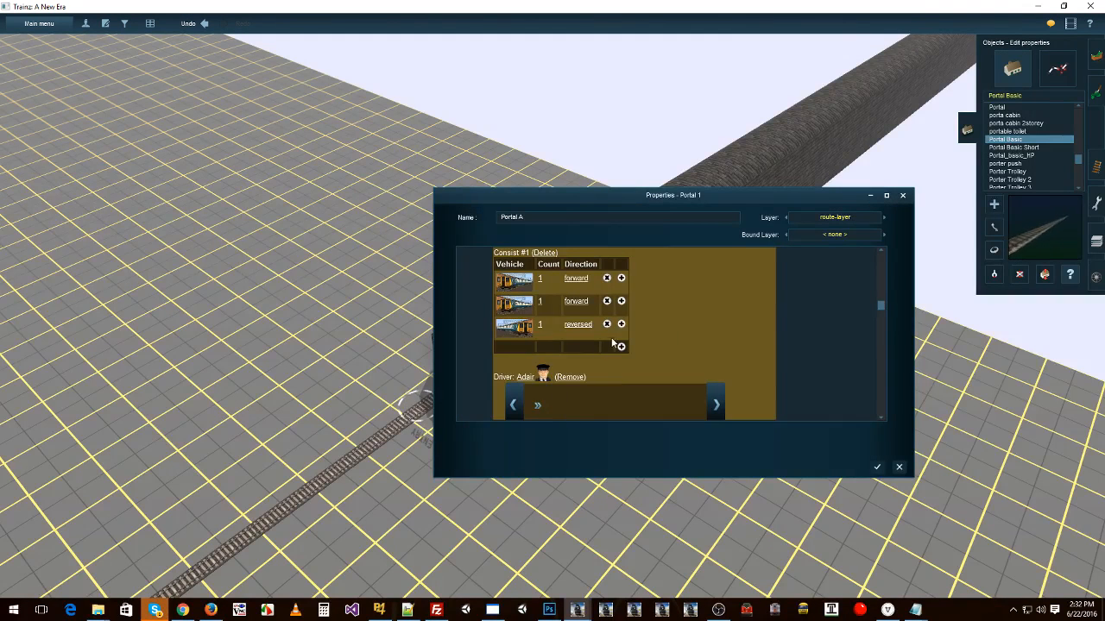
scroll(585, 342, up, 2)
scroll(567, 298, down, 3)
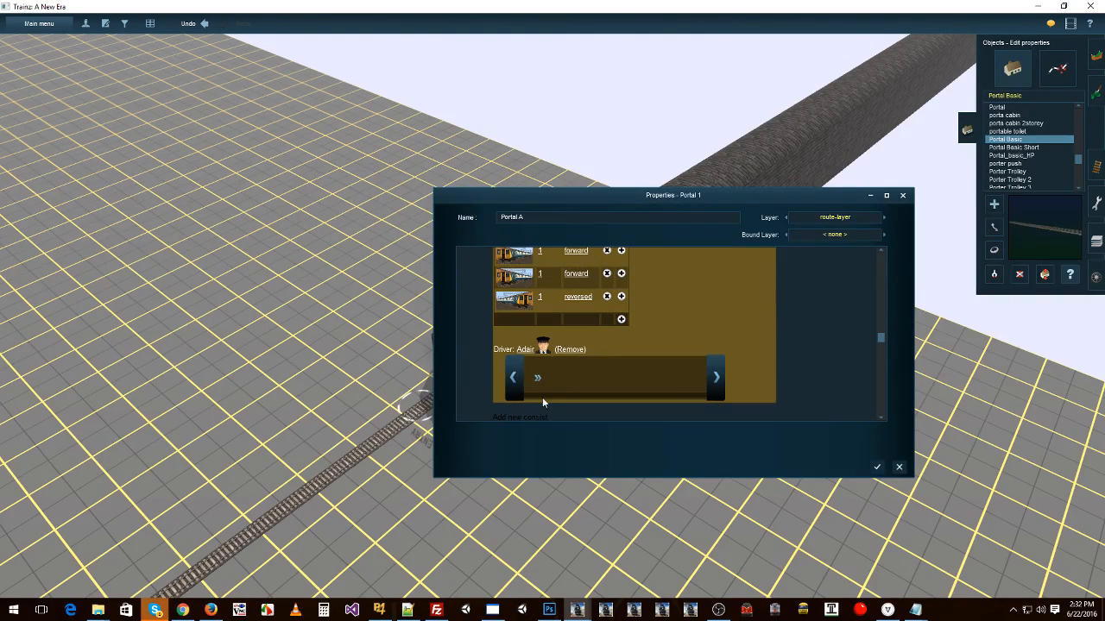
right_click(592, 525)
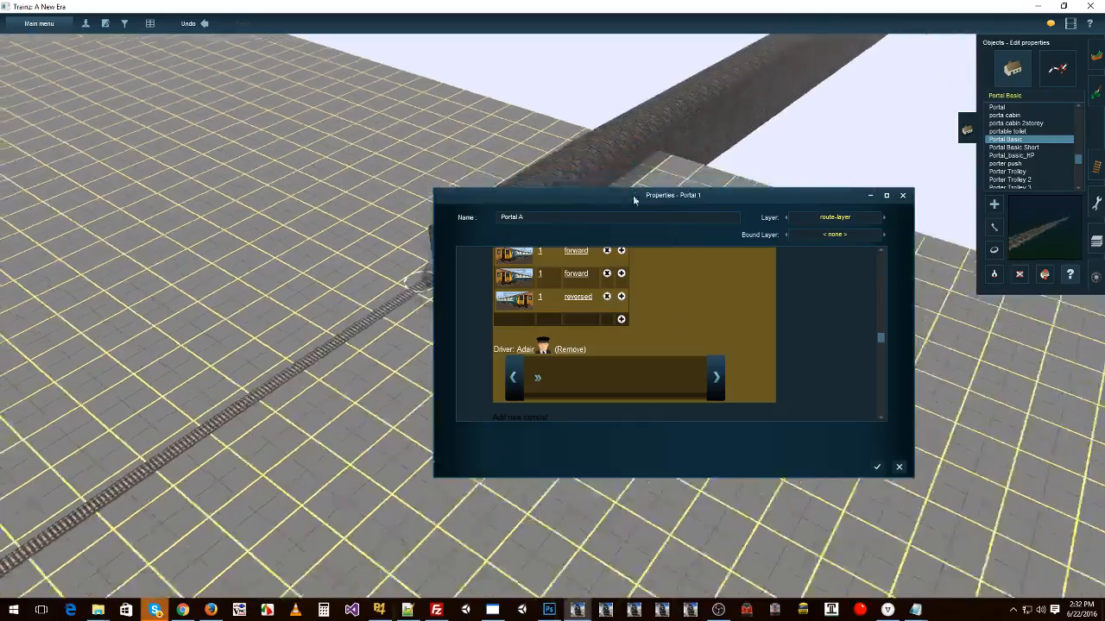
click(876, 467)
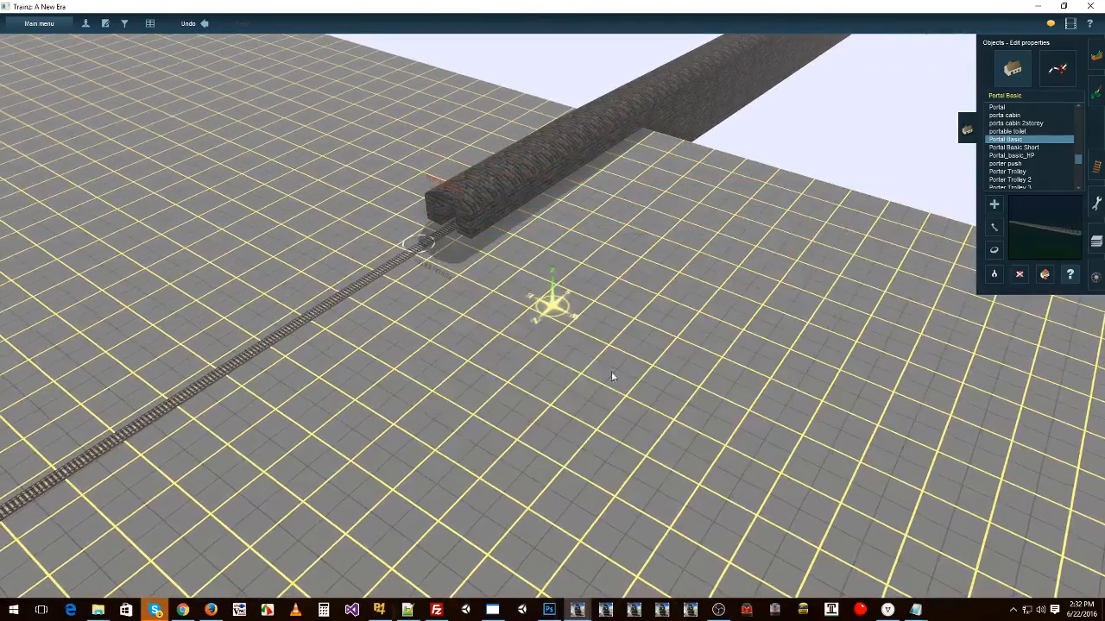
Step: Open the properties of the second portal, at the opposite end of the track, and rename it Portal B
key(Left)
mouse_move(241, 376)
right_down()
mouse_move(285, 296)
mouse_move(402, 148)
mouse_move(461, 130)
mouse_move(540, 132)
mouse_move(507, 226)
right_up()
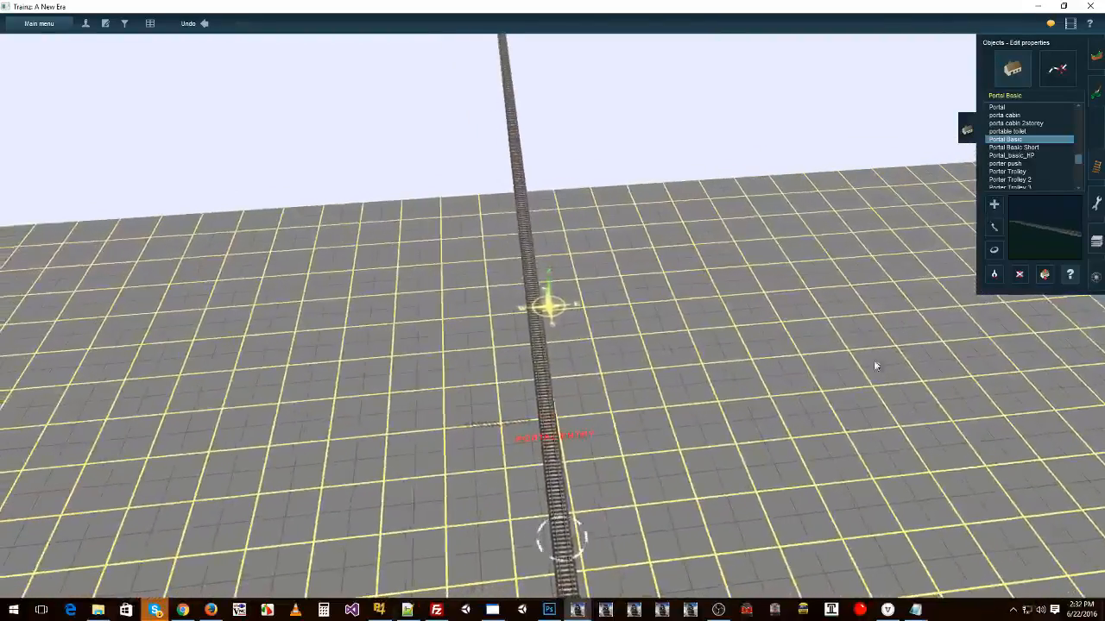
click(544, 305)
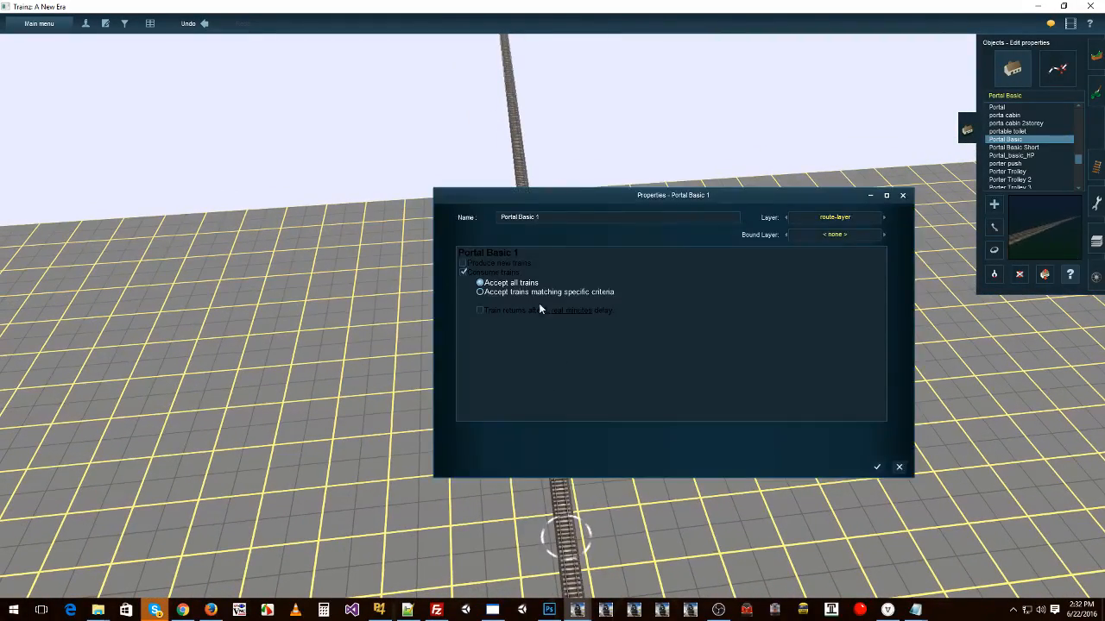
click(567, 219)
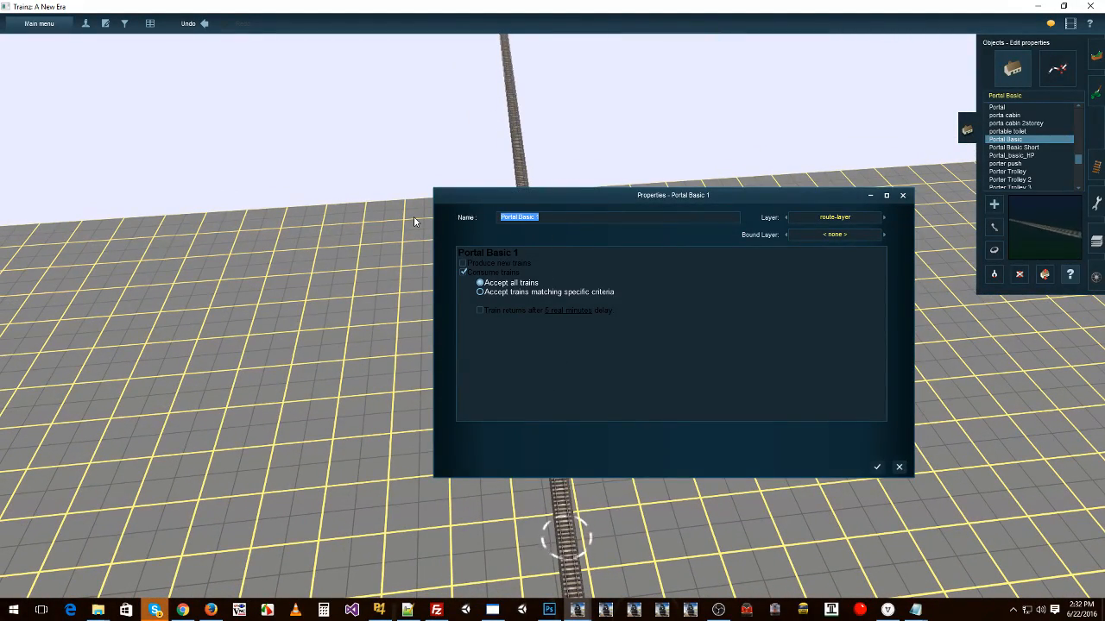
text(Portal B)
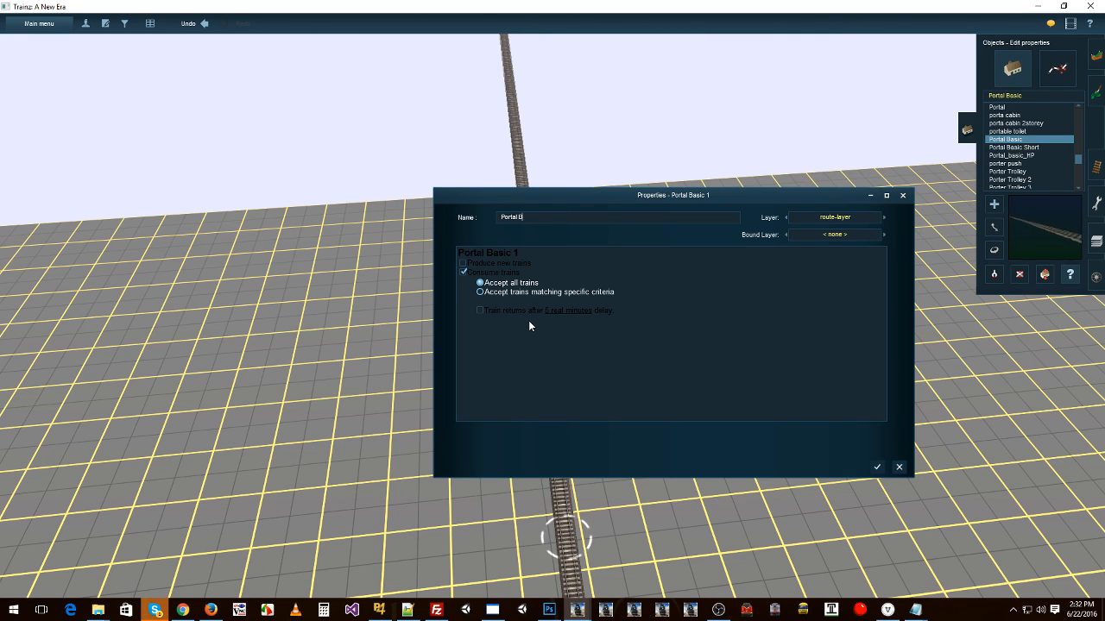
Step: Review Portal B's options for accepting trains by specific criteria, set it back to Accept all trains and apply the properties
click(480, 293)
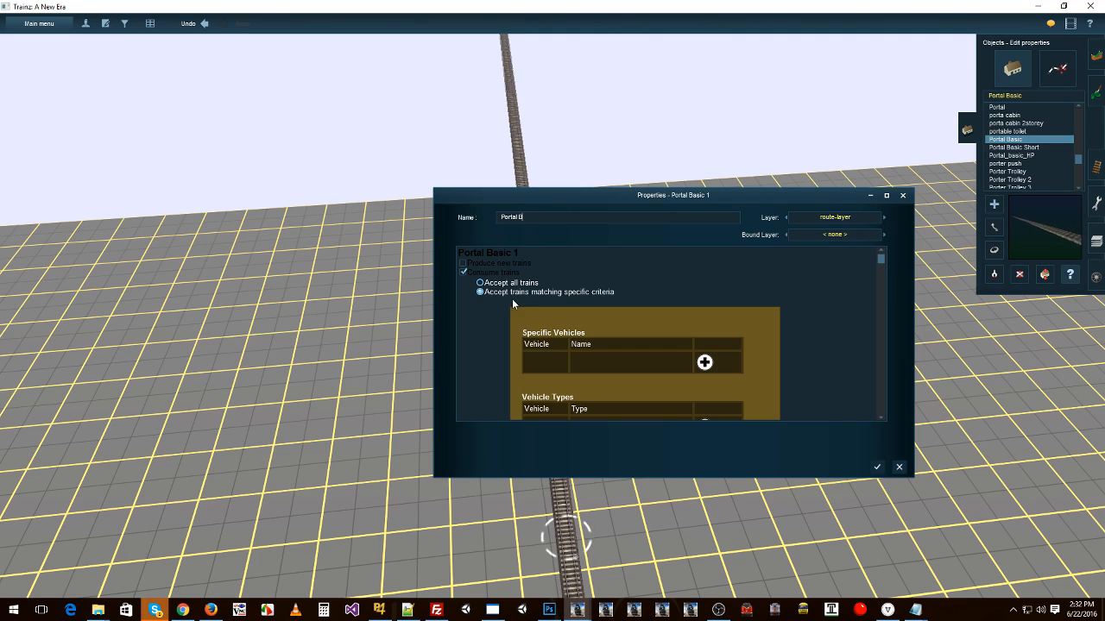
scroll(665, 334, down, 4)
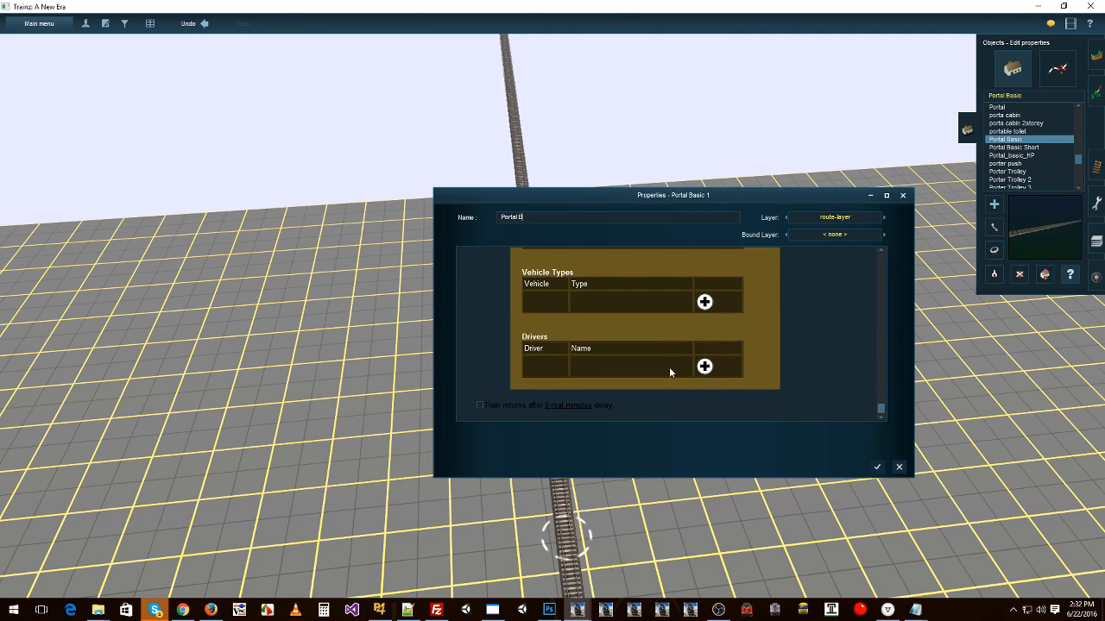
scroll(688, 345, up, 5)
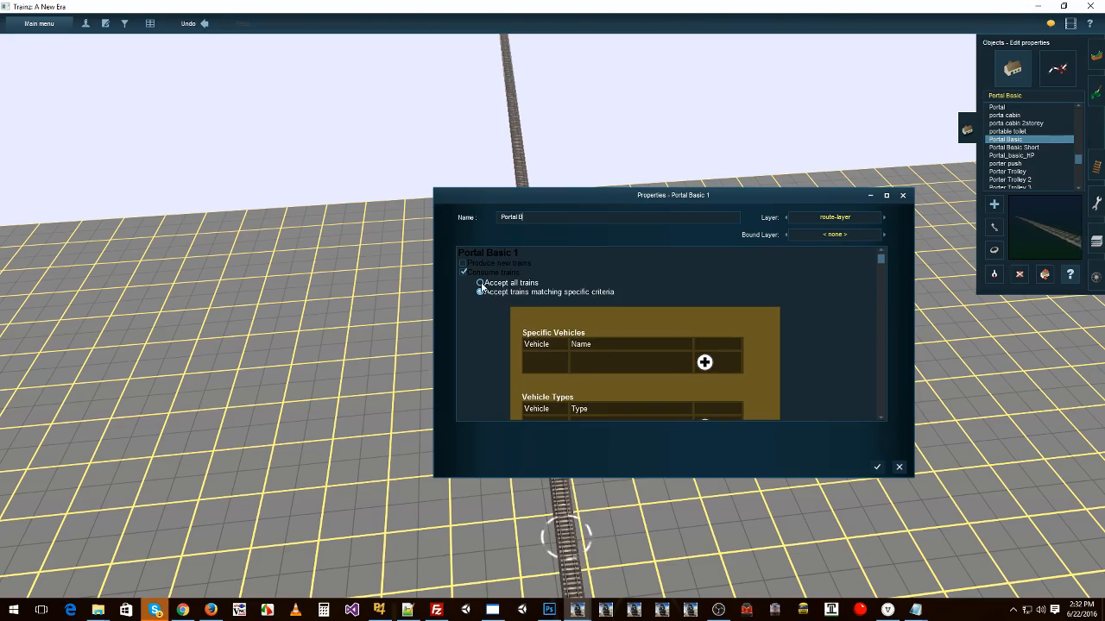
click(480, 283)
click(877, 467)
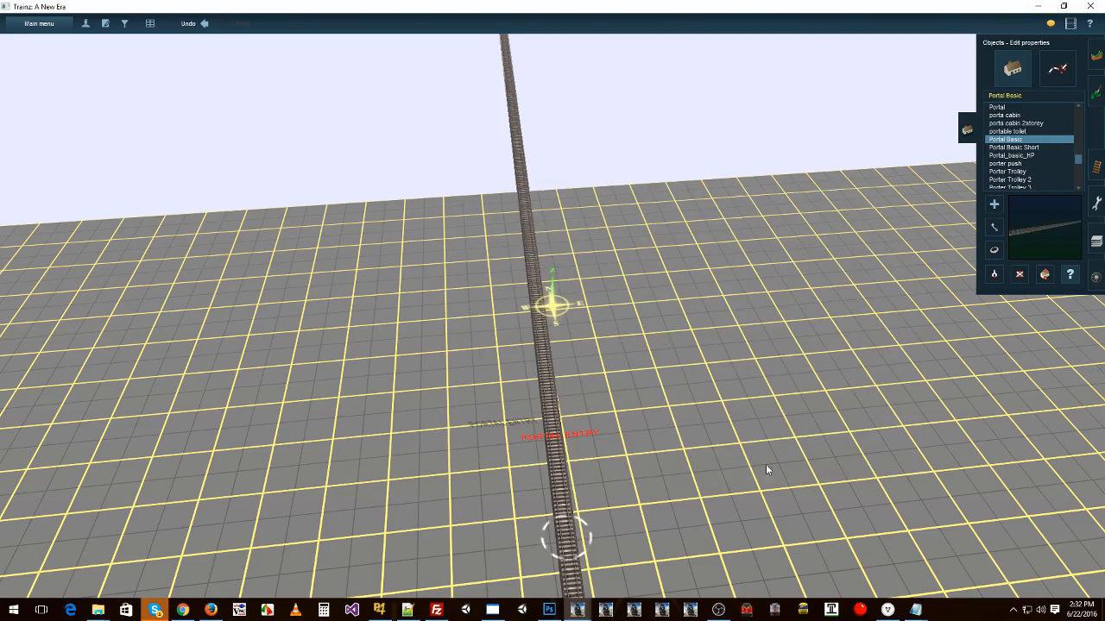
Step: Reopen Portal B's properties to check its name and train-consumption settings
scroll(610, 423, down, 5)
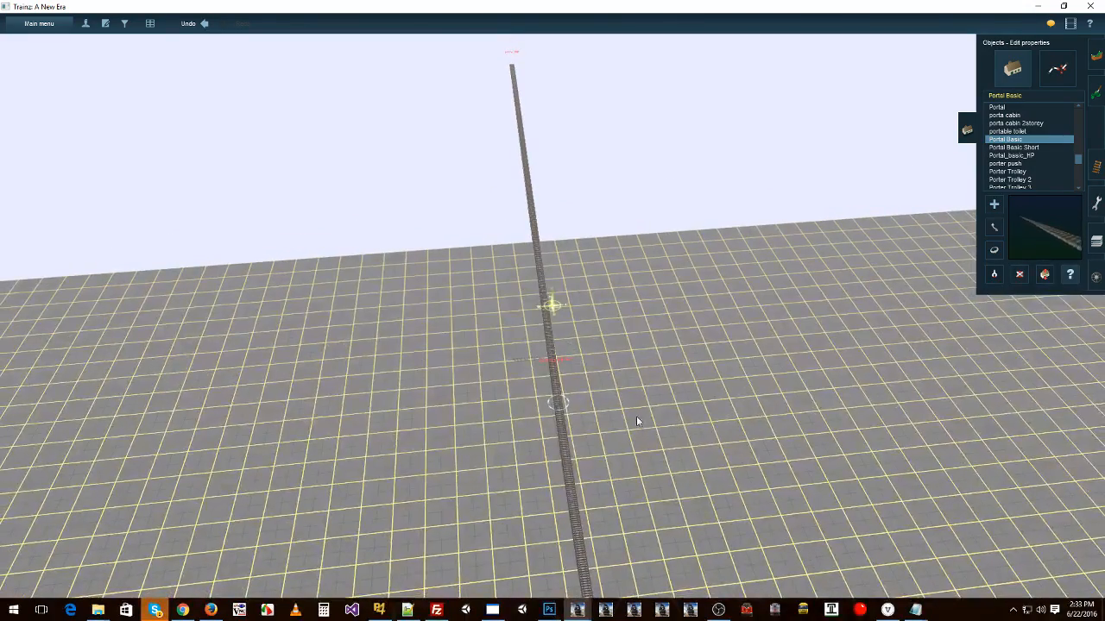
right_drag(637, 421, 584, 195)
scroll(444, 254, up, 5)
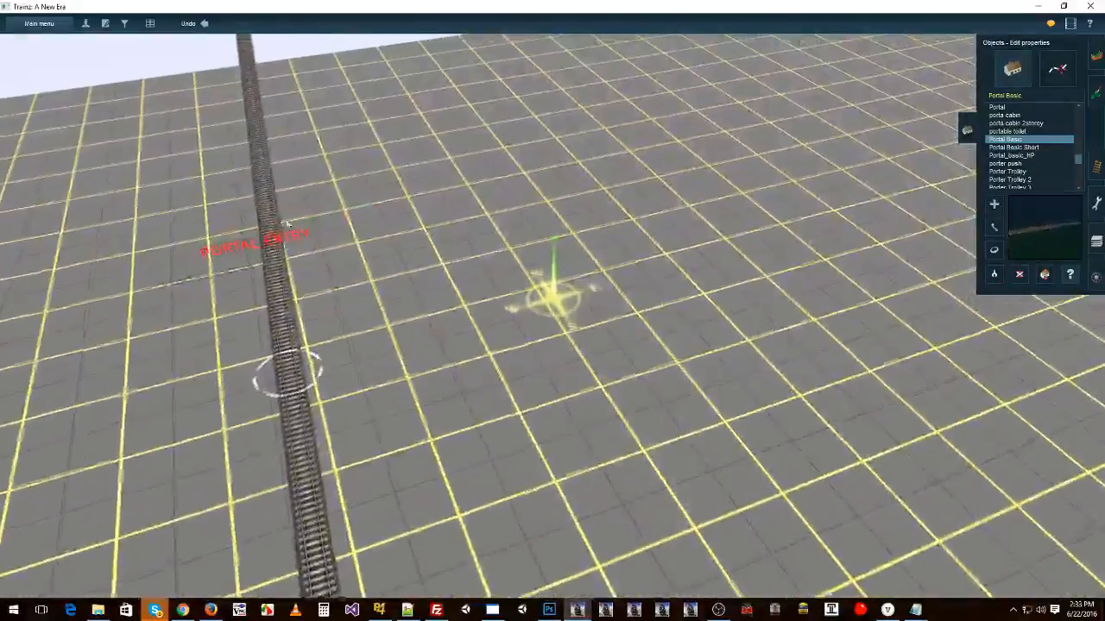
click(287, 225)
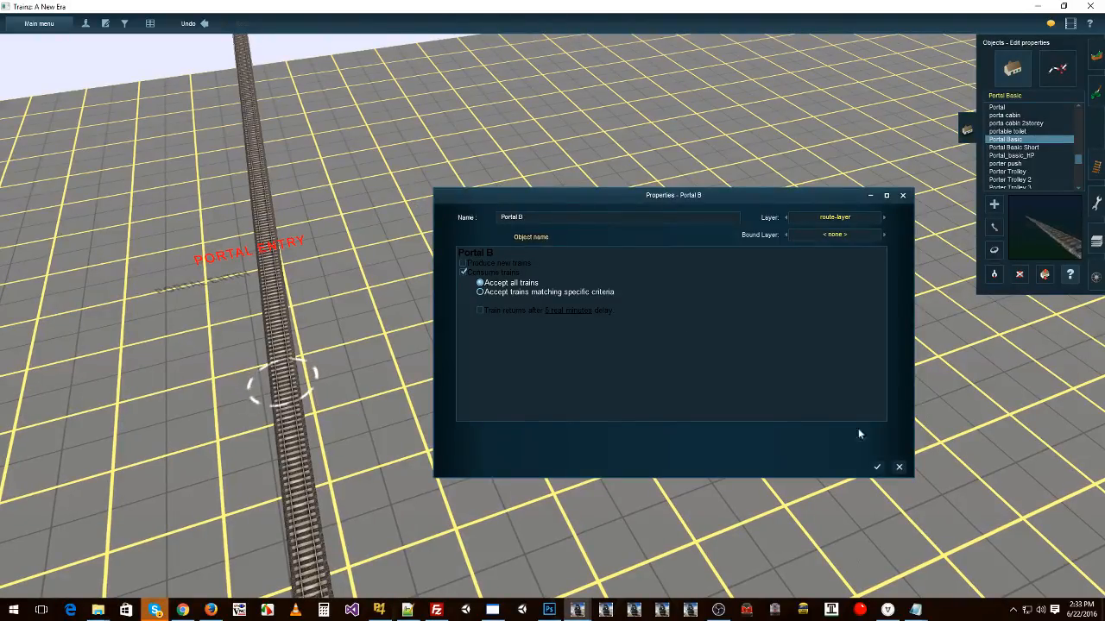
click(877, 468)
Step: Review Portal A's production settings, including Consist #1 and its driver's command list
right_drag(757, 478, 592, 291)
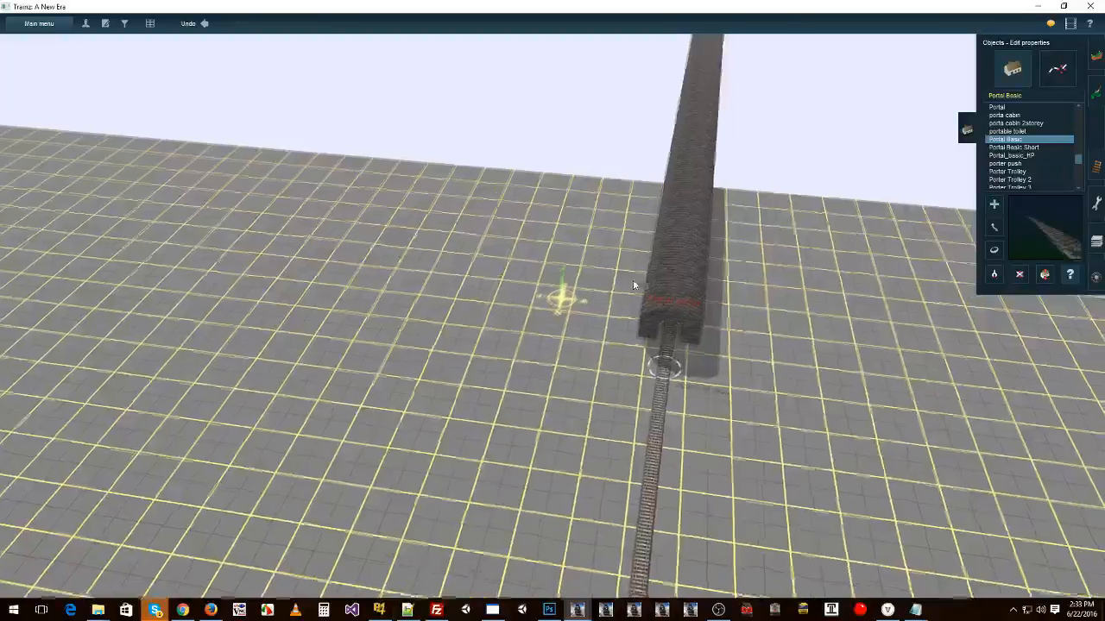
click(657, 279)
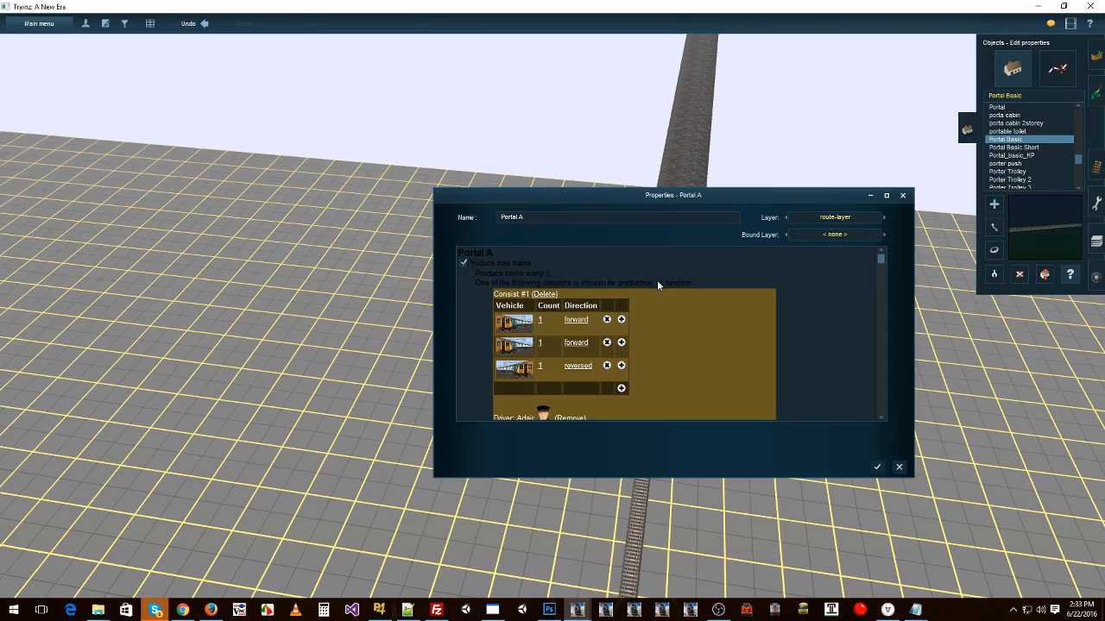
scroll(665, 279, down, 2)
scroll(537, 400, down, 1)
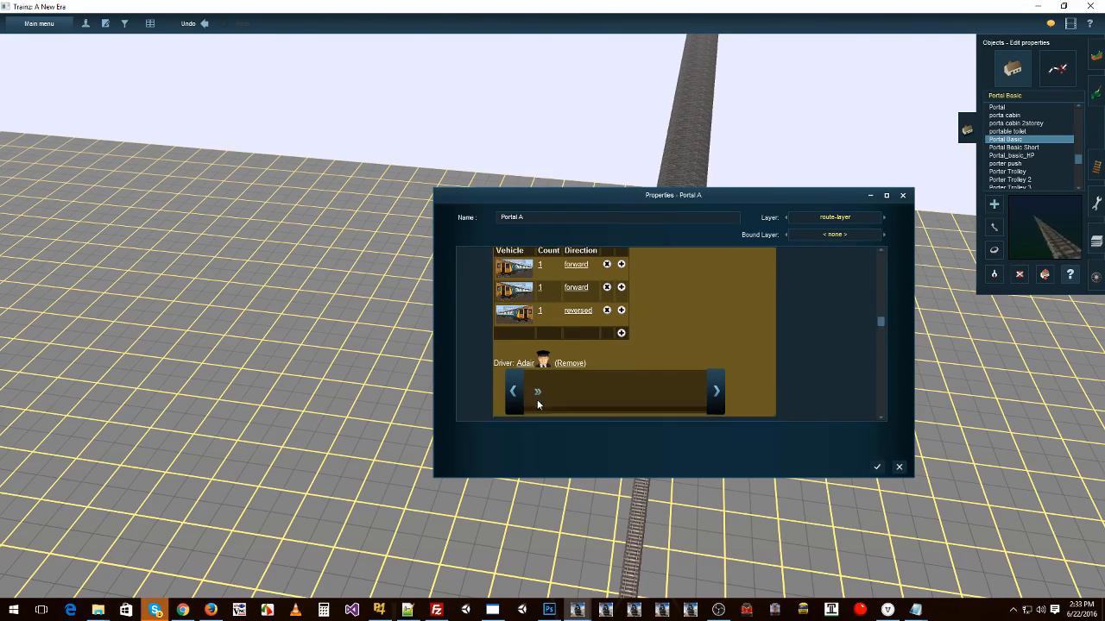
scroll(537, 400, down, 1)
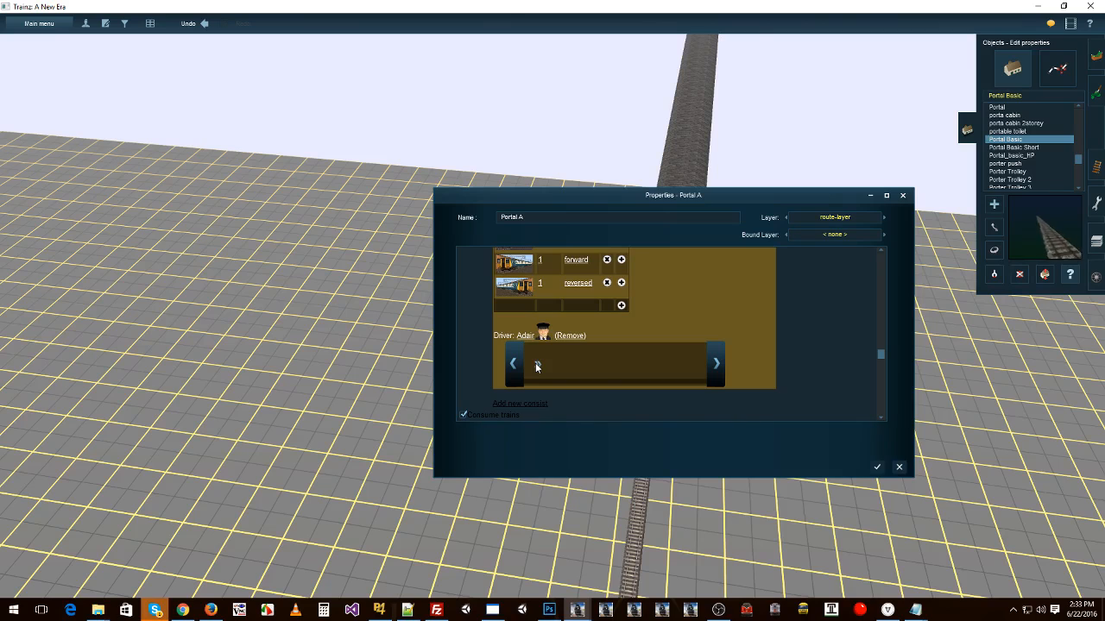
click(876, 467)
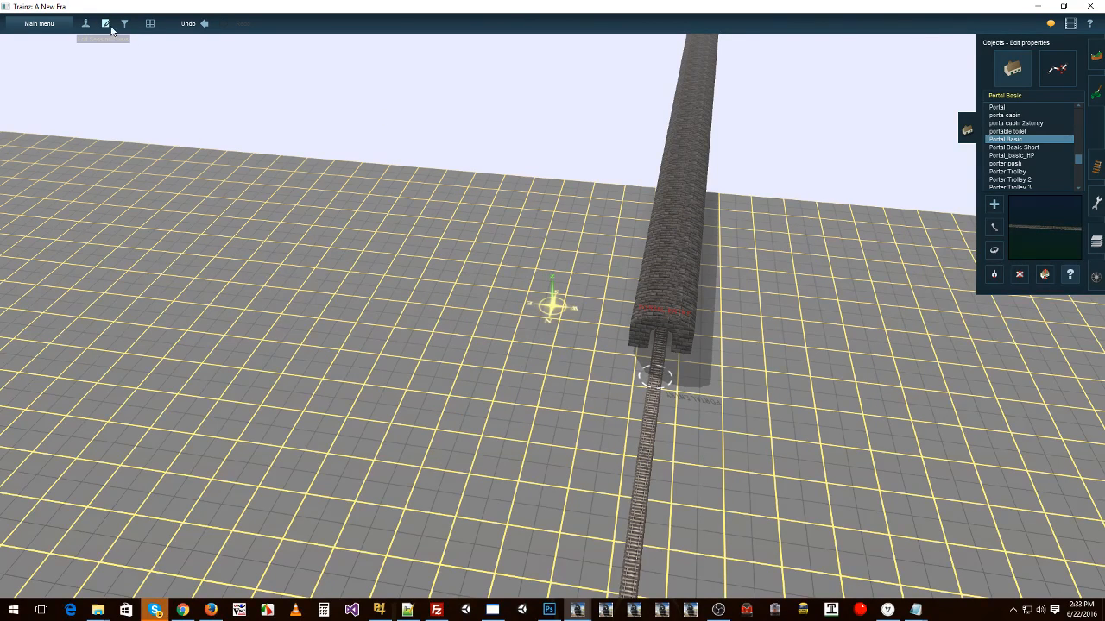
Step: Examine which driver commands are enabled in the session's Driver Command rule
click(104, 24)
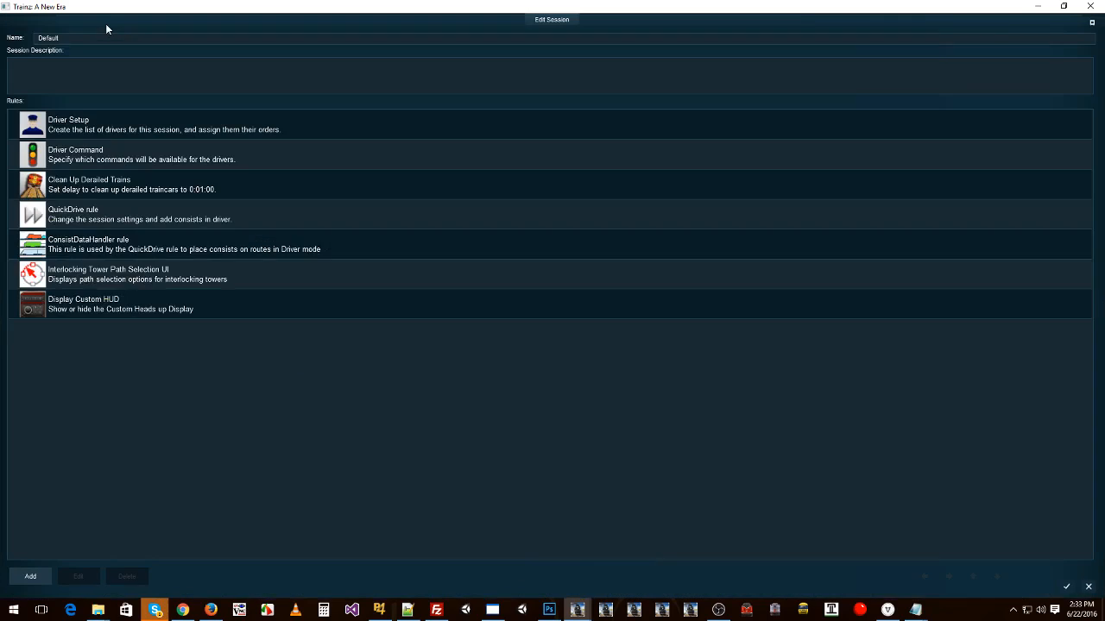
click(102, 155)
click(78, 577)
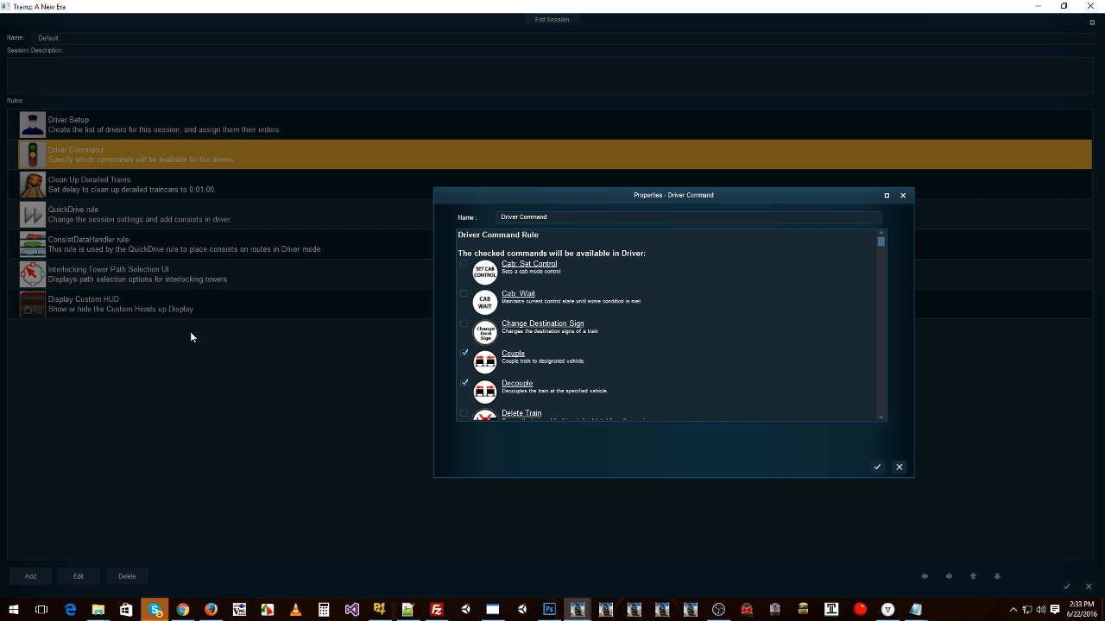
scroll(488, 269, down, 5)
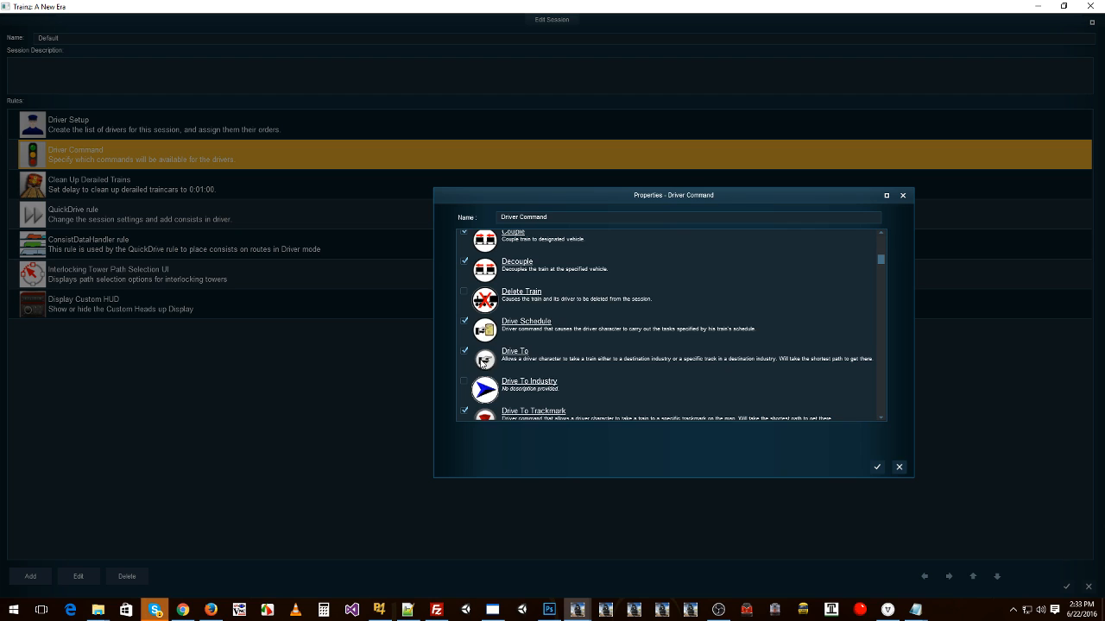
click(878, 467)
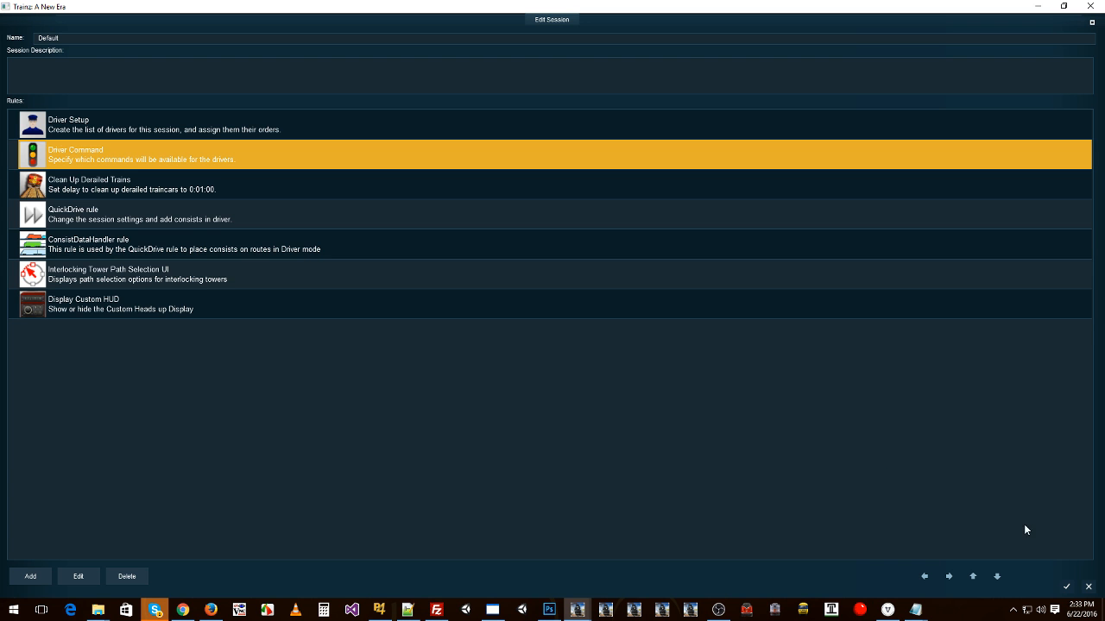
click(1066, 588)
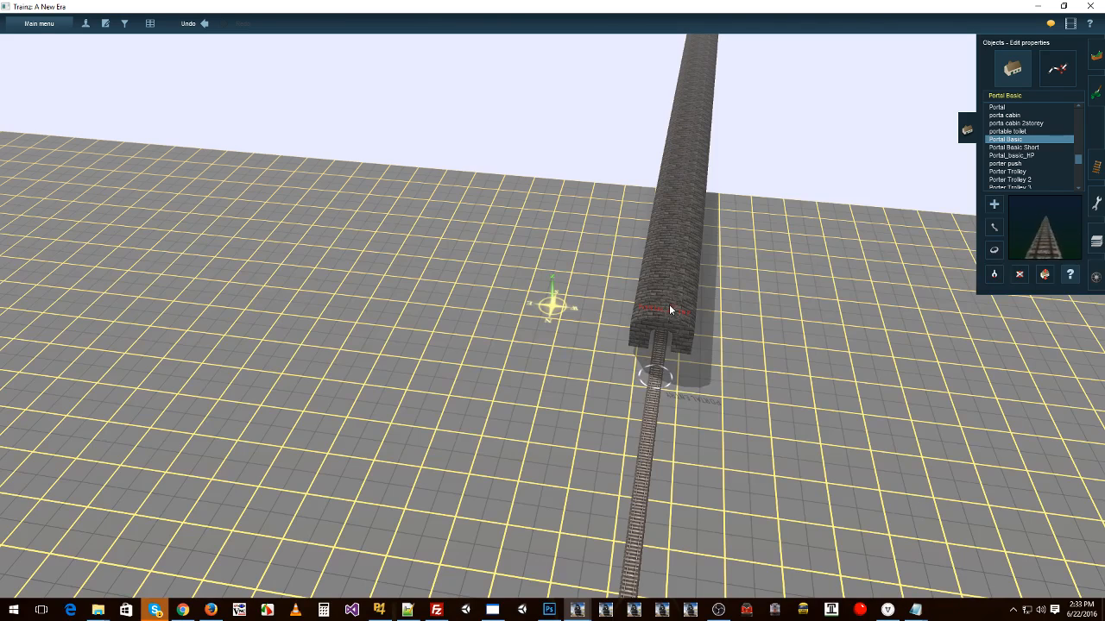
Step: Give the driver of Portal A's Consist #1 a Drive To command with Portal B as destination
click(664, 297)
scroll(556, 328, down, 2)
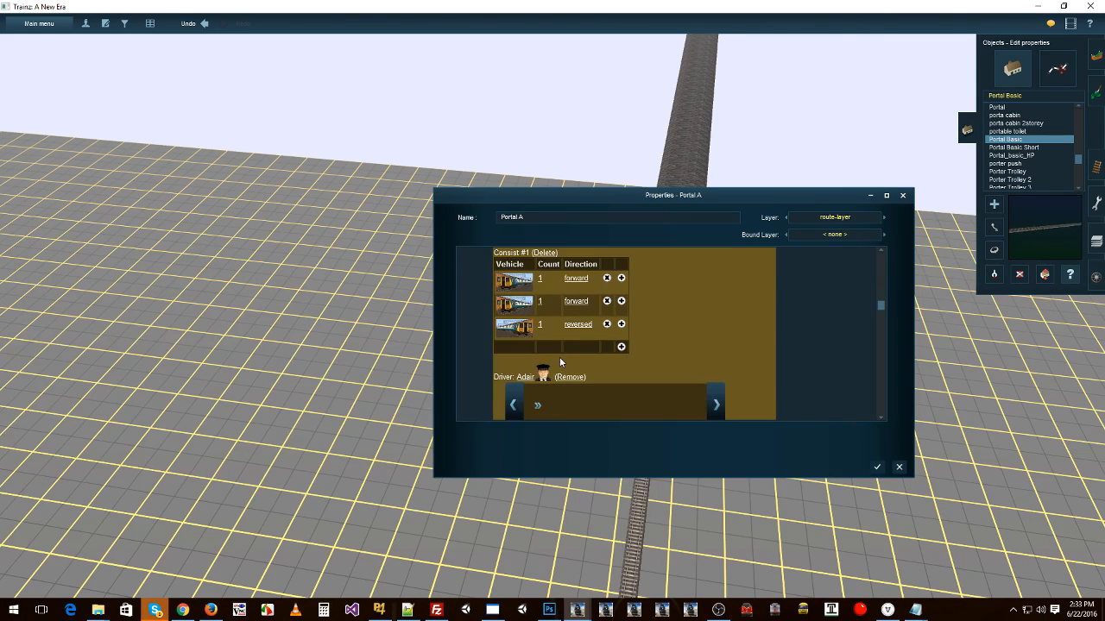
click(538, 406)
mouse_move(576, 509)
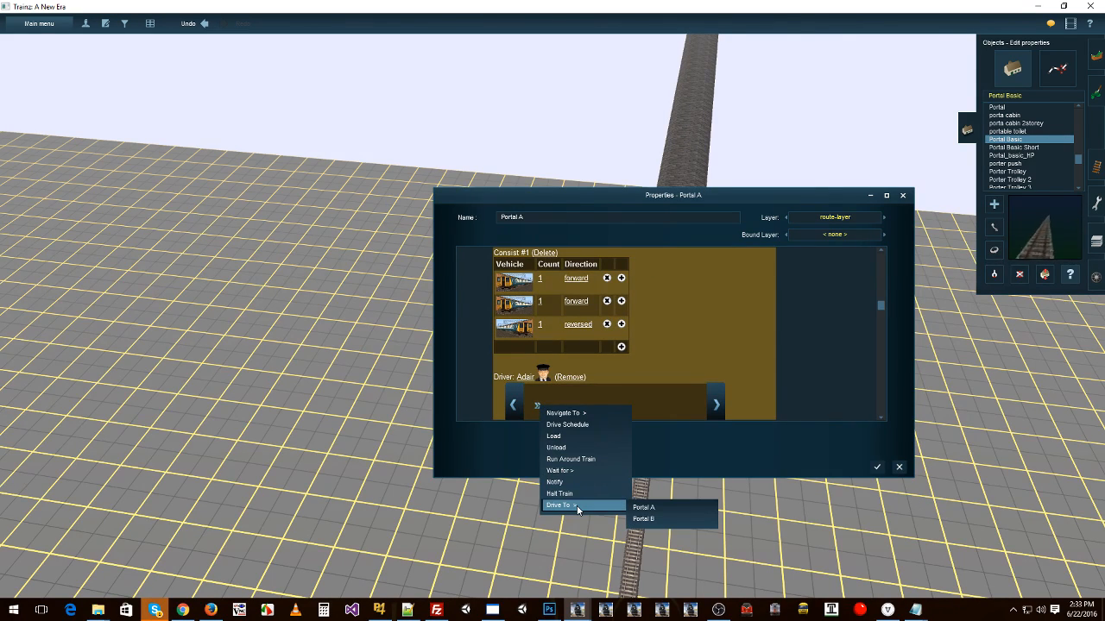
click(665, 522)
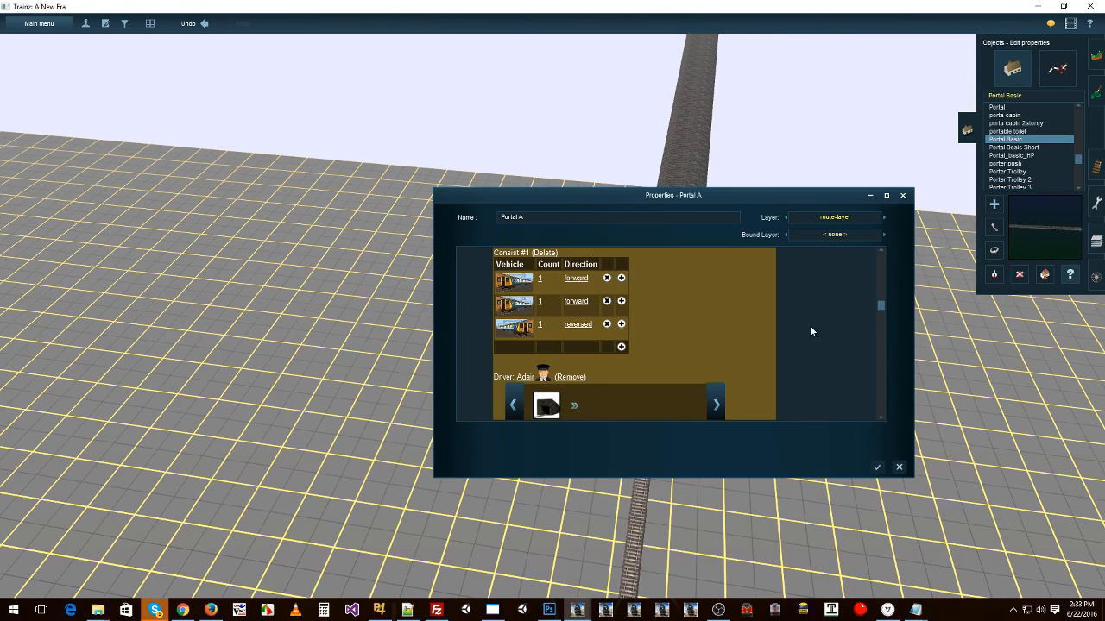
Step: Check Portal A's production and consumption settings and apply its properties
scroll(777, 332, down, 2)
scroll(750, 337, up, 4)
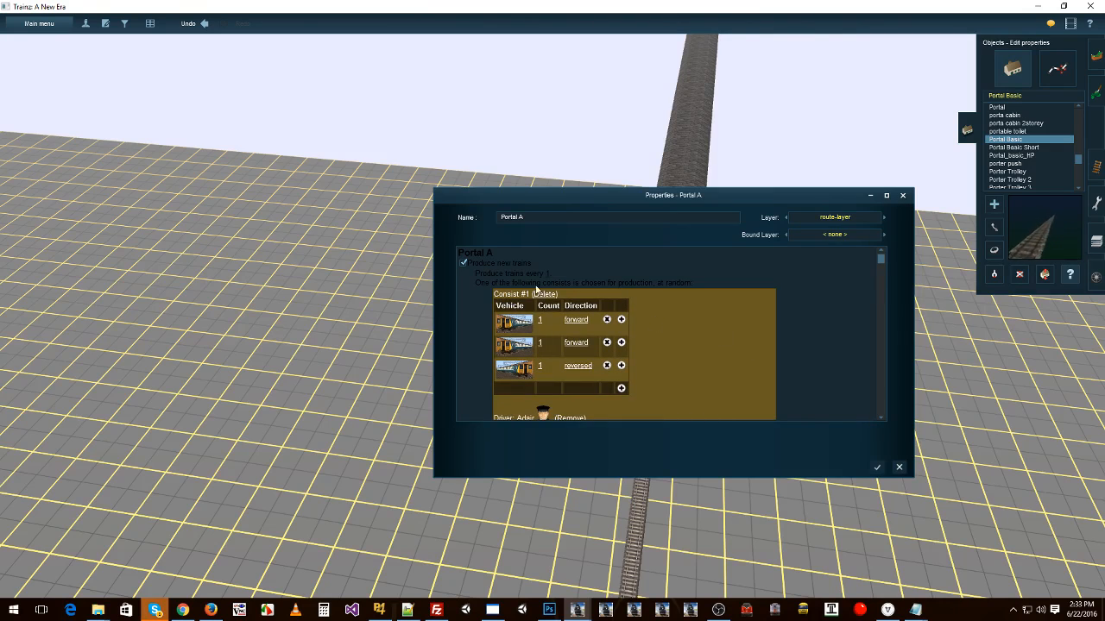
scroll(582, 320, down, 1)
scroll(655, 338, down, 1)
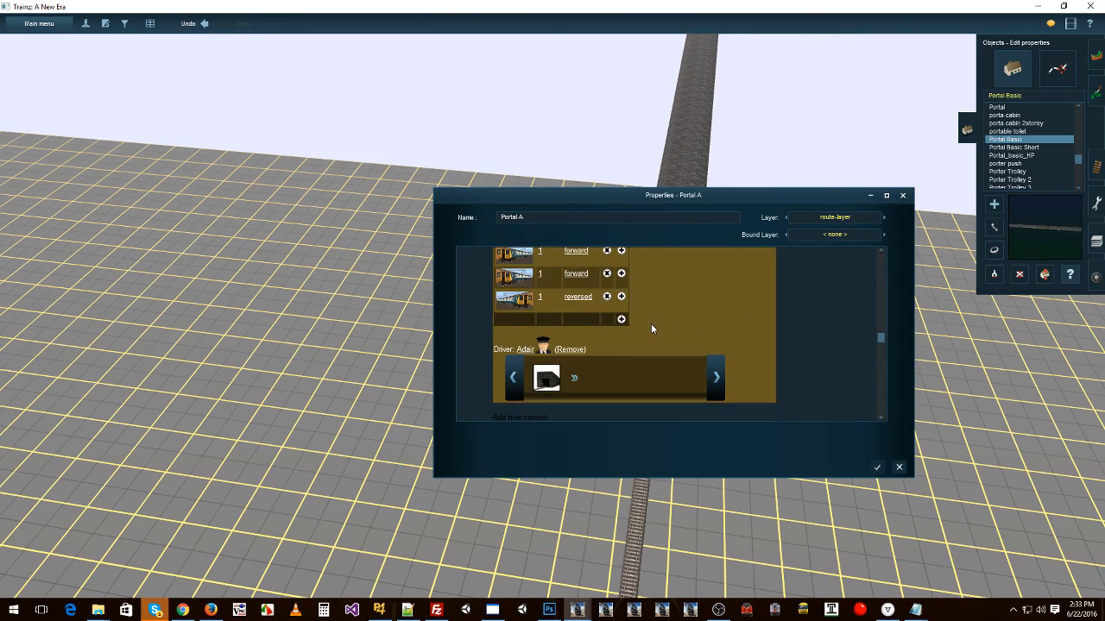
scroll(651, 323, up, 2)
scroll(699, 345, down, 5)
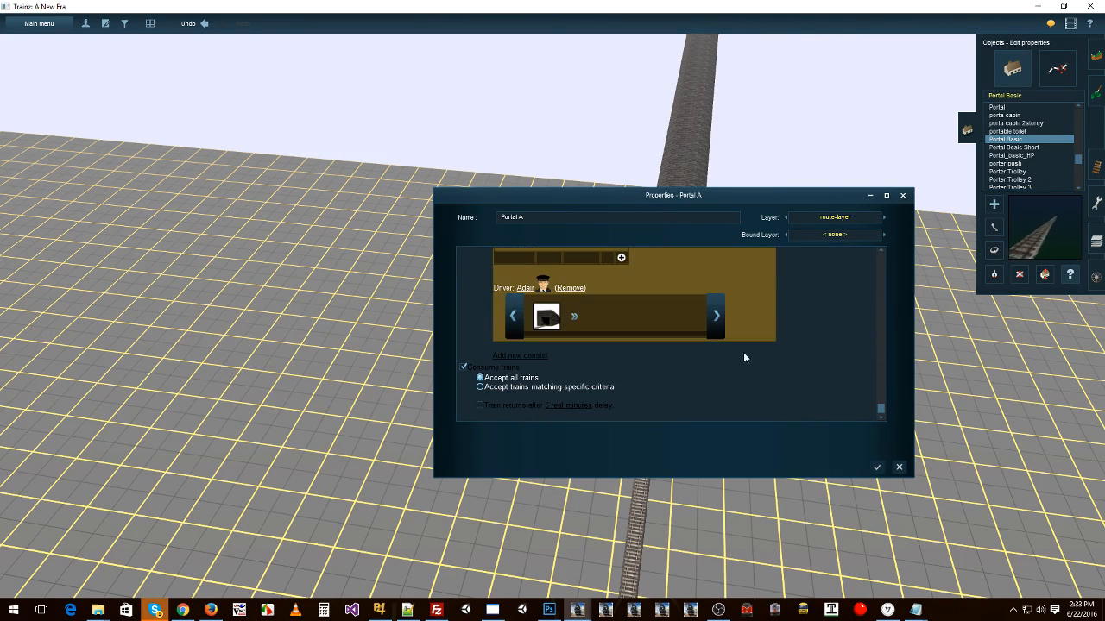
click(877, 466)
Step: Launch the session in Driver mode, saving the new route and session as Portal Test 2, and dismiss the QuickDrive setup
right_click(661, 478)
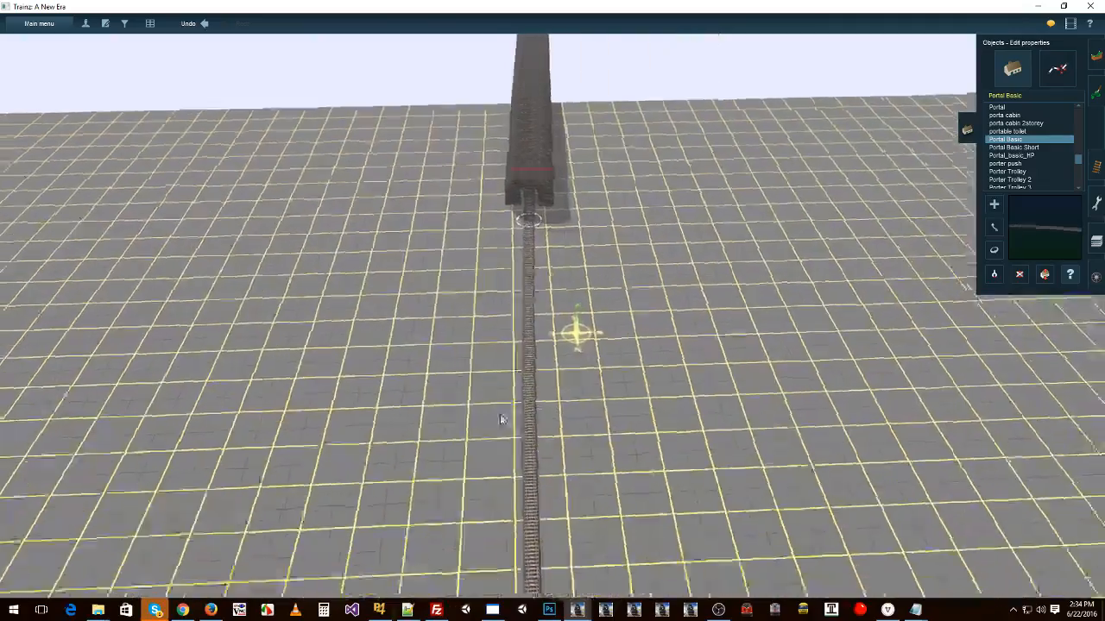
right_click(509, 405)
key(Left)
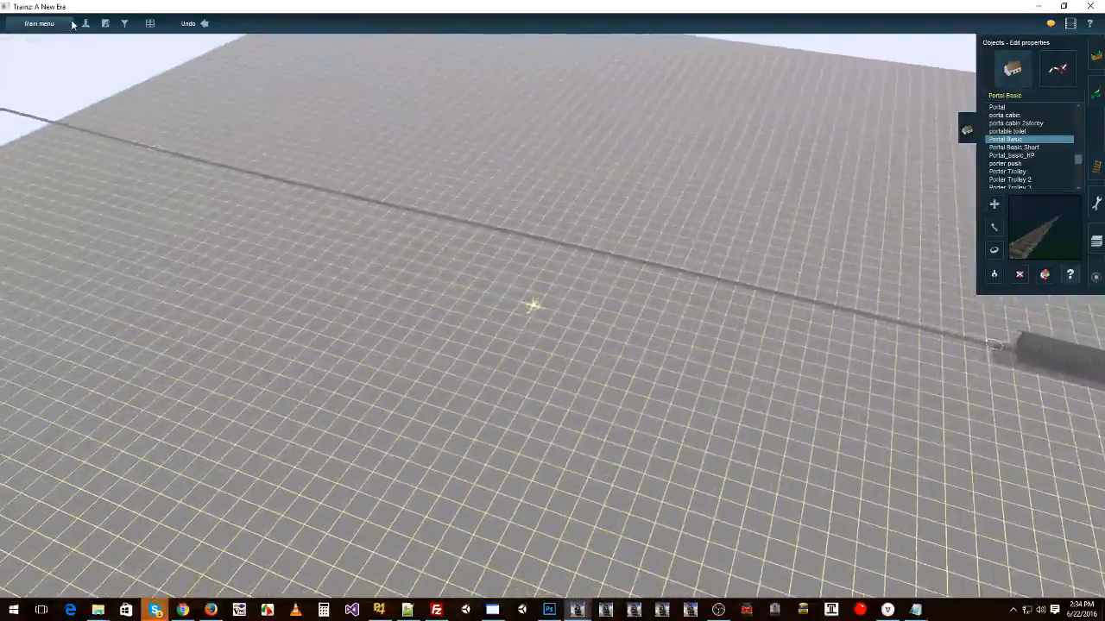
click(85, 23)
click(576, 315)
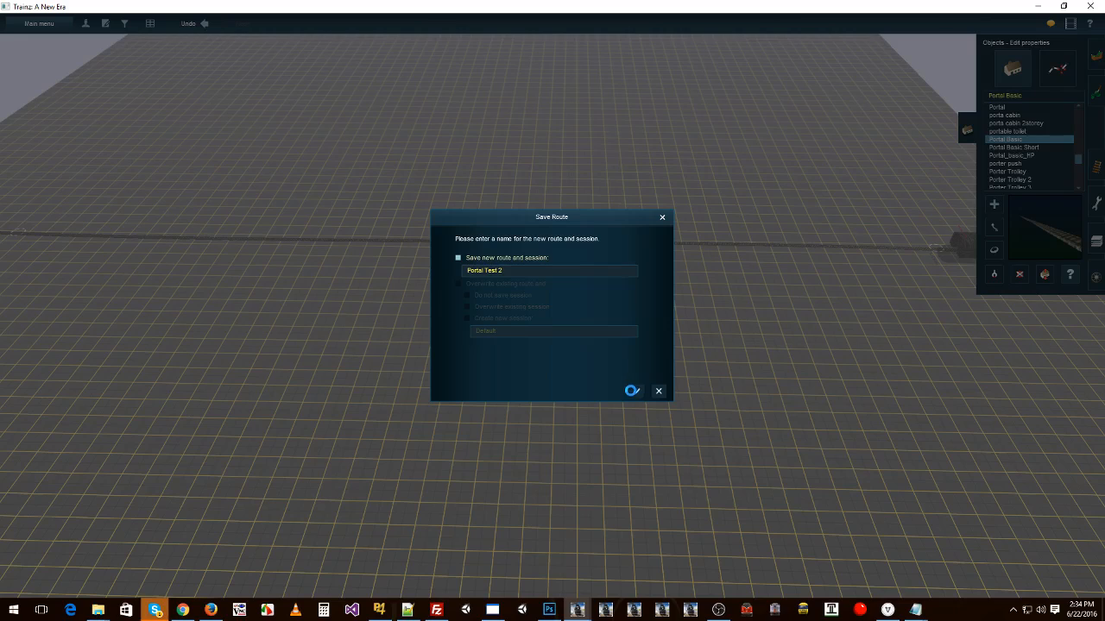
click(632, 389)
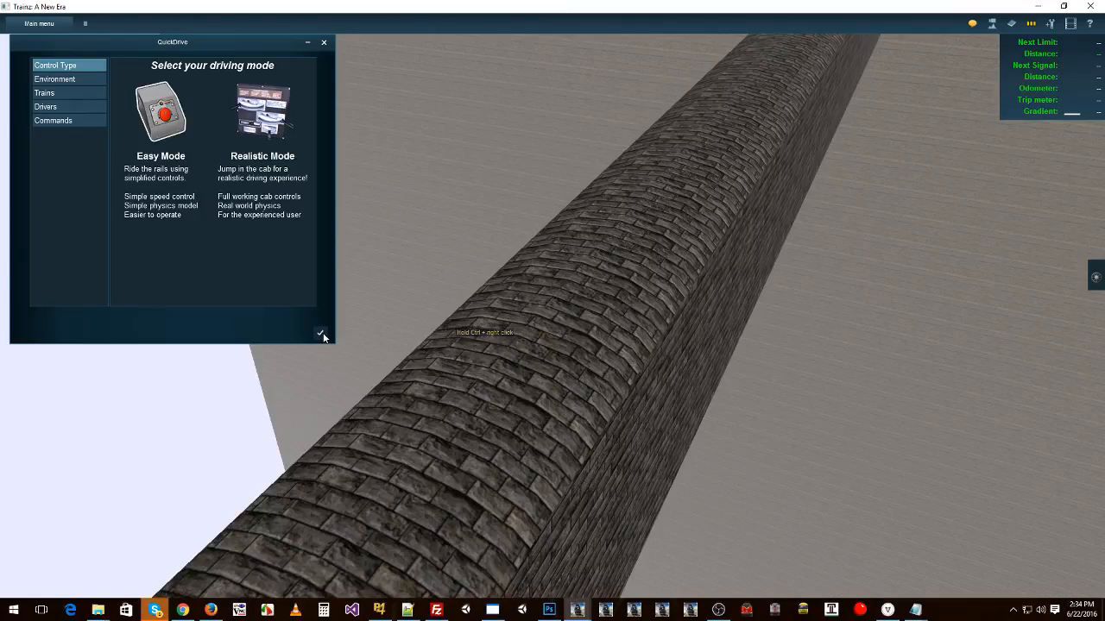
click(321, 329)
Step: Examine the track between the two portals on the map for a newly produced train, and return to the 3D view
scroll(330, 328, down, 10)
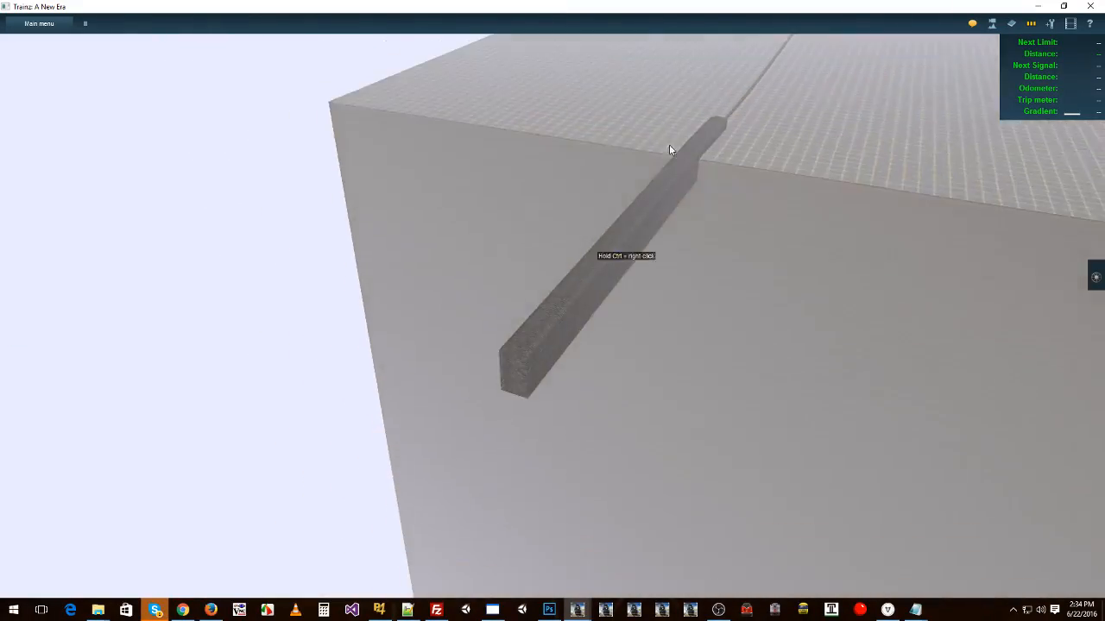
right_drag(668, 147, 617, 183)
scroll(538, 352, down, 10)
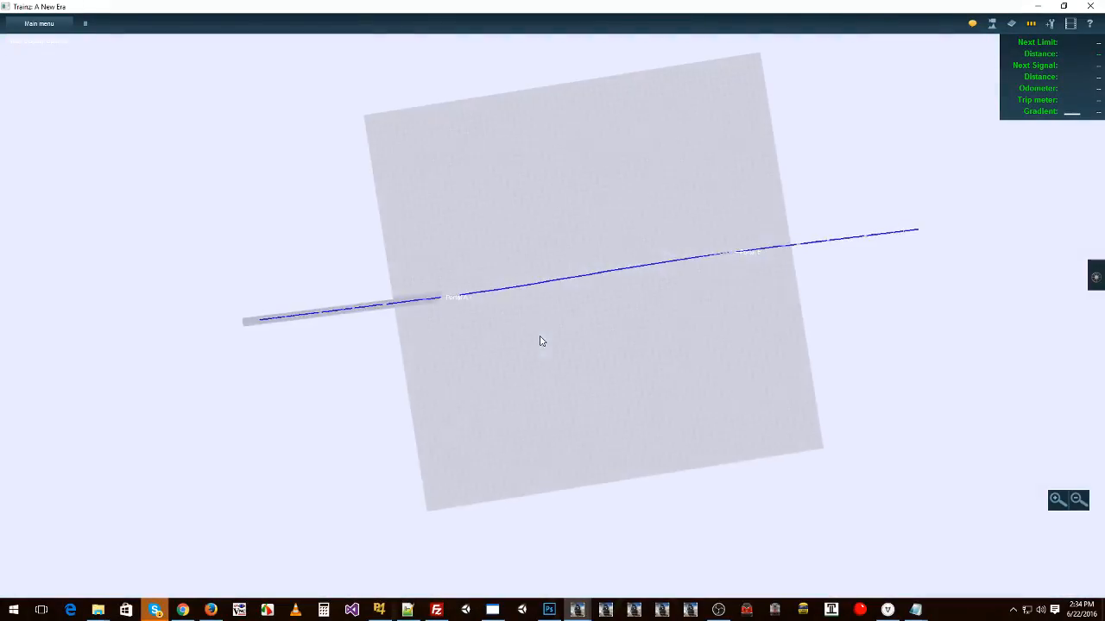
right_drag(540, 313, 569, 300)
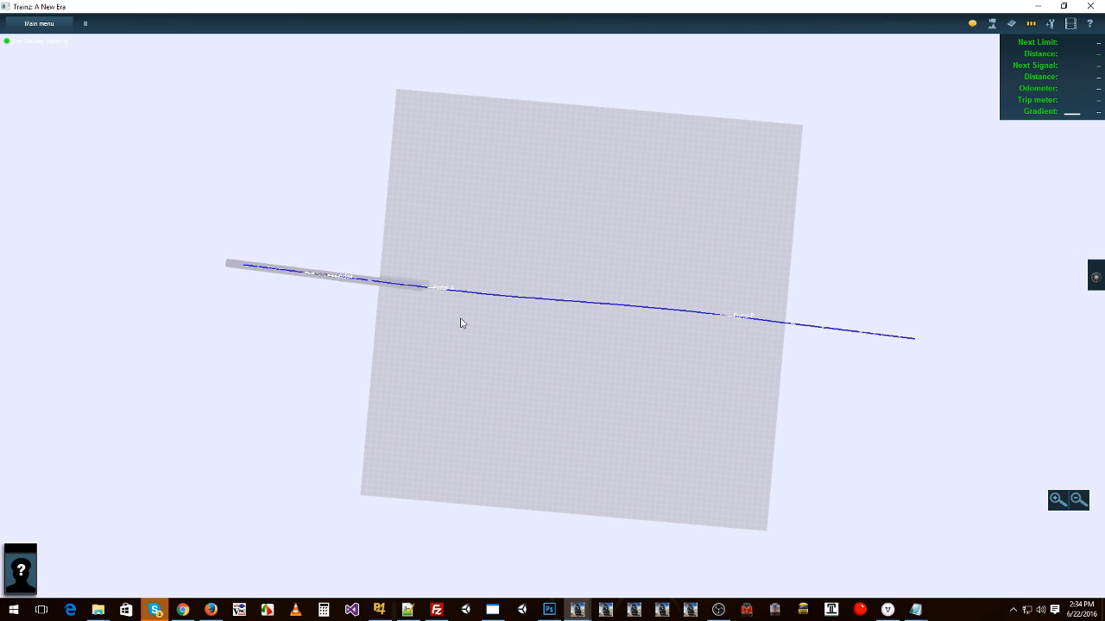
key(ctrl+m)
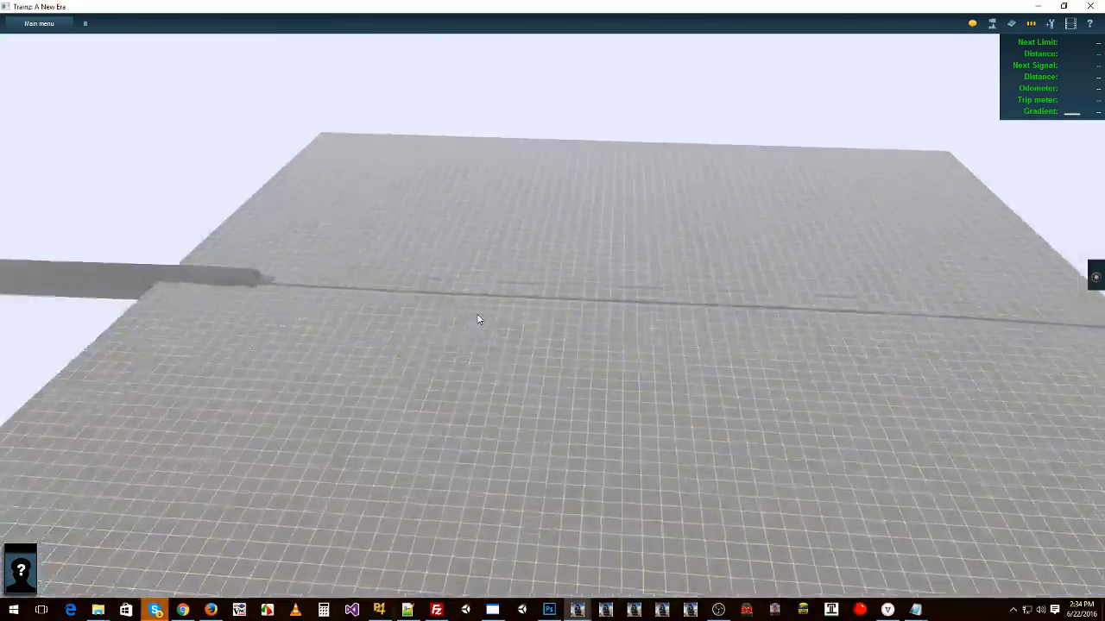
Step: Follow the train produced by Portal A along the track past Portal B, using both the map and the 3D view
scroll(476, 317, up, 3)
scroll(471, 319, down, 3)
key(ctrl+m)
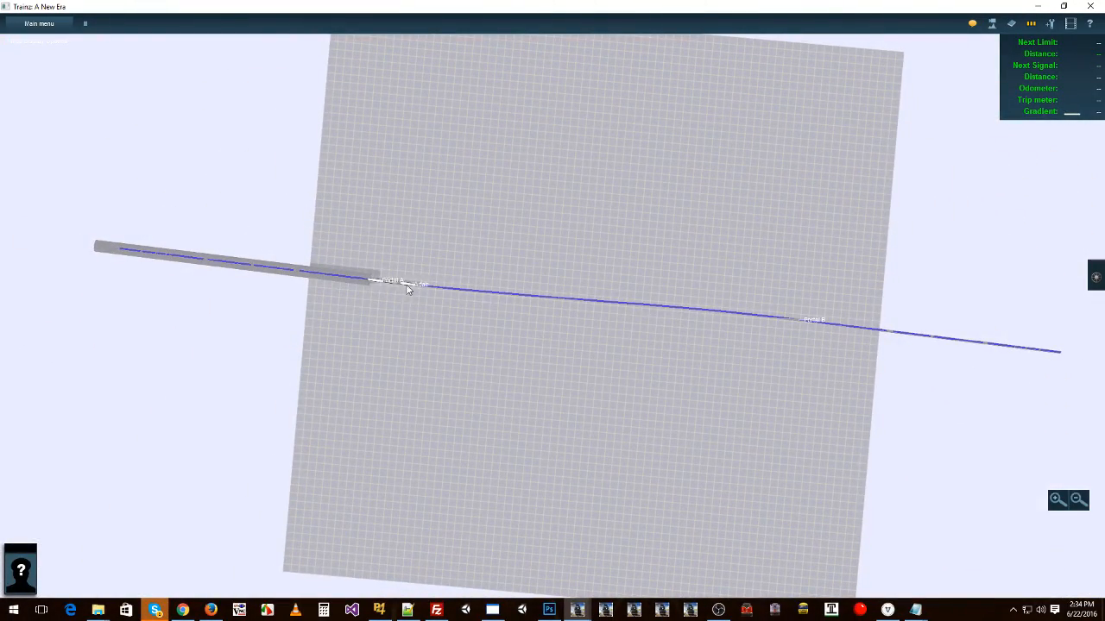
key(ctrl+m)
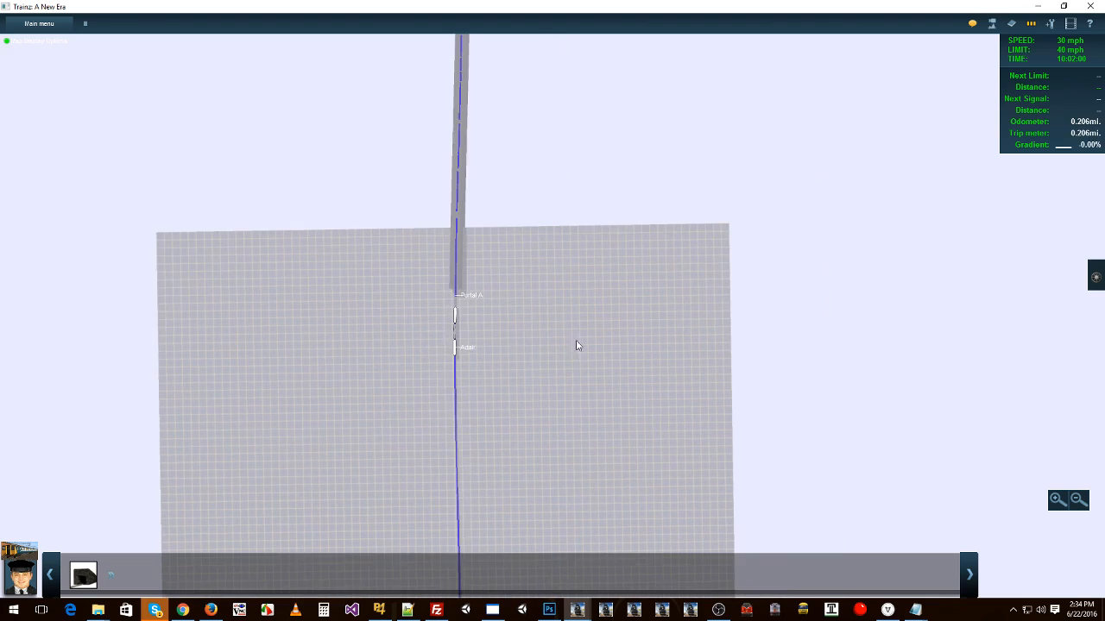
right_click(482, 432)
right_drag(671, 397, 514, 361)
right_click(514, 364)
key(Left)
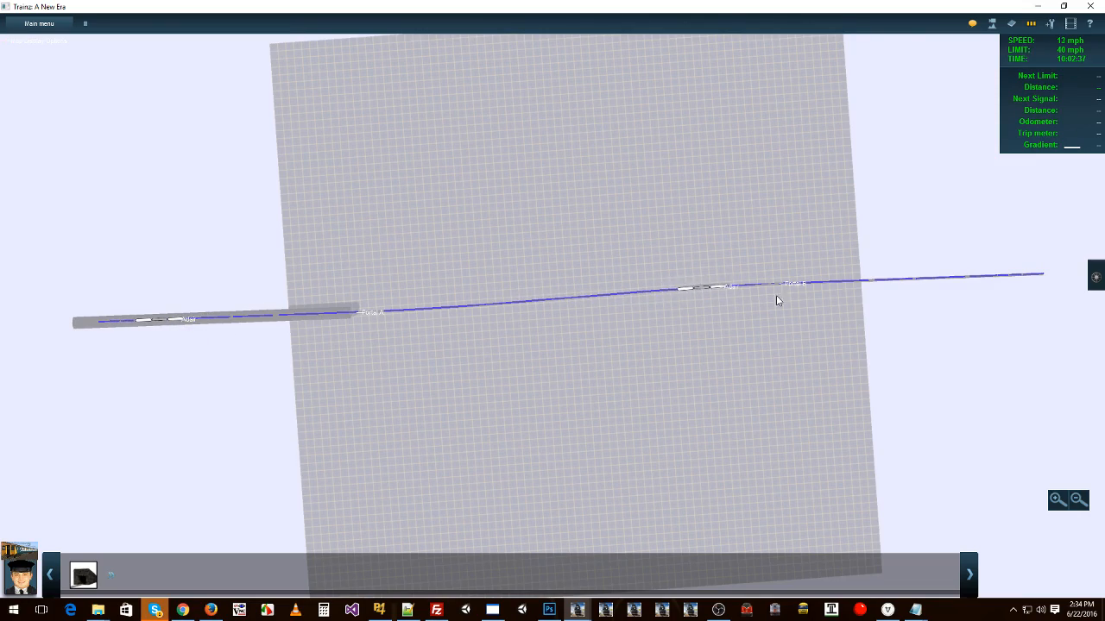
key(ctrl+m)
mouse_move(743, 287)
right_down()
mouse_move(788, 243)
mouse_move(584, 264)
mouse_move(583, 290)
mouse_move(602, 285)
mouse_move(612, 301)
right_up()
key(Left)
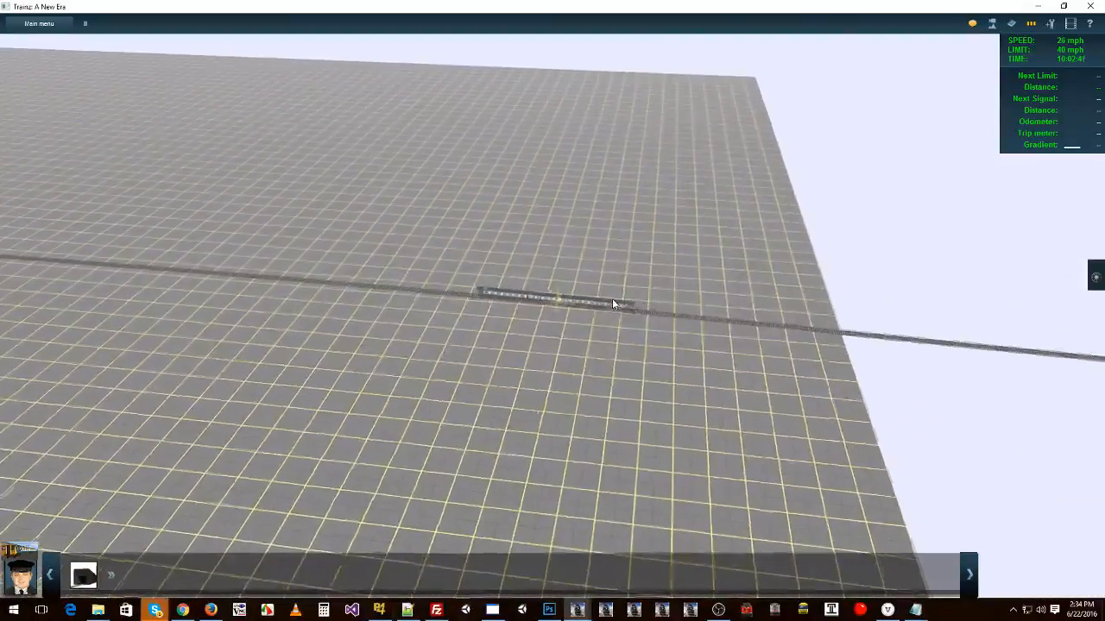
right_drag(662, 349, 503, 349)
scroll(502, 349, down, 3)
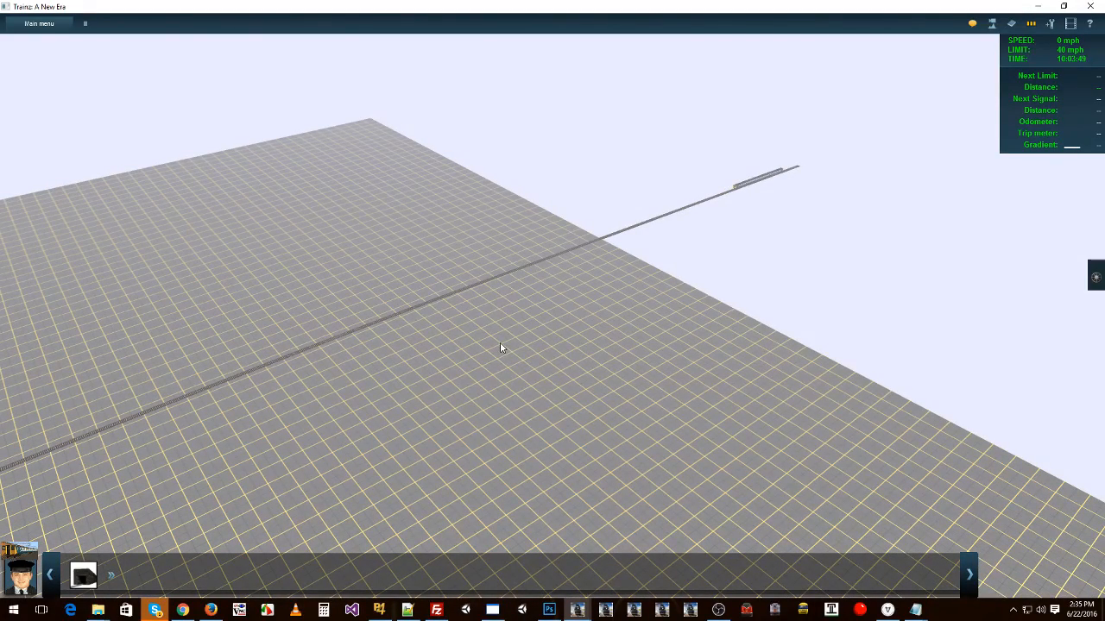
Step: Examine the map for the trains at both track ends, focusing on the one inside Portal A and its position relative to Portal B
key(m)
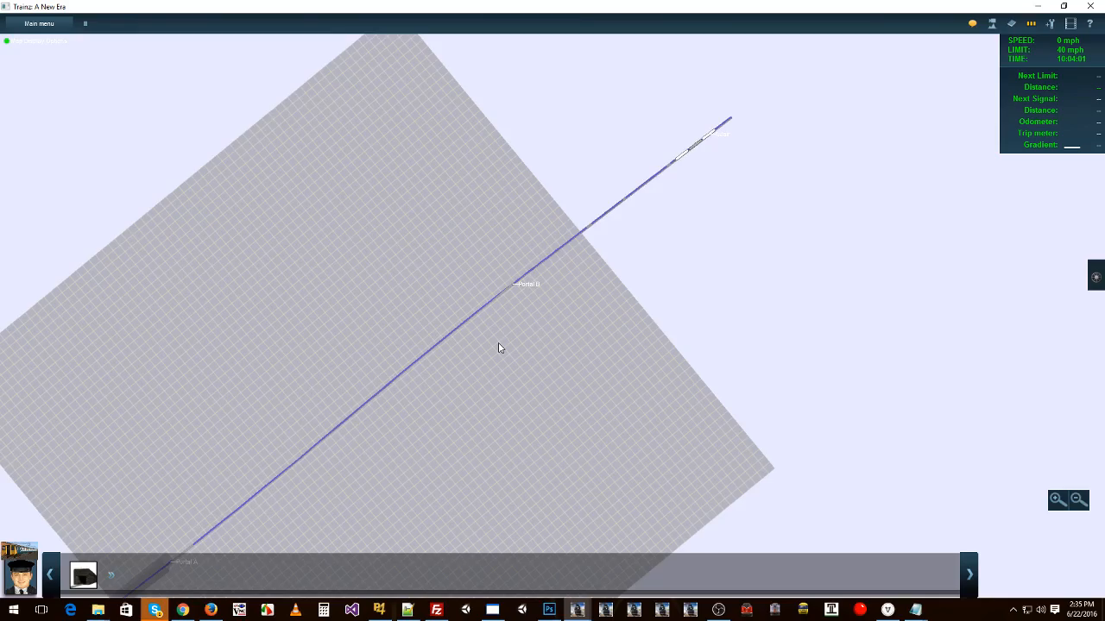
scroll(500, 347, down, 3)
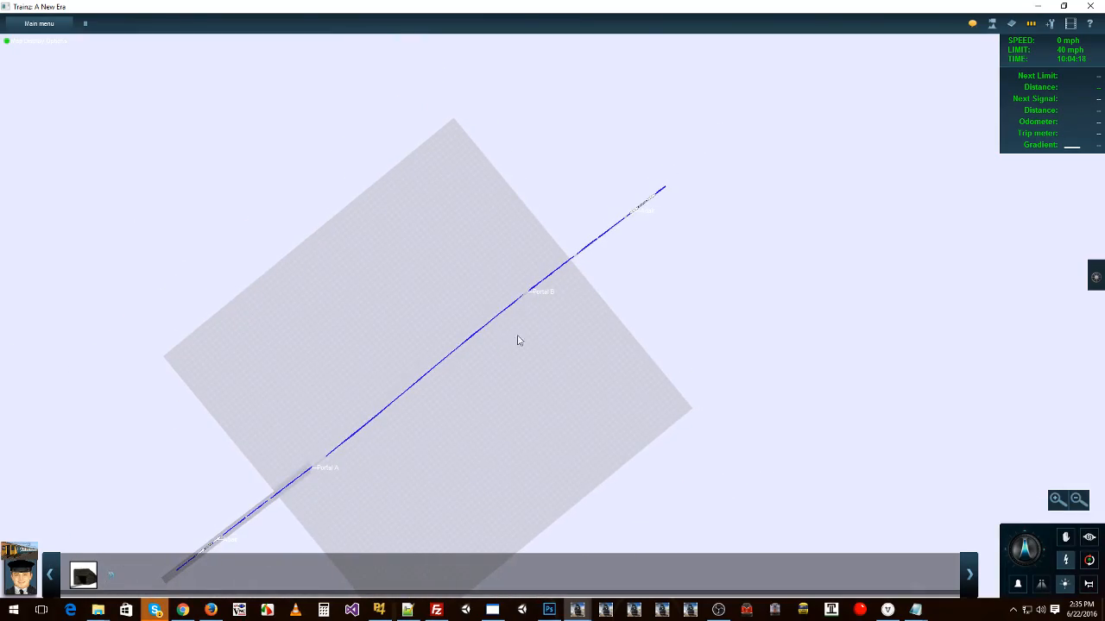
key(m)
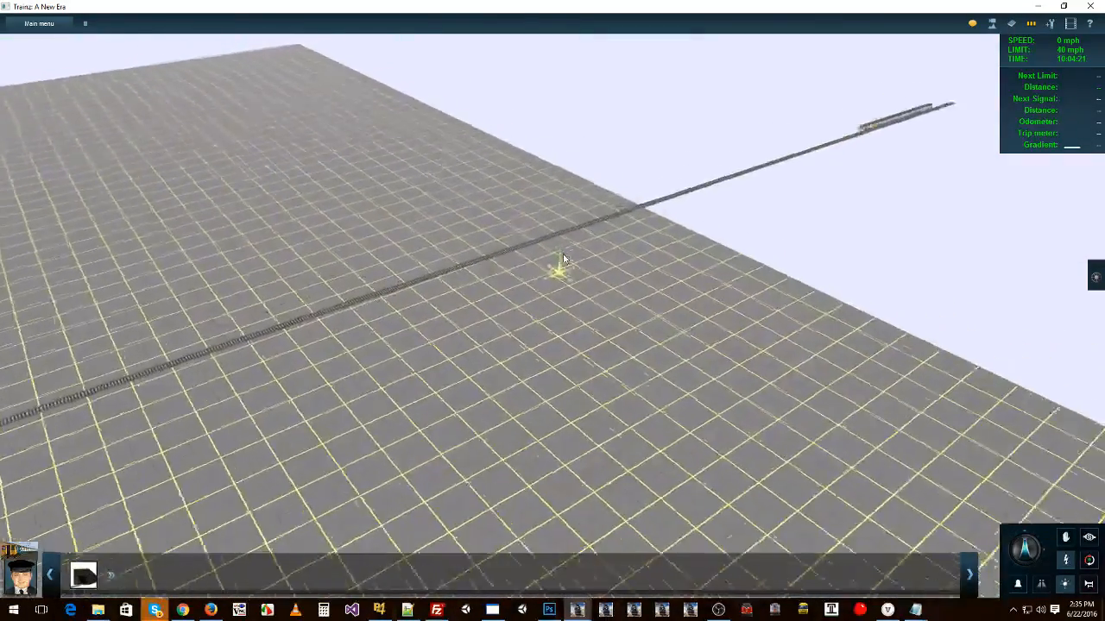
mouse_move(563, 258)
right_down()
mouse_move(576, 340)
mouse_move(389, 302)
mouse_move(414, 278)
mouse_move(357, 202)
mouse_move(320, 264)
mouse_move(562, 301)
mouse_move(591, 292)
right_up()
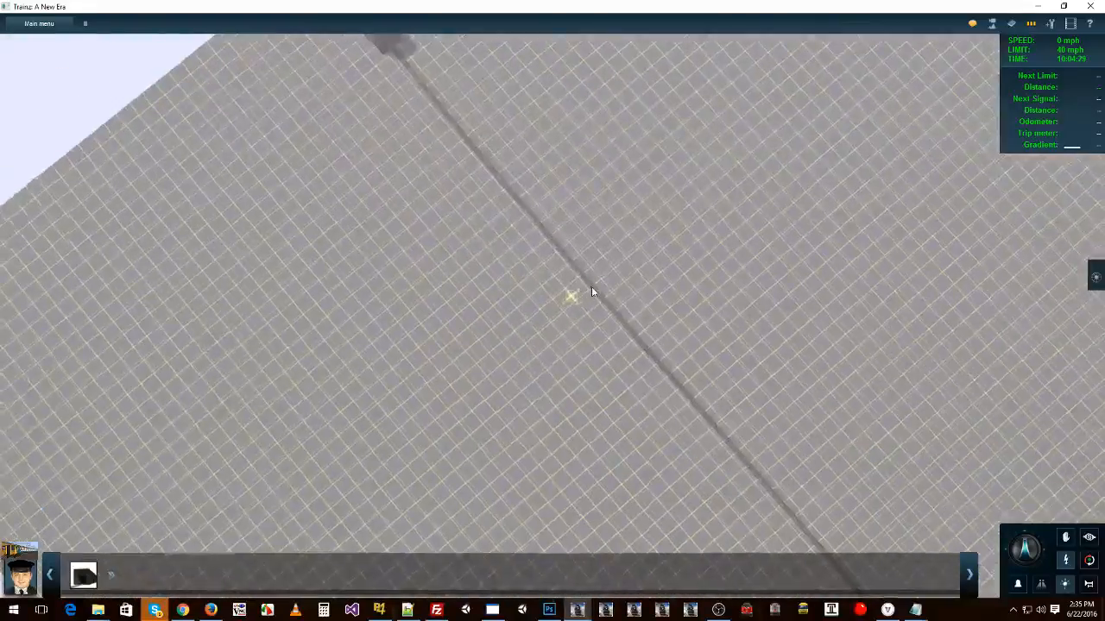
key(m)
right_drag(643, 387, 651, 350)
right_drag(577, 379, 543, 348)
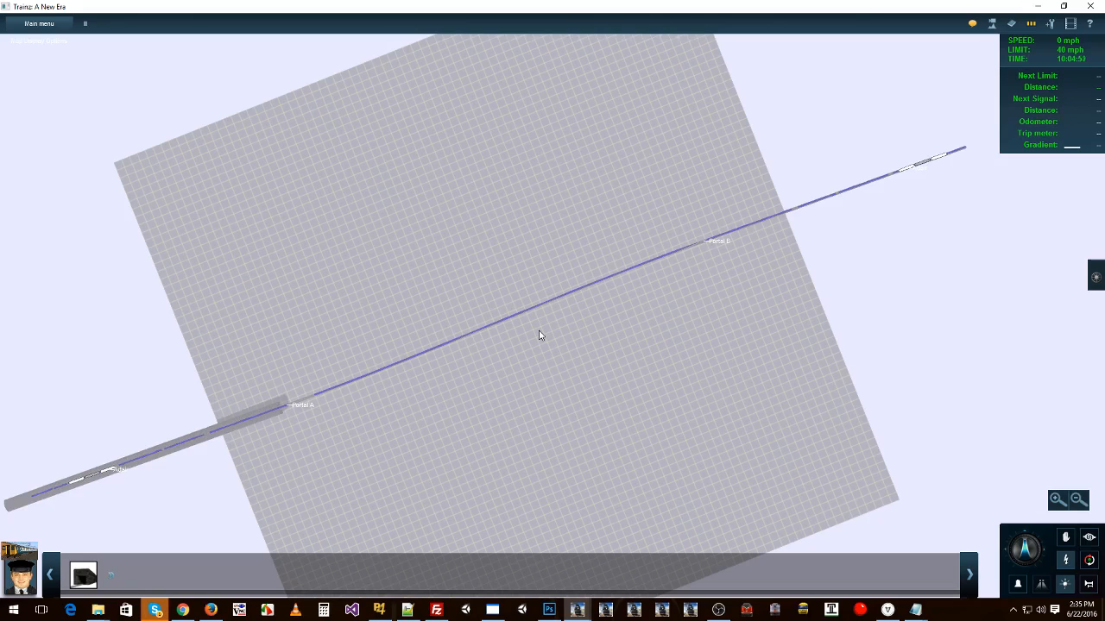
click(109, 472)
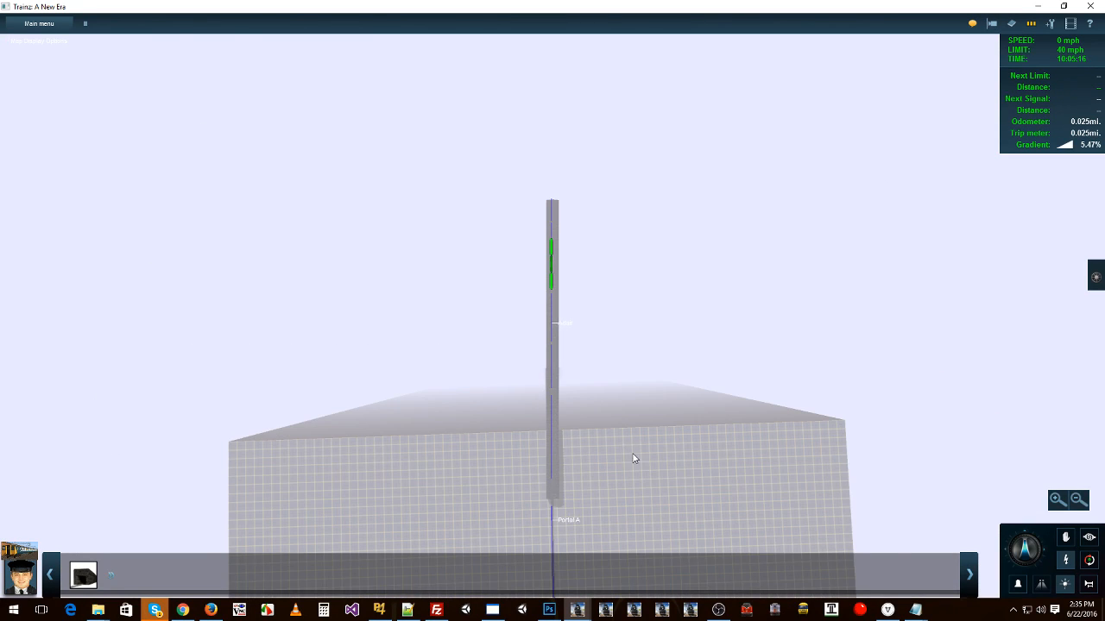
key(Left)
right_click(674, 477)
right_click(674, 477)
right_click(674, 477)
key(Left)
right_click(400, 337)
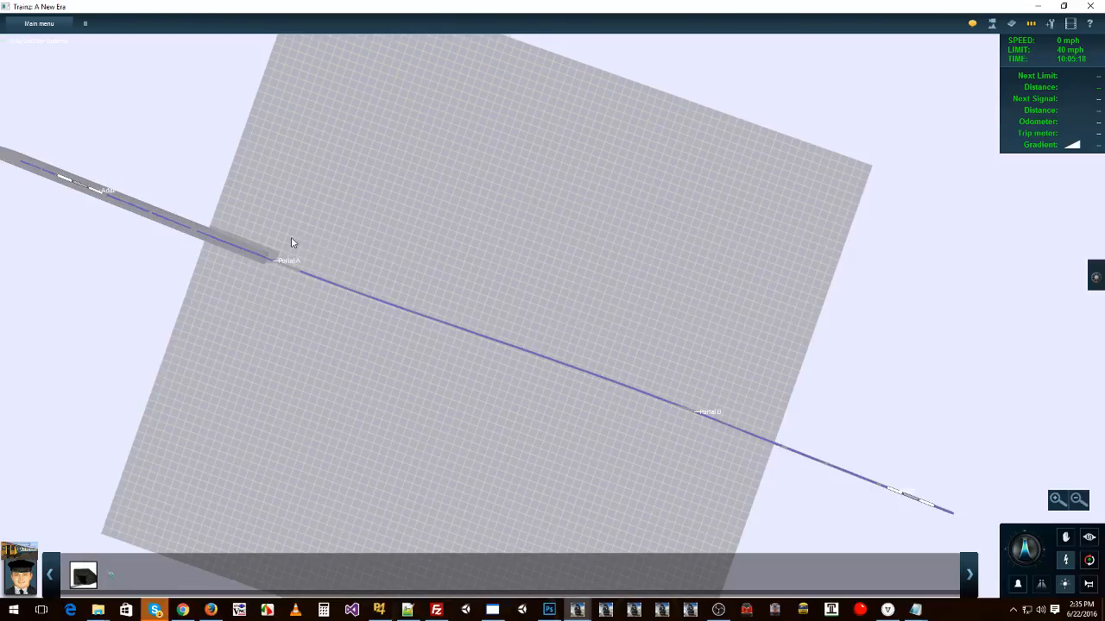
Step: End the Driver session without saving and look over the session rules in the editor
click(39, 24)
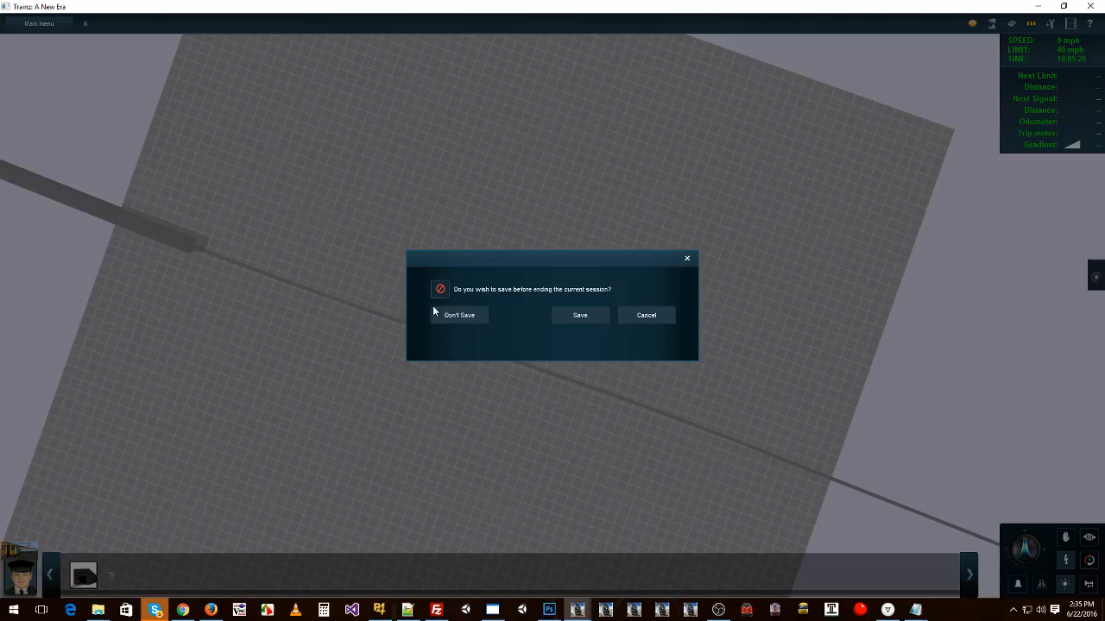
click(436, 312)
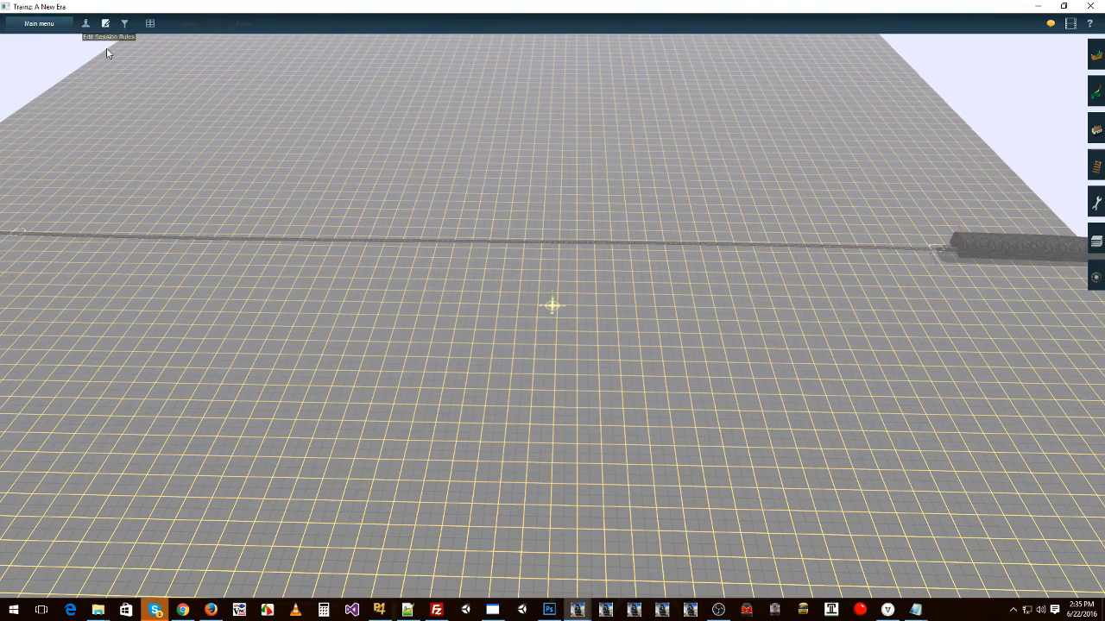
click(105, 24)
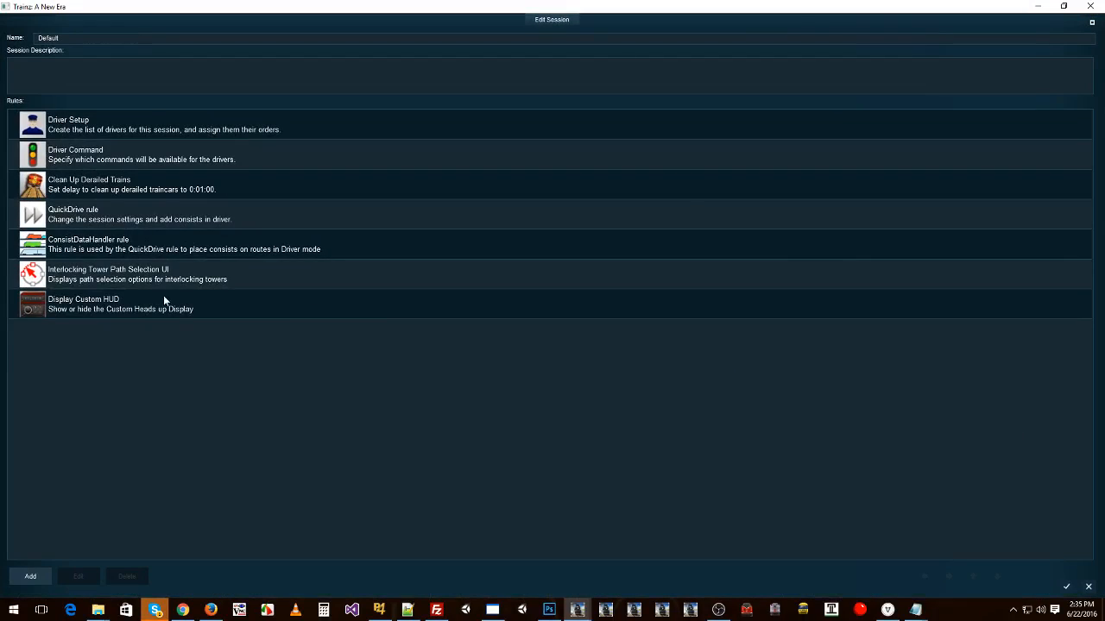
click(1086, 586)
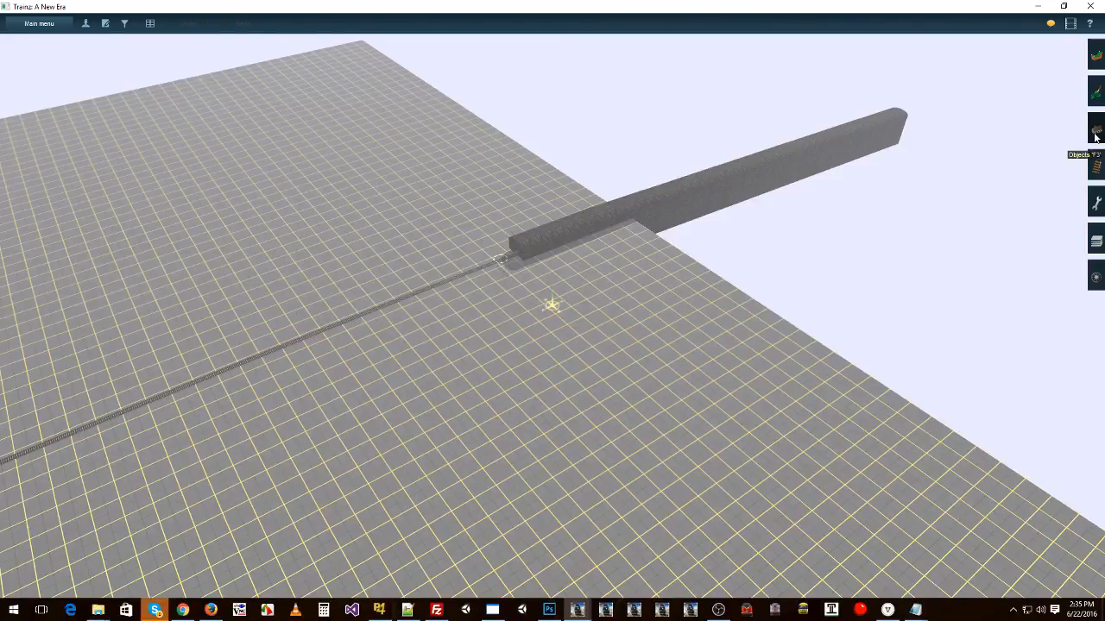
Step: Review Portal A's train production, driver command and consumption settings in its properties
click(1095, 131)
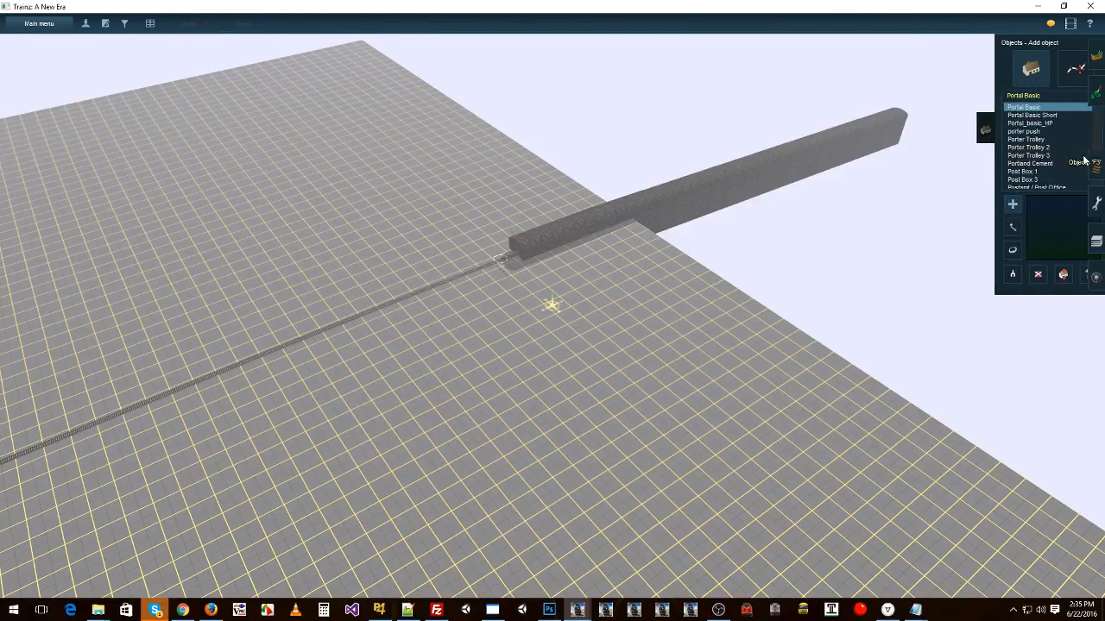
click(1069, 274)
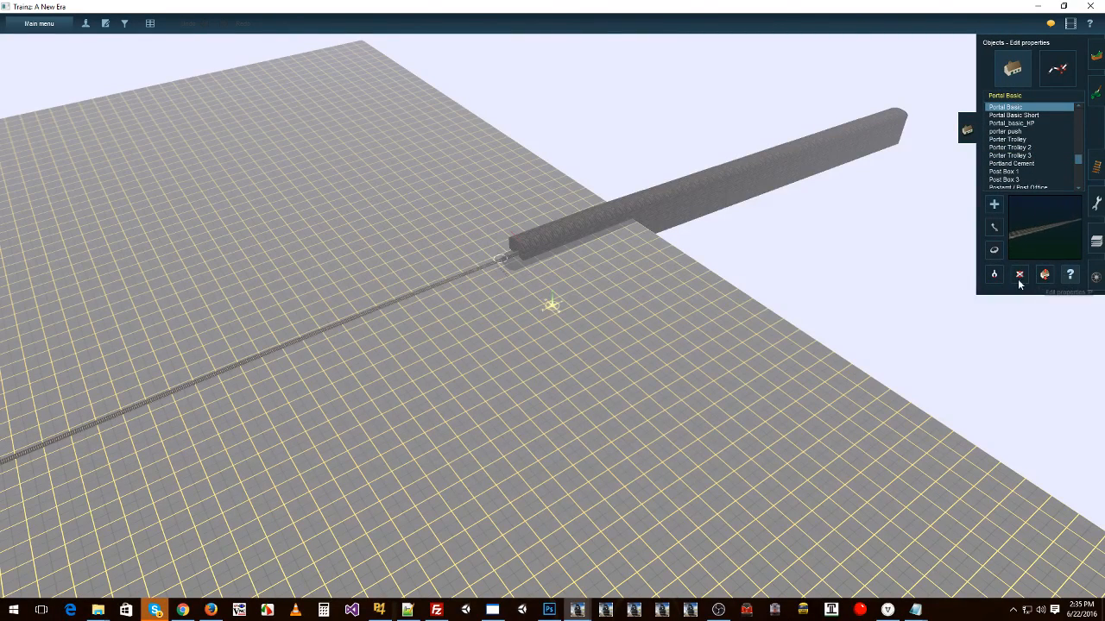
click(568, 230)
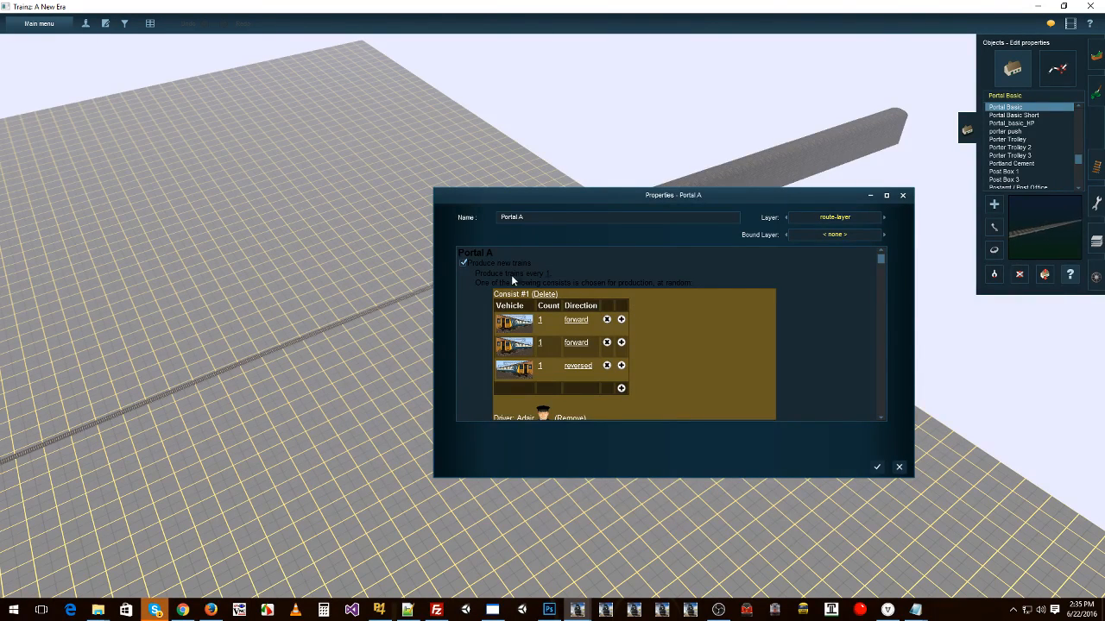
scroll(553, 330, down, 5)
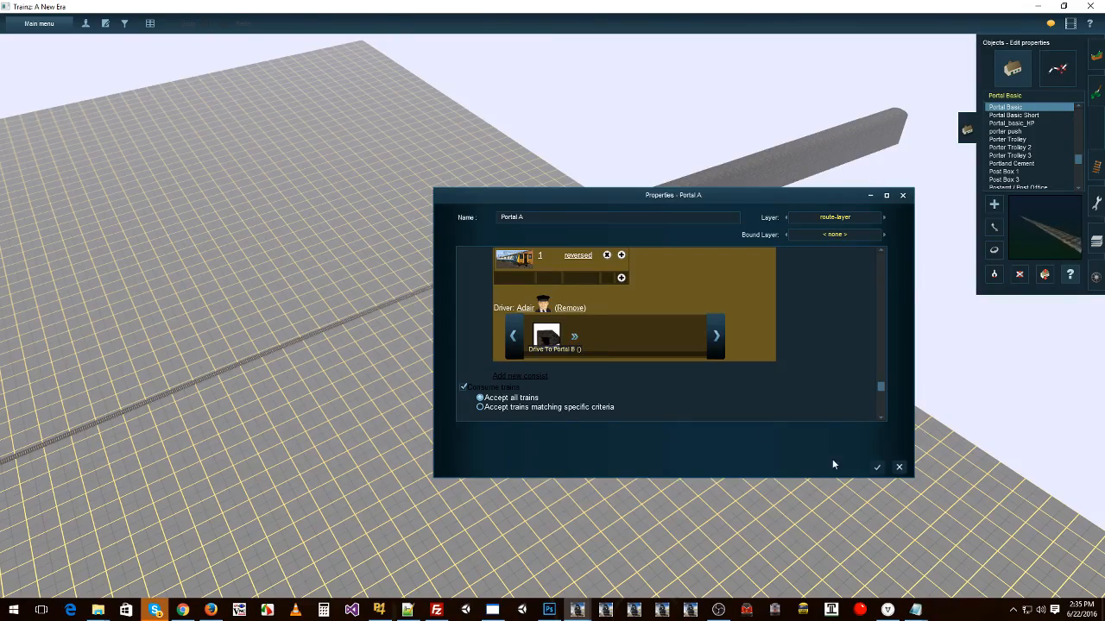
click(879, 469)
Step: Check the train production and consumption settings in Portal B's properties
mouse_move(276, 363)
right_down()
mouse_move(306, 266)
mouse_move(421, 215)
mouse_move(493, 212)
mouse_move(571, 243)
mouse_move(631, 391)
mouse_move(614, 376)
right_up()
click(610, 362)
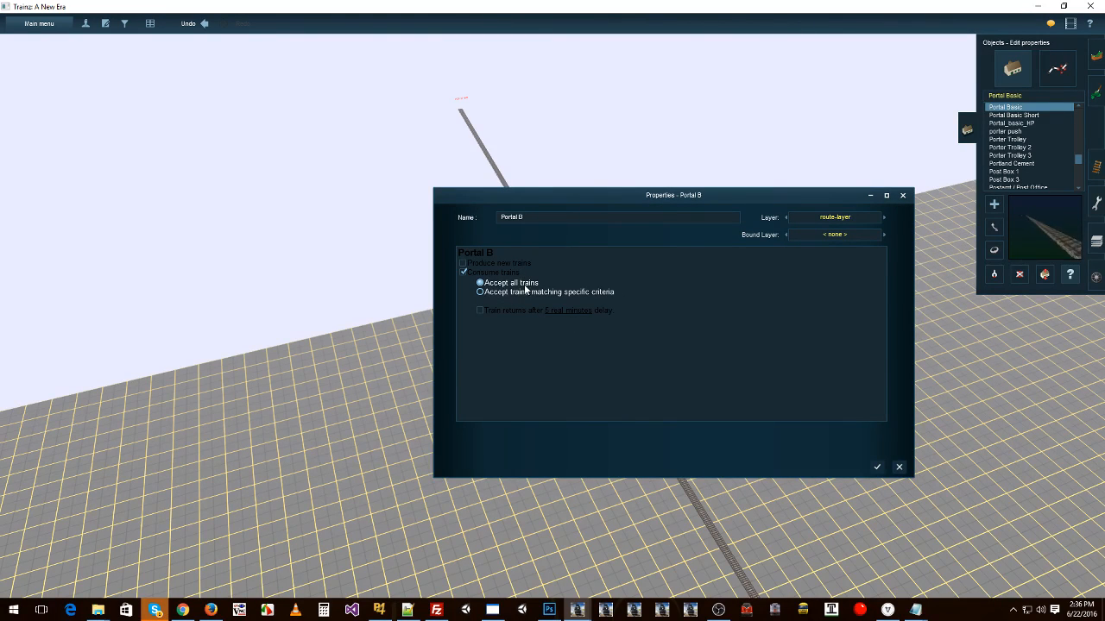
click(876, 467)
Step: Add a second consist to Portal A, using the saved consist ECML - BR Class 55 Passenger
right_drag(732, 412, 440, 254)
click(439, 256)
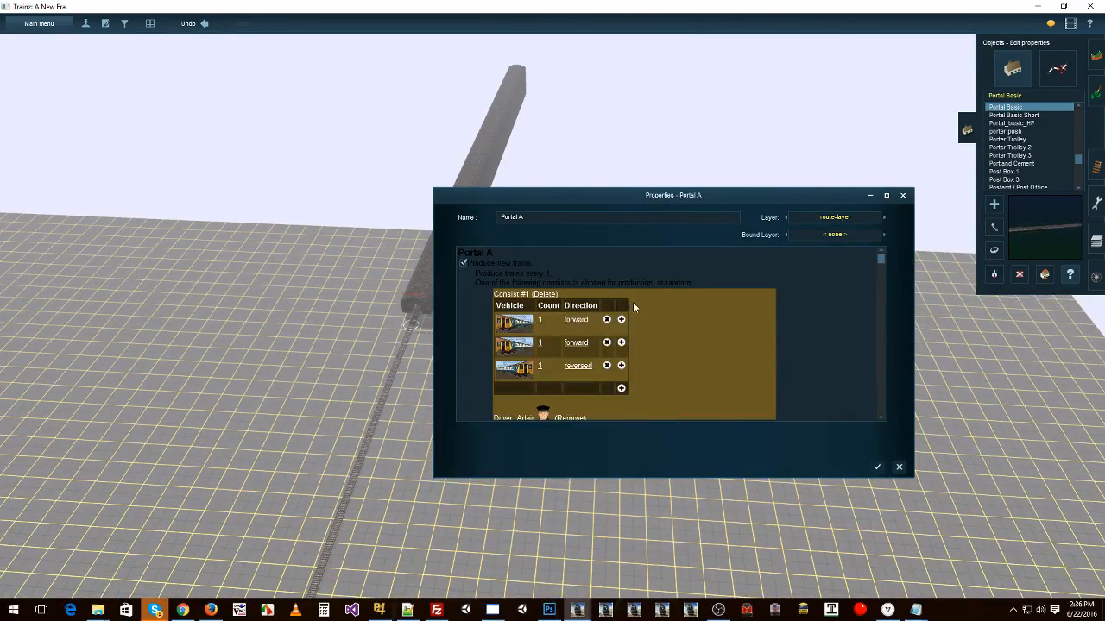
scroll(583, 364, down, 3)
scroll(567, 369, down, 1)
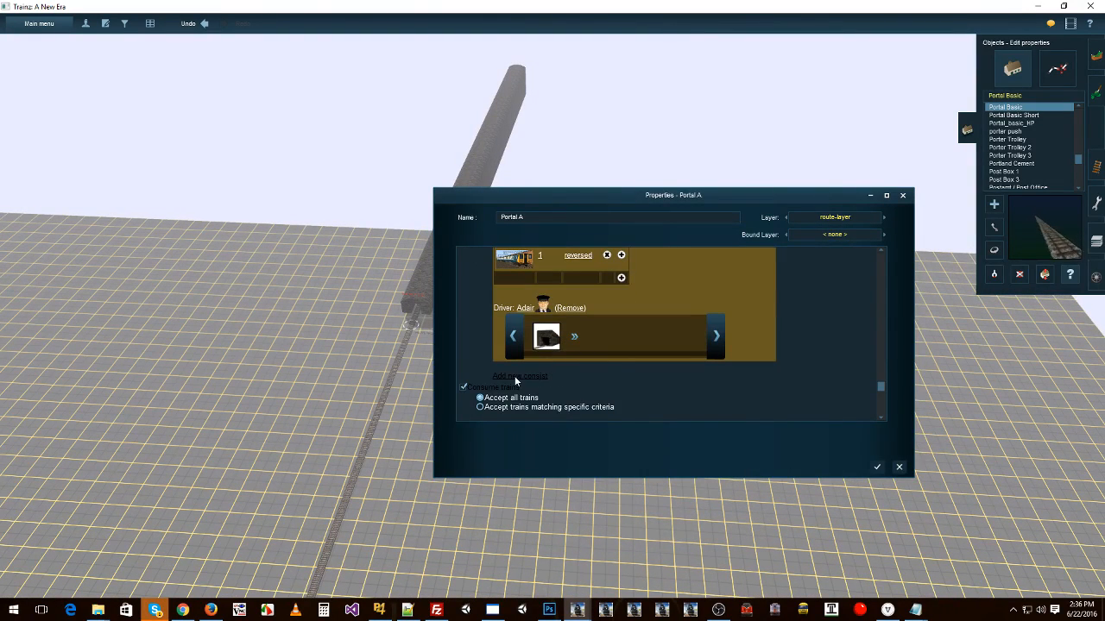
click(515, 376)
scroll(689, 346, down, 3)
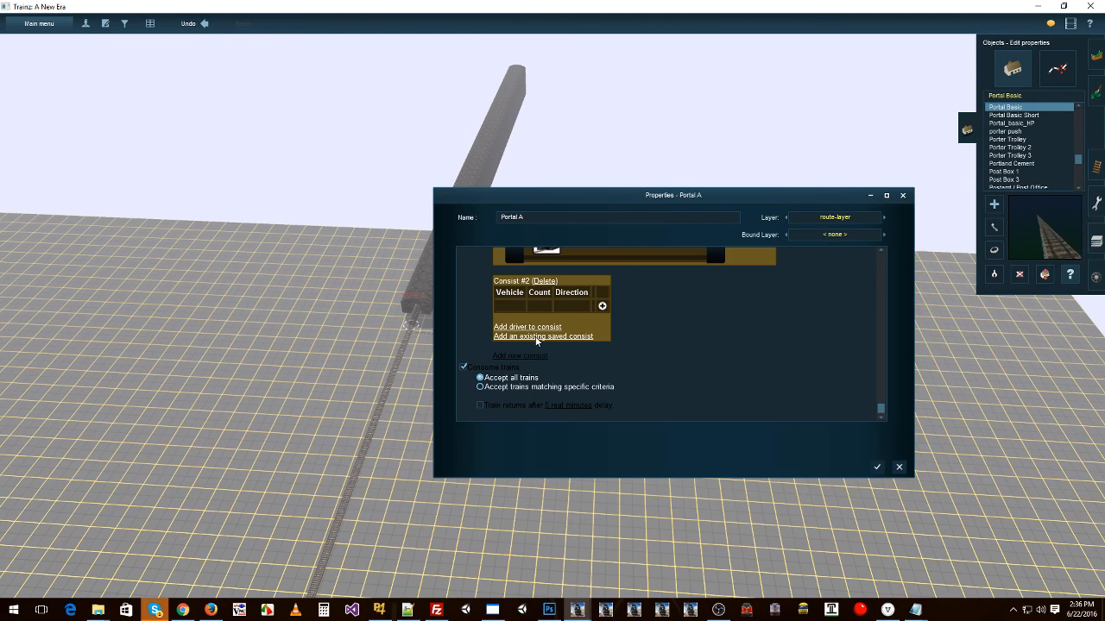
click(536, 336)
click(566, 276)
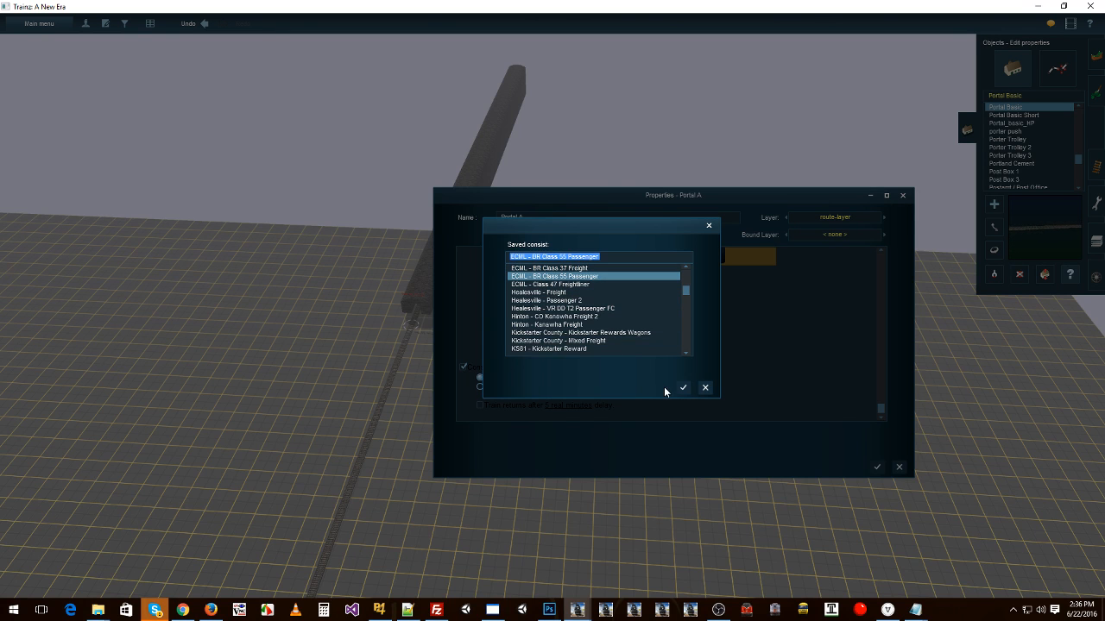
click(682, 389)
Step: Add a driver to Portal A's Consist #2, different from the driver of Consist #1
scroll(636, 345, down, 5)
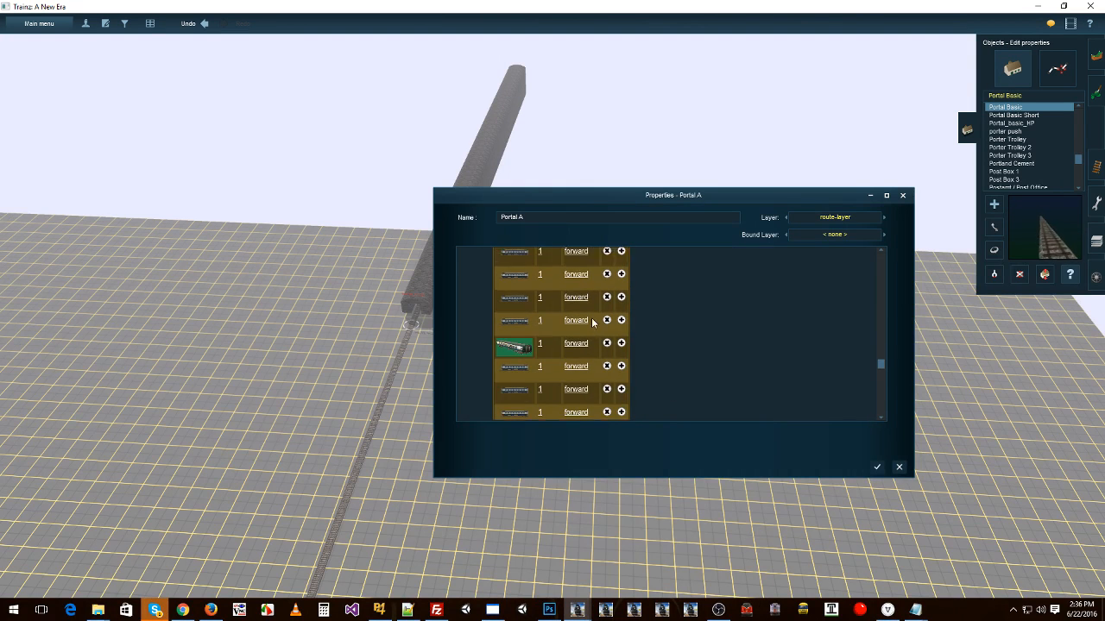
scroll(594, 324, down, 3)
click(553, 354)
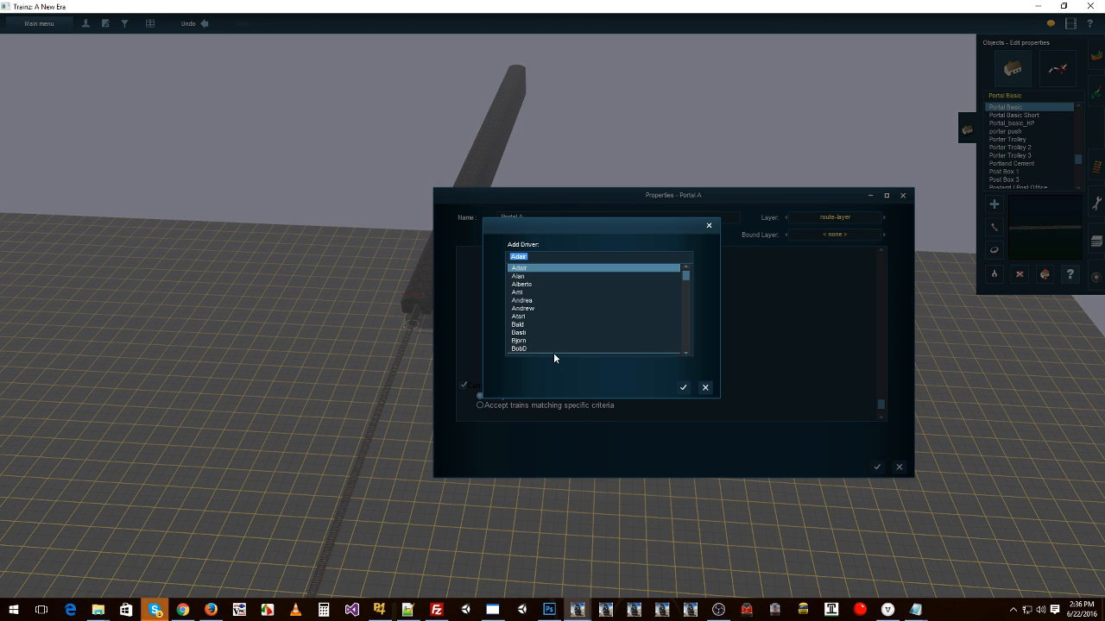
click(524, 325)
key(Return)
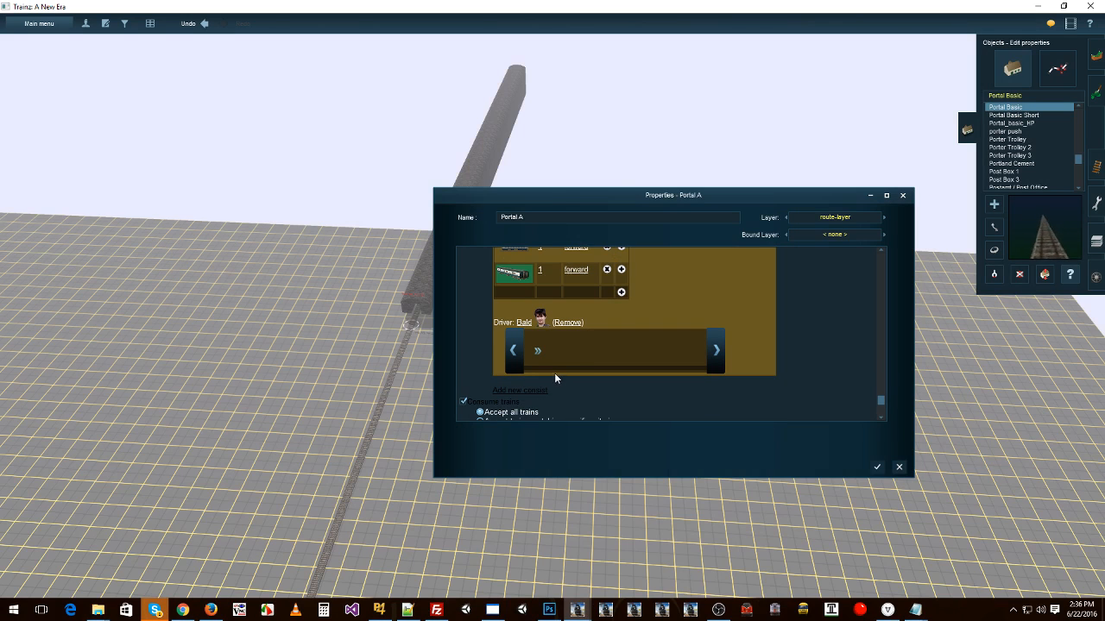
Step: Try a Drive To command with Portal B as destination for the Consist #2 driver, and remove it again
click(536, 355)
mouse_move(581, 451)
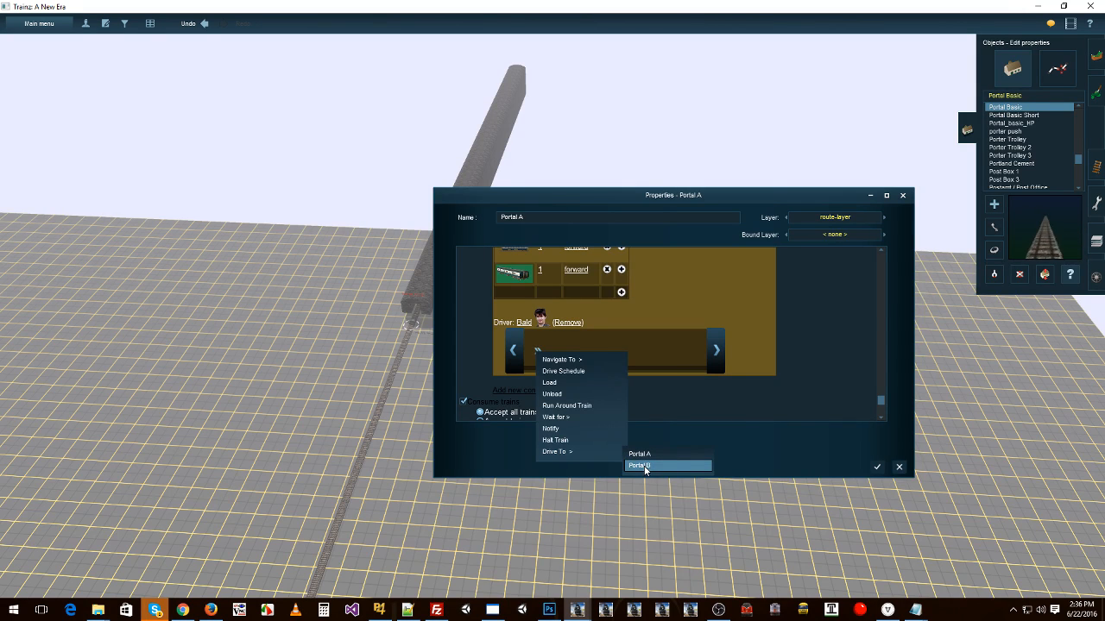
click(643, 466)
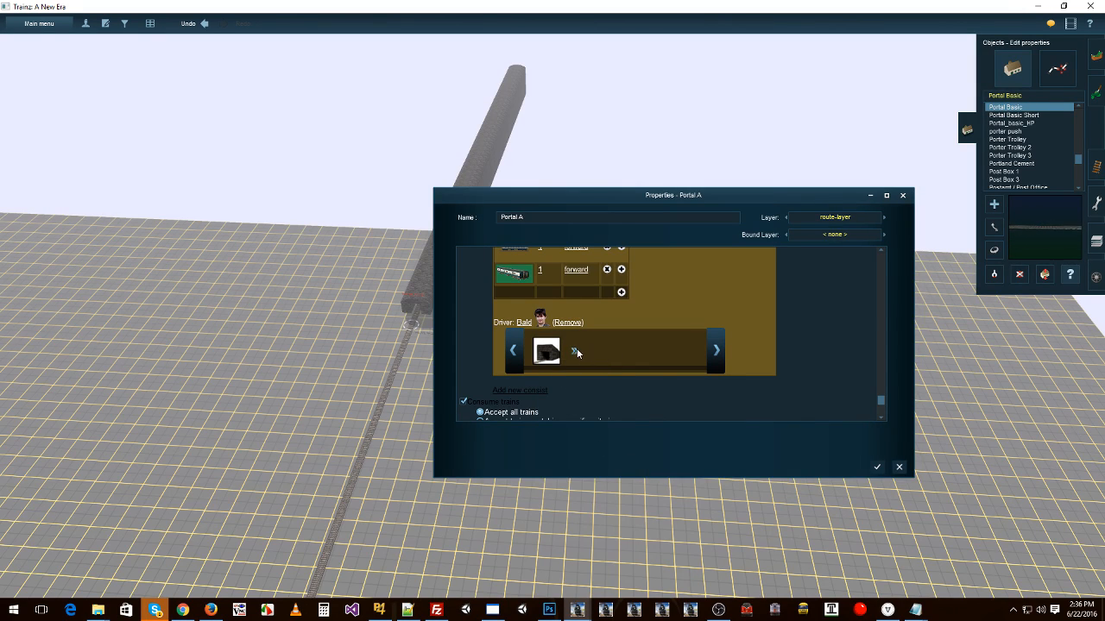
click(576, 349)
mouse_move(616, 384)
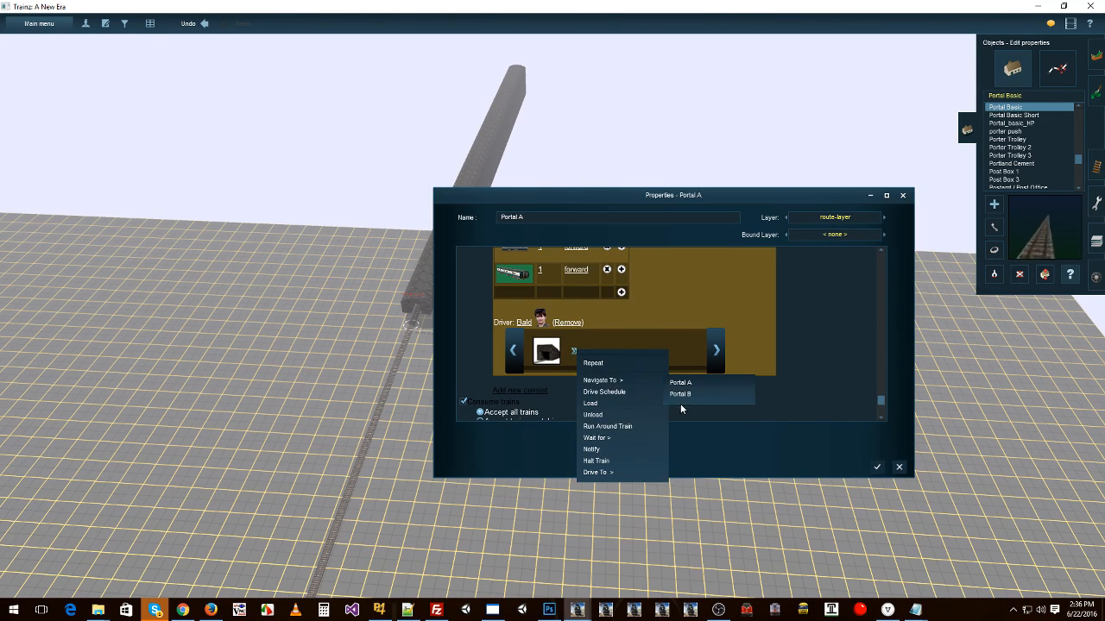
click(809, 383)
drag(545, 348, 567, 317)
Step: Give the driver of Portal A's Consist #2 a Navigate To command with Portal B as destination
click(536, 348)
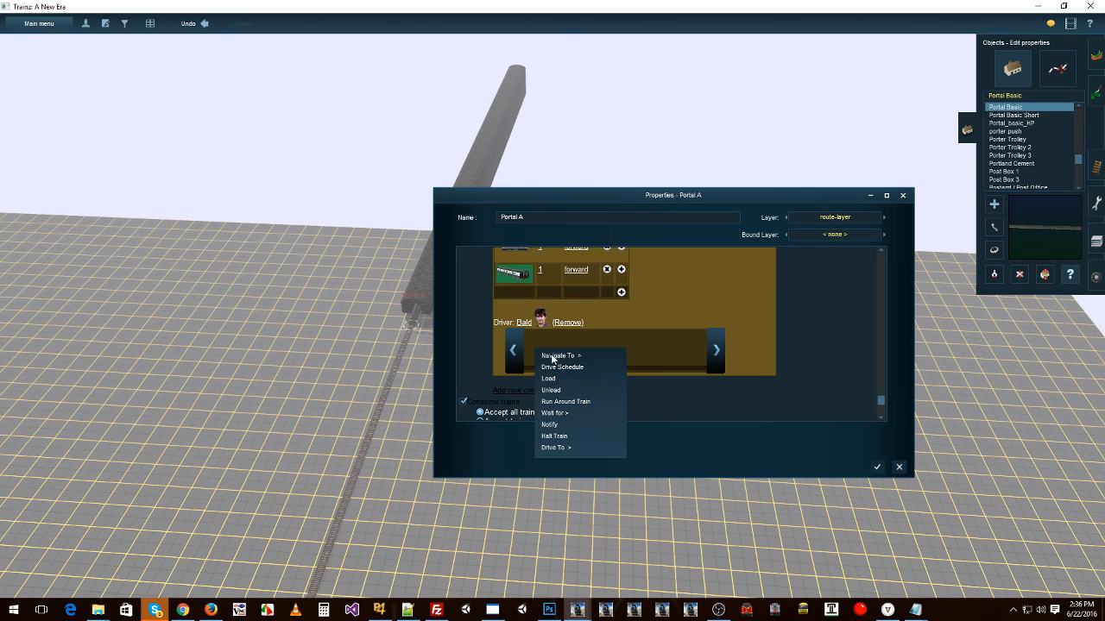
mouse_move(574, 355)
click(647, 372)
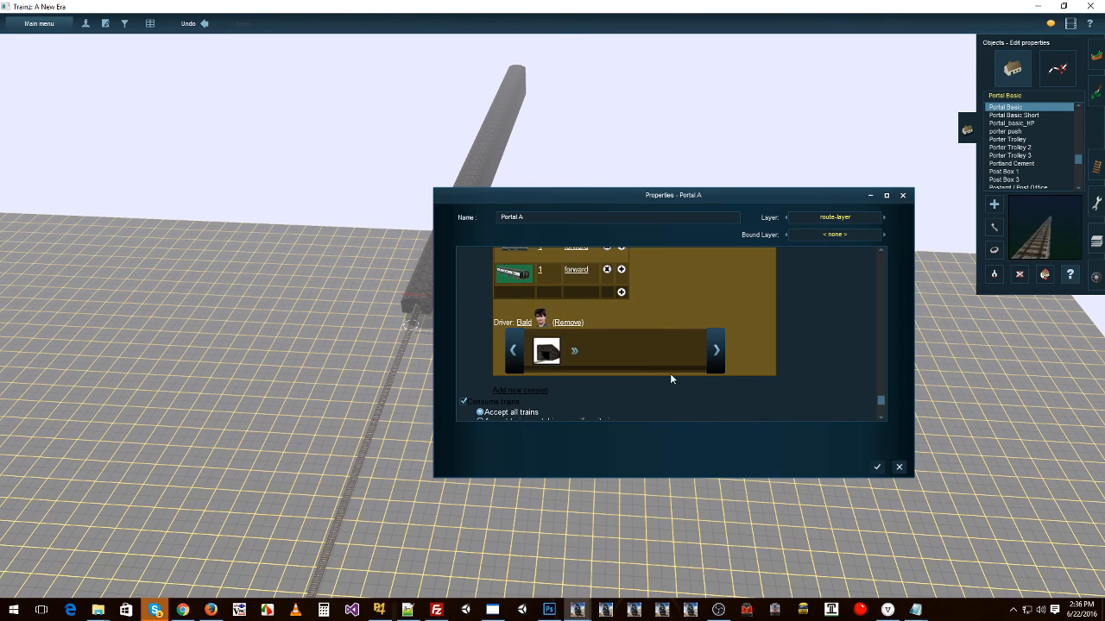
Step: Replace the command of Portal A's Consist #1 driver with Navigate To Portal B and save the portal properties
scroll(639, 313, up, 8)
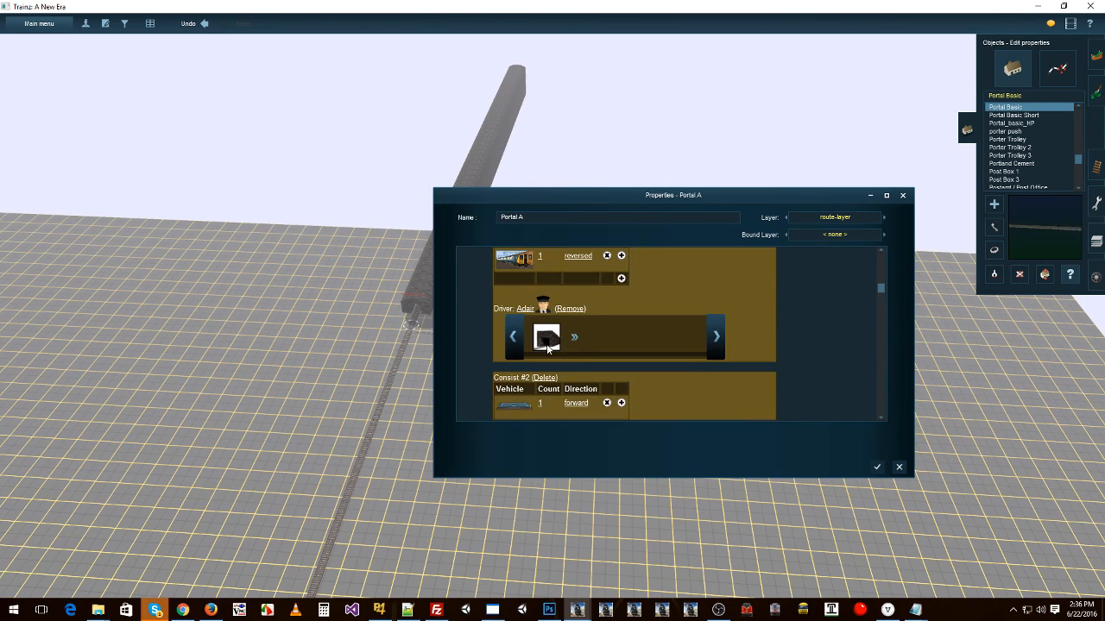
drag(596, 311, 596, 312)
click(537, 336)
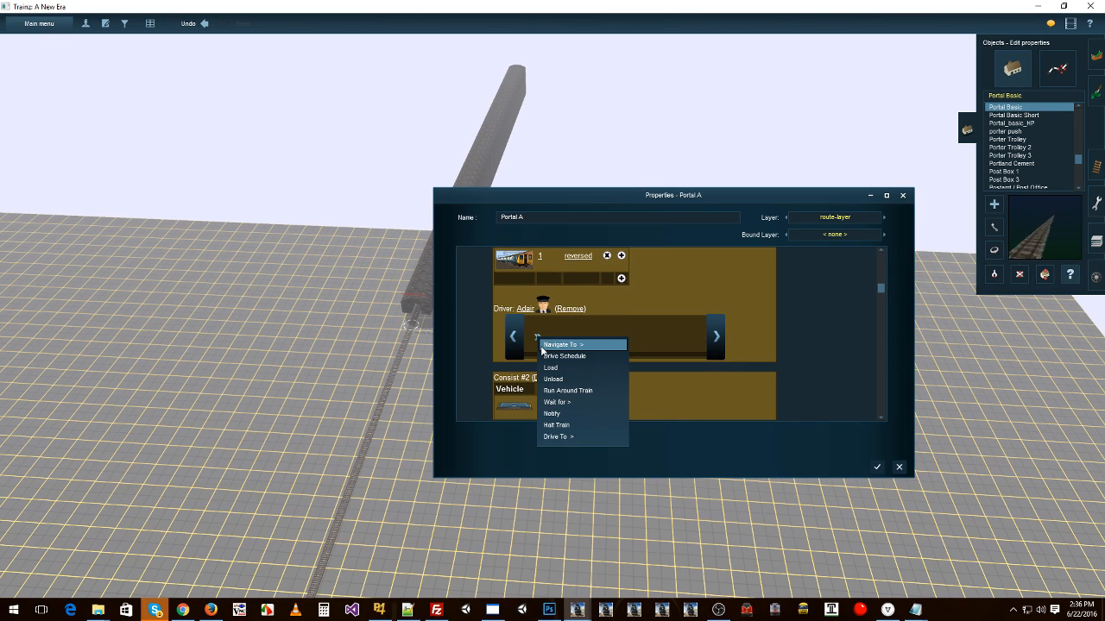
mouse_move(586, 349)
click(642, 358)
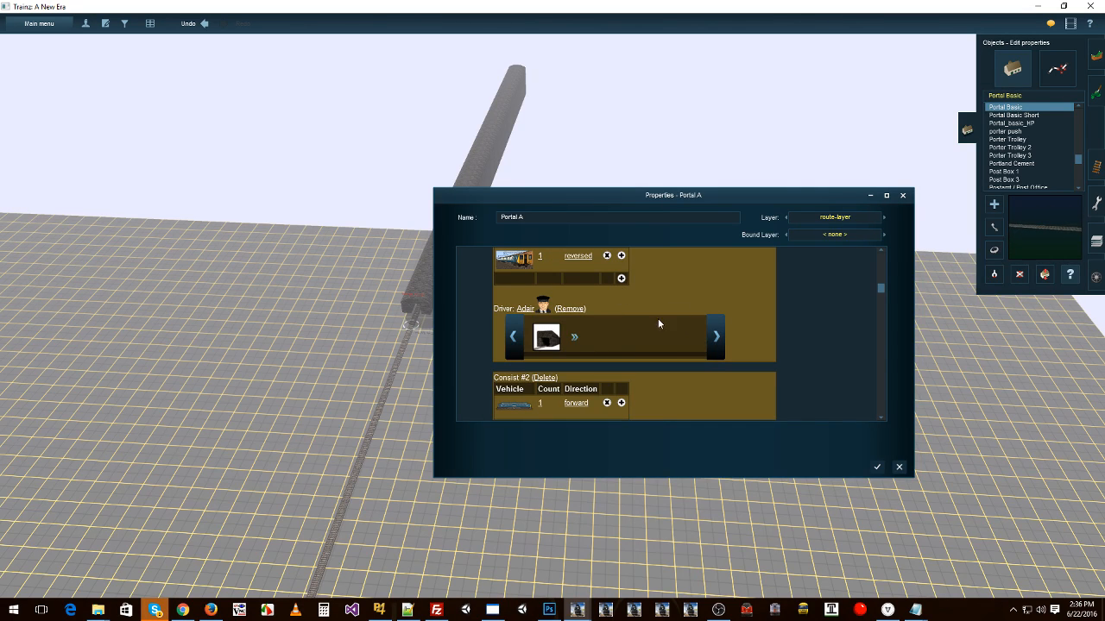
scroll(703, 306, up, 3)
scroll(699, 308, down, 1)
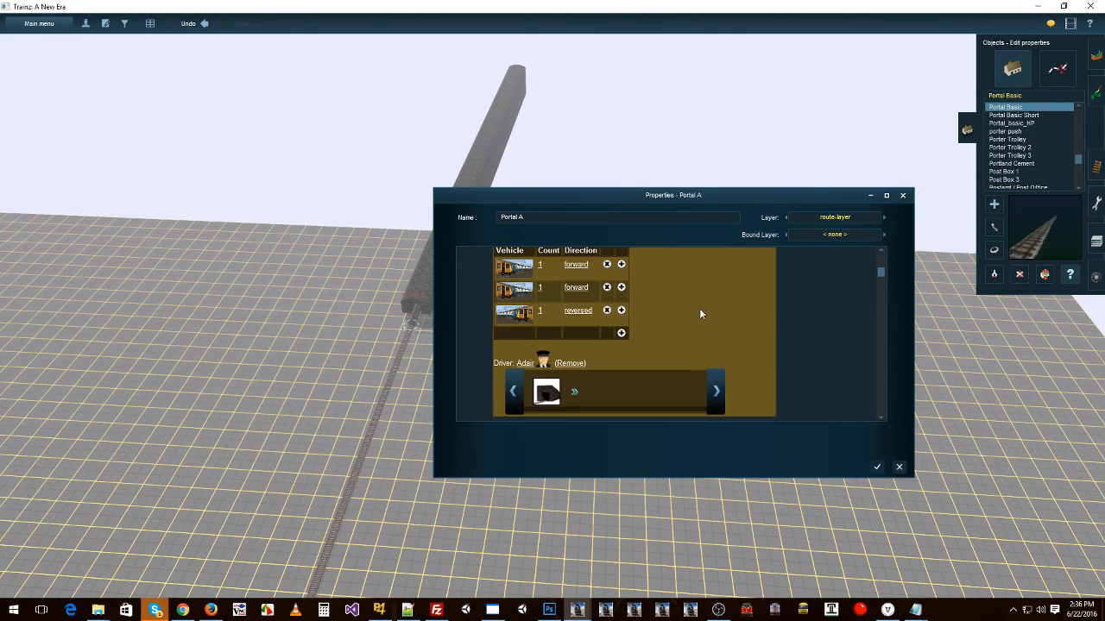
scroll(699, 311, up, 2)
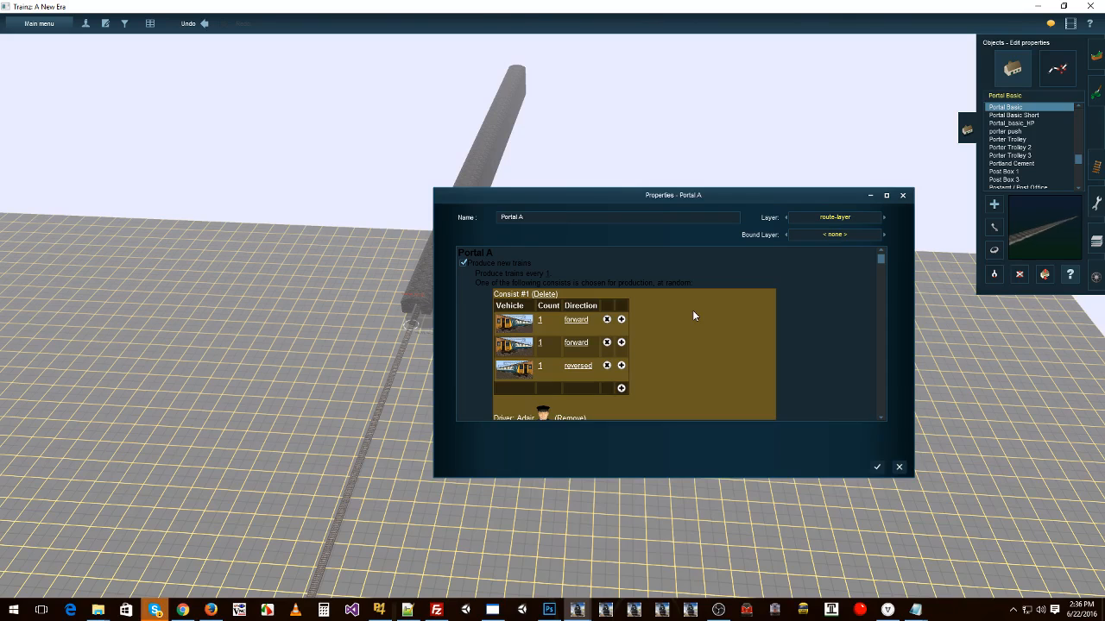
click(877, 469)
Step: Reopen Portal A's properties, review both consists and accept the settings
click(424, 277)
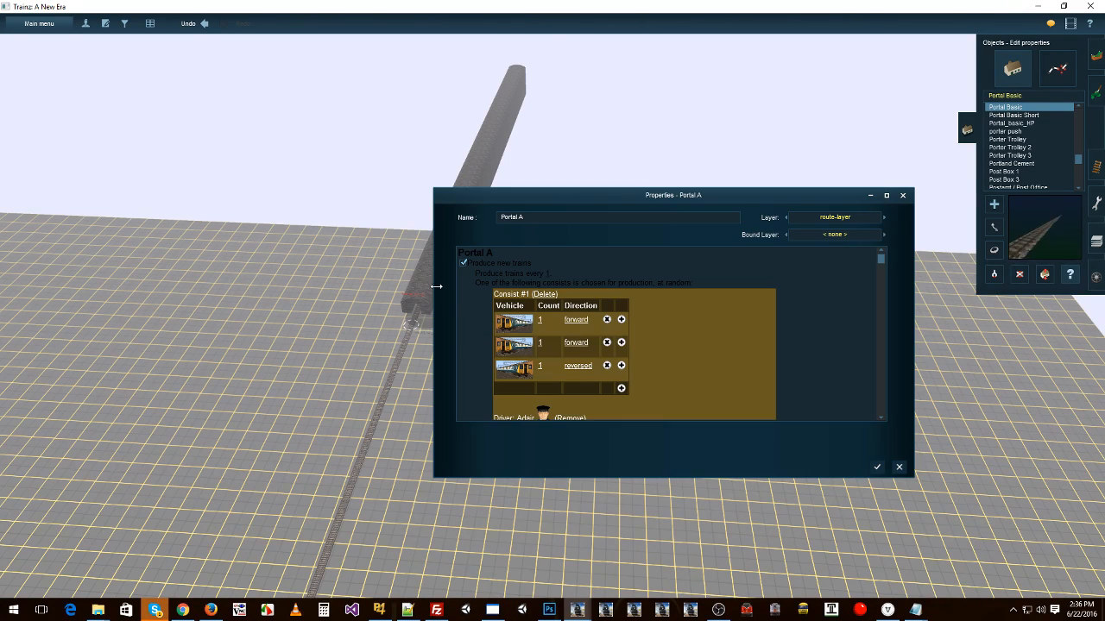
scroll(567, 394, down, 5)
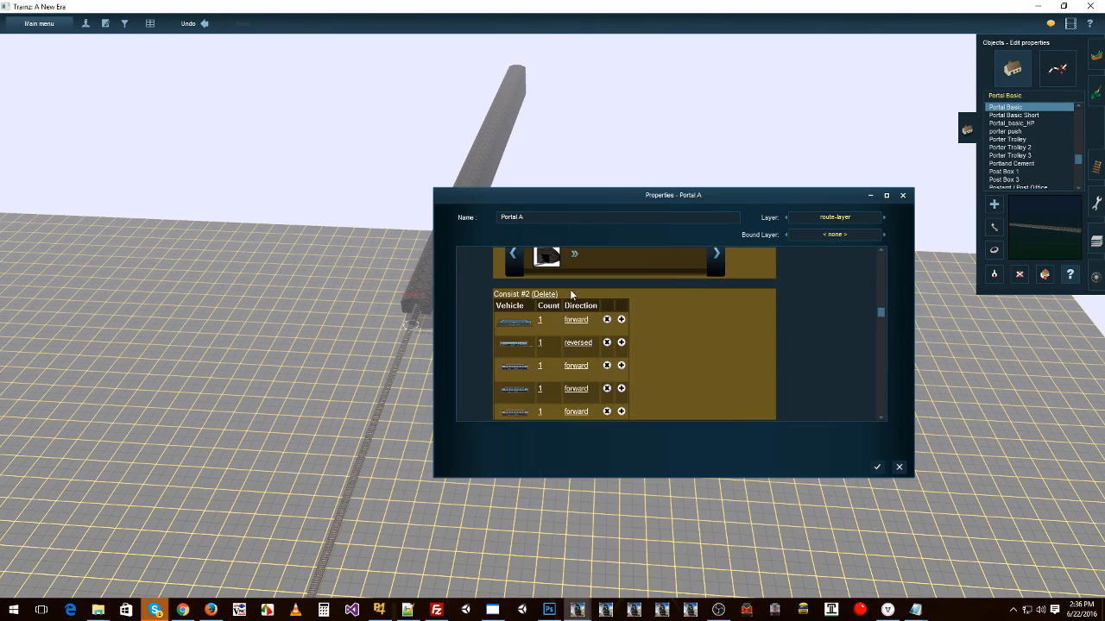
scroll(629, 313, up, 5)
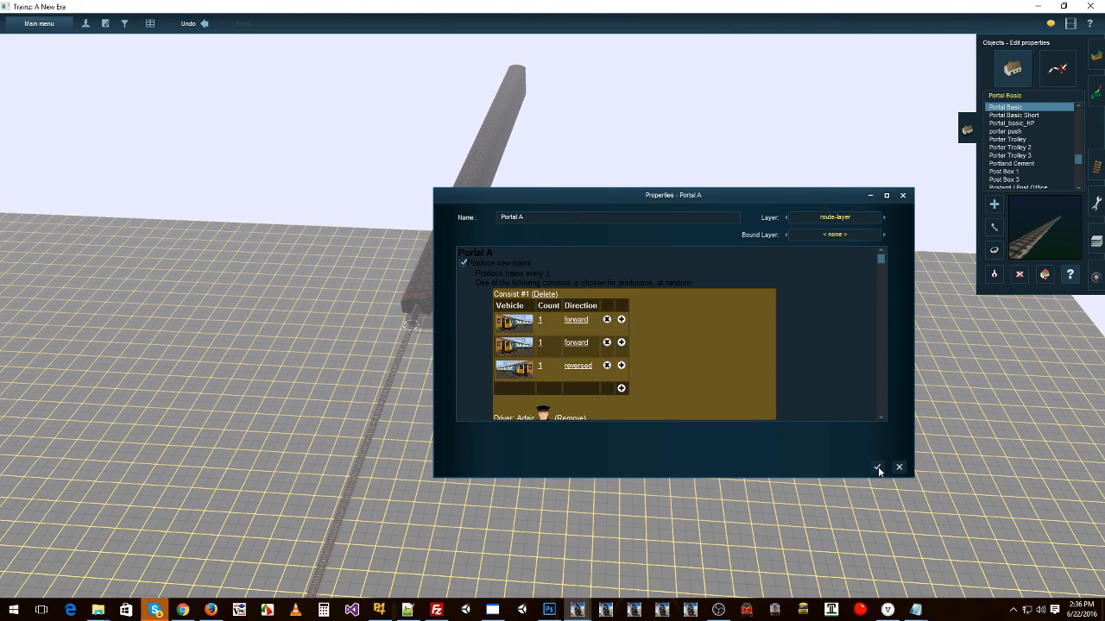
click(877, 469)
Step: Save the changes, start Driver and dismiss the QuickDrive setup with its default choices
click(102, 25)
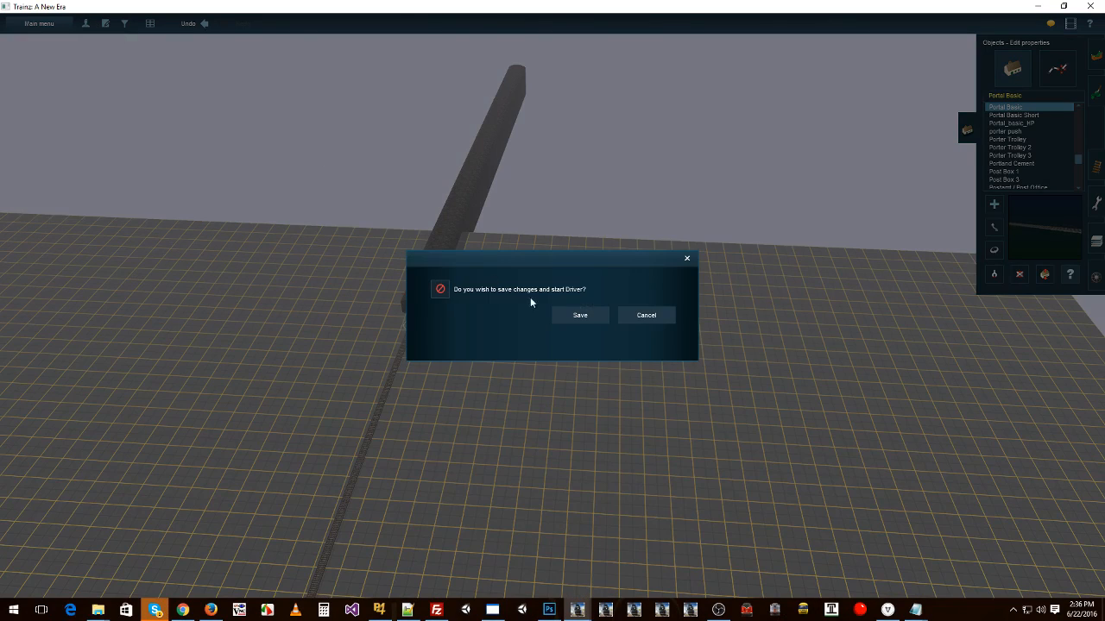
click(574, 314)
click(636, 365)
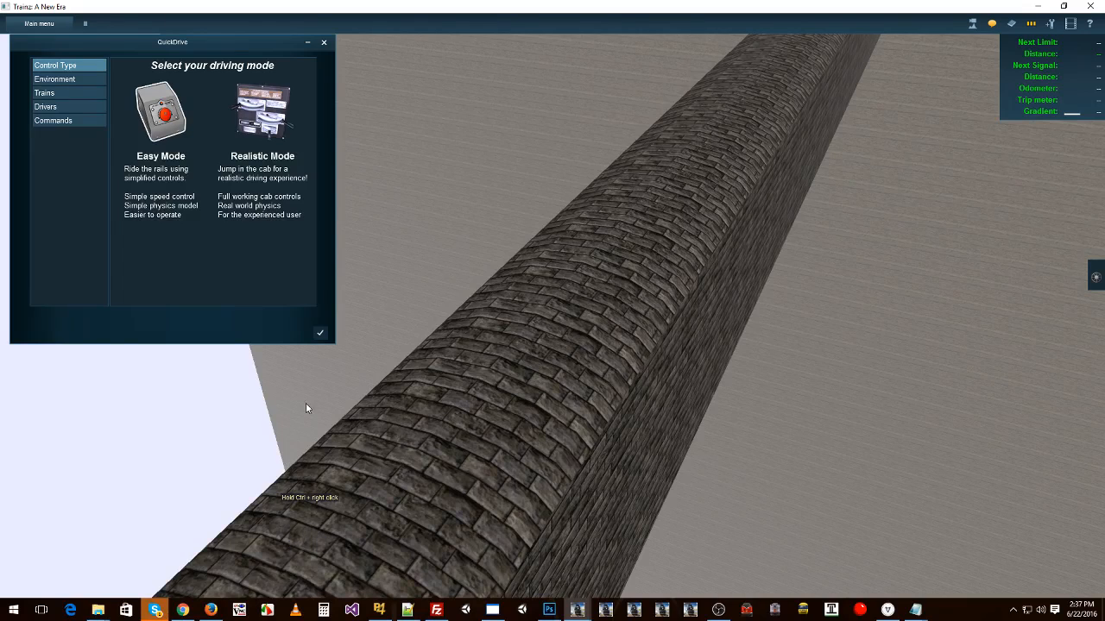
click(323, 334)
Step: Open the map view in Driver and watch the train emerging from Portal A
scroll(518, 267, down, 5)
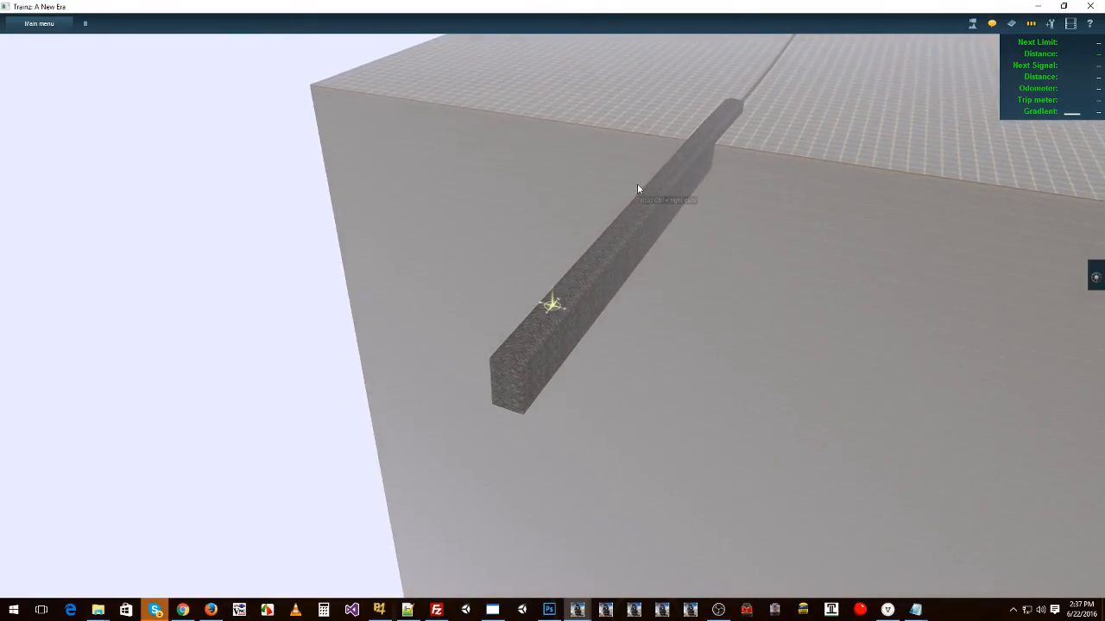
right_click(637, 185)
right_click(633, 129)
key(ctrl+m)
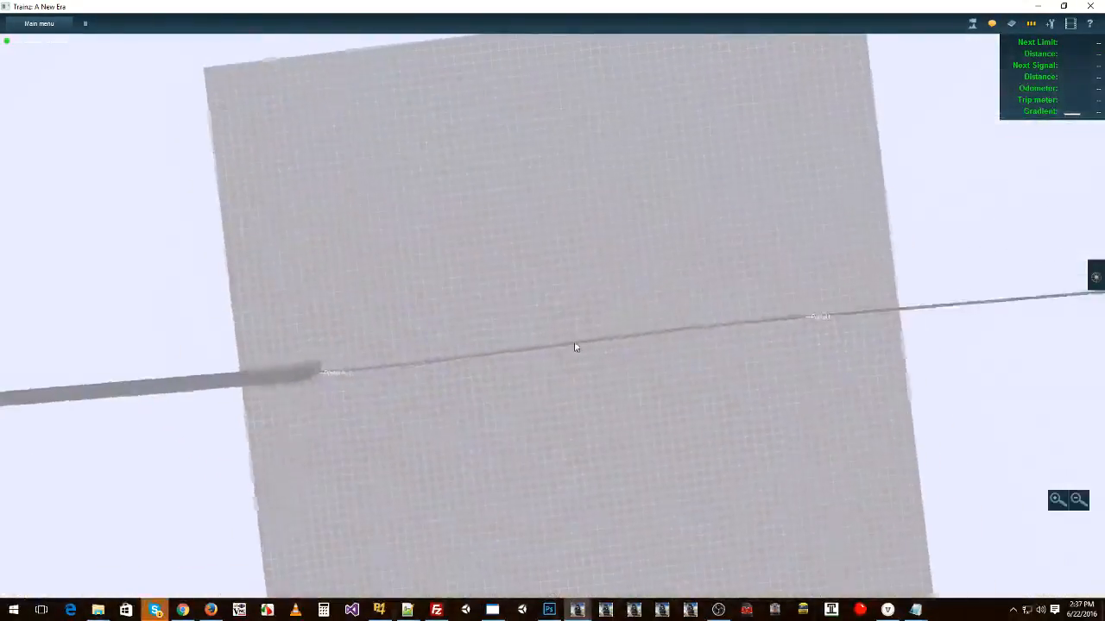
scroll(567, 380, down, 2)
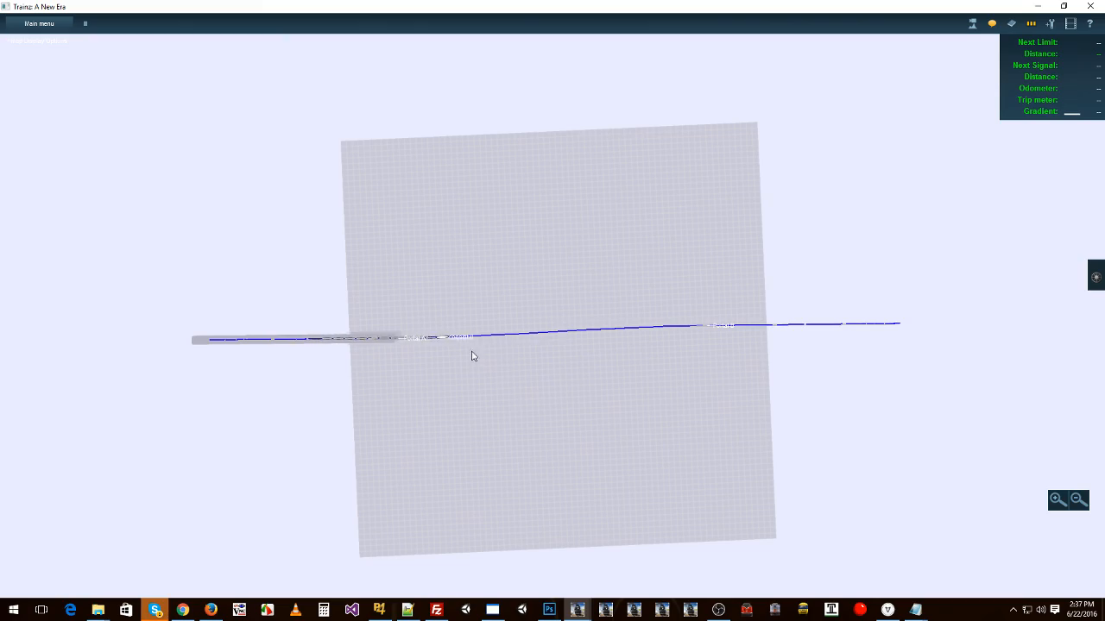
scroll(469, 340, down, 1)
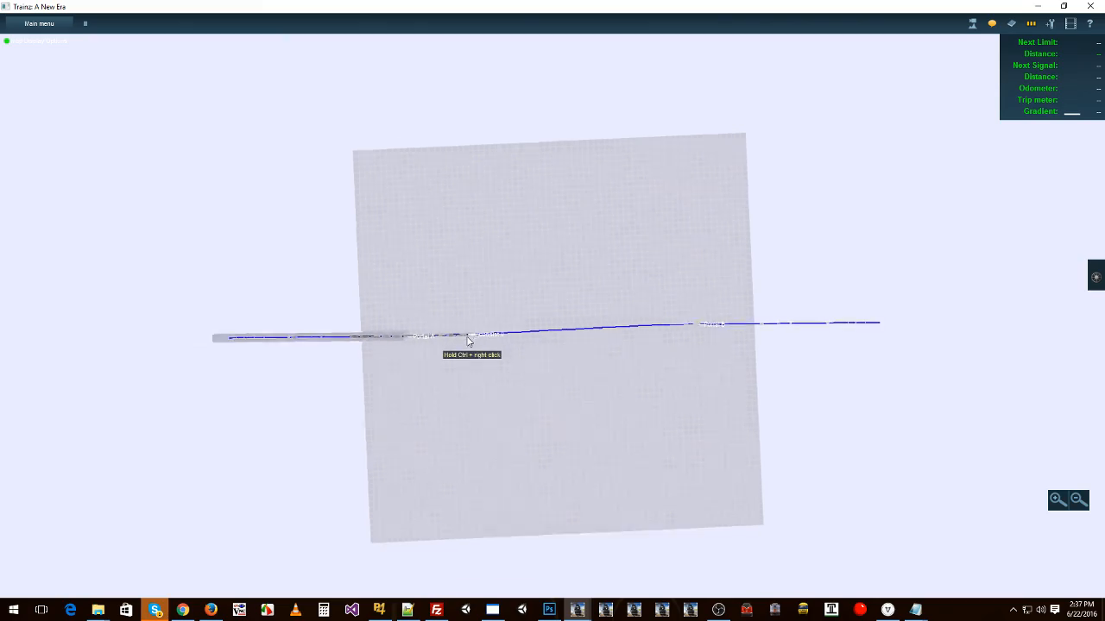
scroll(471, 343, up, 5)
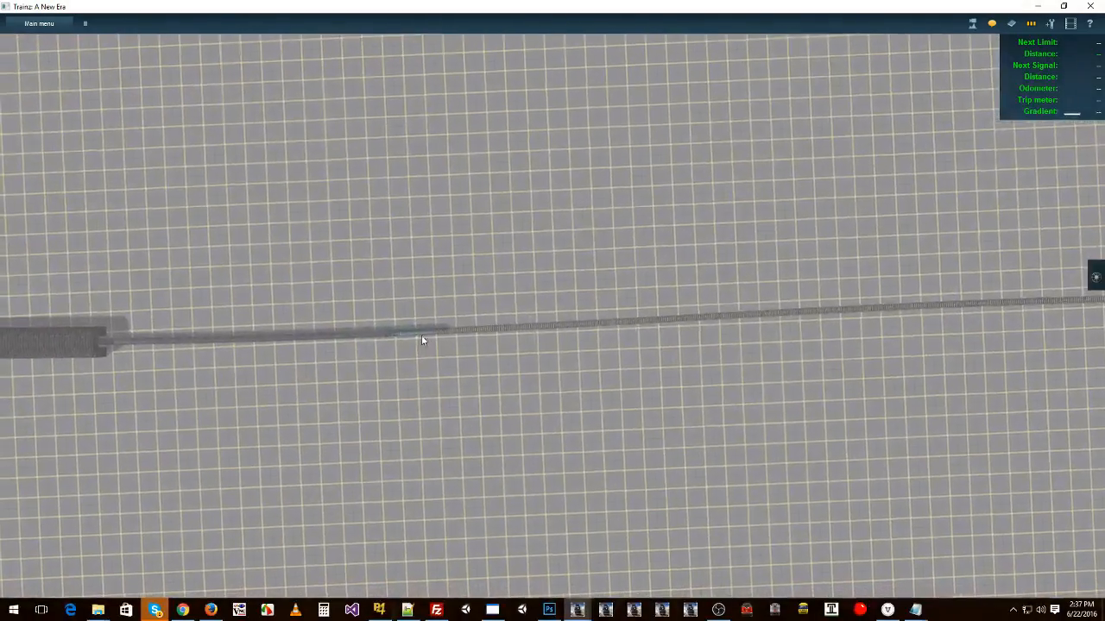
Step: Follow the produced train along the track until Portal B consumes it, viewing it from a free camera
click(460, 336)
click(505, 235)
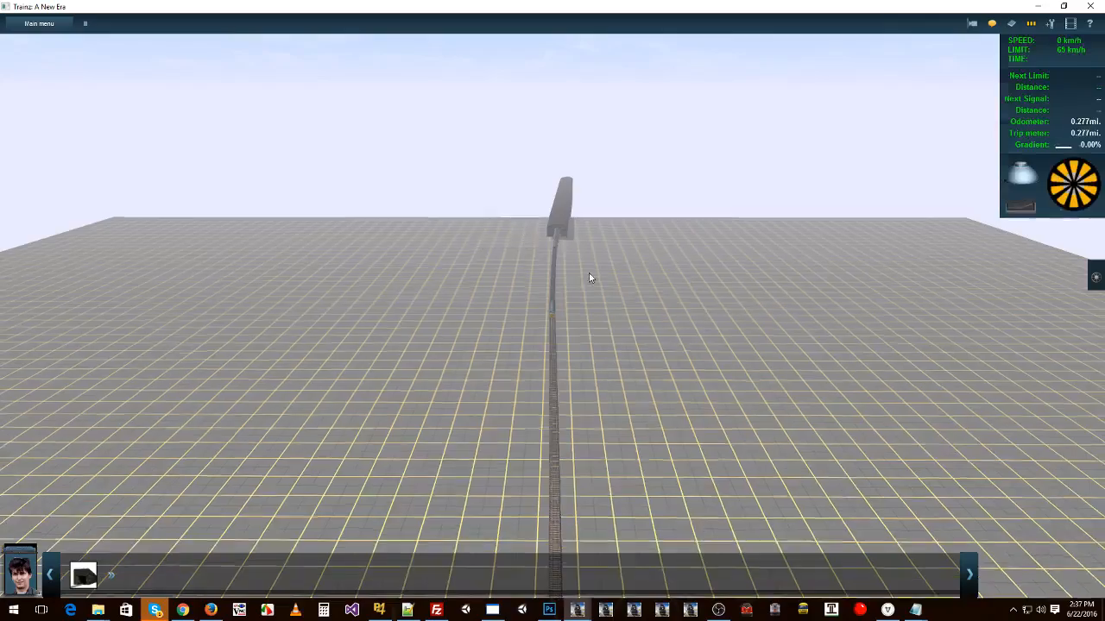
right_drag(604, 278, 621, 408)
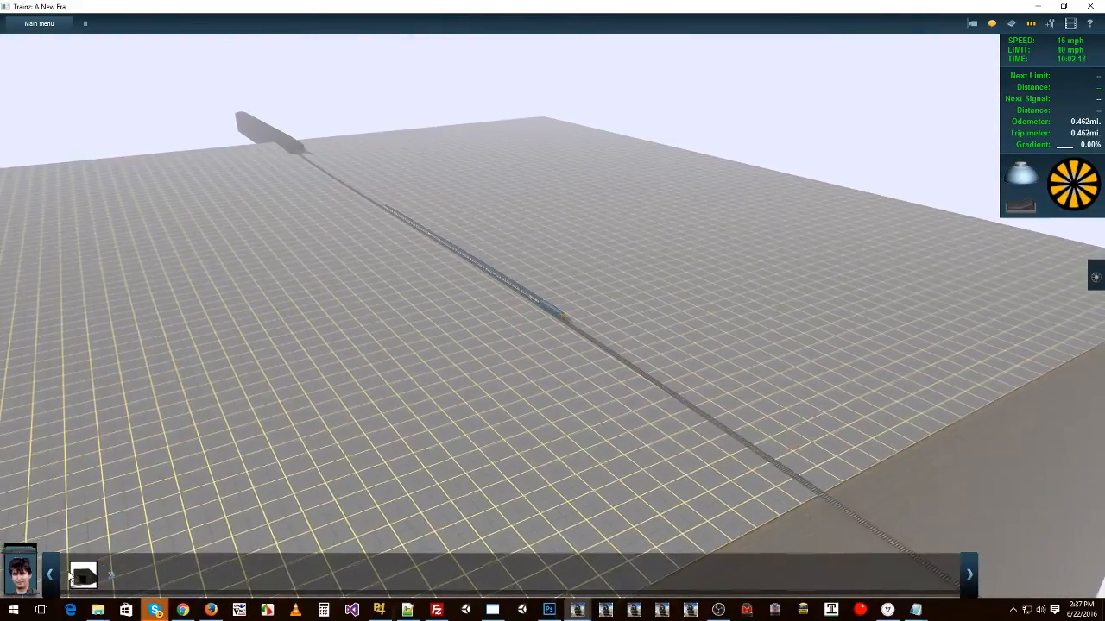
right_drag(193, 489, 672, 428)
key(4)
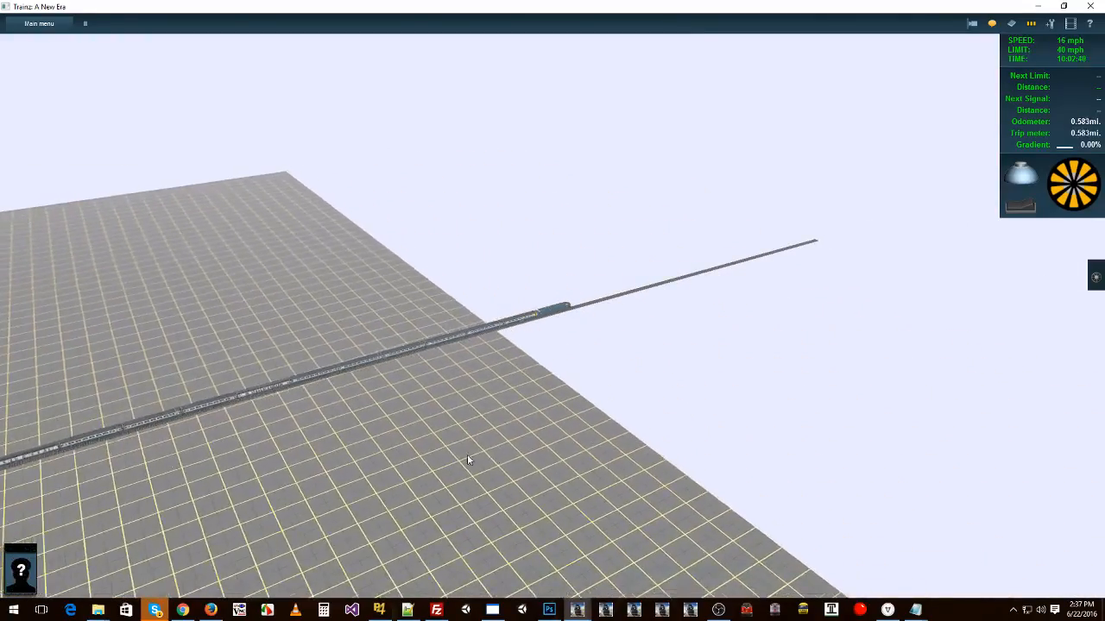
mouse_move(467, 455)
right_down()
mouse_move(373, 449)
mouse_move(474, 411)
right_up()
scroll(492, 397, down, 5)
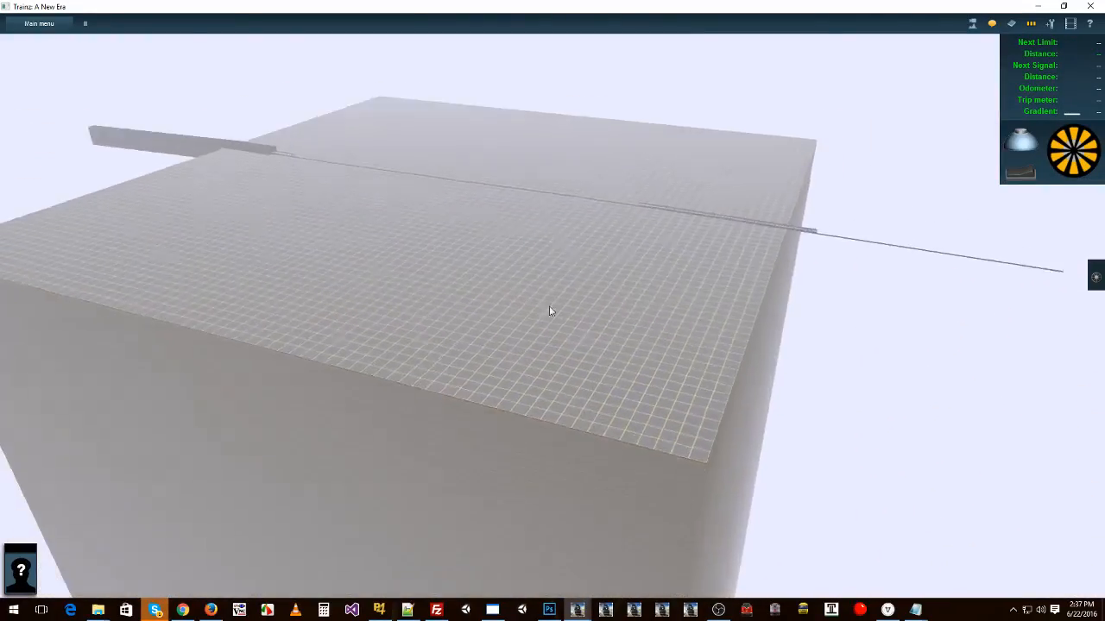
Step: Return to the map and watch the next trains travel from Portal A towards Portal B
key(m)
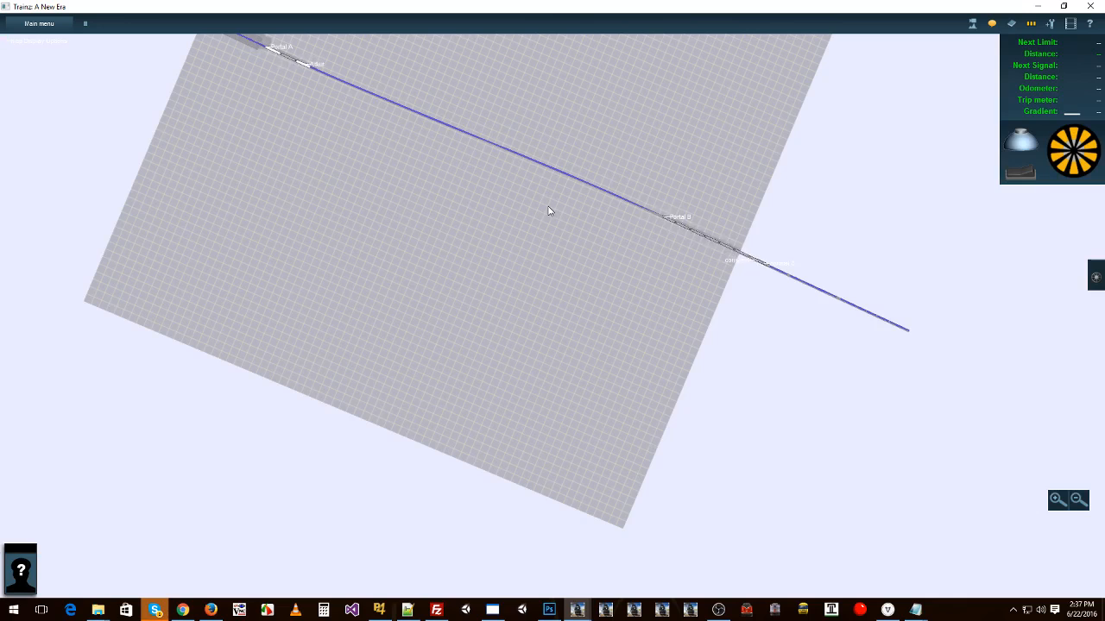
right_click(552, 198)
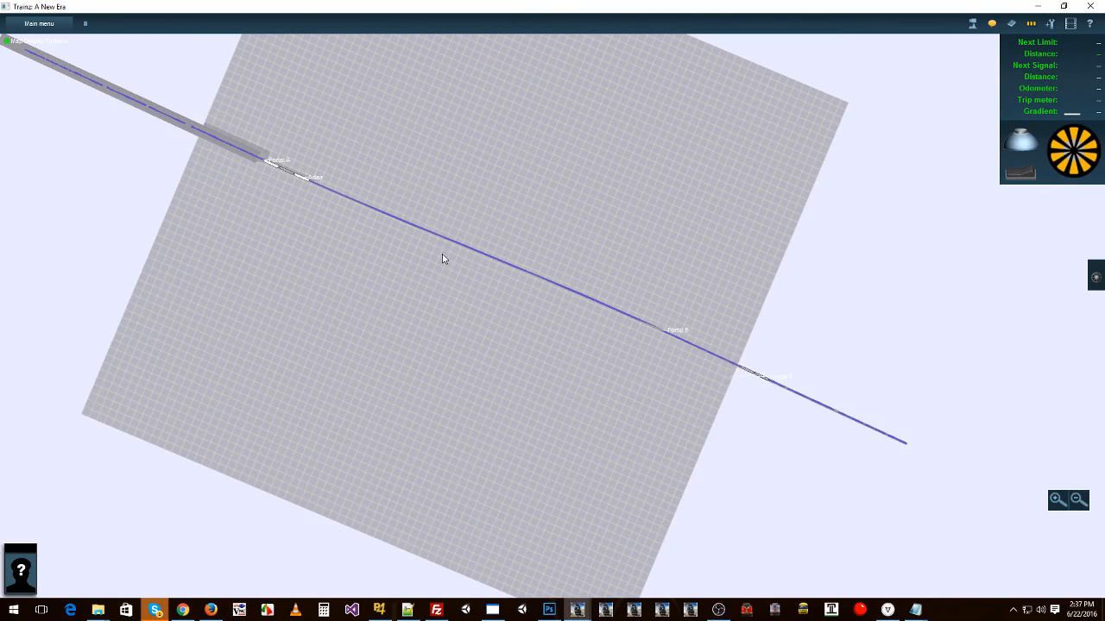
right_drag(446, 250, 404, 257)
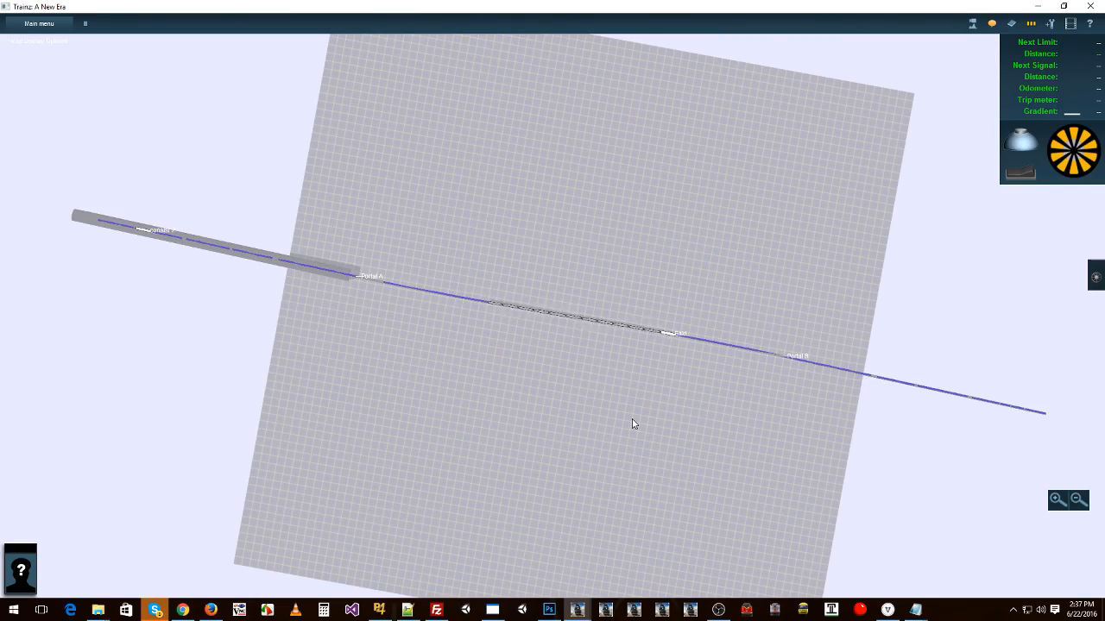
right_click(596, 348)
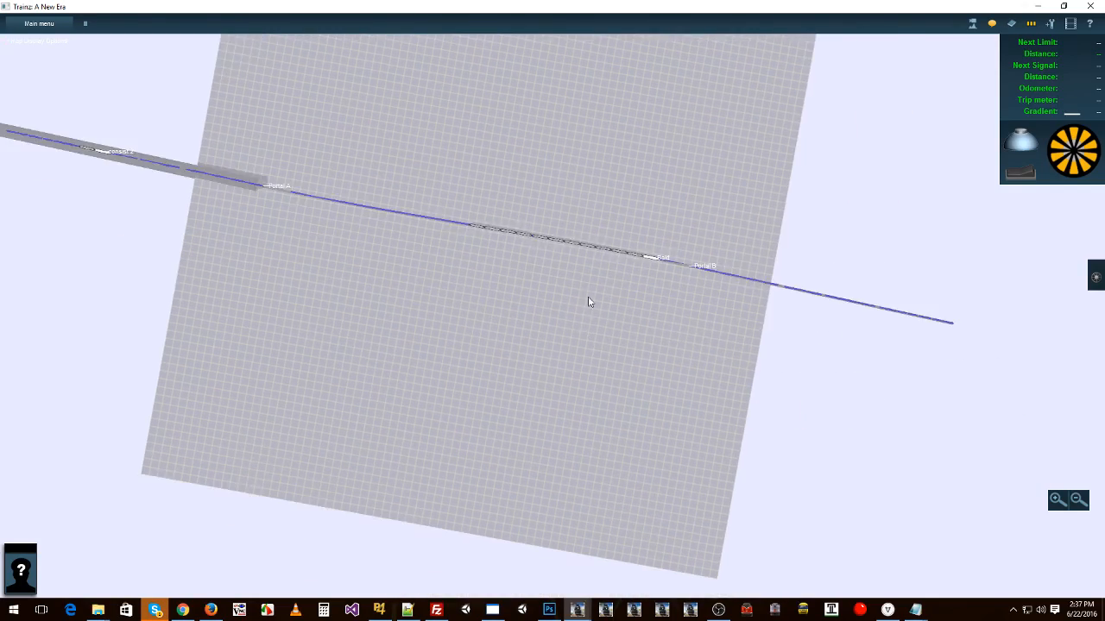
Step: Leave the map and examine the running train, the track and Portal A from several angles
key(m)
key(Down)
right_click(503, 234)
key(Left)
key(Up)
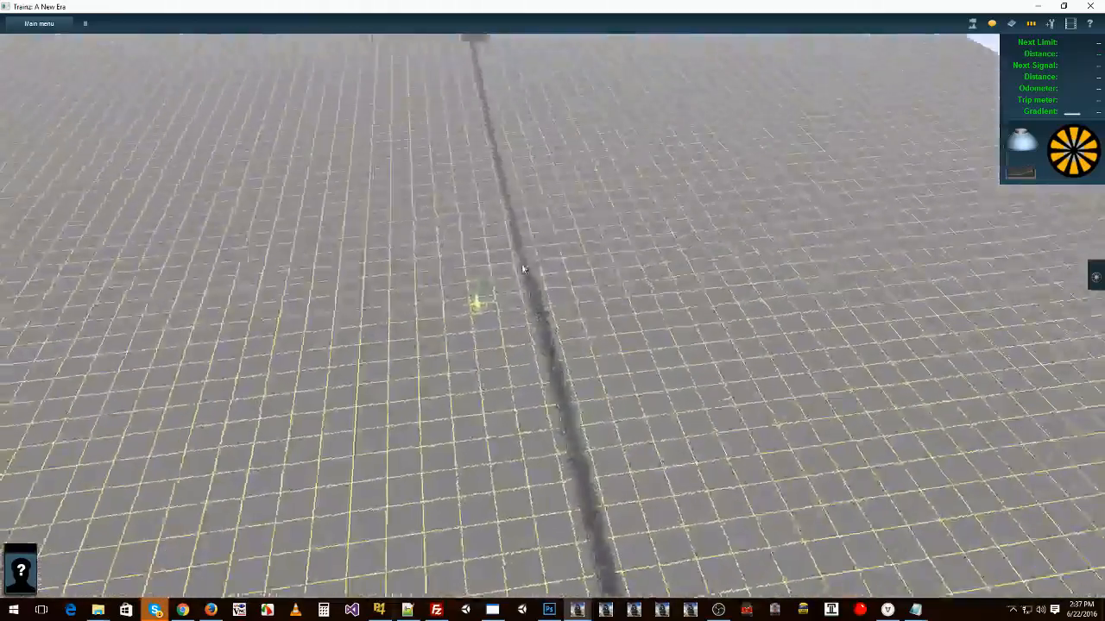
key(Left)
key(Down)
right_click(631, 402)
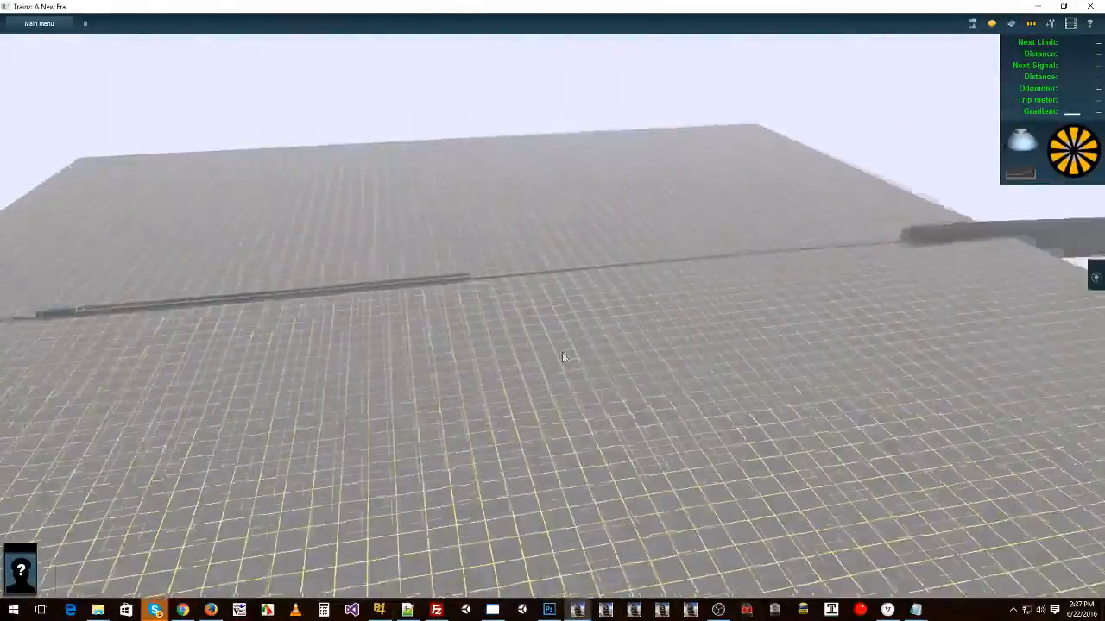
right_click(559, 356)
right_click(738, 260)
key(Left)
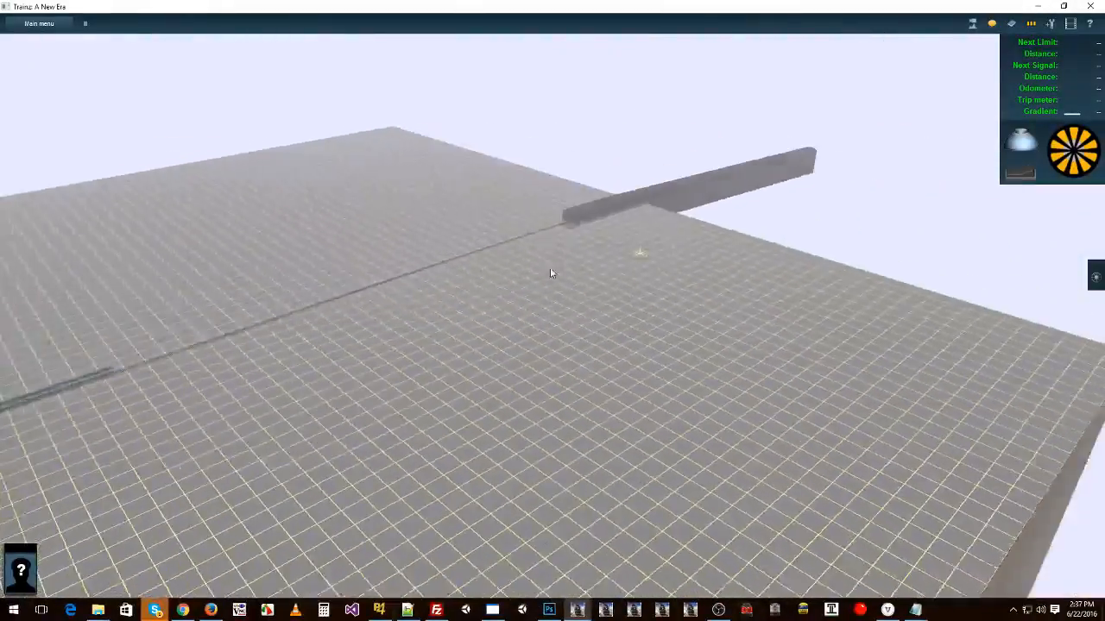
right_click(489, 285)
key(Left)
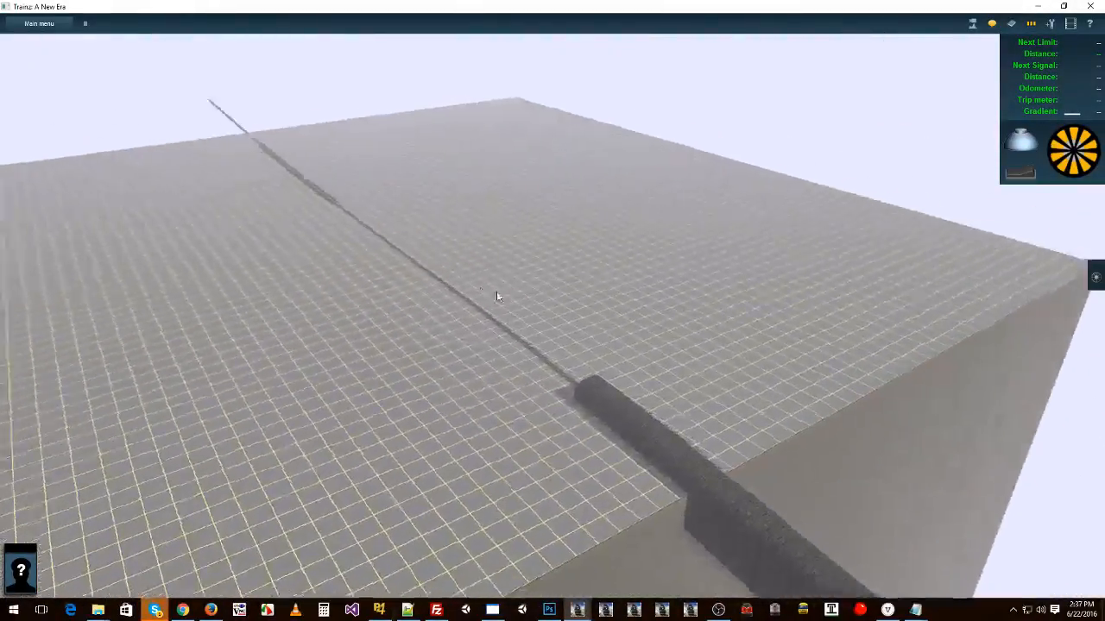
key(Right)
Step: Exit Driver and return to editing the route
click(53, 24)
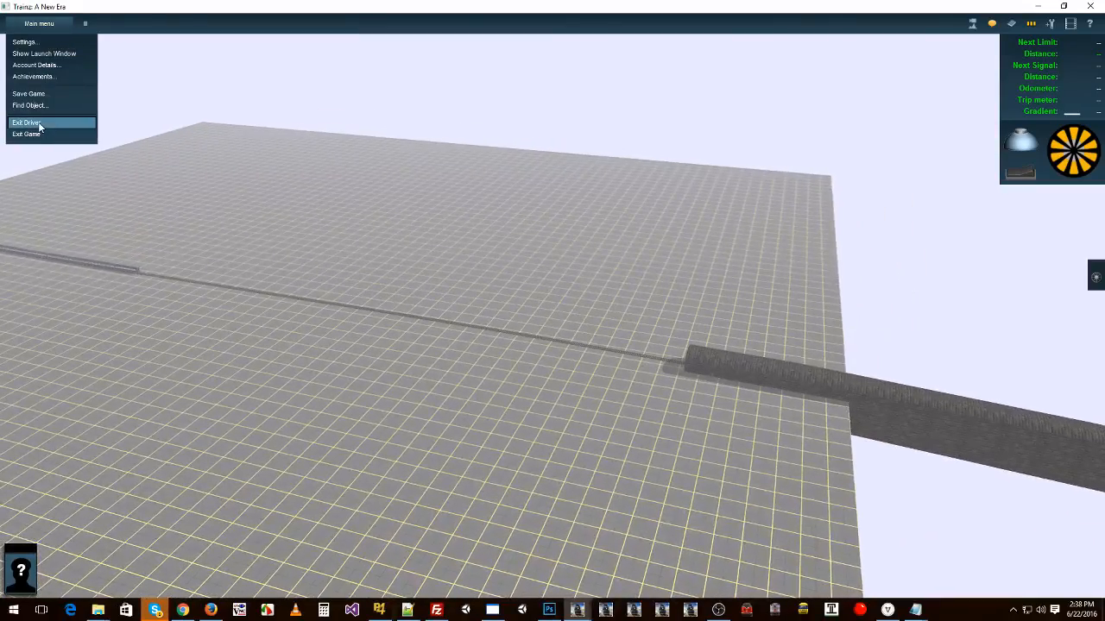
click(71, 123)
click(460, 315)
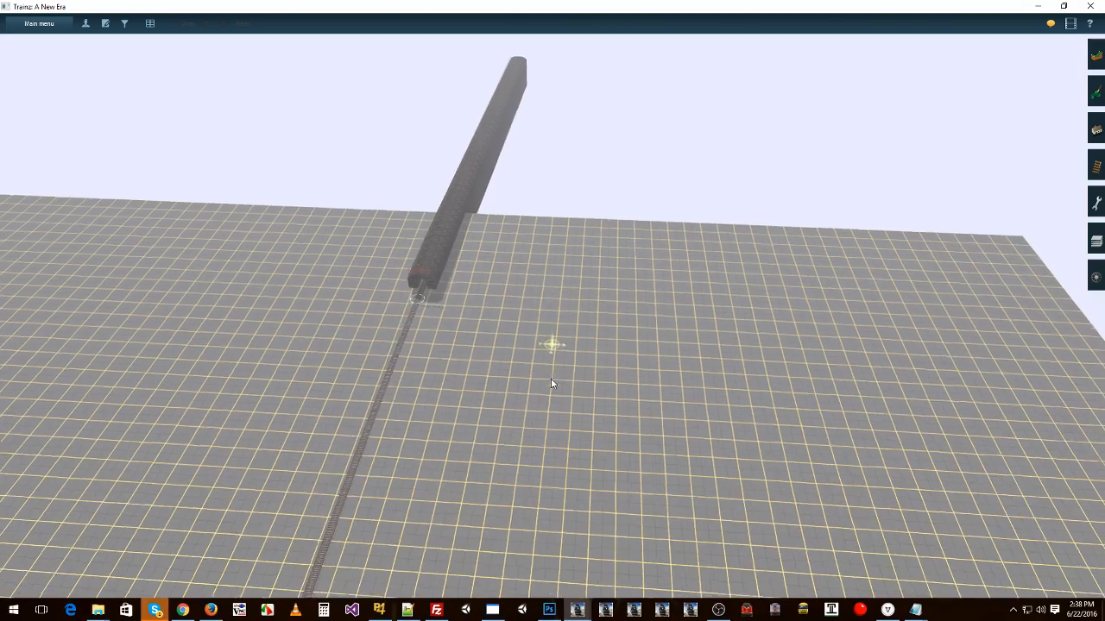
click(106, 24)
click(1088, 587)
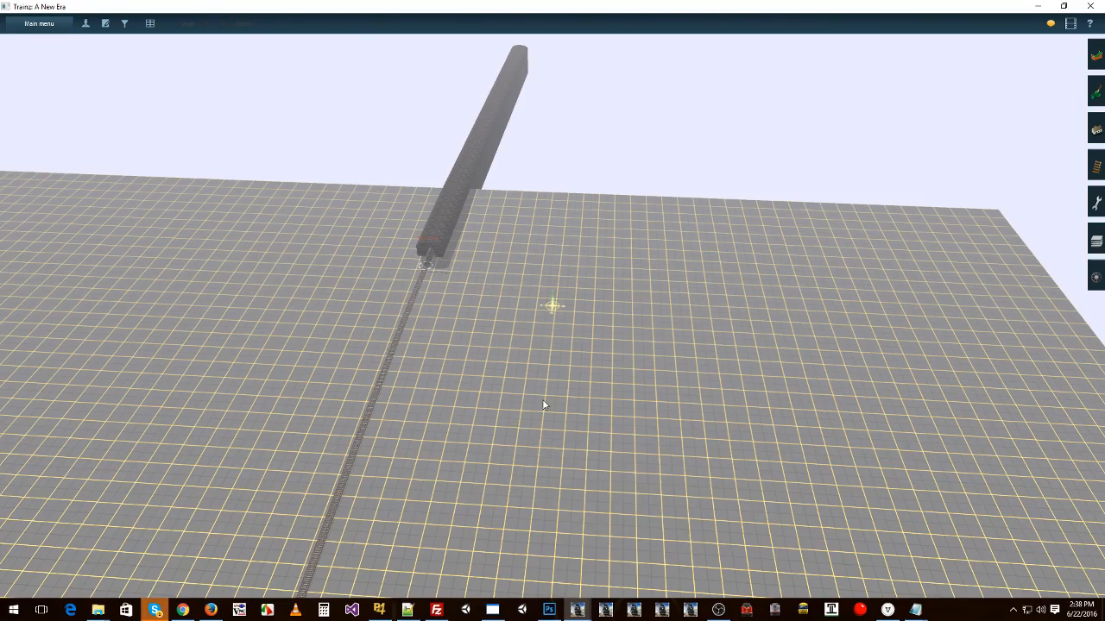
Step: Lay a separate straight TANE Trk Oak track beside the line that connects the two portals
right_drag(544, 400, 1073, 146)
click(1096, 166)
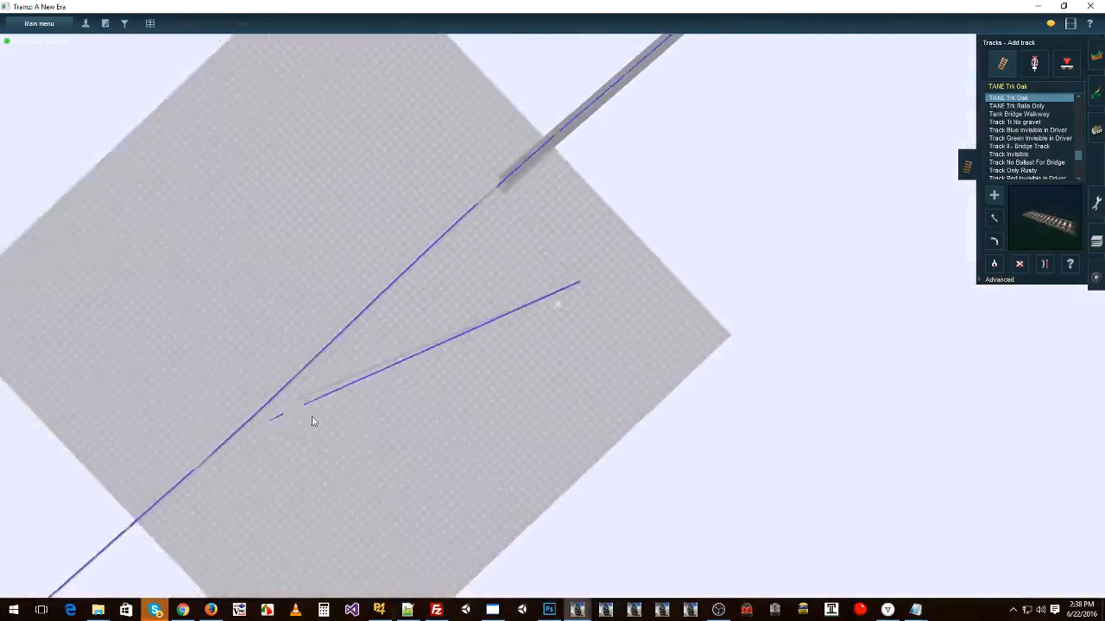
right_click(269, 421)
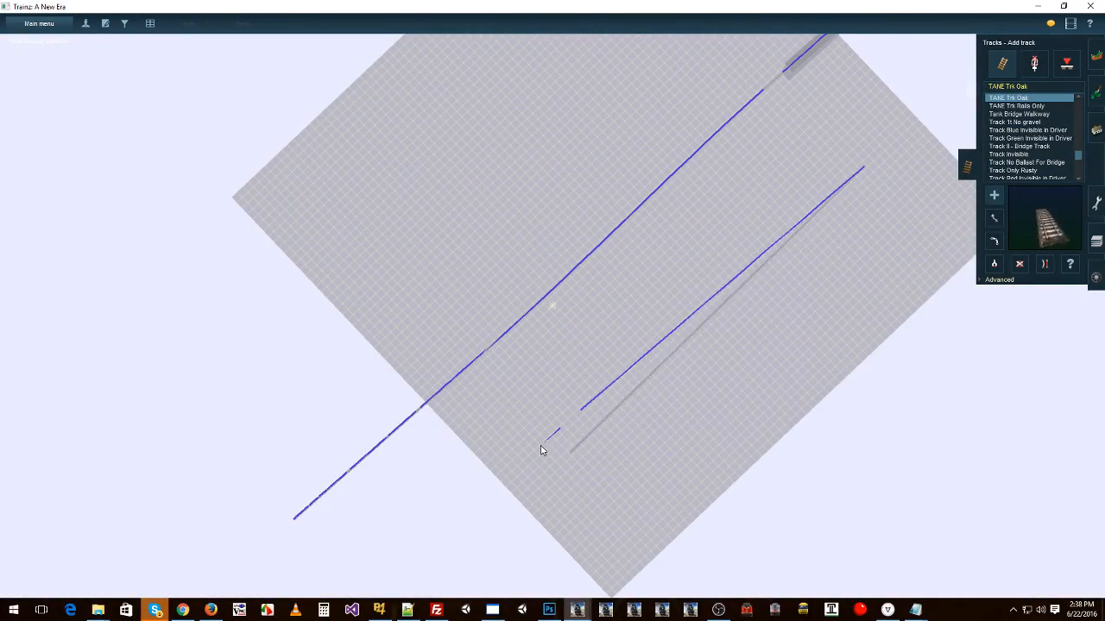
click(540, 446)
right_click(788, 226)
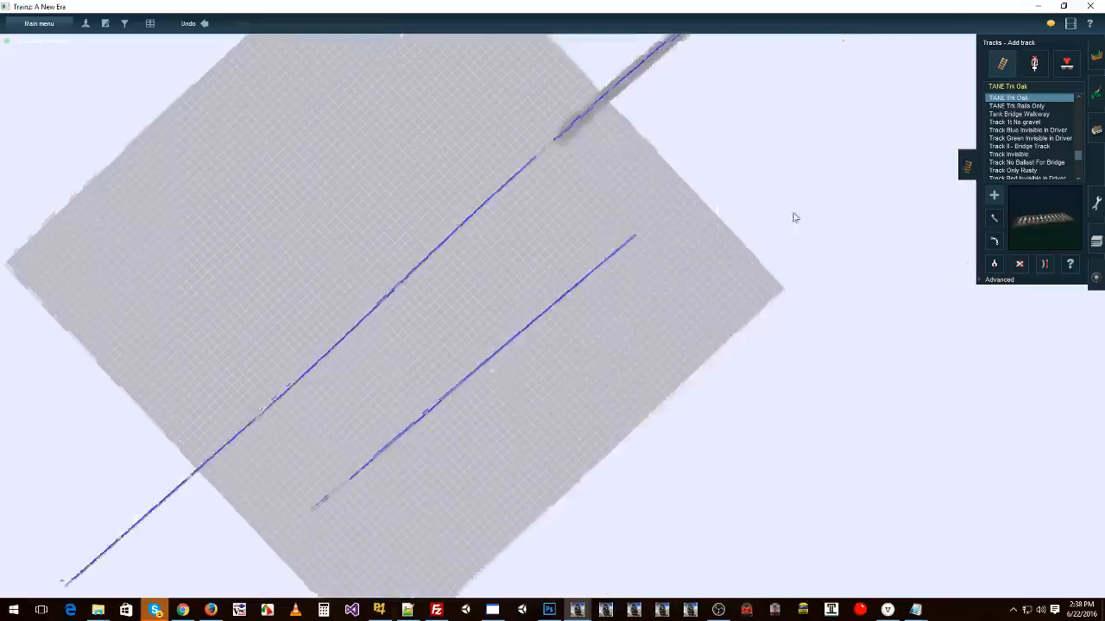
Step: Place a Portal Basic Short at the free track's end nearest the dark baseboard wall and rotate it in line with the track
scroll(797, 223, up, 8)
right_click(835, 284)
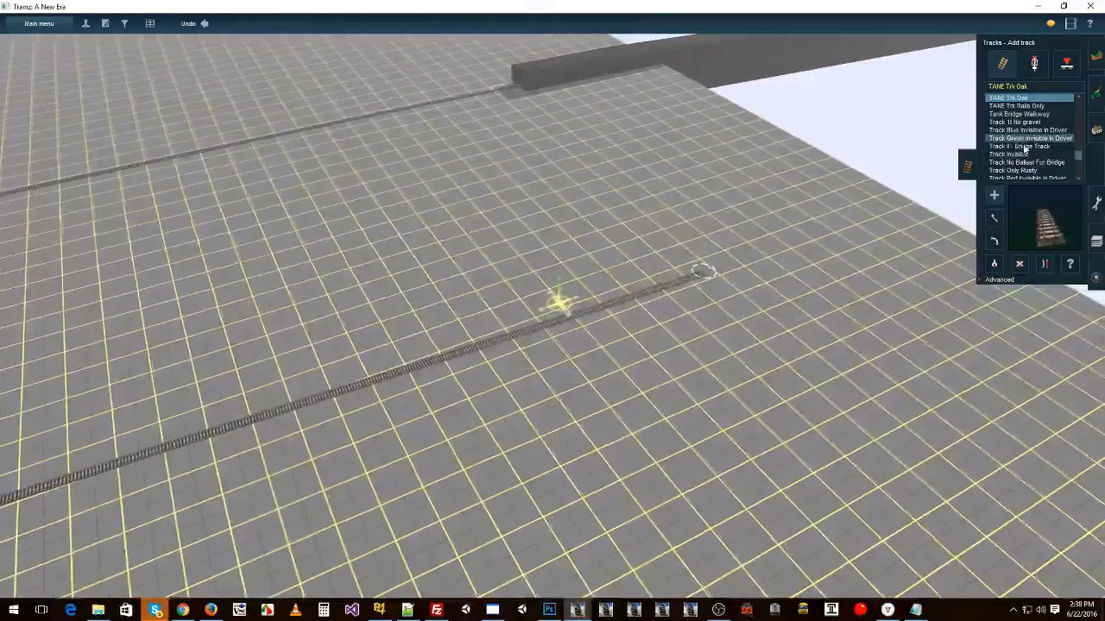
click(1098, 132)
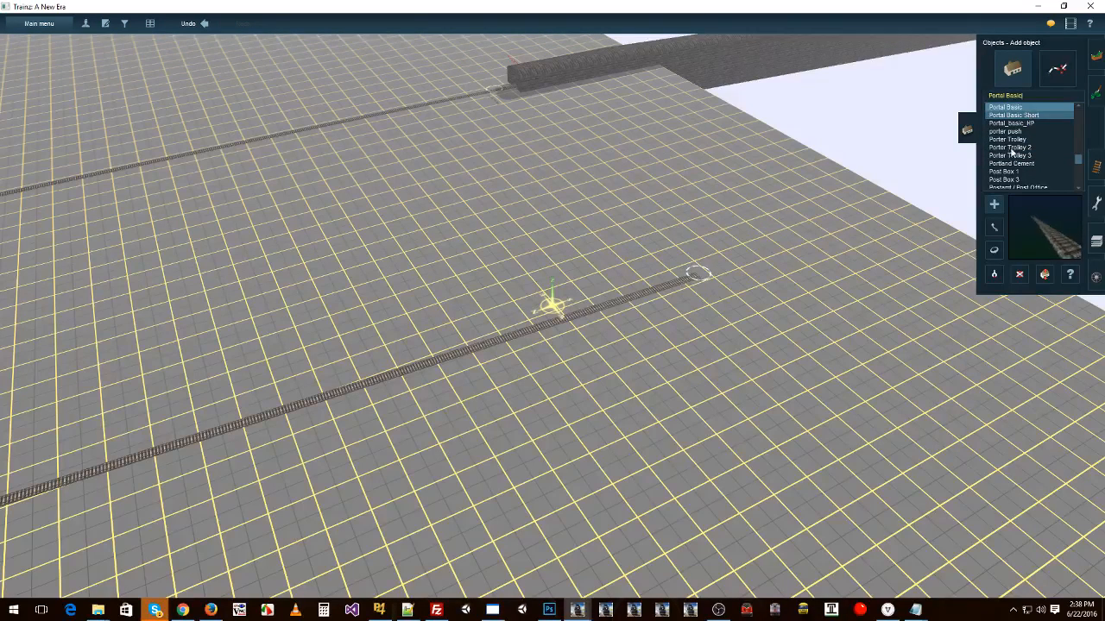
click(1049, 116)
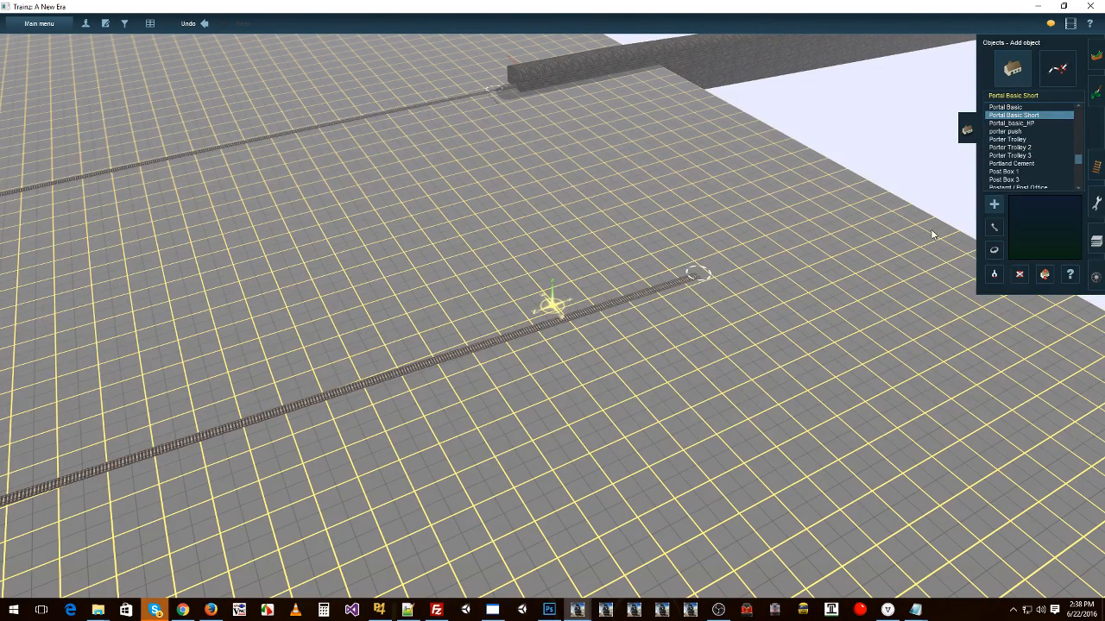
click(695, 276)
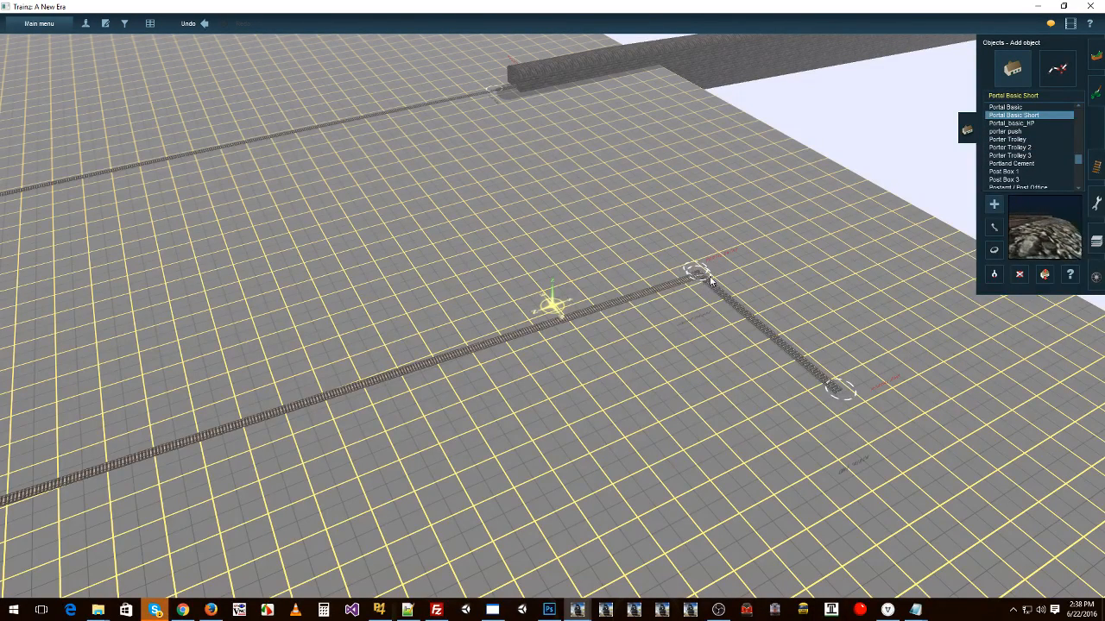
click(993, 250)
drag(835, 388, 994, 297)
Step: Place a second Portal Basic Short at the opposite end of the separate track and rotate it in line with the track
right_drag(797, 278, 592, 233)
click(993, 204)
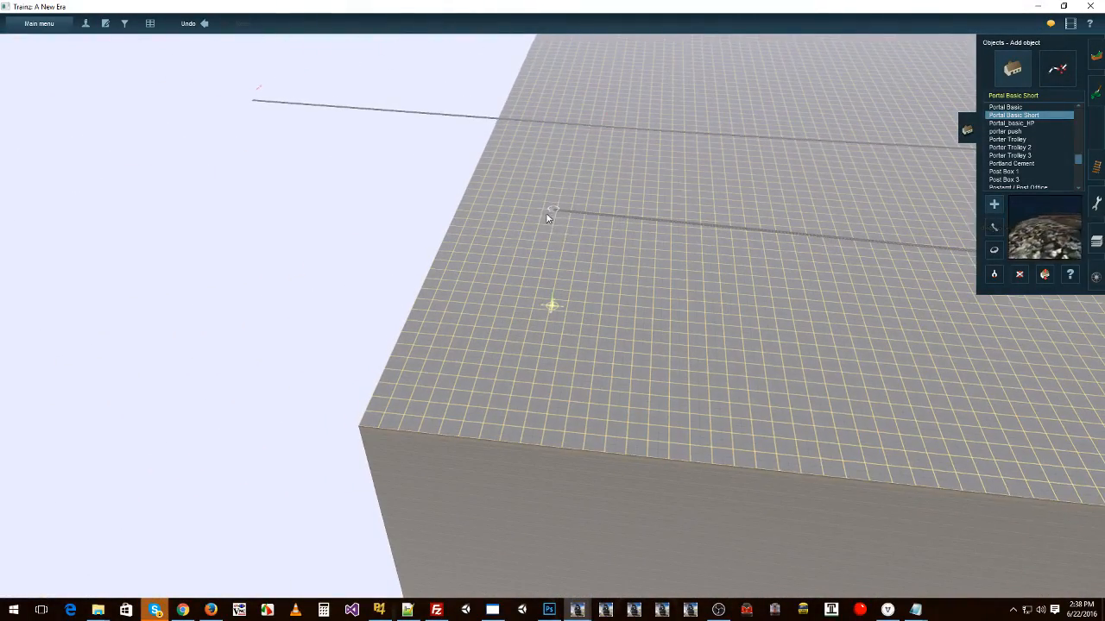
click(994, 250)
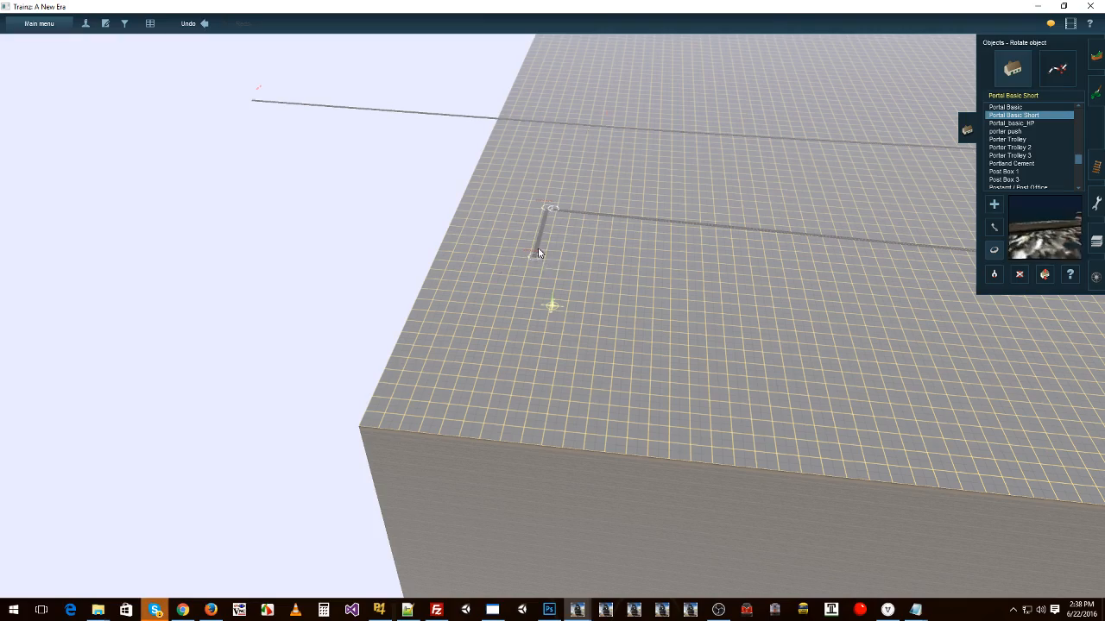
drag(536, 251, 386, 194)
right_click(520, 197)
right_click(595, 263)
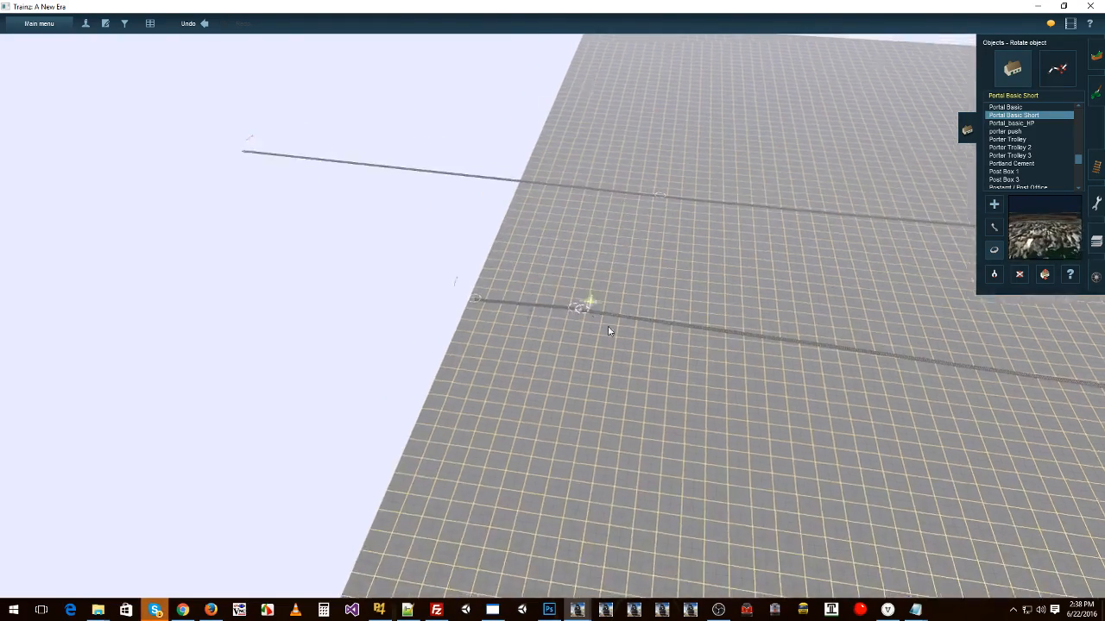
Step: Join both ends of the separate TANE Trk Oak track to the adjoining Portal Basic Short tracks
scroll(860, 255, up, 5)
click(1096, 167)
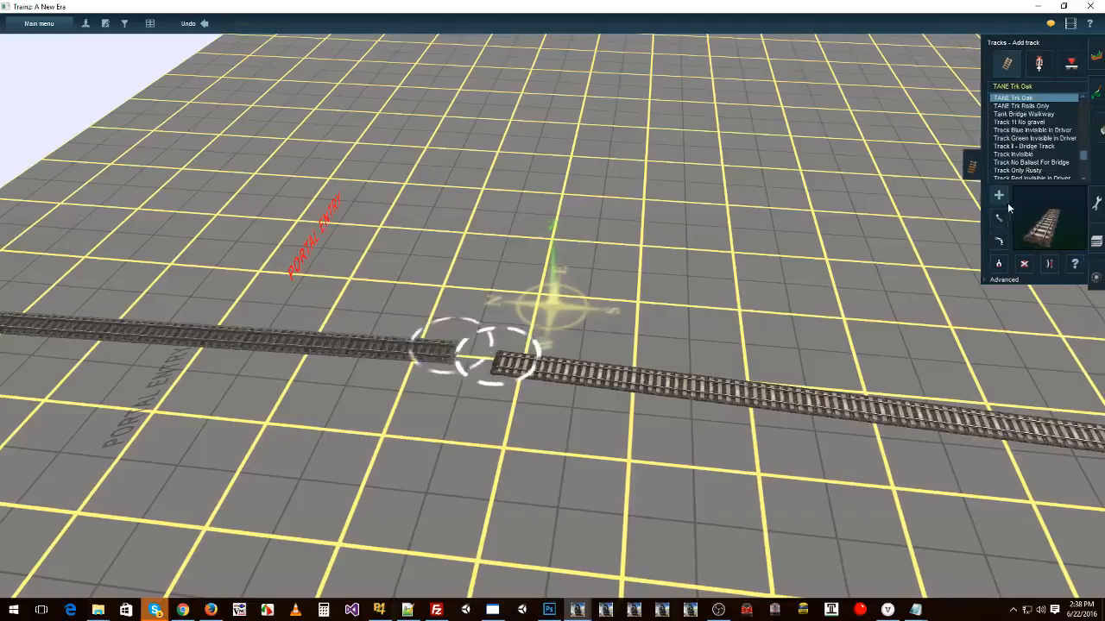
click(993, 220)
drag(498, 355, 452, 346)
scroll(712, 371, down, 5)
right_drag(863, 326, 526, 302)
key(Left)
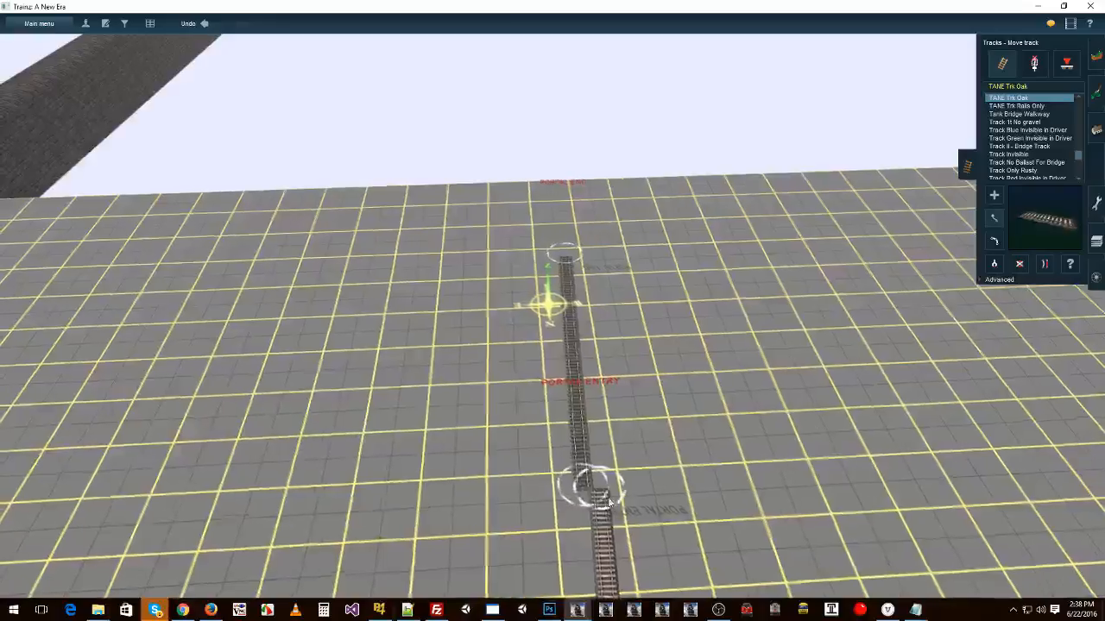
drag(585, 488, 601, 491)
right_click(650, 456)
Step: Rename Portal Basic Short 1 as Portal C in its properties
key(Left)
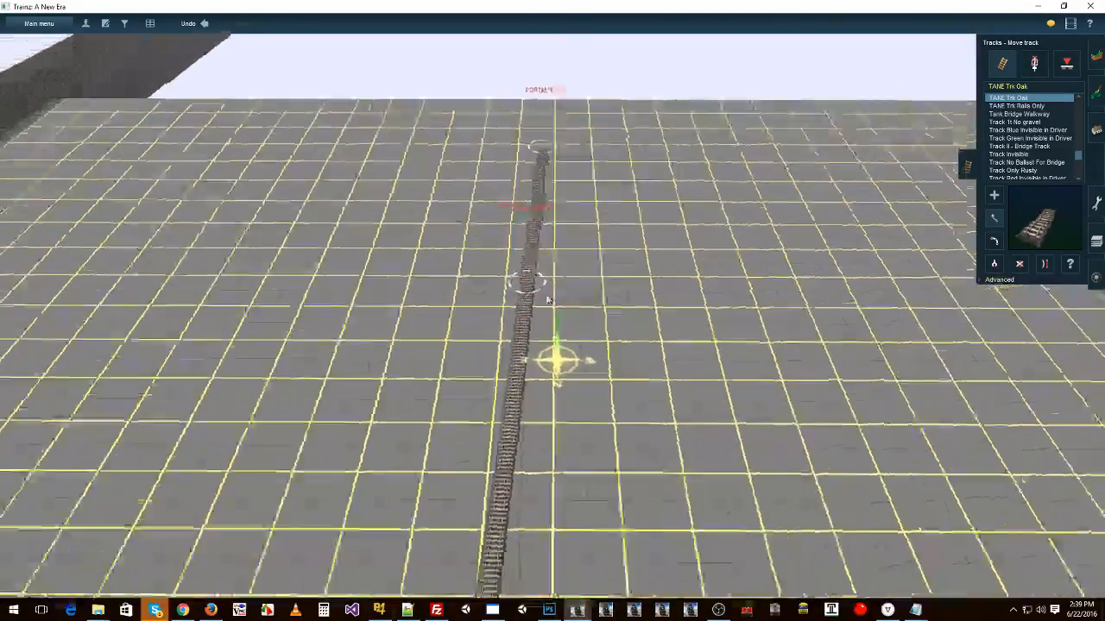
right_click(695, 177)
click(1096, 131)
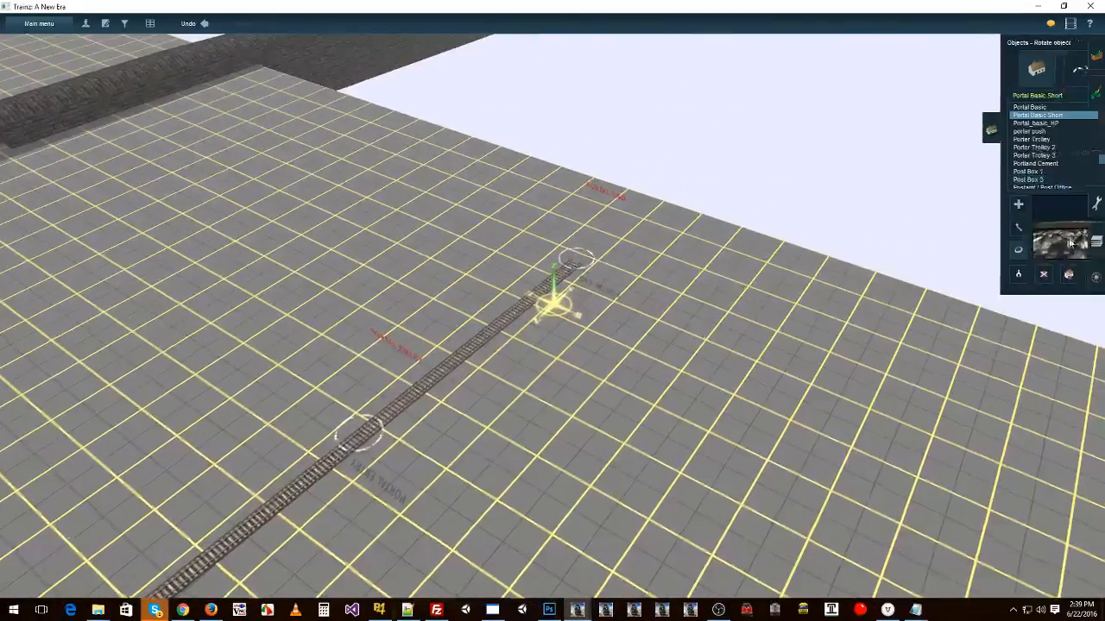
click(1070, 275)
click(477, 342)
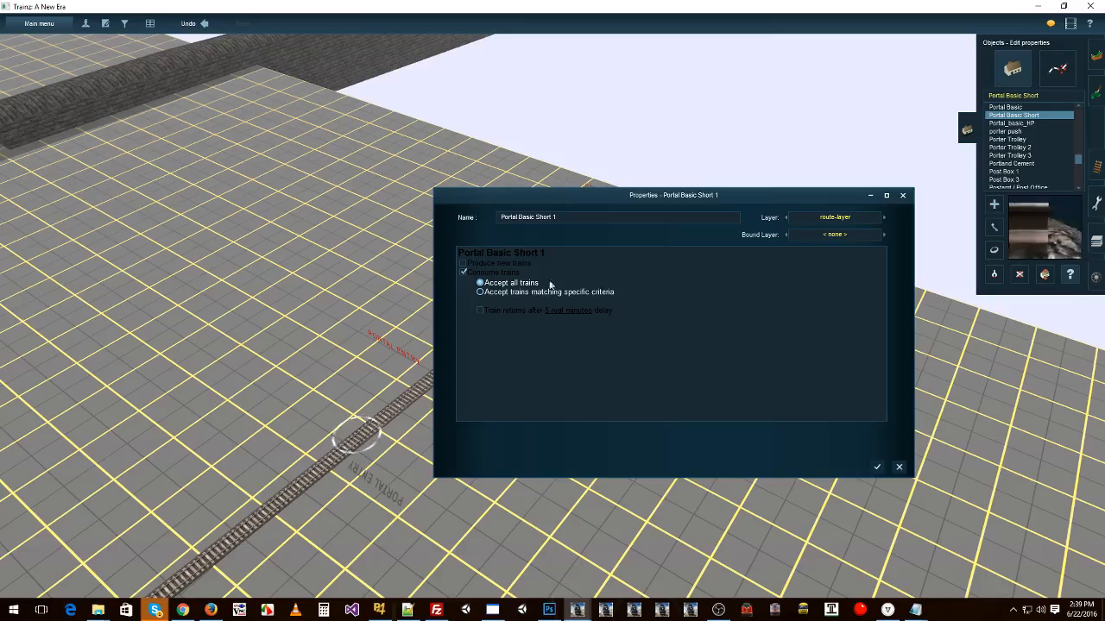
text(Portal O)
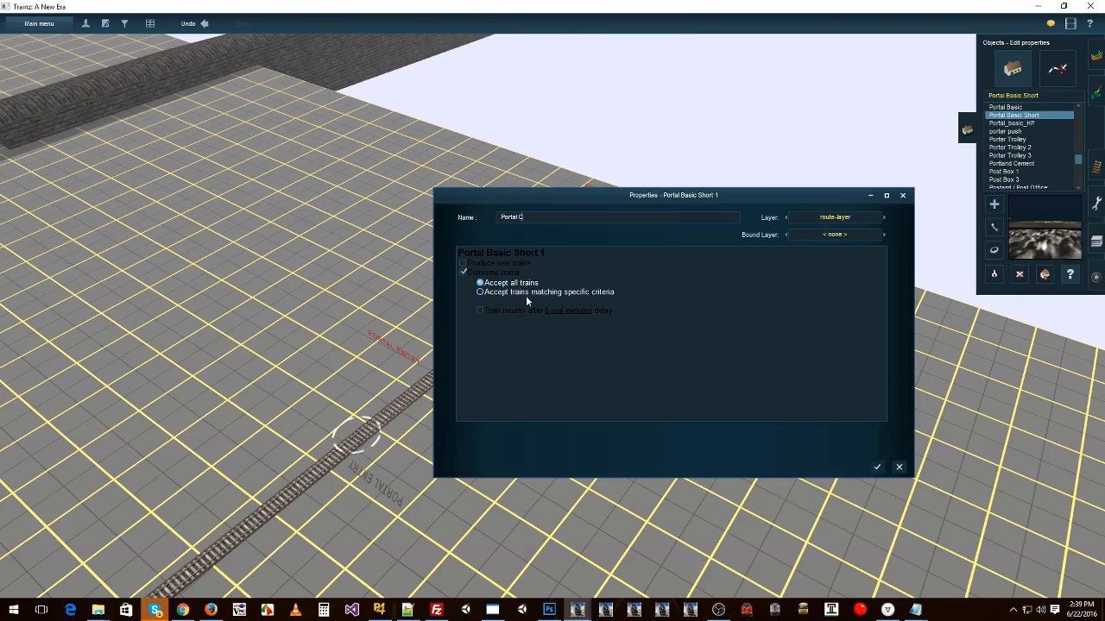
click(465, 268)
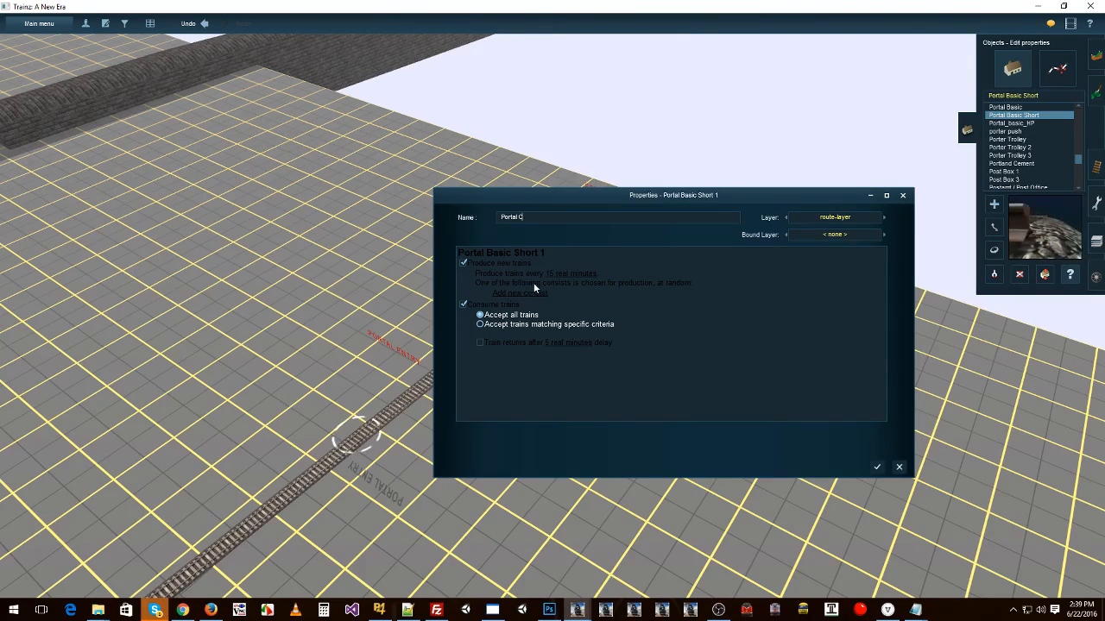
click(554, 273)
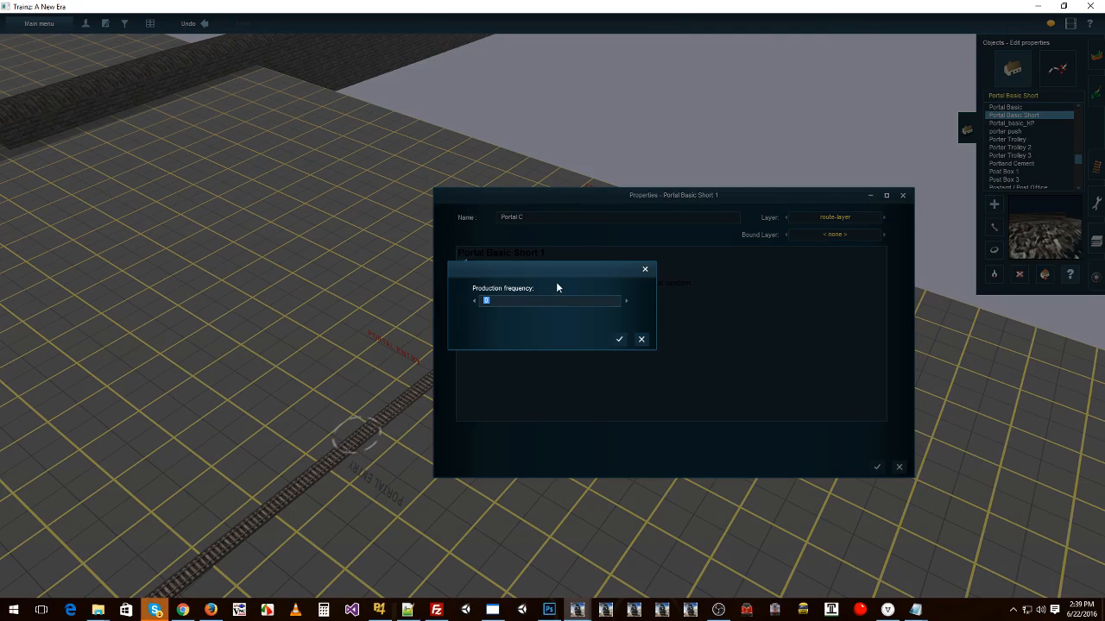
click(619, 340)
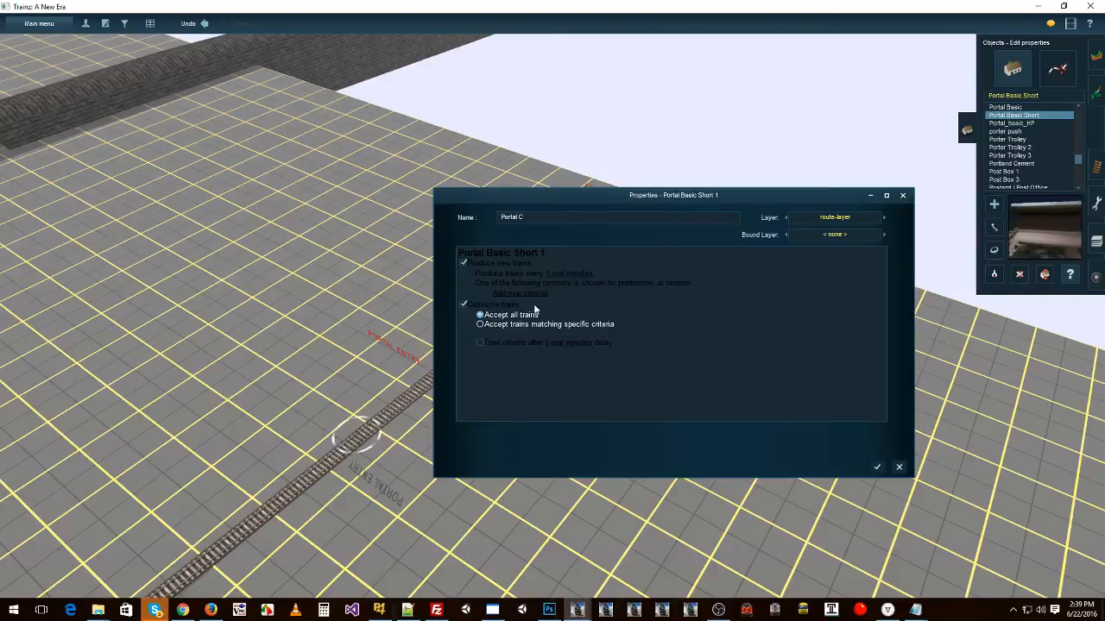
click(520, 294)
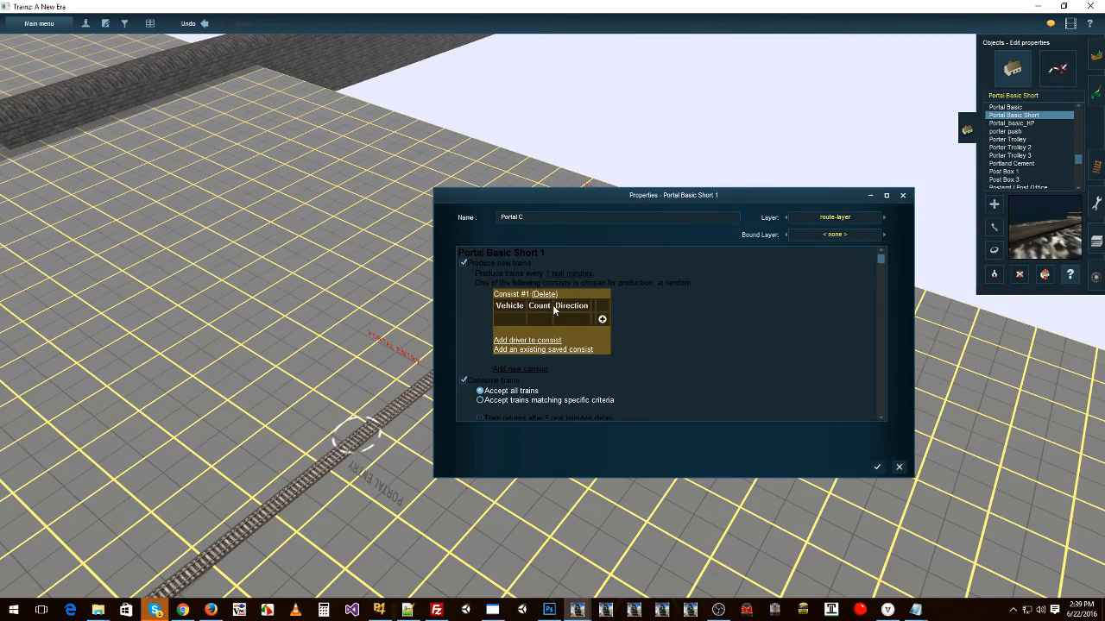
click(532, 348)
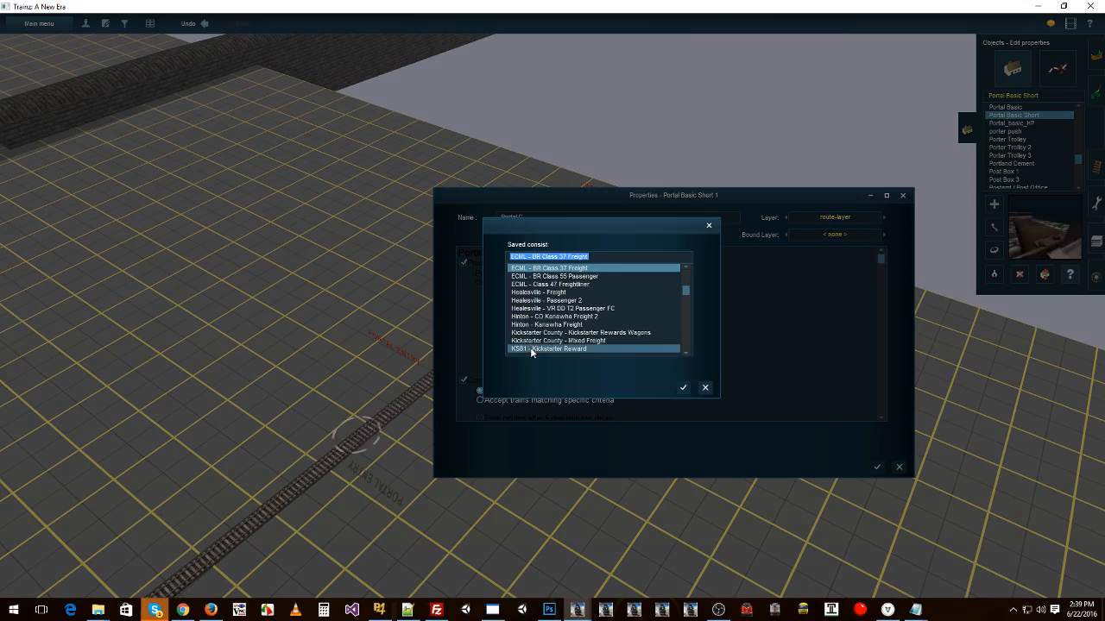
scroll(577, 287, up, 1)
click(580, 293)
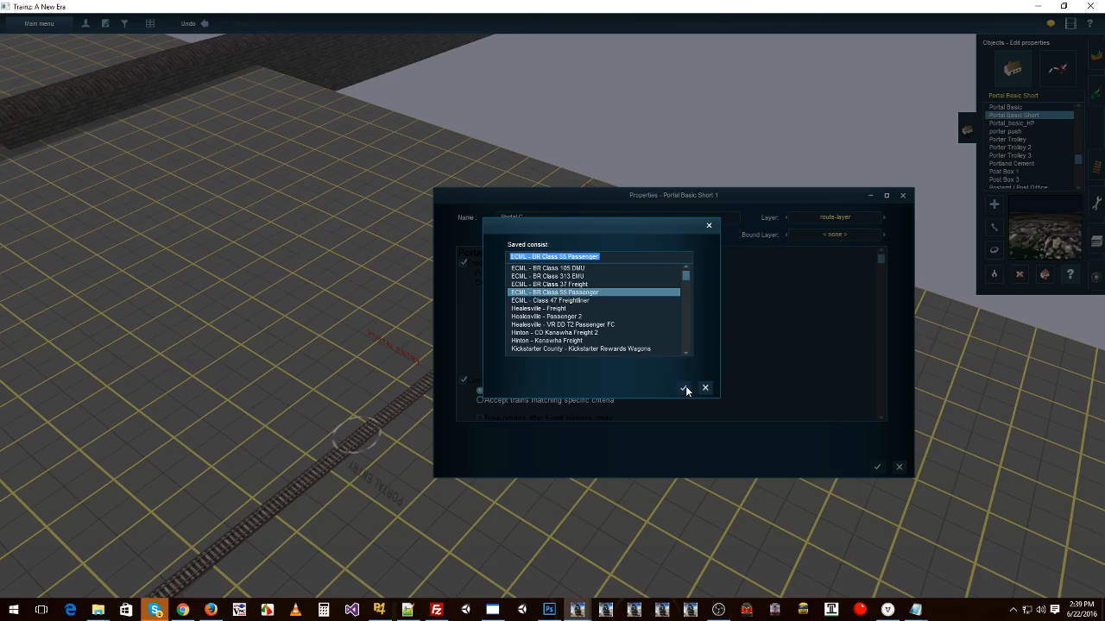
click(682, 388)
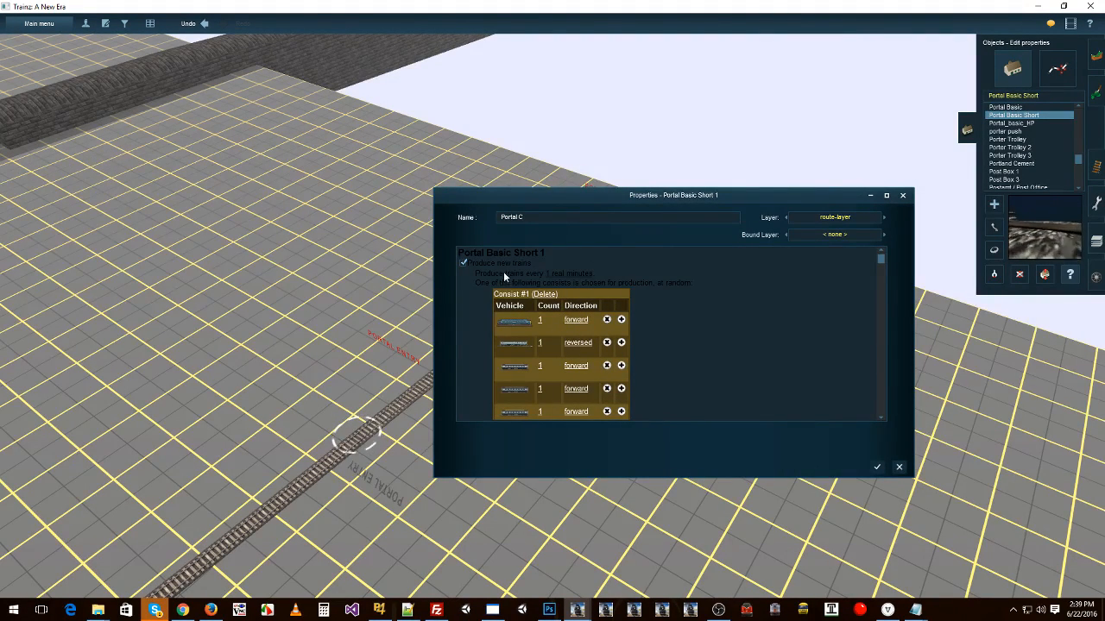
click(463, 263)
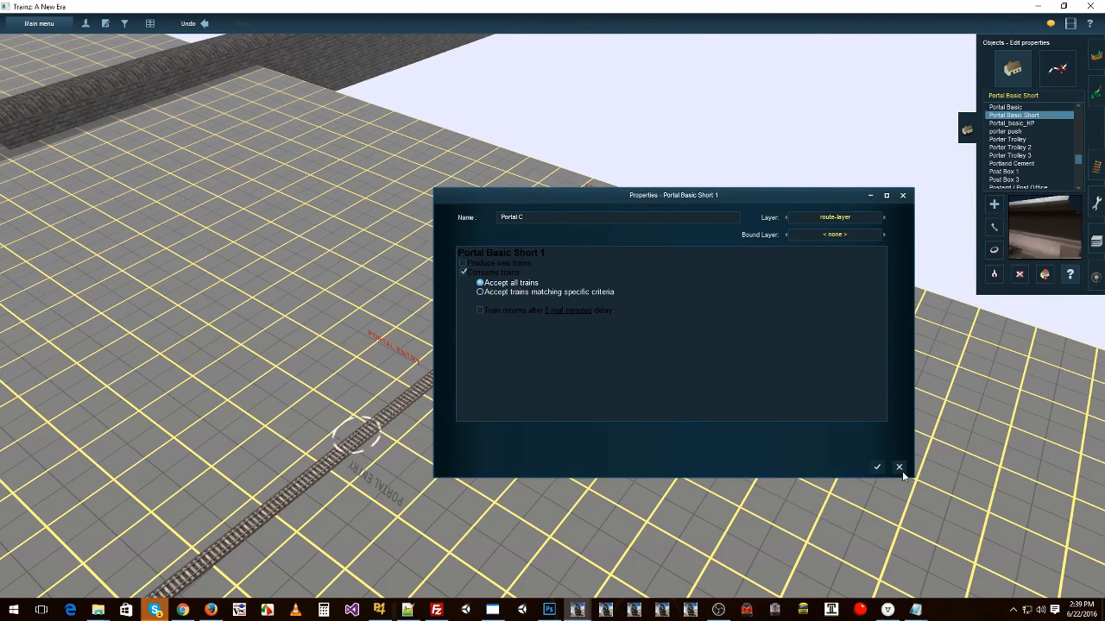
Step: Accept Portal C's properties and rename the portal at the opposite end of the track as Portal D
click(875, 468)
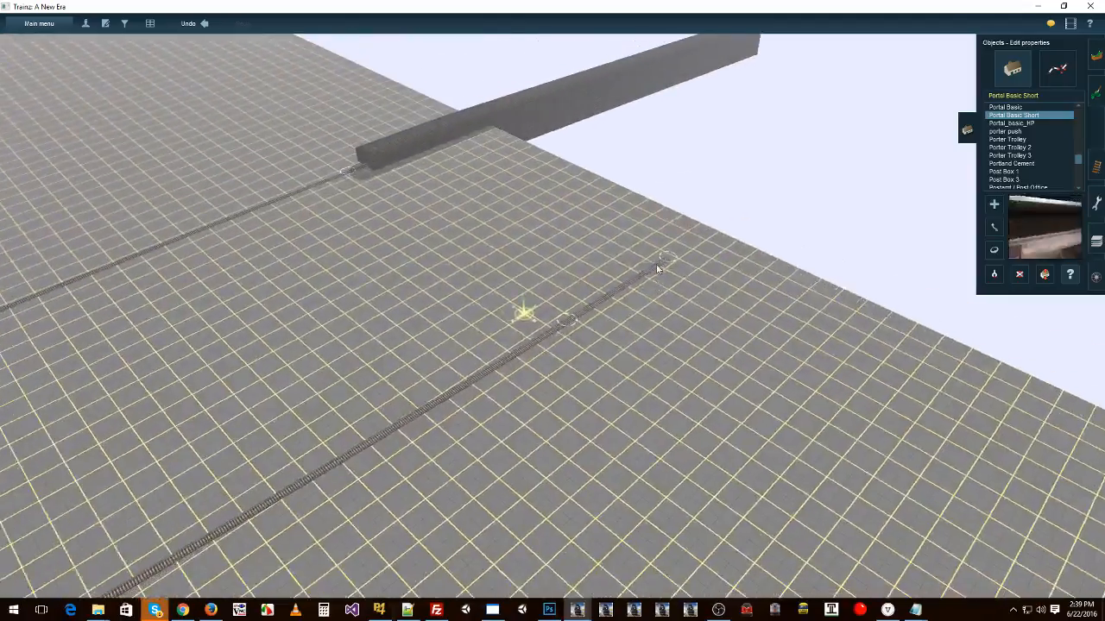
mouse_move(569, 323)
right_down()
mouse_move(69, 348)
mouse_move(194, 204)
mouse_move(625, 174)
right_up()
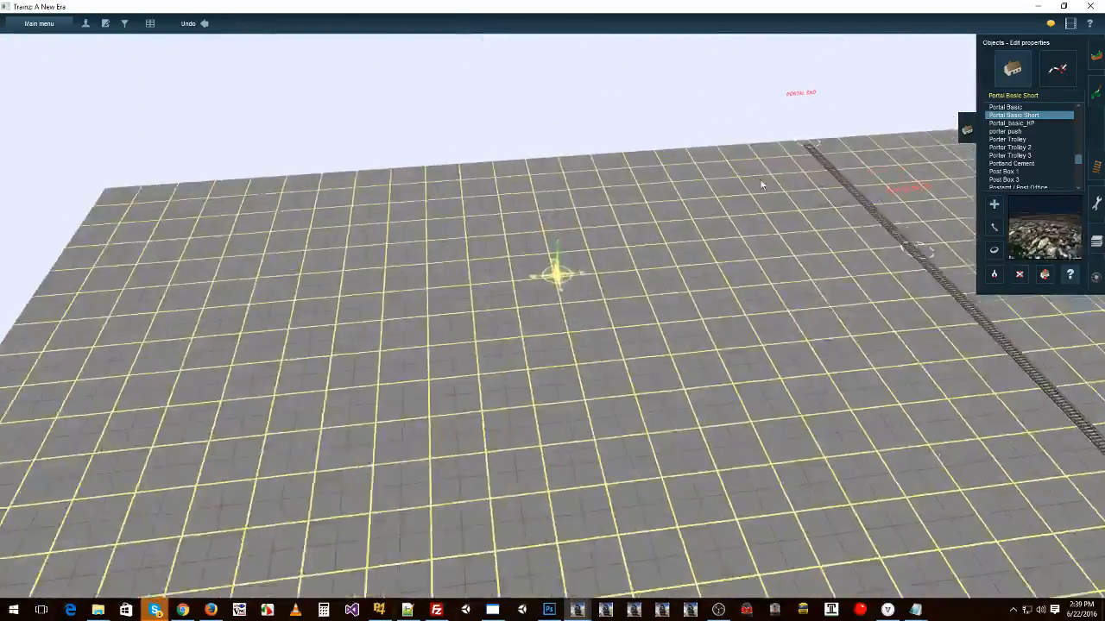
right_click(747, 278)
click(704, 321)
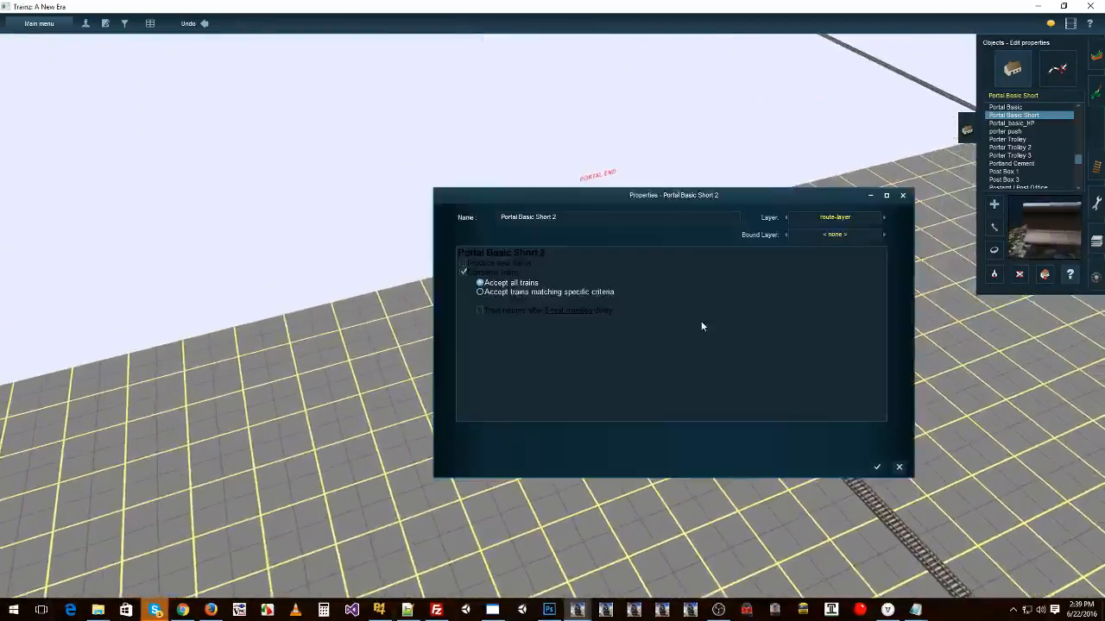
click(559, 217)
text(Portal D)
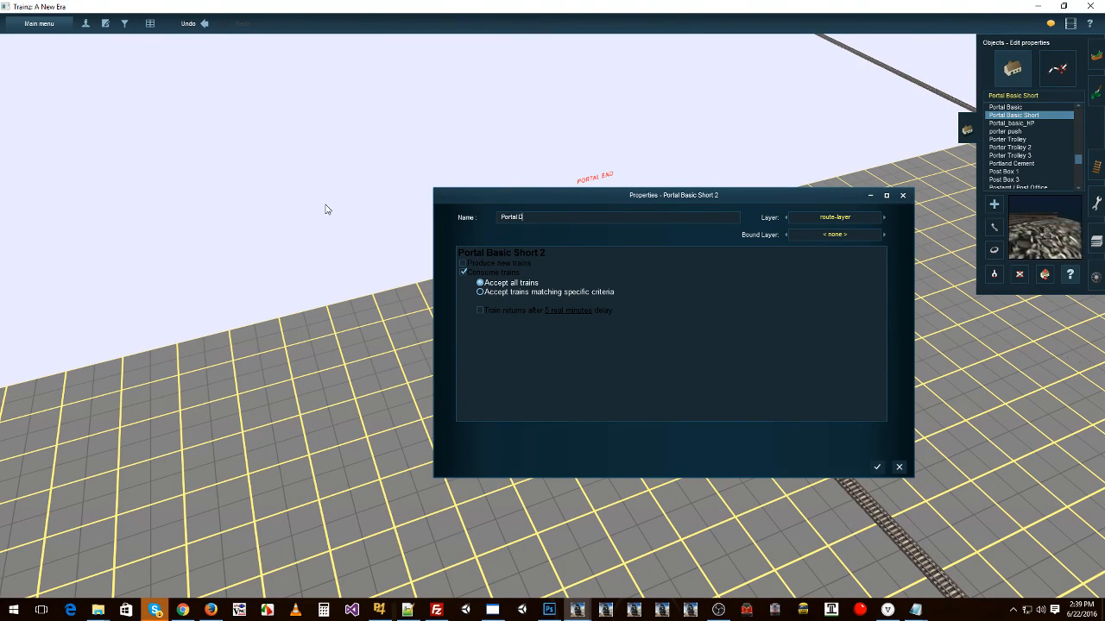
click(872, 469)
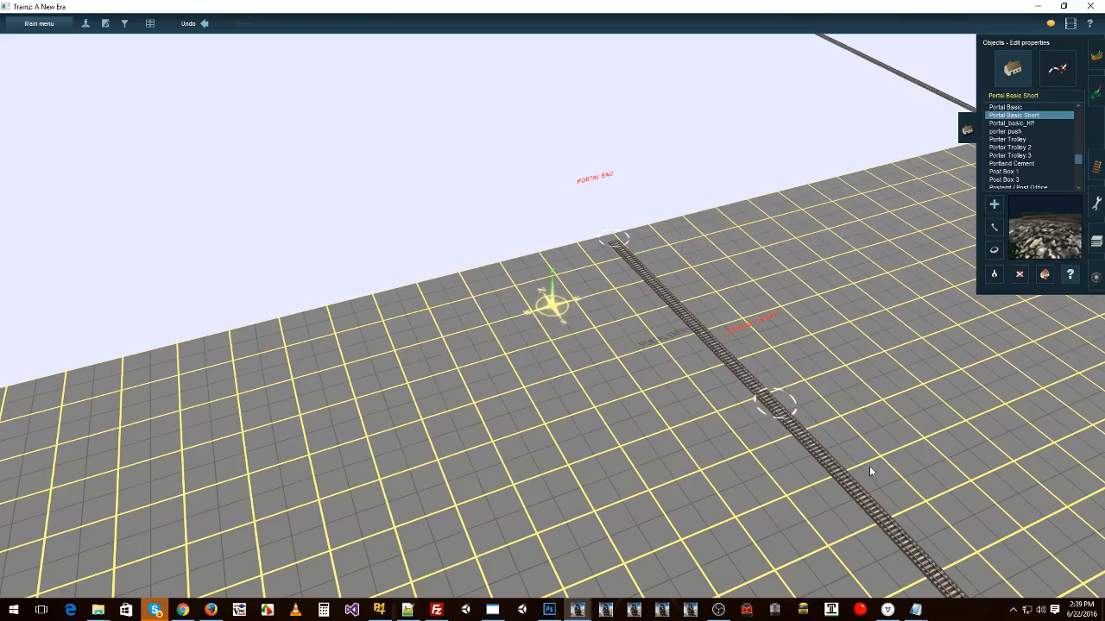
Step: Add the Central Portal Control rule to the Default session
right_click(876, 432)
key(Left)
scroll(828, 362, down, 3)
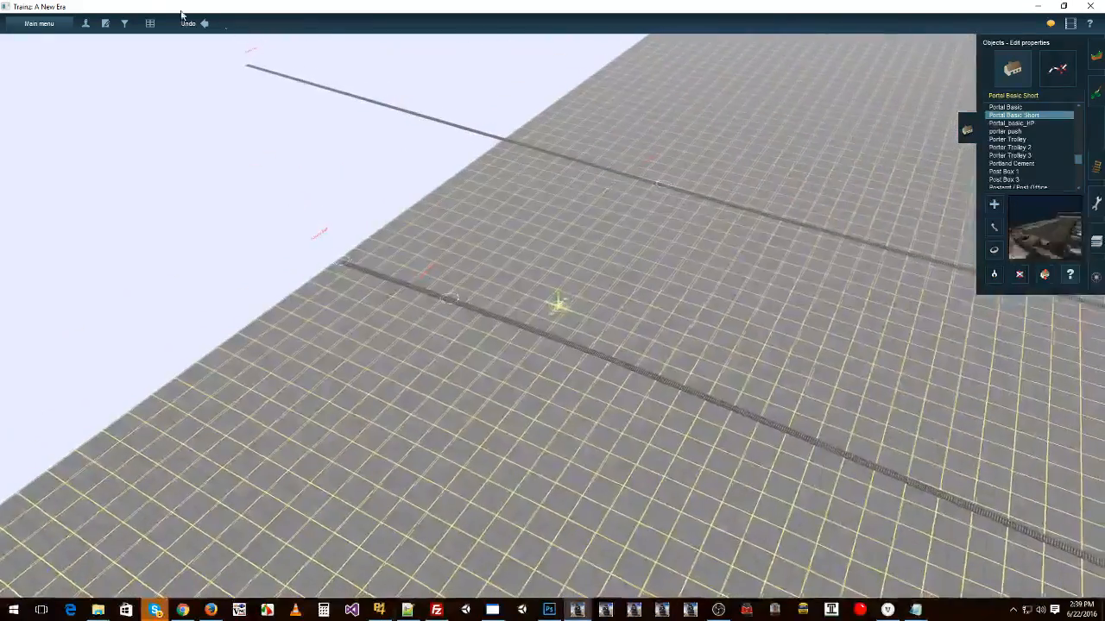
click(106, 24)
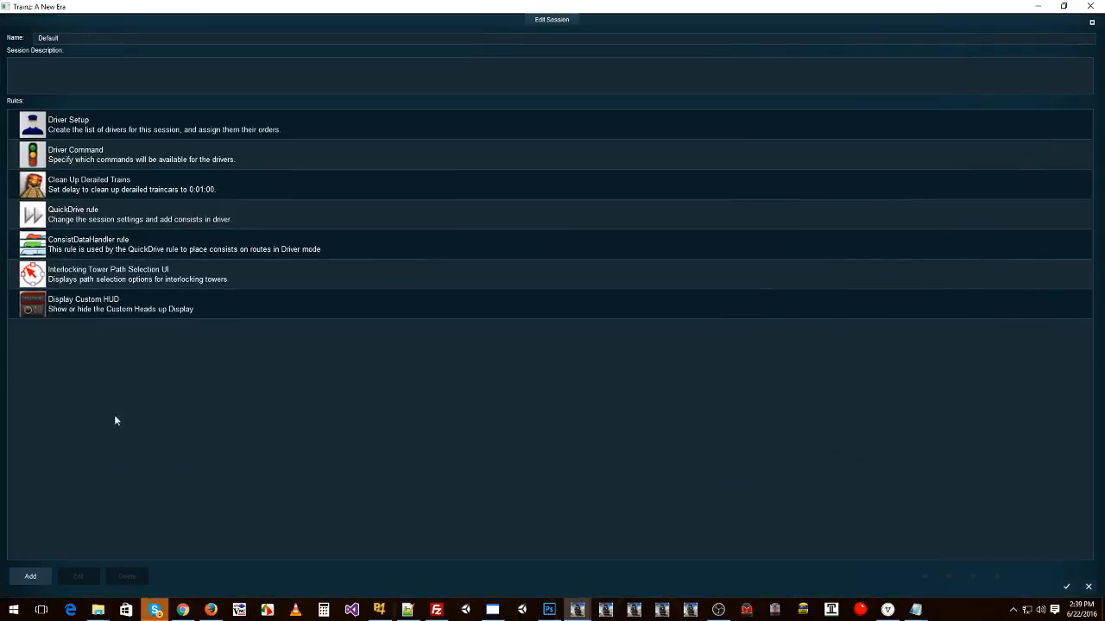
click(32, 577)
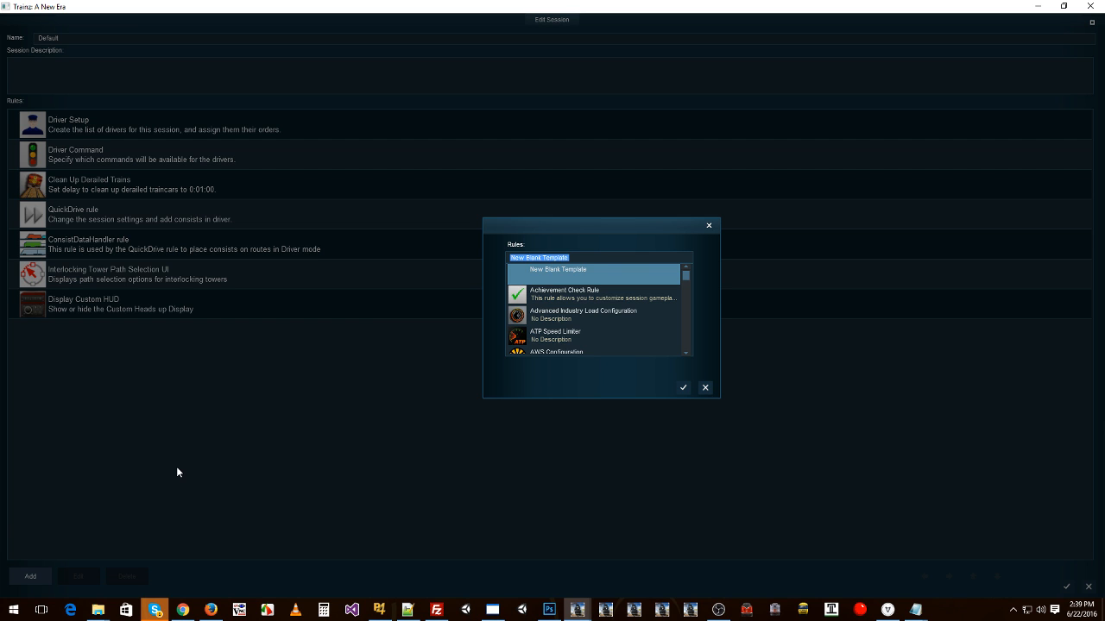
text(central)
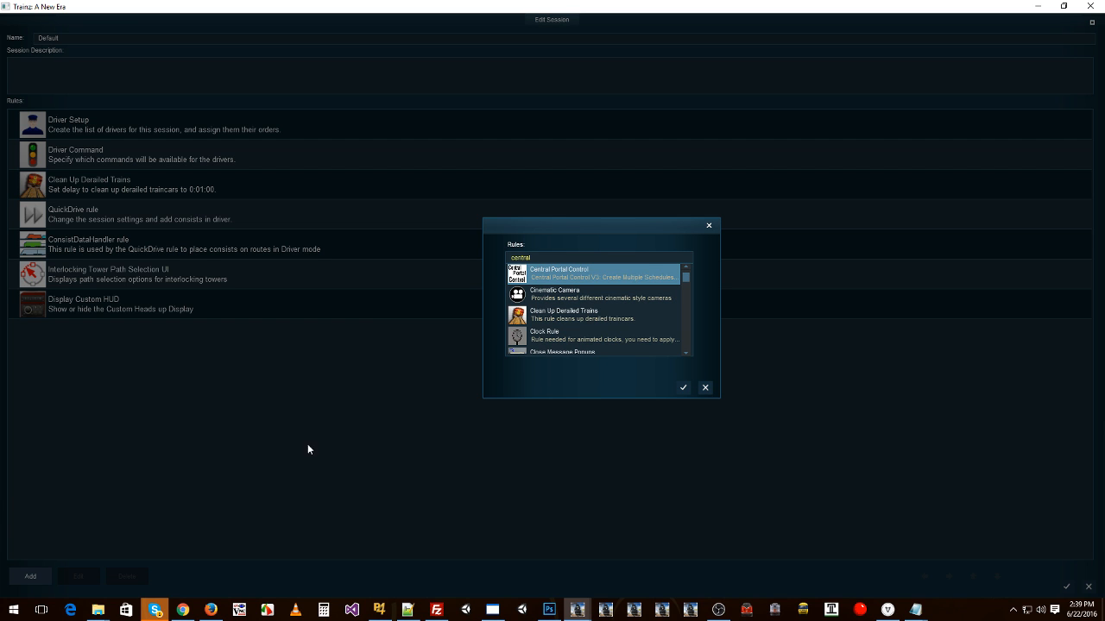
click(572, 268)
click(684, 389)
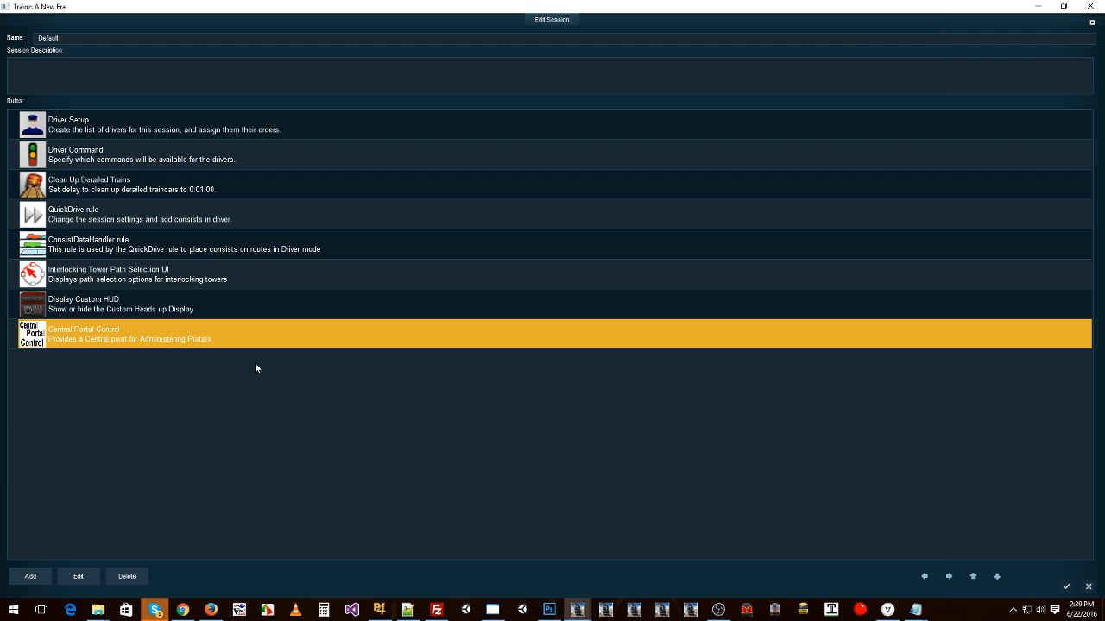
Step: Add Portal C to the portals managed by the Central Portal Control rule and open its portal properties
click(77, 578)
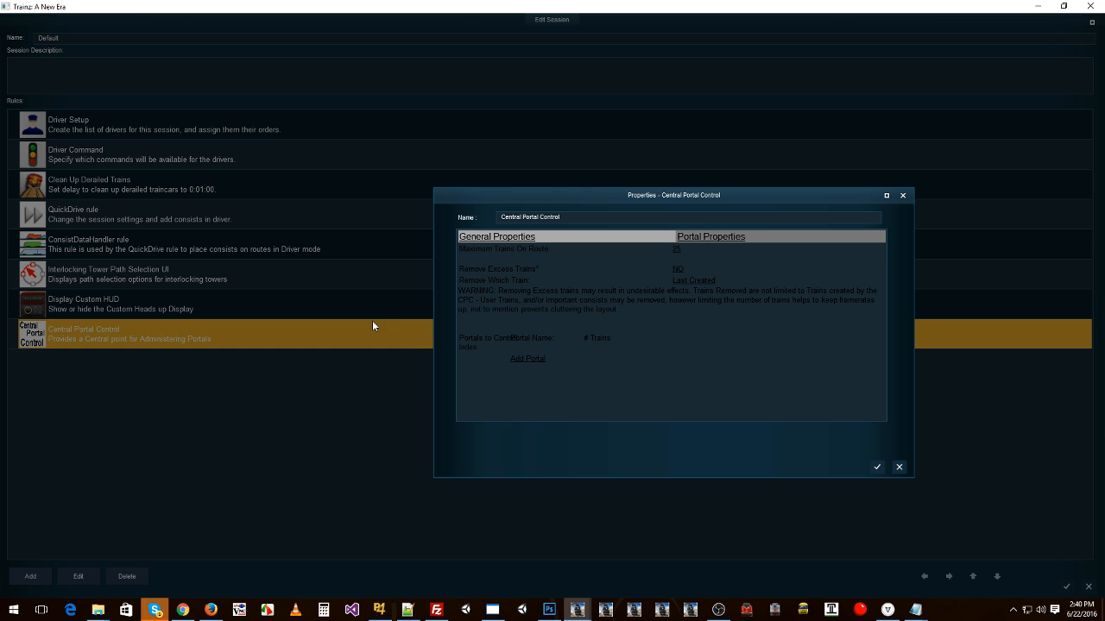
click(535, 359)
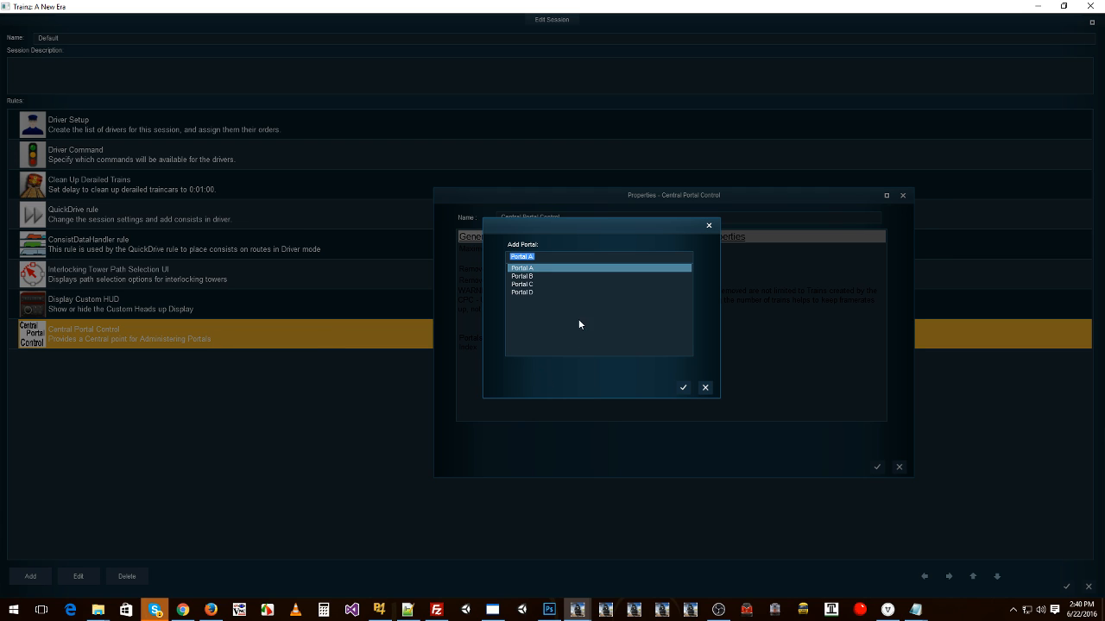
click(535, 283)
click(681, 389)
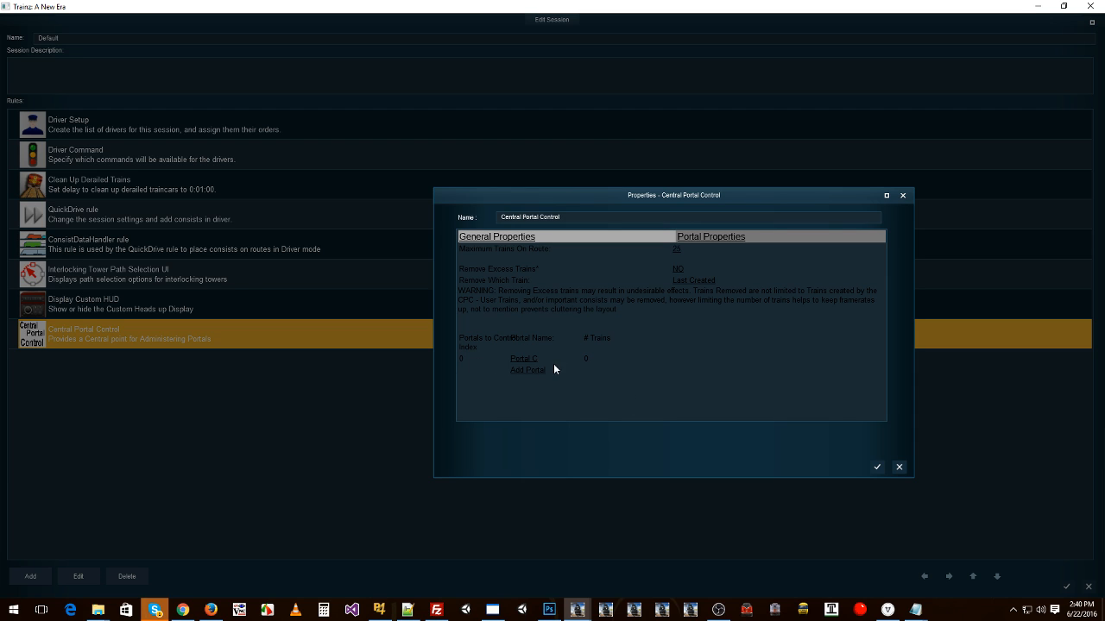
click(529, 359)
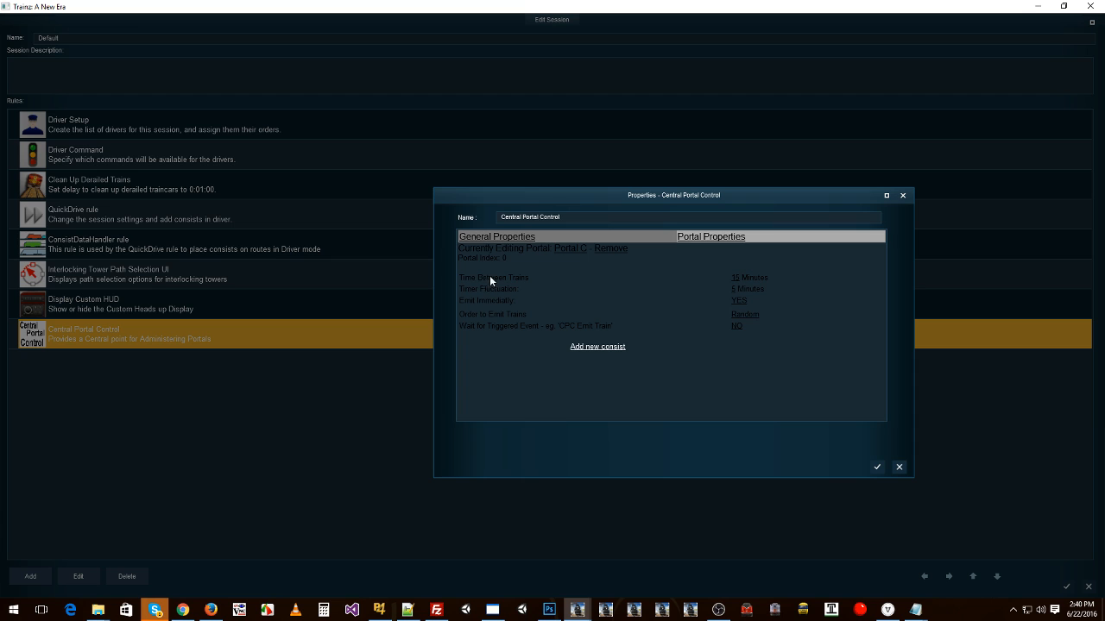
Step: Set Portal C's time between trains to 1 minute
click(736, 279)
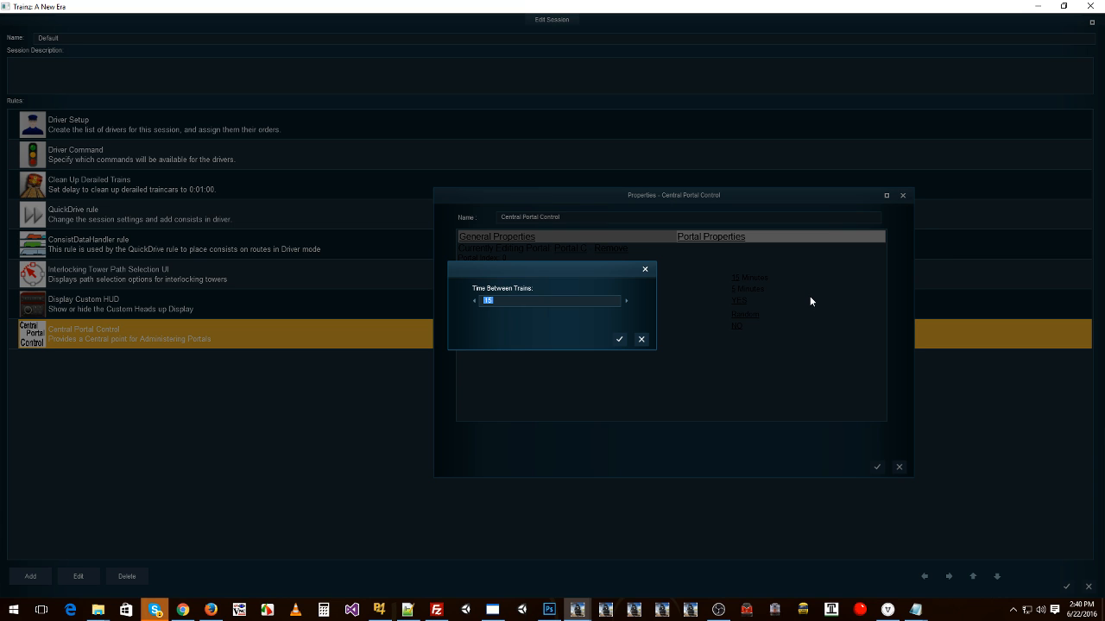
text(1)
click(619, 340)
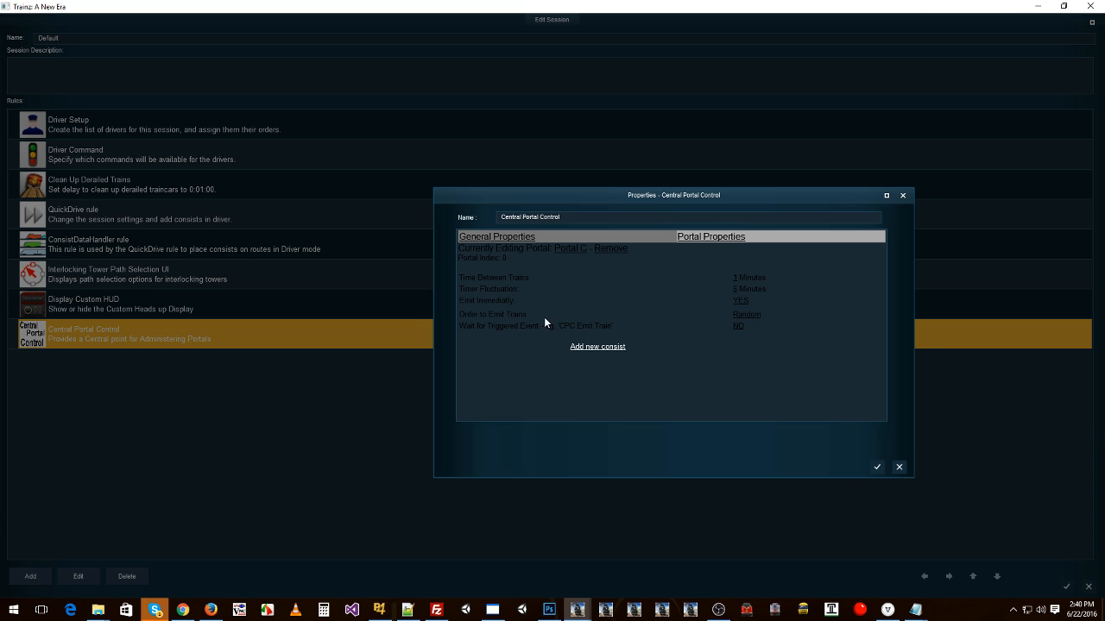
Step: Set Portal C's timer fluctuation to 0 minutes and Emit Immediately to NO, keeping Random as the order to emit trains
click(735, 290)
text(10)
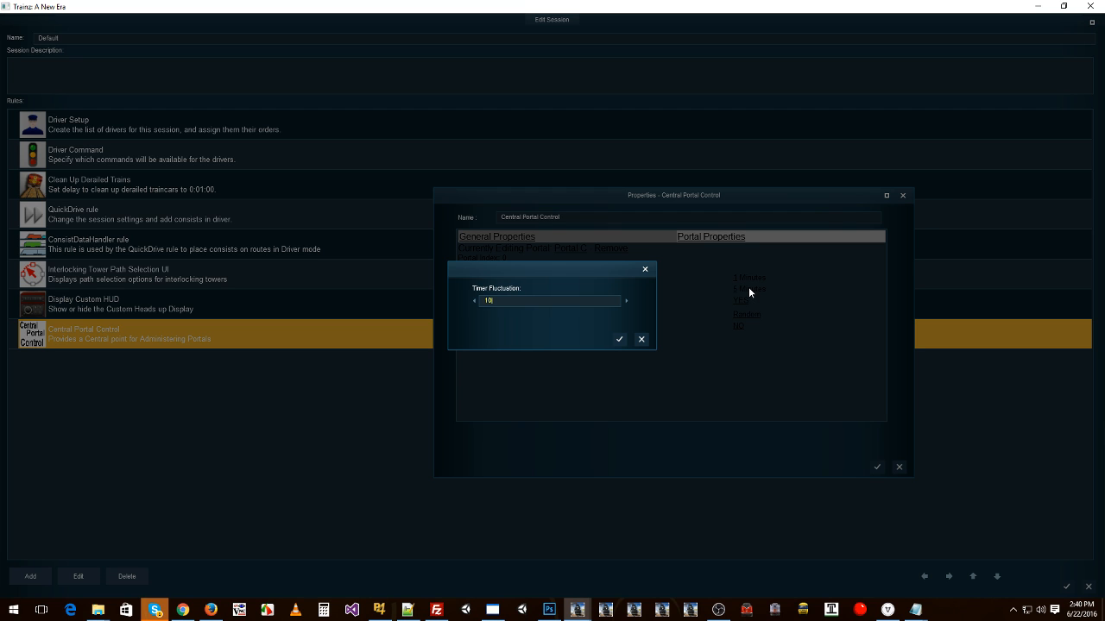
key(BackSpace)
key(BackSpace)
text(0)
click(619, 339)
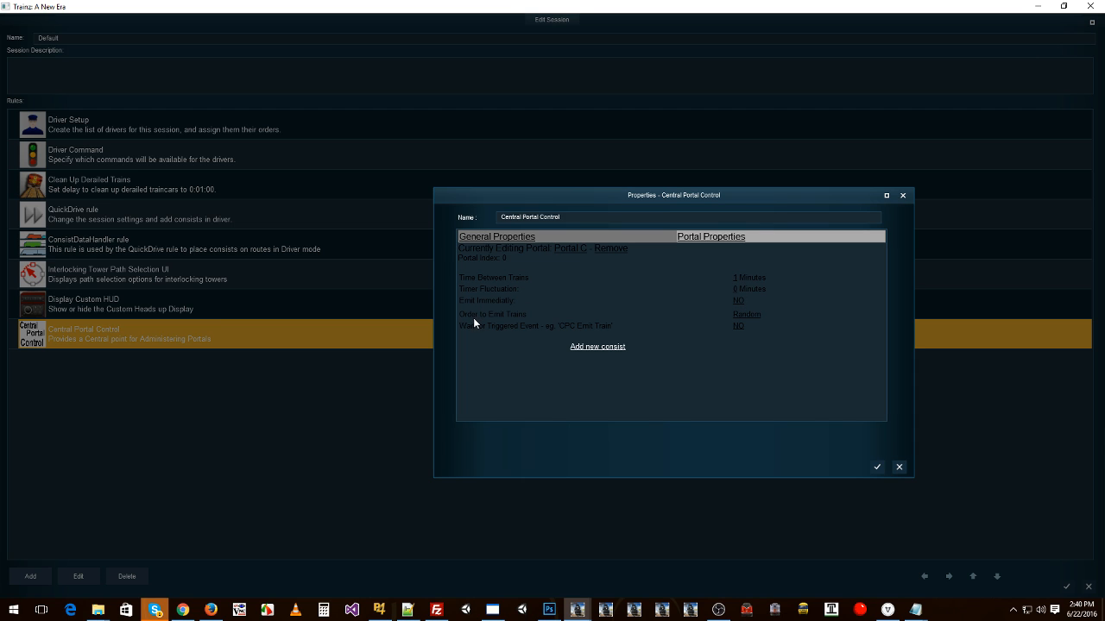
click(747, 317)
Step: Add a new consist to Portal C using the saved consist ECML - BR Class 55 Passenger
click(587, 347)
scroll(702, 296, down, 1)
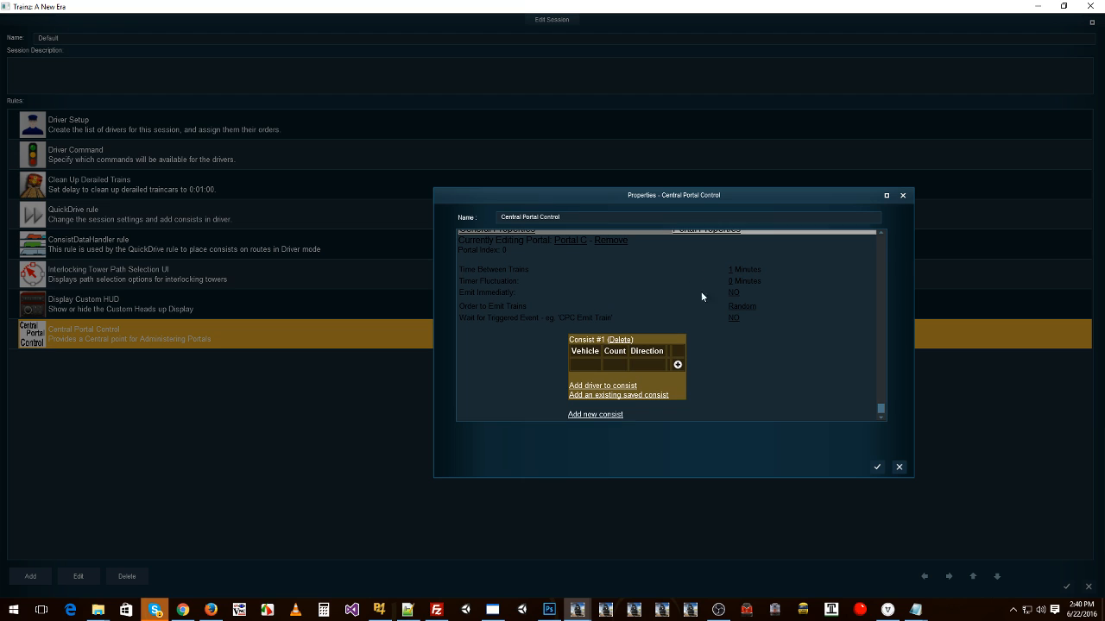
click(621, 395)
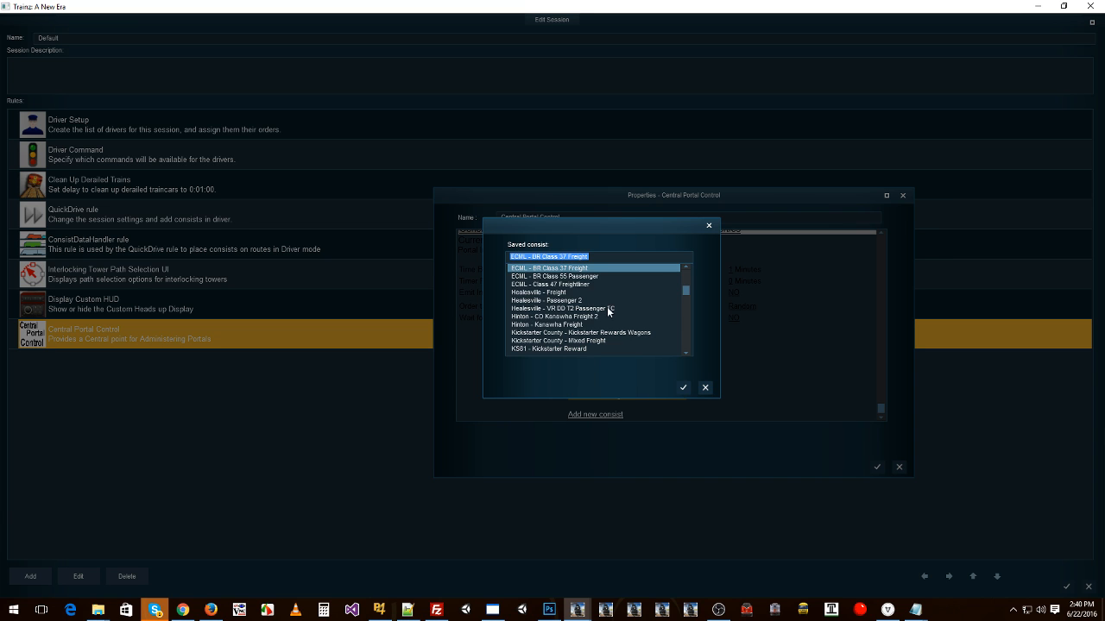
click(592, 277)
click(683, 387)
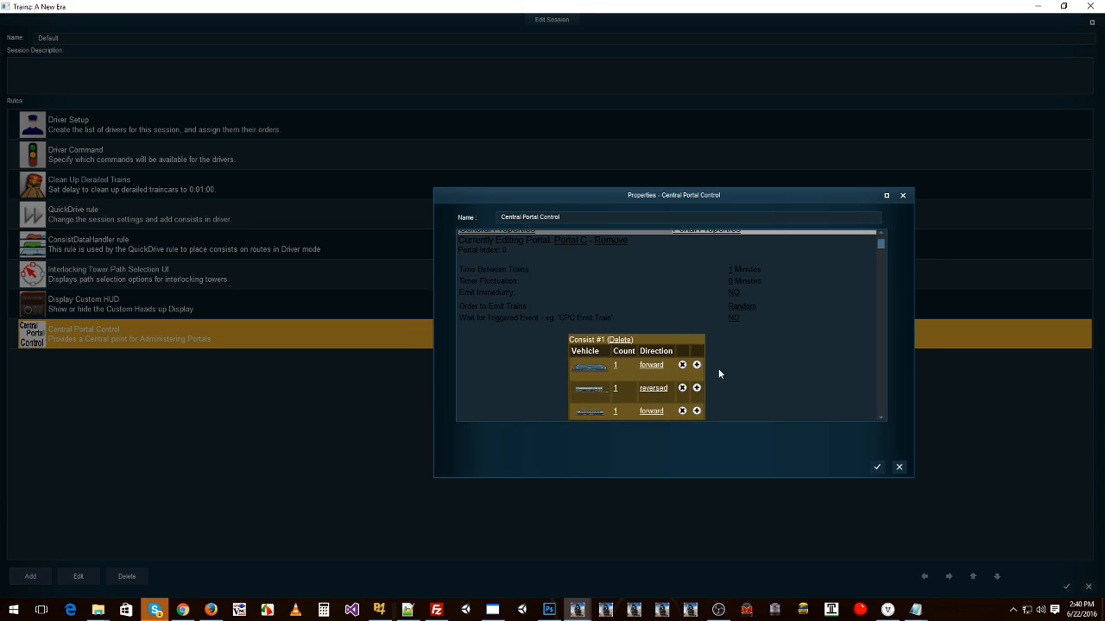
scroll(675, 357, down, 3)
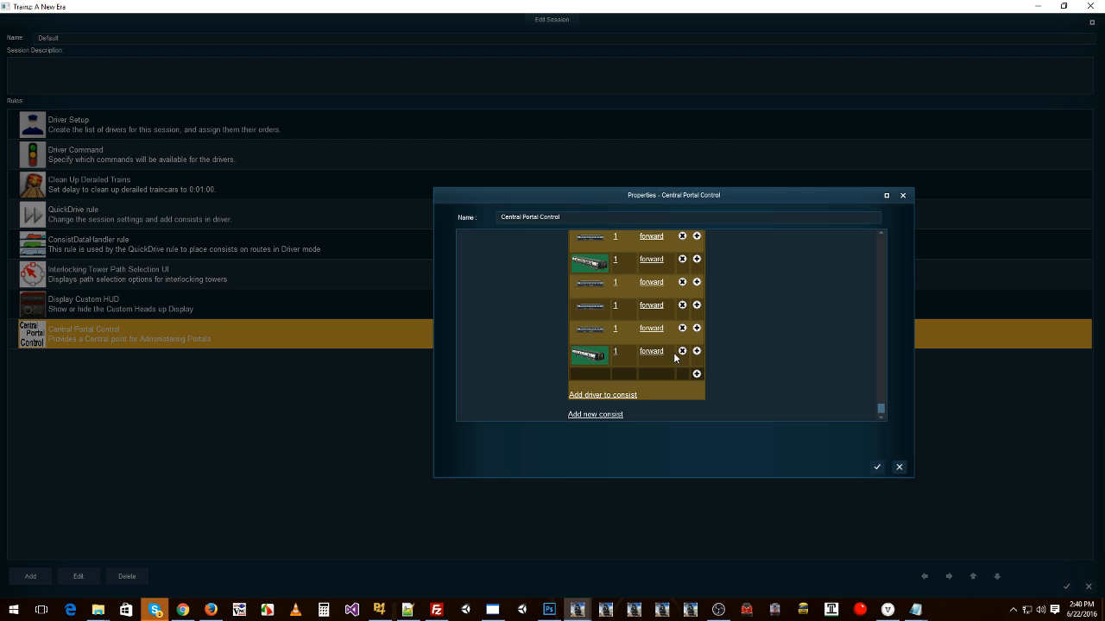
Step: Add a driver to Portal C's consist and give the driver a Navigate To order for Portal D
click(627, 397)
click(535, 341)
click(683, 387)
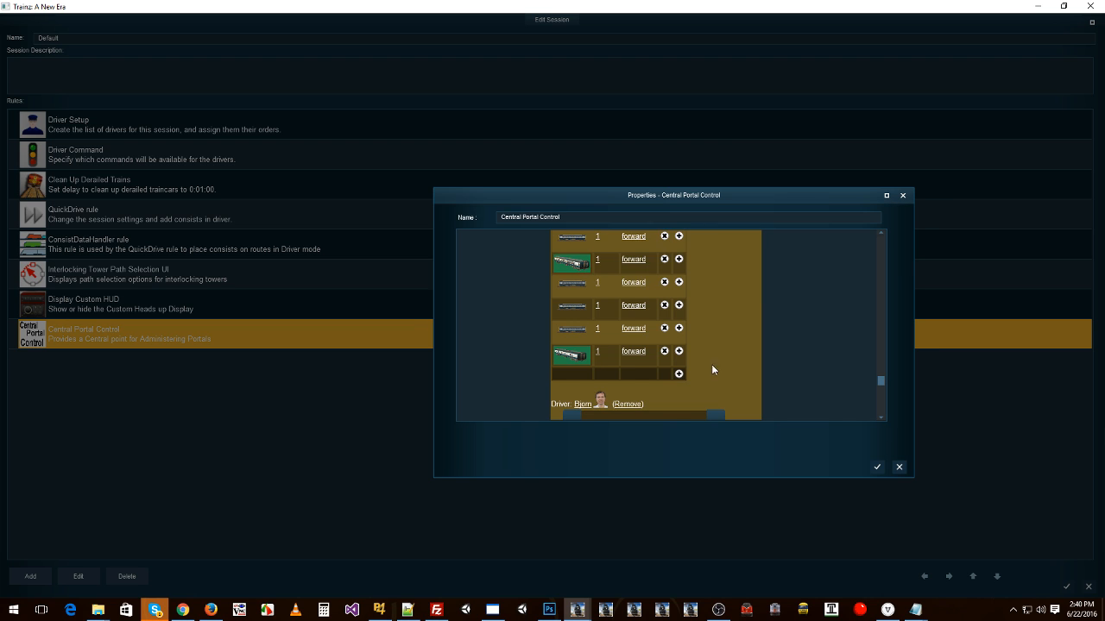
click(597, 376)
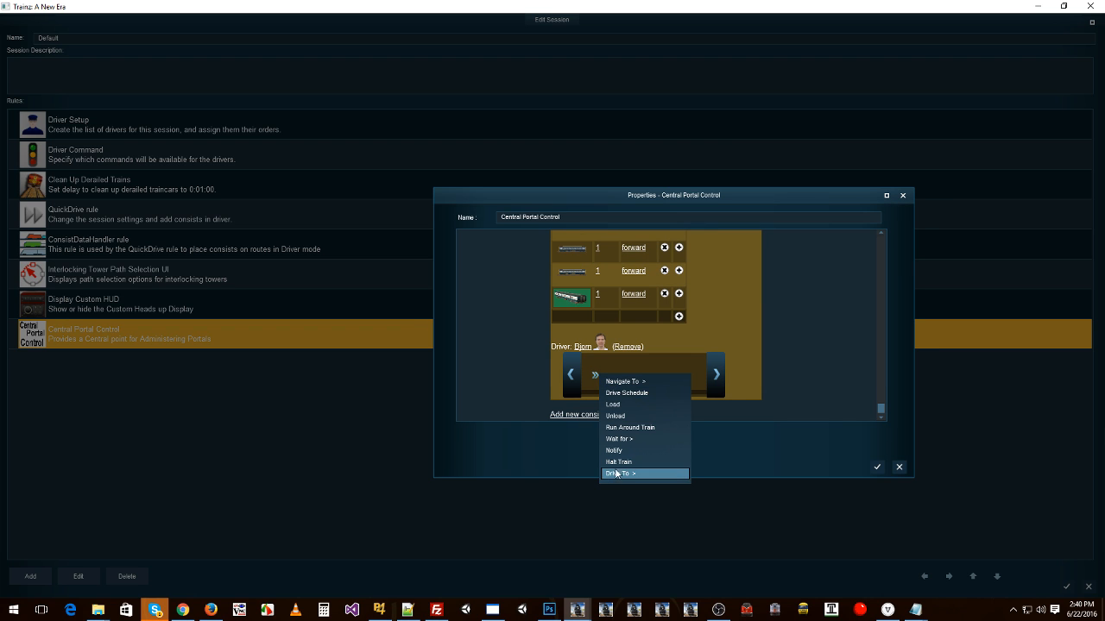
mouse_move(632, 386)
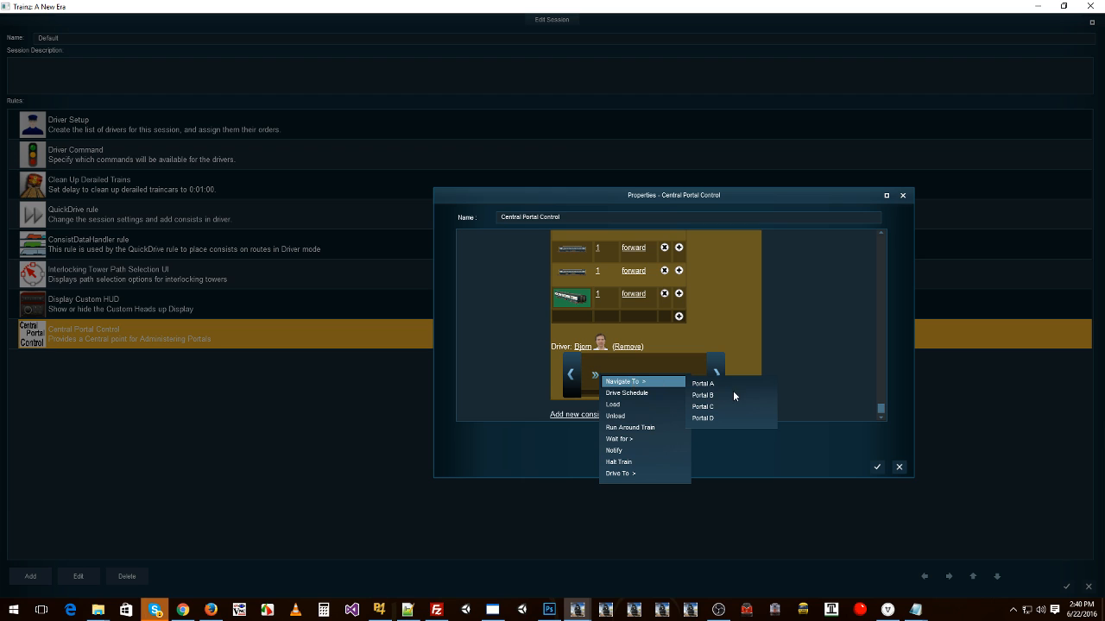
click(704, 418)
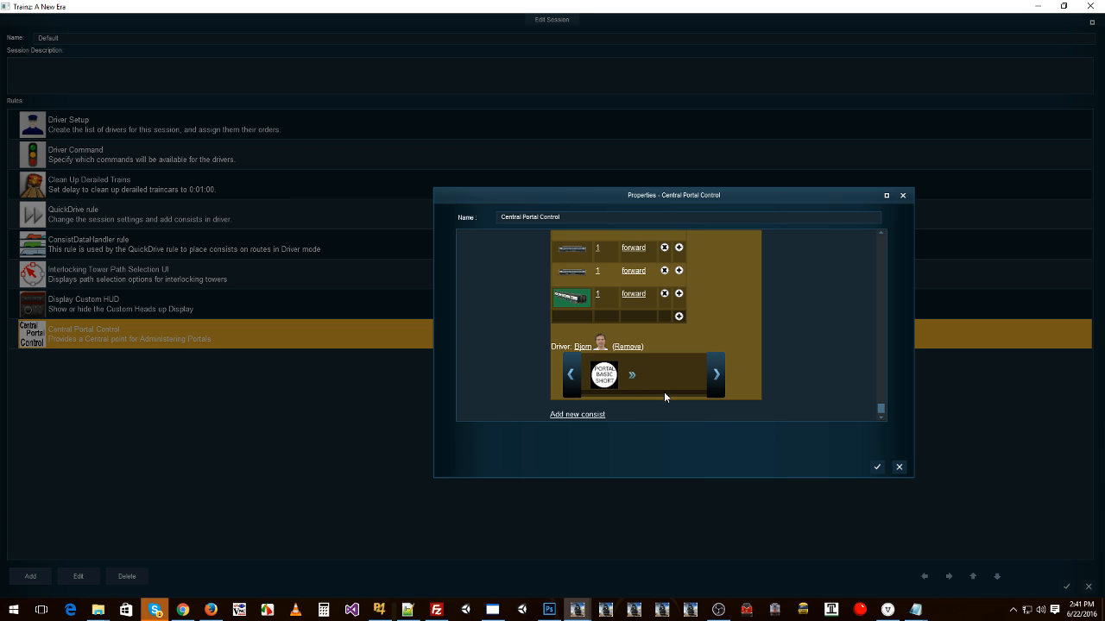
Step: Review Portal C's settings and the rule's general properties, then accept the Central Portal Control rule and the session edits
scroll(721, 336, up, 10)
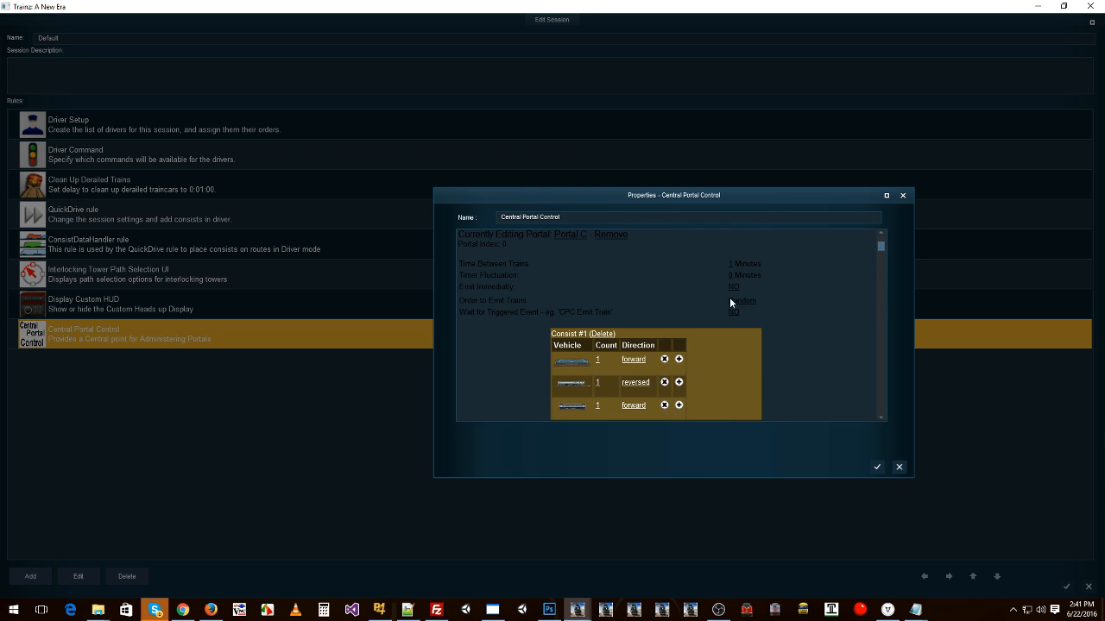
scroll(704, 330, up, 1)
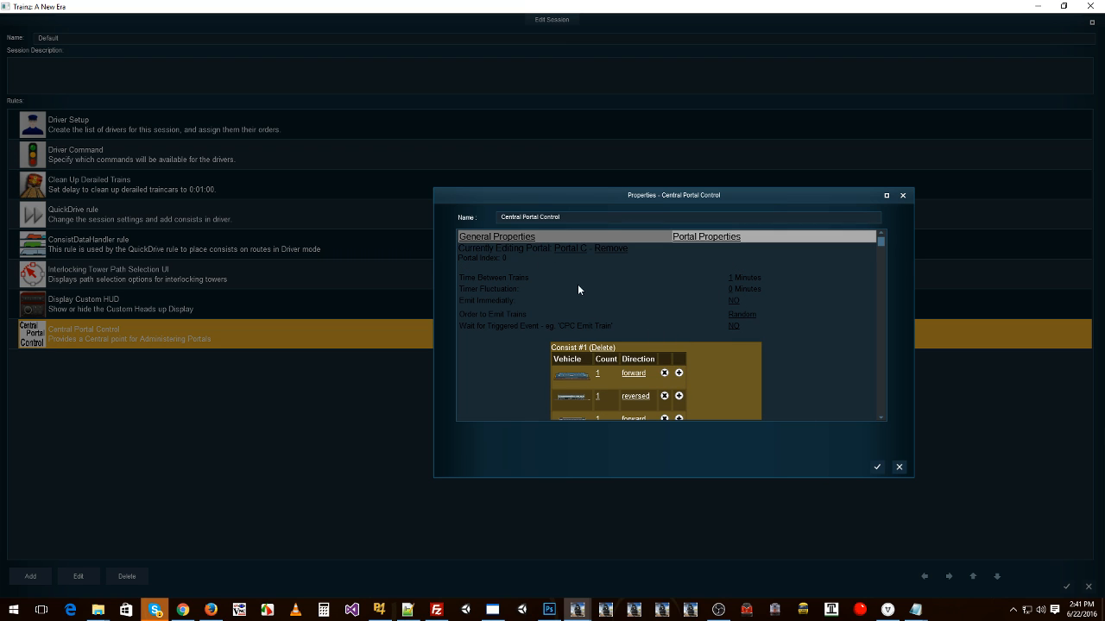
click(521, 238)
click(530, 358)
scroll(727, 285, down, 5)
scroll(736, 296, up, 5)
click(878, 468)
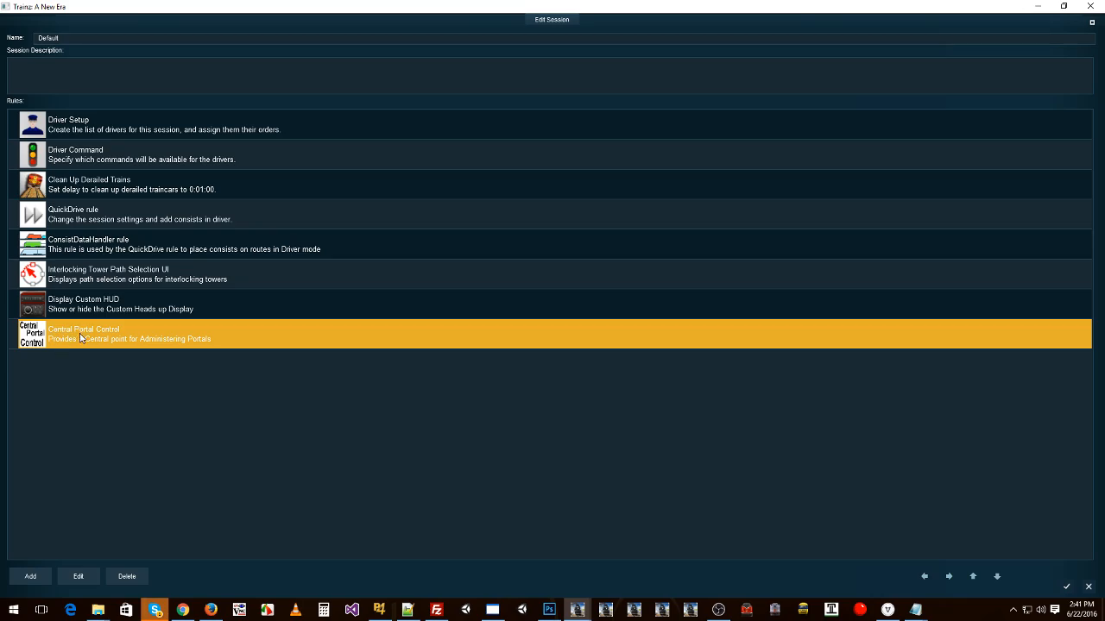
click(1066, 587)
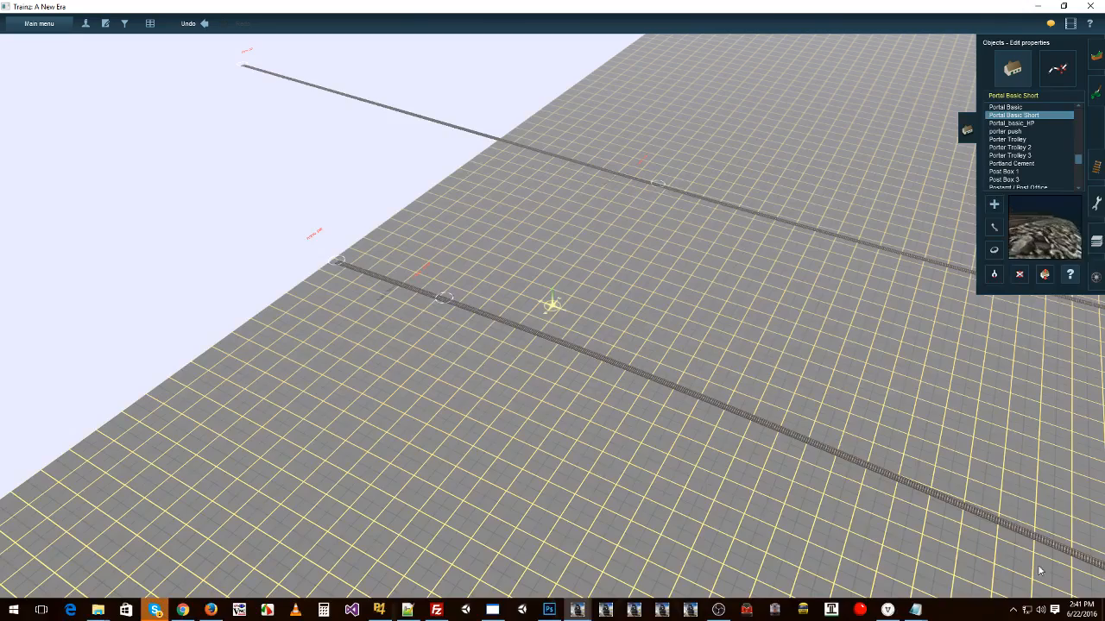
Step: Examine both track lines and the portals at their ends from several angles
right_click(826, 371)
key(Left)
right_click(873, 229)
right_click(768, 117)
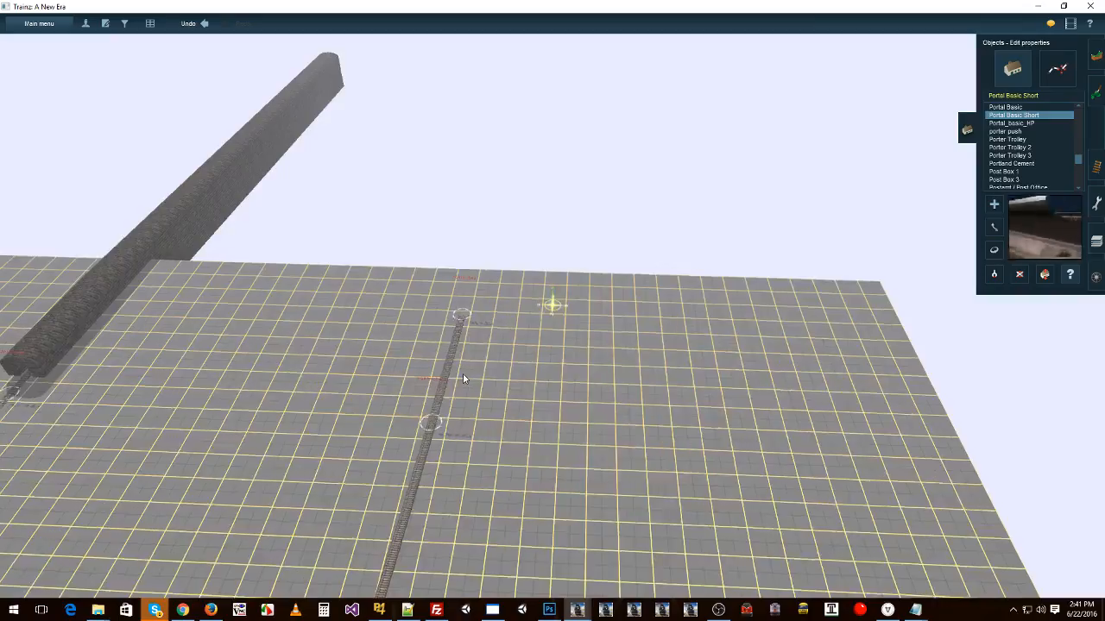
key(Left)
right_click(391, 348)
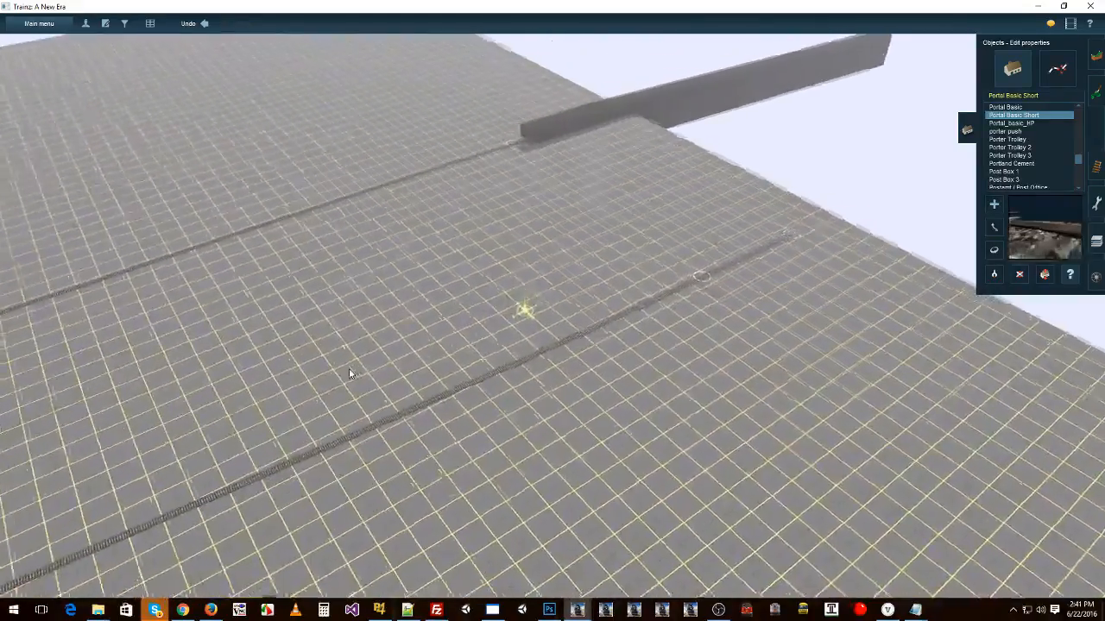
right_click(352, 369)
right_click(211, 371)
key(Left)
right_click(759, 406)
key(Right)
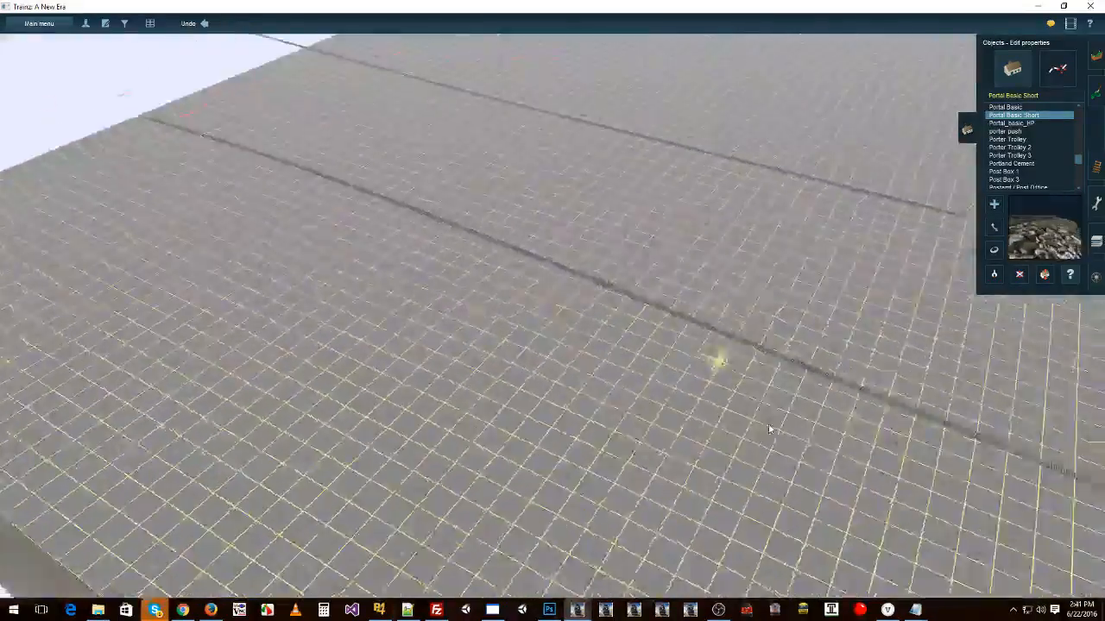
scroll(675, 259, down, 5)
right_drag(521, 257, 496, 274)
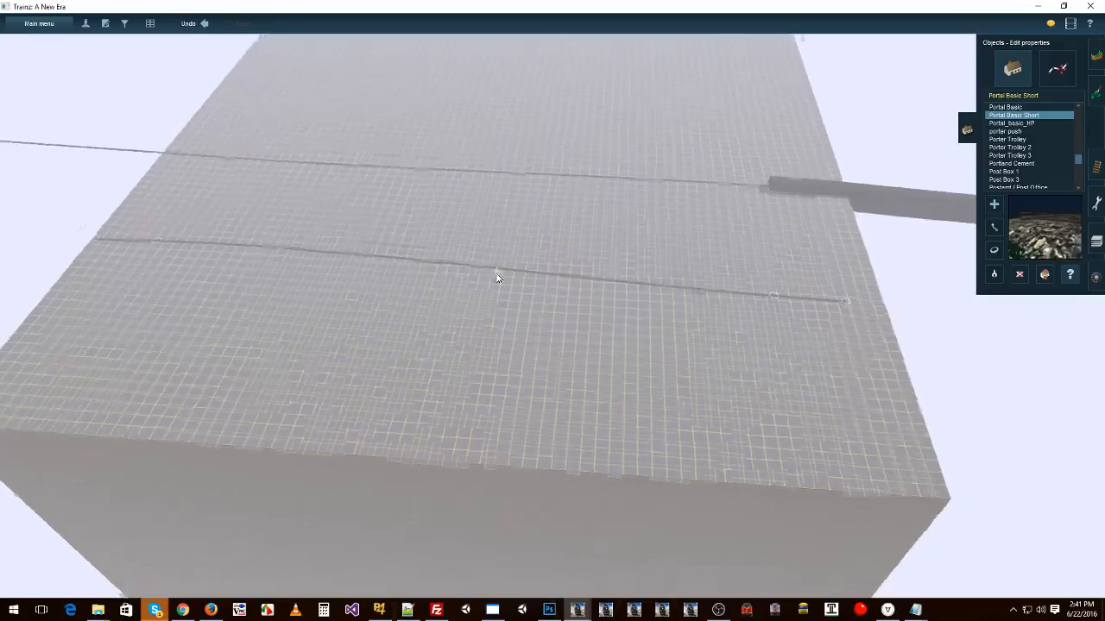
right_click(496, 274)
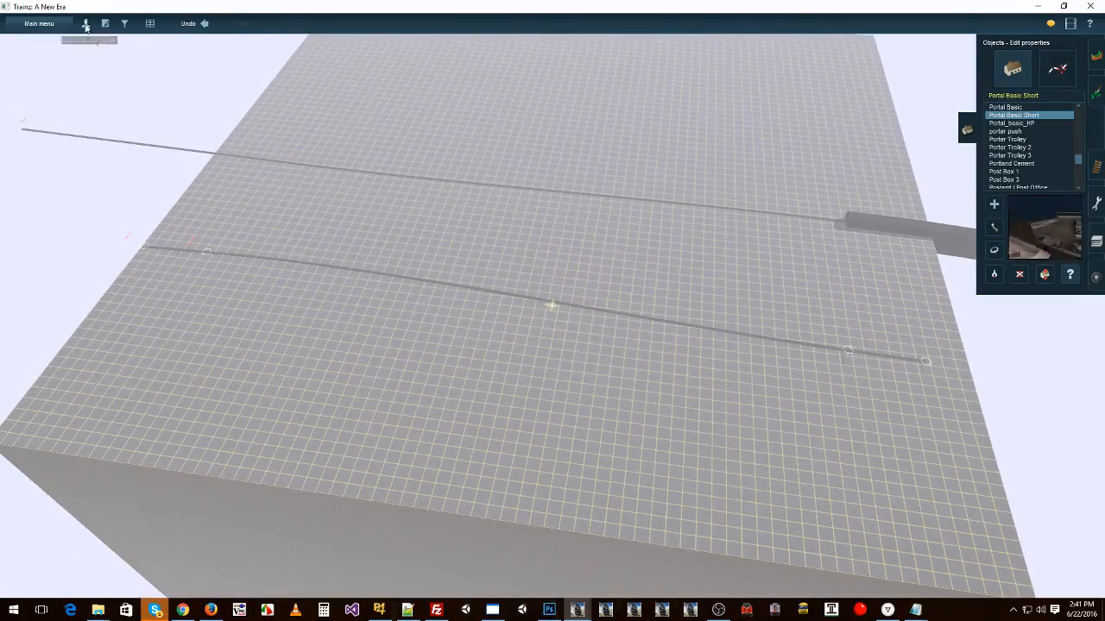
Step: Save by overwriting the existing route and session, start driving the session, and accept the QuickDrive settings
click(87, 22)
click(595, 316)
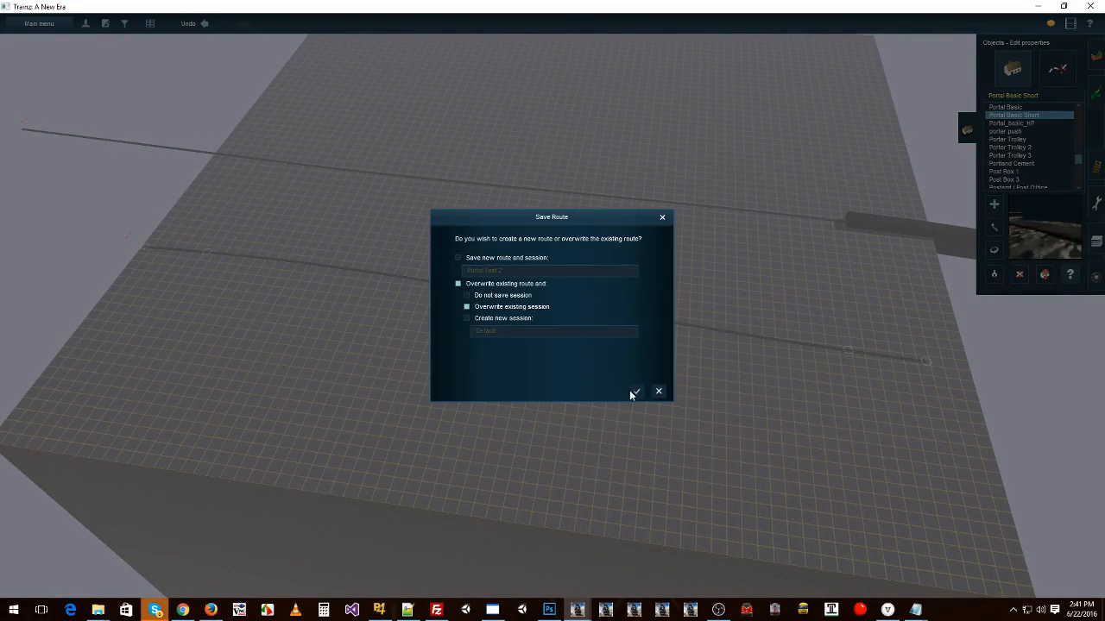
click(636, 390)
click(588, 304)
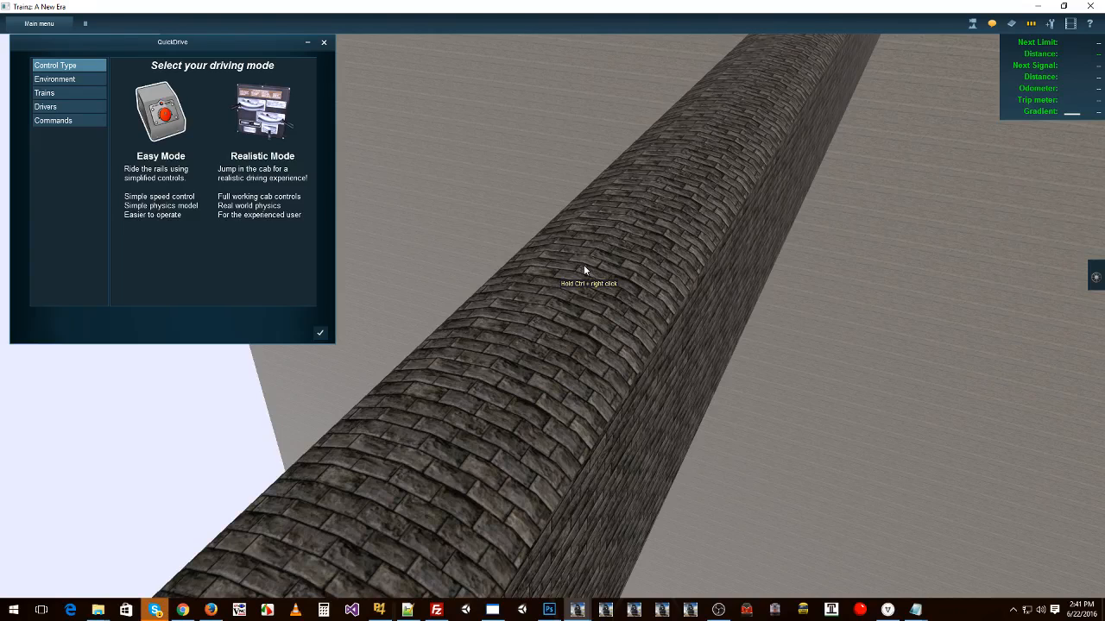
click(320, 332)
Step: Examine the train traffic between Portals A and B and between Portals C and D from the overhead map view
mouse_move(679, 97)
right_down()
mouse_move(632, 77)
mouse_move(506, 169)
right_up()
scroll(572, 198, down, 5)
scroll(572, 199, down, 10)
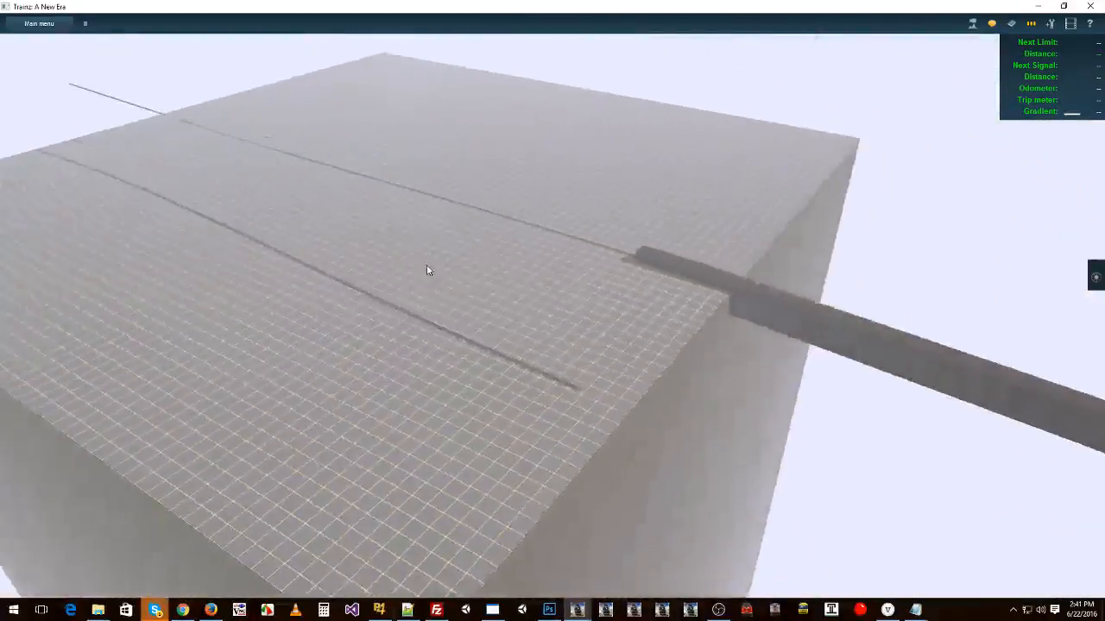
scroll(449, 369, up, 3)
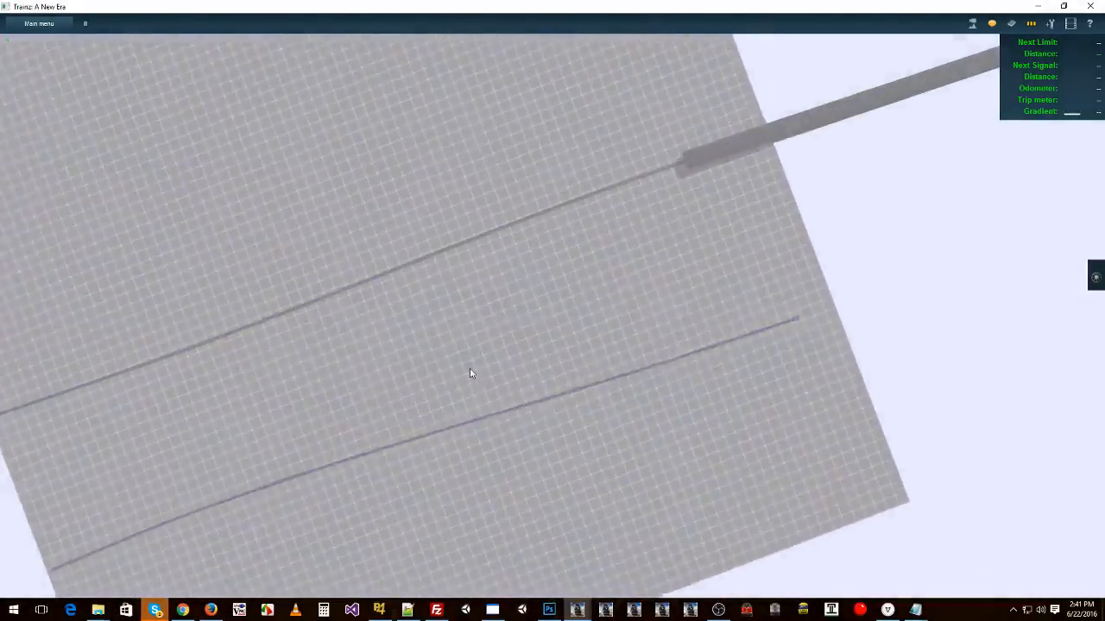
scroll(468, 368, down, 2)
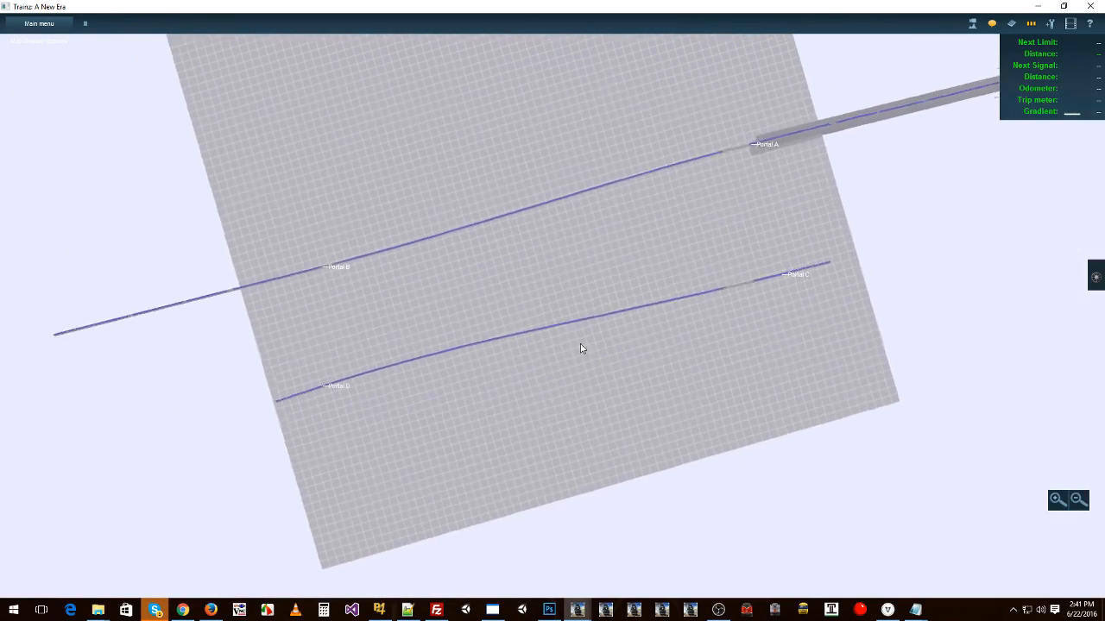
right_drag(581, 348, 612, 319)
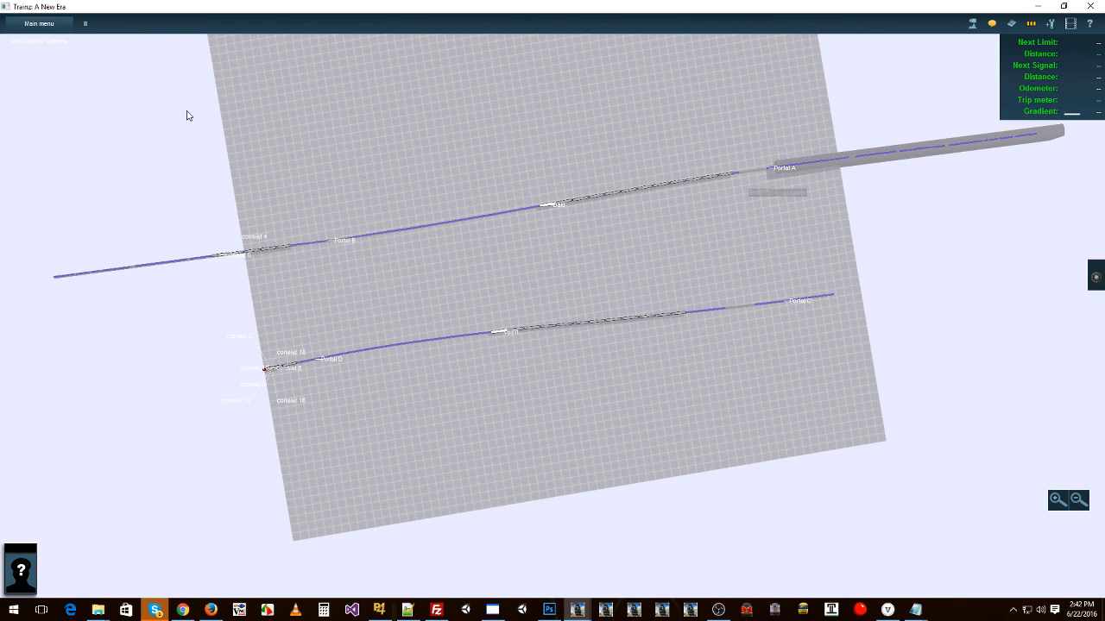
Step: Exit Driver without saving the current session
click(57, 28)
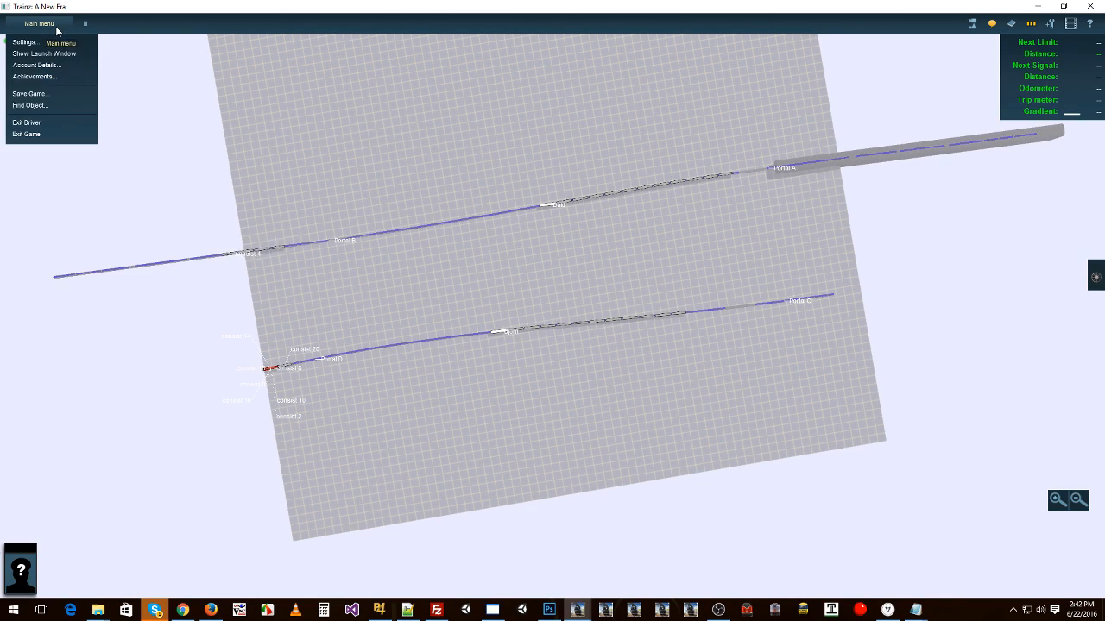
click(38, 125)
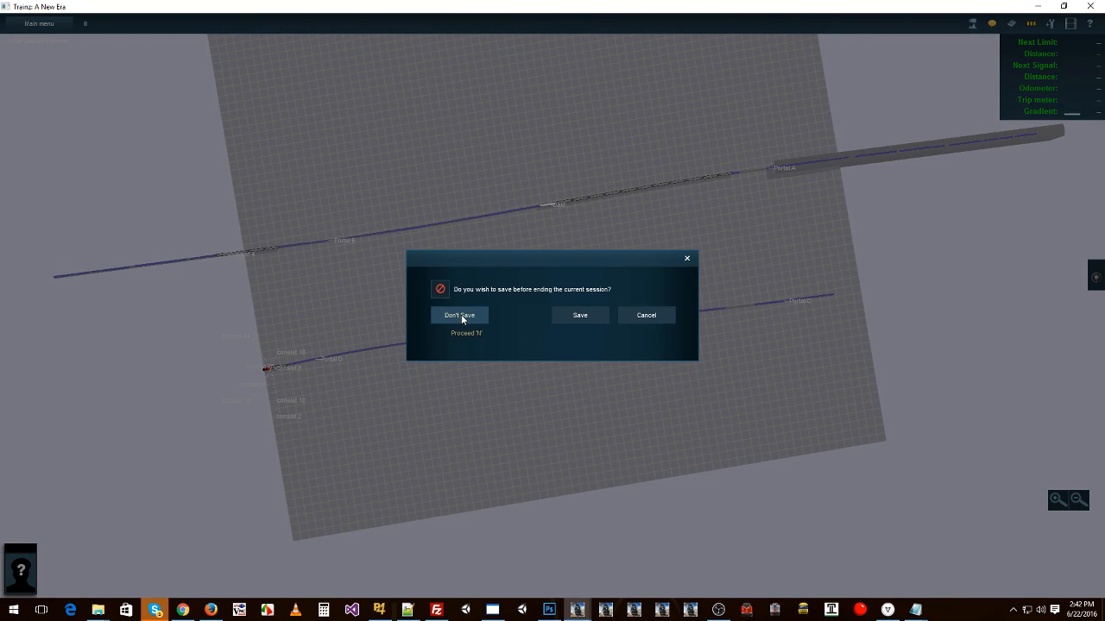
click(459, 316)
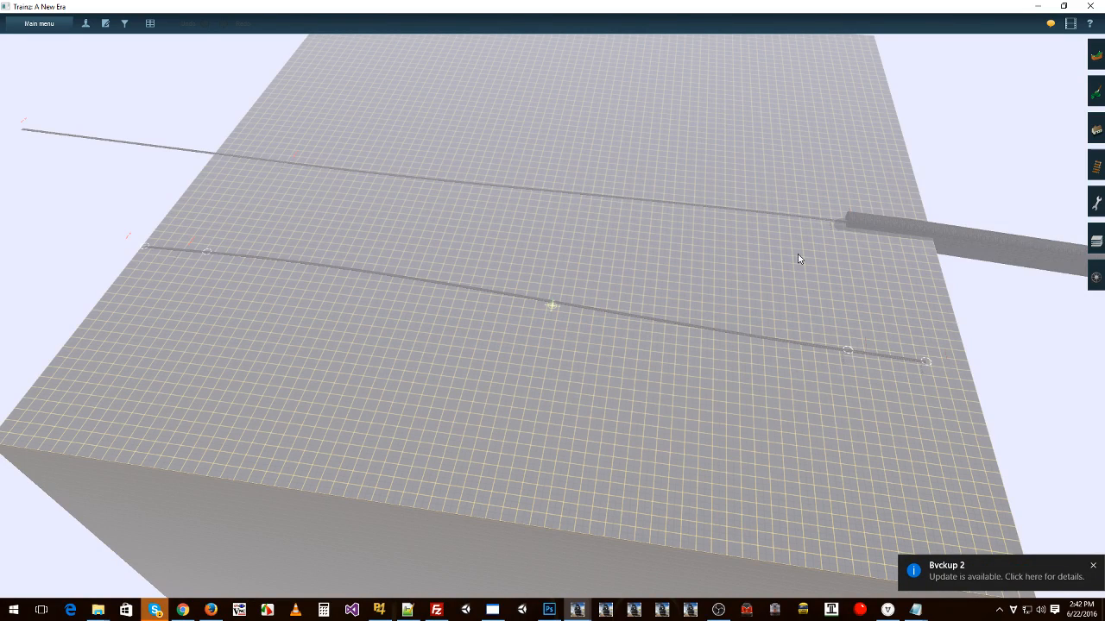
Step: Reopen Portal C's properties in the session's Central Portal Control rule and set Wait for Triggered Event to YES
mouse_move(600, 306)
right_down()
mouse_move(552, 303)
mouse_move(661, 313)
mouse_move(498, 207)
right_up()
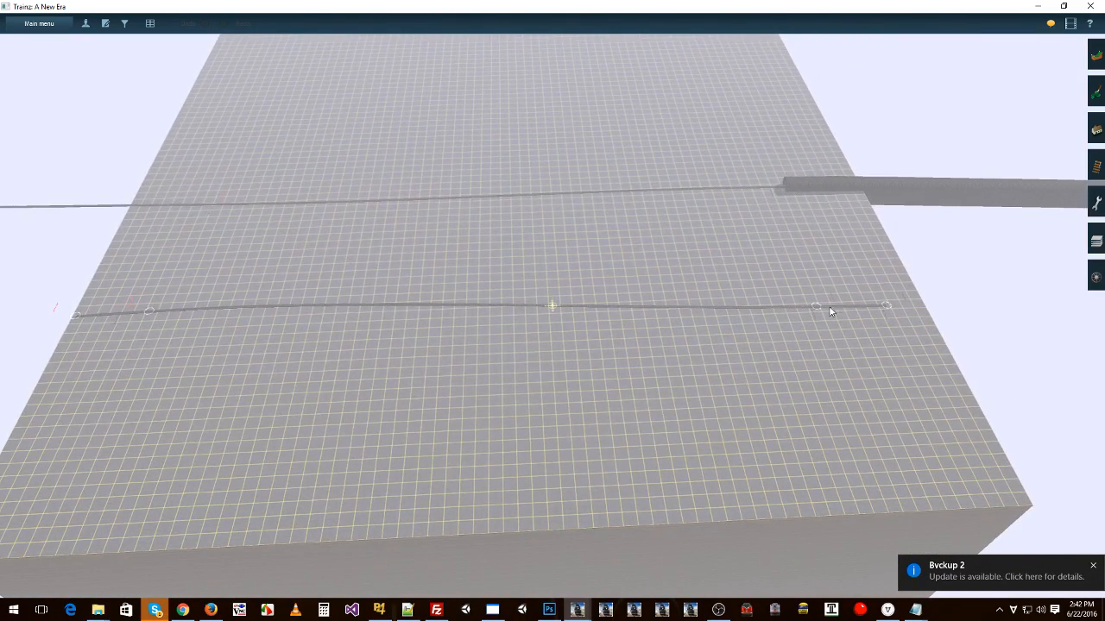
right_drag(831, 310, 97, 40)
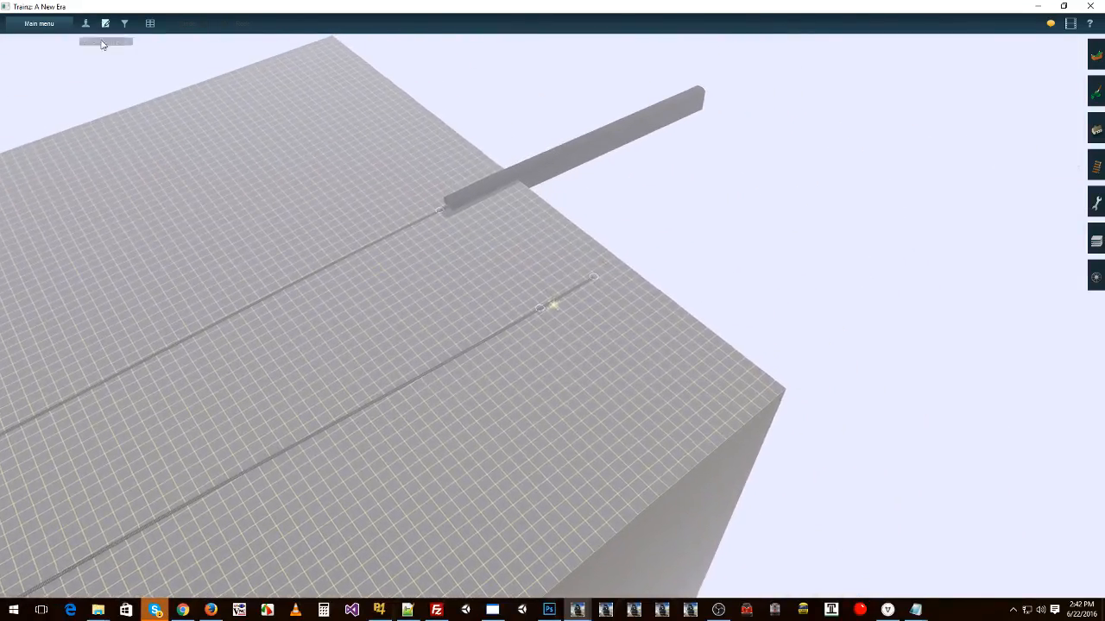
click(104, 24)
click(88, 336)
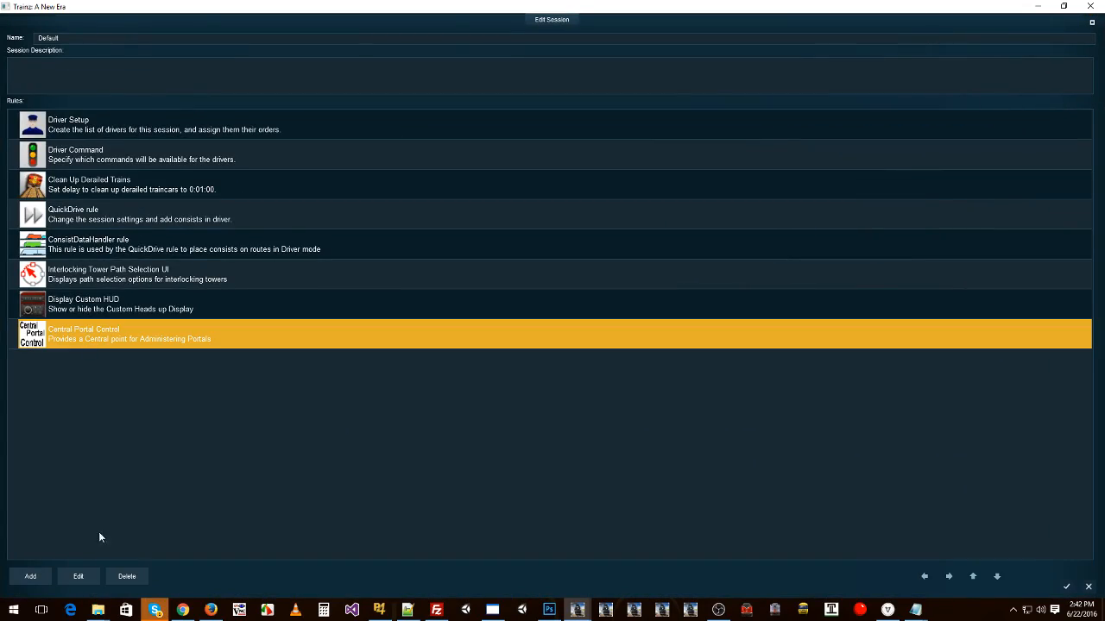
click(79, 575)
click(522, 359)
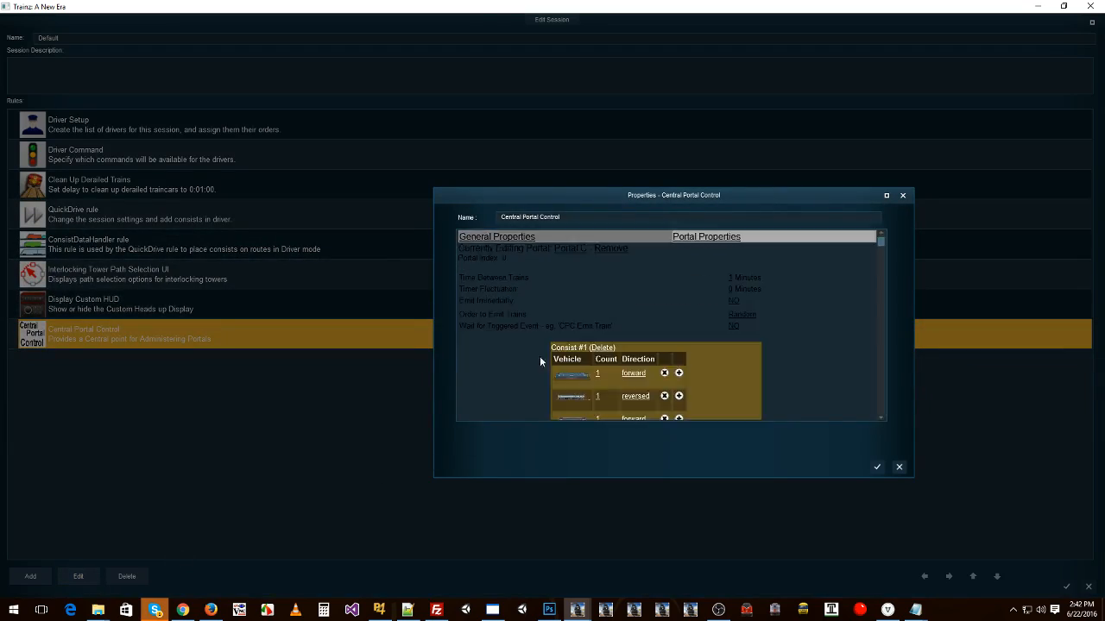
scroll(723, 292, down, 1)
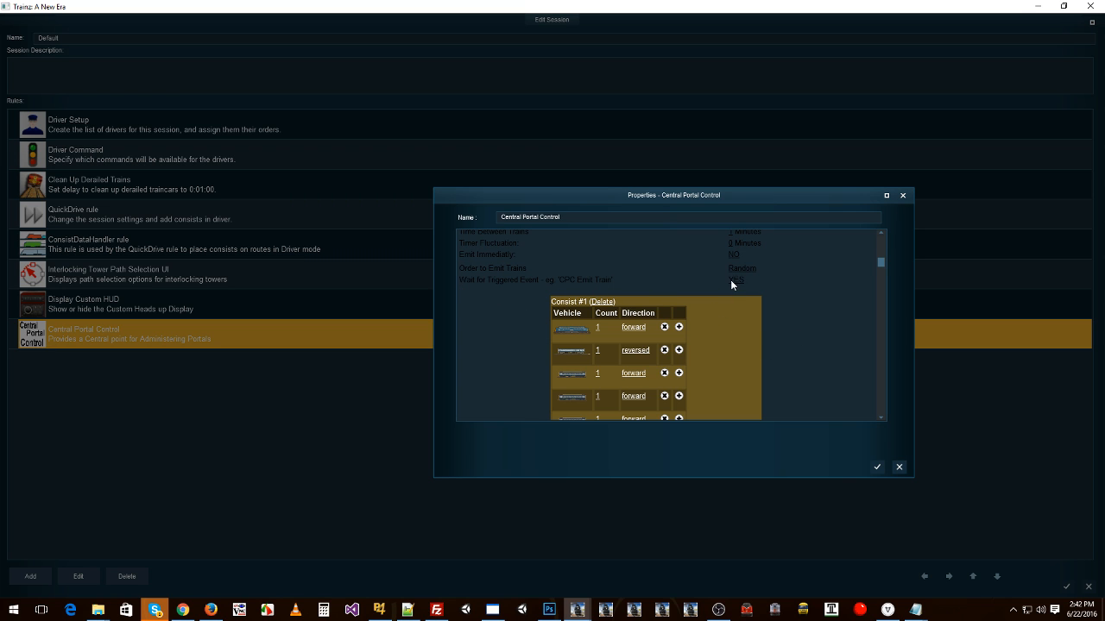
Step: Confirm the Central Portal Control properties and accept the session edits without adding another rule
click(876, 467)
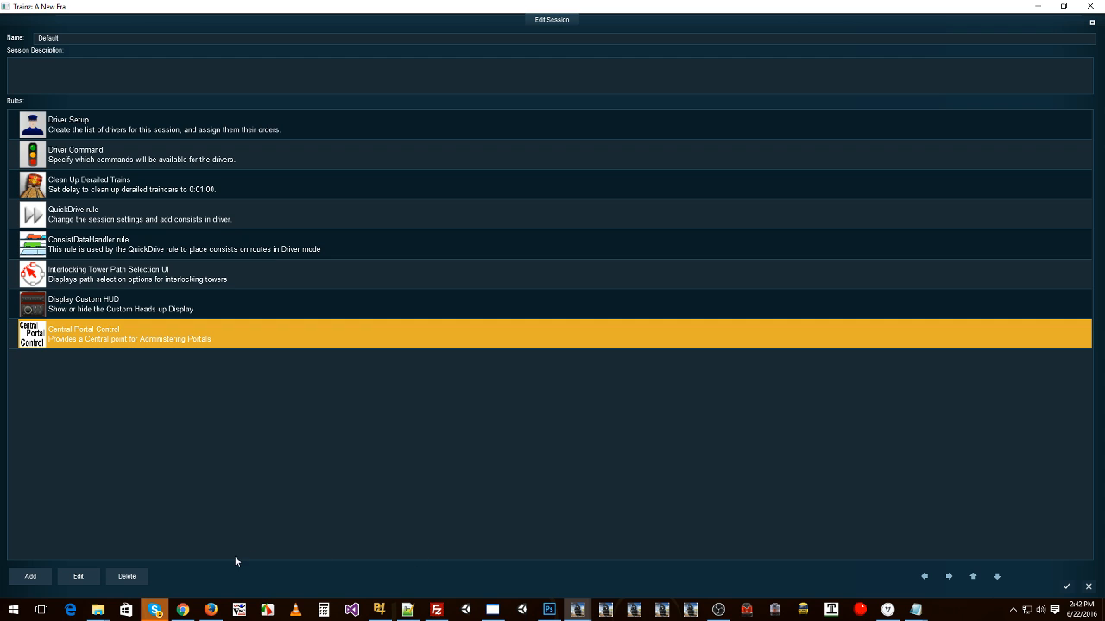
click(50, 578)
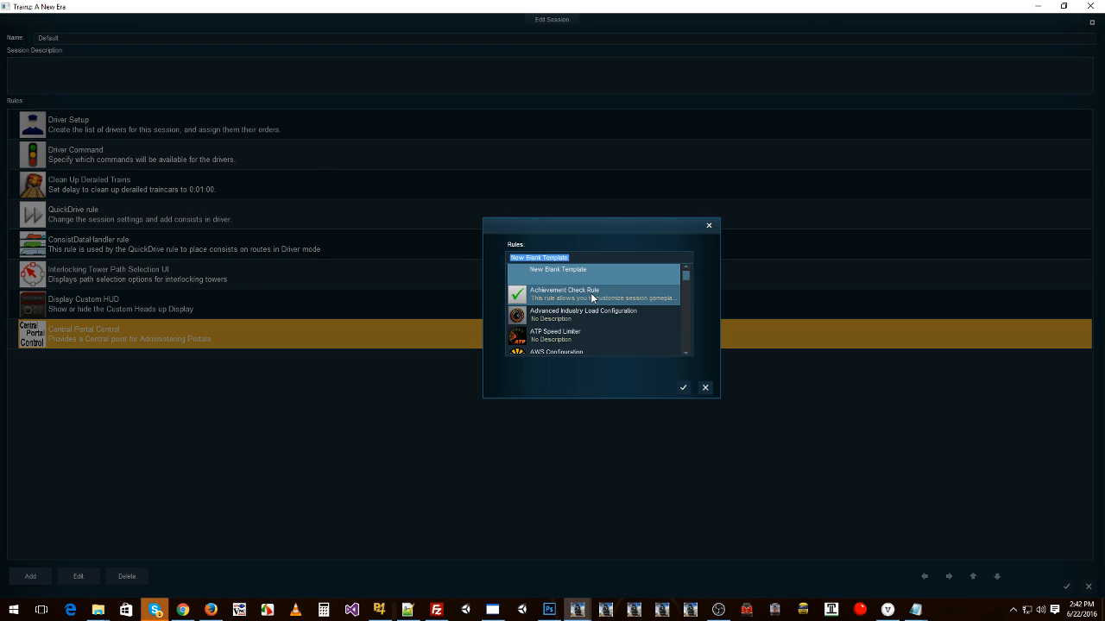
click(705, 387)
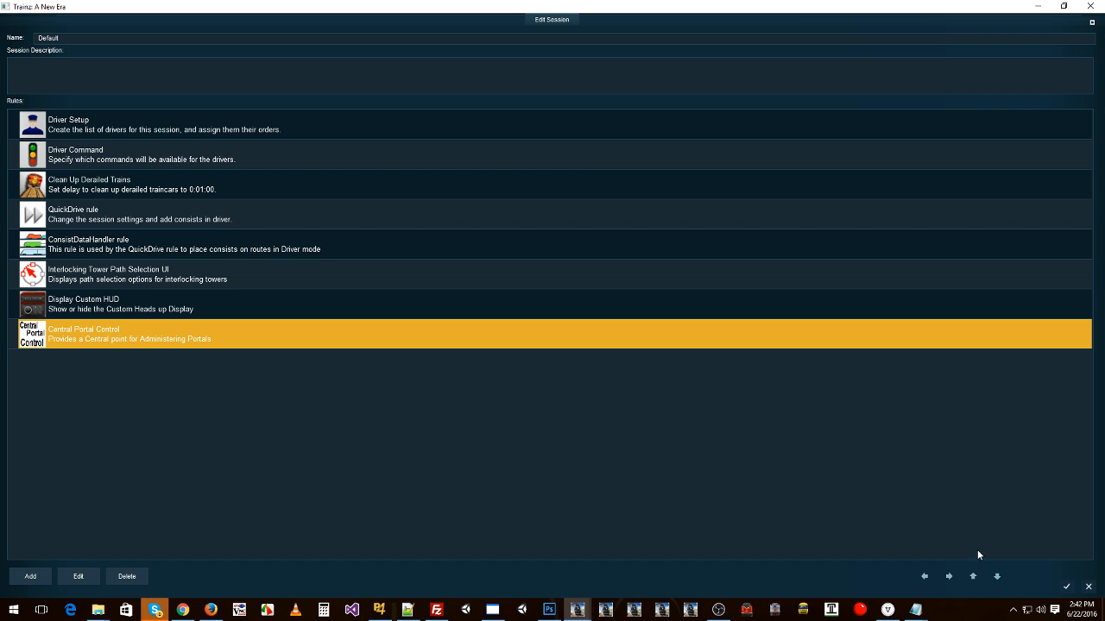
click(1066, 586)
Step: Place a Trigger trackmark near the middle of the track that runs into the long tunnel portal
right_drag(190, 317, 570, 231)
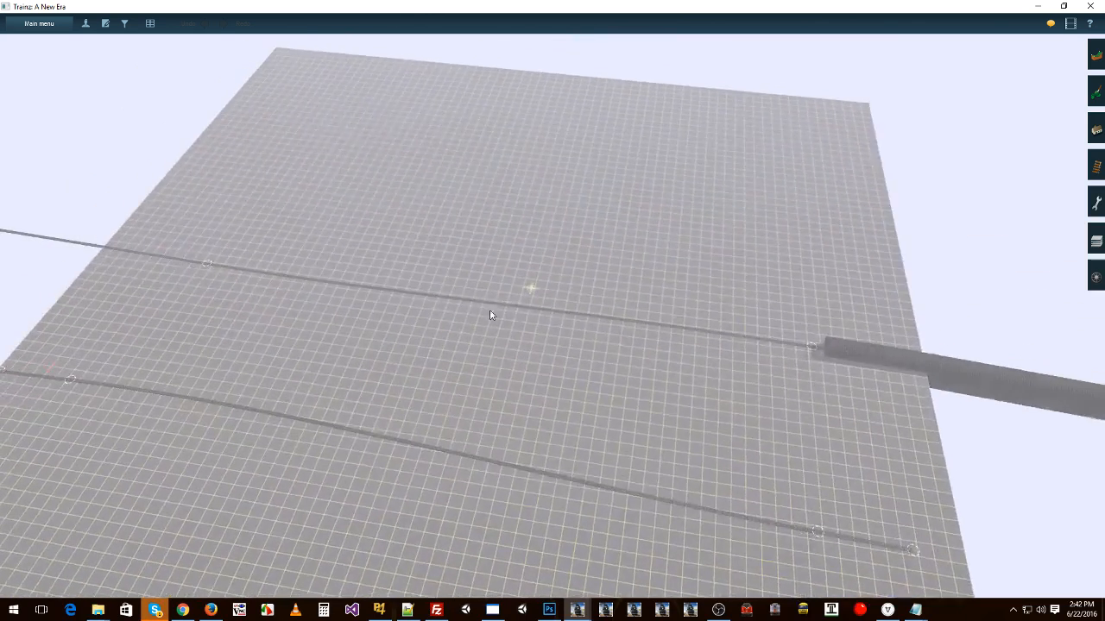
right_click(496, 314)
scroll(497, 315, up, 8)
click(1096, 131)
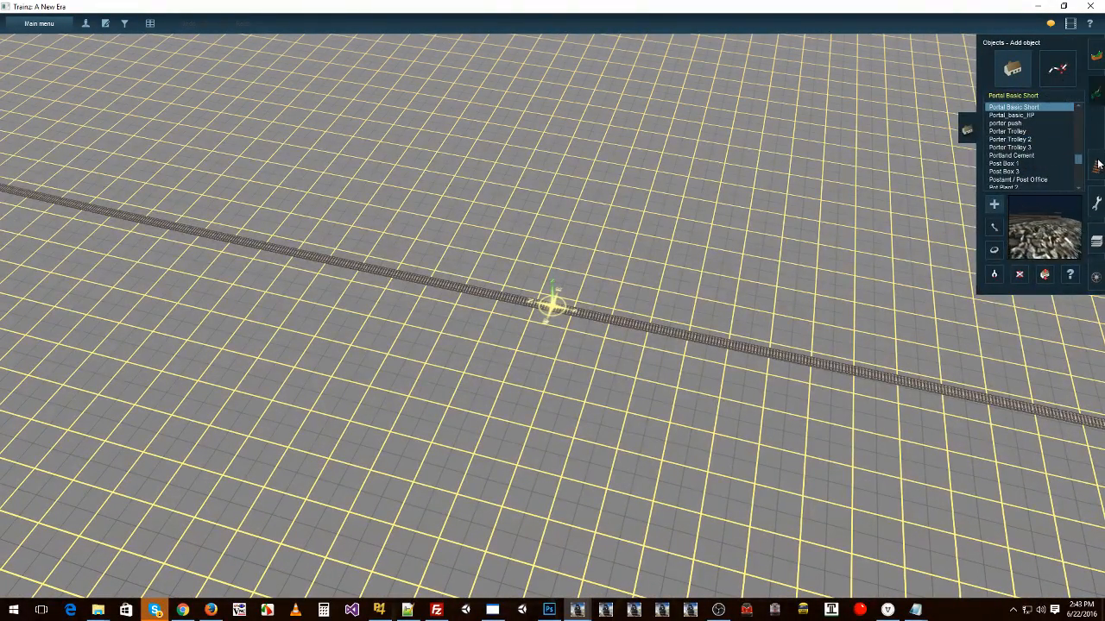
click(1096, 92)
click(1066, 63)
click(1031, 105)
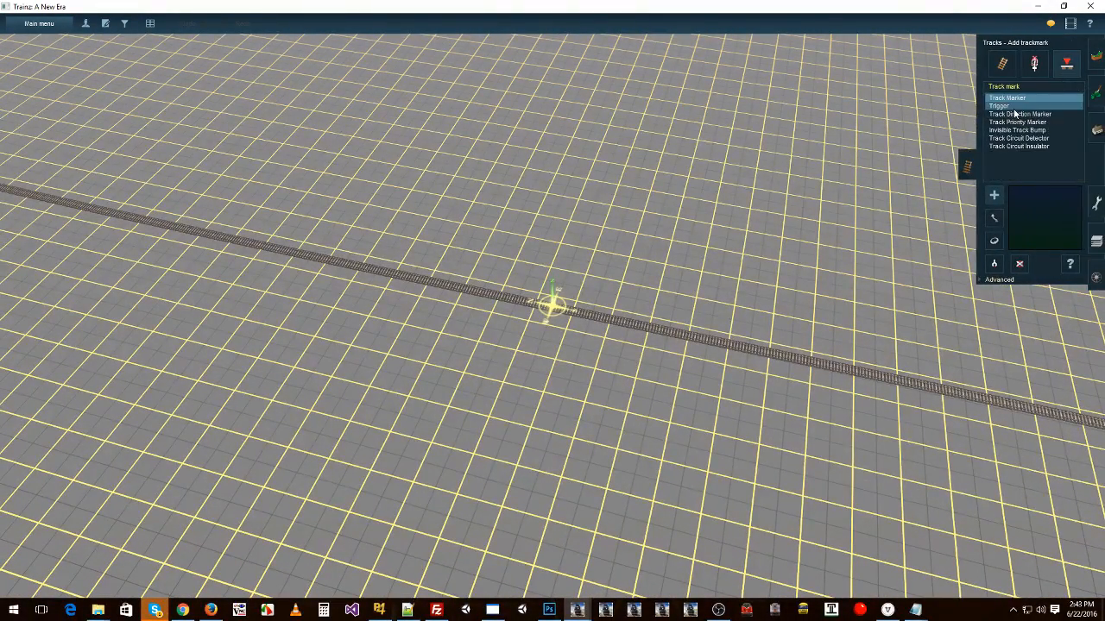
click(550, 310)
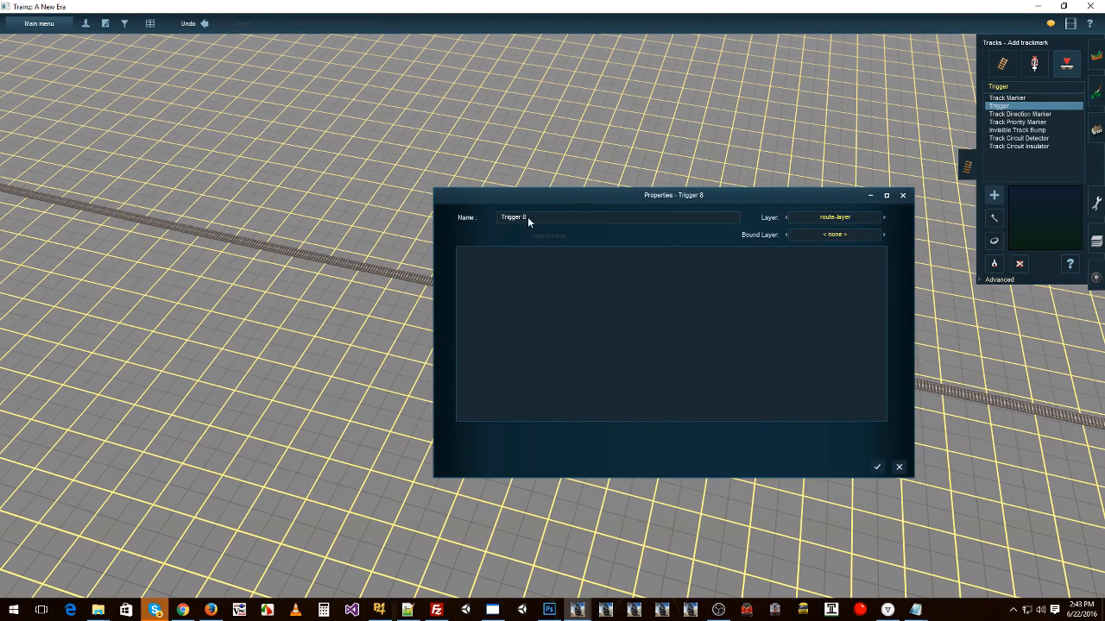
Step: Rename the new trigger as Trigger A and confirm its properties
drag(529, 219, 423, 230)
text(Trigger A)
click(876, 467)
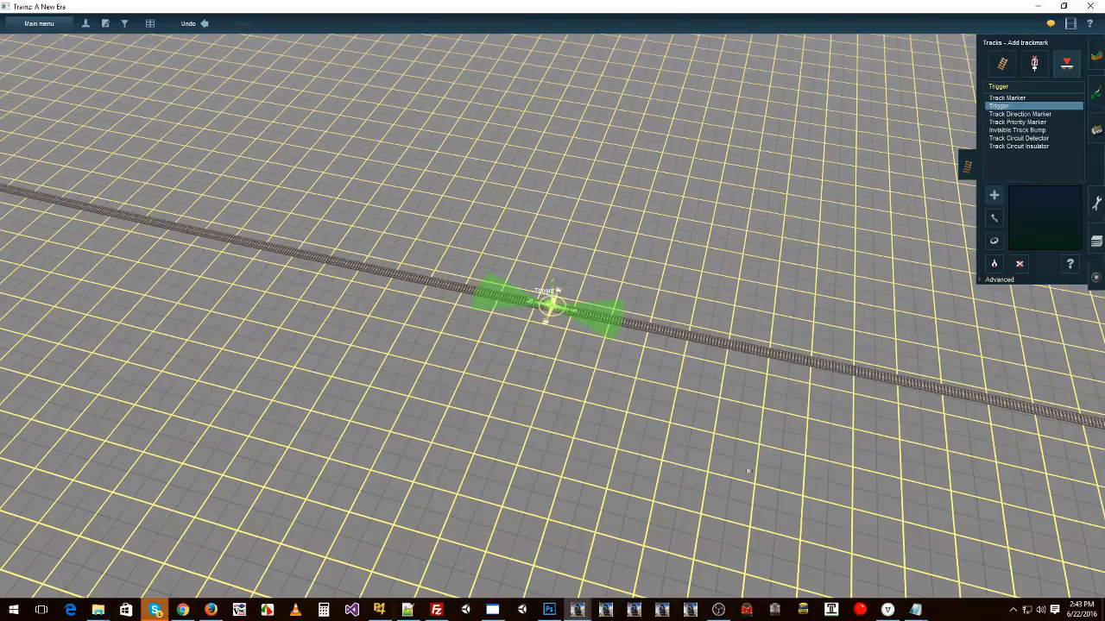
Step: Add the CPC: Emit Train On Trigger rule to the session below Central Portal Control
scroll(592, 459, up, 3)
right_drag(592, 459, 424, 279)
right_drag(456, 234, 508, 320)
scroll(508, 320, down, 4)
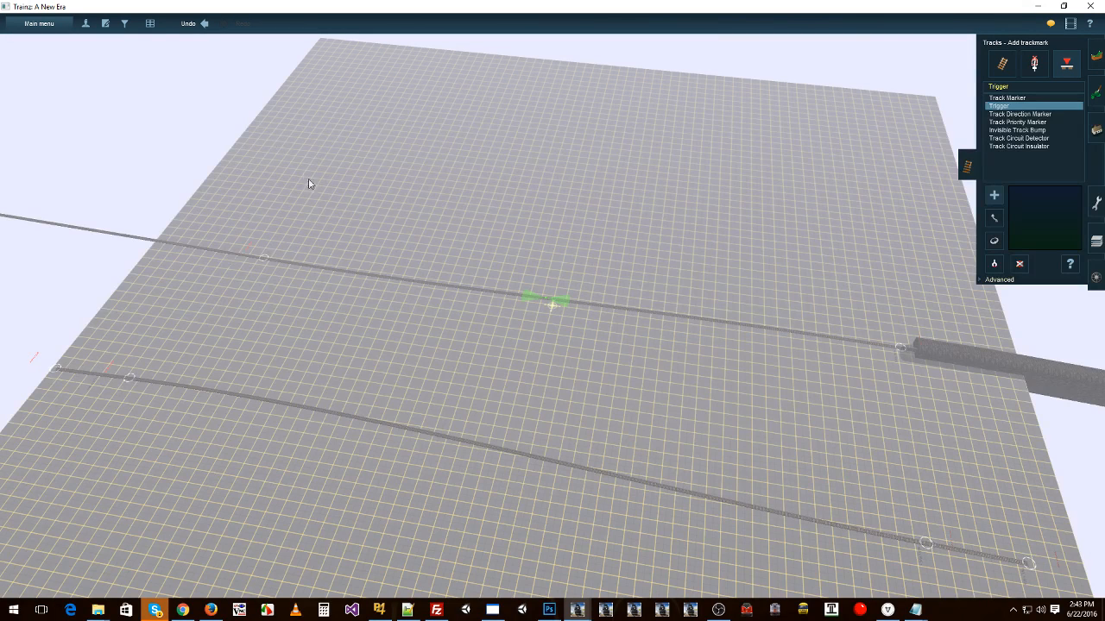
click(106, 24)
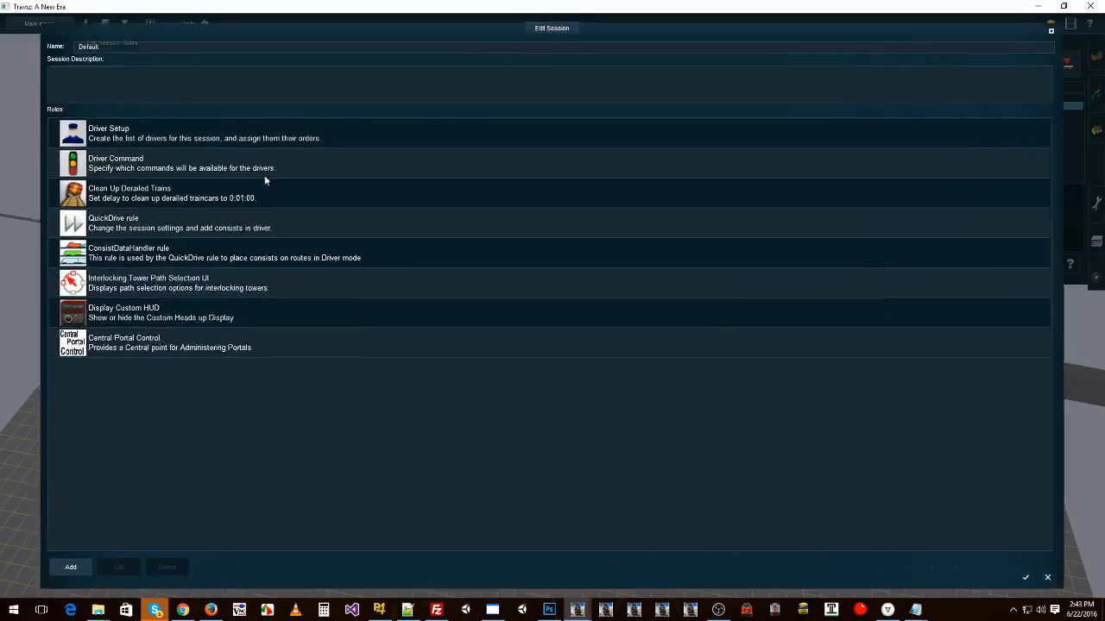
click(116, 345)
click(30, 576)
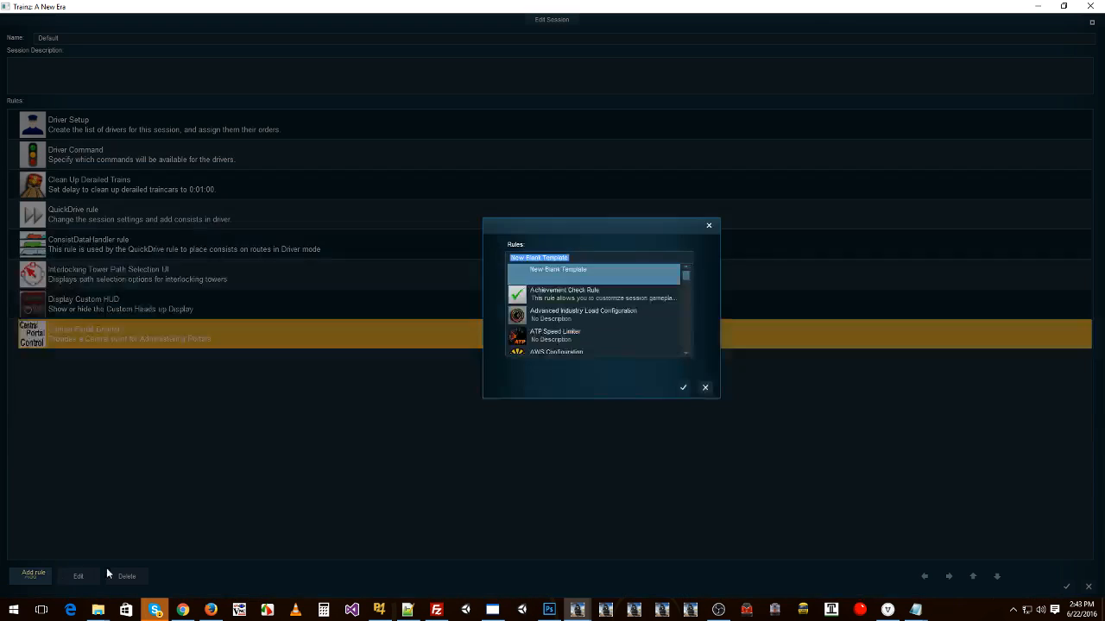
text(cpc)
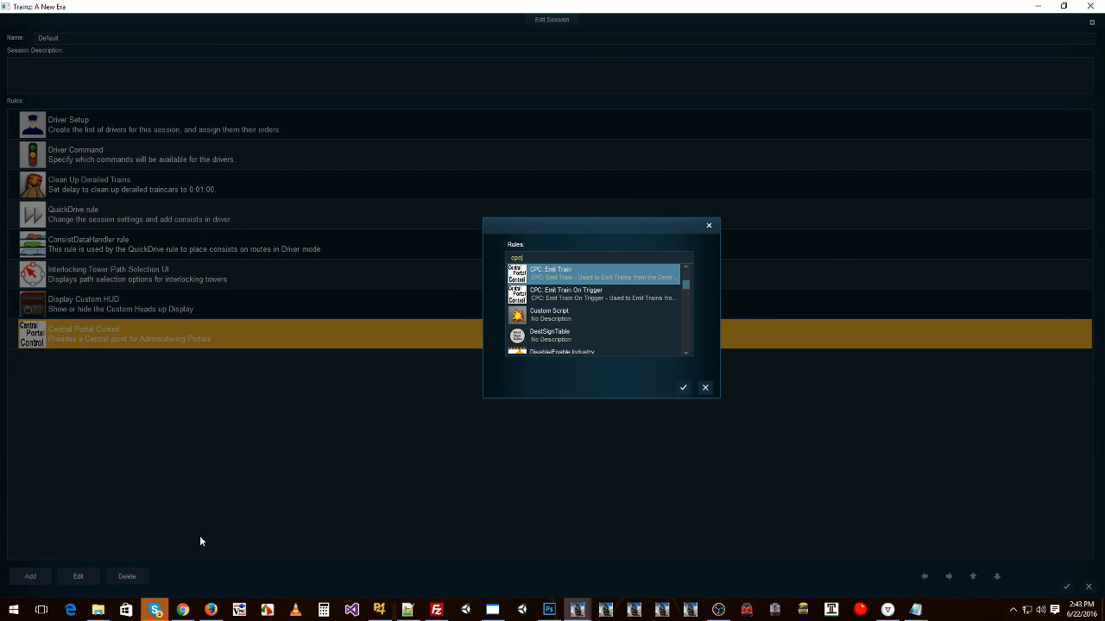
click(561, 298)
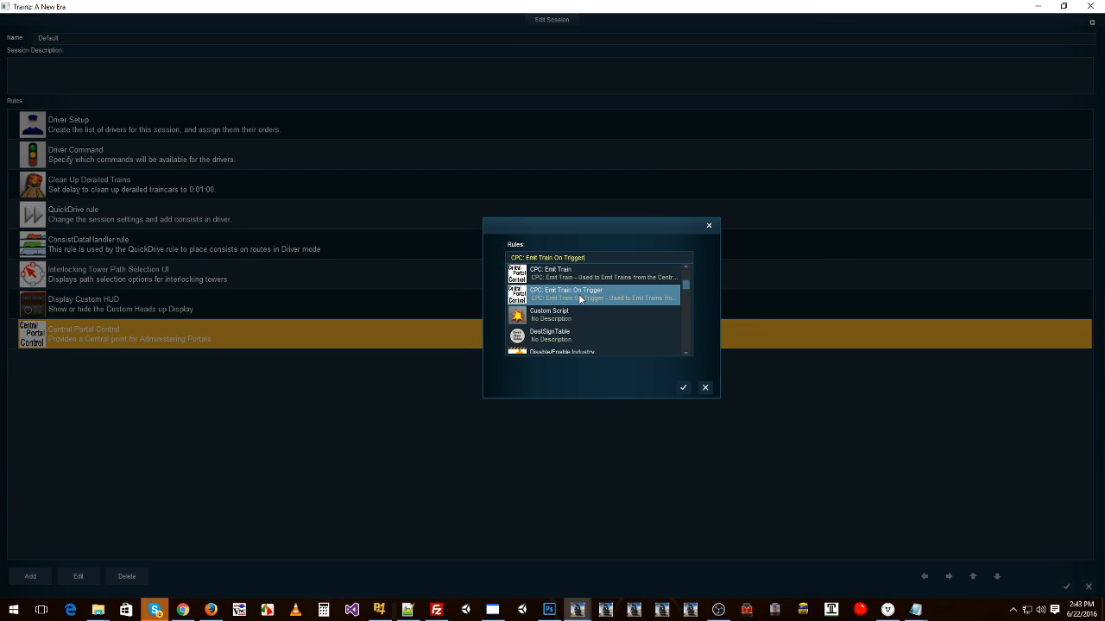
click(683, 387)
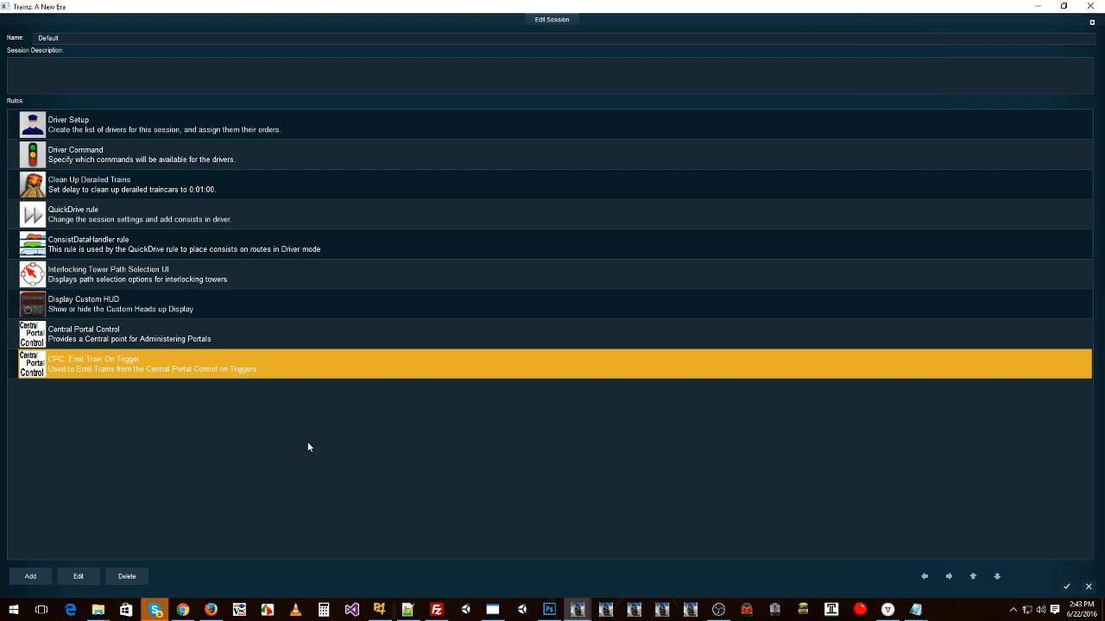
Step: Compare the Portal Index setting of CPC: Emit Train On Trigger with Portal C's index in Central Portal Control
click(90, 579)
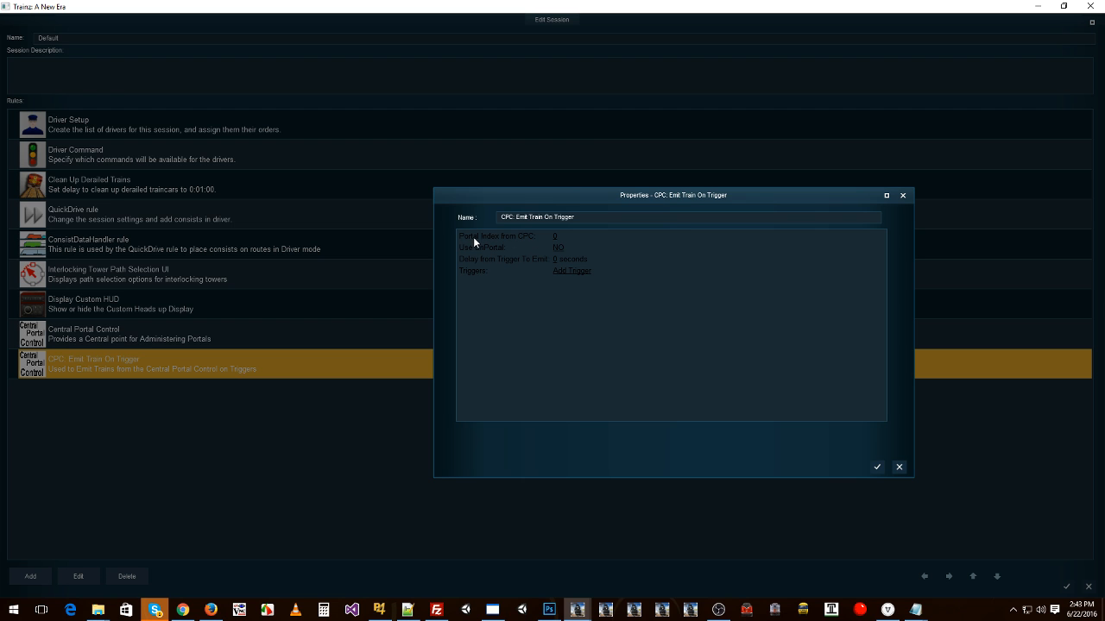
click(876, 467)
click(170, 343)
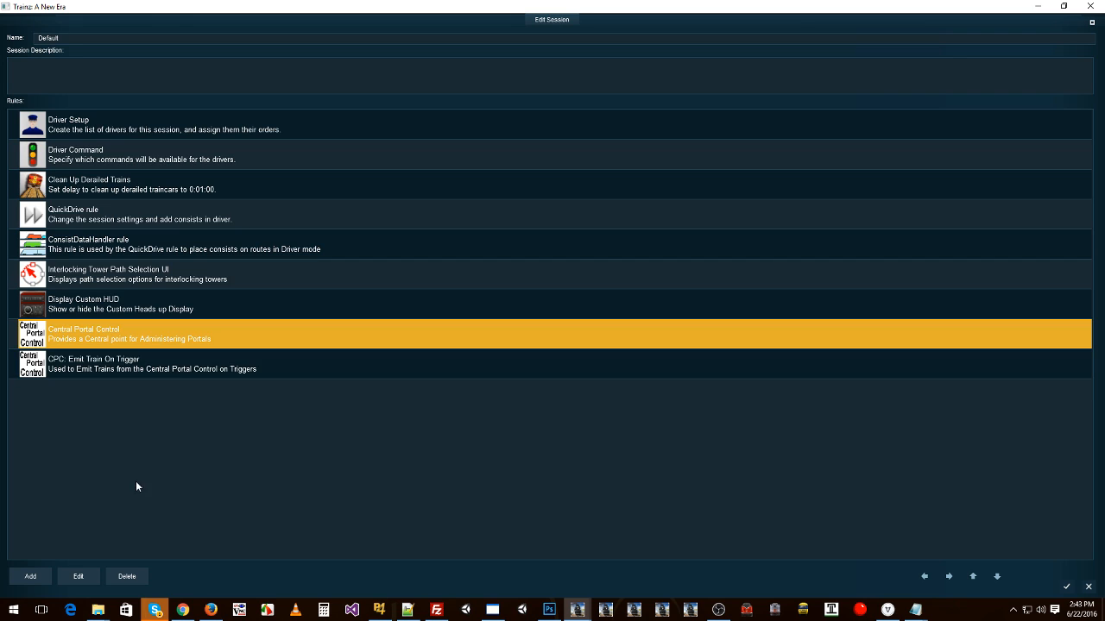
click(78, 576)
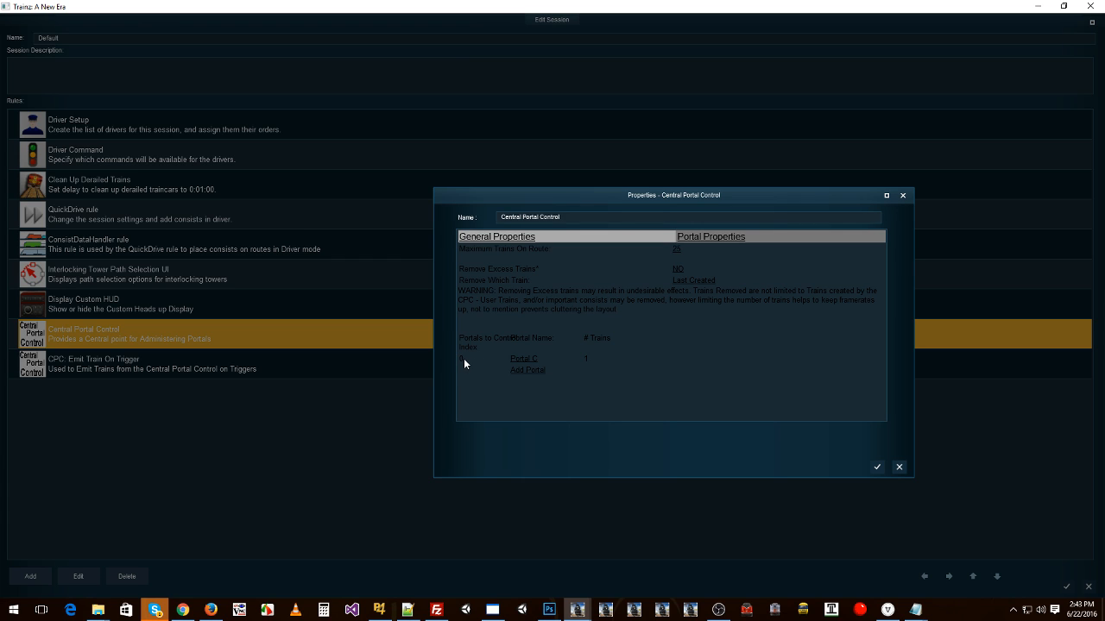
click(878, 468)
Step: Add Trigger A to the triggers of the CPC: Emit Train On Trigger rule and confirm its properties
click(184, 370)
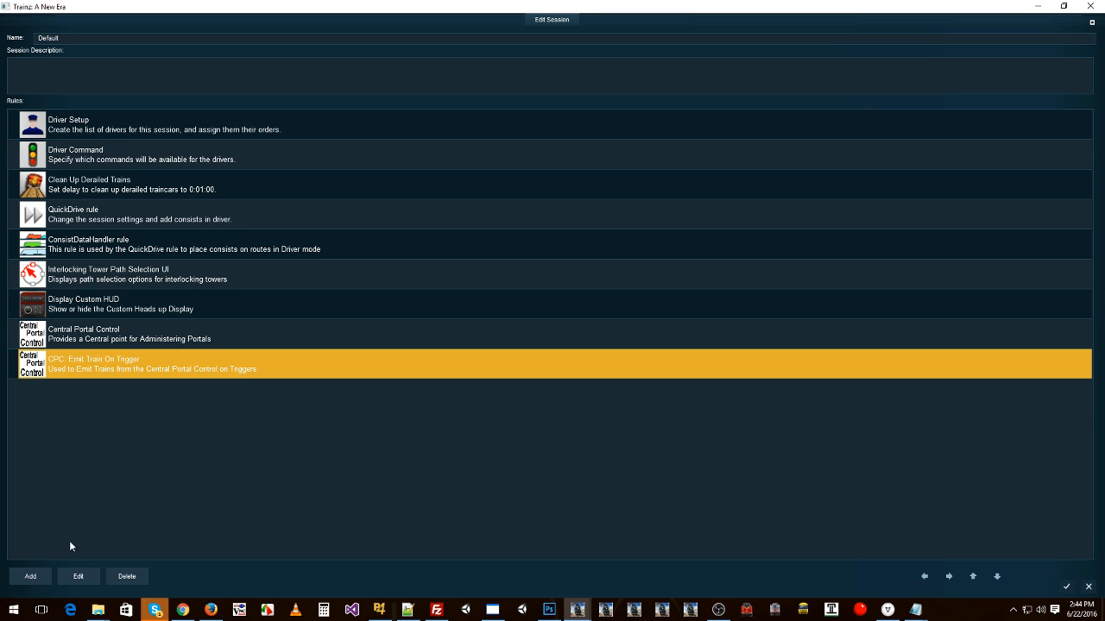
click(71, 574)
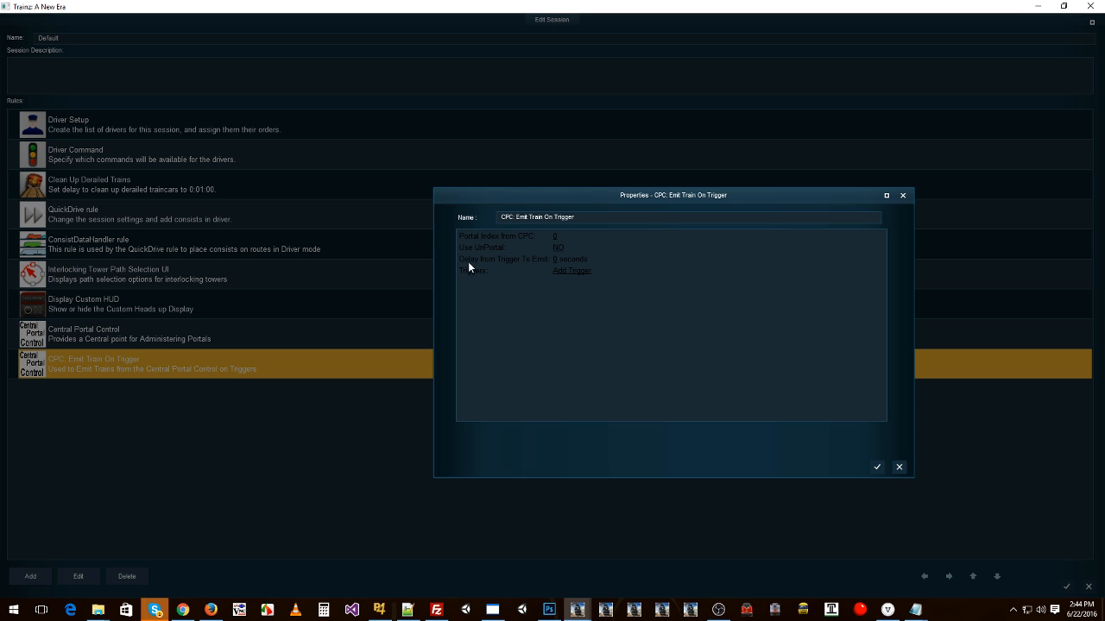
click(561, 271)
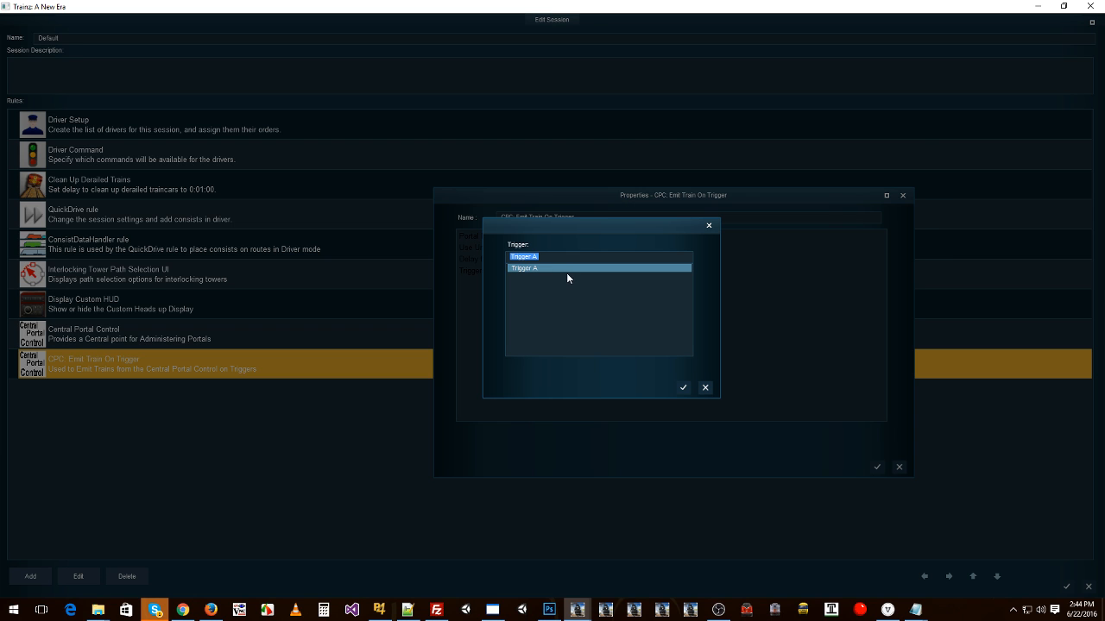
click(684, 388)
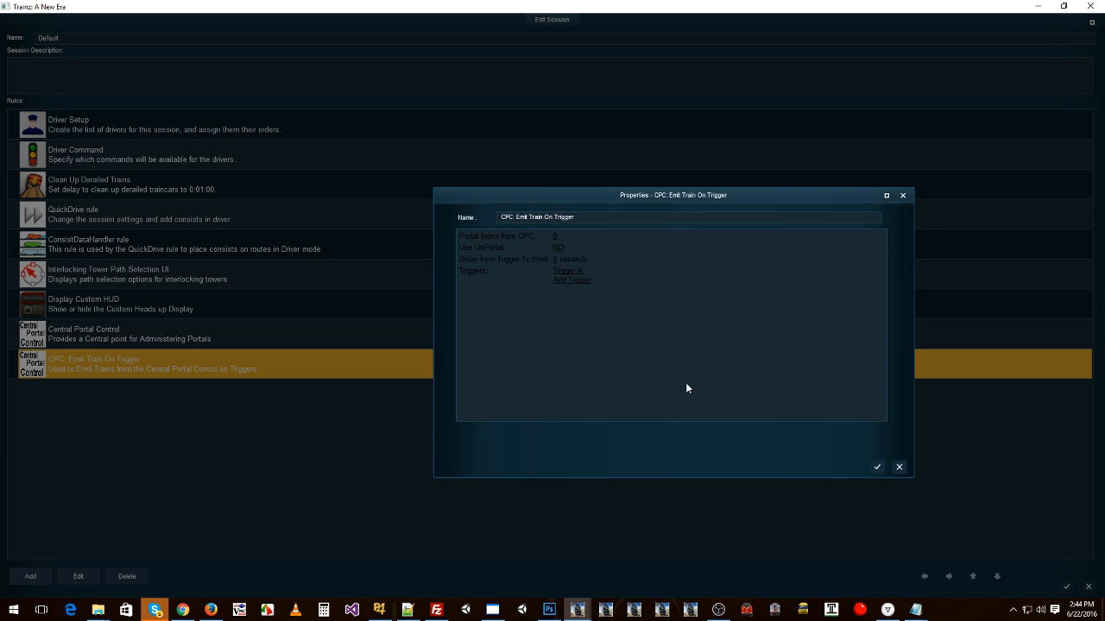
click(877, 467)
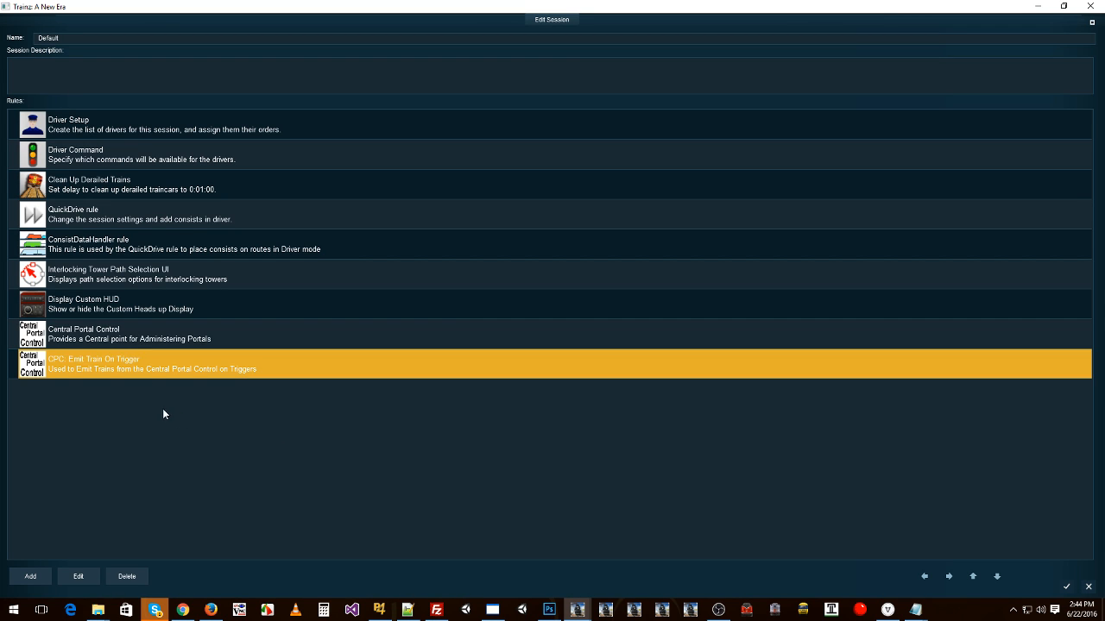
Step: Set Portal C's Time Between Trains to 20 minutes in the Central Portal Control rule and accept the session edits
click(138, 340)
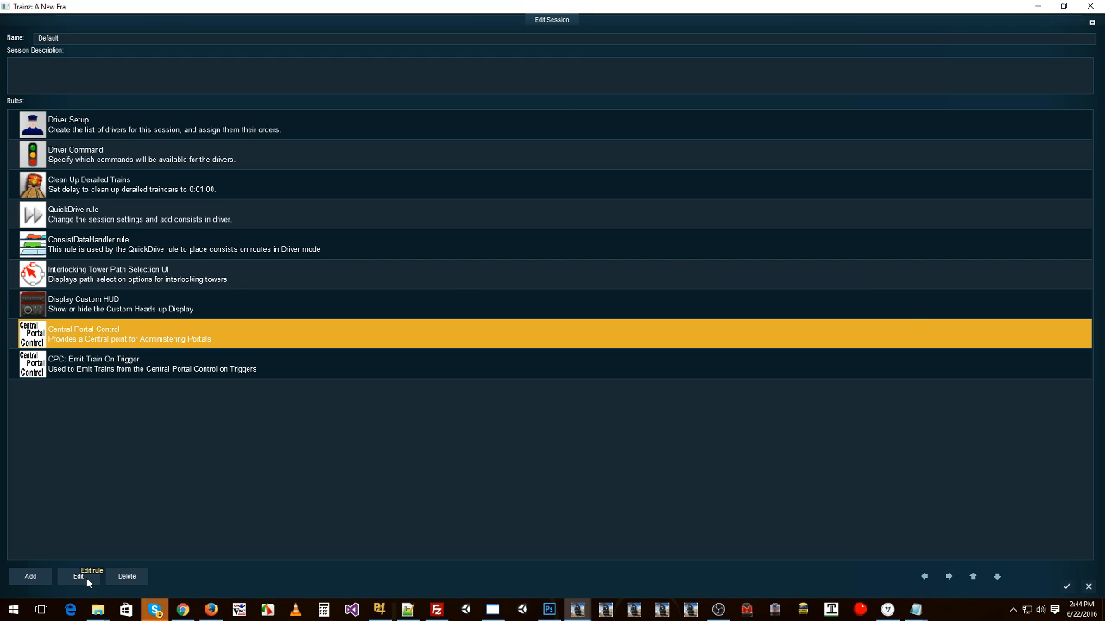
click(86, 577)
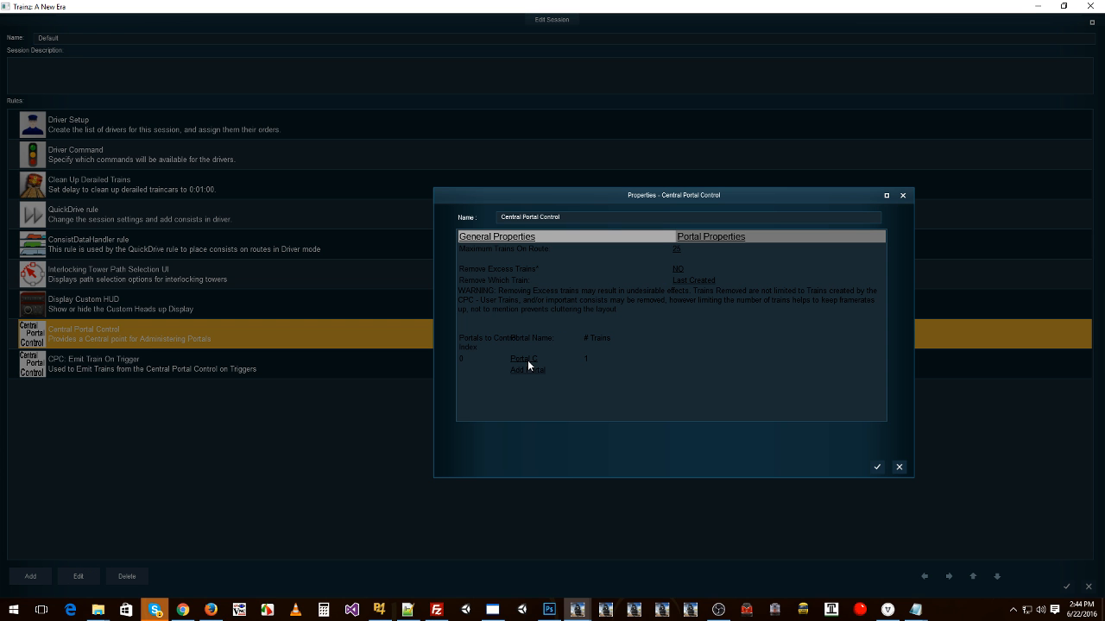
click(526, 360)
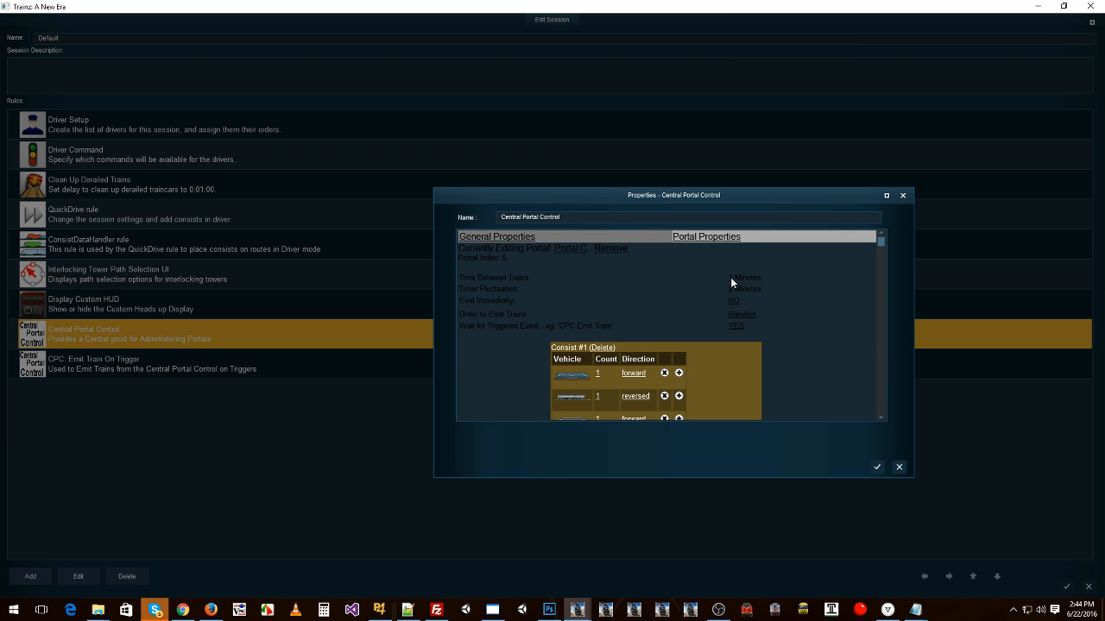
click(730, 278)
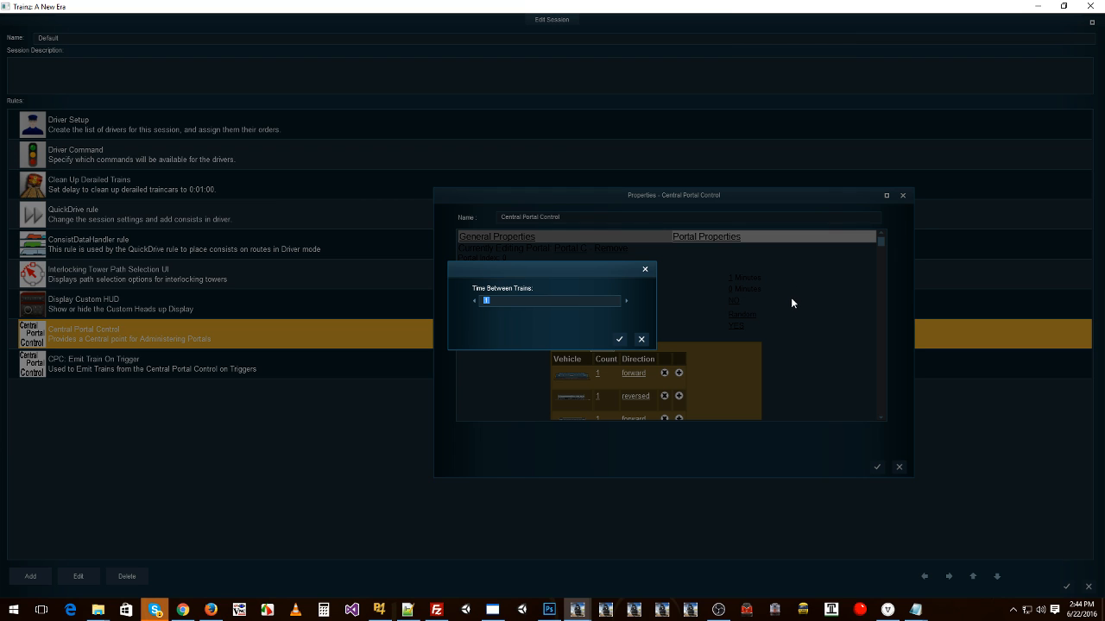
text(20)
click(617, 339)
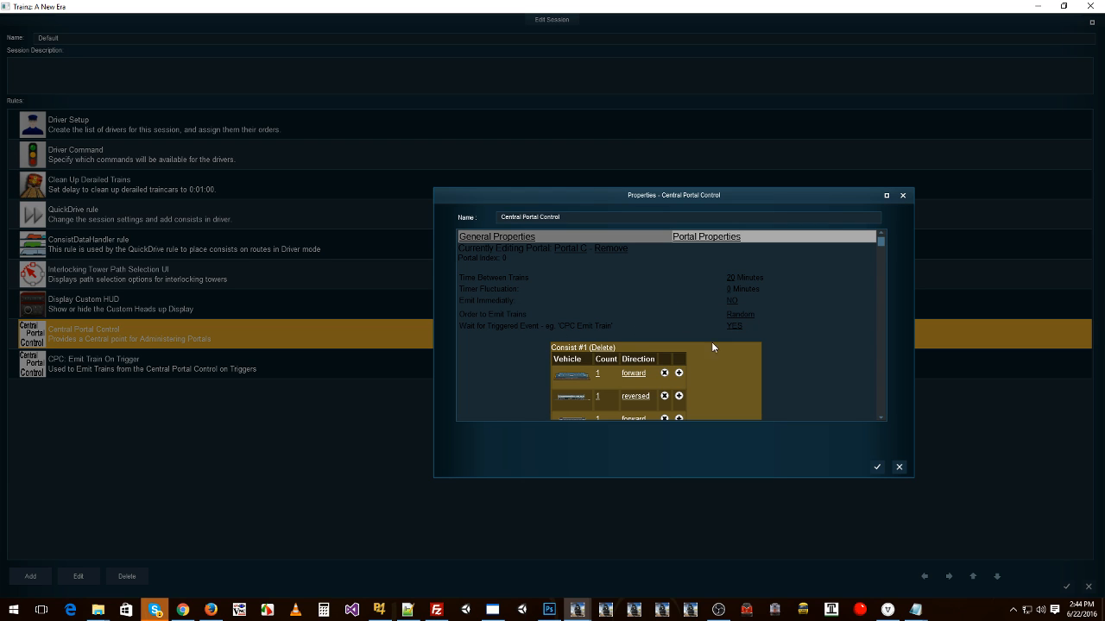
scroll(712, 346, down, 2)
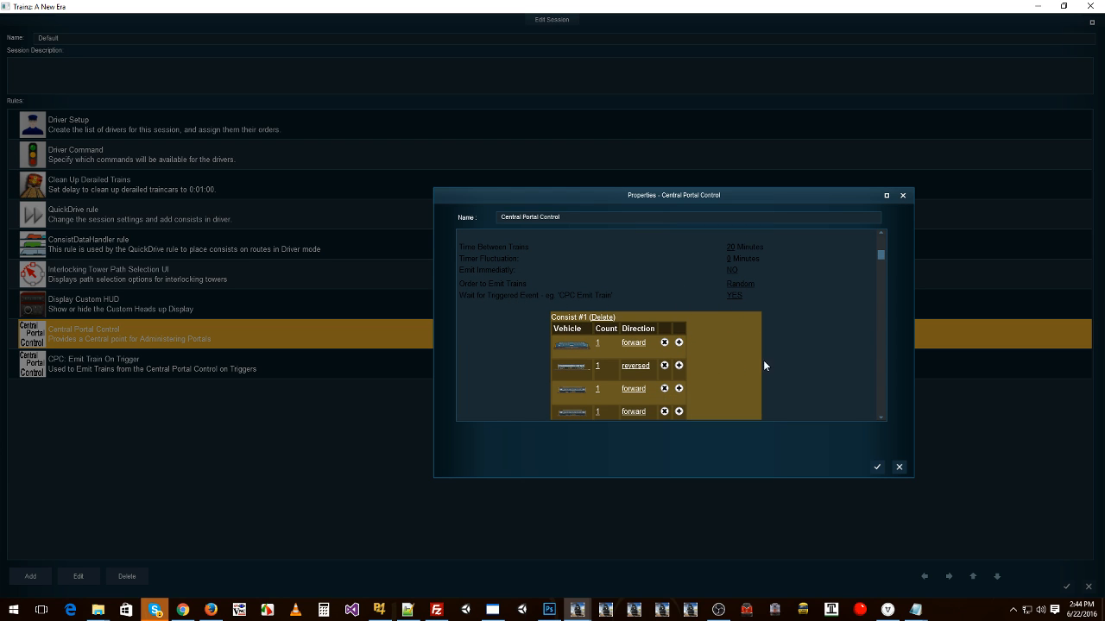
click(875, 468)
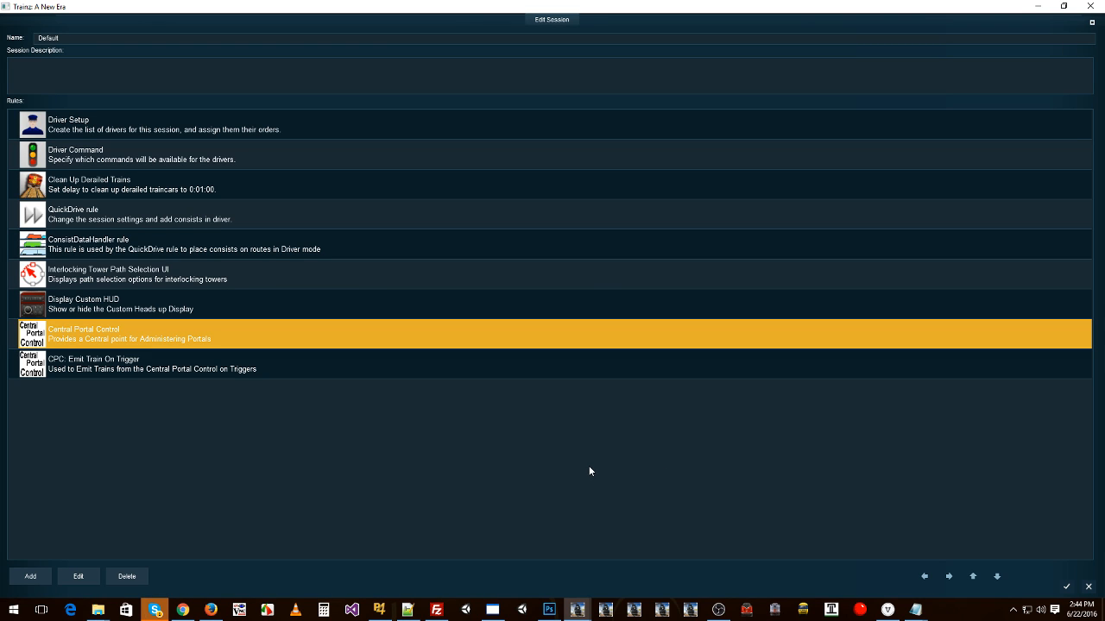
click(187, 375)
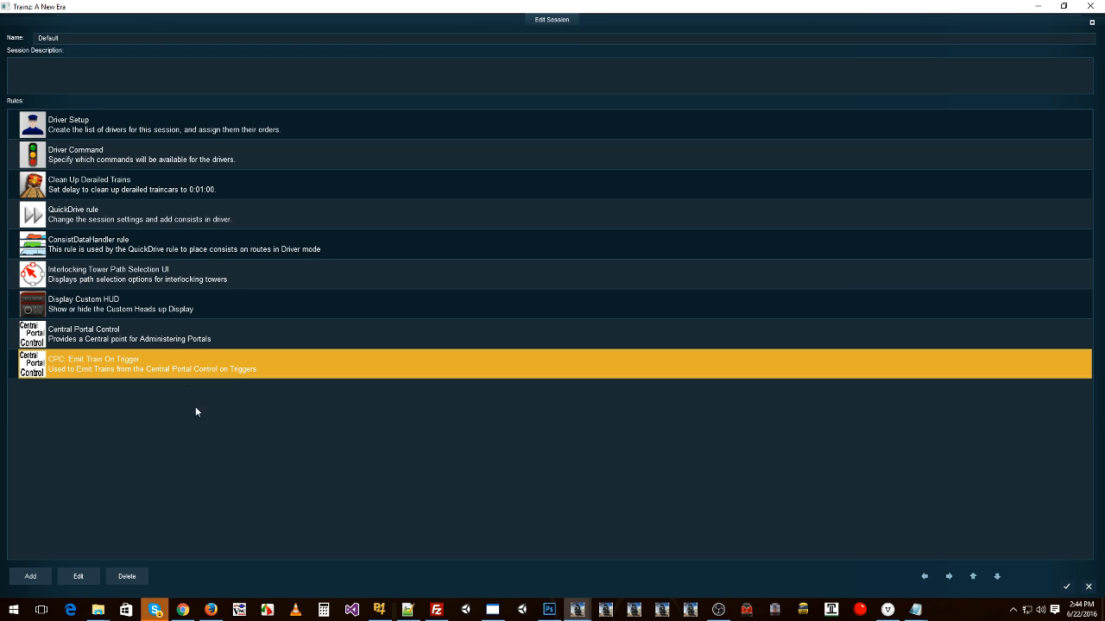
click(1067, 587)
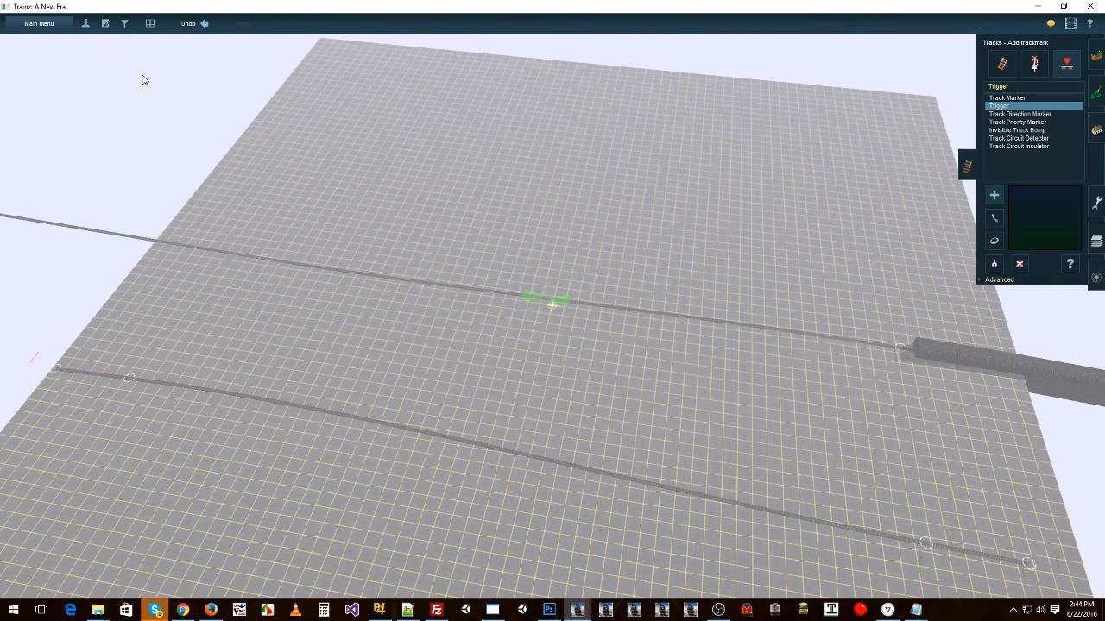
Step: Start driving the session, overwriting the existing route and session on saving, and accept the QuickDrive settings
click(85, 24)
click(578, 316)
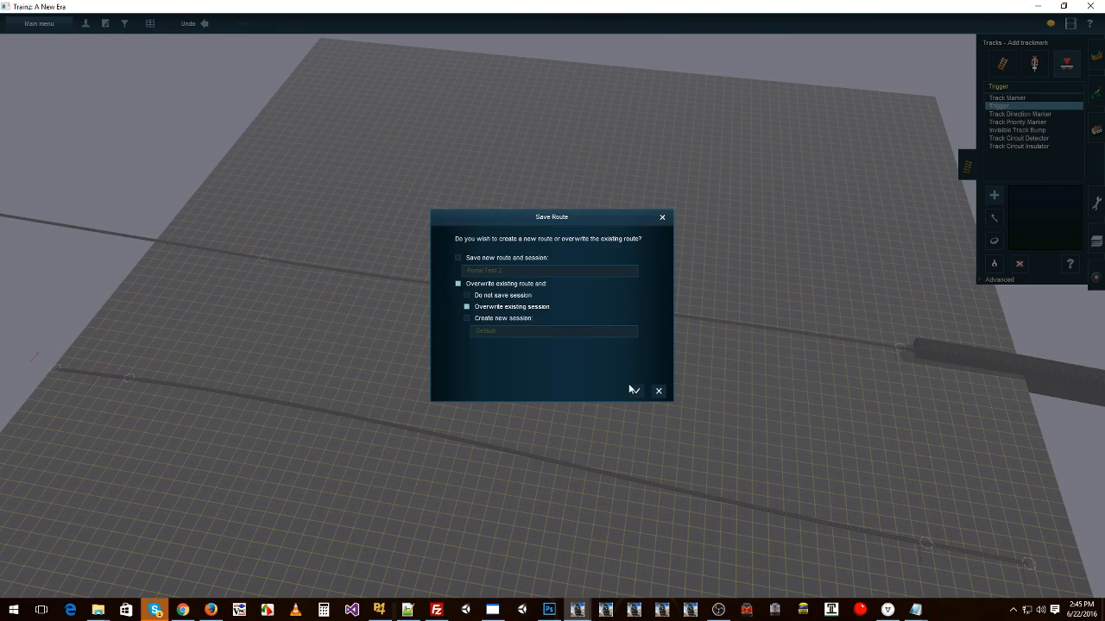
click(636, 391)
click(588, 303)
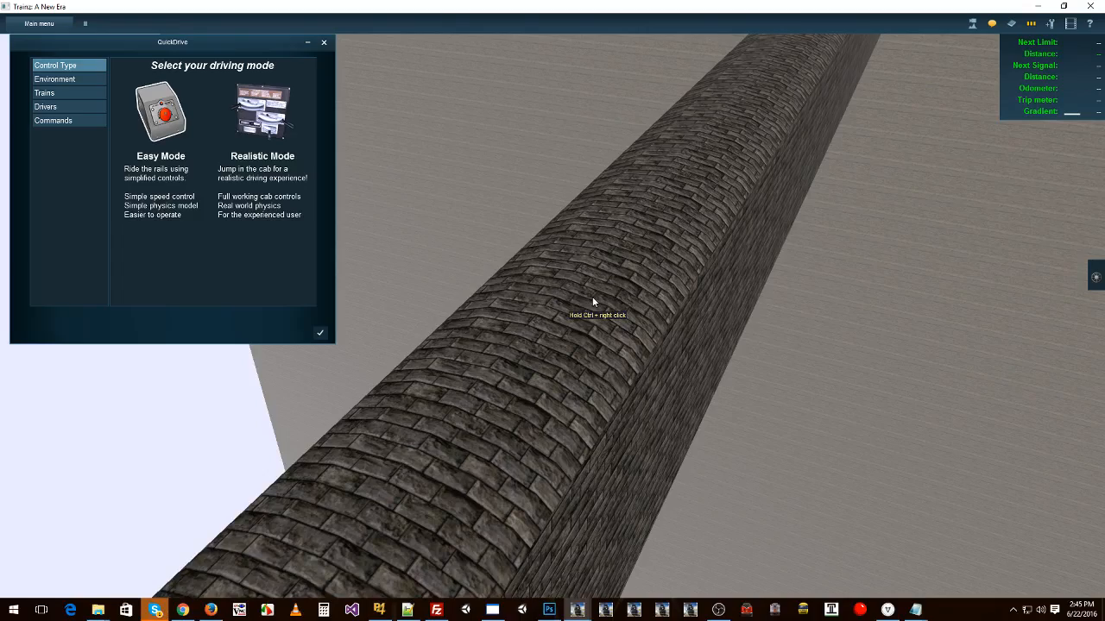
click(320, 332)
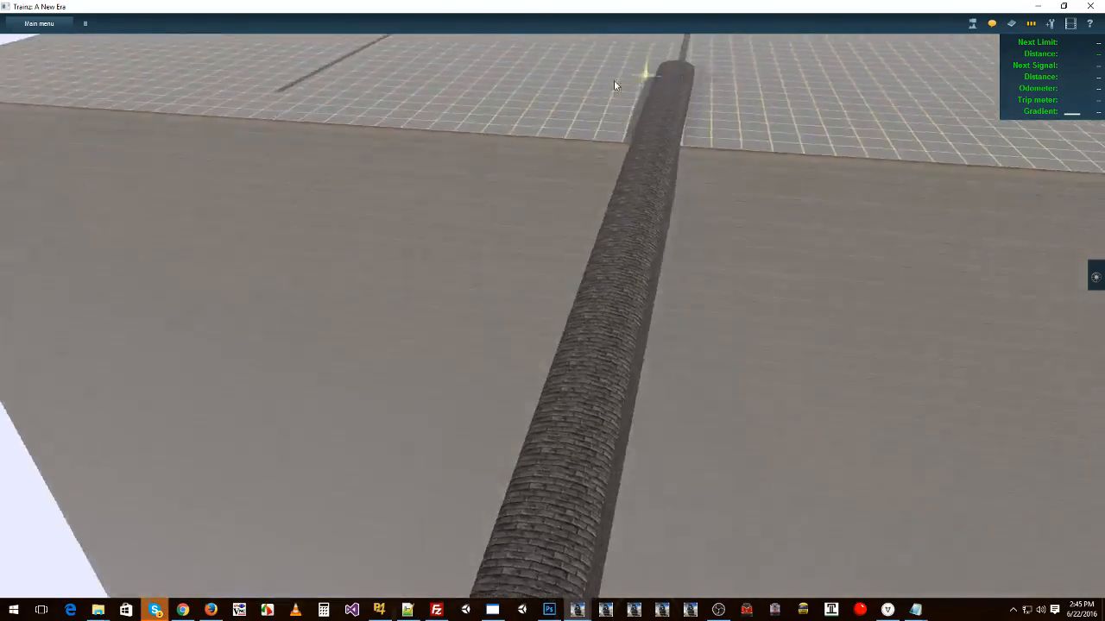
right_click(448, 112)
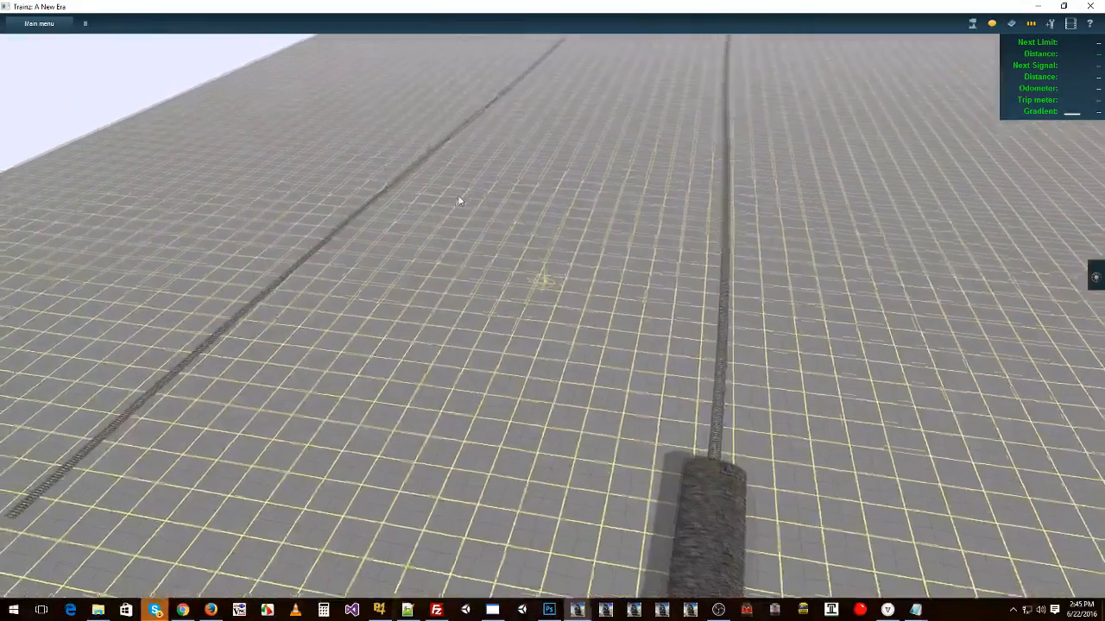
Step: Show the map of the running session with both tracks in sight to watch the portals emit trains
right_click(473, 218)
scroll(509, 252, down, 8)
right_drag(530, 268, 435, 283)
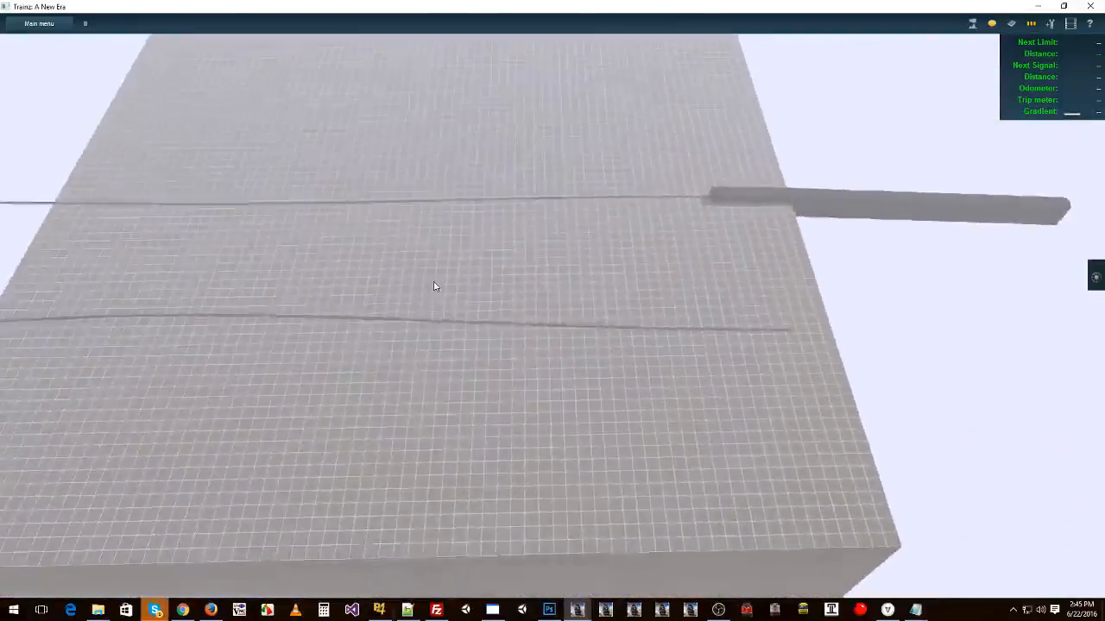
key(ctrl+m)
right_click(434, 260)
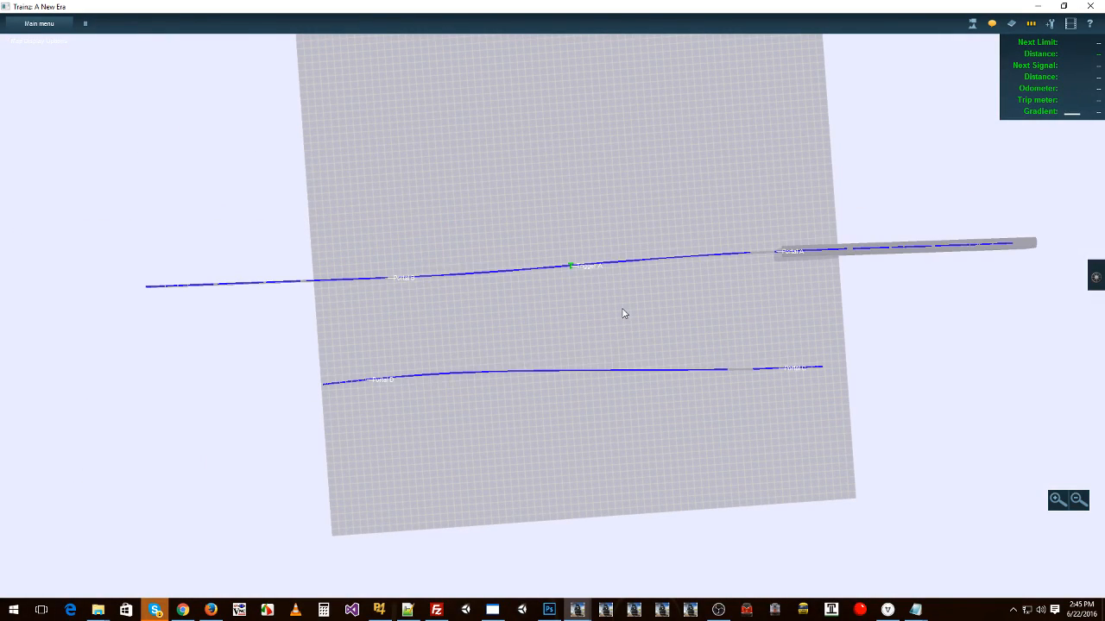
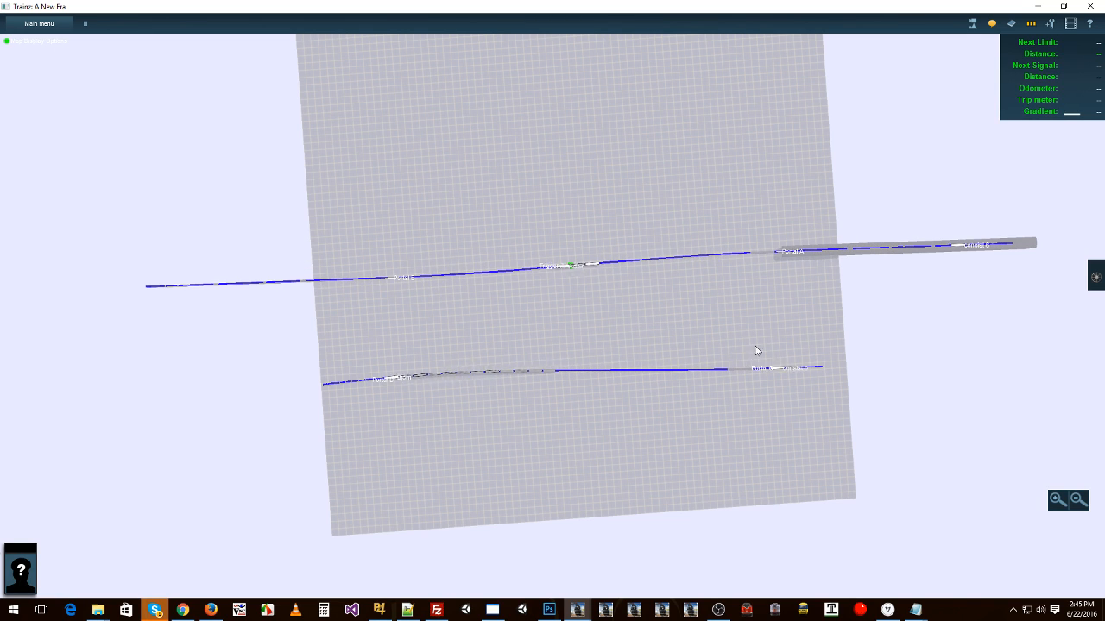
Step: End the driving session without saving and return to the route editor
click(45, 24)
click(26, 123)
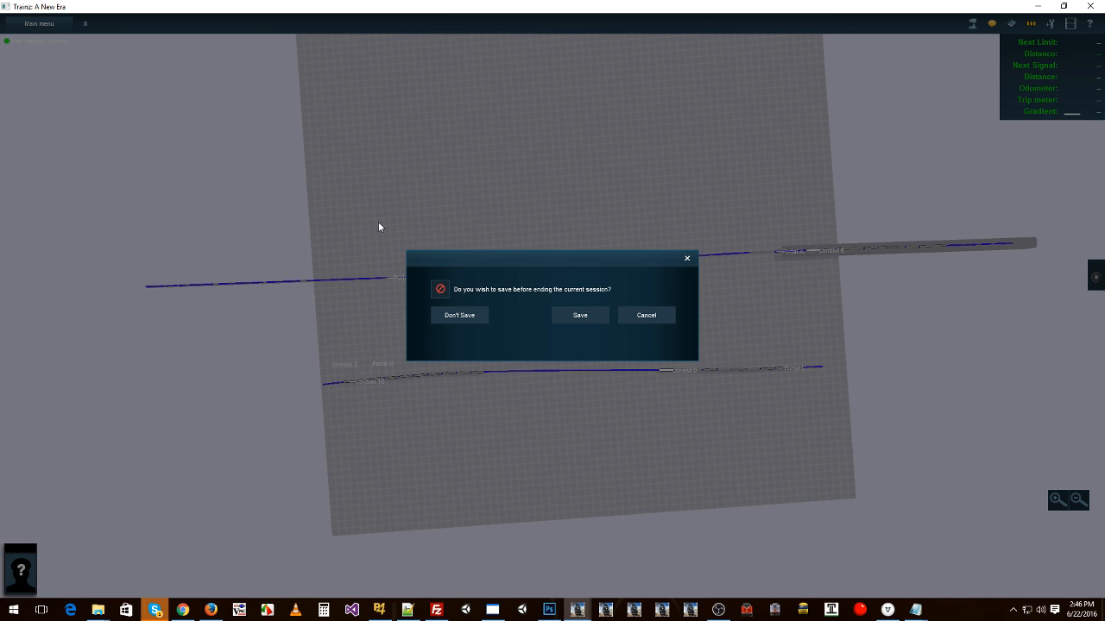
click(460, 316)
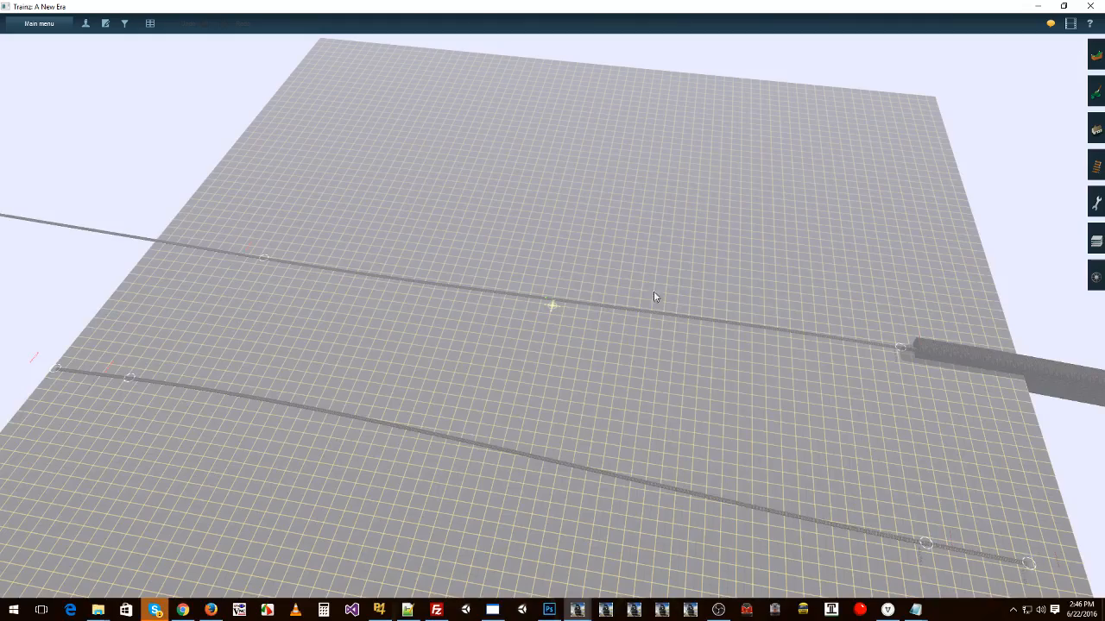
Step: Lay a third TANE Trk Oak track across the baseboard, roughly parallel to the Trigger A track on its empty side
right_click(684, 252)
right_click(777, 263)
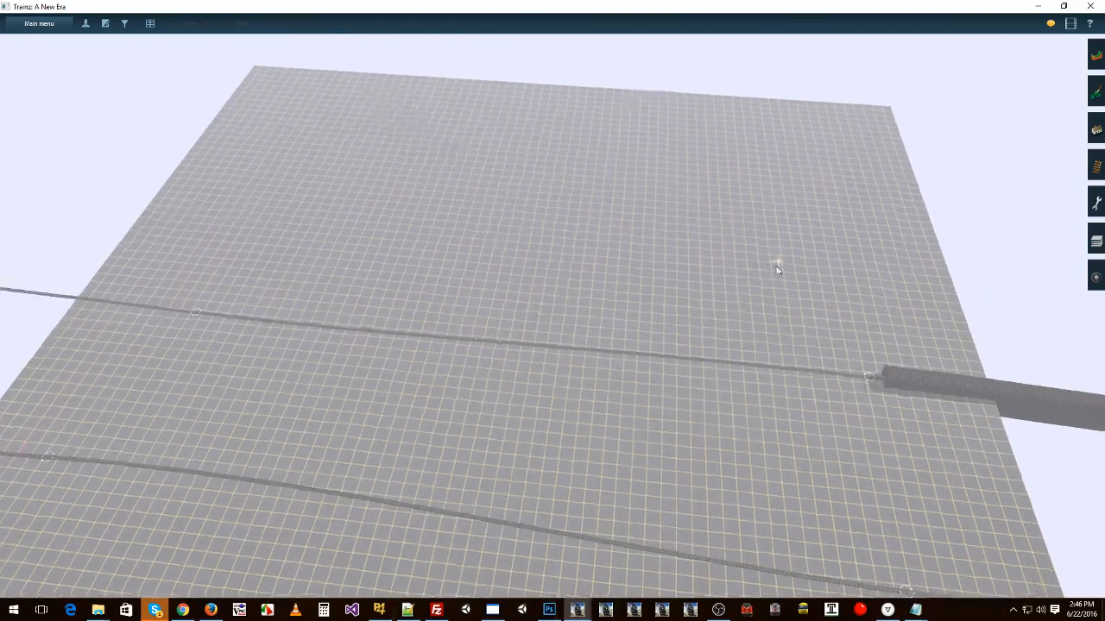
key(Left)
right_click(625, 306)
key(Right)
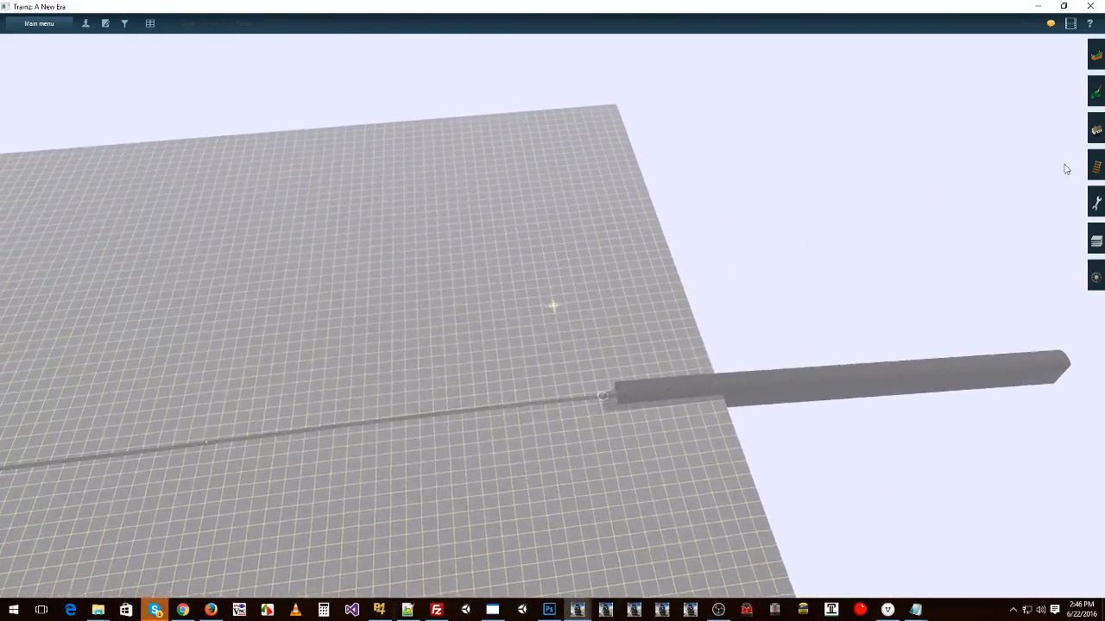
click(1095, 166)
right_click(676, 415)
key(Right)
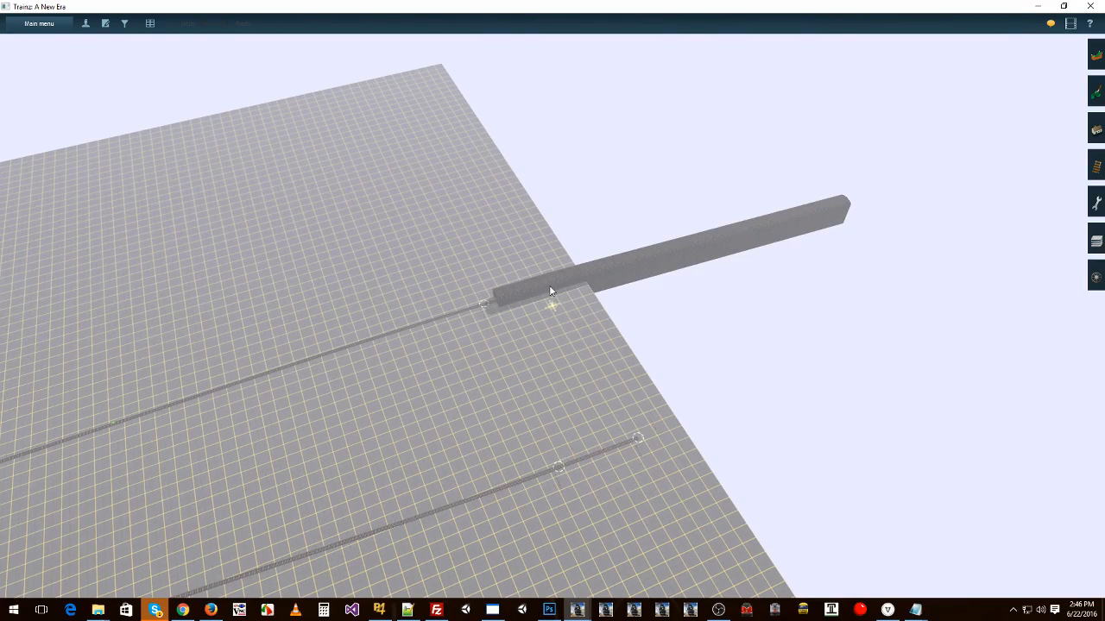
right_click(598, 450)
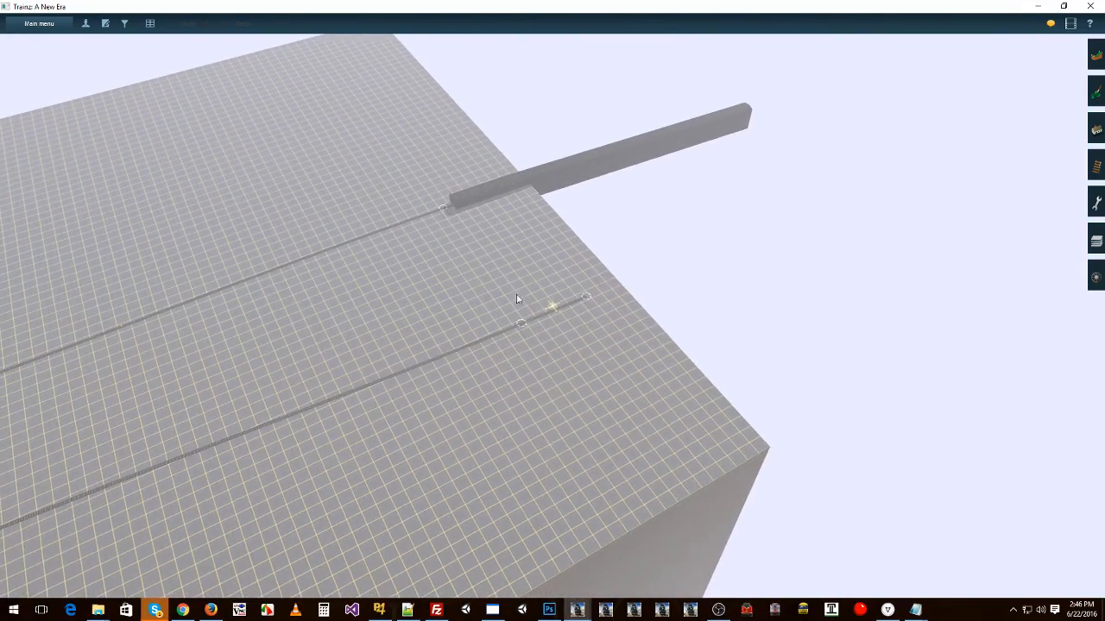
mouse_move(518, 299)
right_down()
mouse_move(428, 216)
mouse_move(372, 400)
mouse_move(395, 319)
mouse_move(596, 253)
right_up()
key(Right)
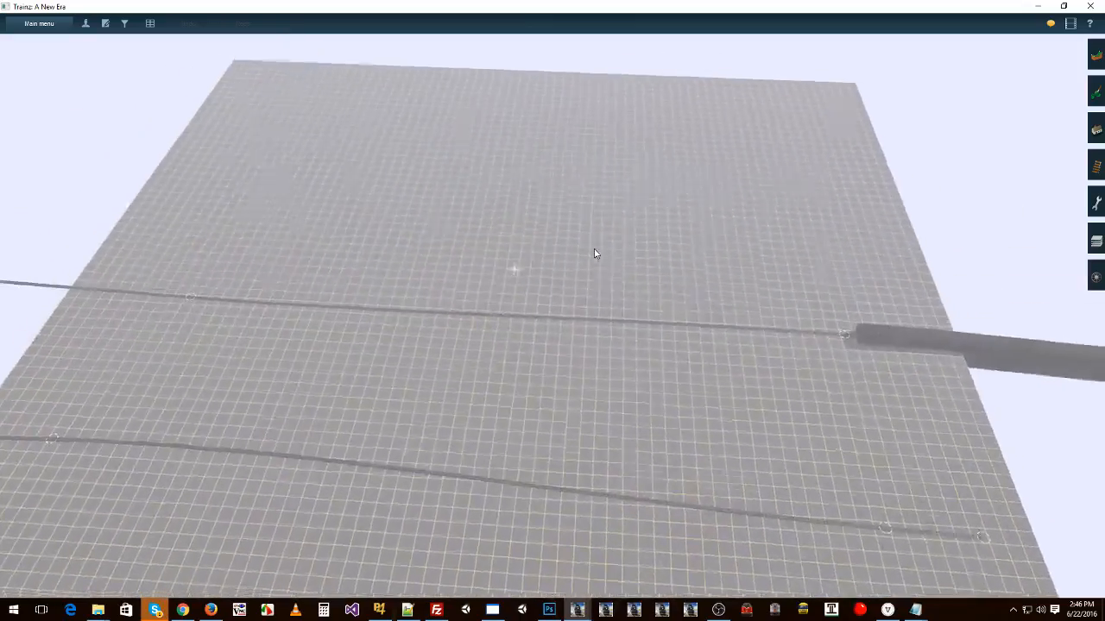
click(1096, 166)
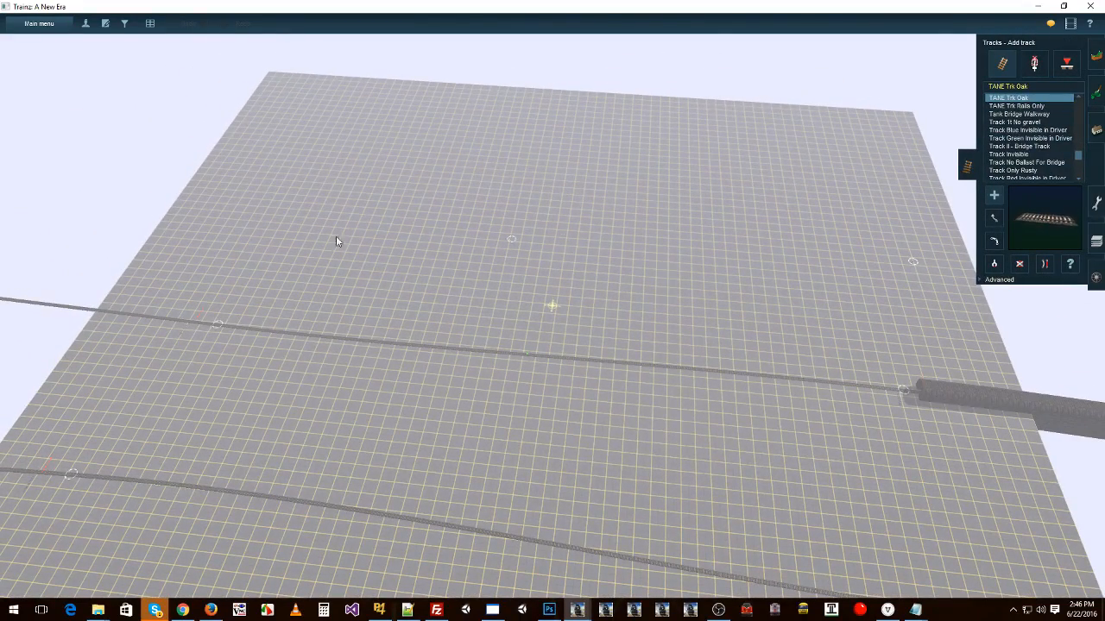
click(211, 219)
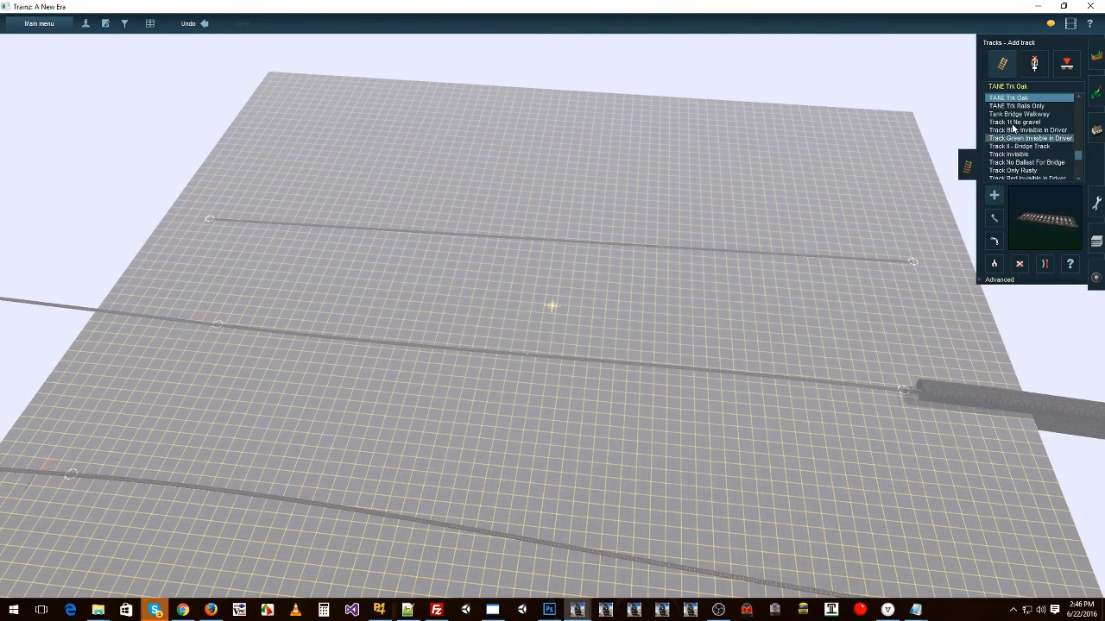
Step: Place a Track Marker near the new track's end on the tunnel portal side and name it TM-In
right_click(881, 261)
key(Left)
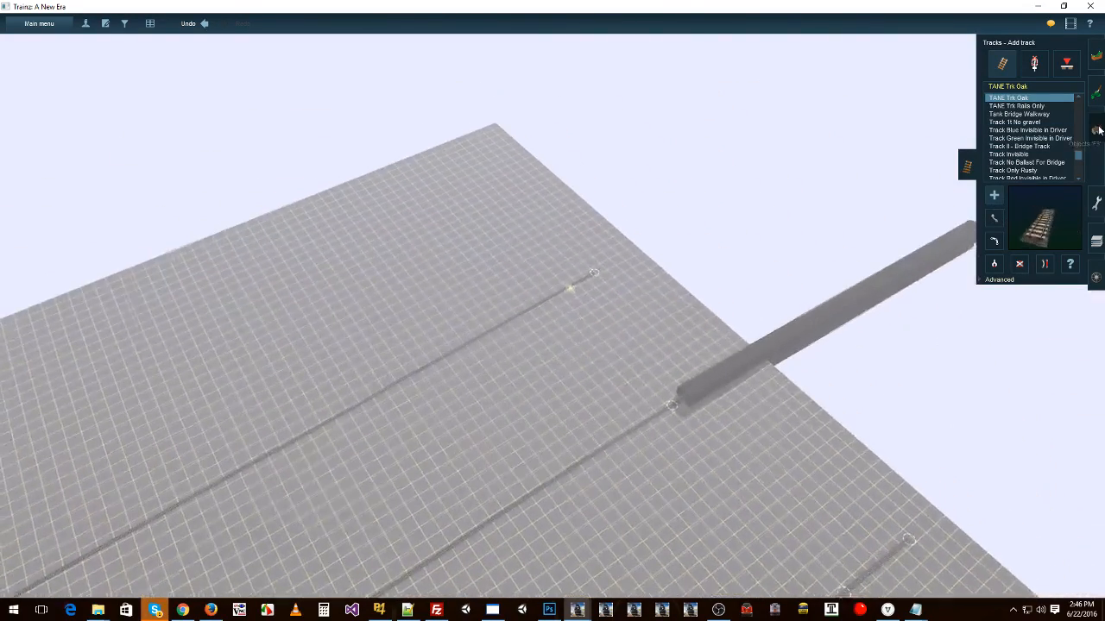
click(1096, 130)
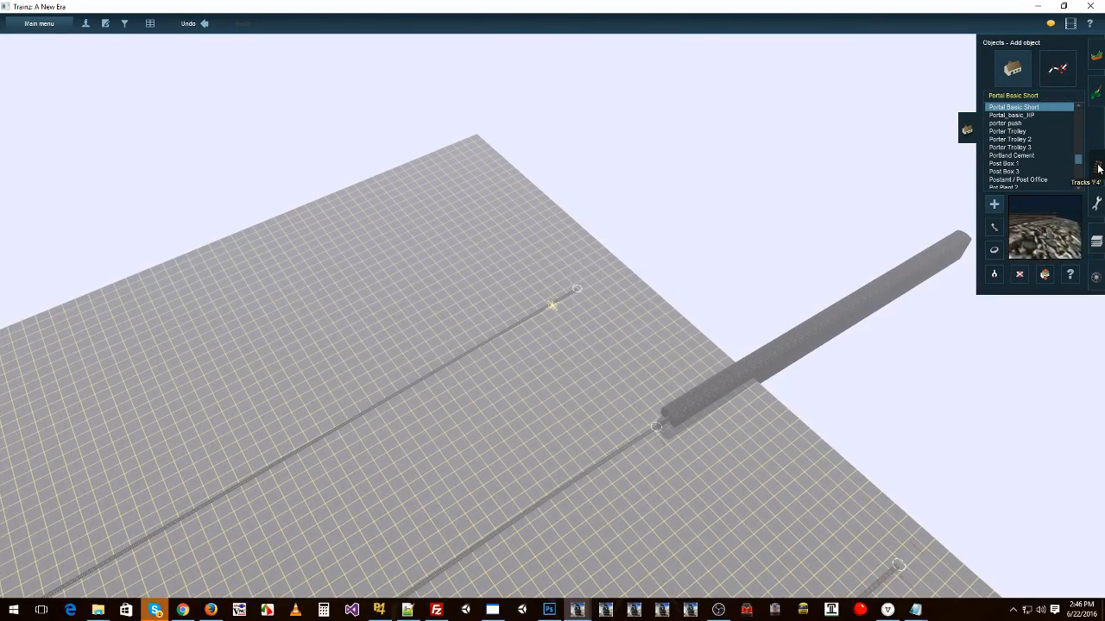
click(1098, 167)
click(1045, 63)
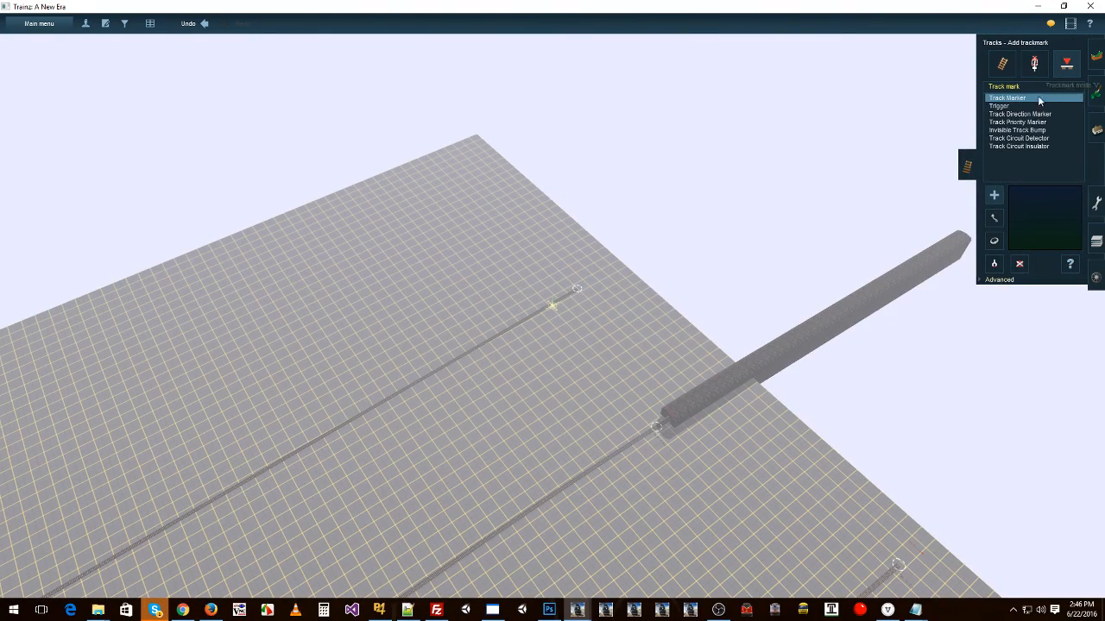
click(1019, 107)
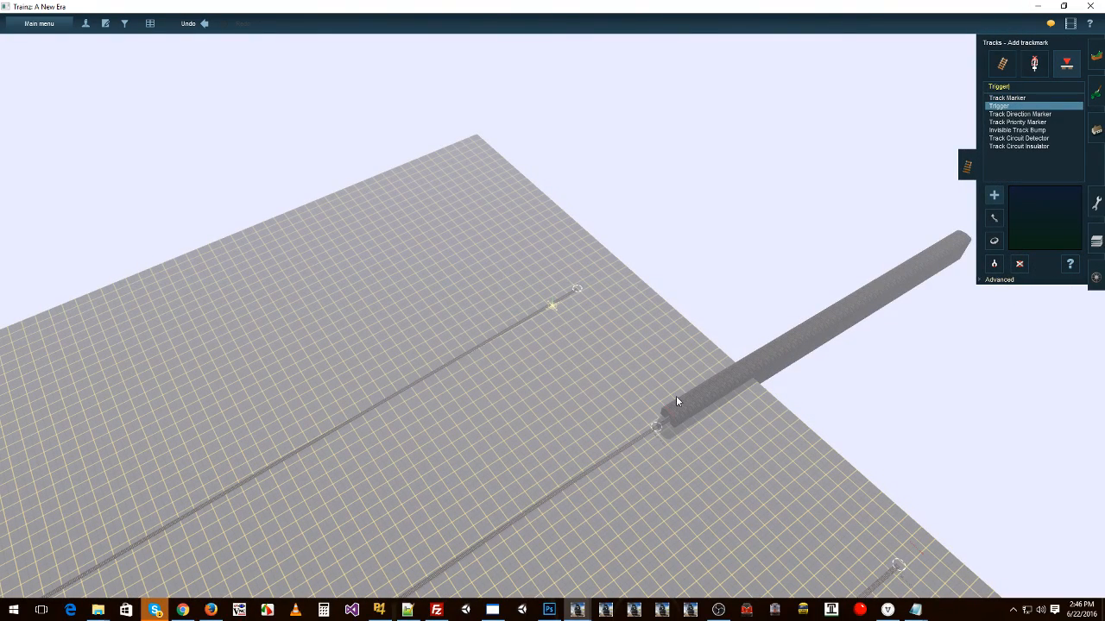
right_drag(676, 397, 470, 391)
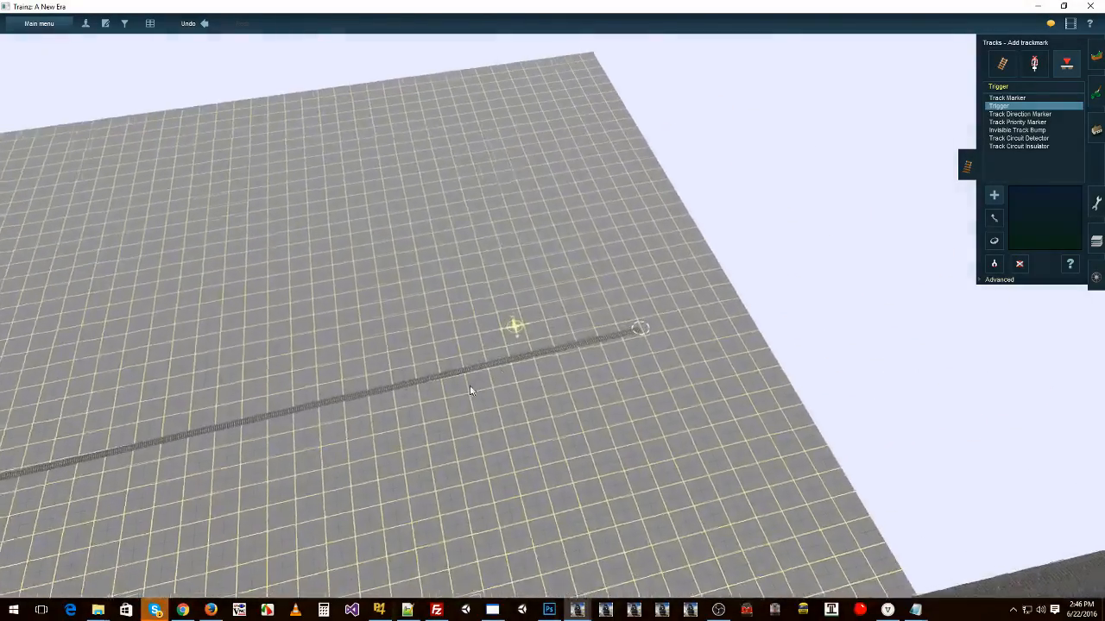
click(1008, 98)
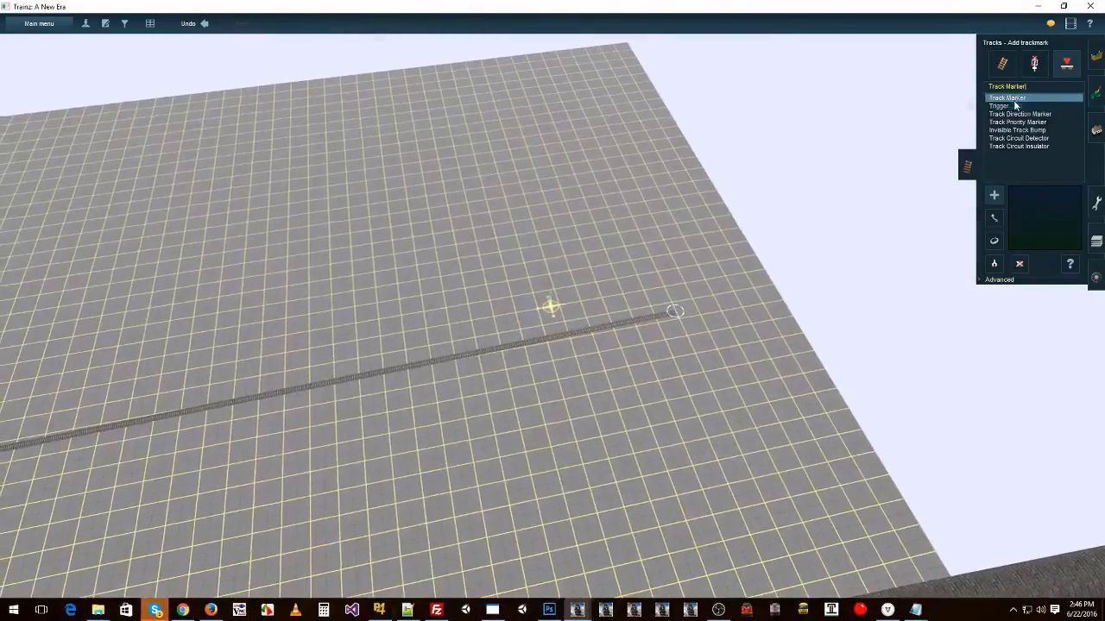
click(616, 326)
drag(556, 222, 413, 223)
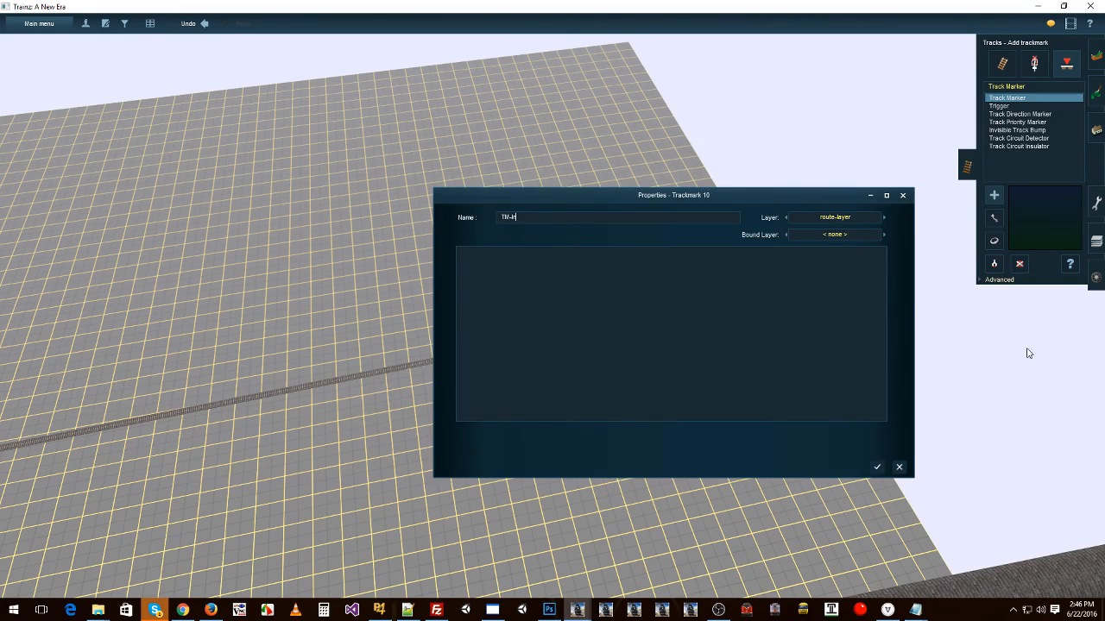
text(TM-H)
click(875, 467)
scroll(756, 382, up, 5)
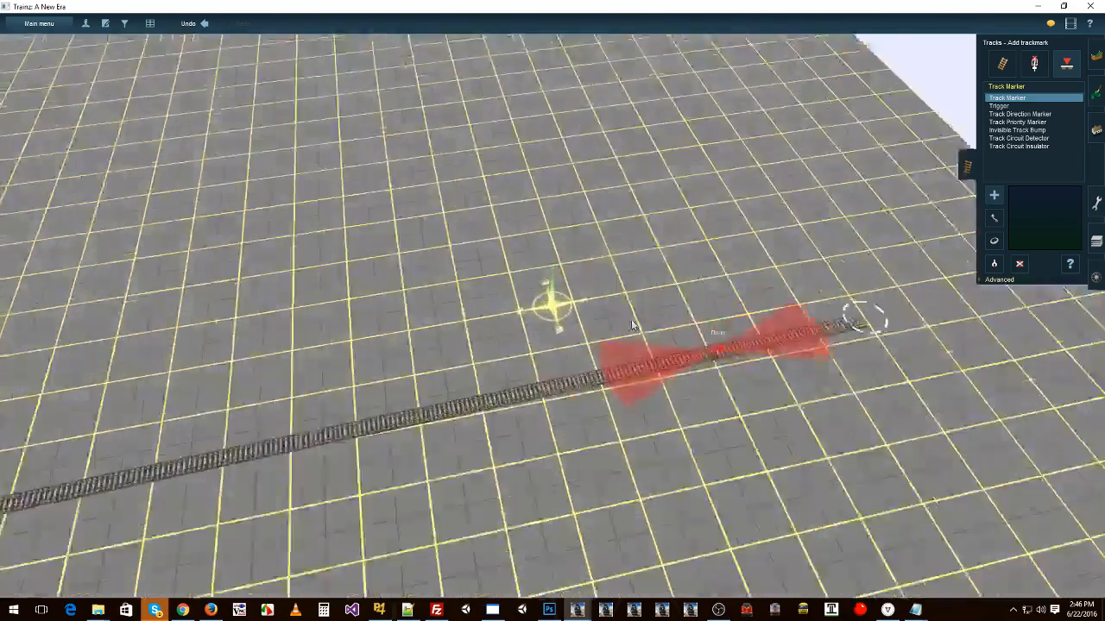
scroll(757, 382, up, 4)
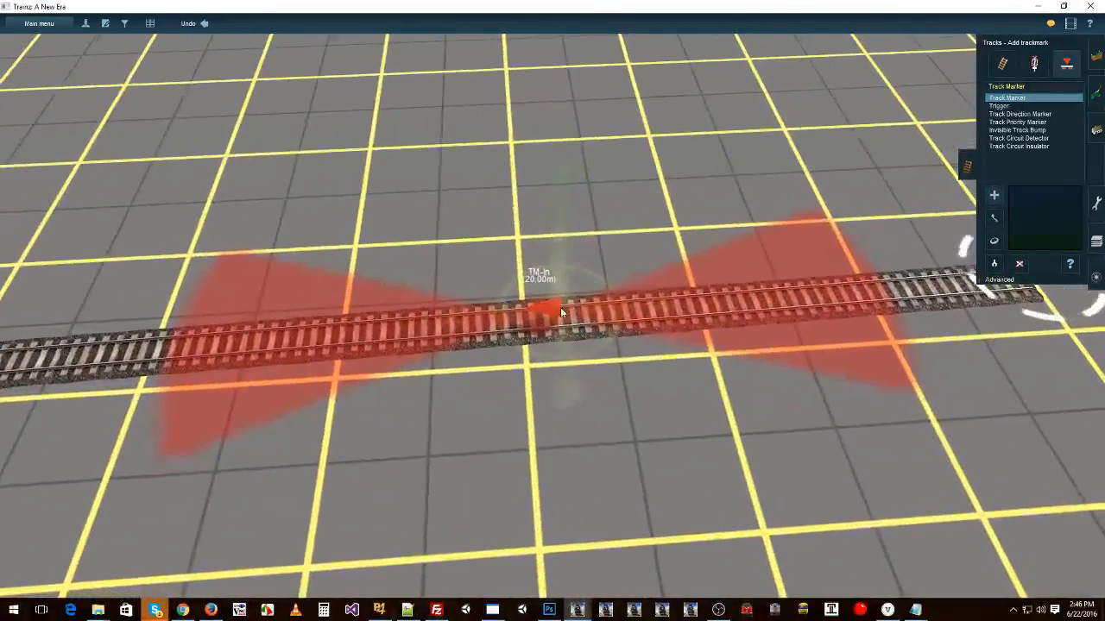
scroll(415, 322, down, 8)
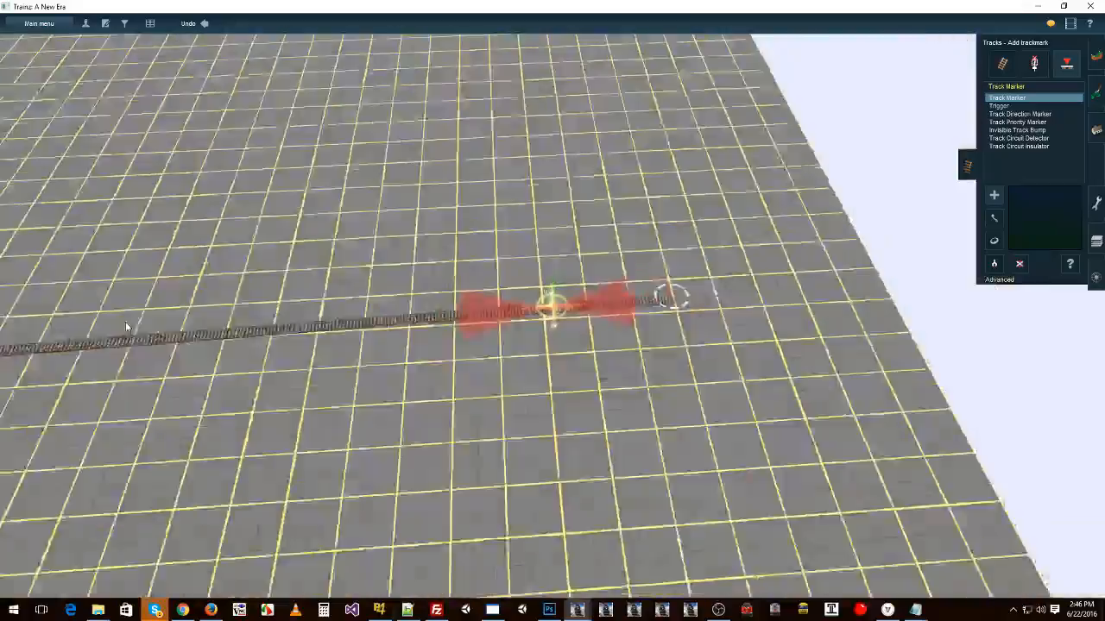
Step: Place a second Track Marker at the opposite end of the new track and name it TM-Out
right_click(129, 324)
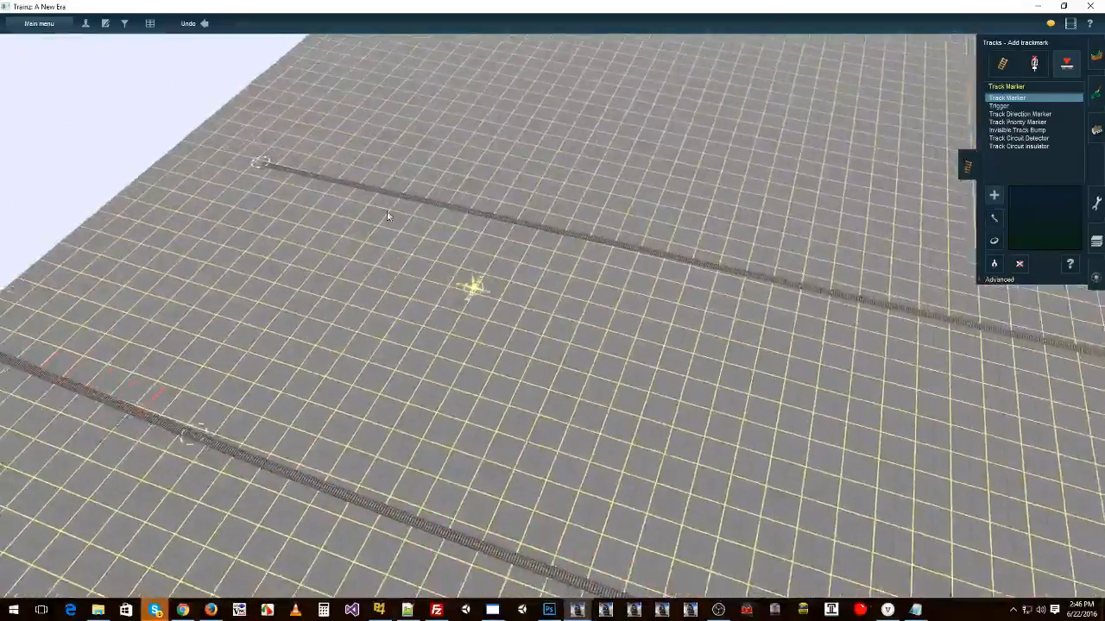
click(315, 217)
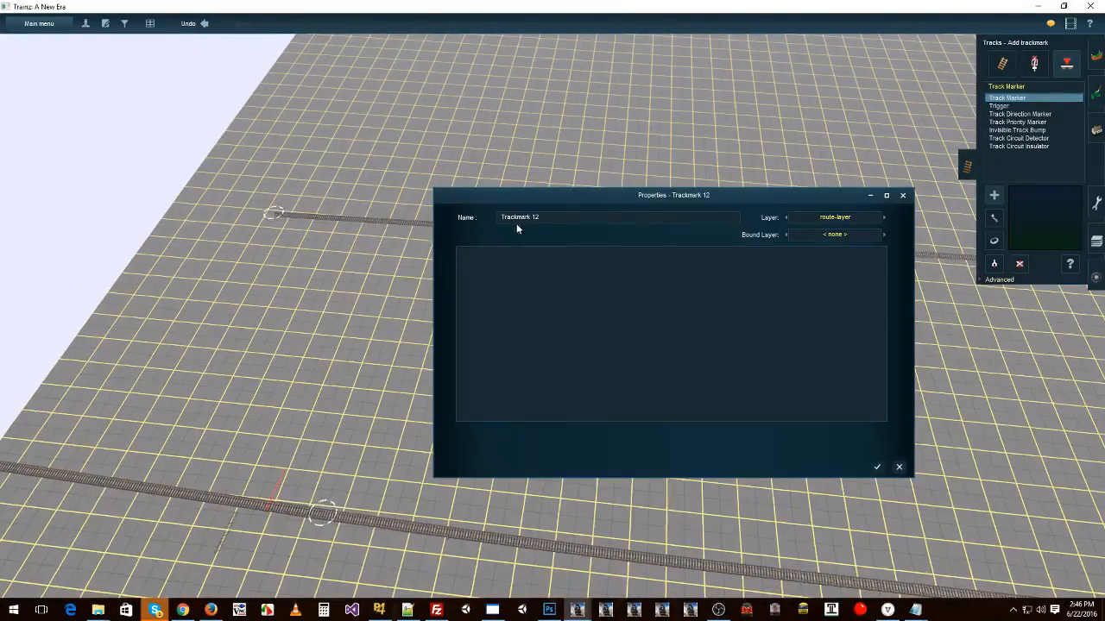
text(TM-Ou)
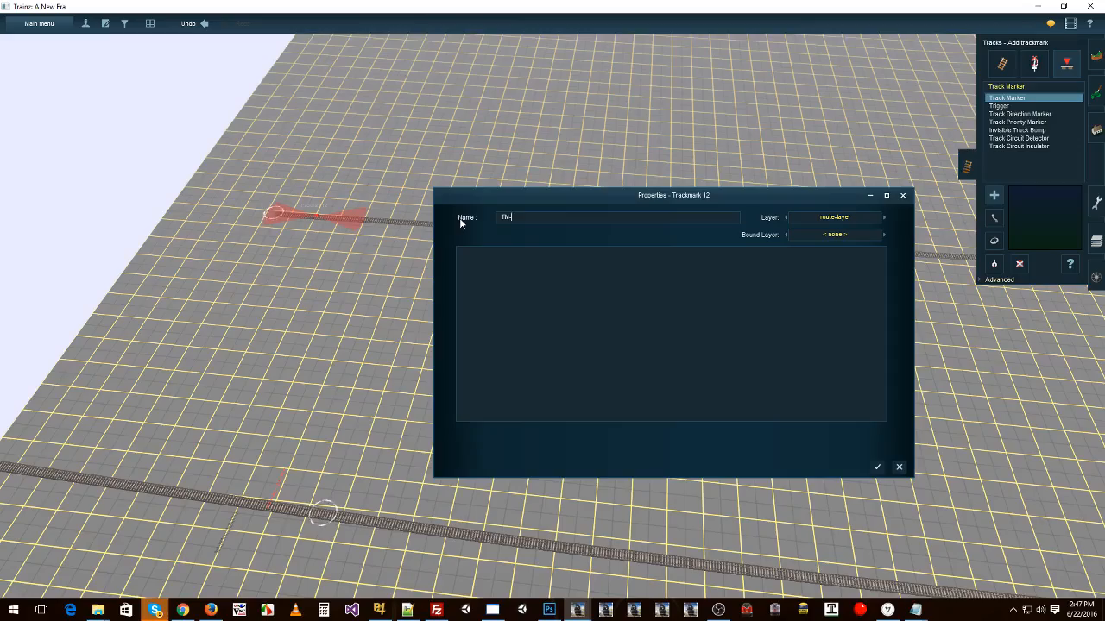
text(t)
click(877, 468)
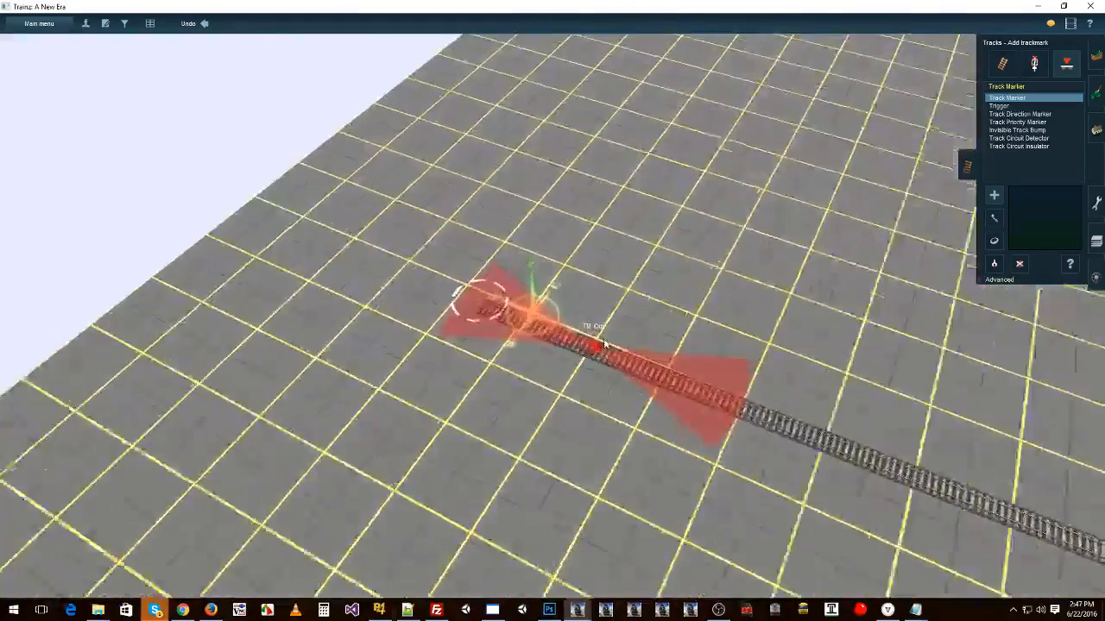
click(994, 241)
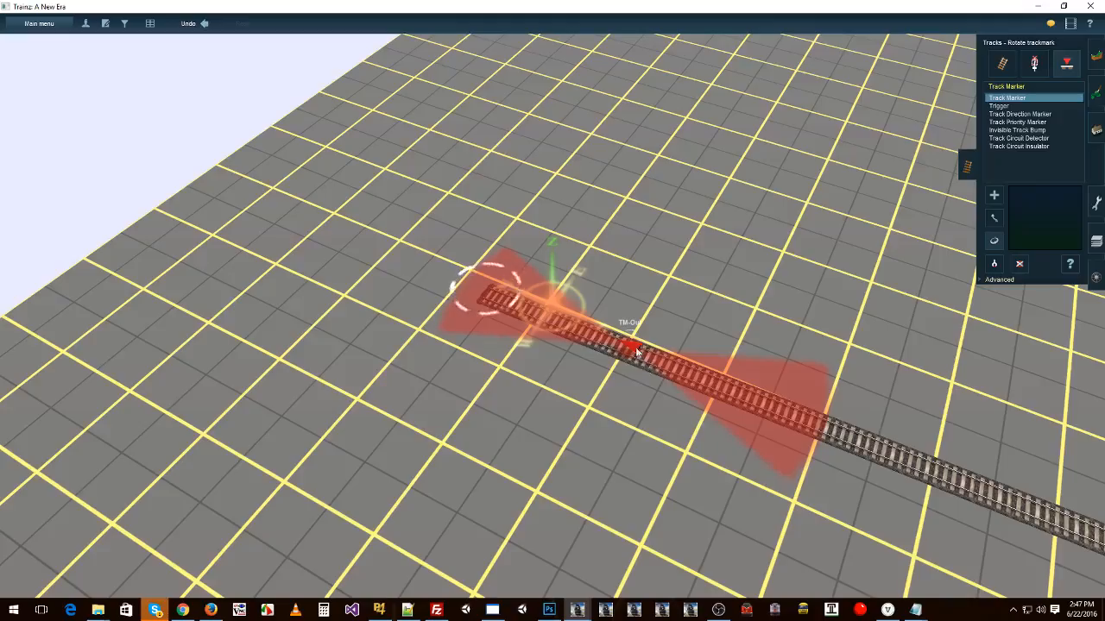
scroll(696, 380, down, 5)
right_drag(696, 380, 754, 445)
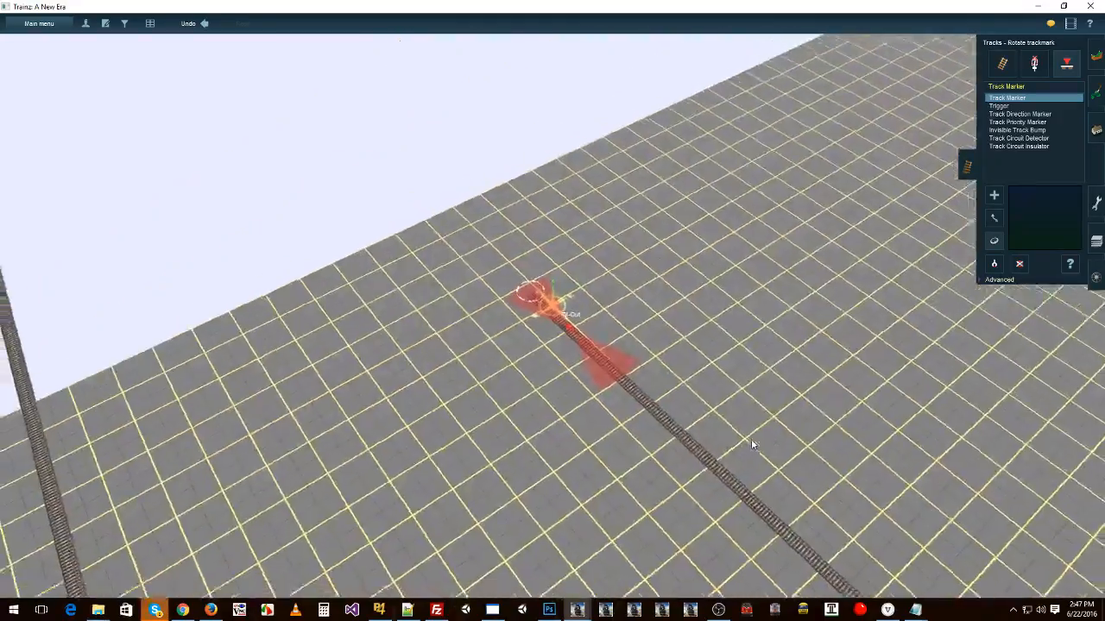
right_click(754, 446)
Step: Move the TM-In trackmark along the new track to around its middle
scroll(631, 417, down, 10)
right_drag(691, 423, 811, 320)
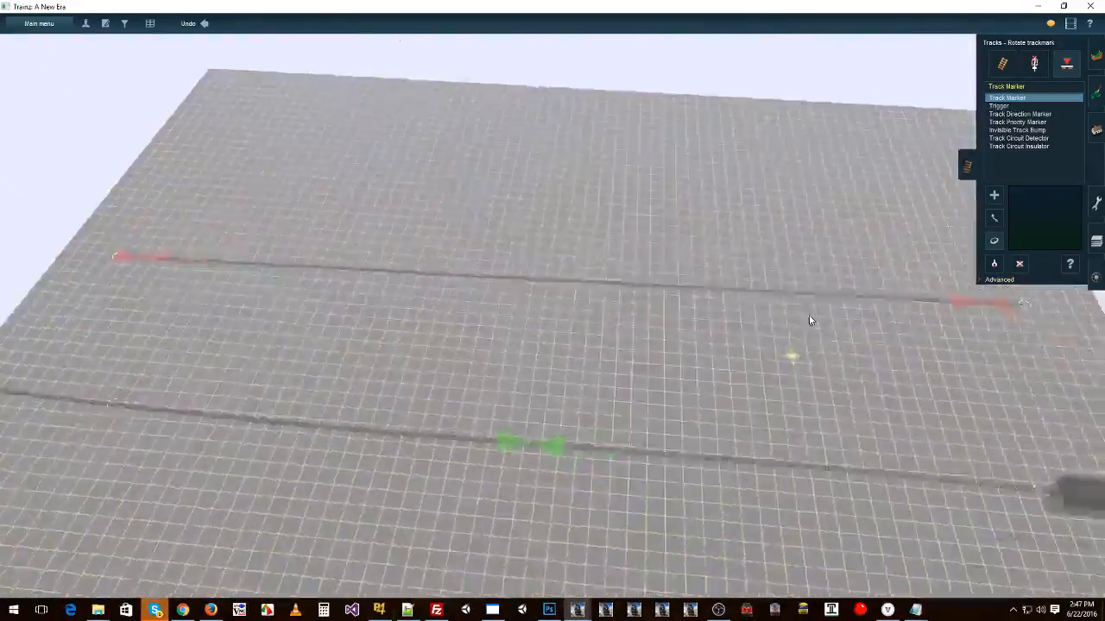
right_click(678, 259)
scroll(577, 283, up, 6)
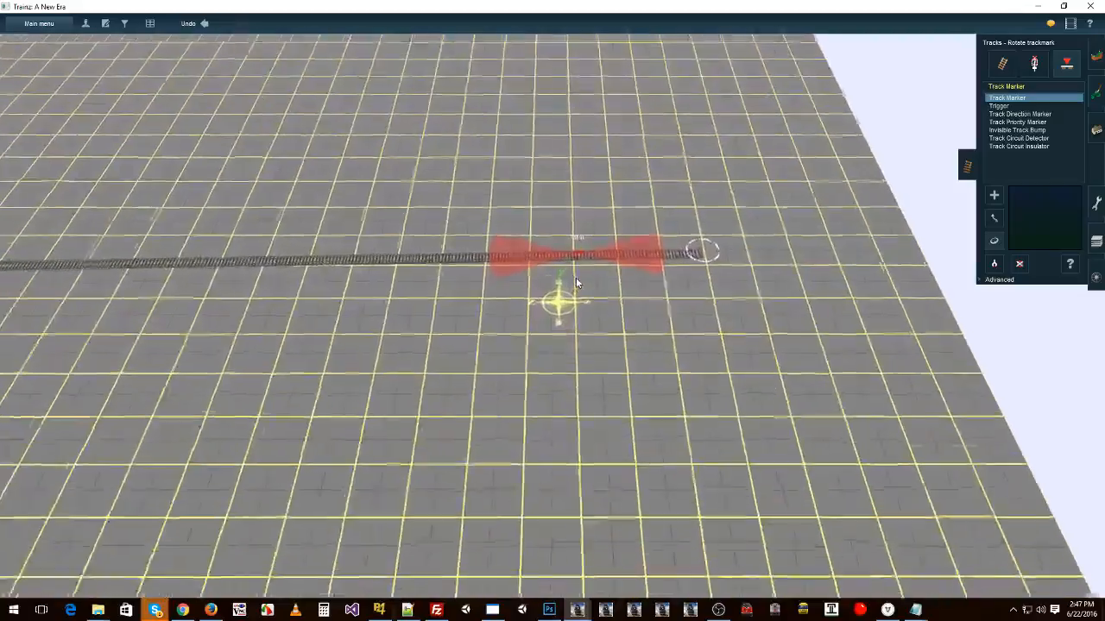
click(994, 219)
scroll(552, 287, down, 2)
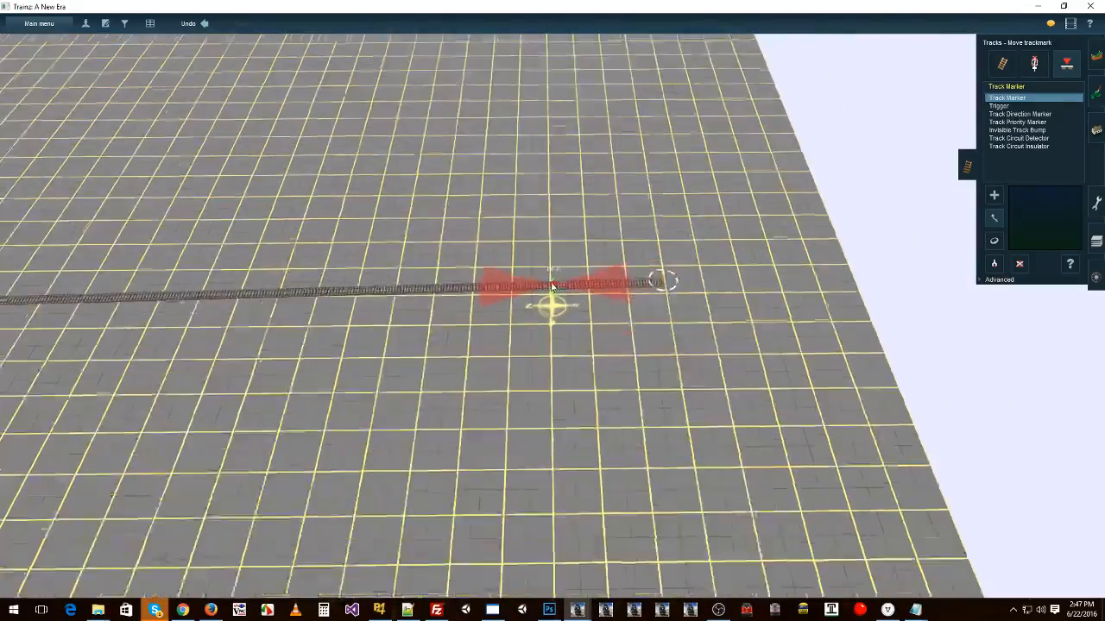
scroll(552, 288, down, 3)
right_click(473, 299)
right_drag(473, 299, 626, 278)
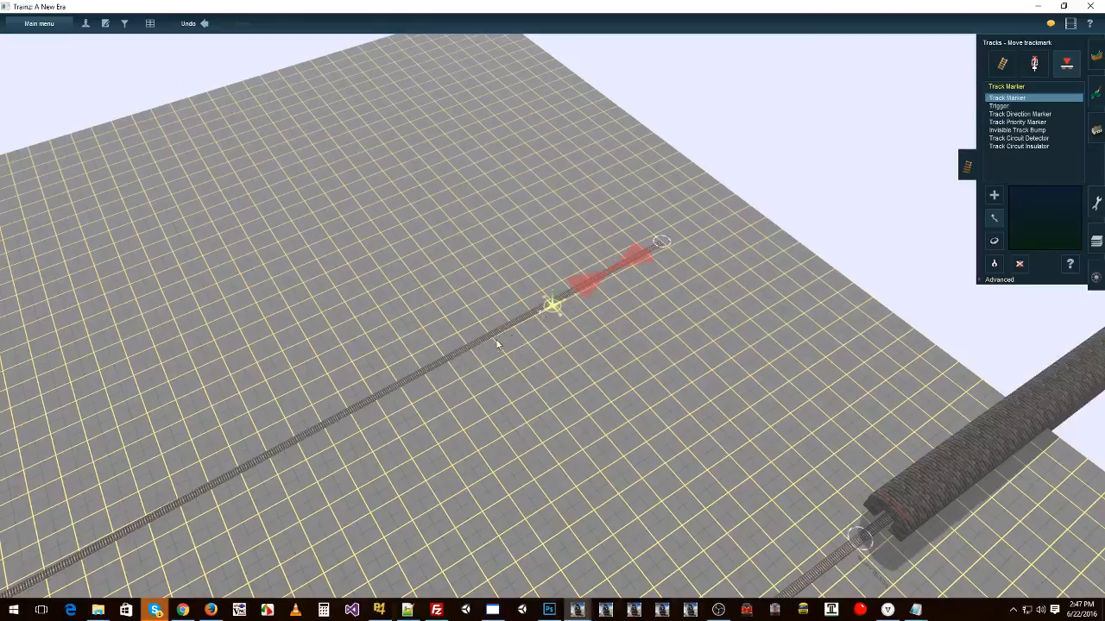
scroll(665, 243, up, 3)
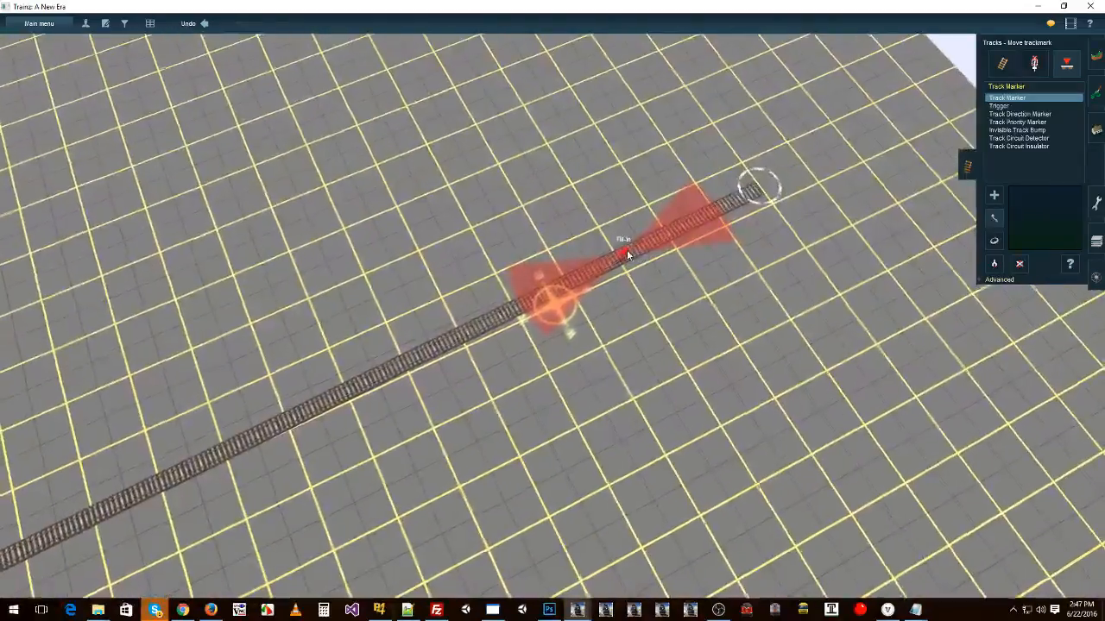
drag(674, 244, 324, 393)
right_drag(325, 393, 398, 179)
drag(399, 179, 454, 238)
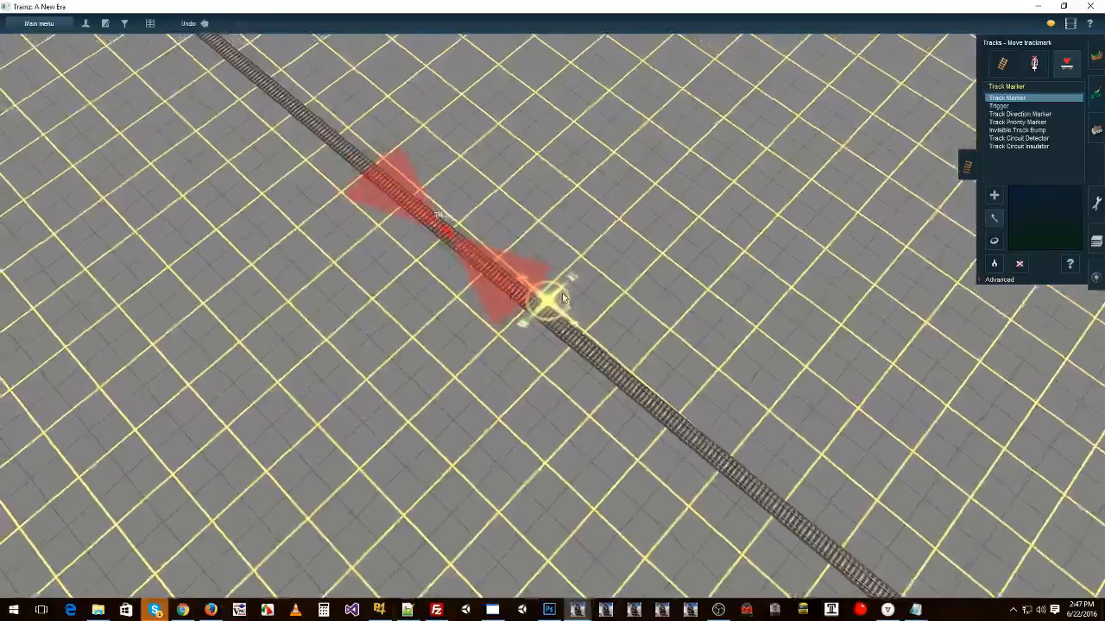
scroll(587, 372, down, 8)
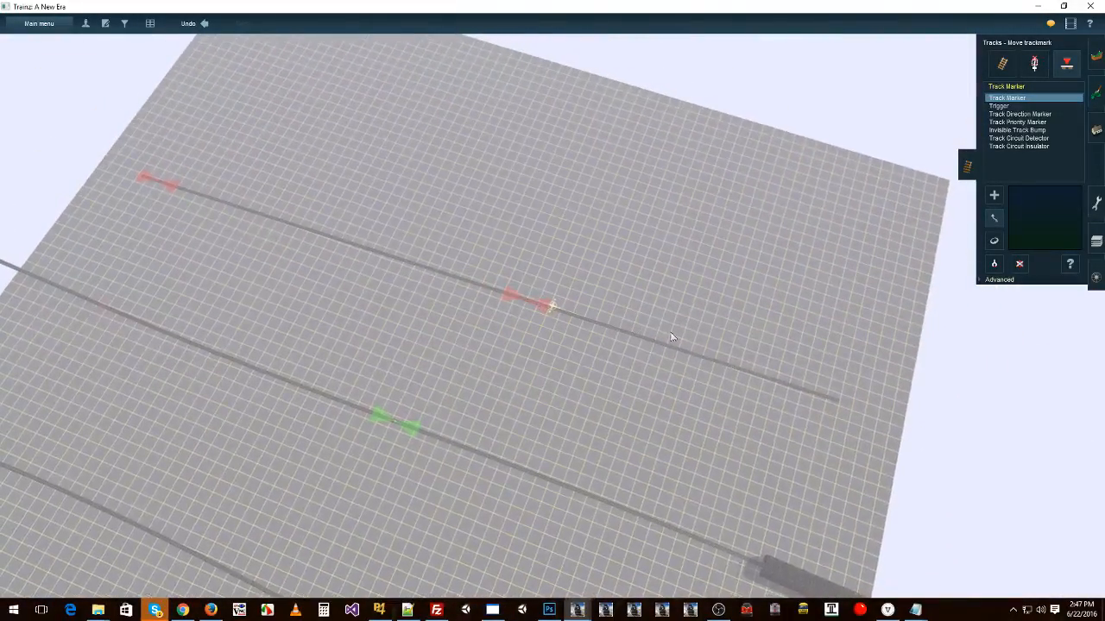
key(Right)
right_click(497, 405)
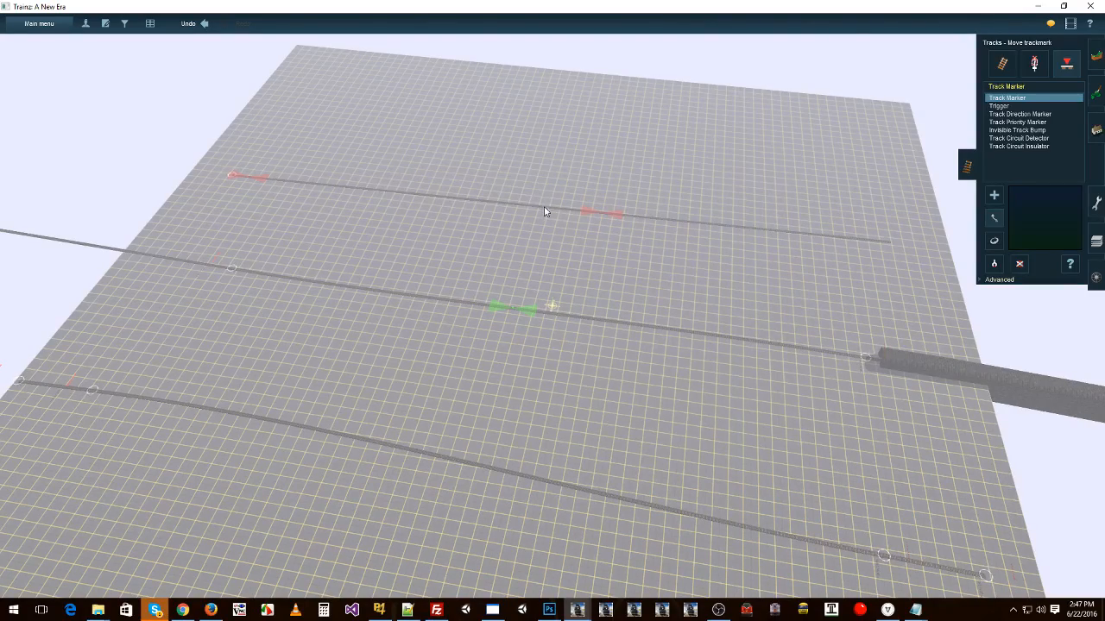
Step: Add the Un-Portal 2 rule to the session's rules list
right_click(605, 212)
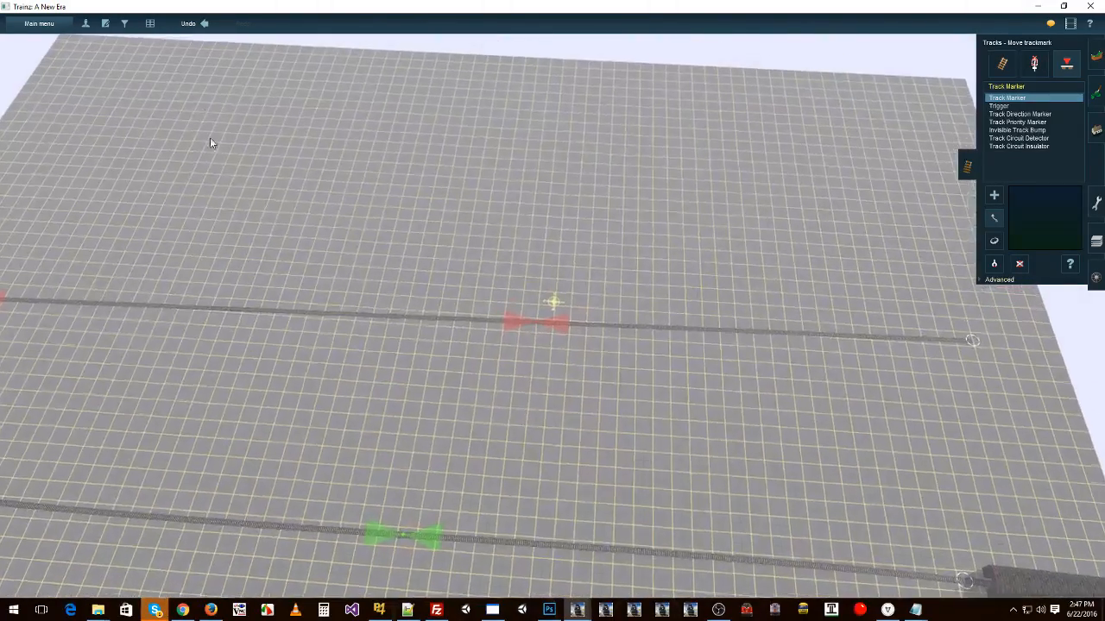
right_click(386, 296)
right_click(674, 355)
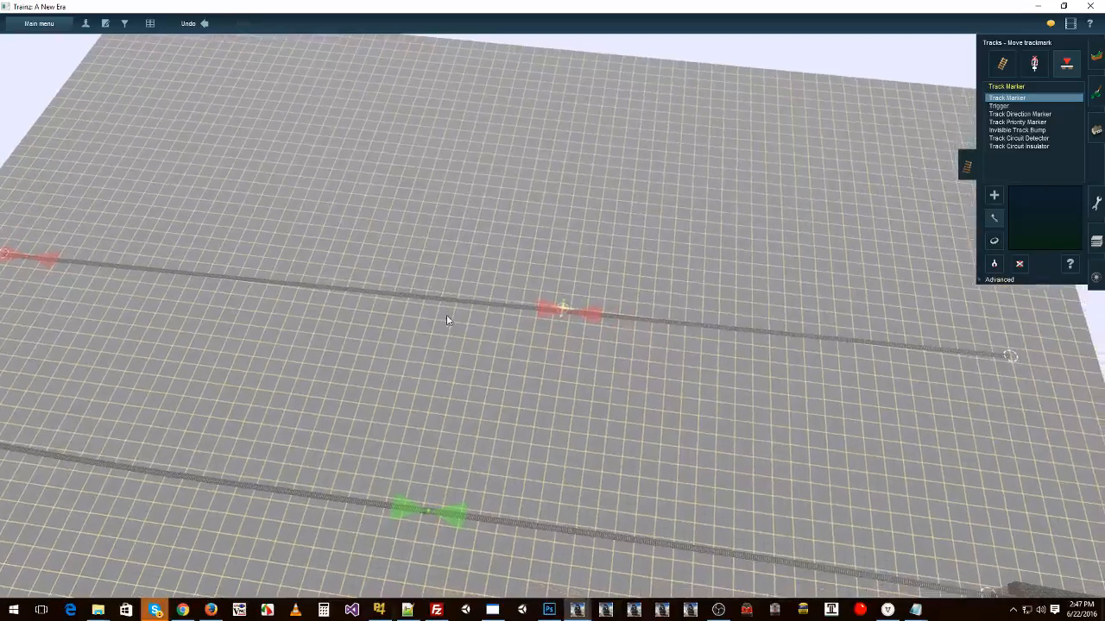
click(105, 25)
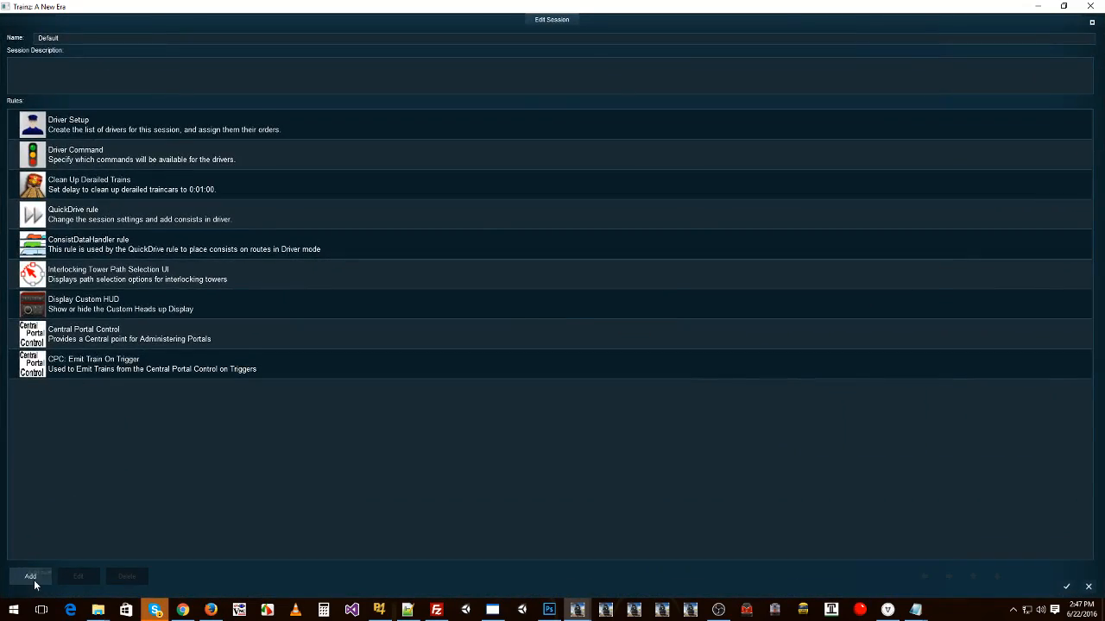
click(35, 581)
text(un)
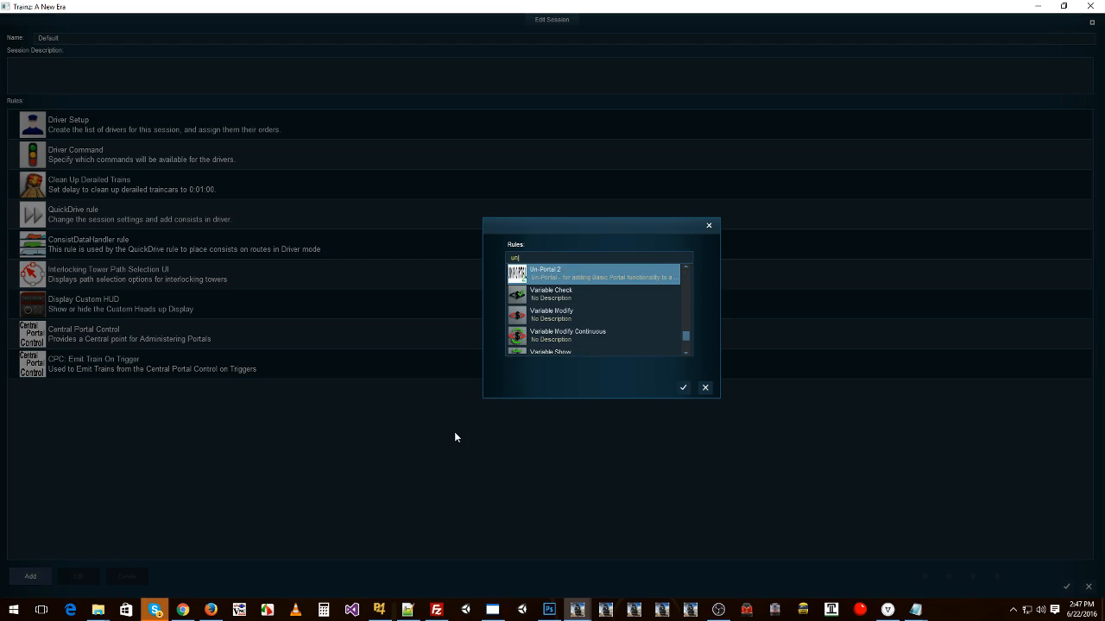
key(BackSpace)
key(BackSpace)
text(Trigger Check)
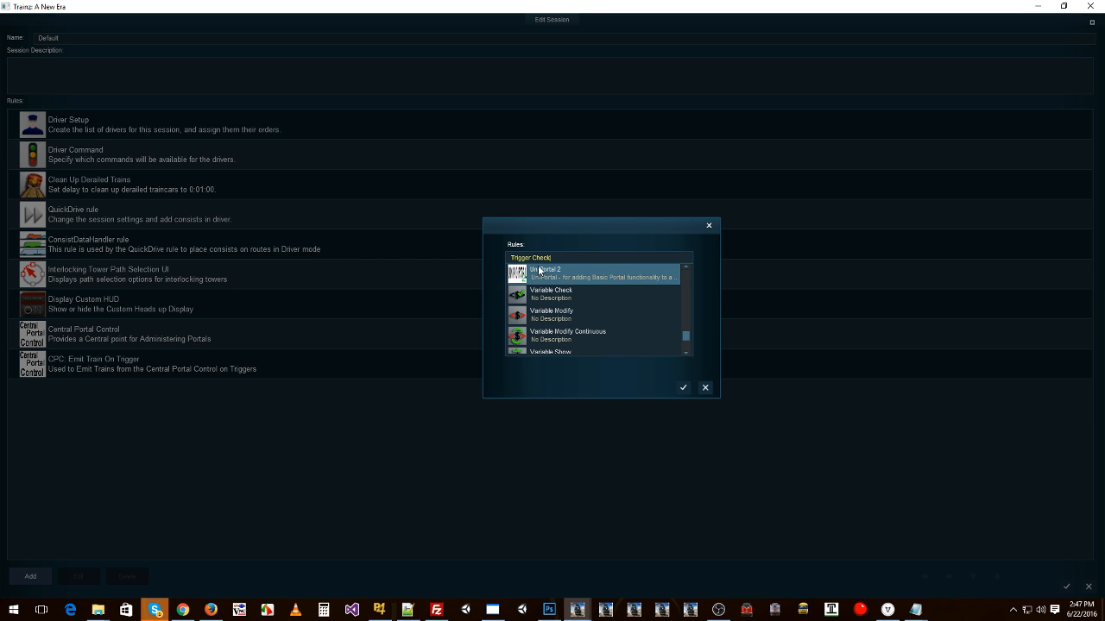
click(540, 270)
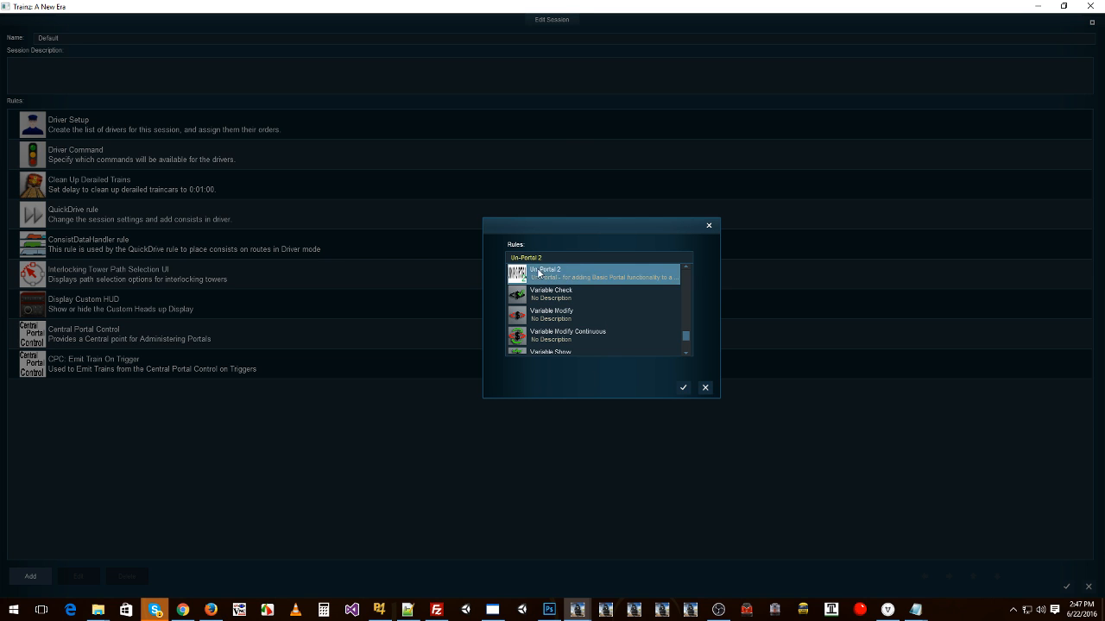
click(683, 389)
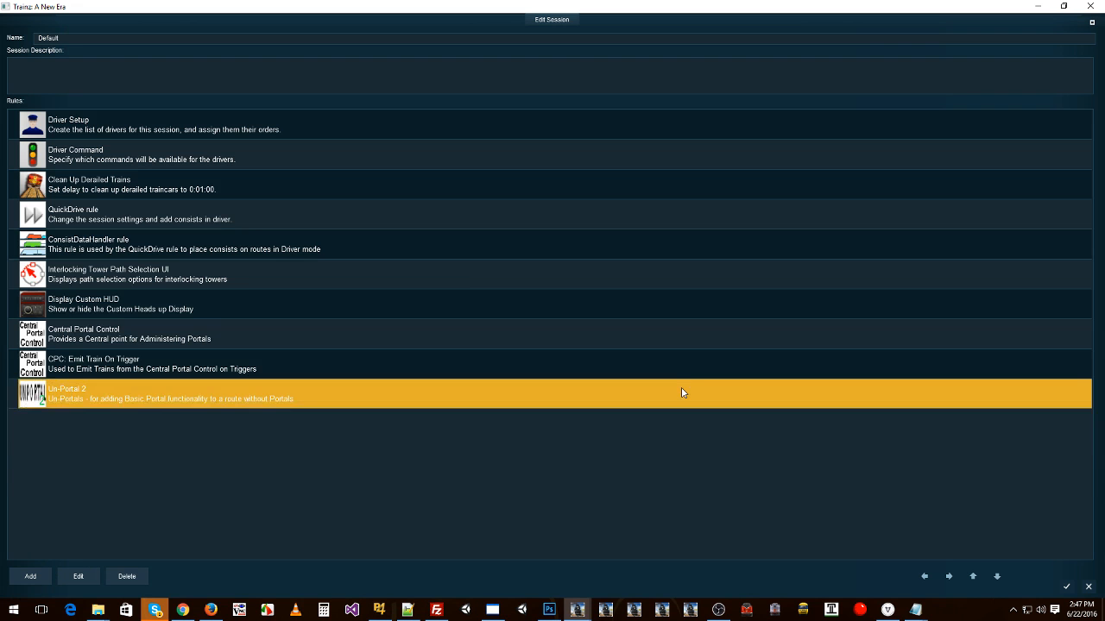
Step: Edit the Un-Portal 2 rule and add a new un-portal at trackmark TM-In
click(79, 576)
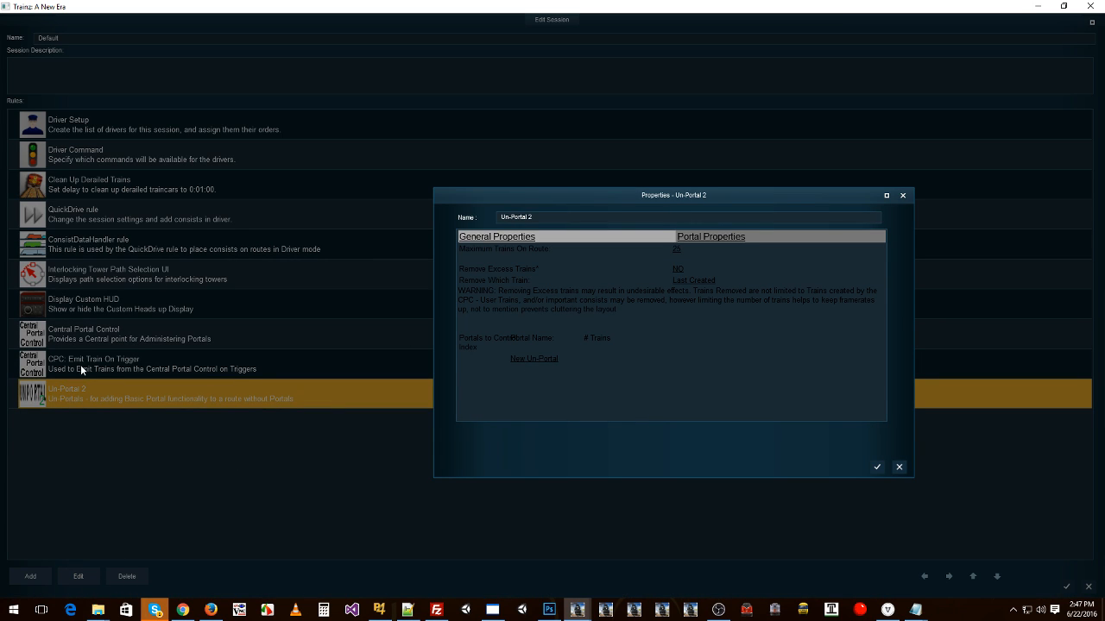
click(522, 359)
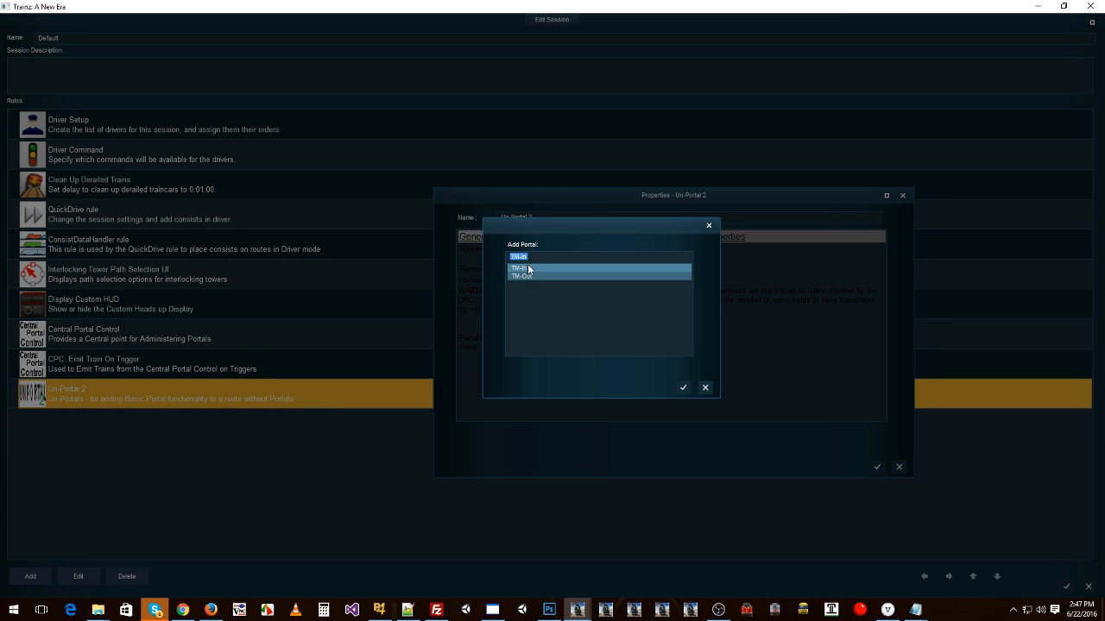
click(683, 388)
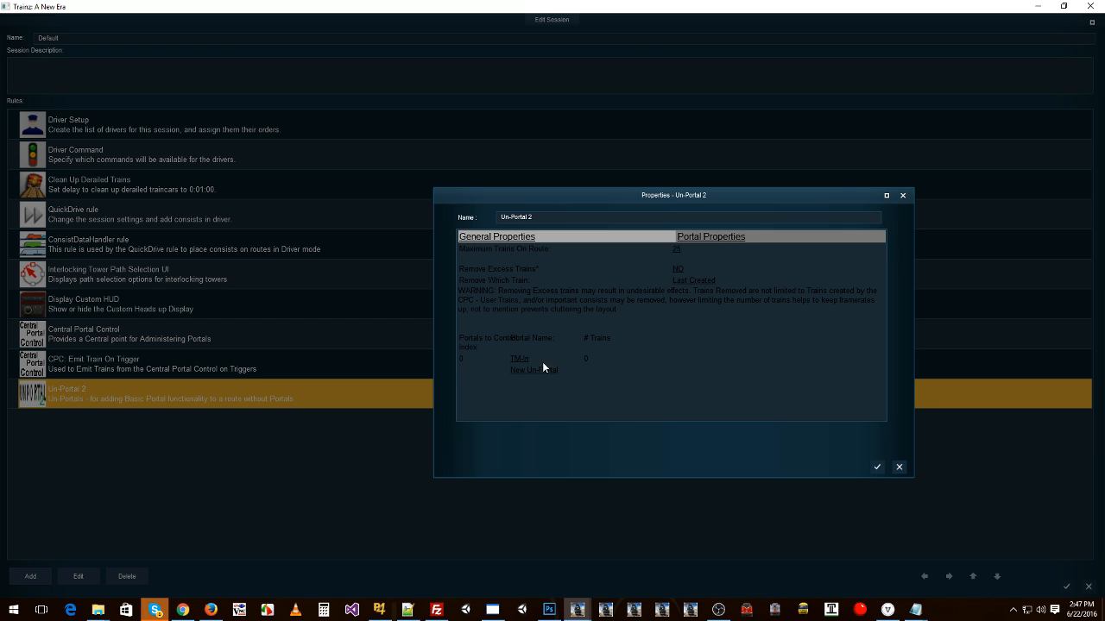
Step: Configure the TM-In portal with 1 minute between trains, timer fluctuation 0, and both Consume Trains and Emit Immediately set to NO
click(519, 359)
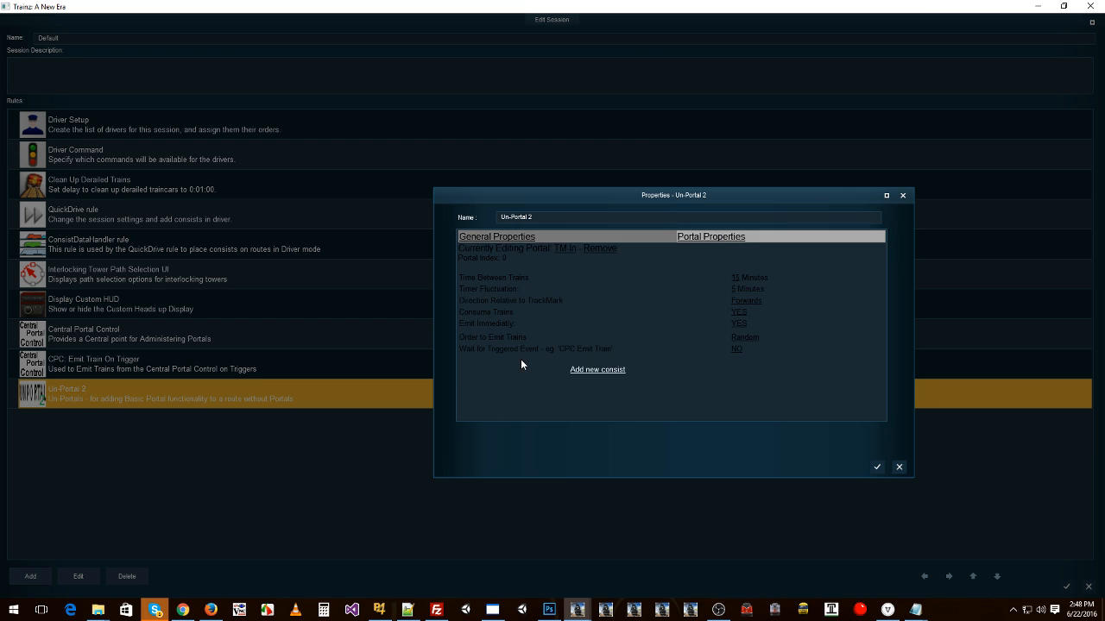
click(736, 278)
click(618, 339)
click(736, 289)
text(0)
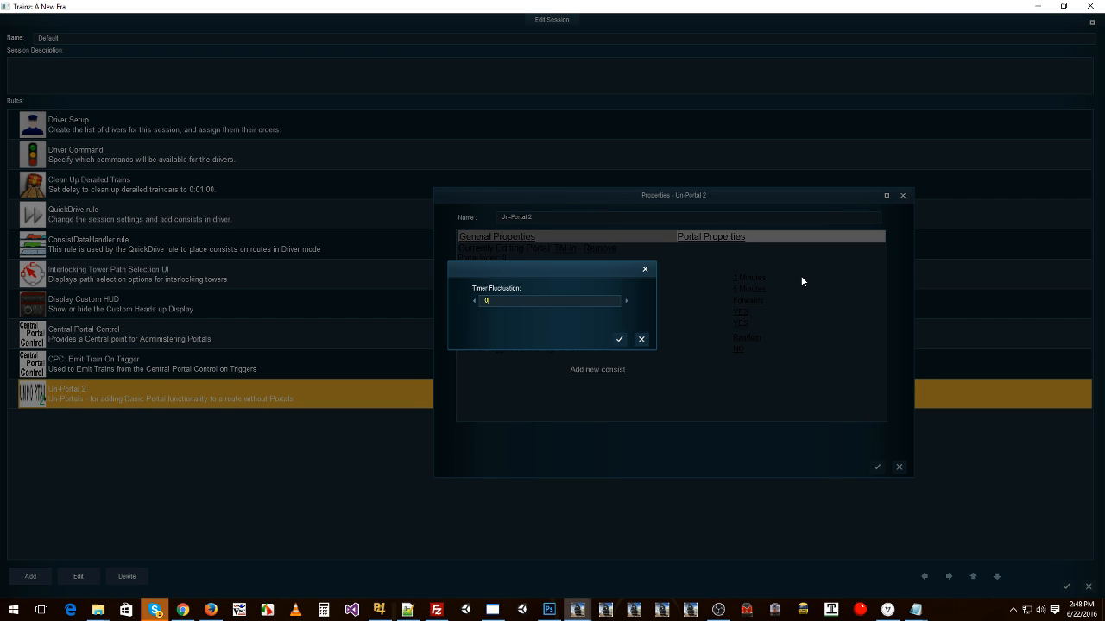
key(Return)
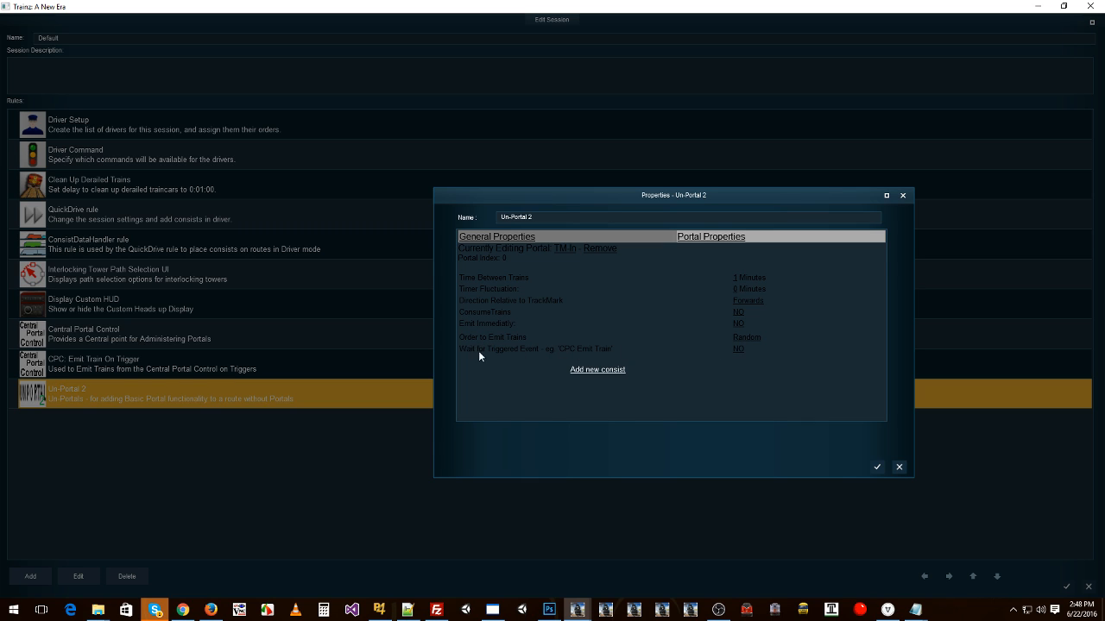
Step: Add a new consist to the TM-In portal, loaded from the saved consist ECML - BR Class 37 Freight
click(607, 369)
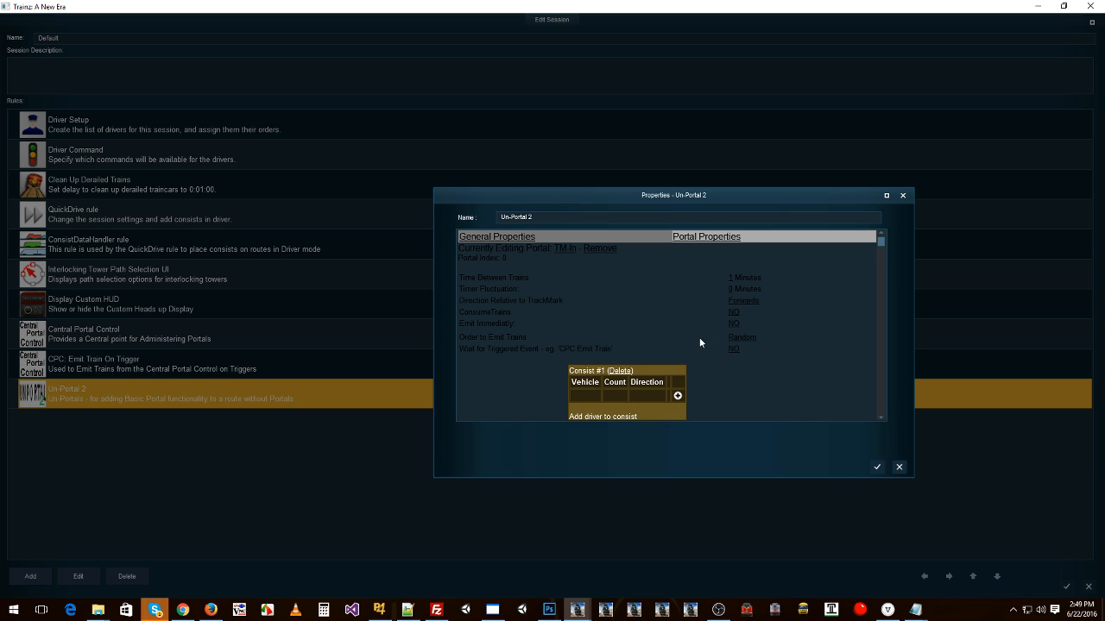
scroll(633, 372, down, 1)
click(624, 392)
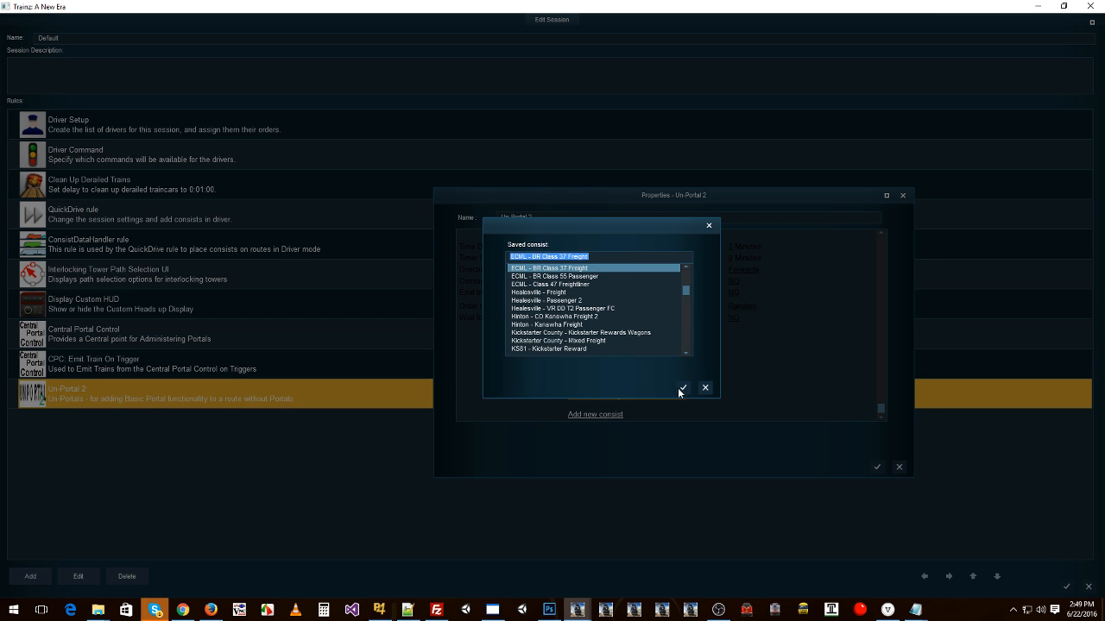
click(682, 388)
Step: Assign a driver to the freight consist and give it the order Drive Via Trackmark TM-Out
scroll(690, 352, down, 3)
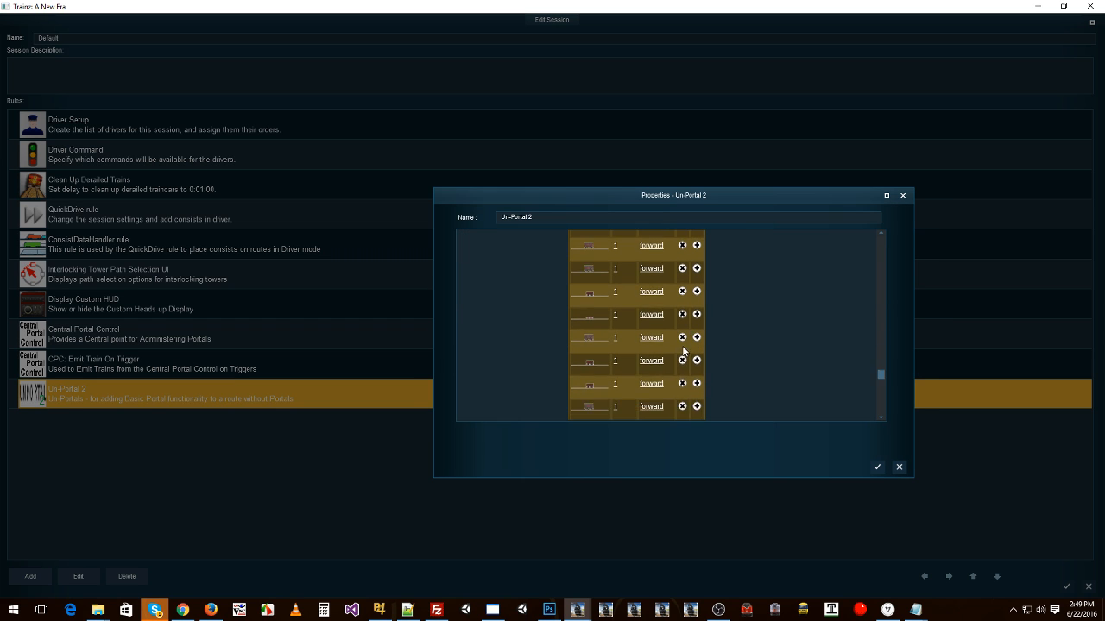
scroll(656, 379, down, 2)
click(622, 396)
click(552, 324)
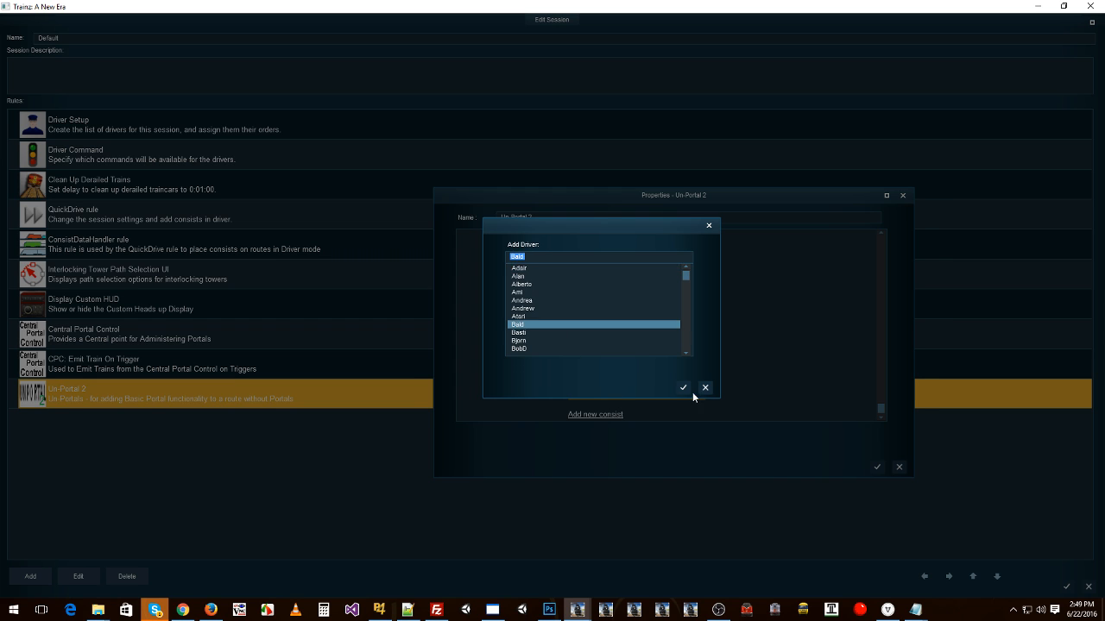
click(682, 388)
click(593, 381)
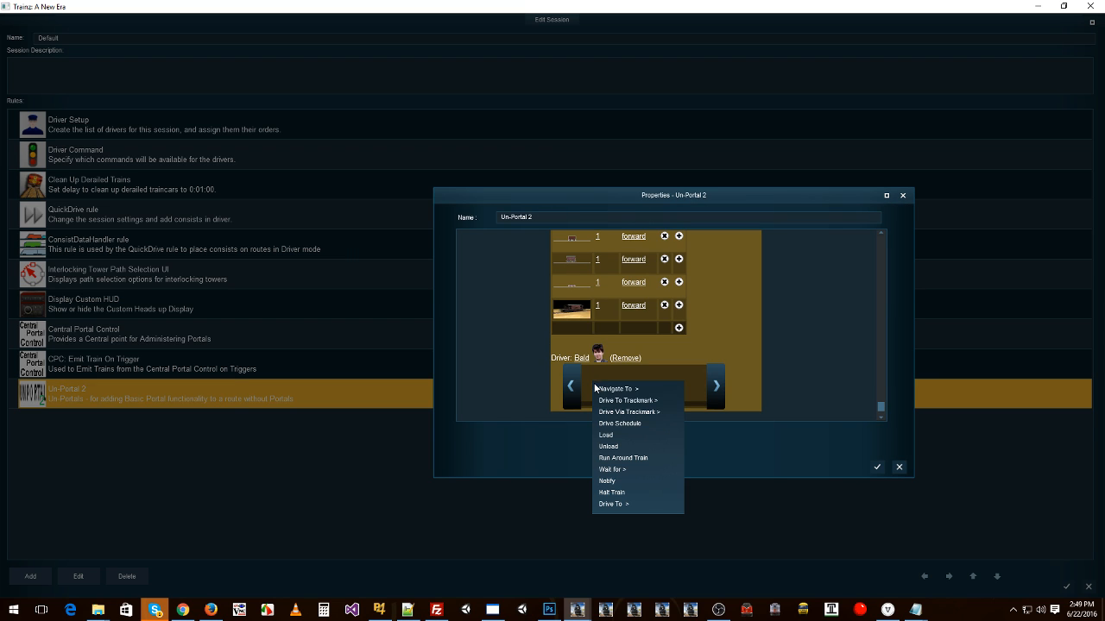
mouse_move(631, 412)
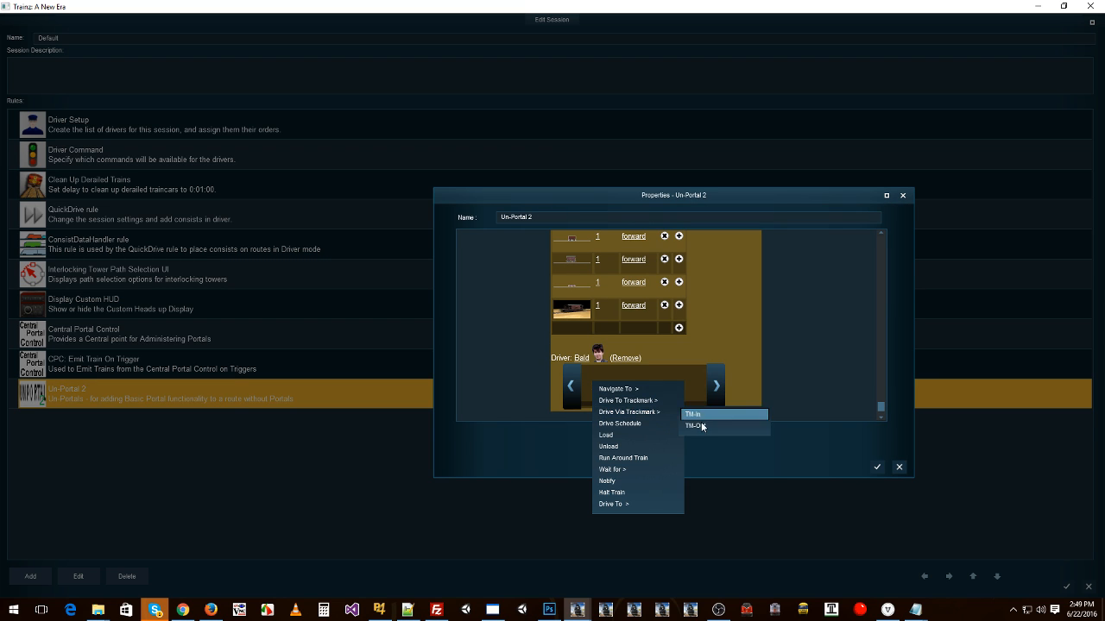
click(695, 425)
Step: Add a second consist to the portal, loaded from the saved consist ECML - BR Class 313 EMU
click(596, 415)
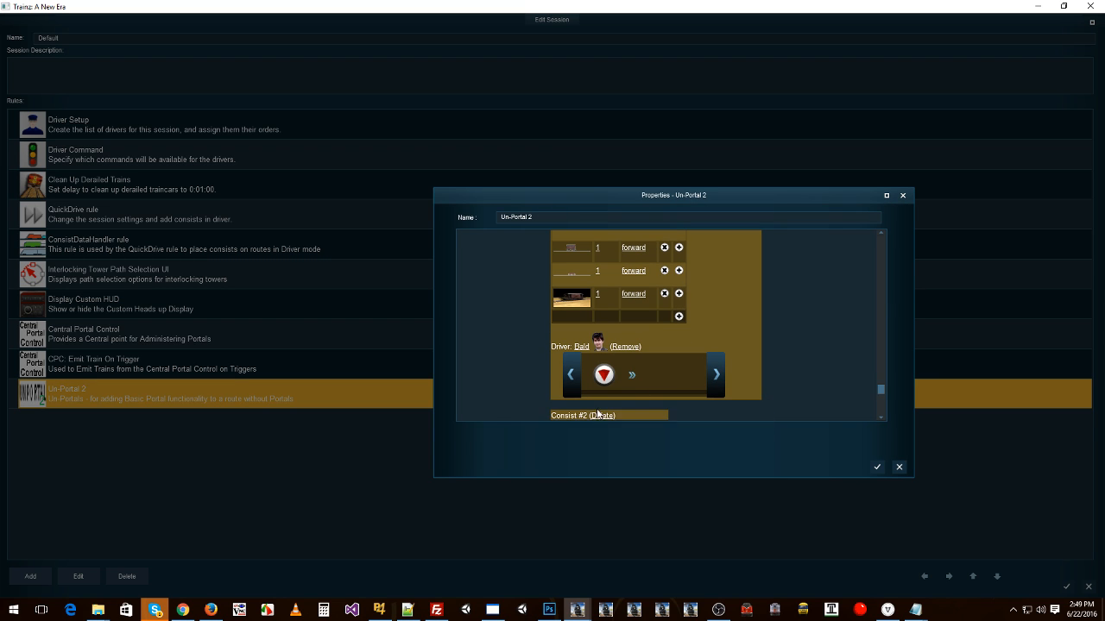
click(614, 393)
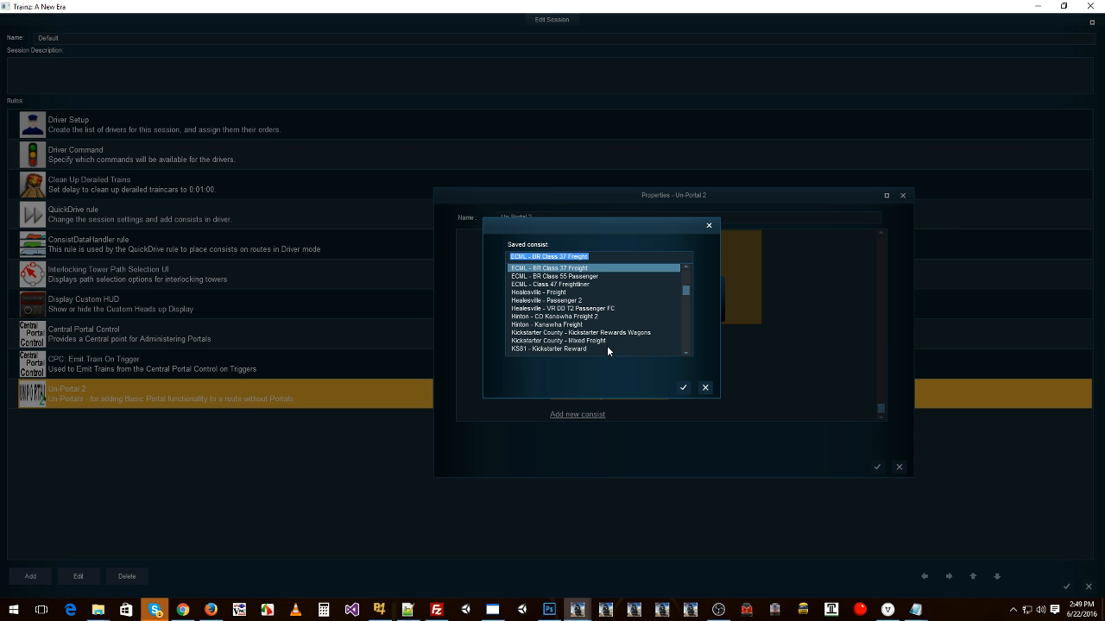
click(569, 276)
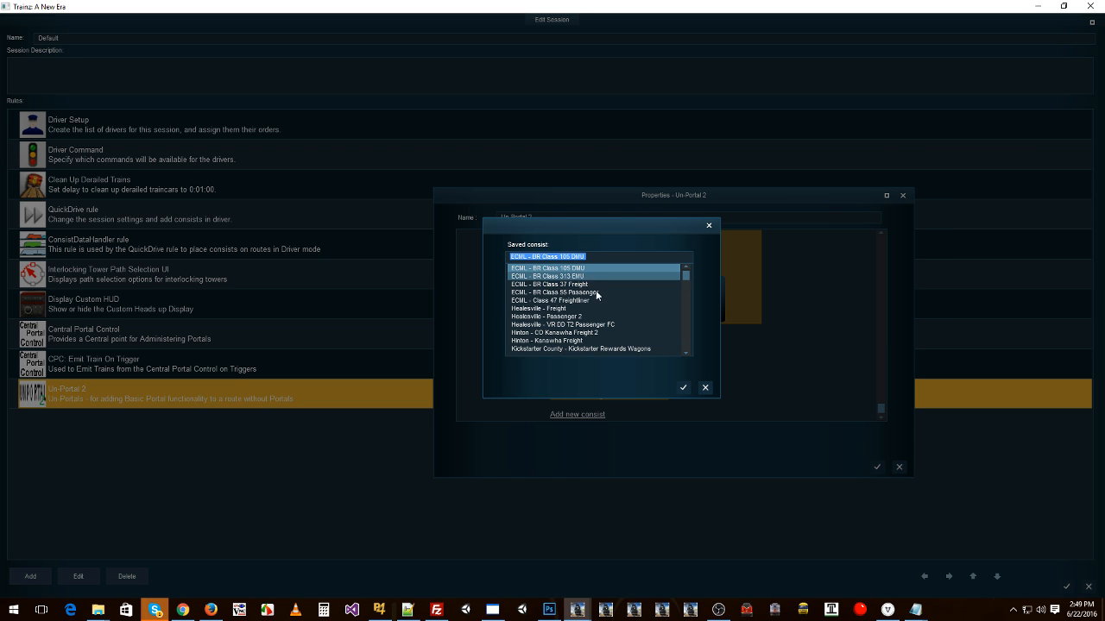
click(682, 384)
click(680, 385)
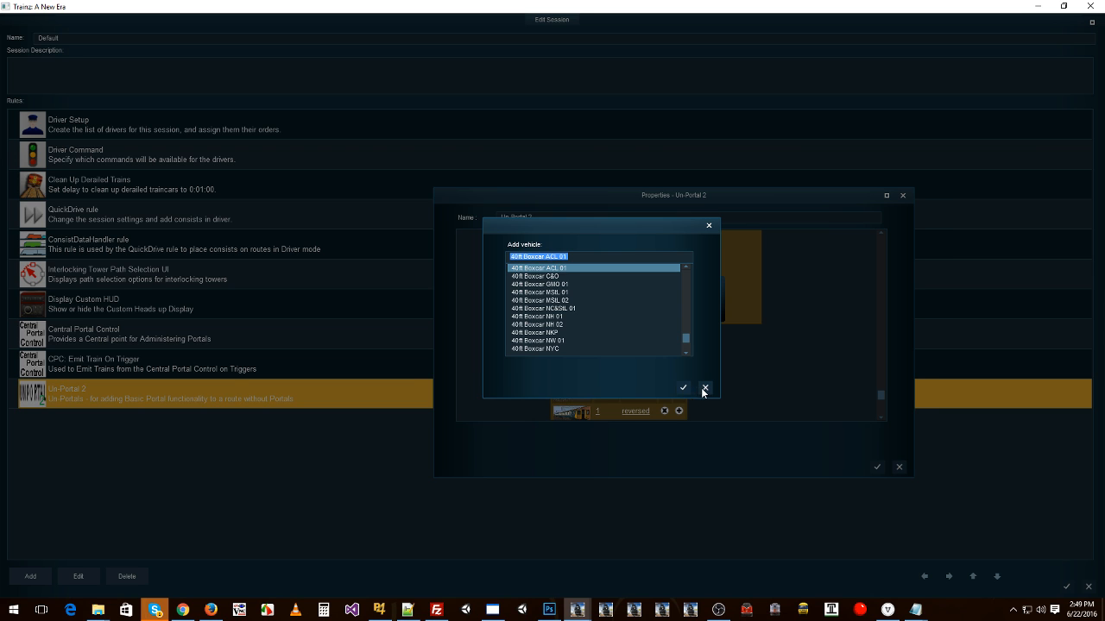
click(704, 390)
Step: Assign a different driver to the second consist and give it the order Drive Via Trackmark TM-Out
scroll(679, 404, down, 2)
click(607, 393)
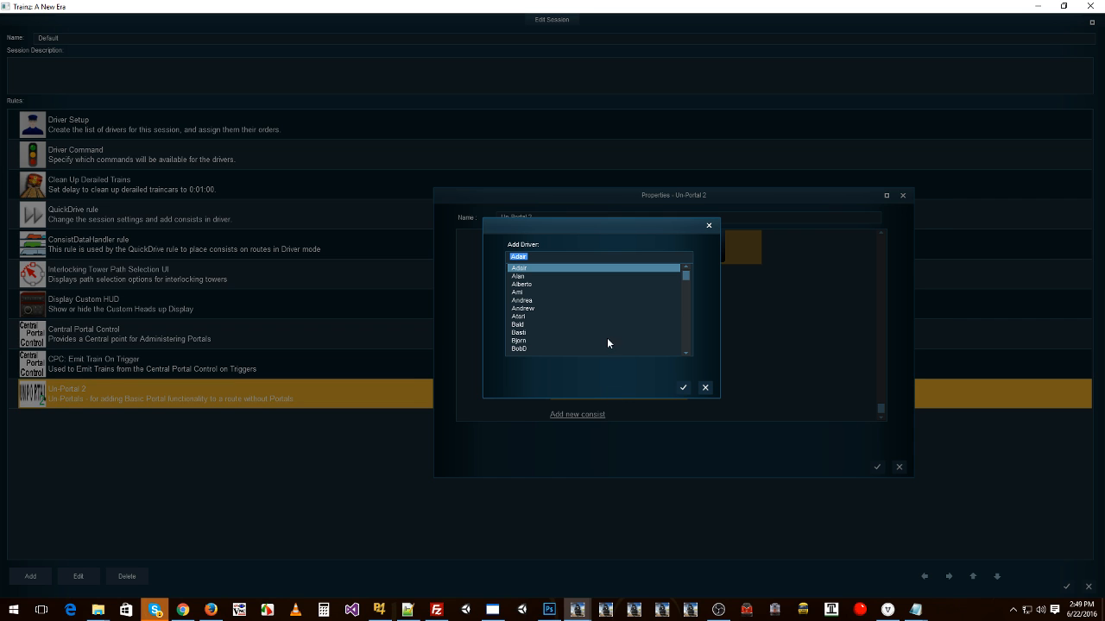
click(542, 308)
click(682, 388)
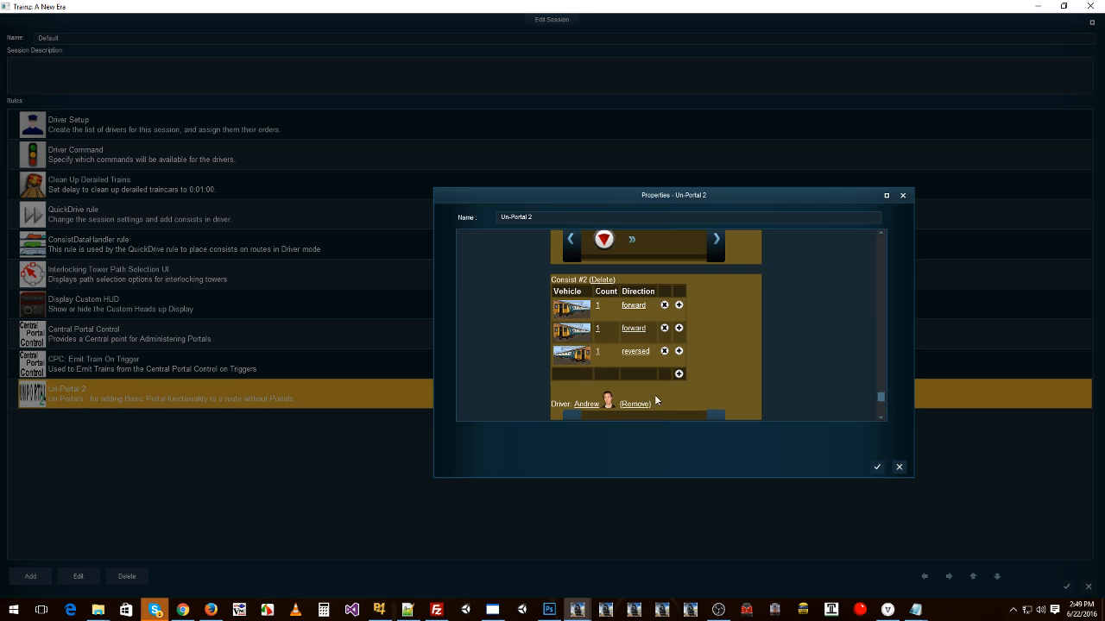
click(594, 374)
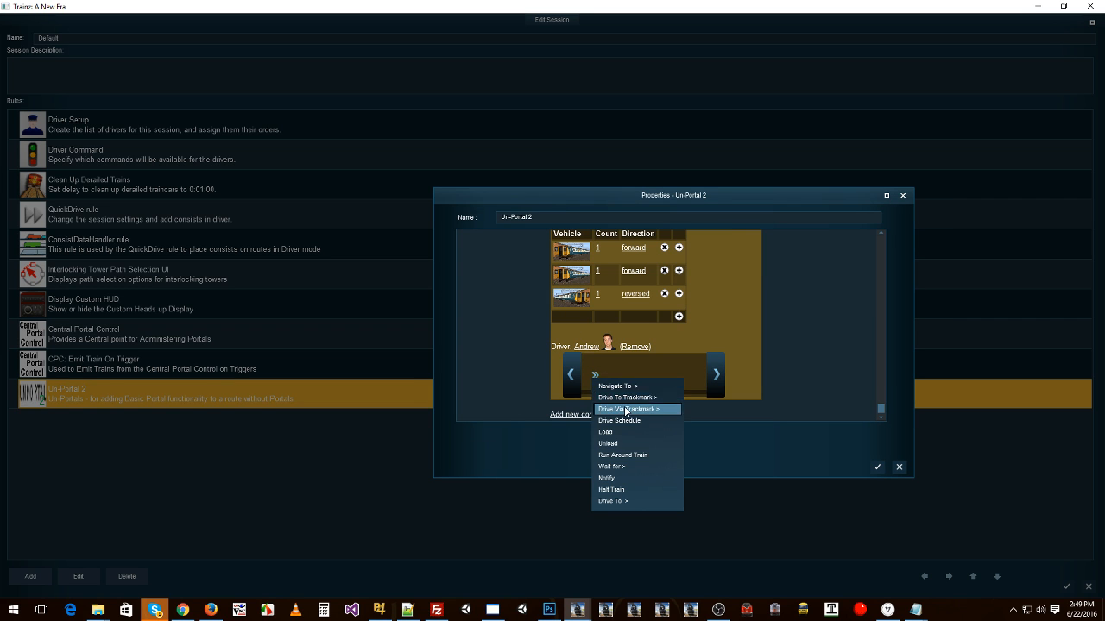
mouse_move(662, 411)
click(694, 423)
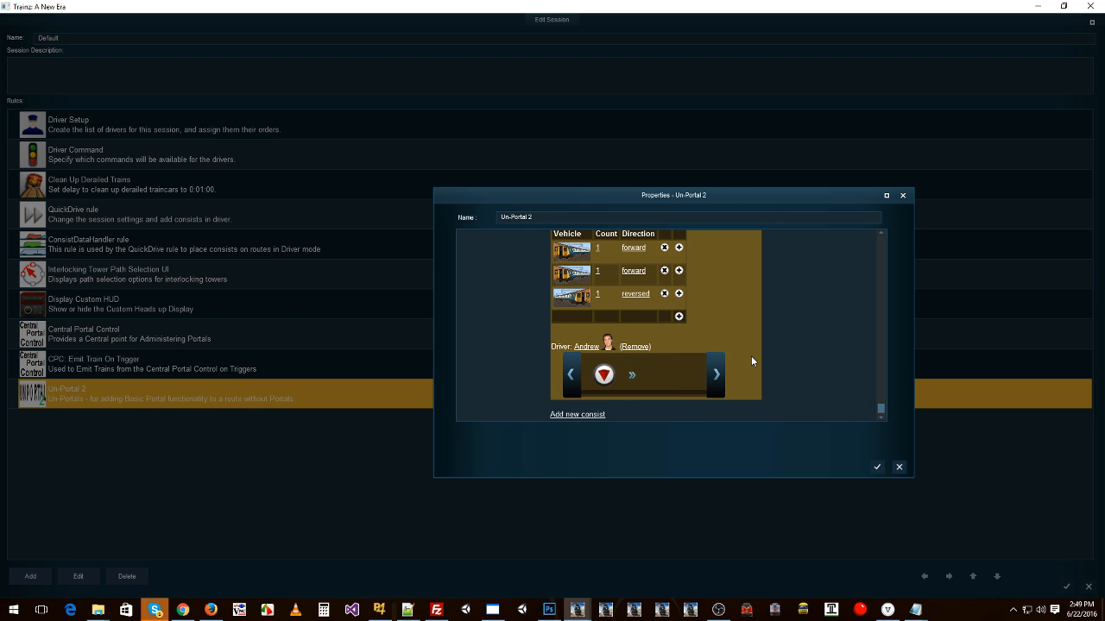
Step: Accept the Un-Portal 2 properties and apply the session edits
scroll(751, 356, up, 3)
scroll(741, 339, up, 10)
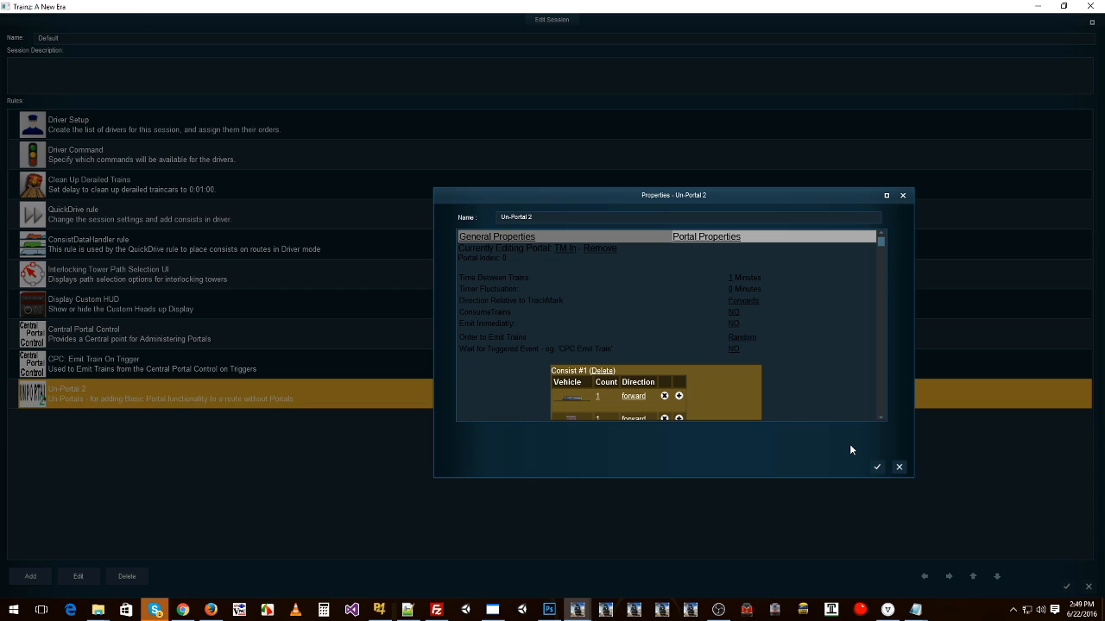
click(877, 467)
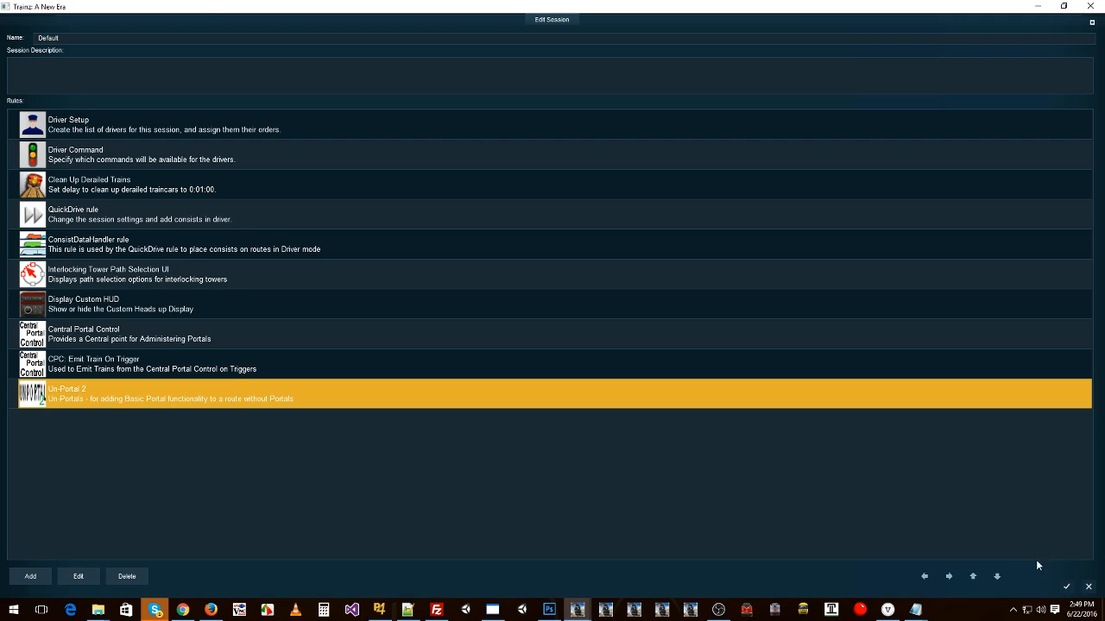
click(1066, 587)
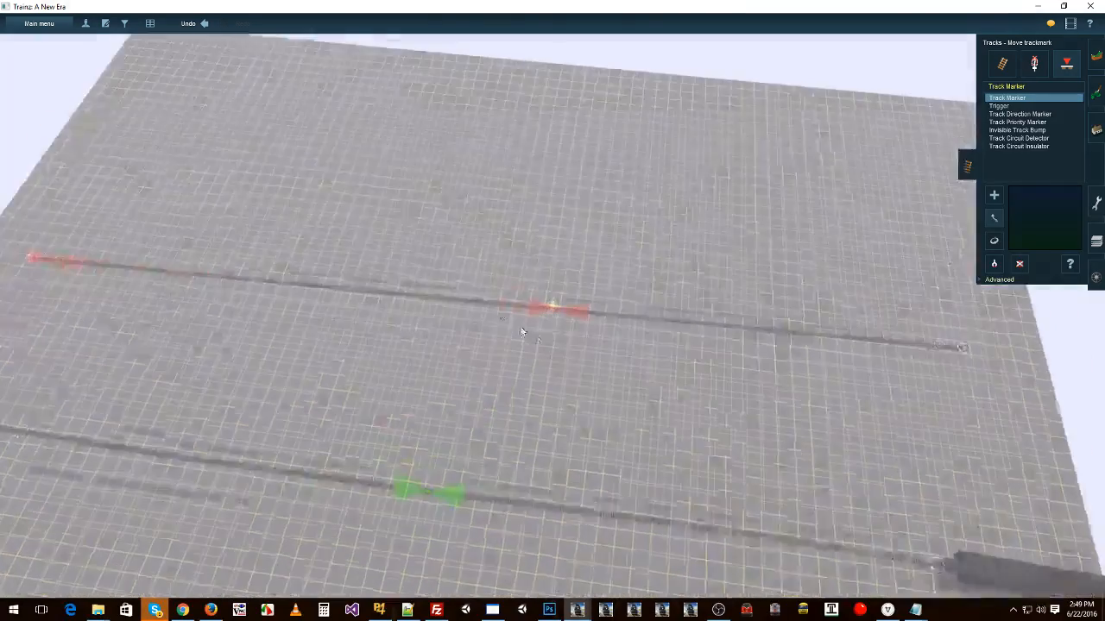
Step: Save by overwriting the existing route and session, and start Driver
click(86, 23)
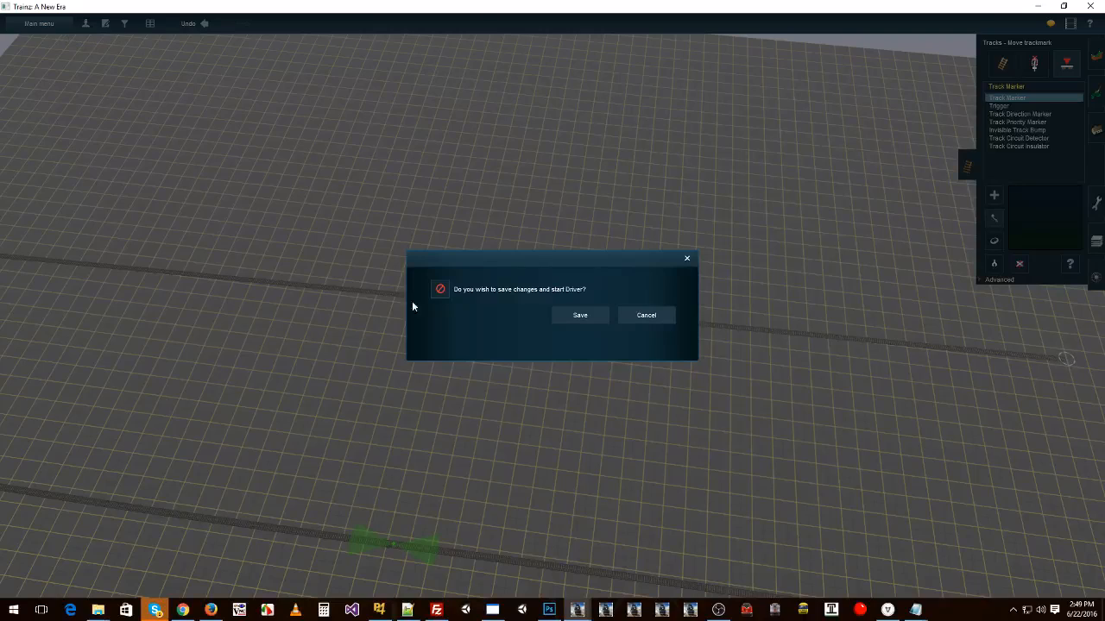
click(580, 315)
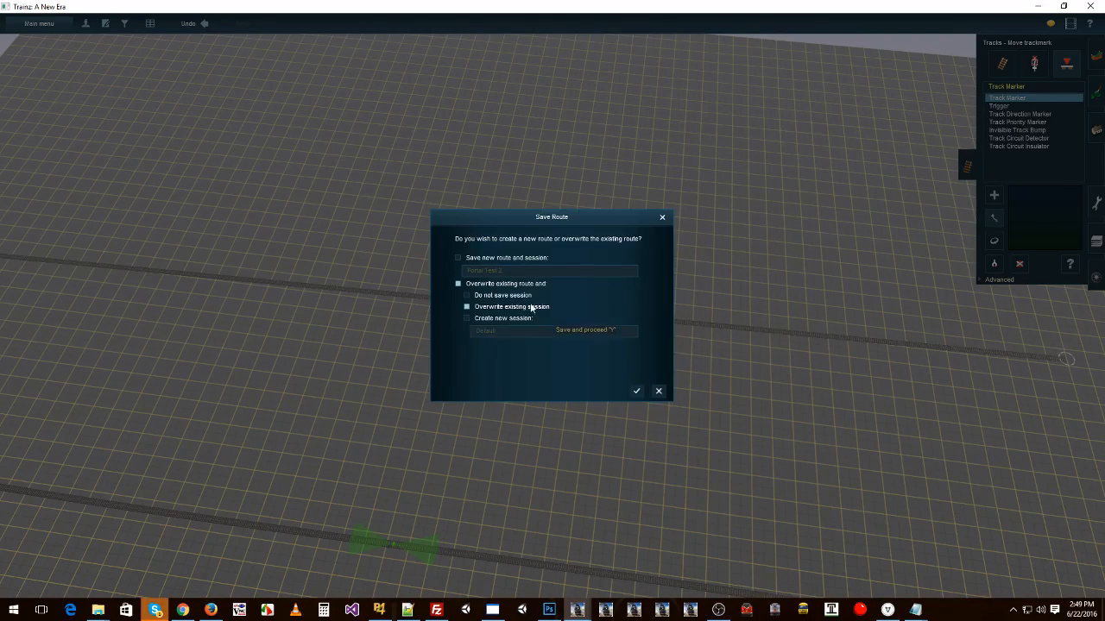
click(636, 389)
click(588, 304)
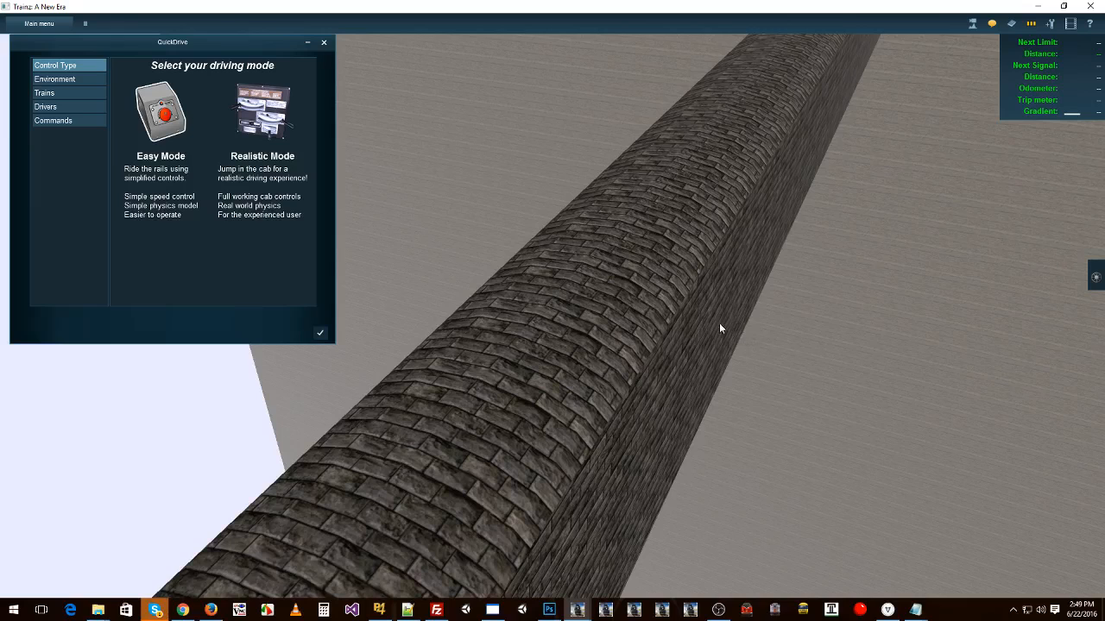
Step: Dismiss the QuickDrive setup and switch from the map to the 3D view of the tracks
click(319, 338)
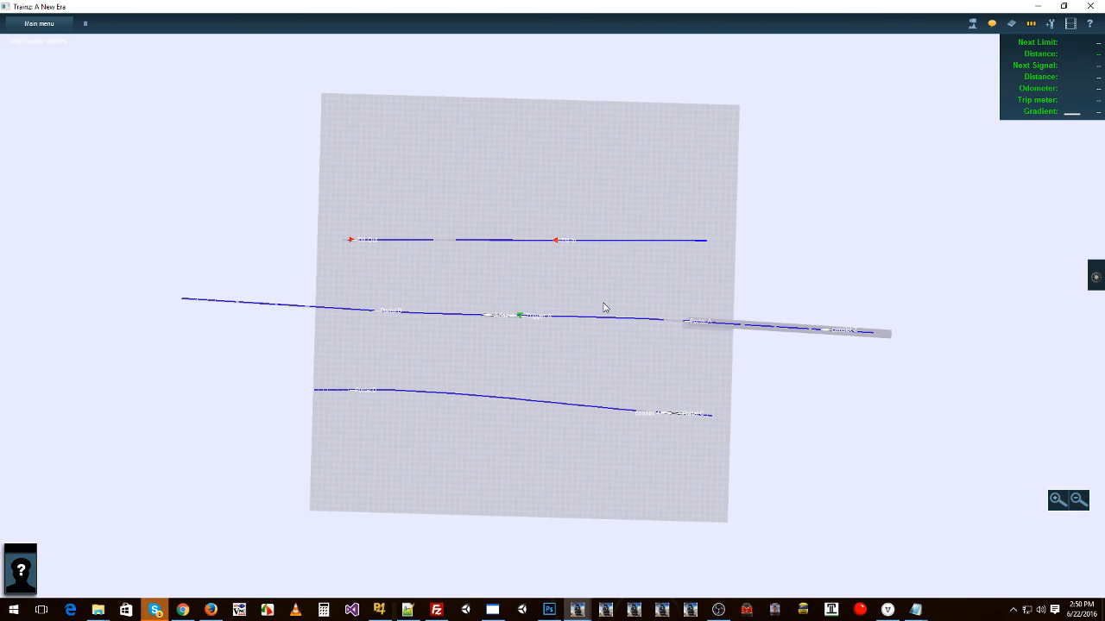
scroll(556, 297, up, 1)
key(ctrl+m)
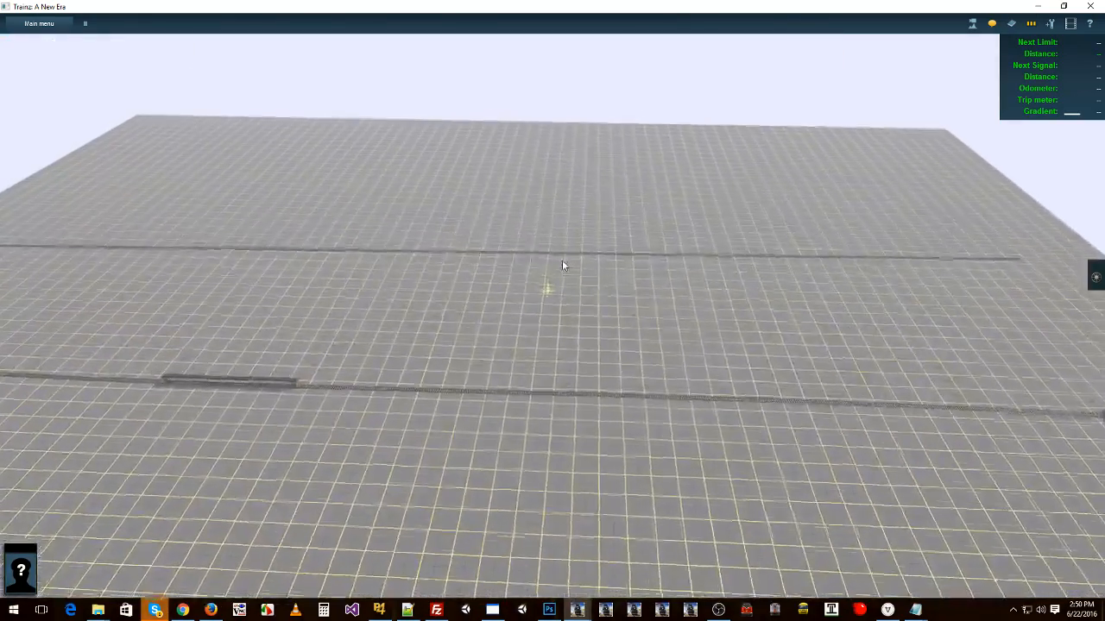
Step: Check the tracks and trackmarks on the map, and end the Driver session without saving to return to Surveyor
scroll(563, 266, down, 2)
scroll(562, 271, down, 4)
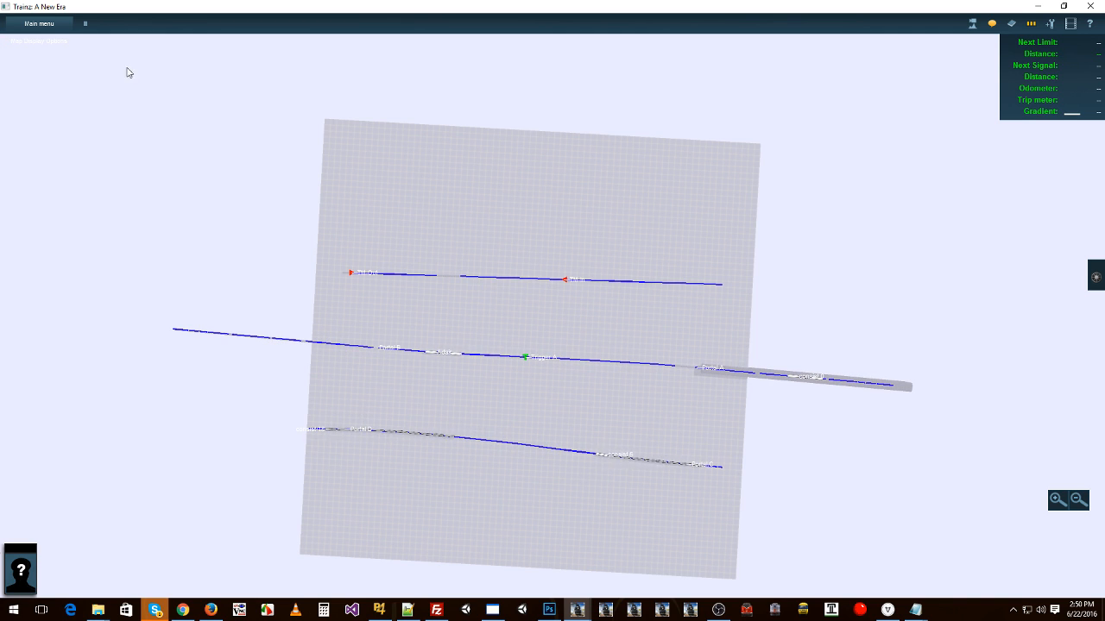
click(38, 24)
click(43, 124)
click(489, 318)
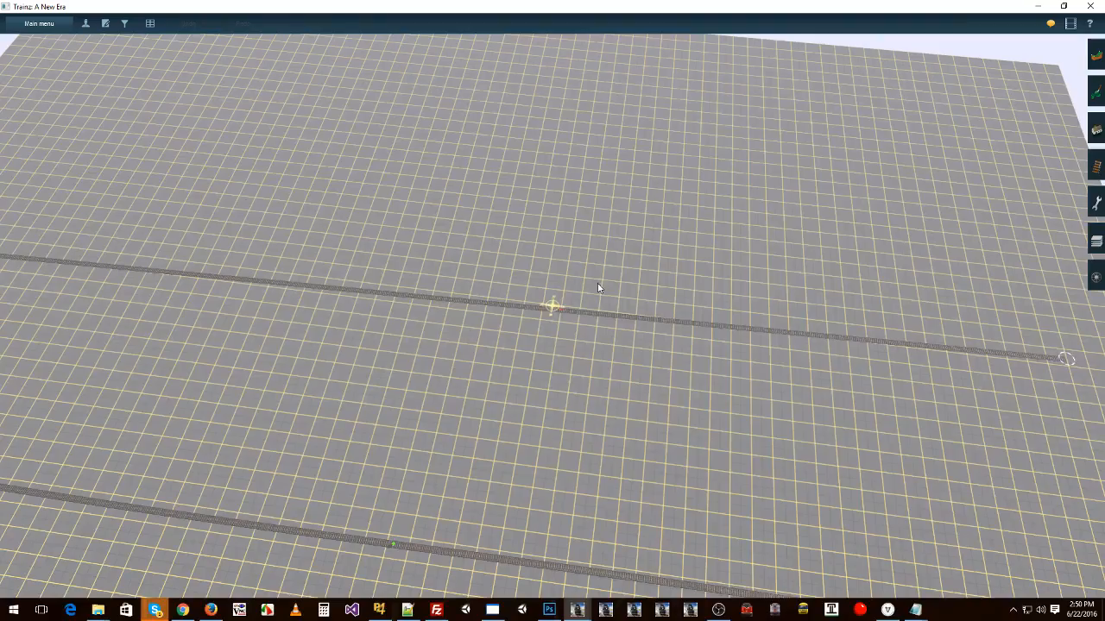
Step: Open the Un-Portal 2 rule's properties in the session editor and show the settings of portal TM-In
scroll(560, 319, up, 5)
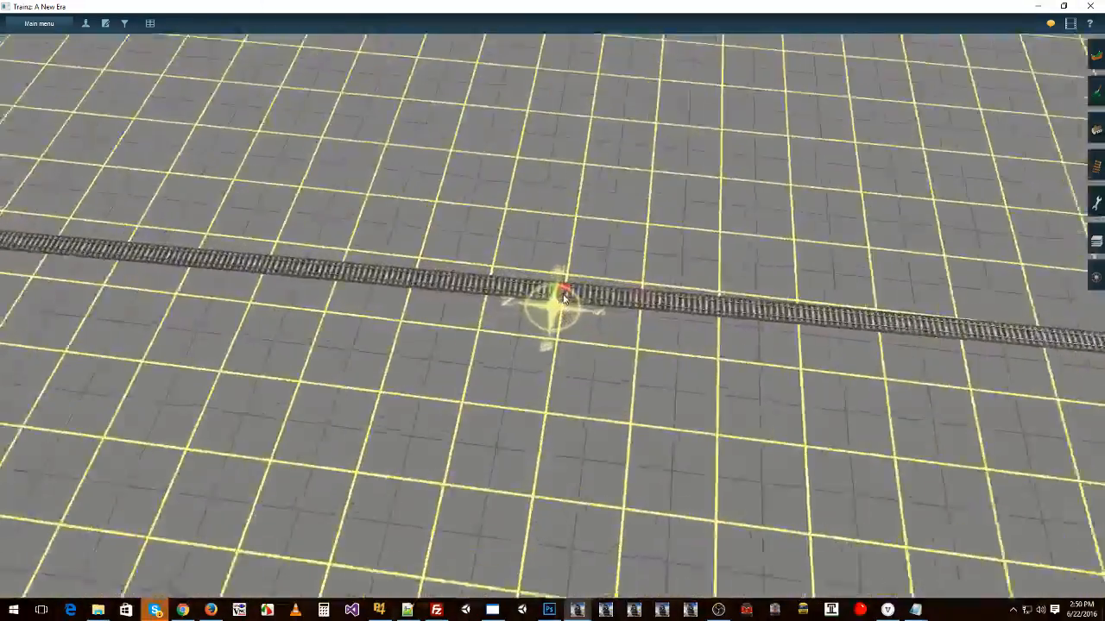
key(Left)
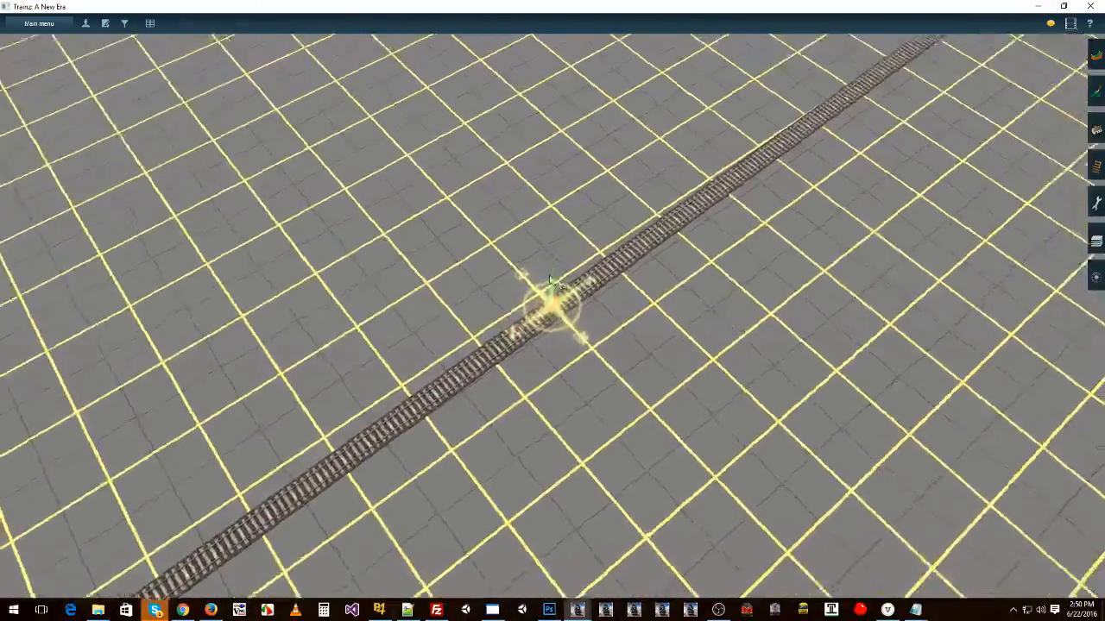
scroll(121, 29, down, 3)
click(105, 24)
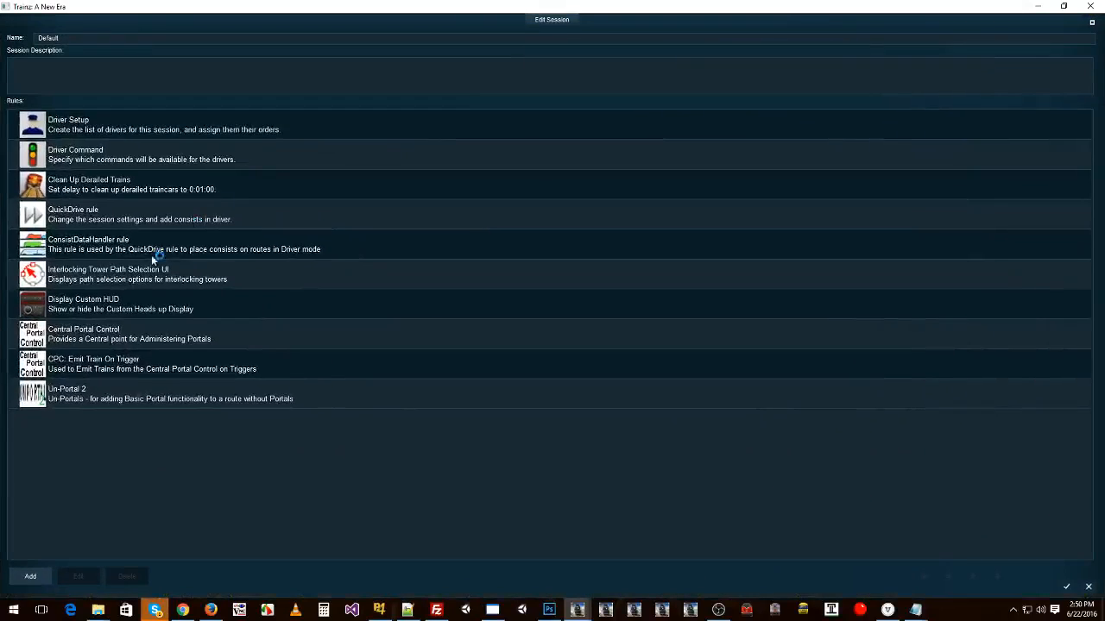
click(93, 388)
click(78, 576)
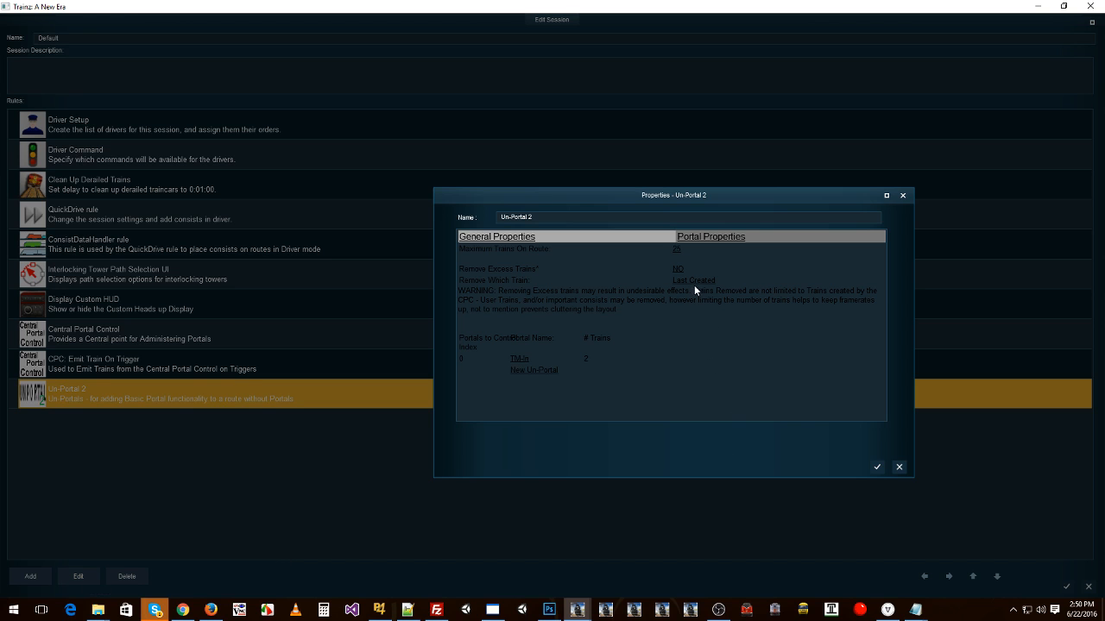
click(515, 359)
Step: Remove vehicles from the end of the long first consist, and delete that whole consist from portal TM-In
scroll(711, 349, down, 3)
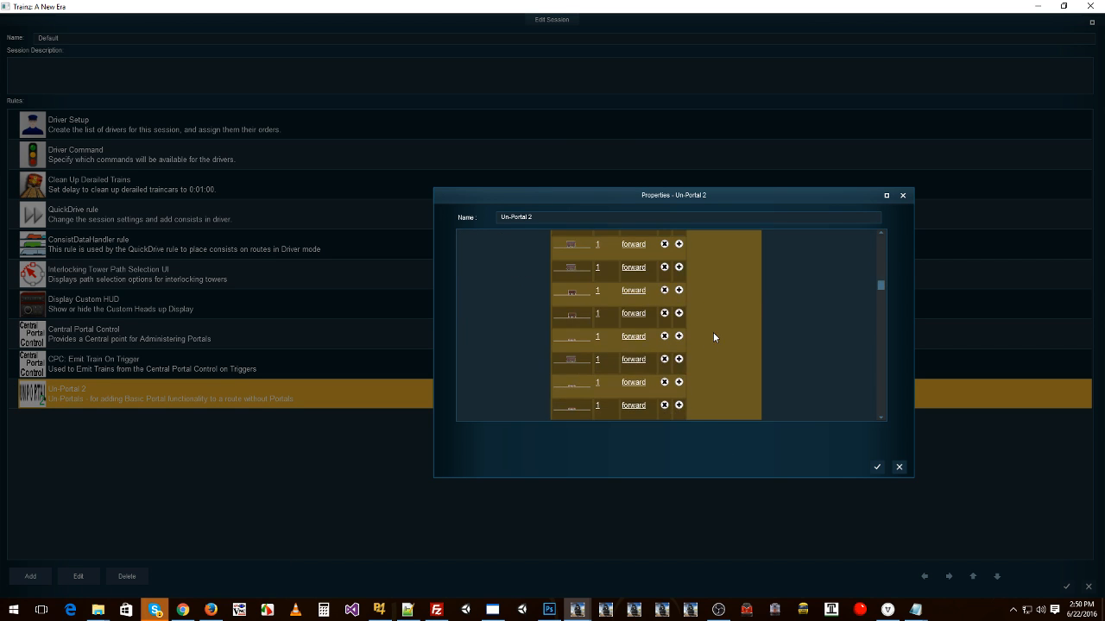
scroll(713, 329, down, 3)
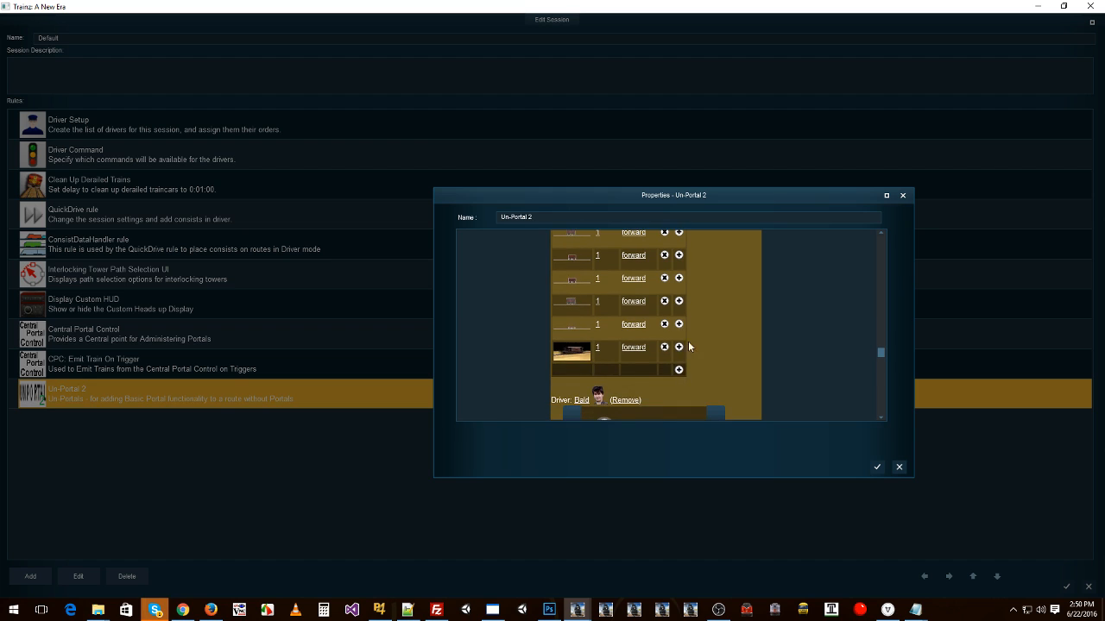
click(663, 347)
click(663, 323)
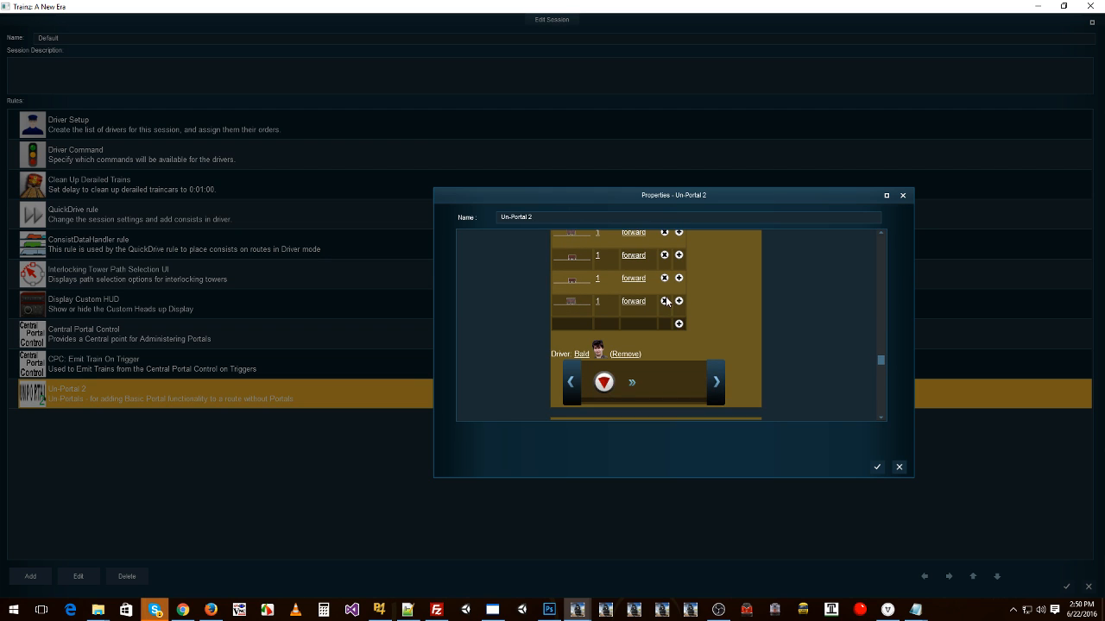
click(664, 277)
click(664, 277)
scroll(665, 257, up, 10)
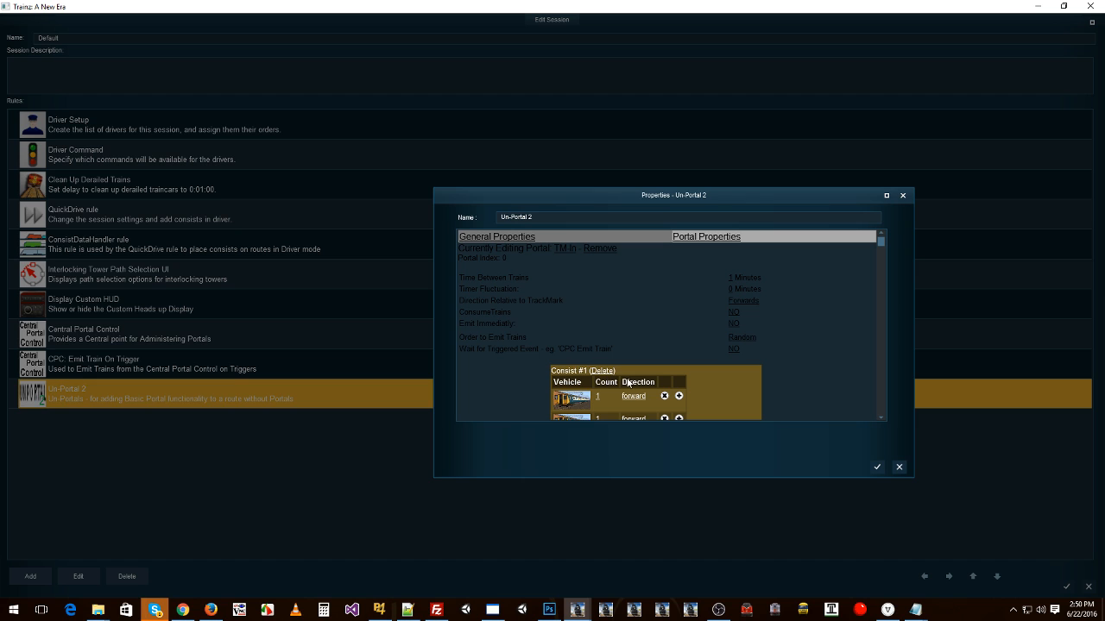
Step: Add a new consist to portal TM-In from the saved consist ECML - BR Class 55 Passenger
scroll(617, 370, down, 5)
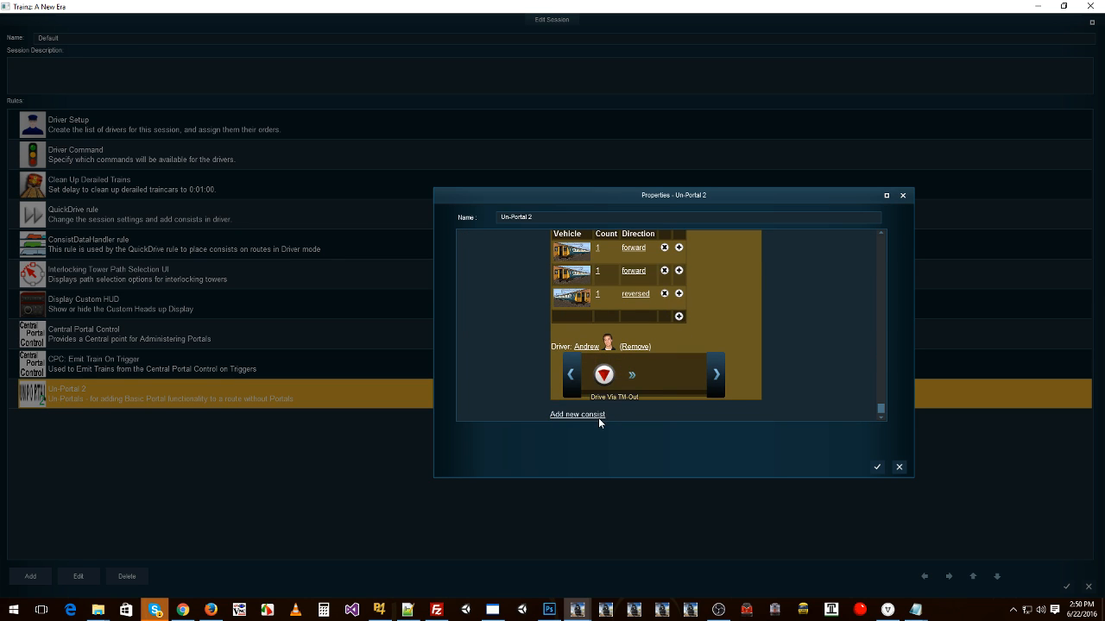
click(589, 415)
scroll(691, 362, down, 2)
click(628, 396)
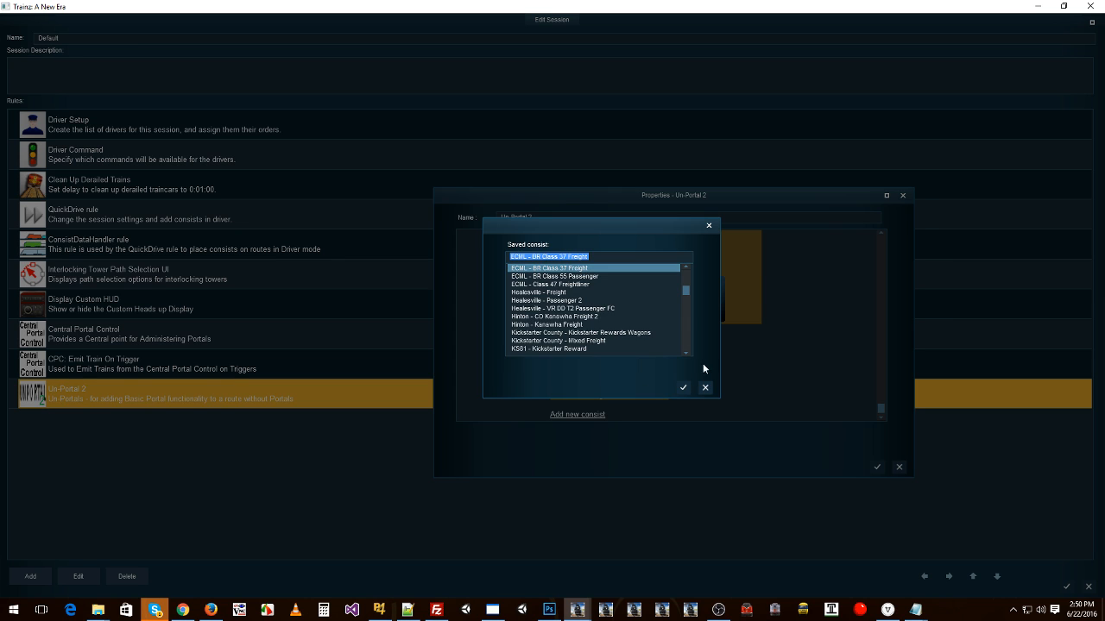
scroll(586, 310, down, 3)
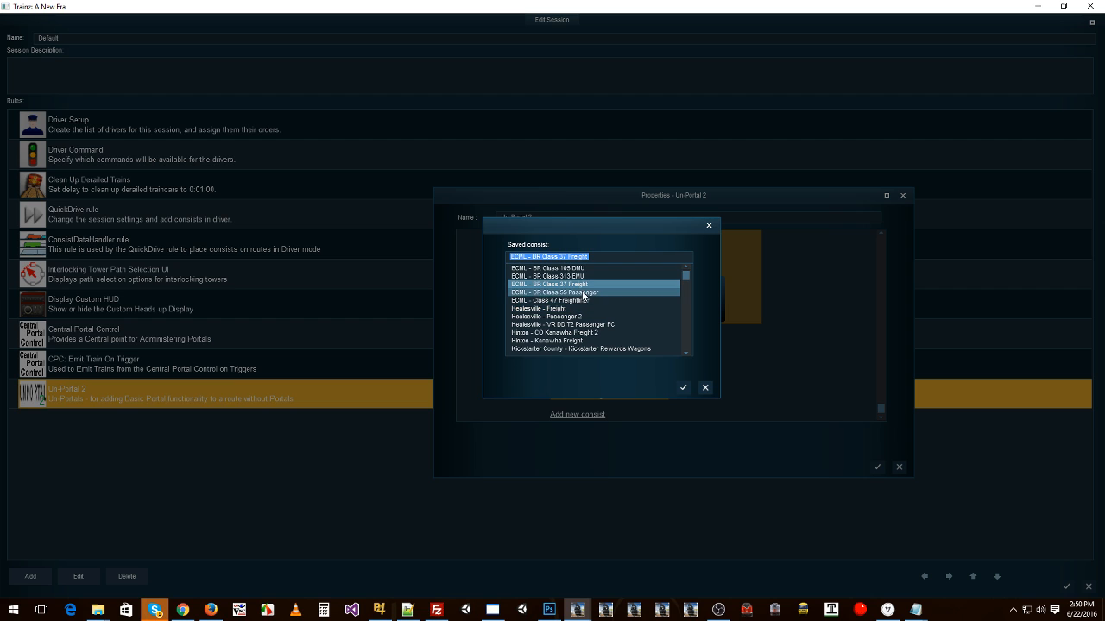
click(587, 293)
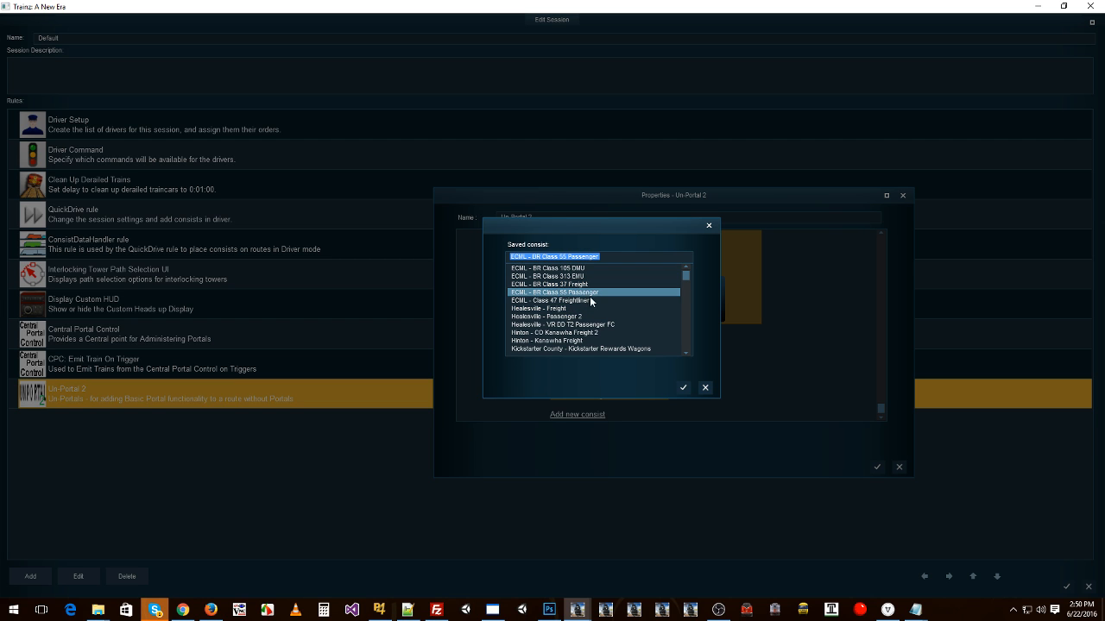
click(683, 388)
scroll(742, 377, down, 3)
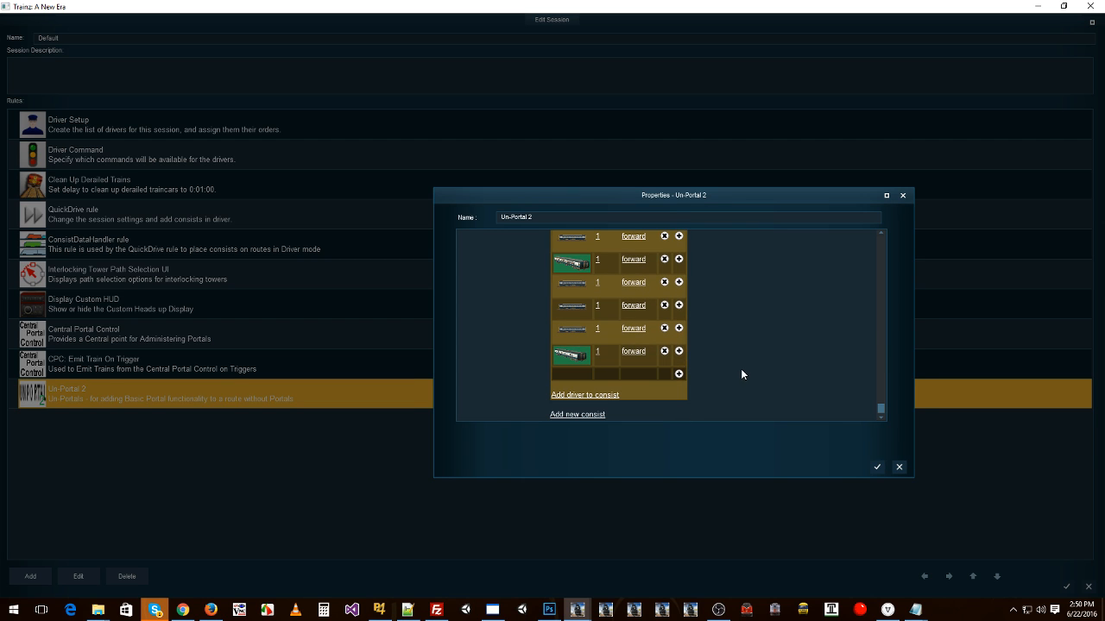
Step: Shorten the new Class 55 passenger consist by removing several of its carriages
click(665, 331)
click(666, 310)
scroll(663, 298, up, 1)
click(666, 315)
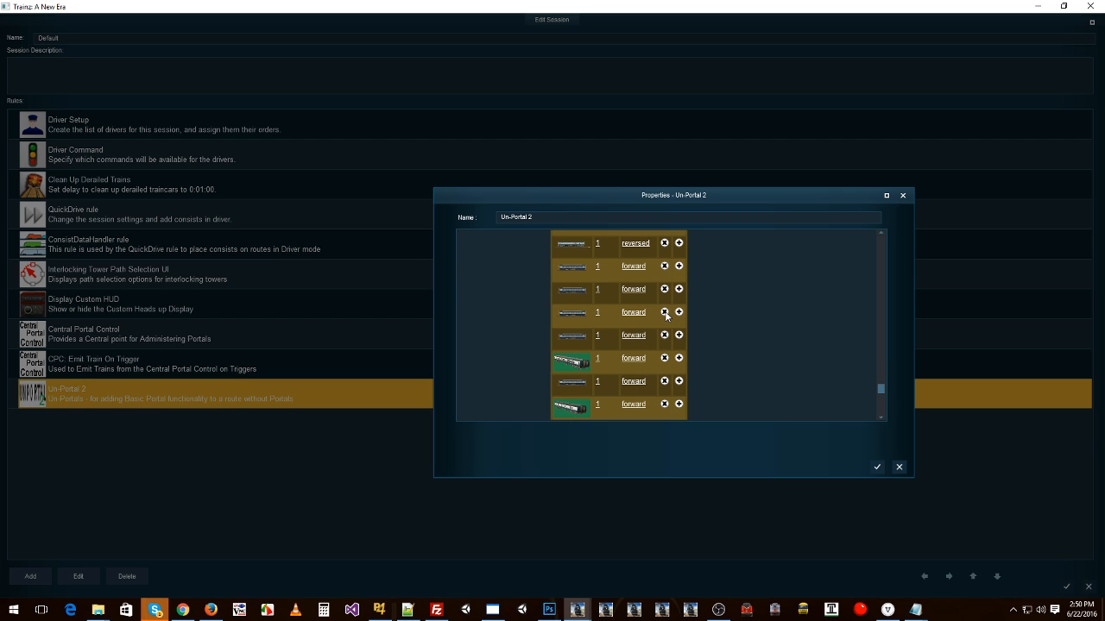
click(665, 289)
scroll(740, 309, up, 3)
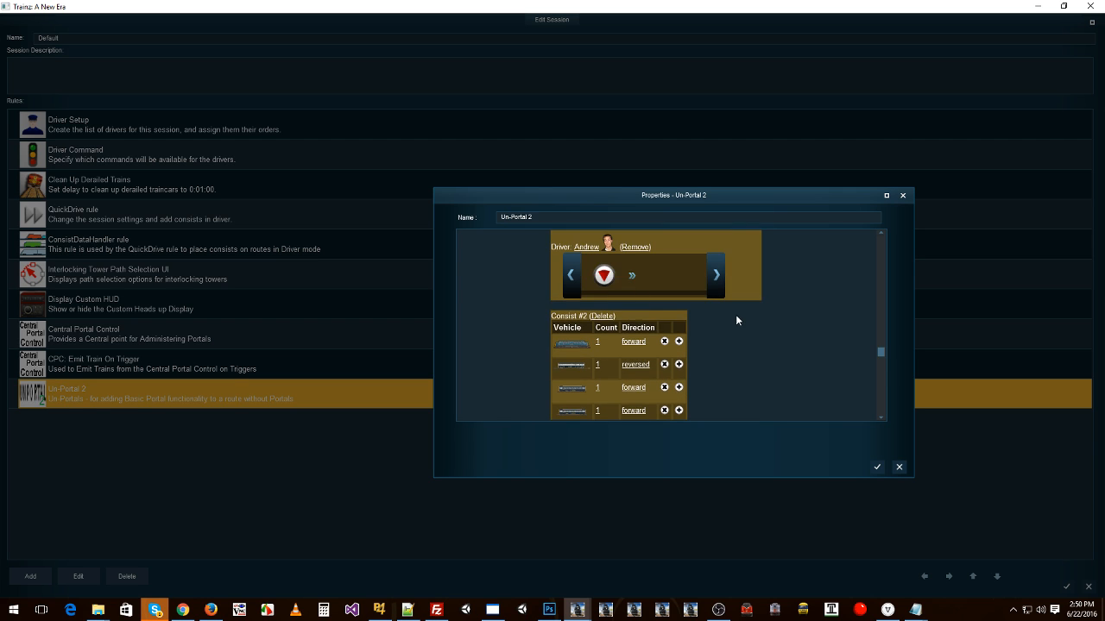
Step: Add a driver to the Class 55 passenger consist and give it the order Drive Via Trackmark TM-Out
scroll(736, 320, down, 5)
click(606, 390)
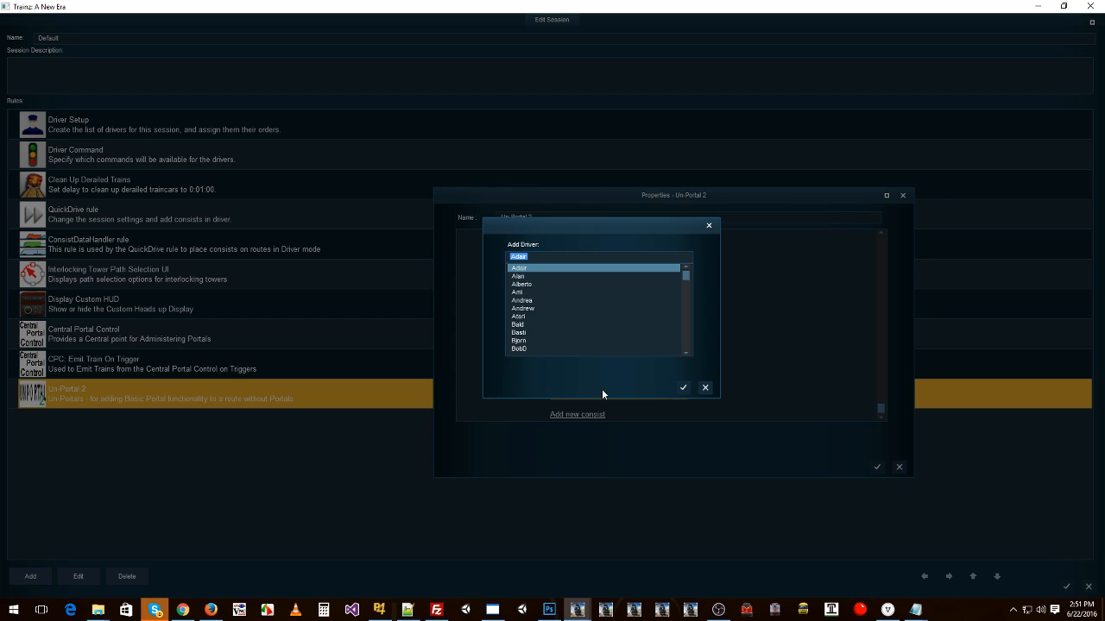
scroll(552, 333, down, 2)
click(549, 333)
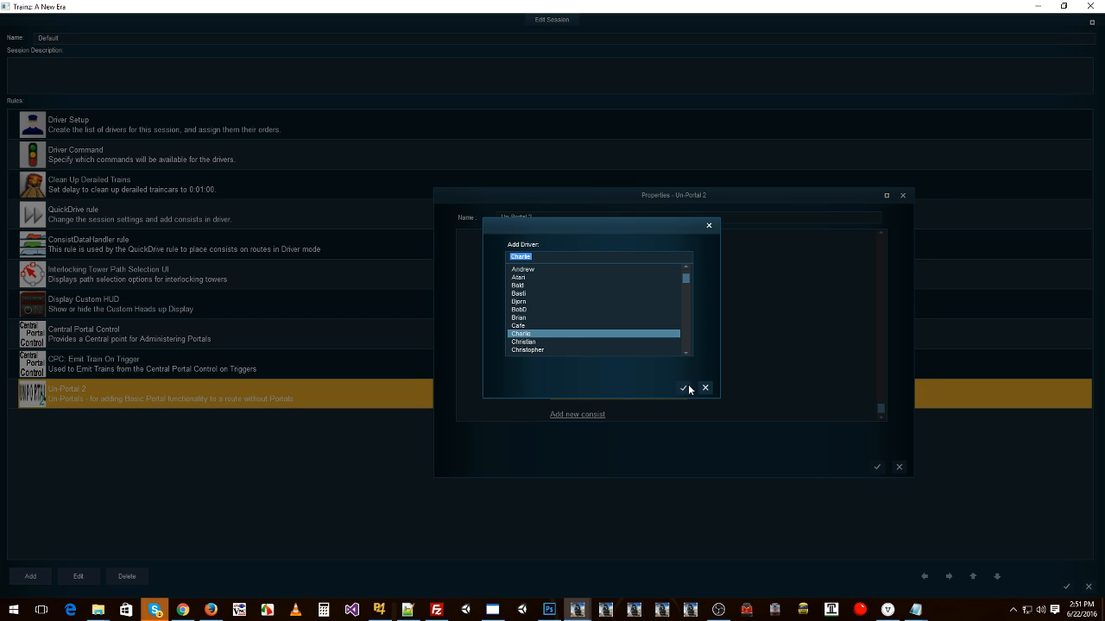
click(684, 388)
scroll(609, 376, down, 2)
click(597, 376)
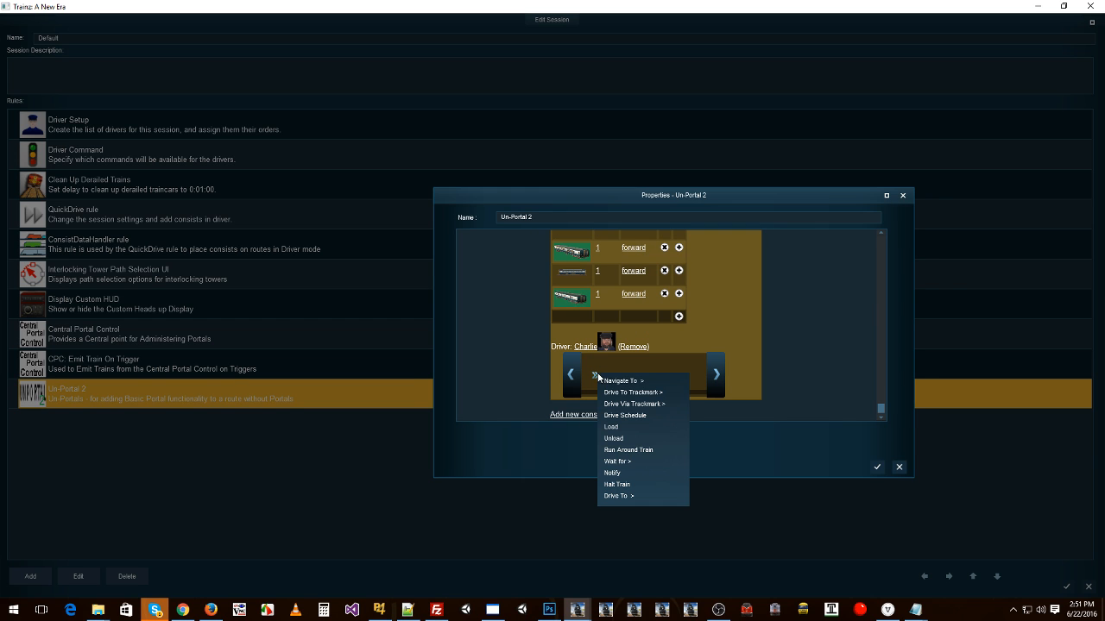
mouse_move(661, 407)
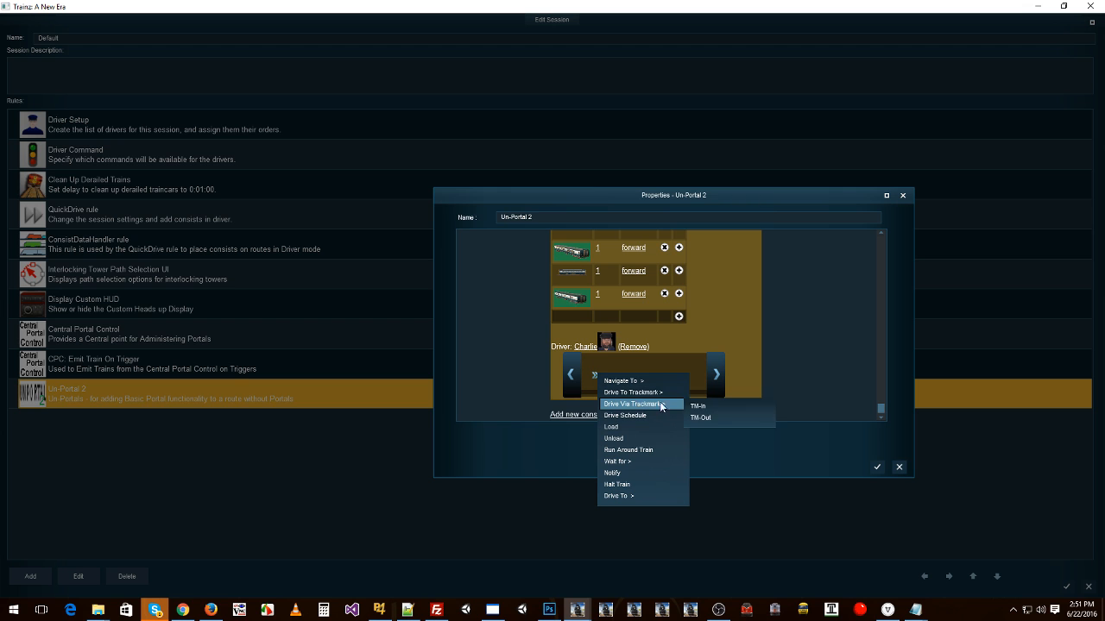
click(701, 418)
Step: Accept the Un-Portal 2 properties and session edits, save by overwriting the existing files, and start Driver
click(876, 467)
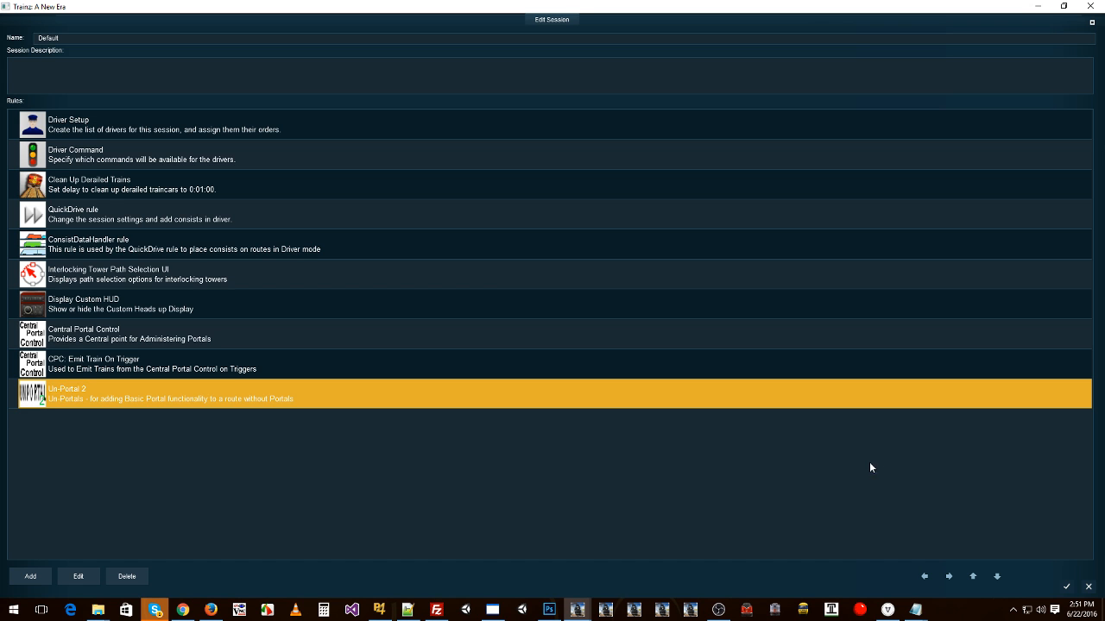
click(1066, 587)
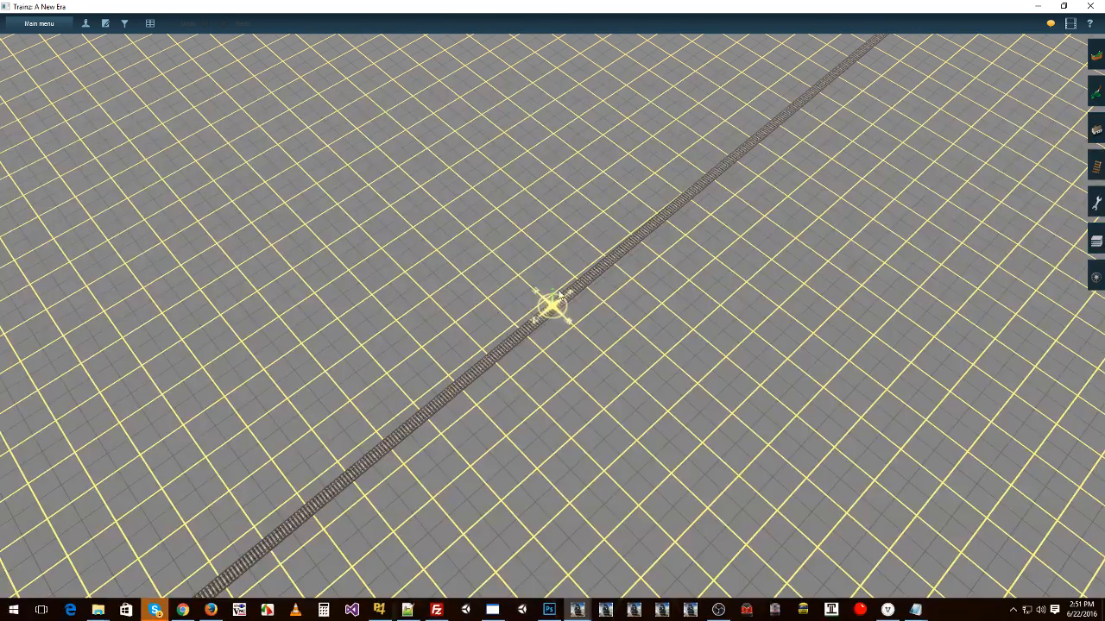
click(86, 23)
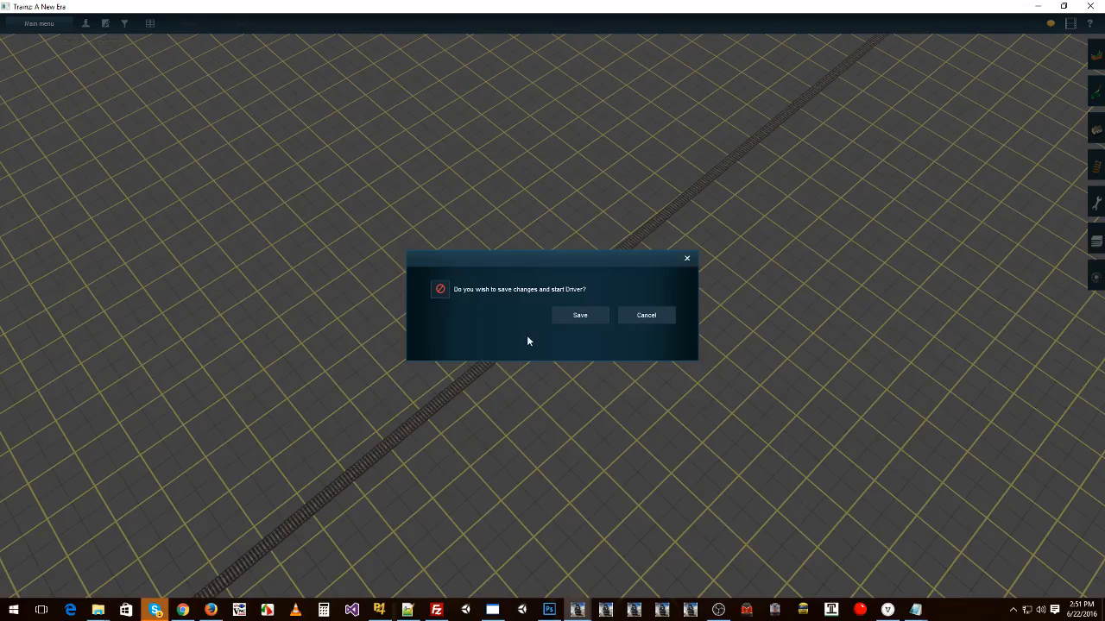
click(570, 314)
click(637, 366)
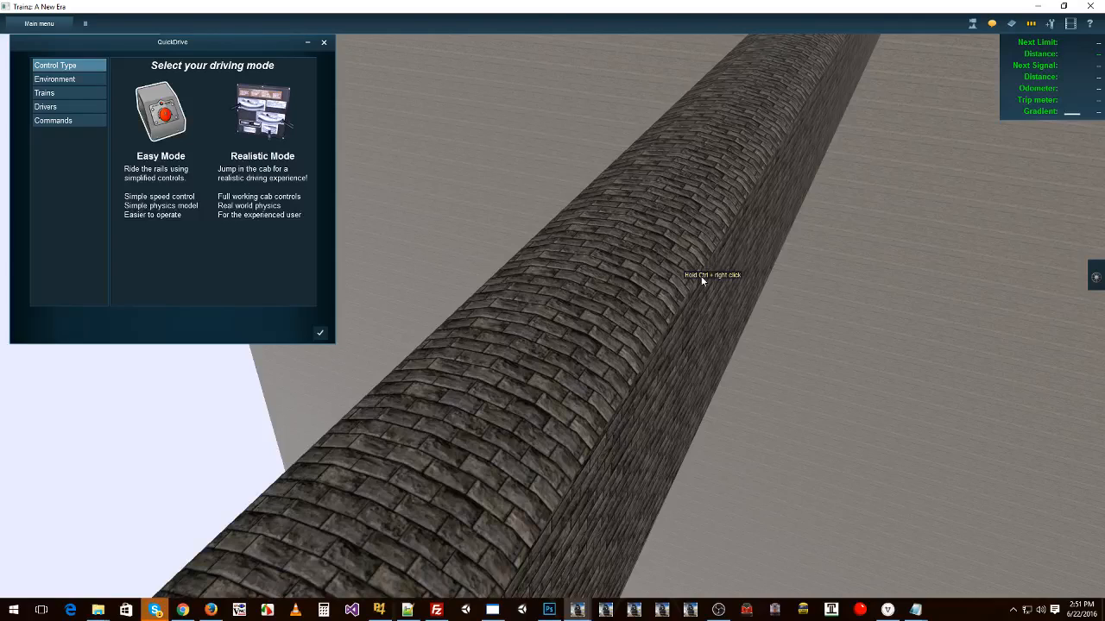
Step: Dismiss the QuickDrive setup and watch the map for trains emitted at trackmark TM-In
click(320, 337)
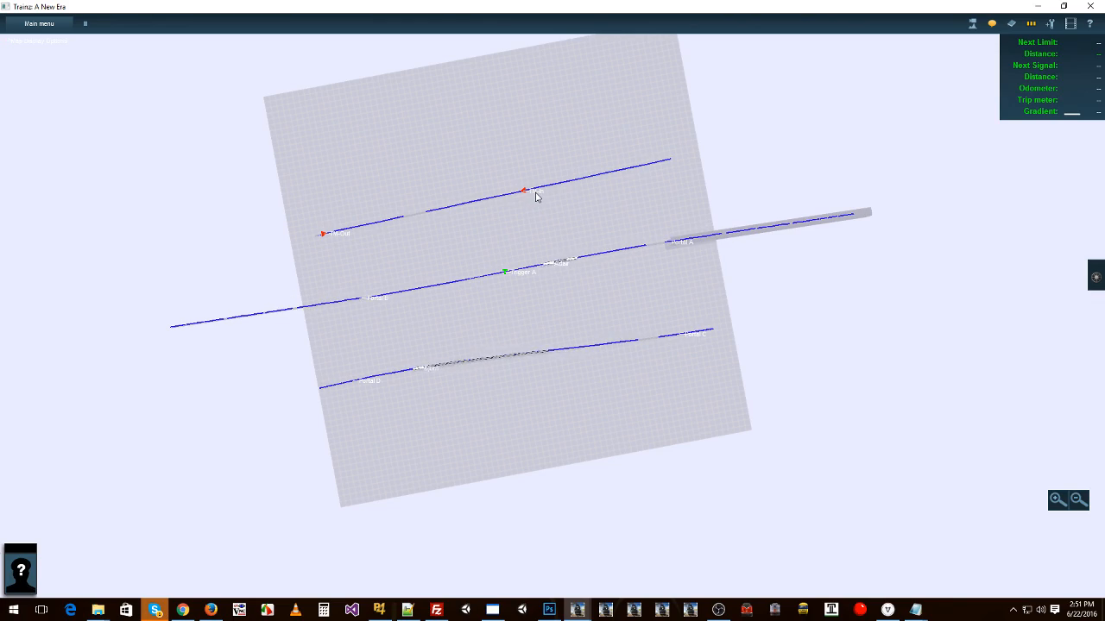
key(m)
key(m)
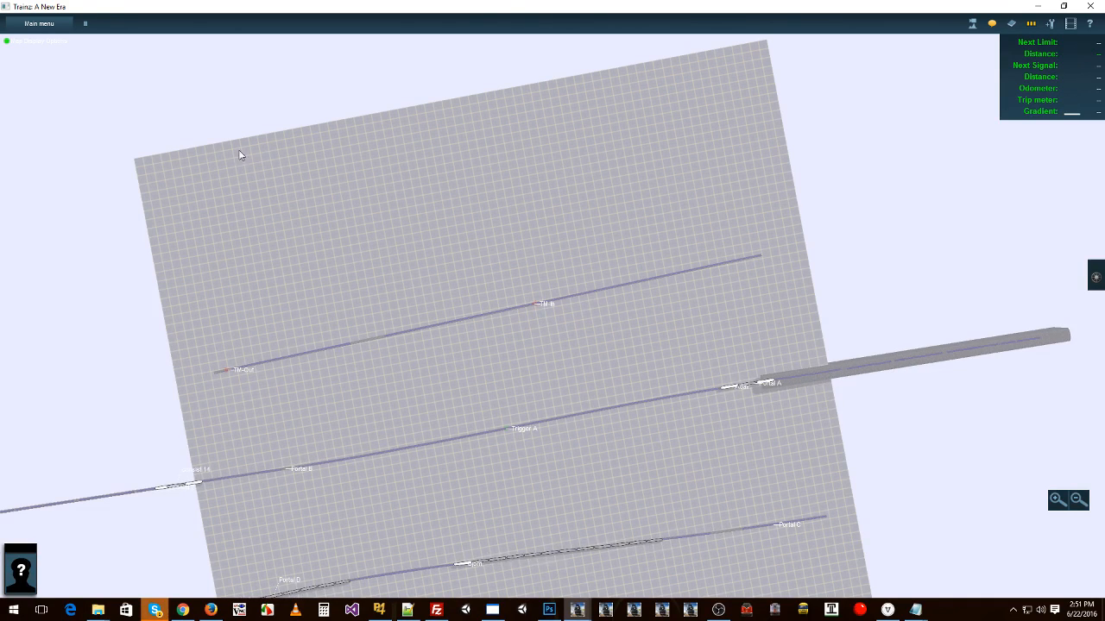
Step: End the Driver session without saving and return to editing the route
click(39, 23)
click(25, 125)
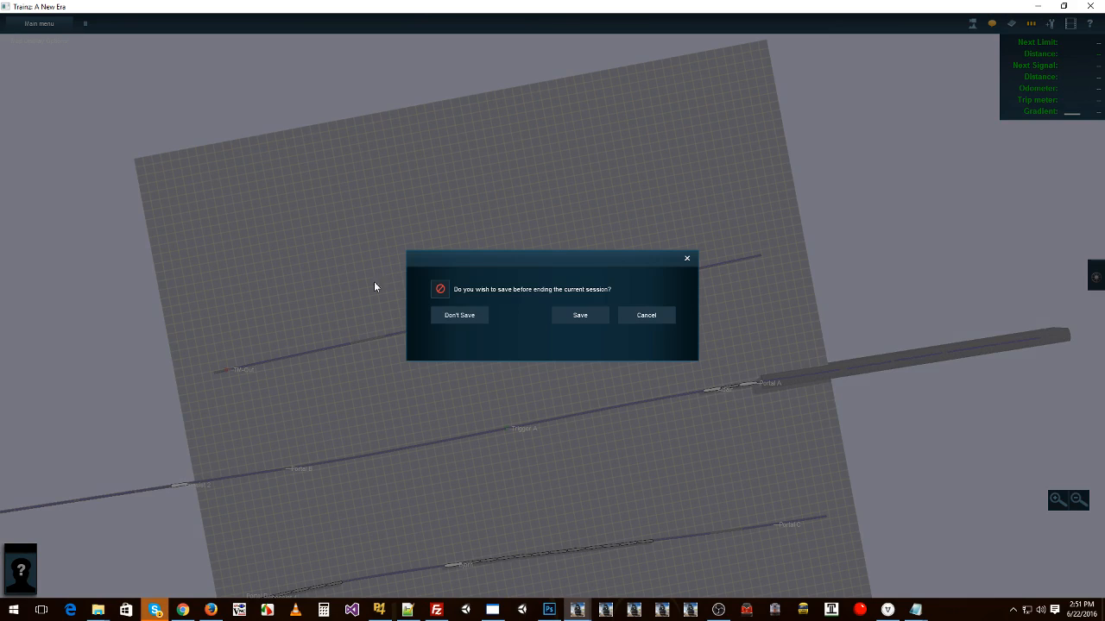
click(457, 316)
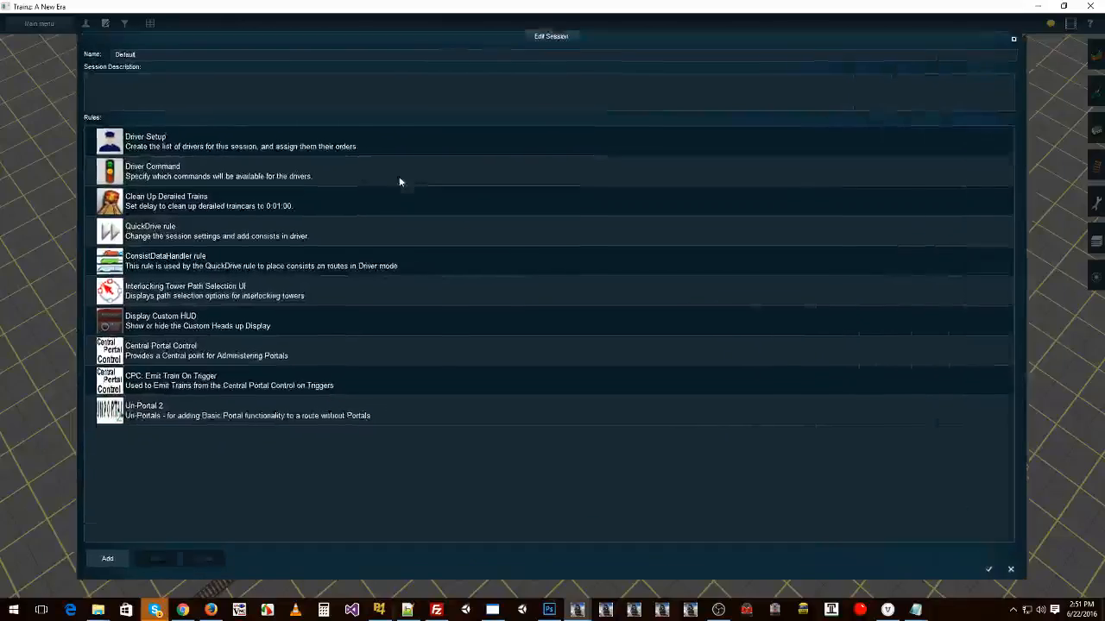
Step: Reopen the Un-Portal 2 rule from the session's rules and display portal TM-In's properties
click(105, 24)
click(115, 399)
click(78, 575)
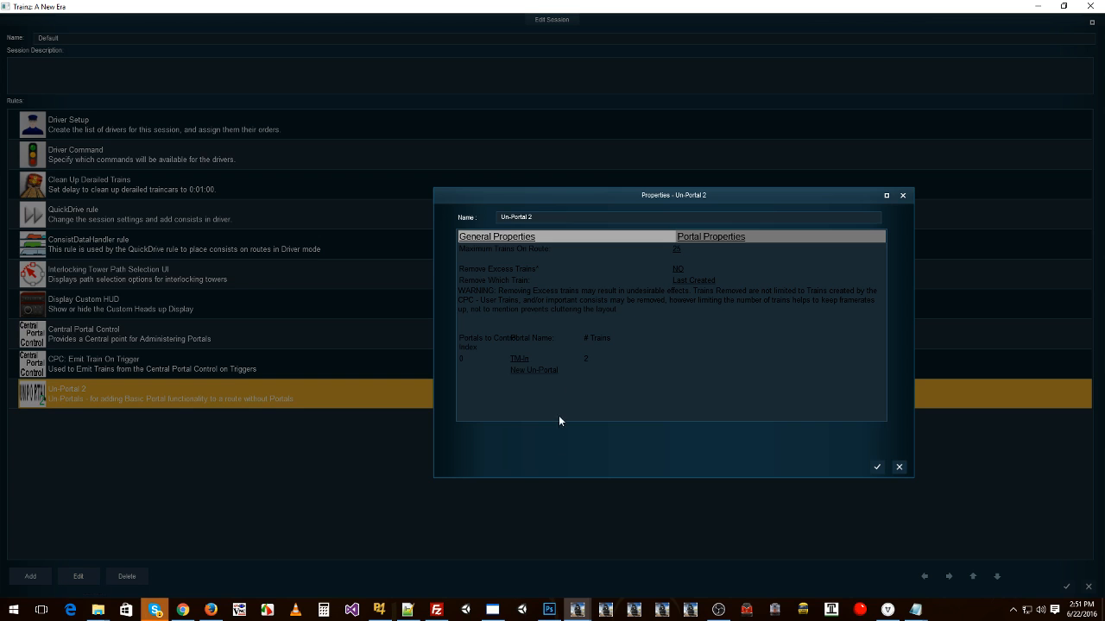
click(517, 358)
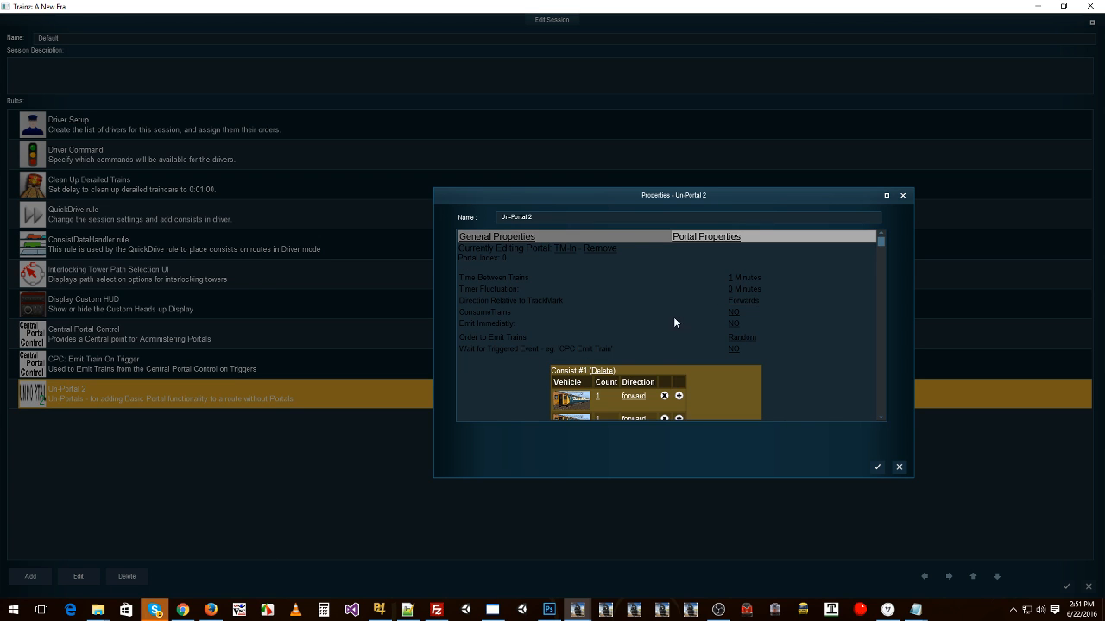
Step: Set portal TM-In's timer fluctuation to 1 minute, switch on immediate emission, and review its consists
scroll(673, 317, down, 2)
scroll(690, 338, up, 1)
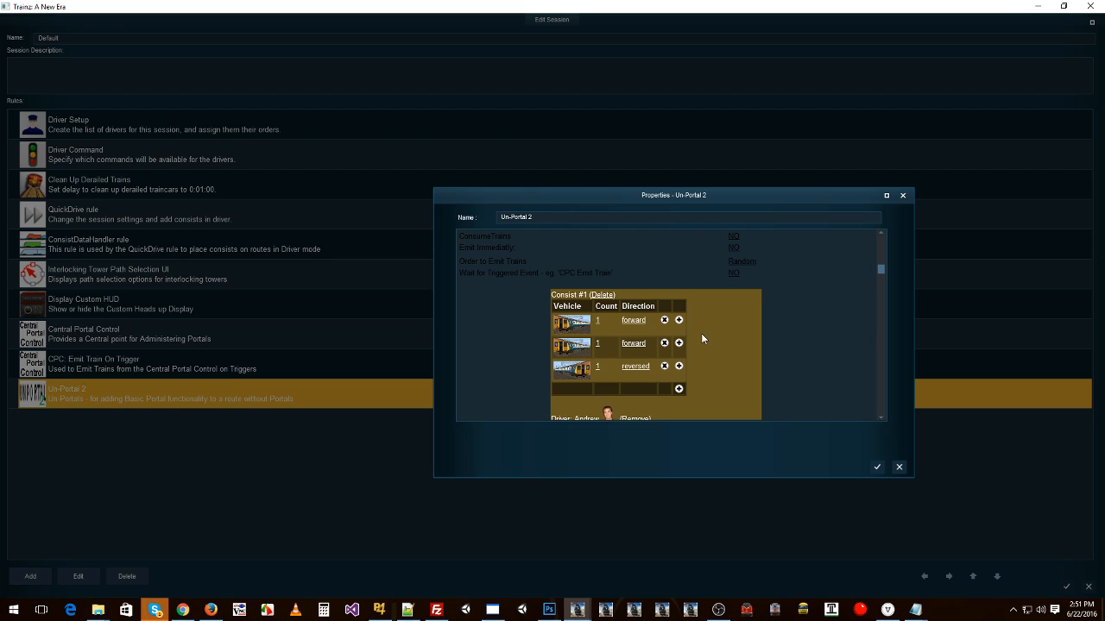
scroll(702, 339, up, 1)
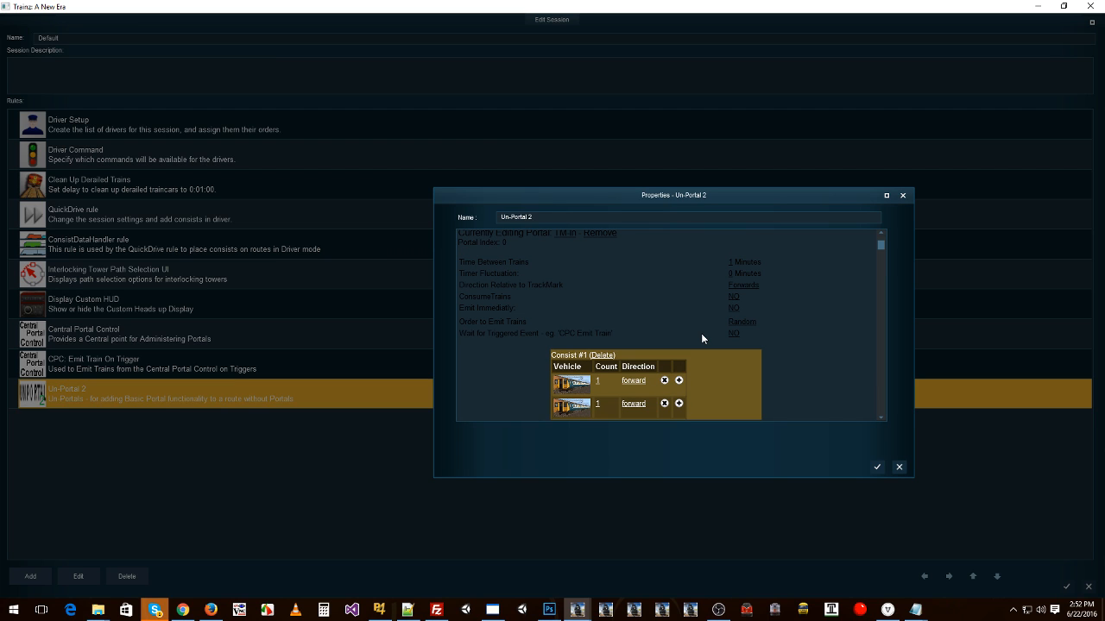
scroll(702, 338, up, 1)
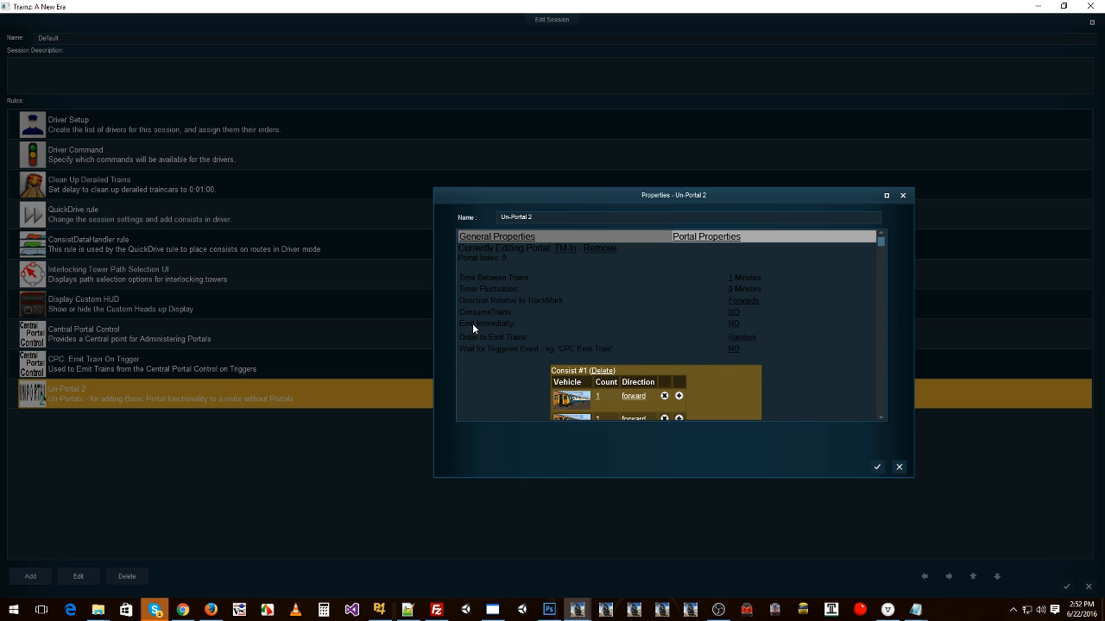
click(730, 289)
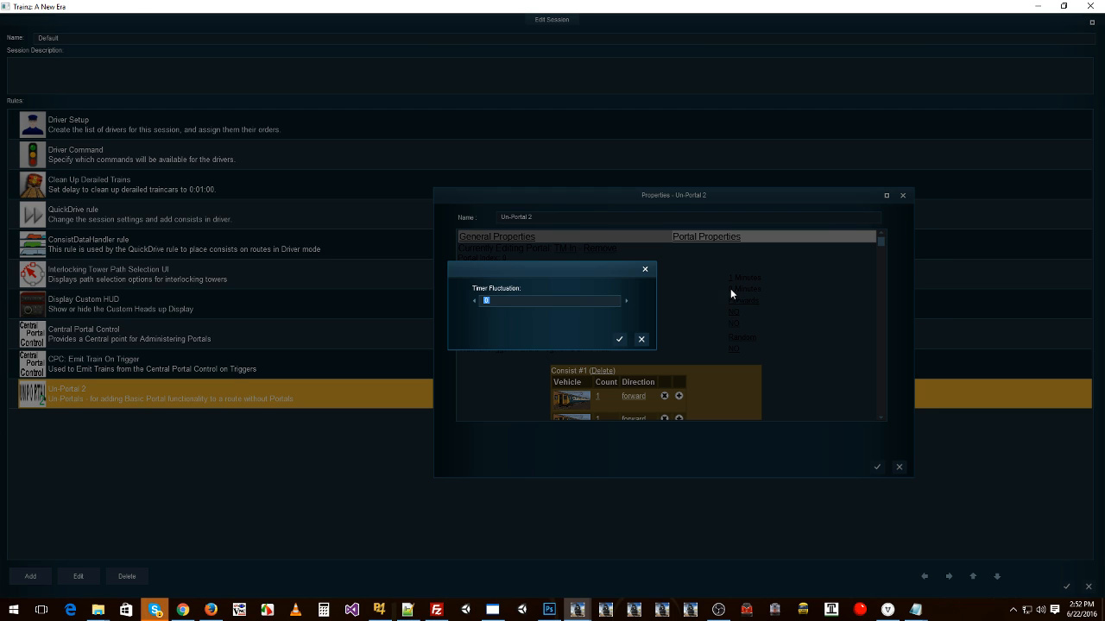
click(641, 340)
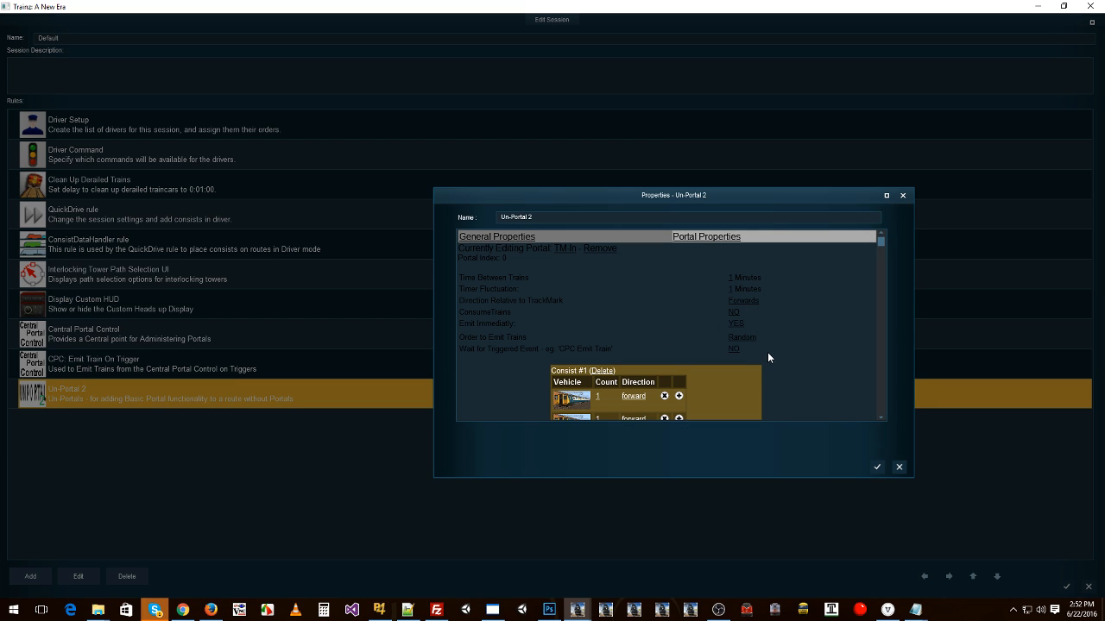
scroll(770, 354, down, 5)
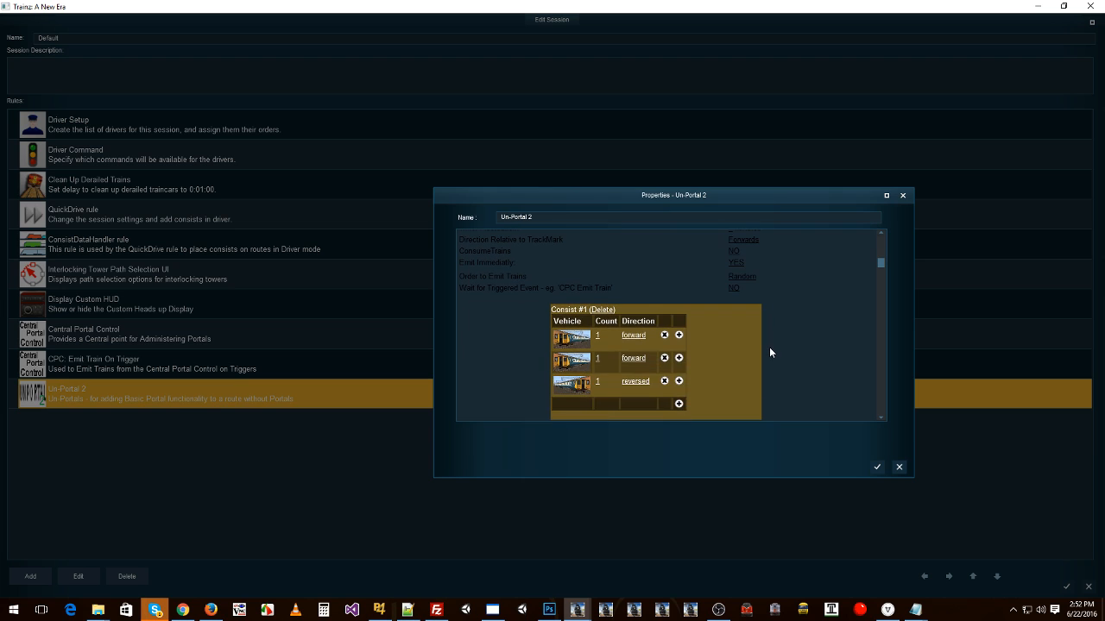
scroll(754, 348, down, 11)
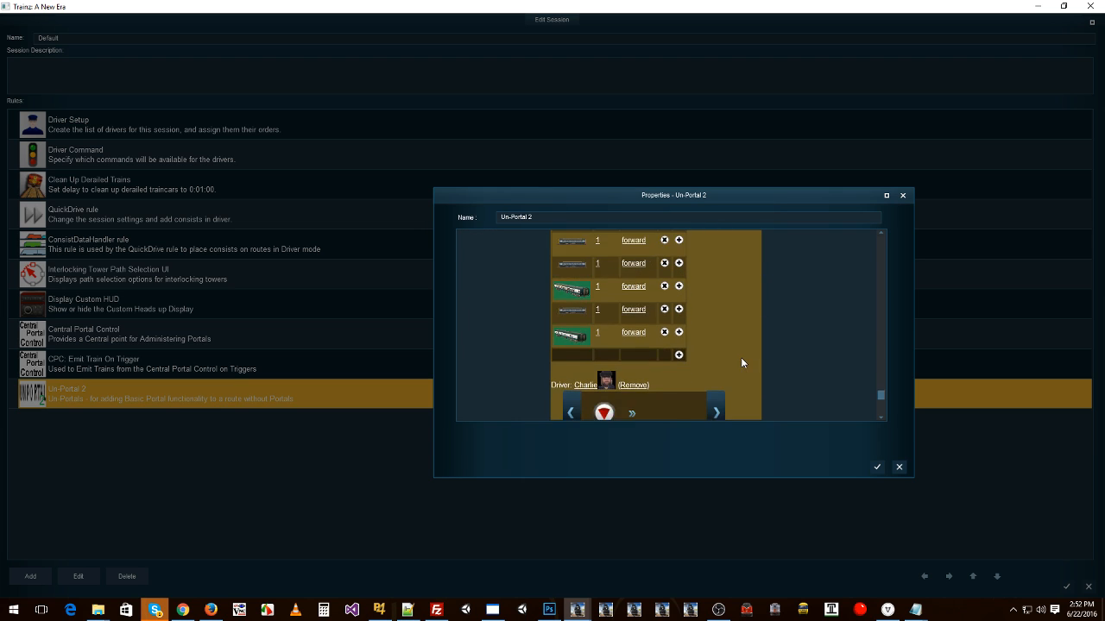
scroll(742, 355, up, 12)
scroll(738, 354, up, 4)
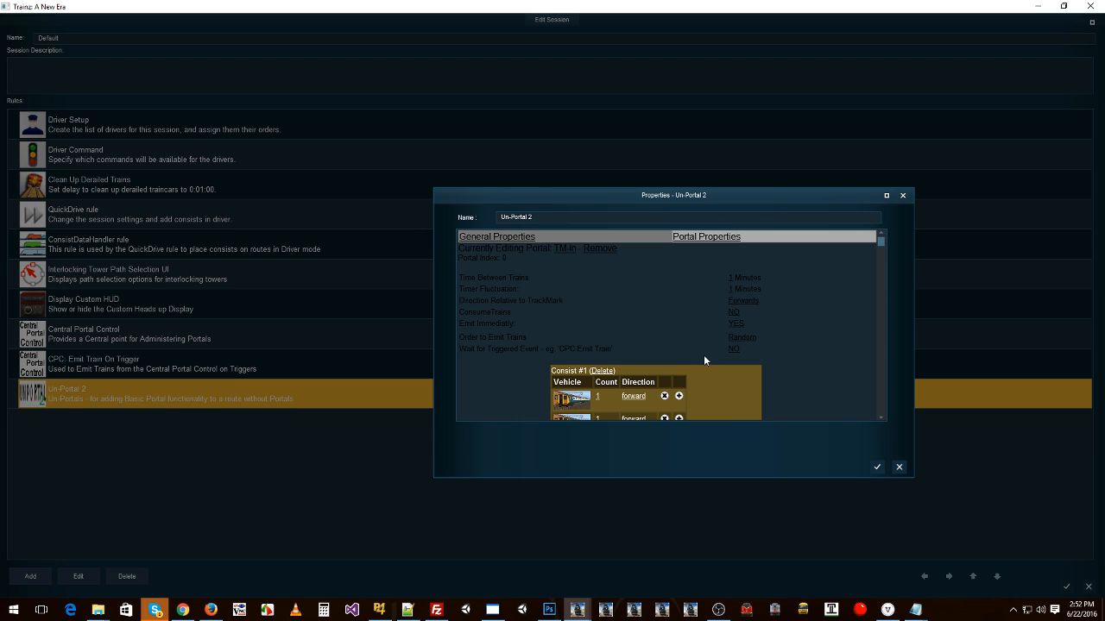
Step: Add trackmark TM-Out as a new Un-Portal in the rule's general properties and display its portal properties
click(526, 238)
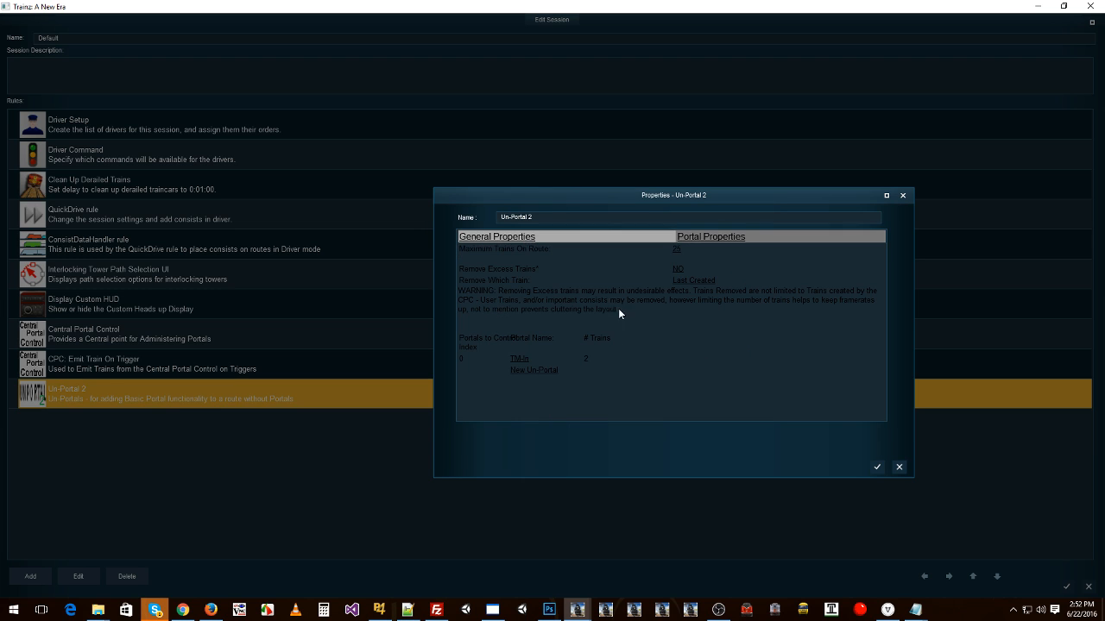
click(535, 370)
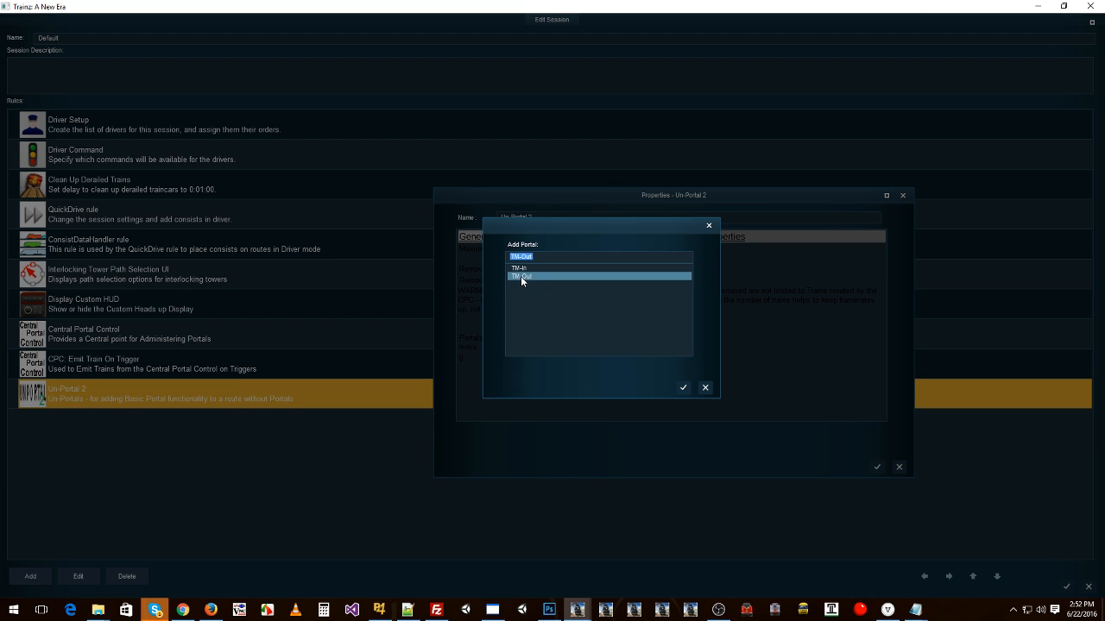
click(681, 388)
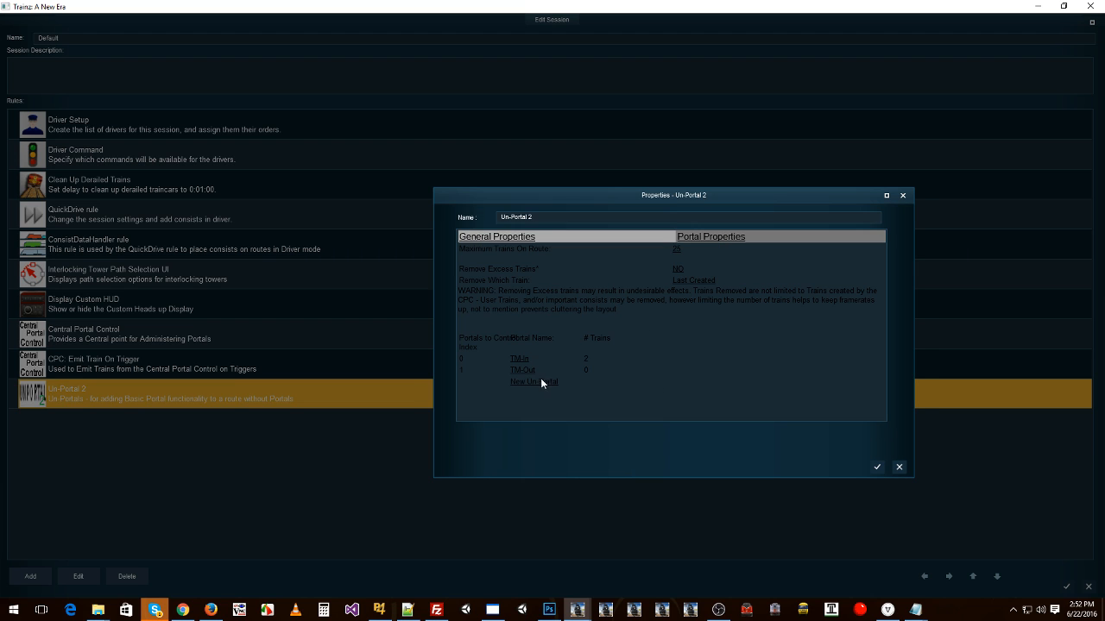
click(521, 370)
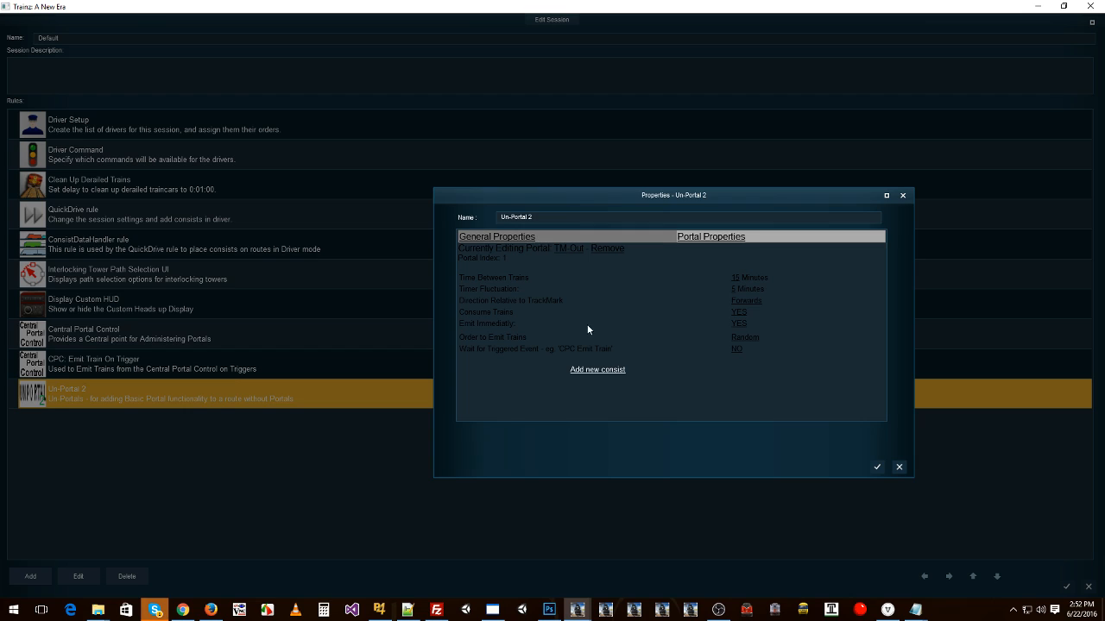
Step: Close the Un-Portal 2 properties, accept the session edits, and start Driver, overwriting the existing session
click(898, 469)
click(1067, 586)
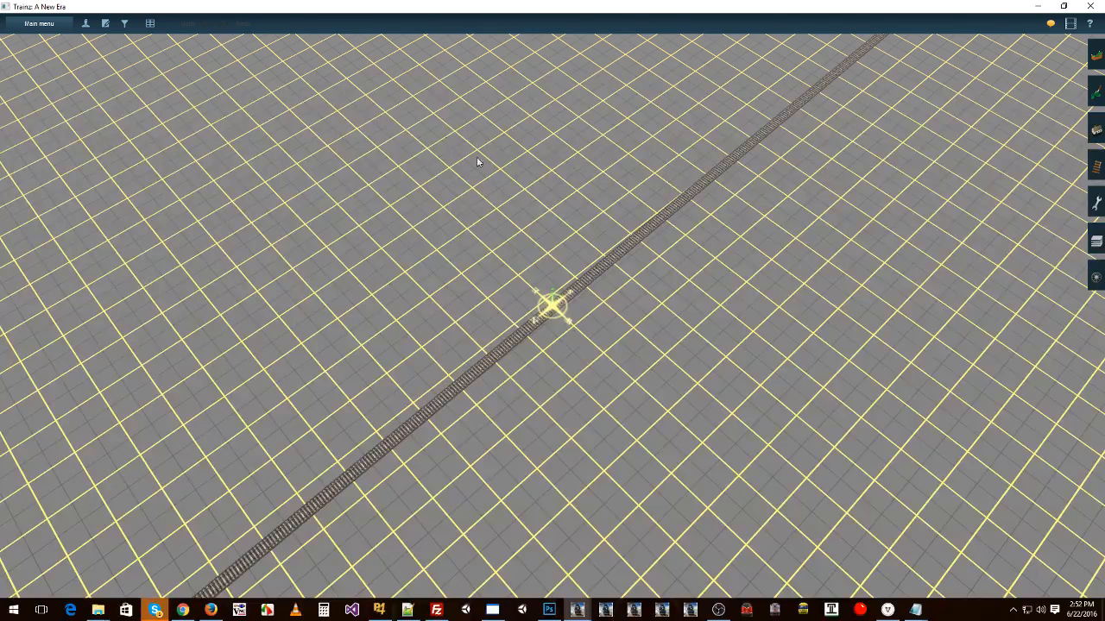
click(85, 24)
click(594, 317)
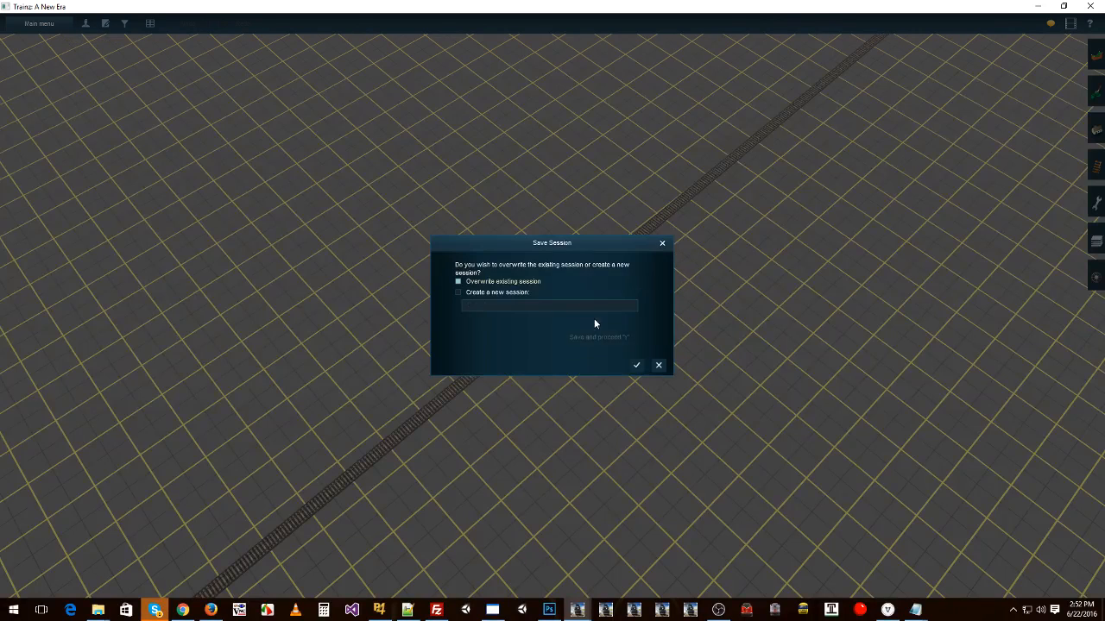
click(636, 366)
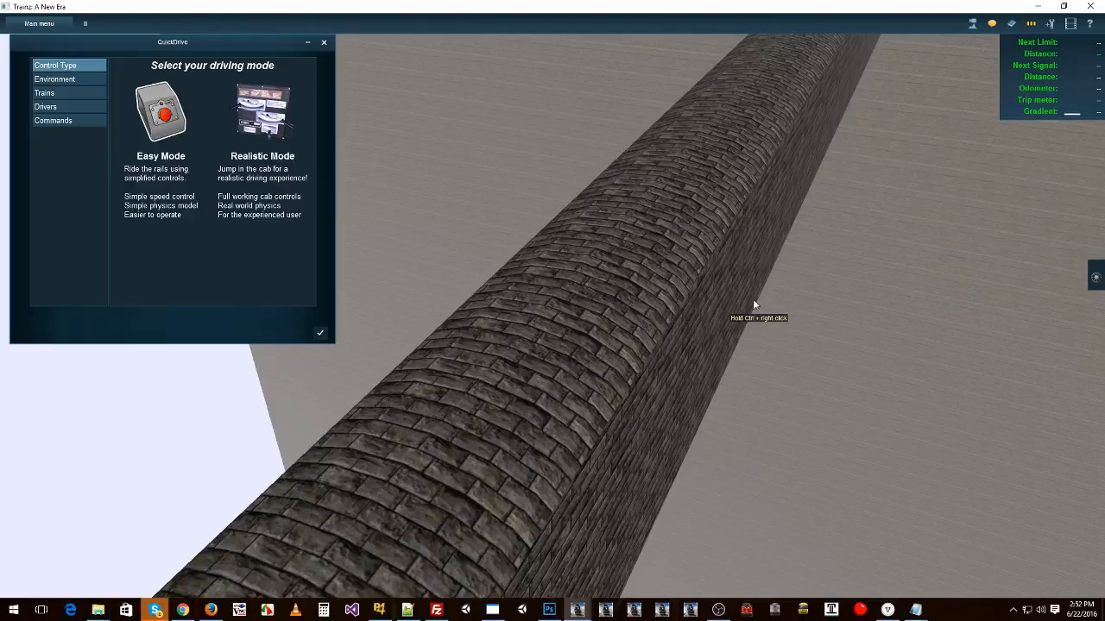
Step: Dismiss the QuickDrive setup and watch the trains between trackmarks TM-In and TM-Out on the map
click(319, 335)
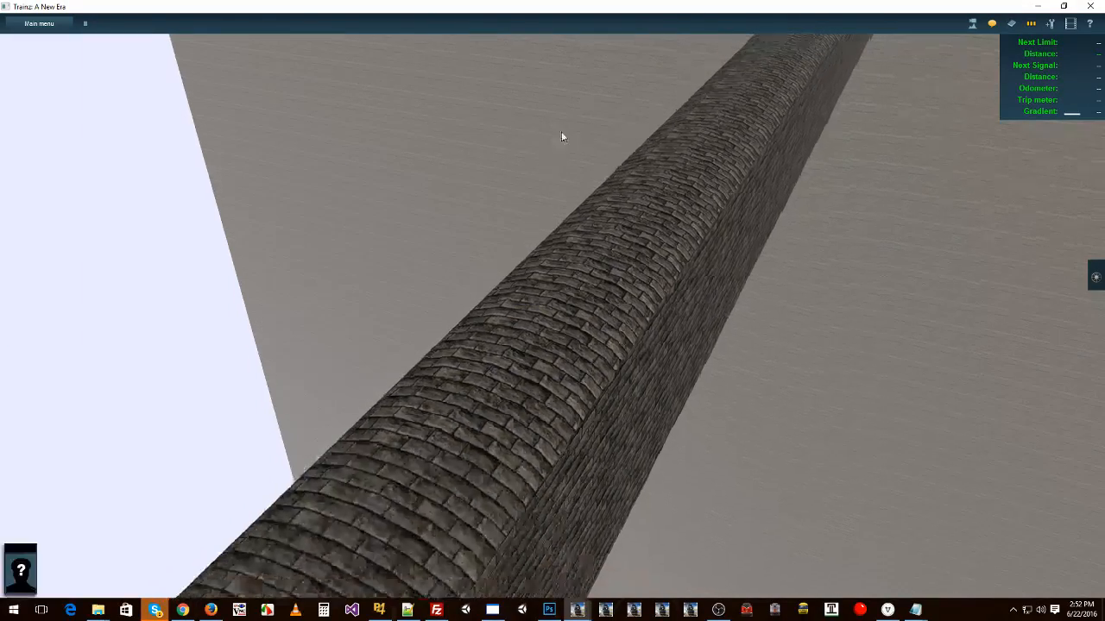
scroll(697, 156, down, 8)
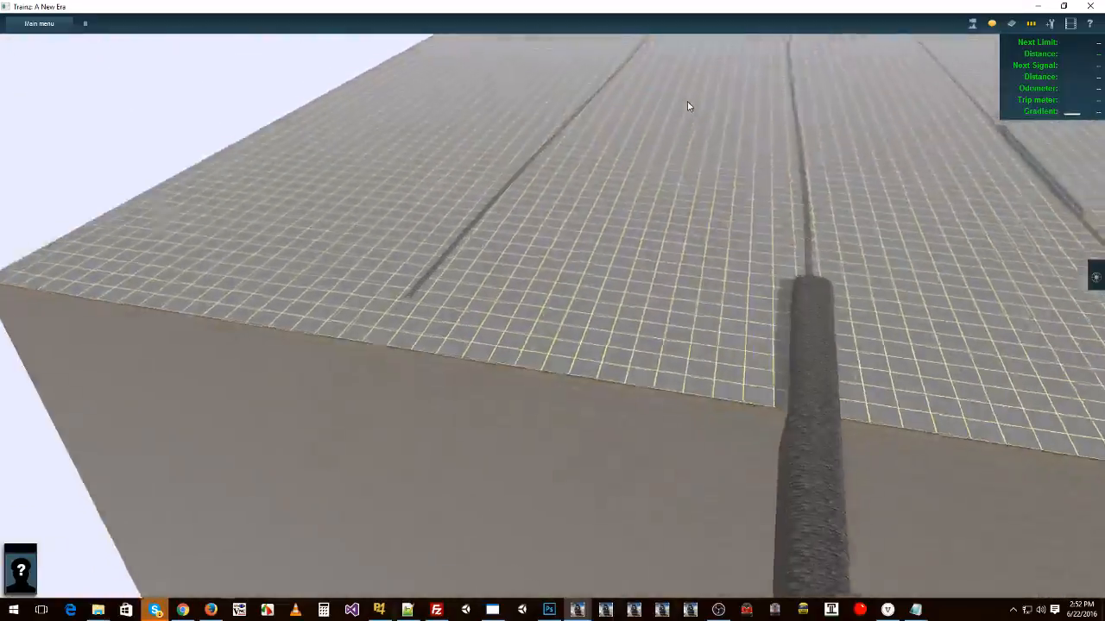
right_click(688, 107)
right_click(684, 121)
key(Right)
key(Right)
scroll(604, 319, down, 5)
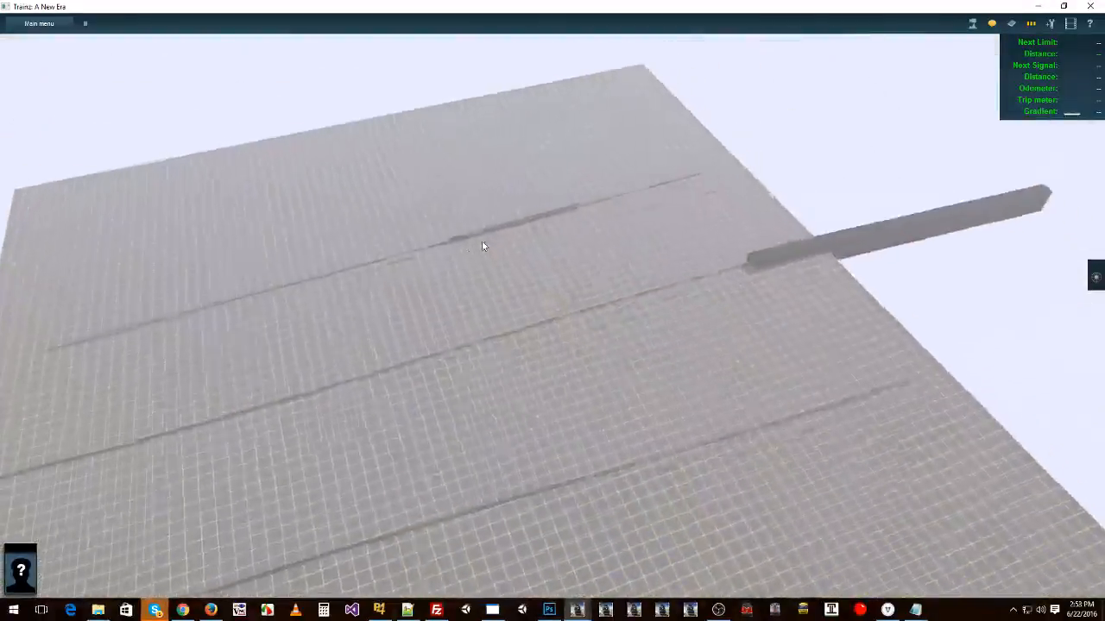
right_click(482, 245)
scroll(625, 321, up, 10)
right_click(855, 378)
scroll(777, 389, down, 7)
key(Right)
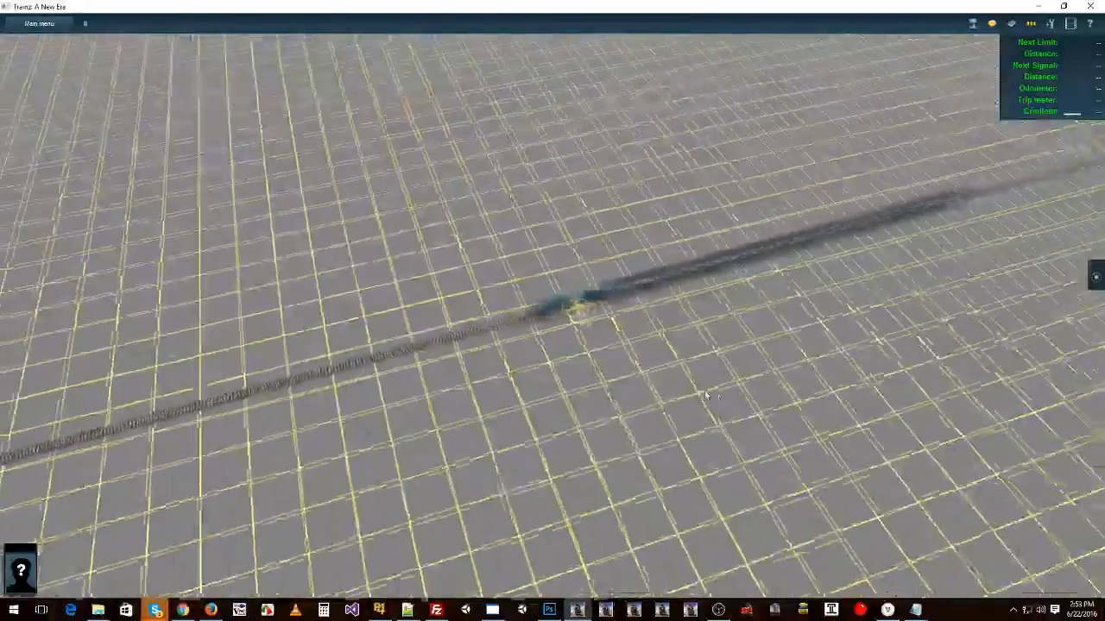
key(m)
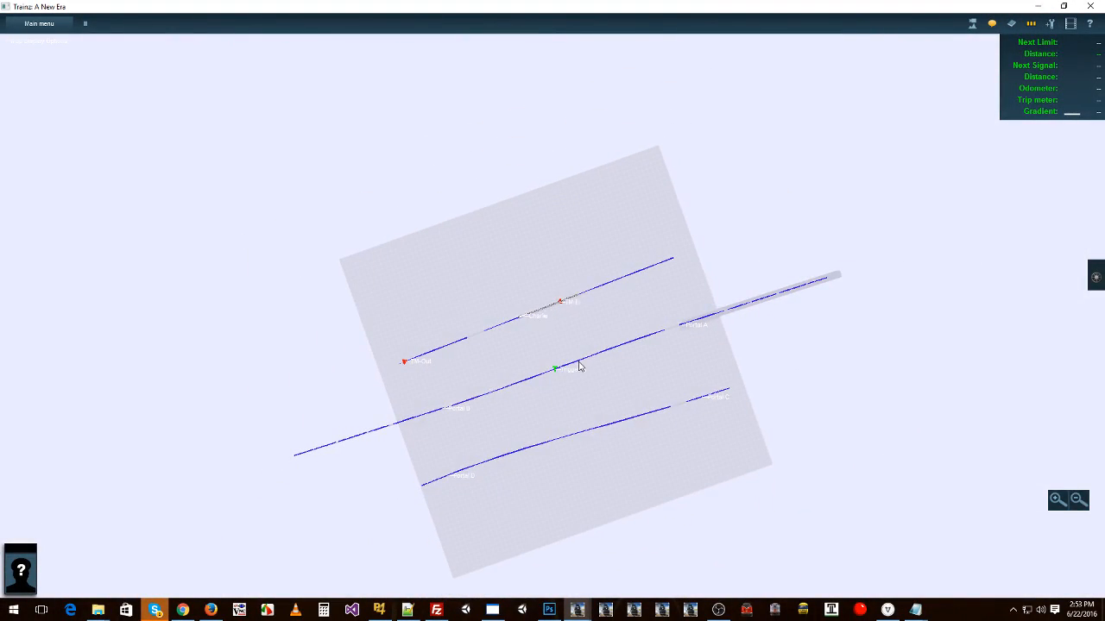
scroll(569, 364, up, 5)
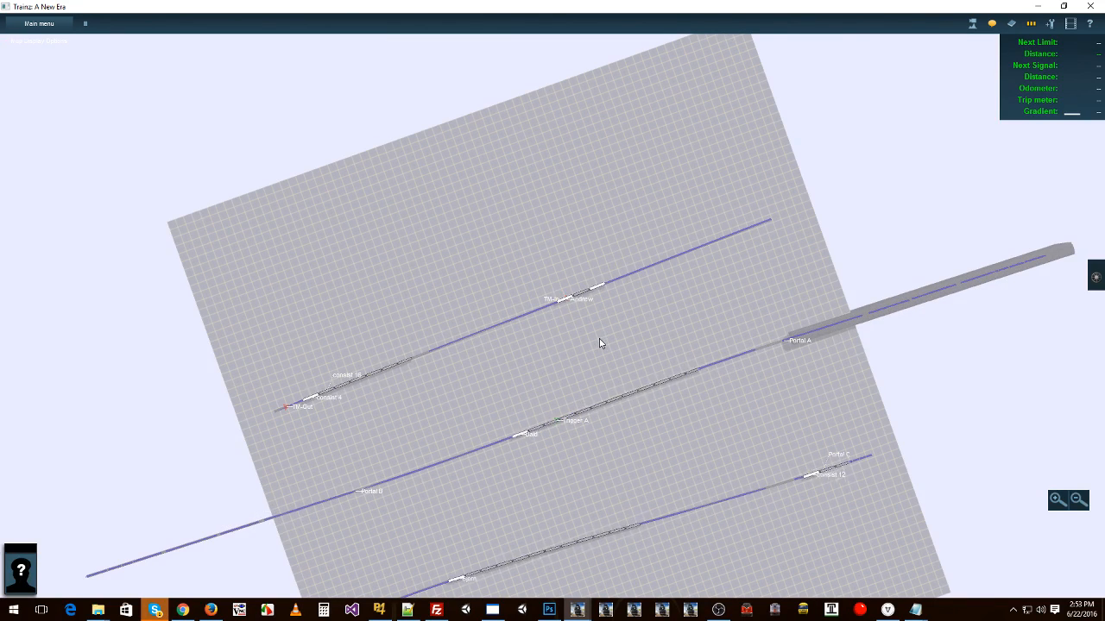
Step: End the Driver session without saving and return to the route editor
click(42, 23)
click(41, 124)
click(459, 315)
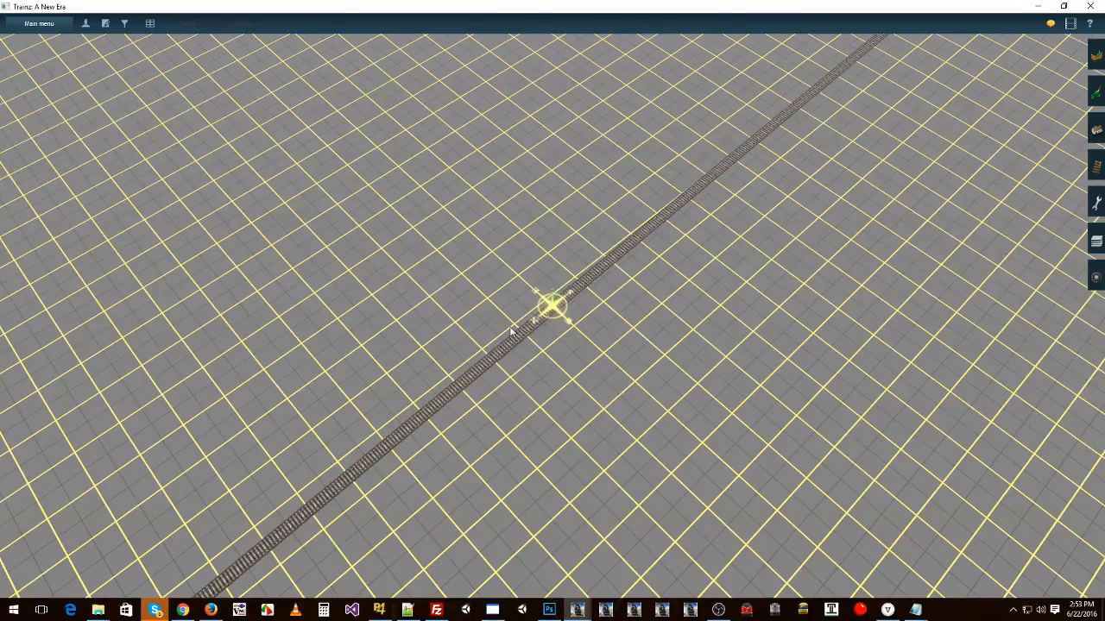
Step: Reopen the Un-Portal 2 rule from the session's rules and turn off immediate emission for portal TM-In
click(106, 25)
click(82, 393)
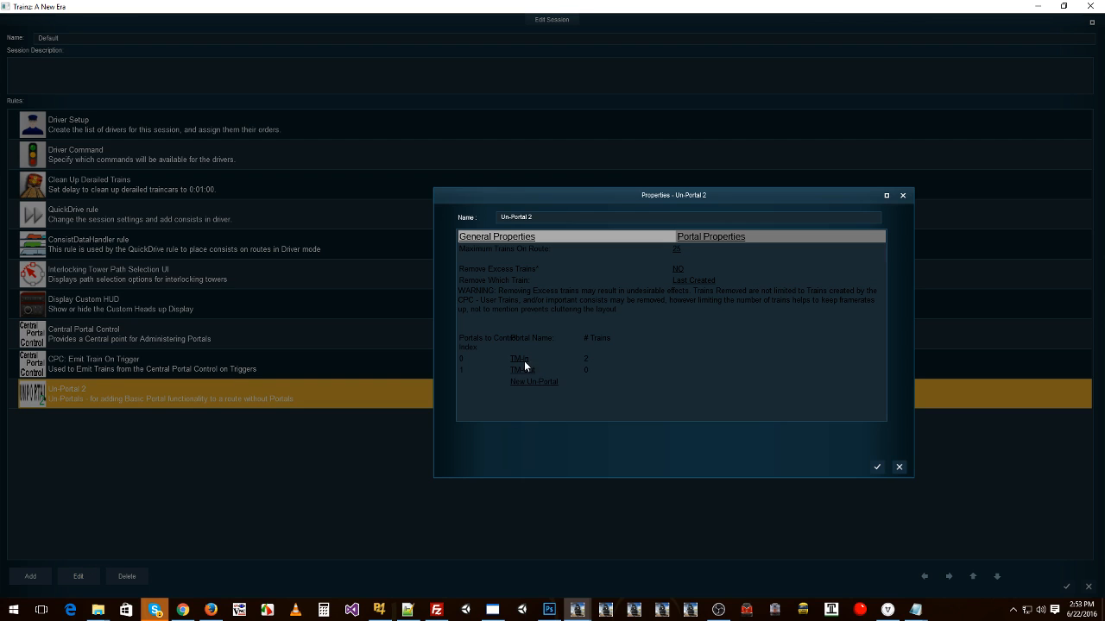
click(521, 359)
scroll(739, 319, down, 1)
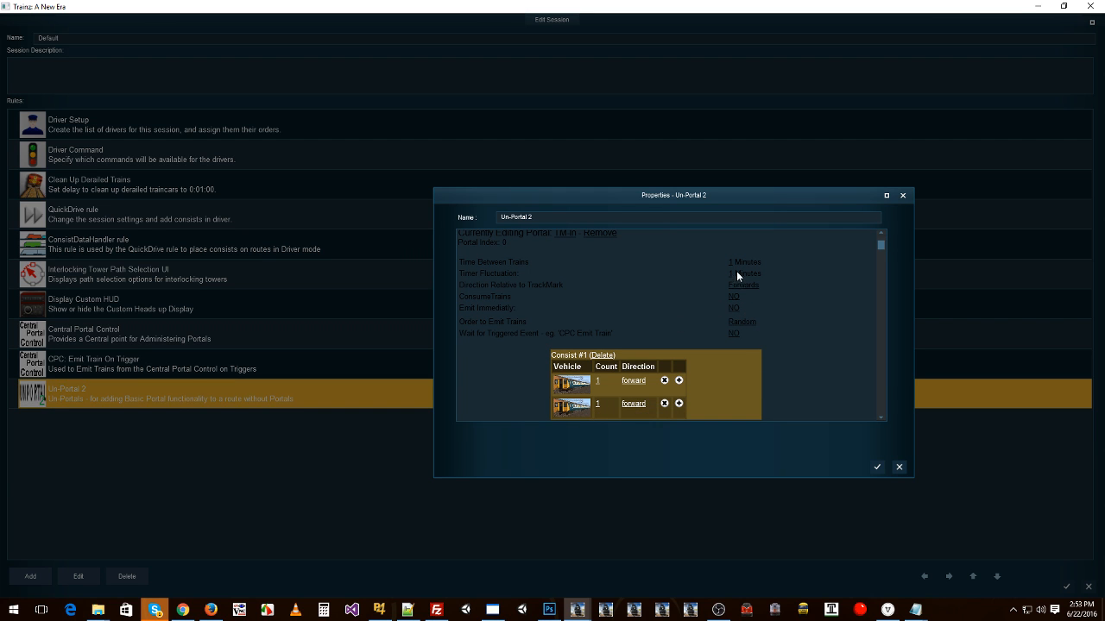
Step: Accept the rule and session edits, save over the existing session, and launch Driver for another test
click(877, 469)
click(1065, 587)
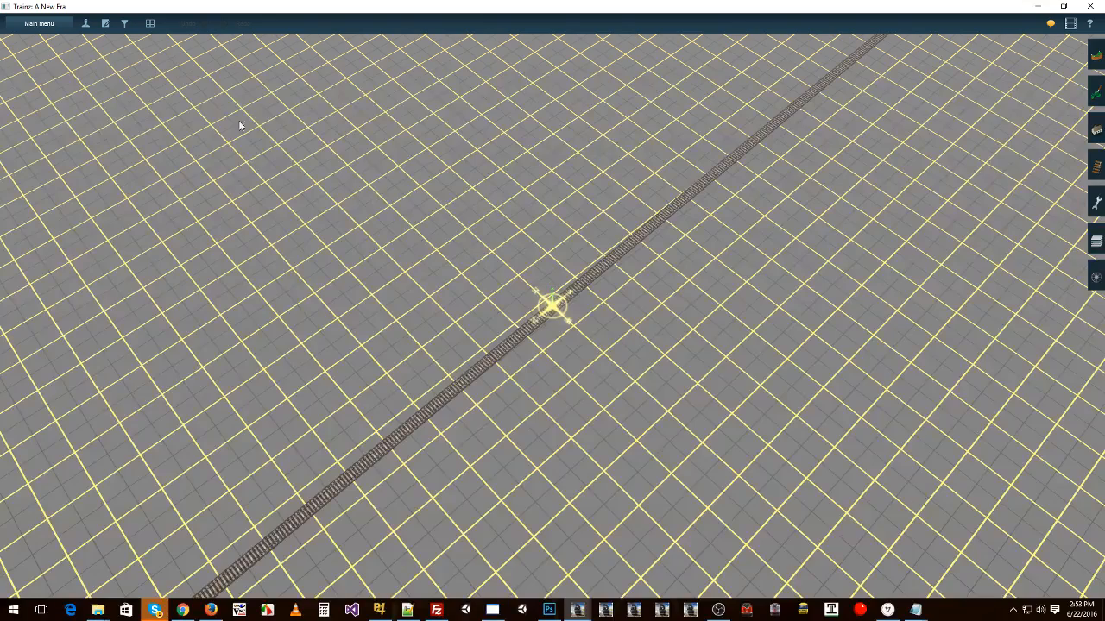
click(86, 25)
click(581, 309)
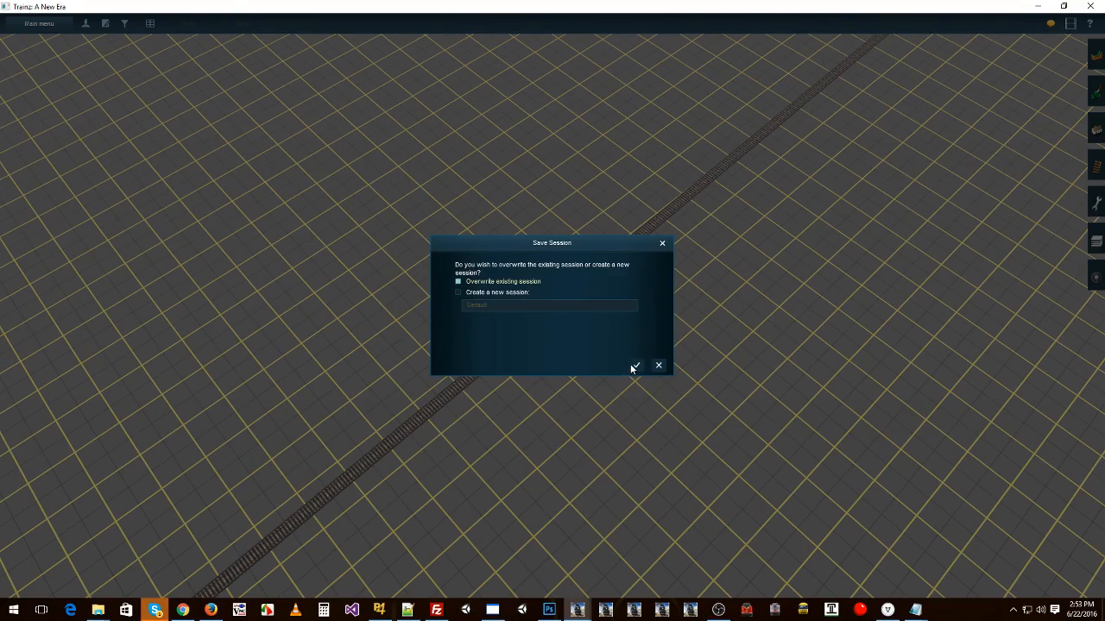
click(636, 367)
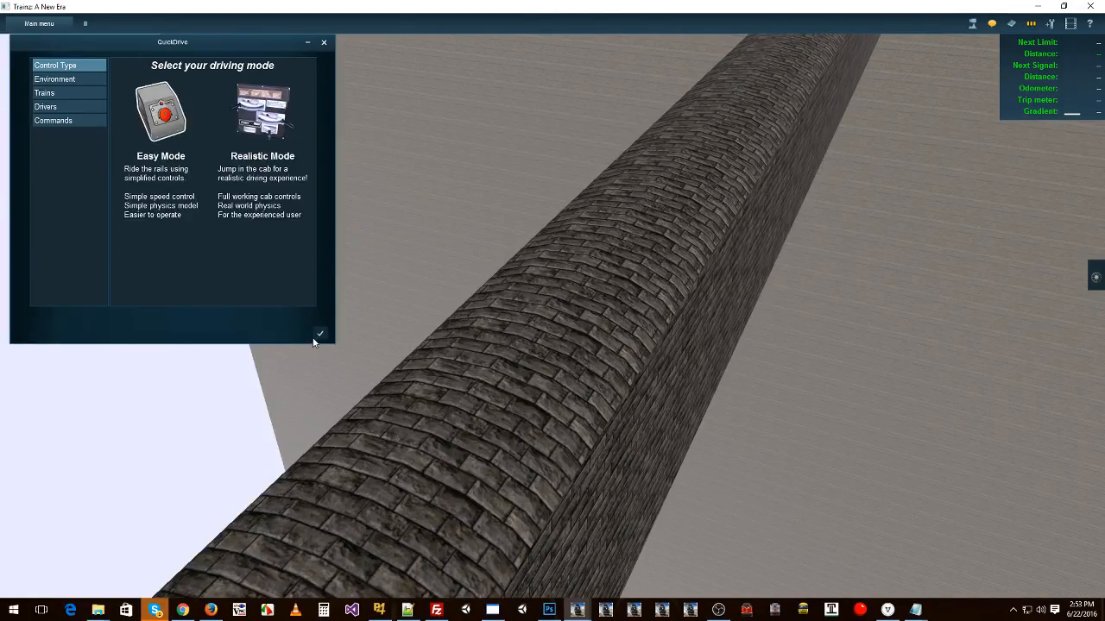
Step: Dismiss the QuickDrive setup, watch the portal traffic on the map, and inspect the consists on the track near Portal C
click(320, 334)
scroll(526, 199, down, 5)
right_click(633, 73)
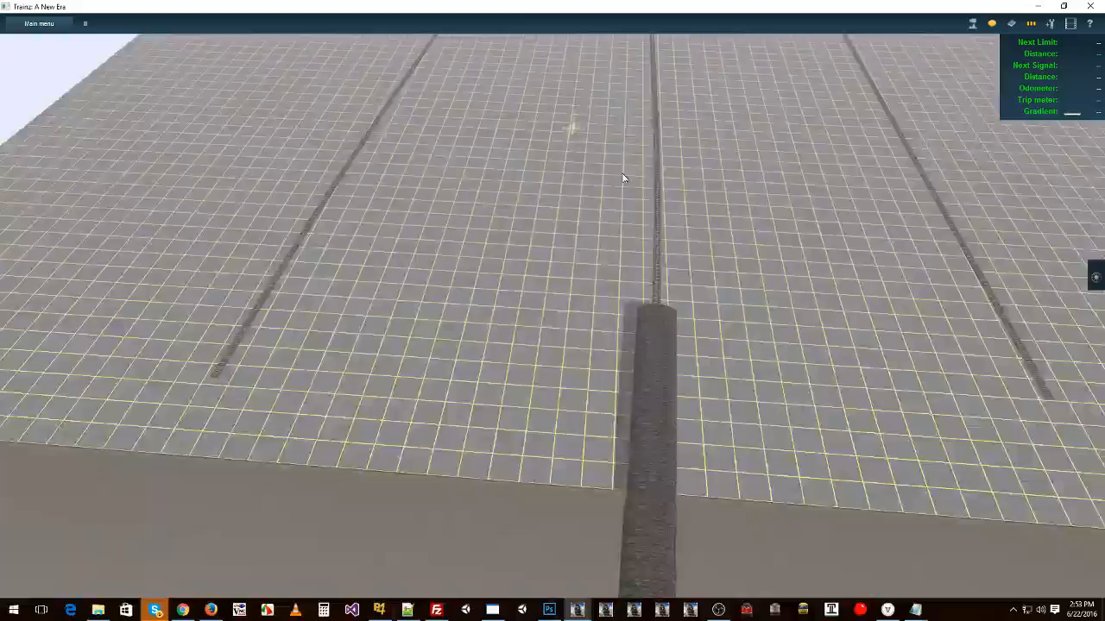
scroll(633, 220, down, 3)
scroll(505, 365, down, 5)
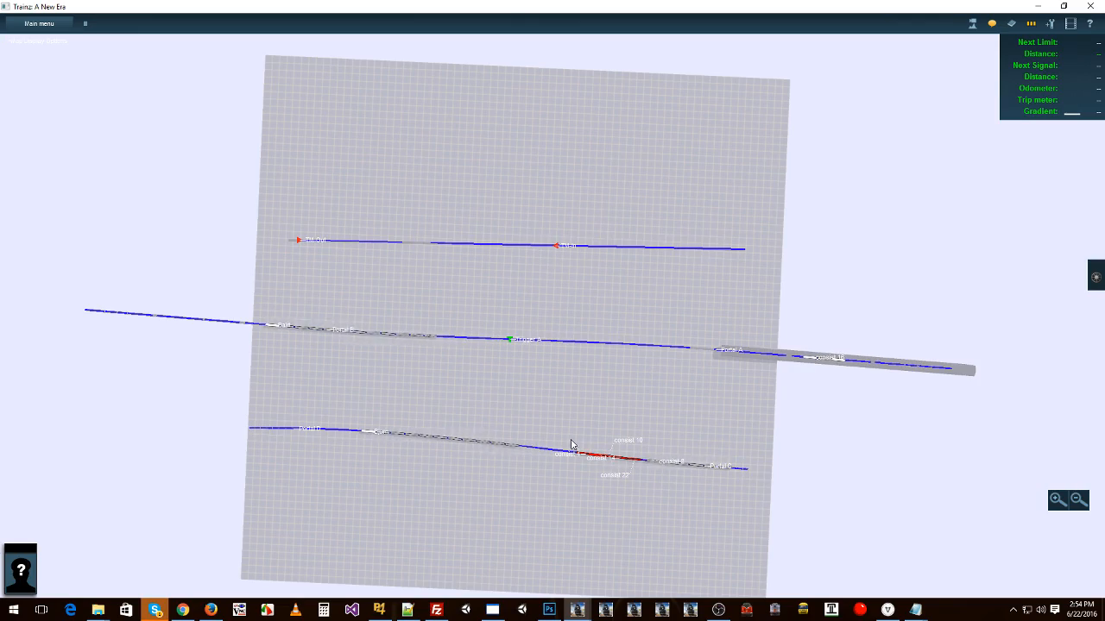
scroll(596, 446, up, 5)
scroll(652, 346, up, 5)
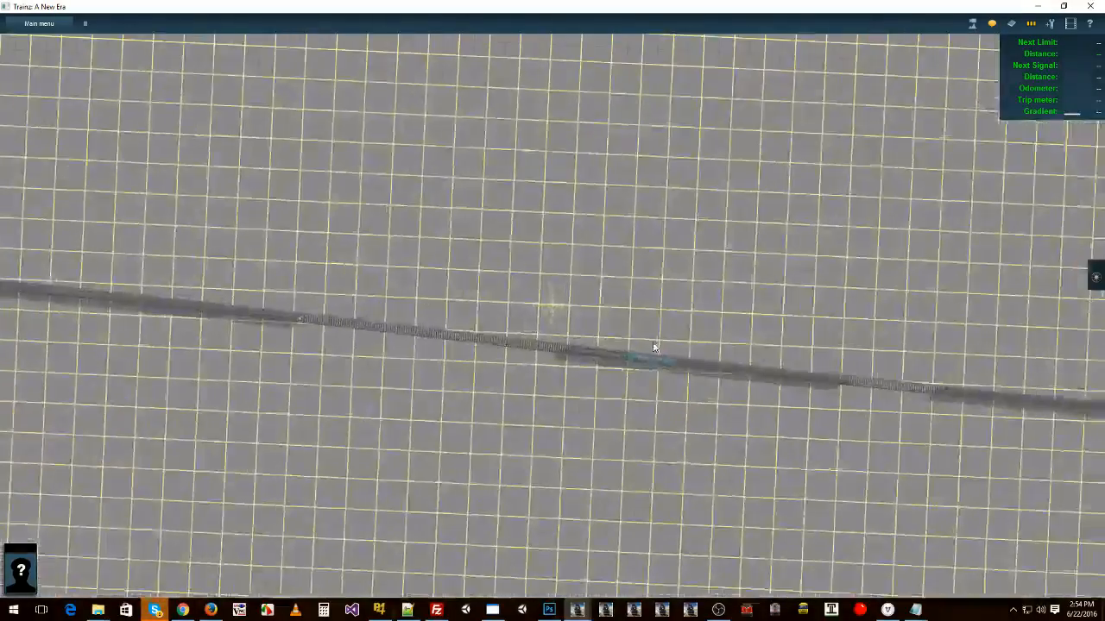
key(Down)
scroll(653, 347, down, 10)
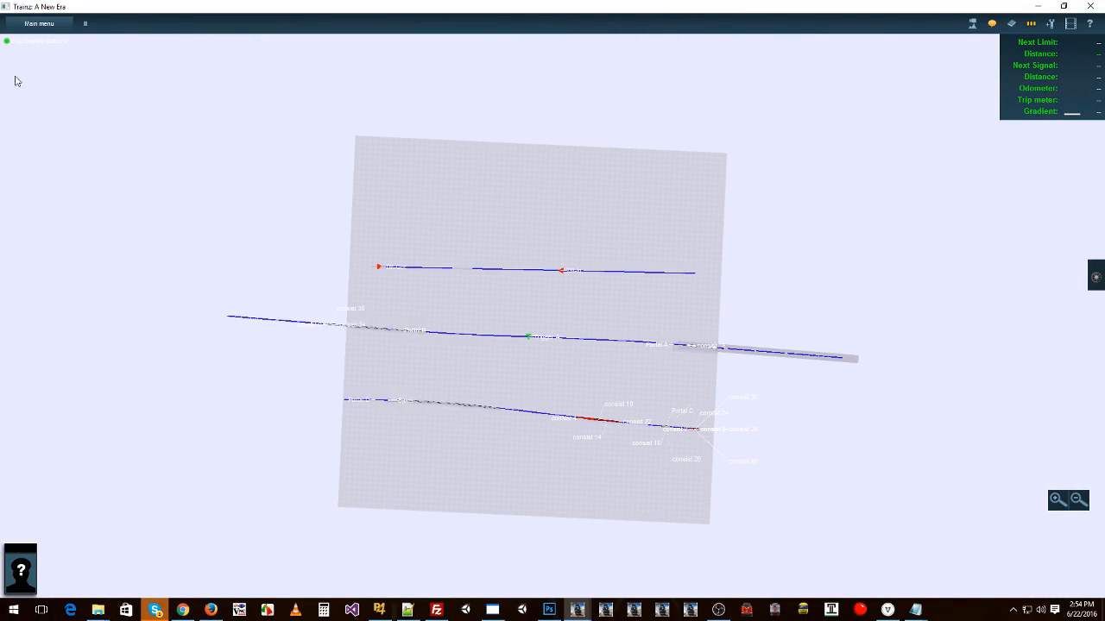
Step: Quit the Driver test without saving and go back to editing the route
click(39, 23)
click(45, 122)
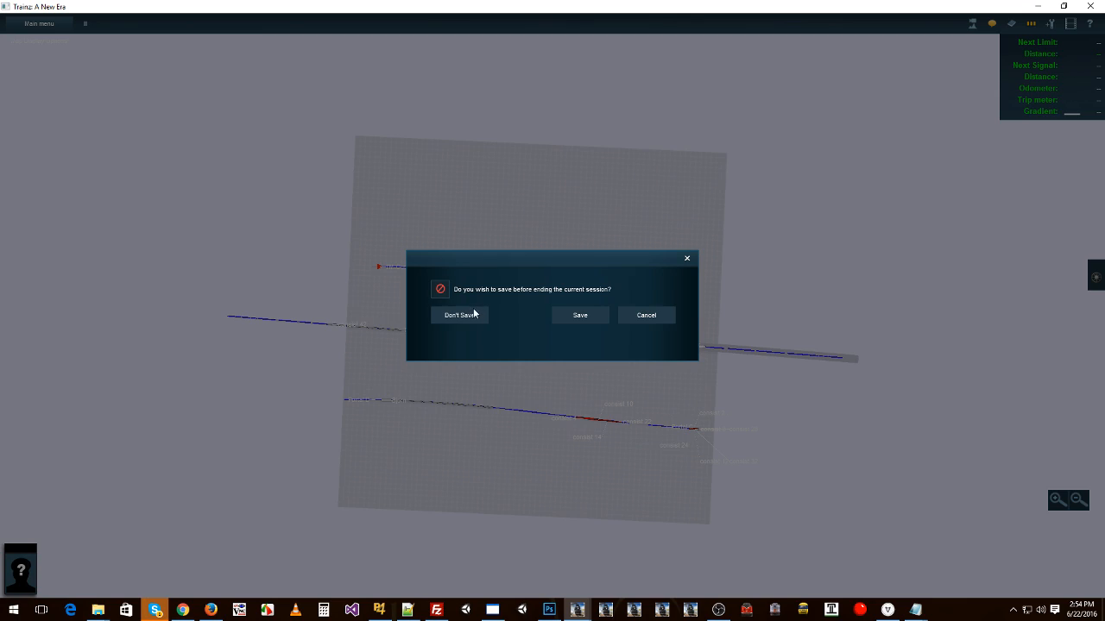
click(470, 318)
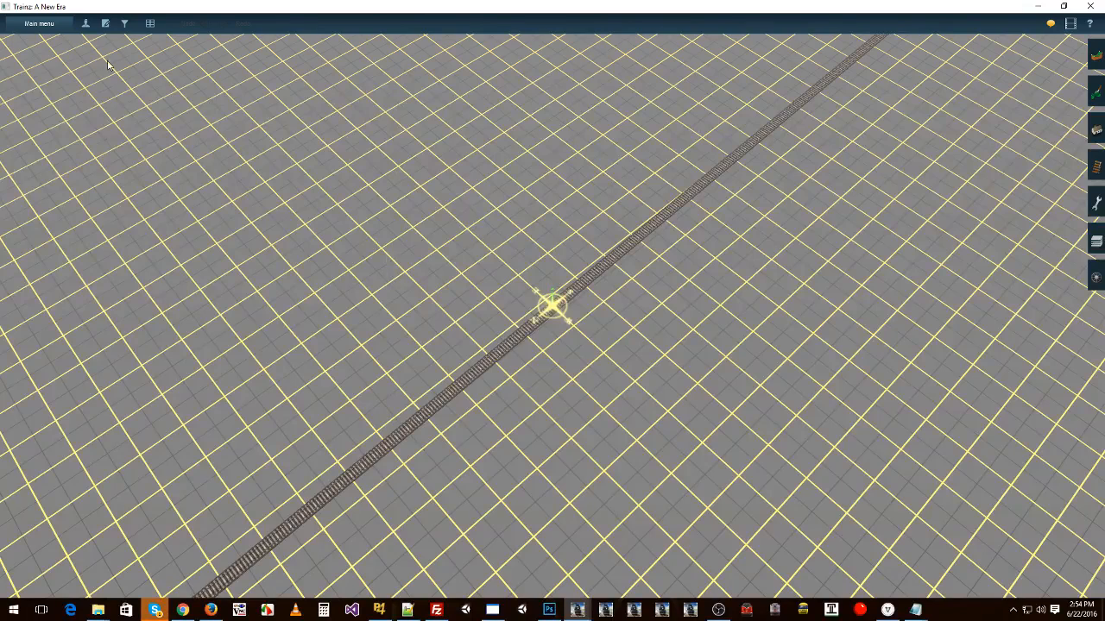
Step: Save the route and session as Portal Test 2, overwriting the existing route
click(56, 26)
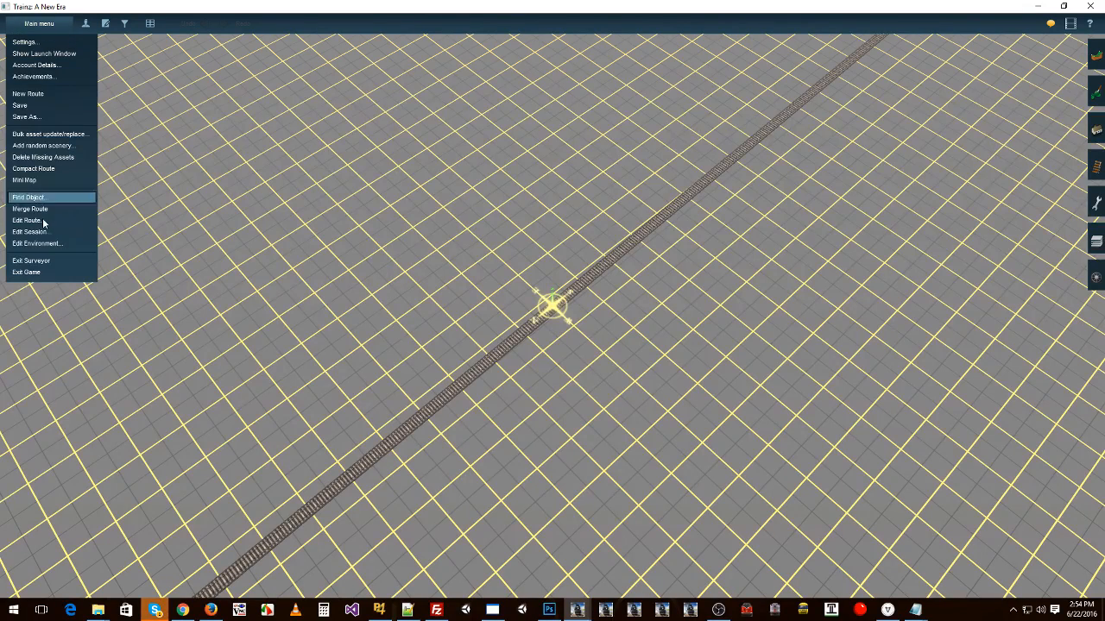
click(40, 118)
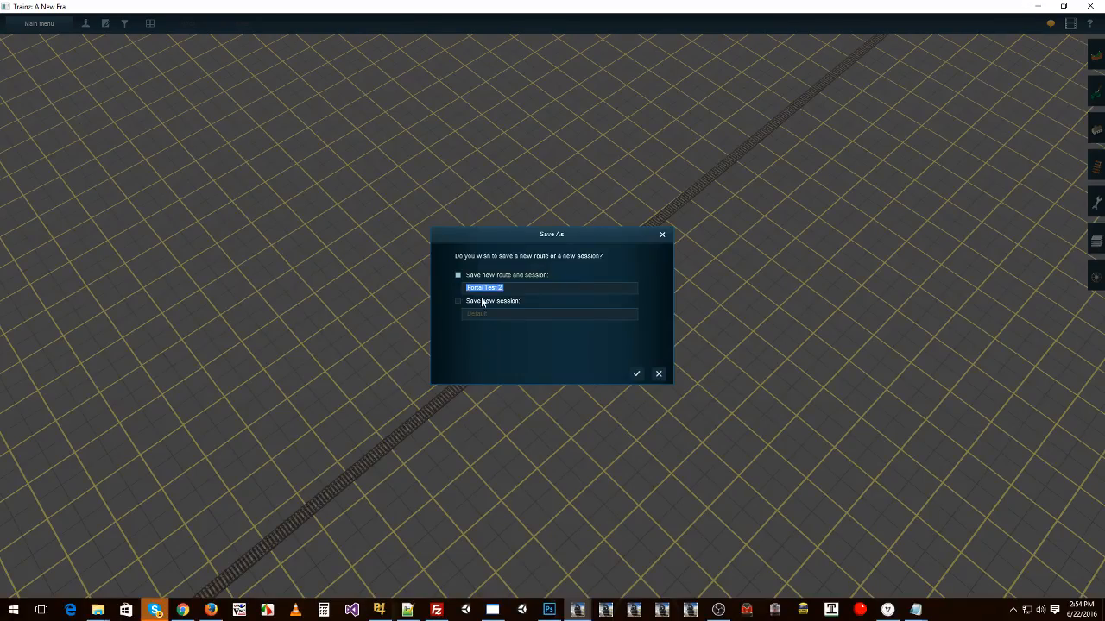
click(634, 374)
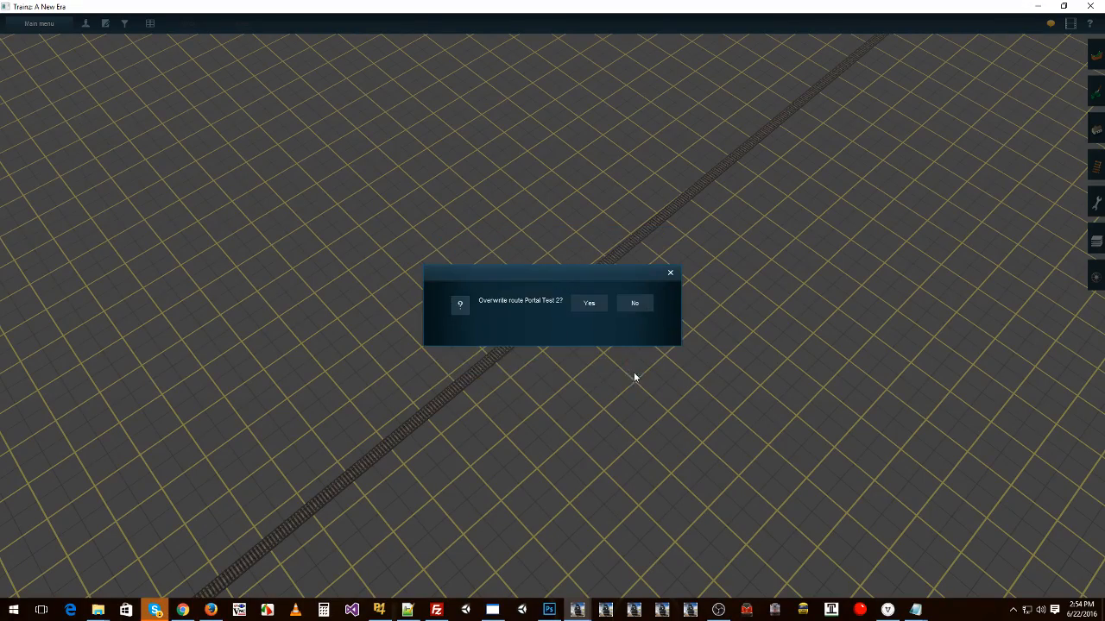
click(580, 308)
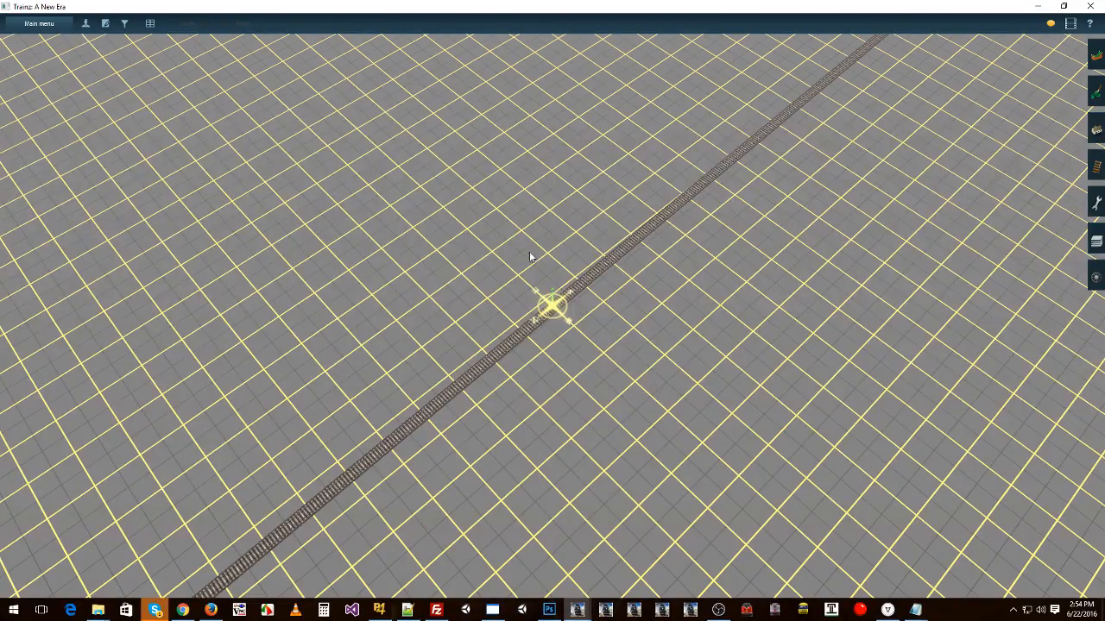
Step: Exit Surveyor and open the Portal Test route for editing
click(24, 21)
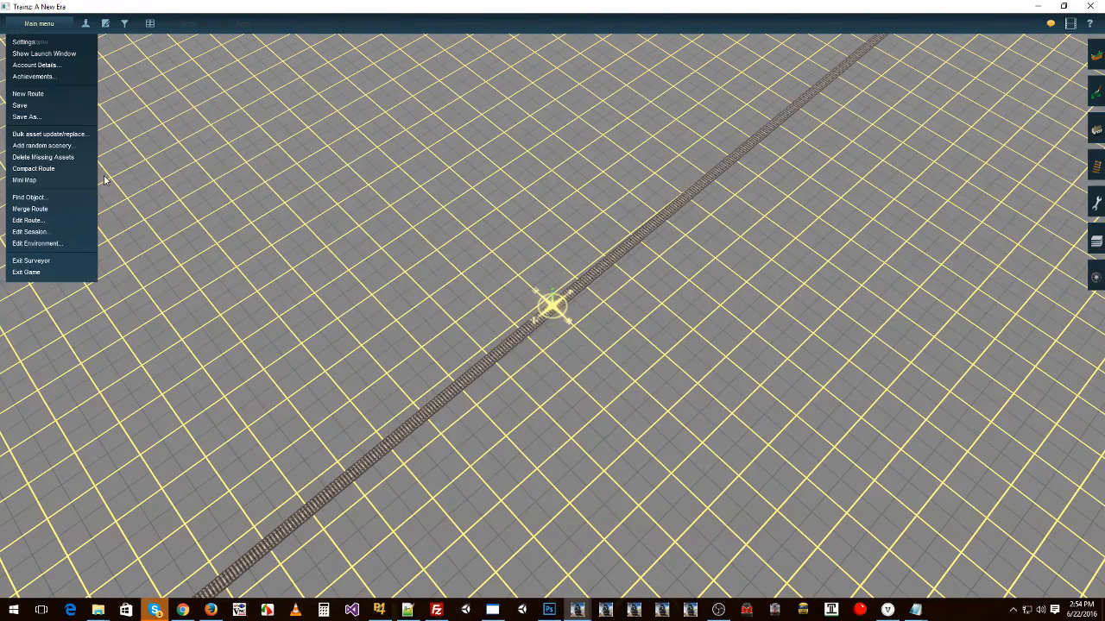
click(31, 260)
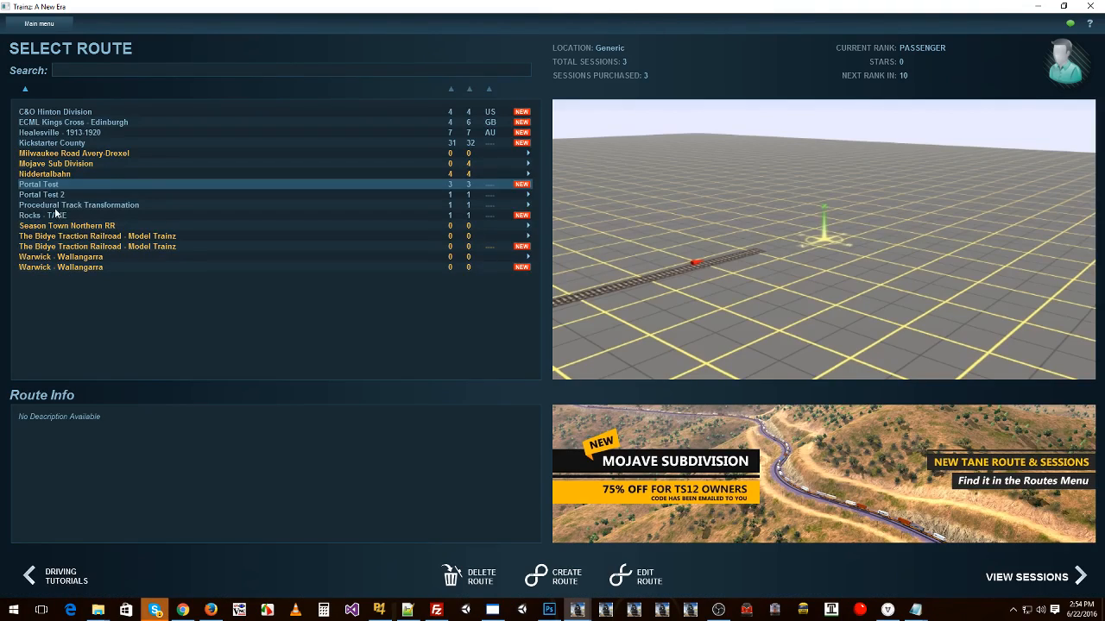
click(56, 197)
click(637, 569)
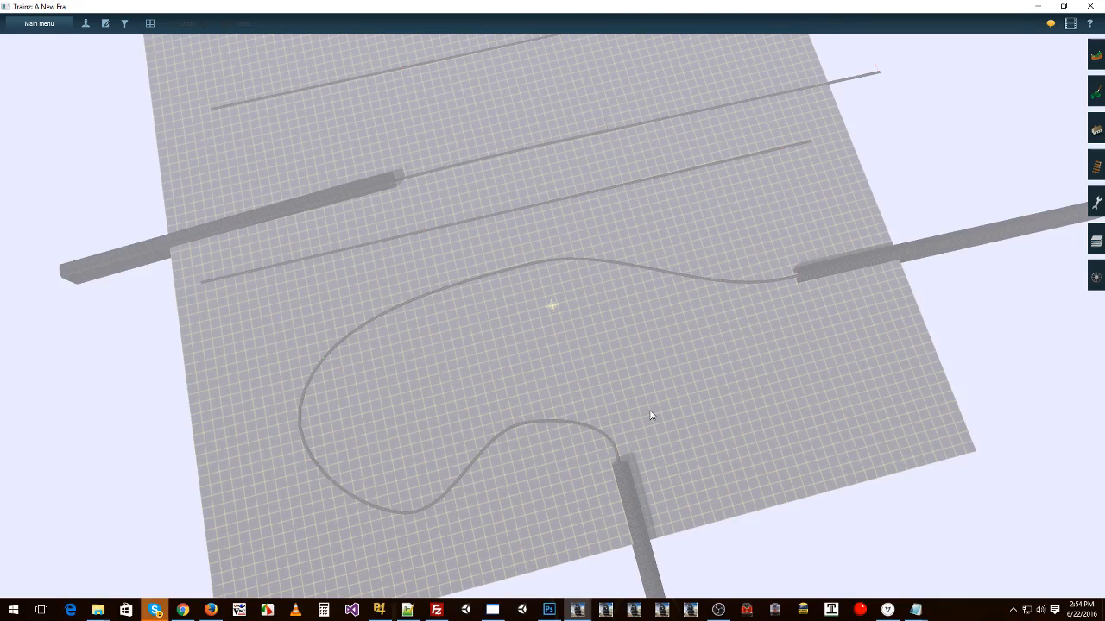
Step: Inspect the Portal S trackmark on the track beside the tunnel portal using the trackmark tool
right_click(592, 195)
scroll(824, 234, up, 5)
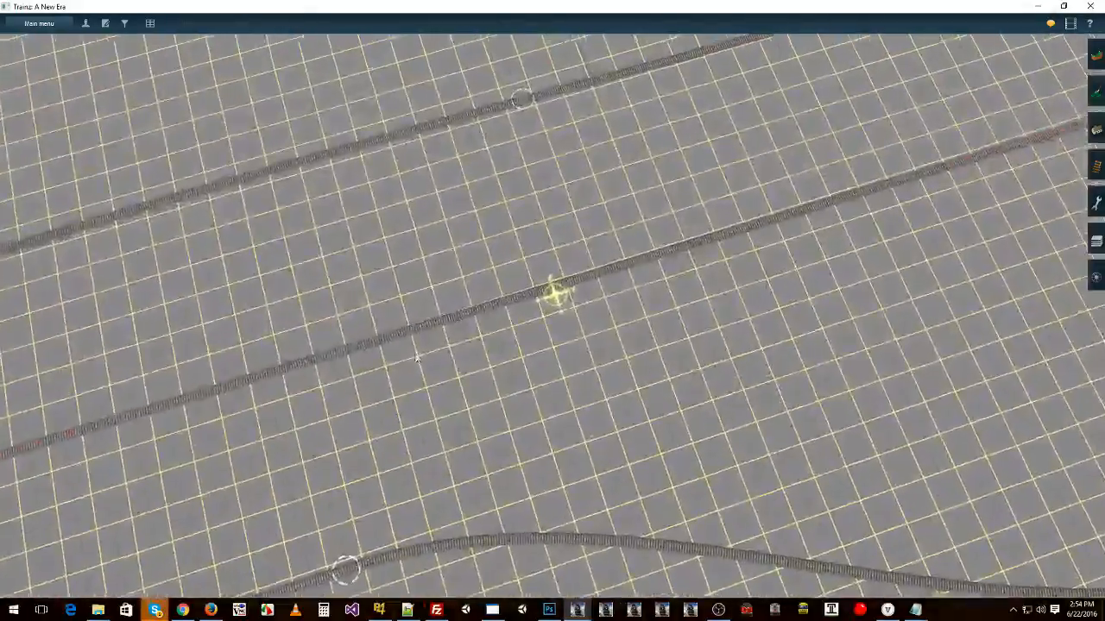
right_click(276, 308)
key(Left)
scroll(308, 290, up, 3)
right_click(307, 289)
key(Left)
key(Down)
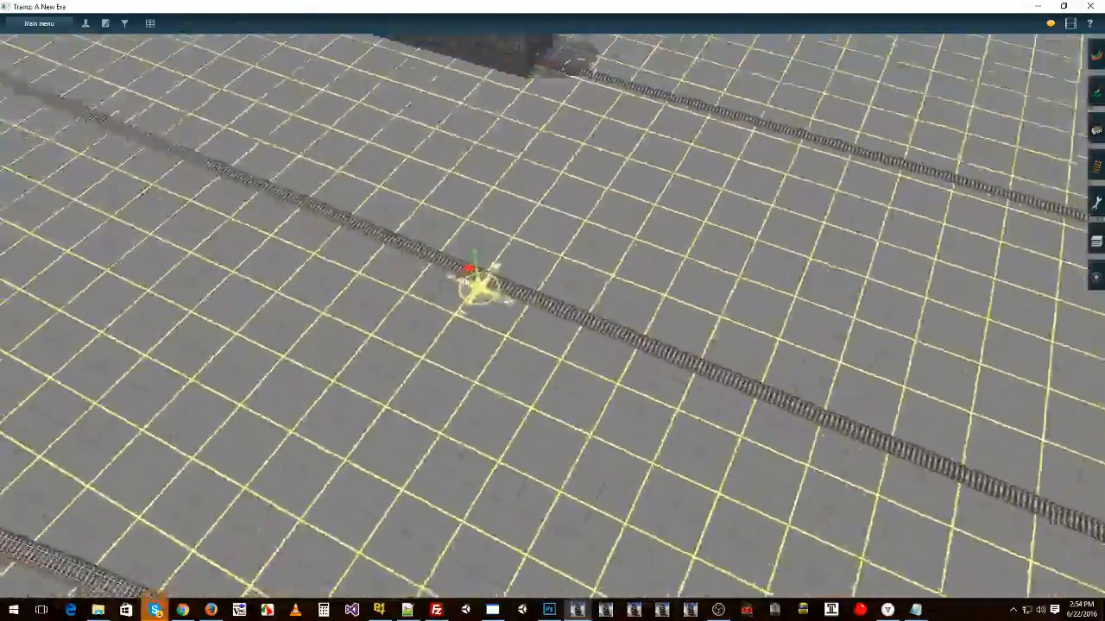
scroll(551, 293, up, 4)
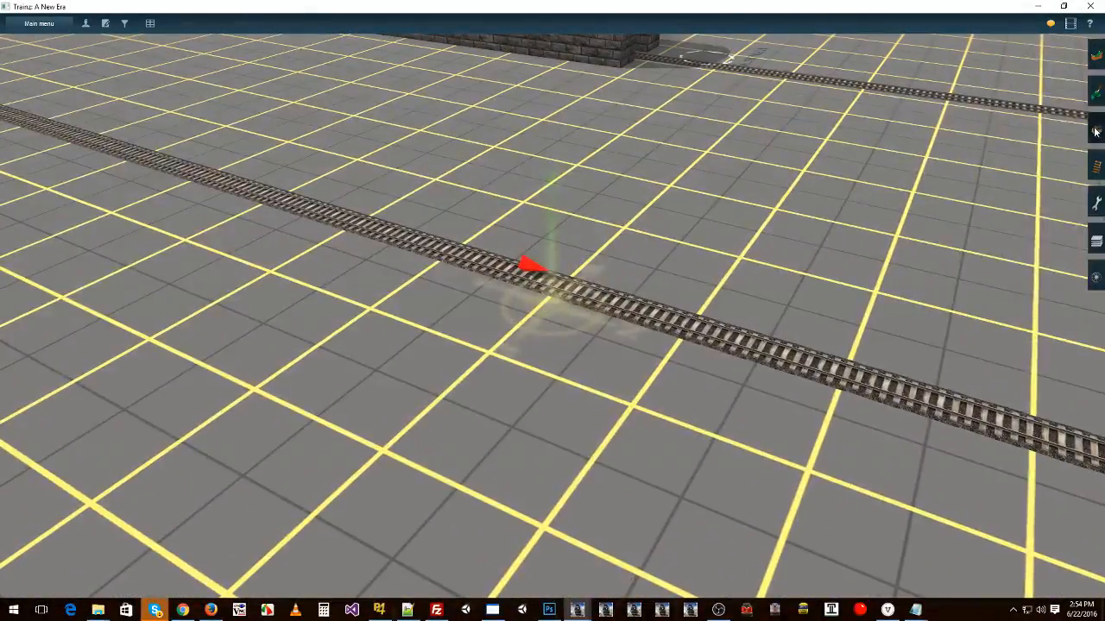
click(1095, 166)
click(1095, 168)
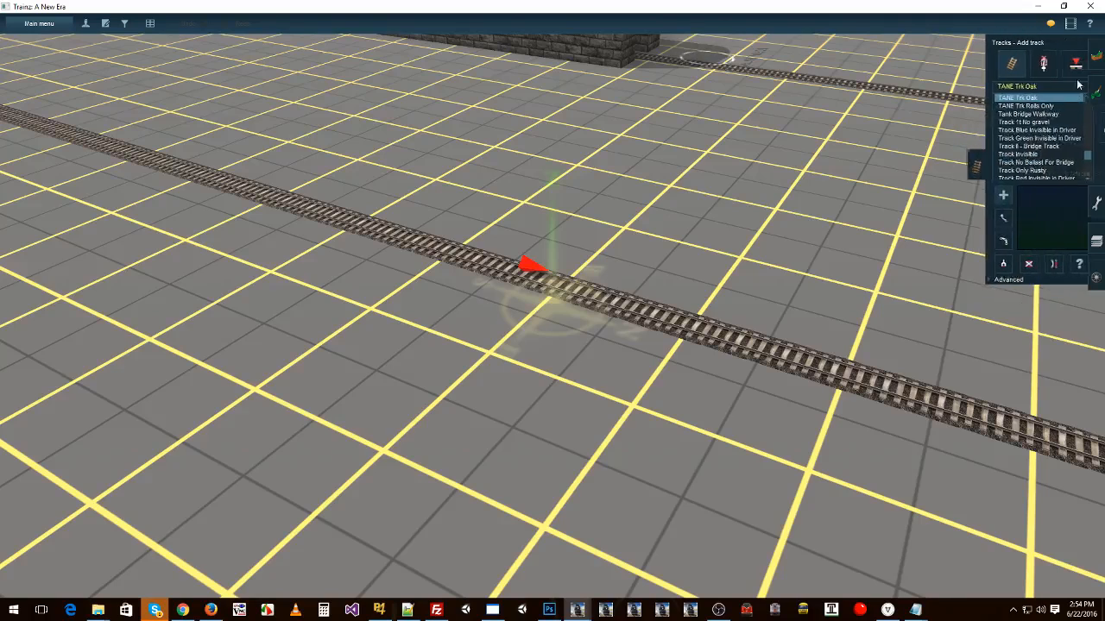
click(1064, 71)
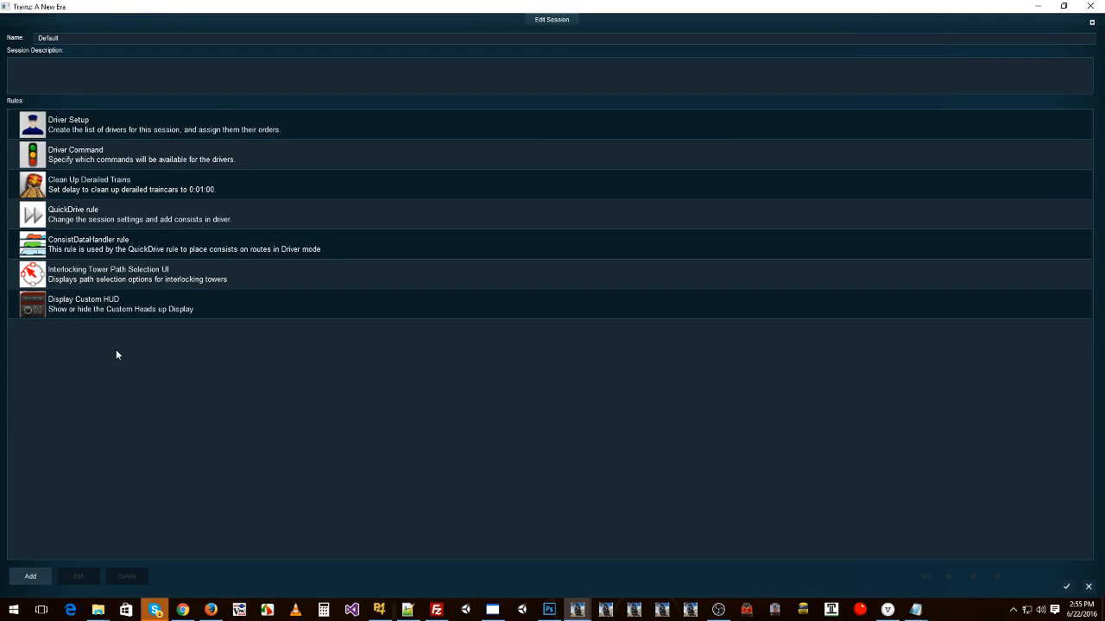
Step: Cancel out of the session editor and exit Surveyor without saving changes
click(1089, 588)
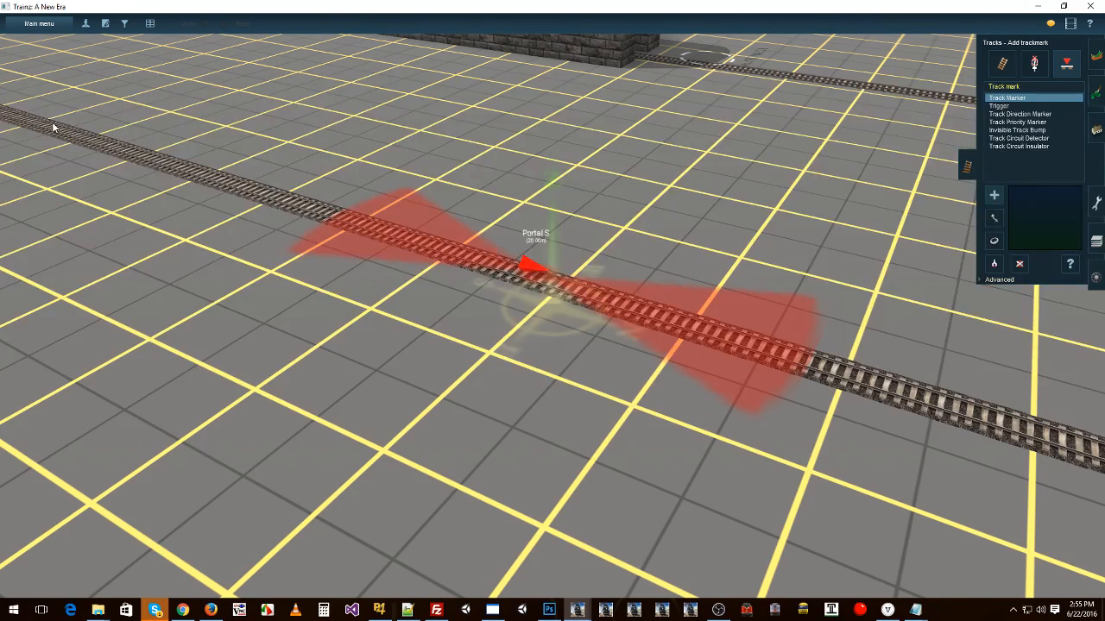
click(39, 24)
click(49, 263)
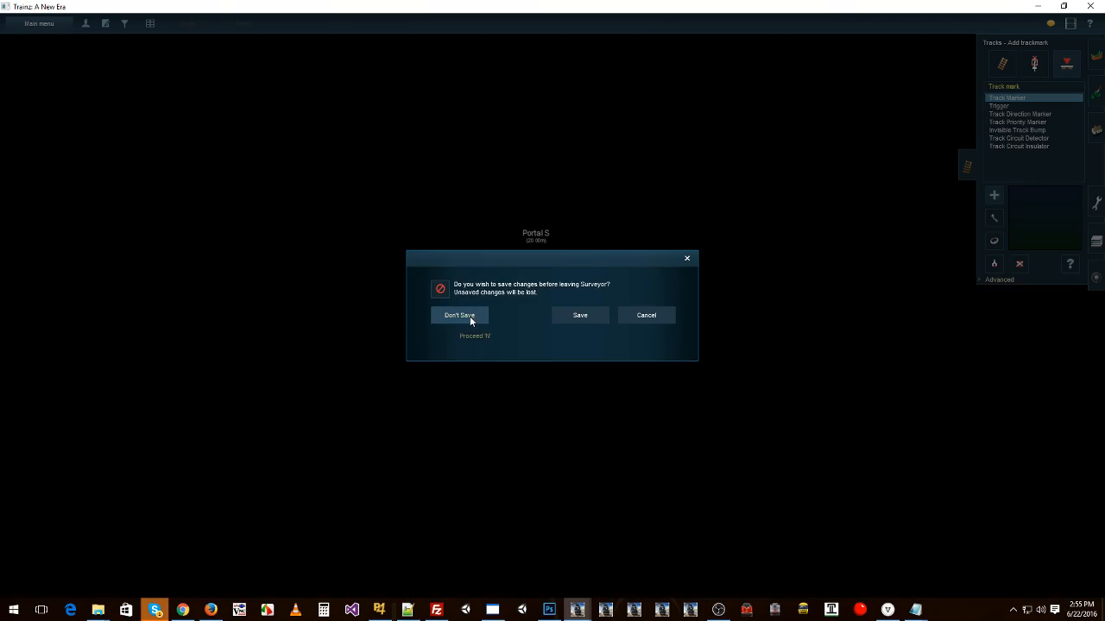
click(469, 316)
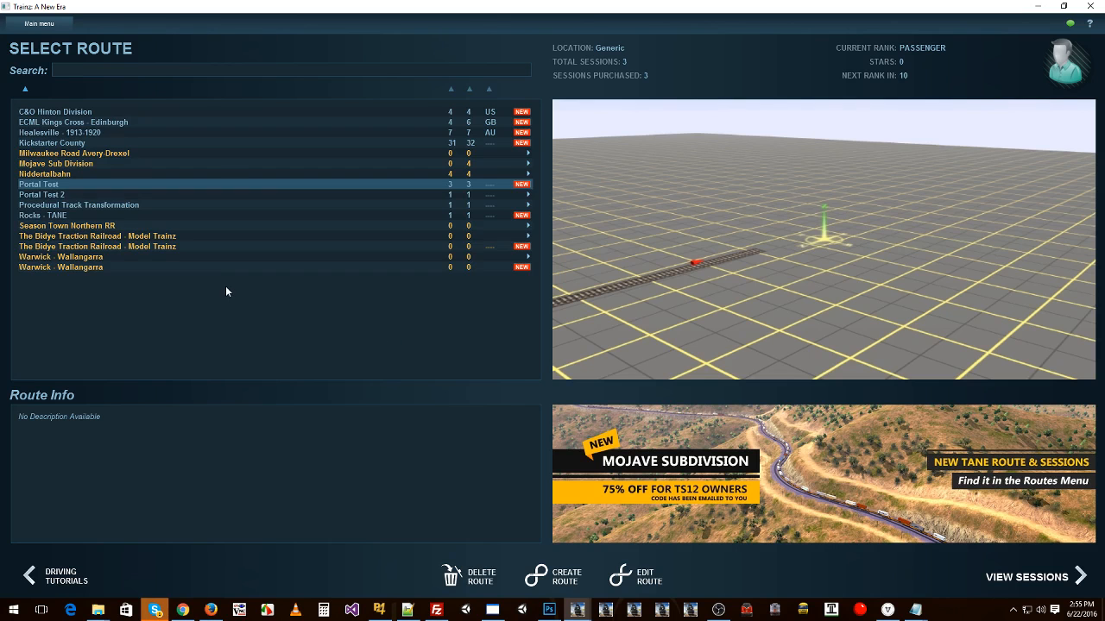
Step: View the Portal Test route's sessions and open the second Default session for editing
click(1015, 584)
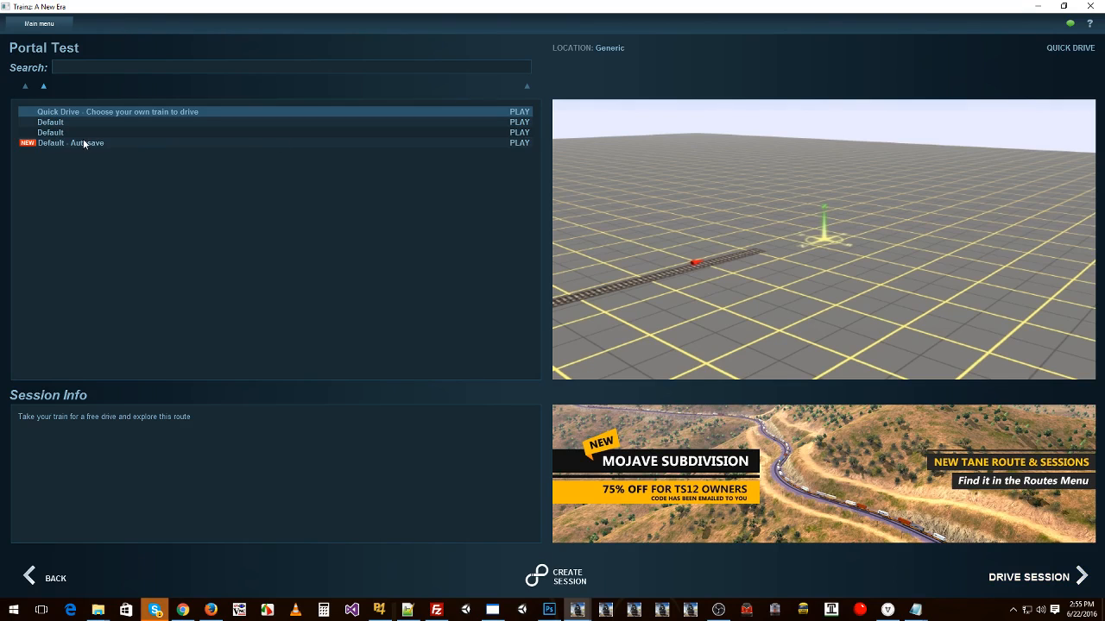
click(82, 140)
click(81, 134)
click(83, 126)
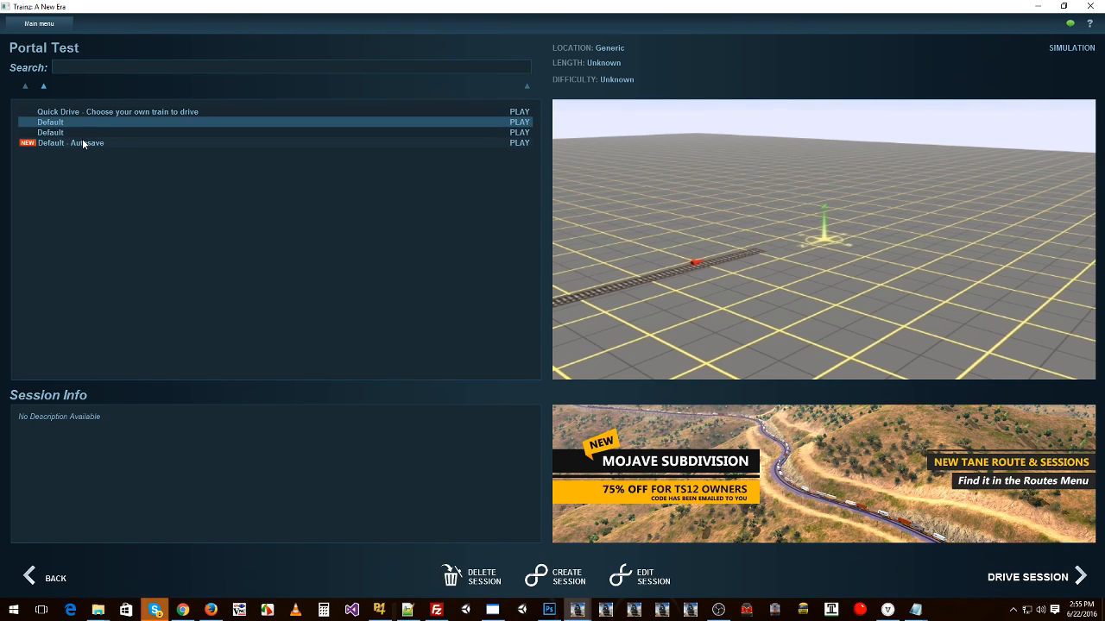
click(83, 140)
click(82, 132)
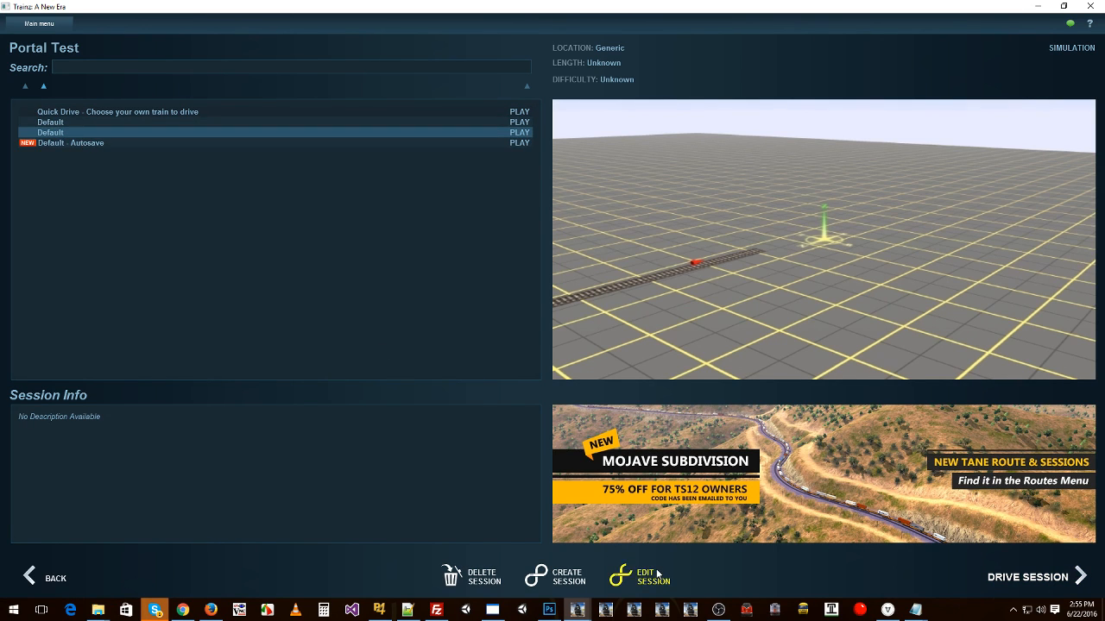
click(622, 576)
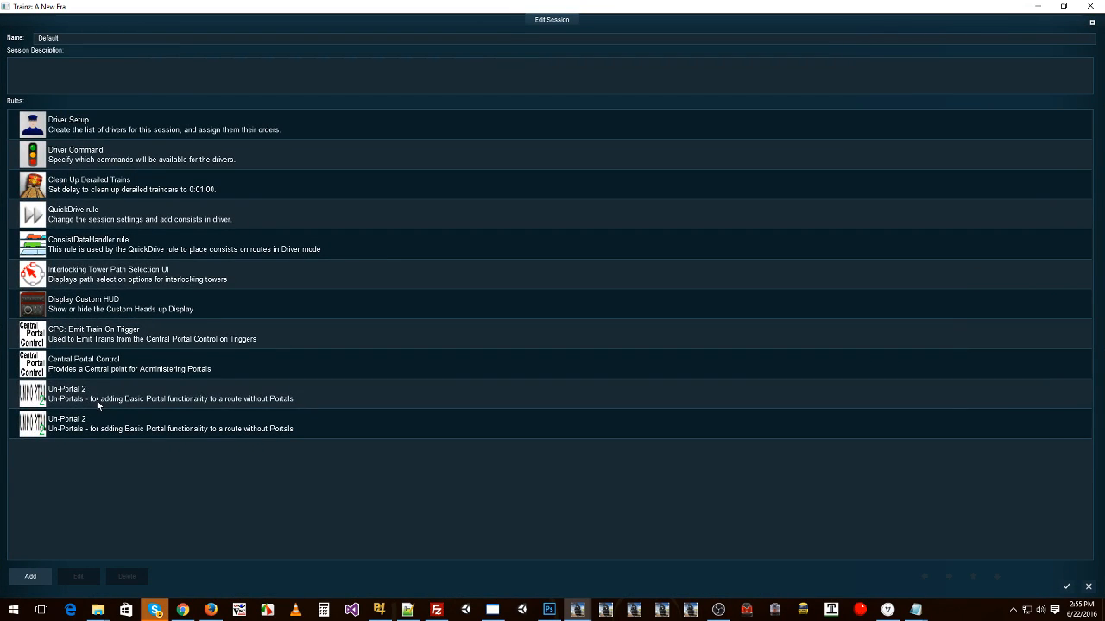
Step: In the first Un-Portal 2 rule, set Portal S to 1 minute between trains and turn off waiting for a triggered event
click(98, 404)
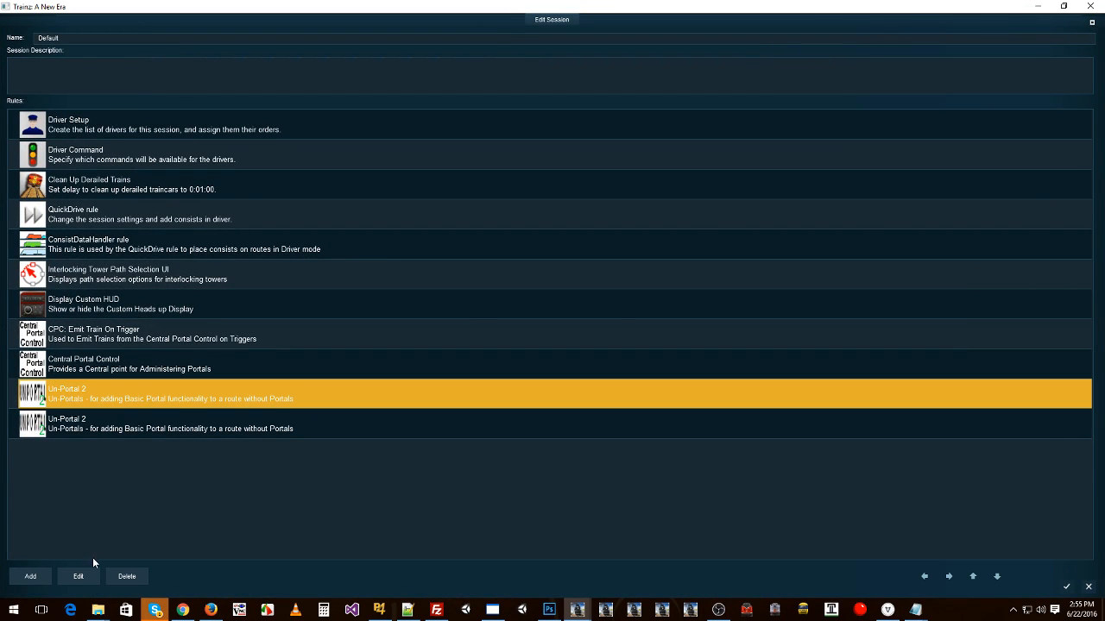
click(79, 575)
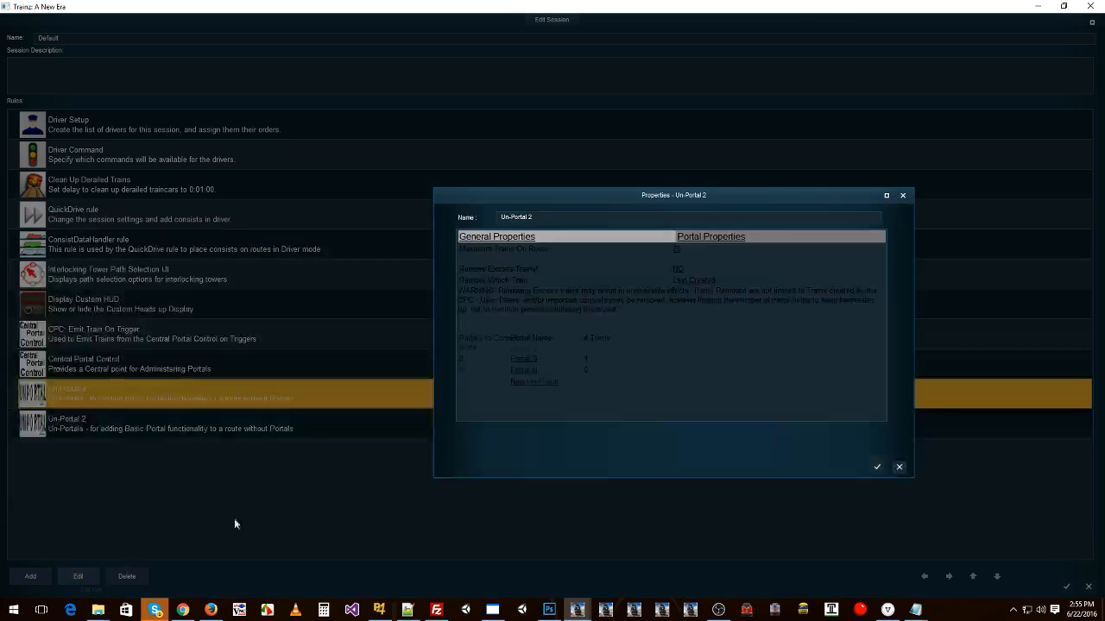
click(524, 360)
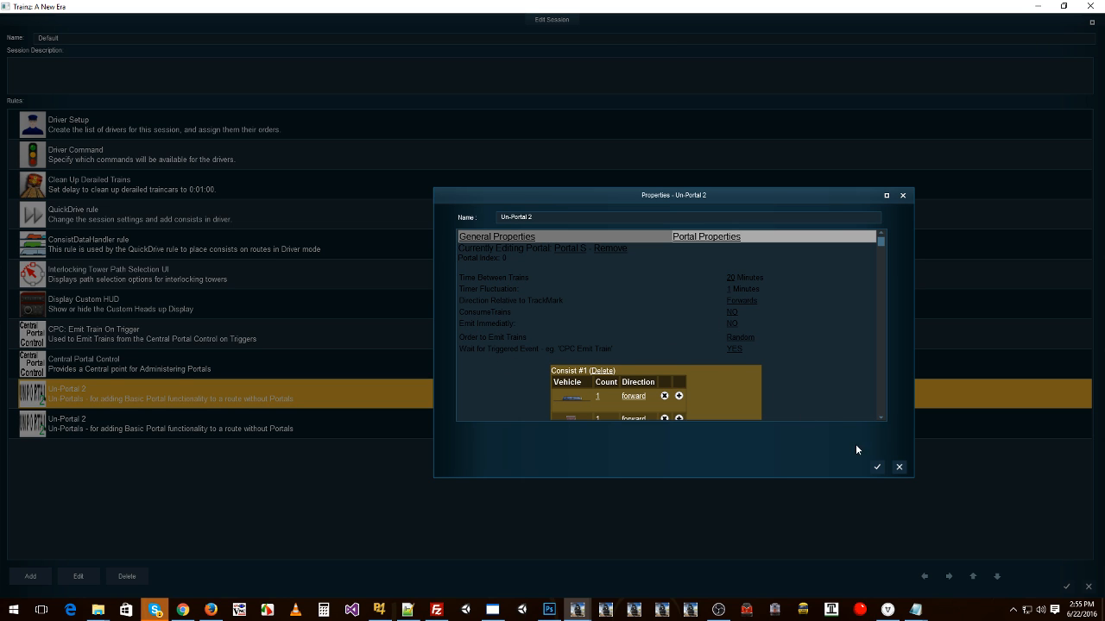
scroll(739, 341, down, 10)
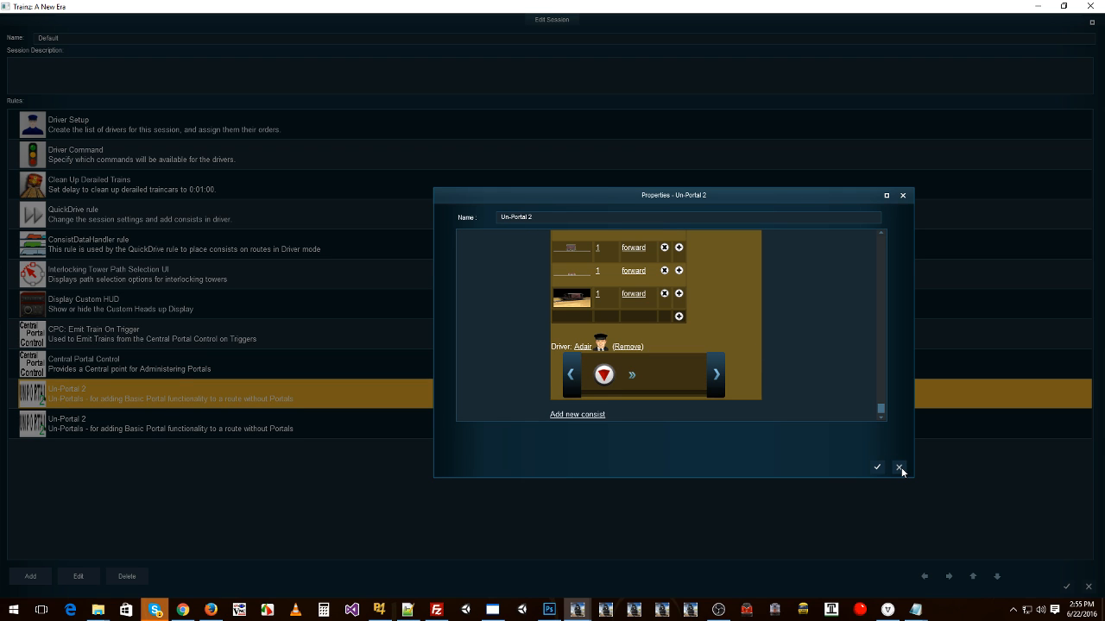
scroll(752, 309, up, 10)
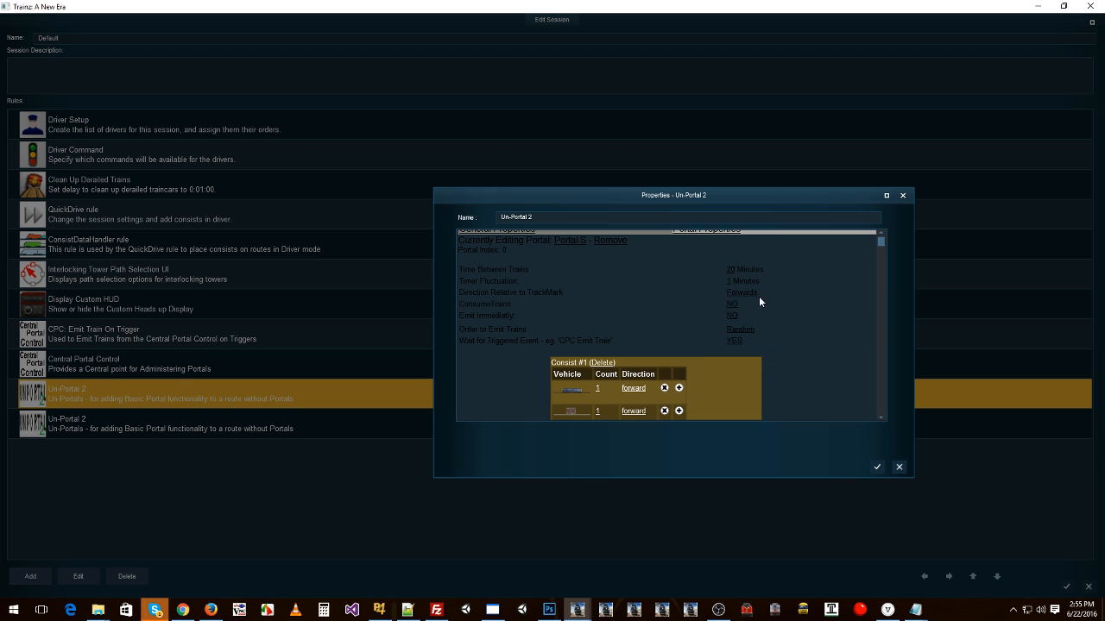
click(730, 269)
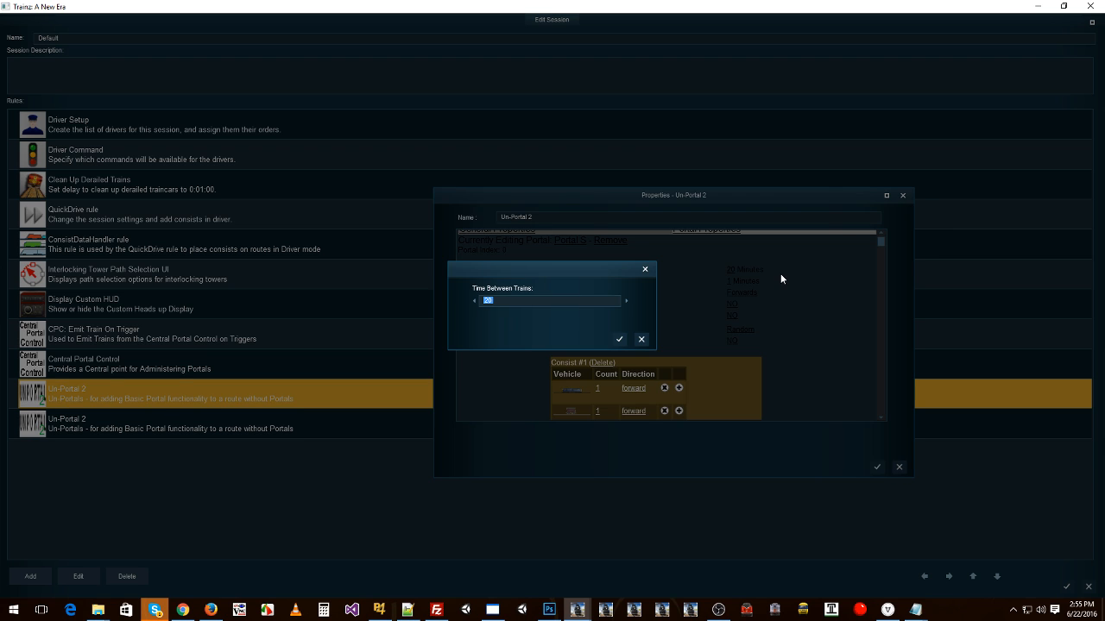
click(614, 340)
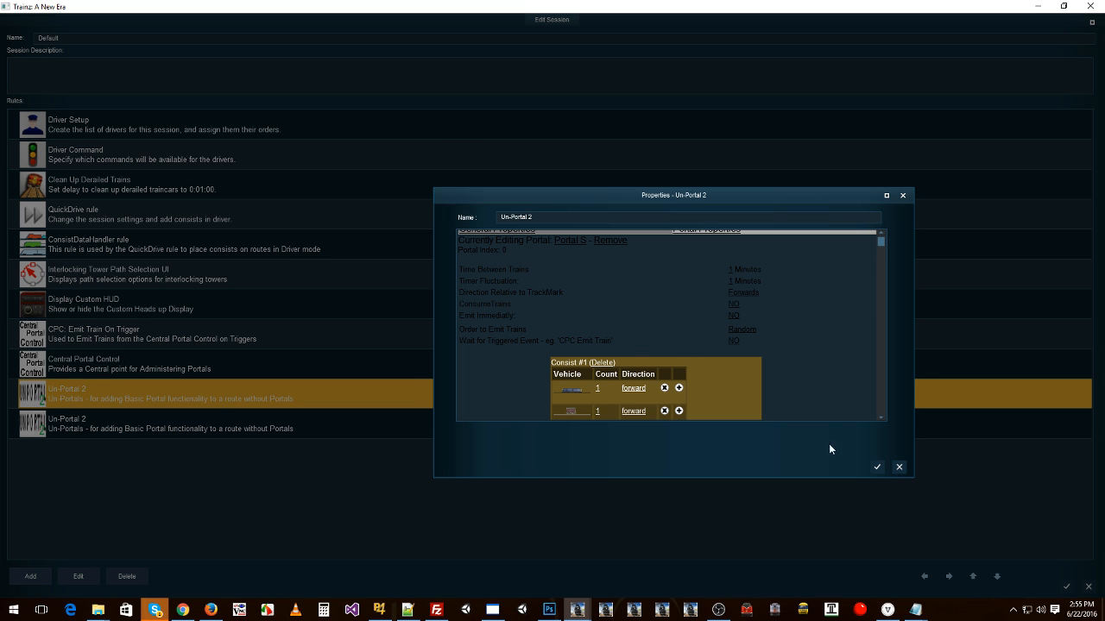
click(871, 463)
Step: Review the Portal In settings in the second Un-Portal 2 rule and close them without changes
click(291, 424)
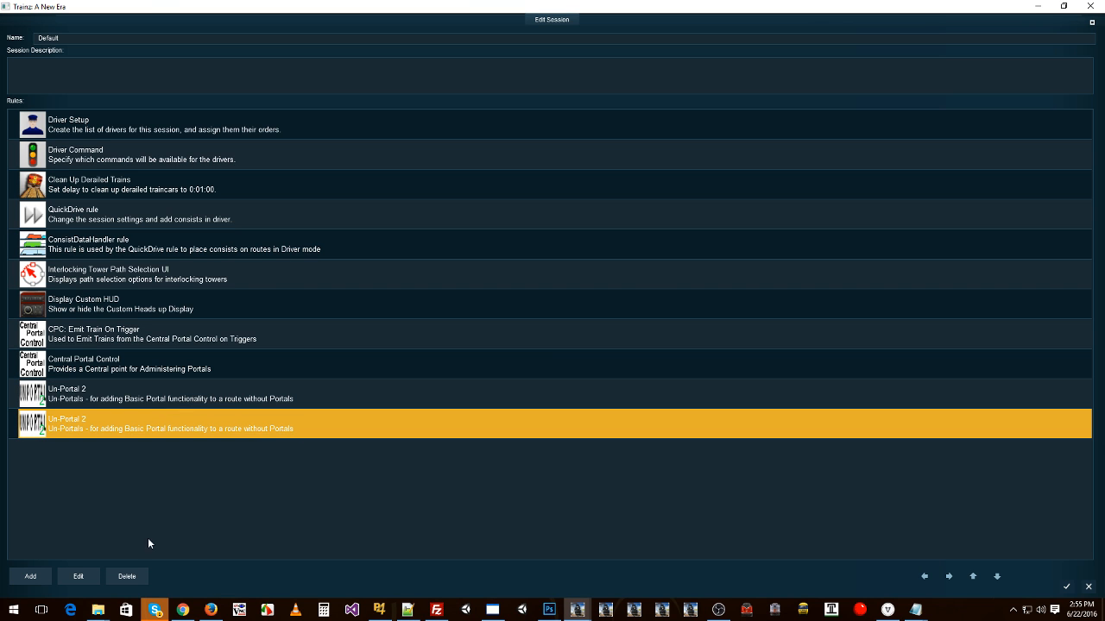
click(80, 575)
click(522, 359)
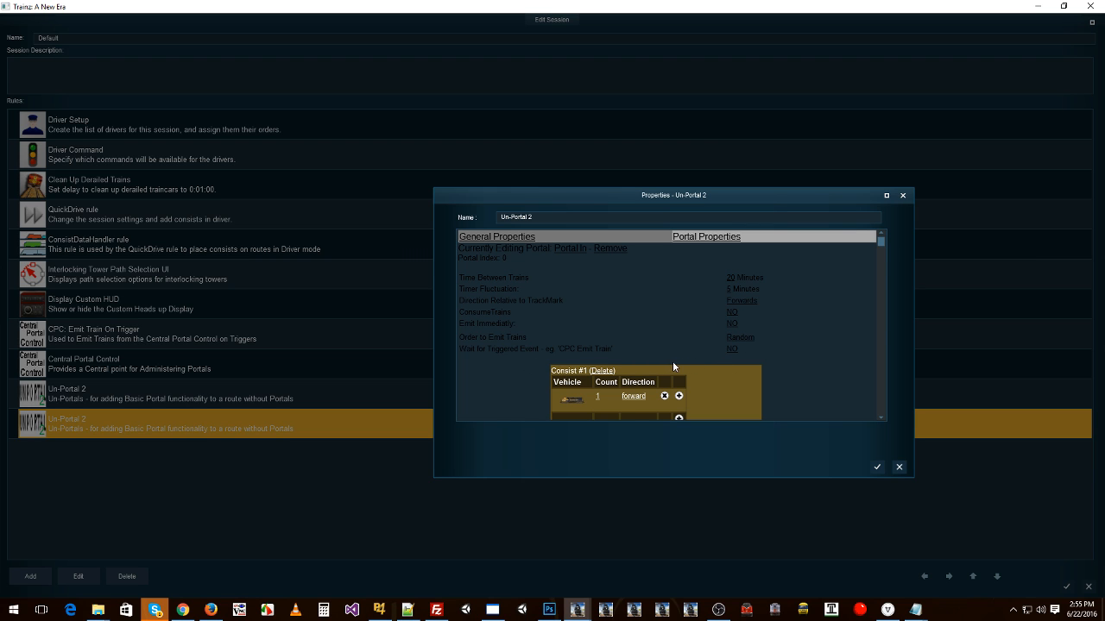
click(898, 469)
Step: Accept the session edits and launch Driver, overwriting the existing session
click(1066, 585)
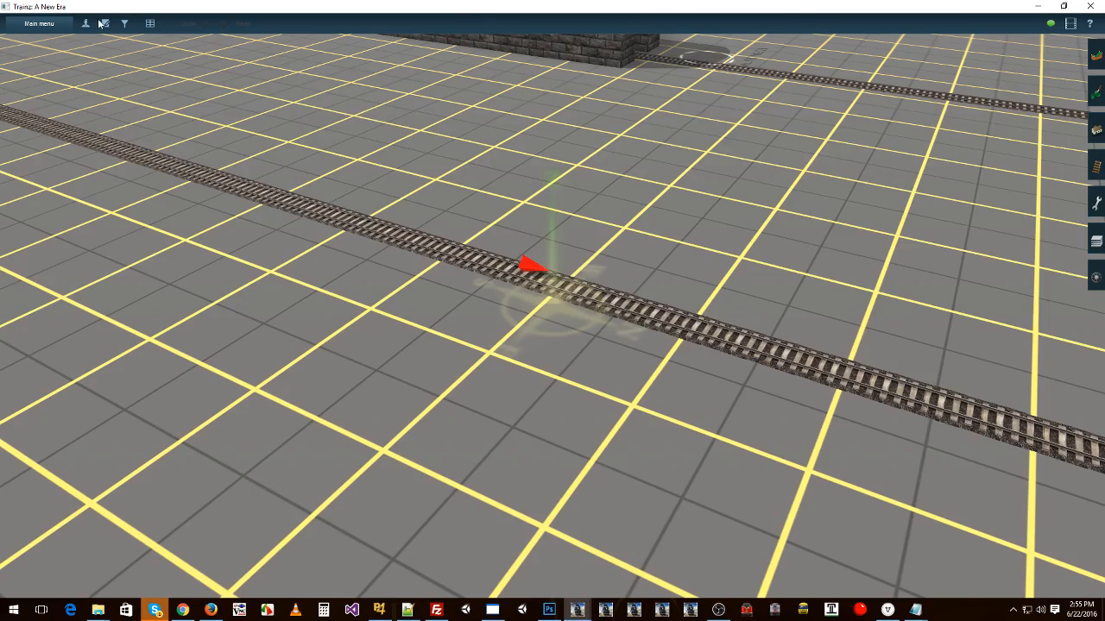
key(ctrl+F2)
click(580, 315)
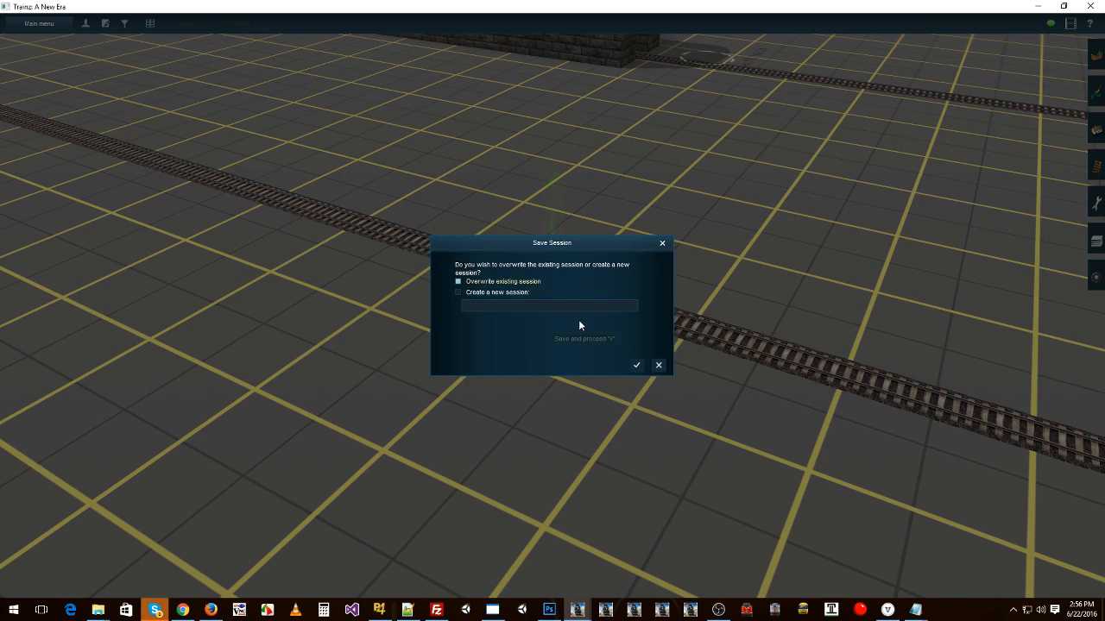
click(634, 364)
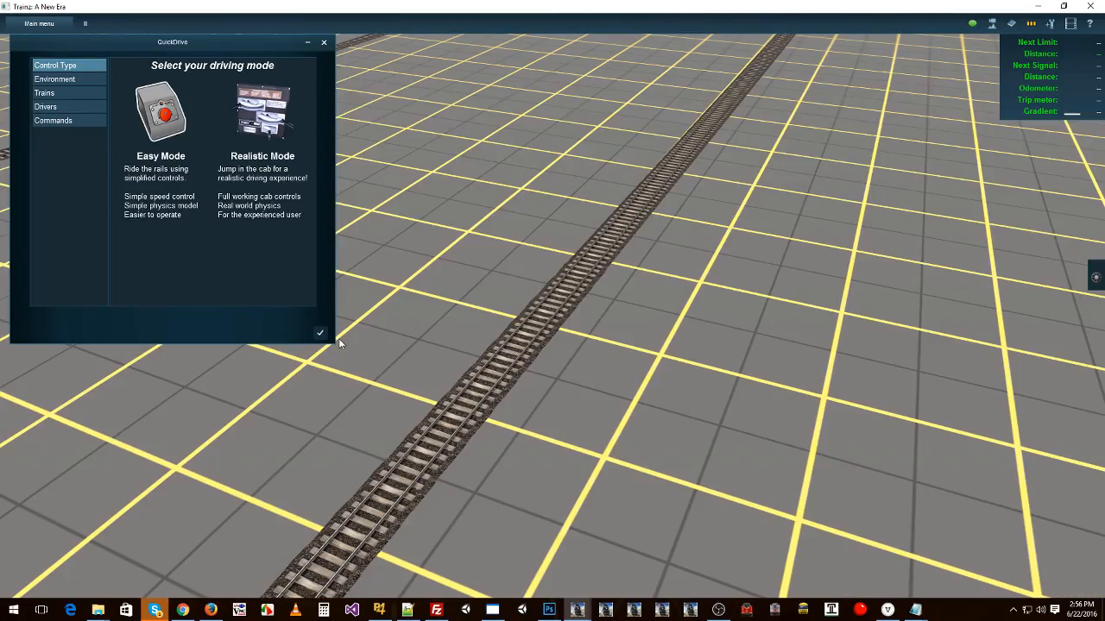
Step: Watch the portal traffic on the Driver map without using the QuickDrive setup, and exit Driver back to Surveyor
click(320, 333)
key(ctrl+m)
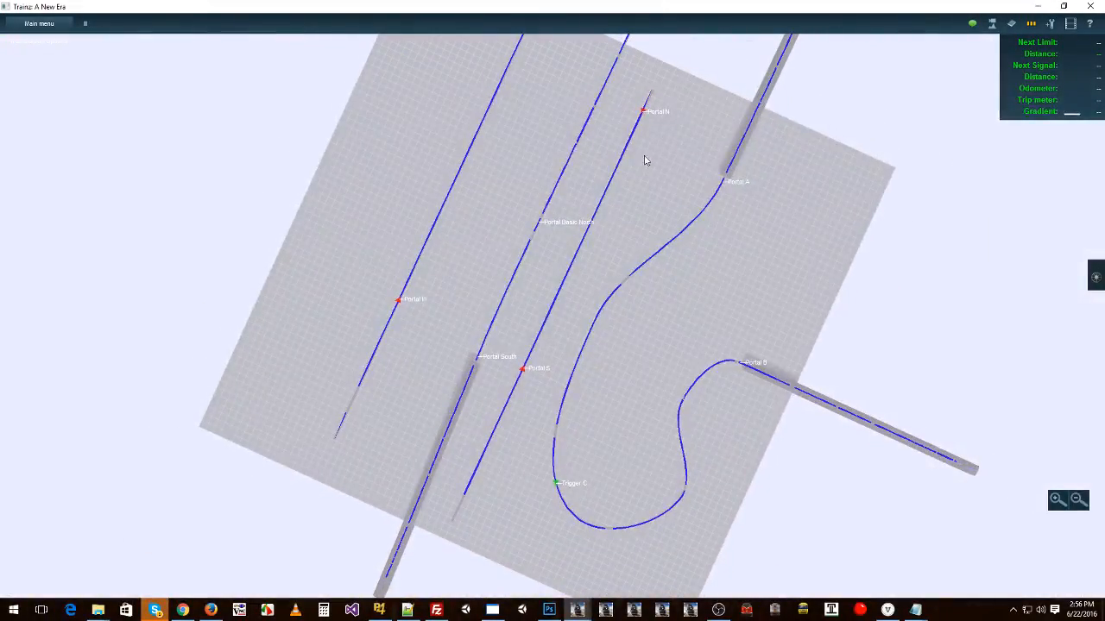
right_click(545, 371)
key(Left)
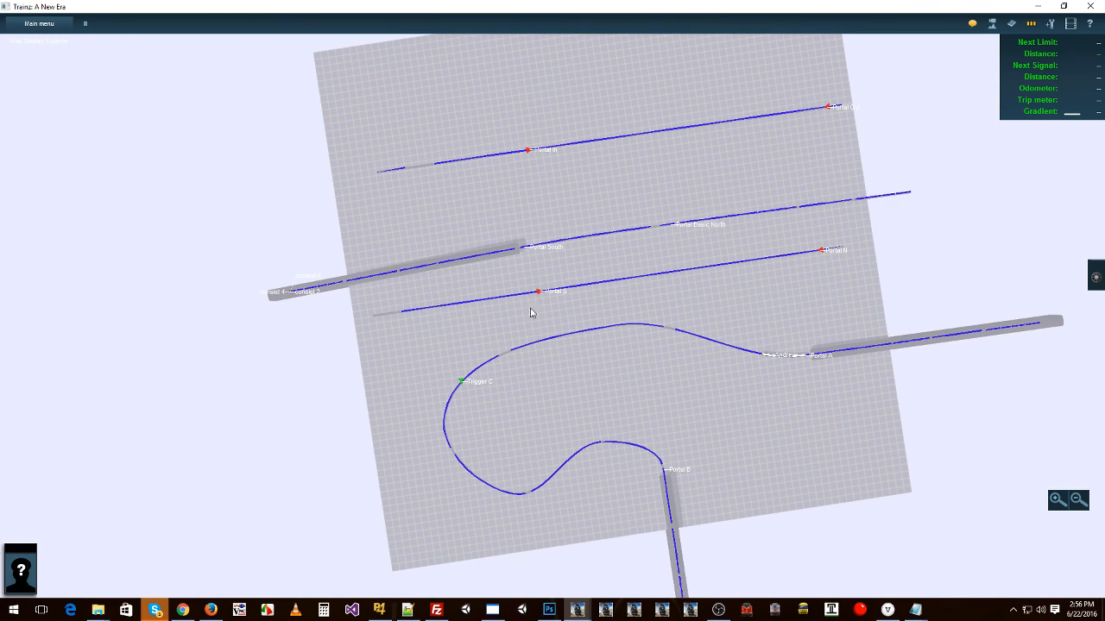
click(39, 23)
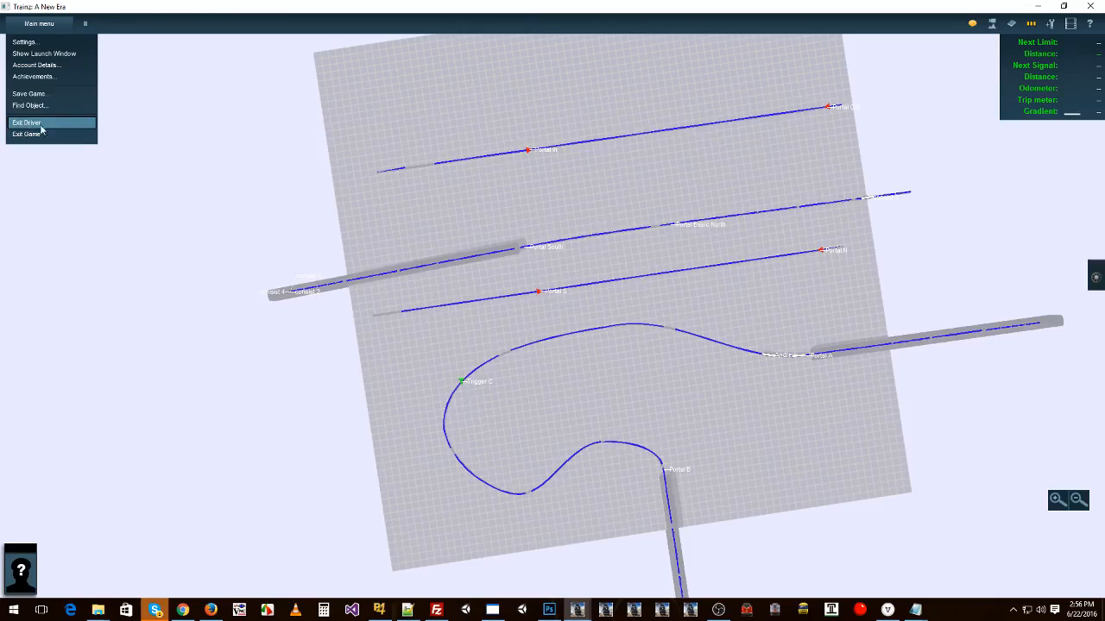
click(35, 123)
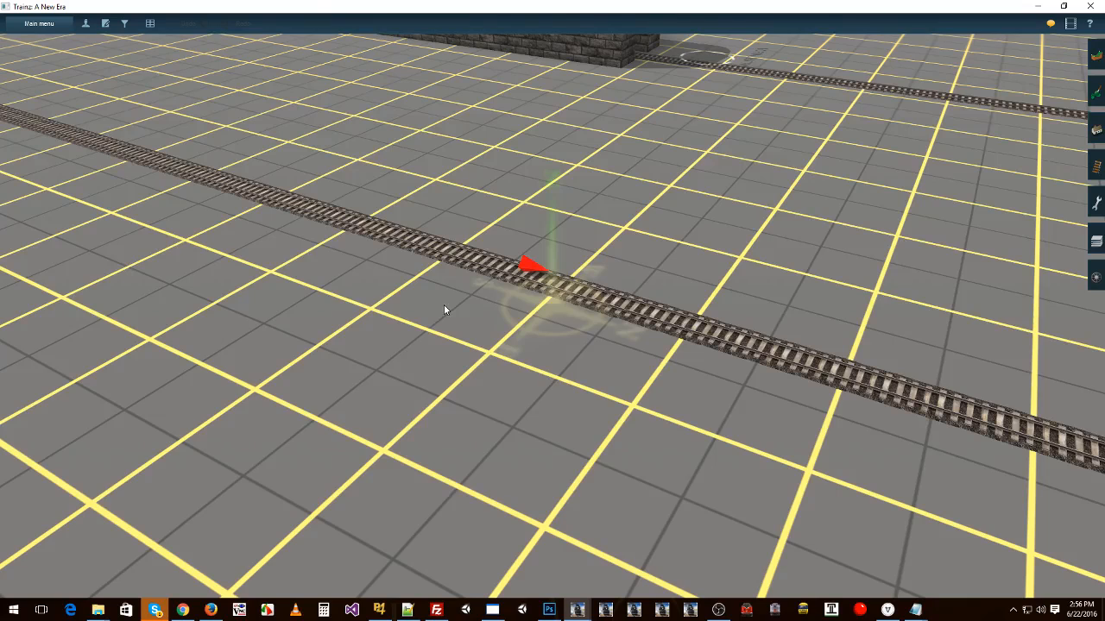
Step: Exit Surveyor for the Portal Test route and open the Default session of the Portal Test 2 route for editing
click(39, 23)
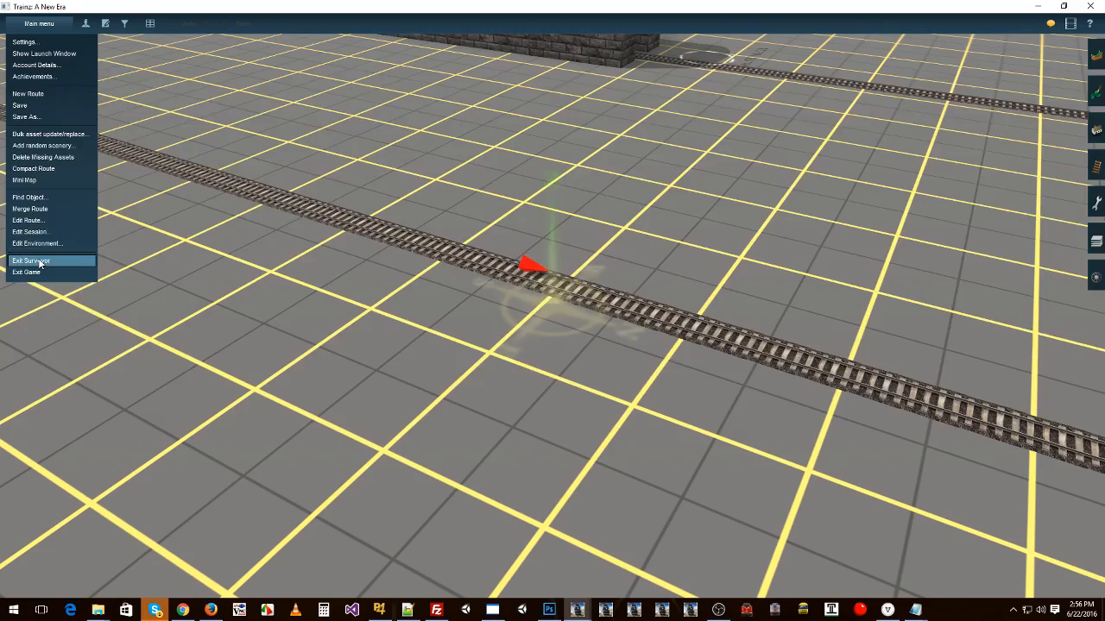
click(34, 260)
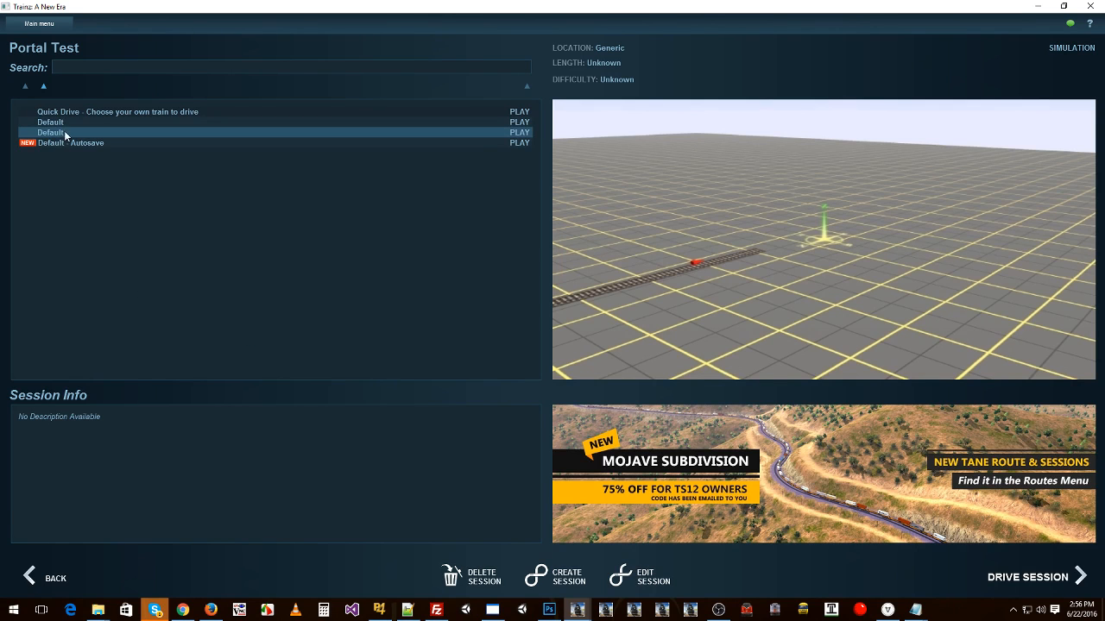
click(57, 581)
click(57, 195)
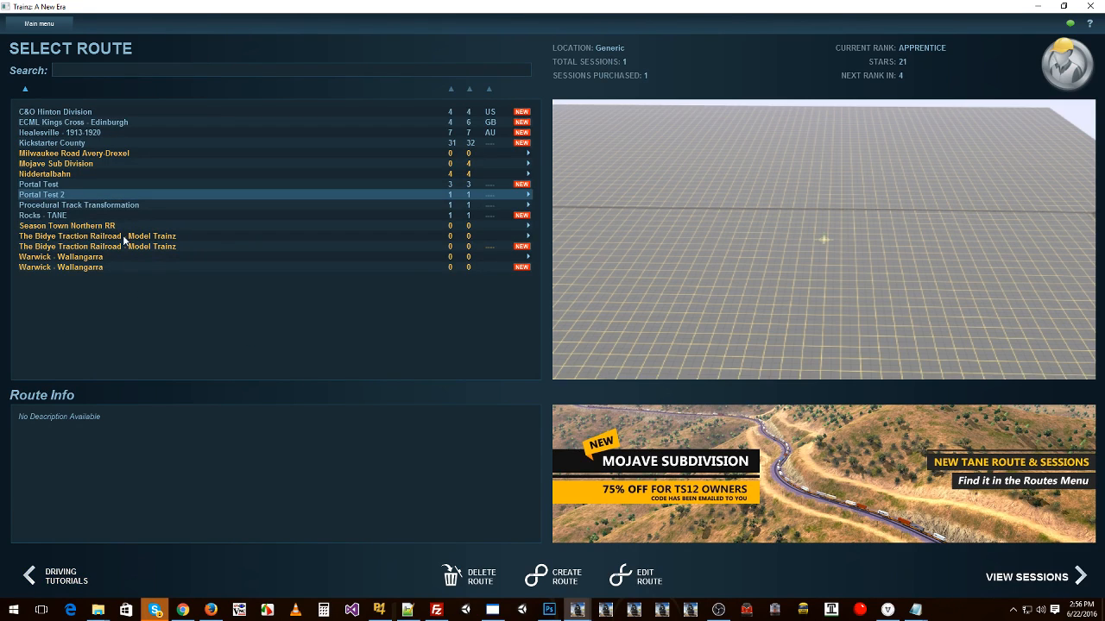
click(1009, 577)
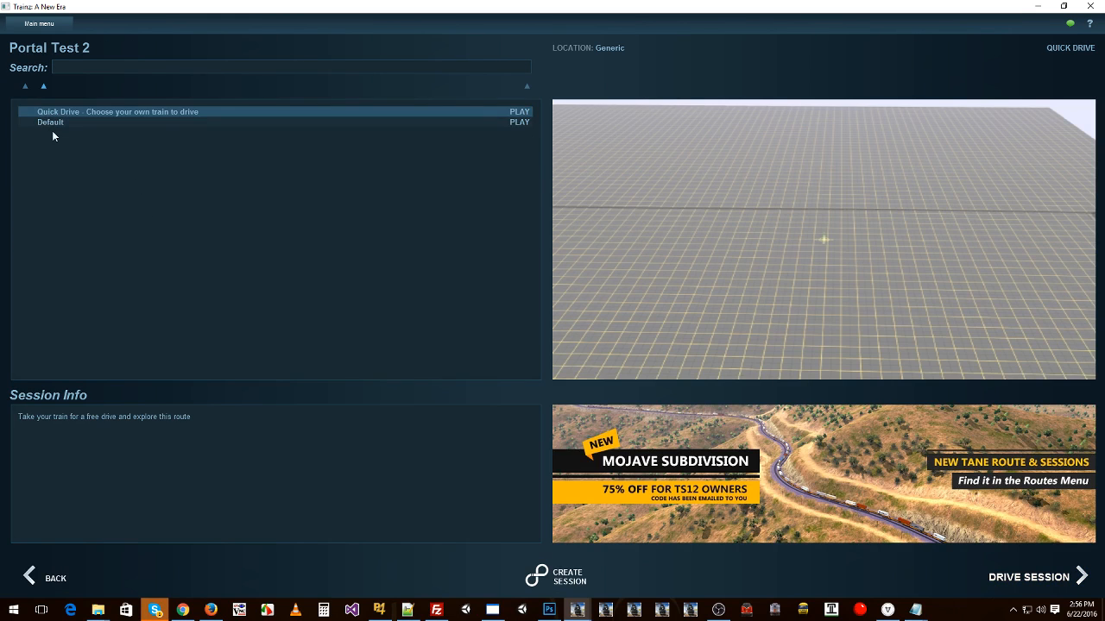
click(645, 578)
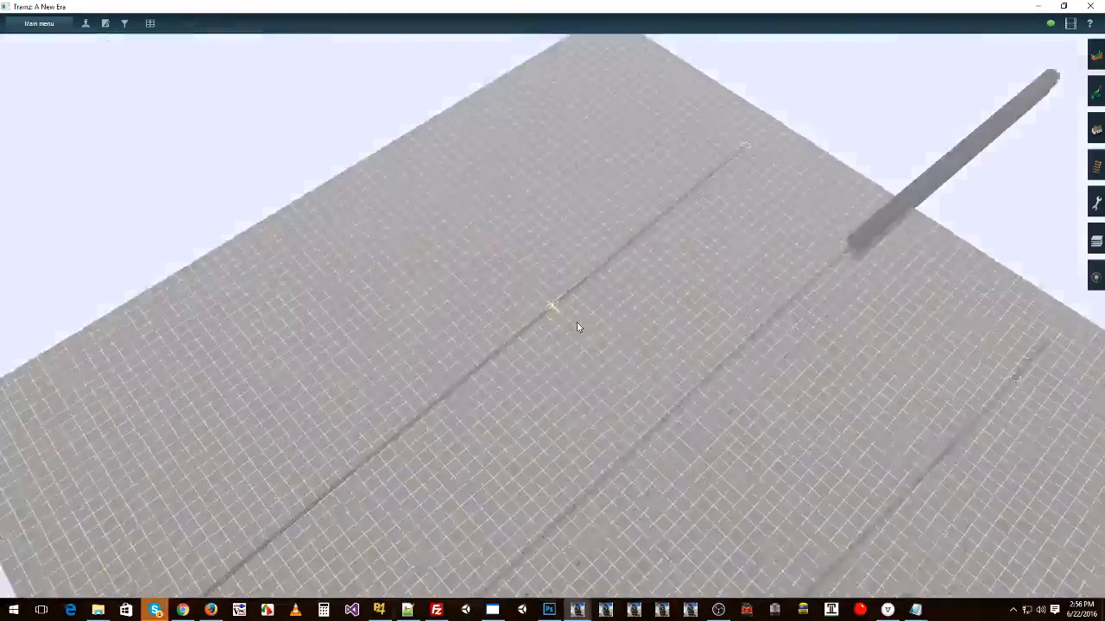
Step: Review the TM-In portal settings in the session's Un-Portal 2 rule and close them without changes
scroll(577, 322, down, 5)
right_click(627, 262)
right_click(480, 354)
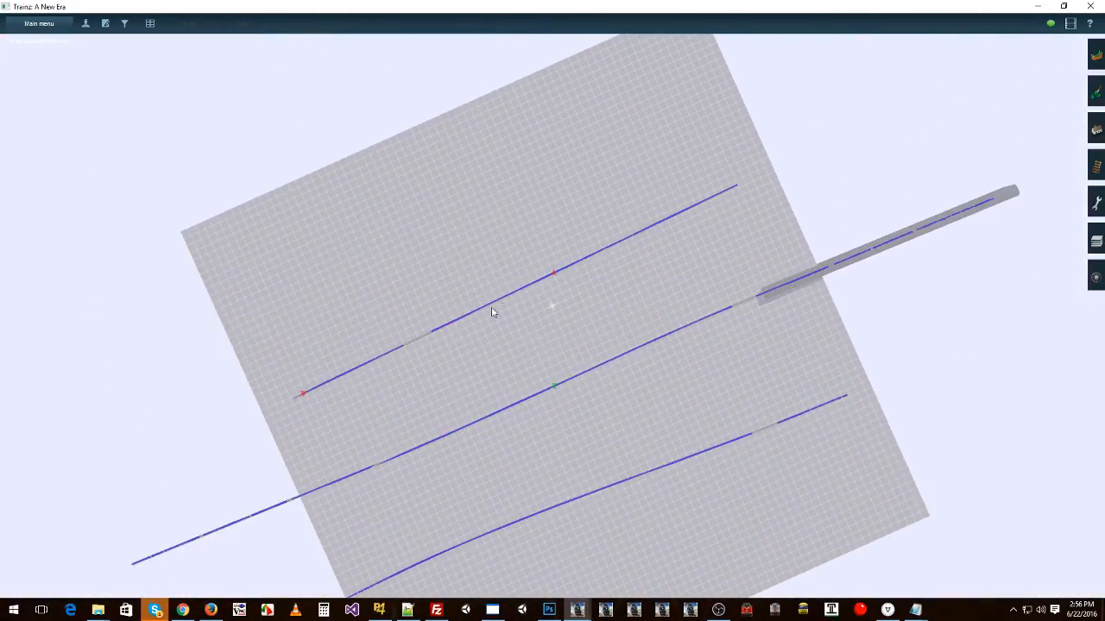
right_click(564, 276)
scroll(564, 278, up, 3)
click(106, 25)
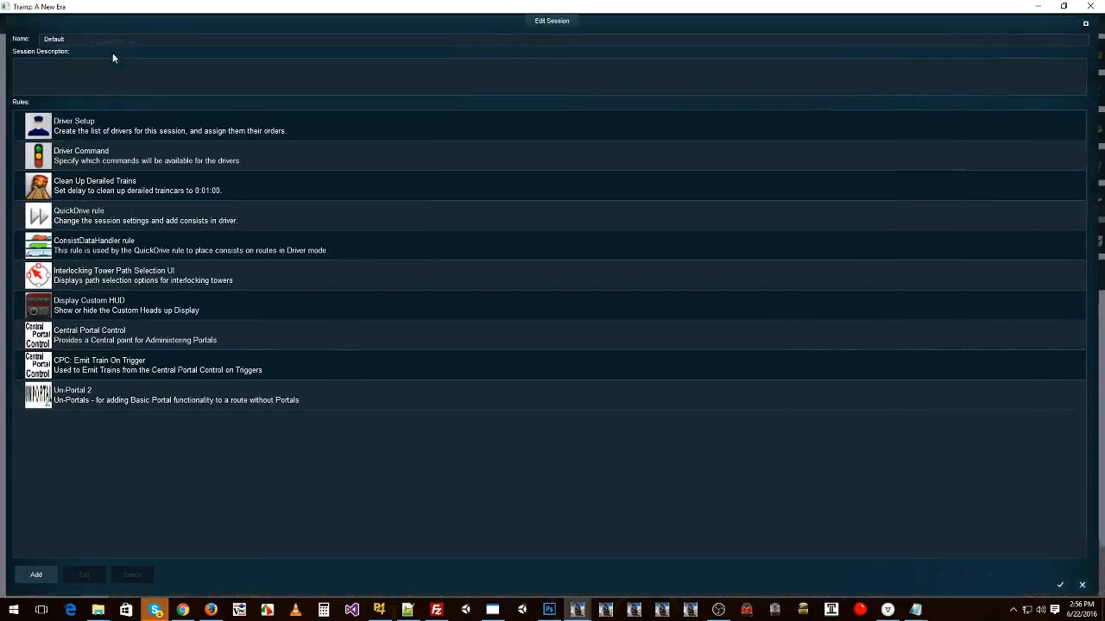
click(95, 130)
click(69, 394)
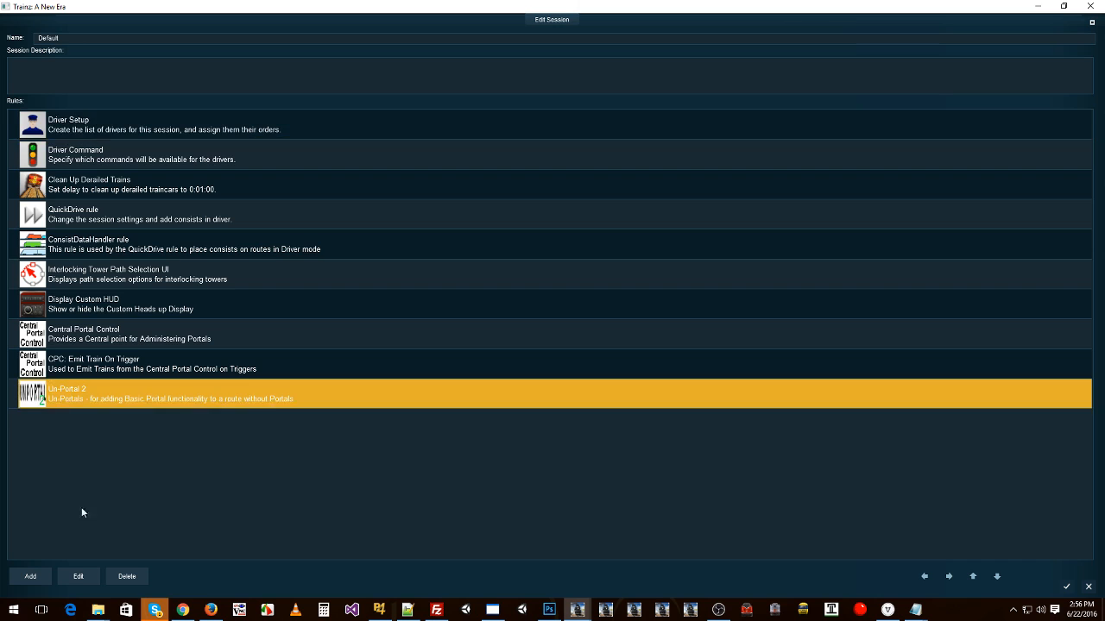
click(77, 576)
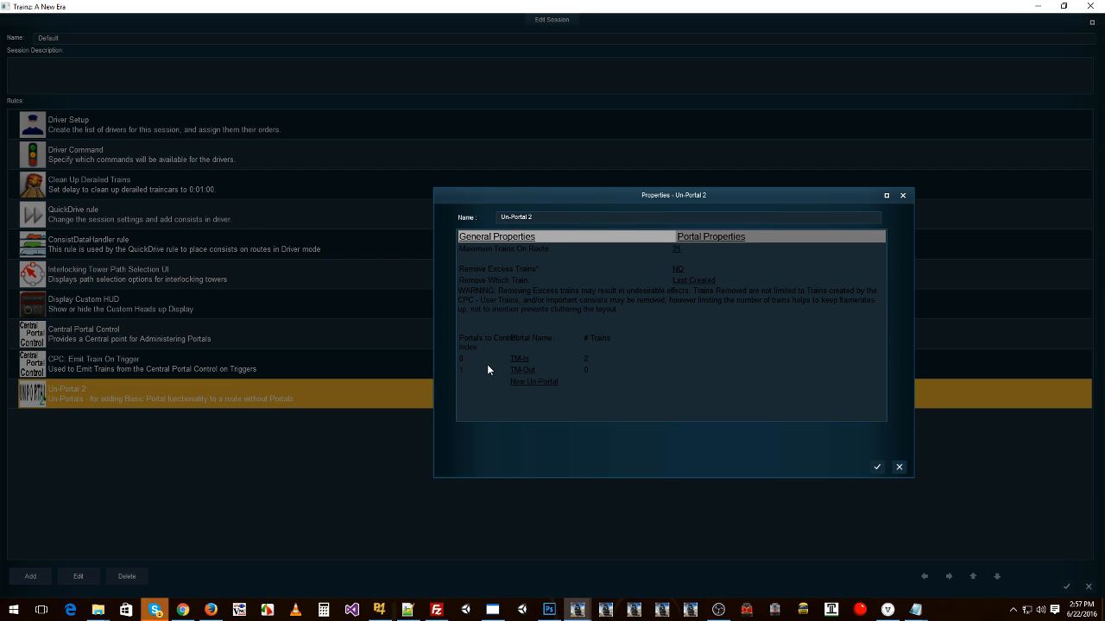
click(518, 359)
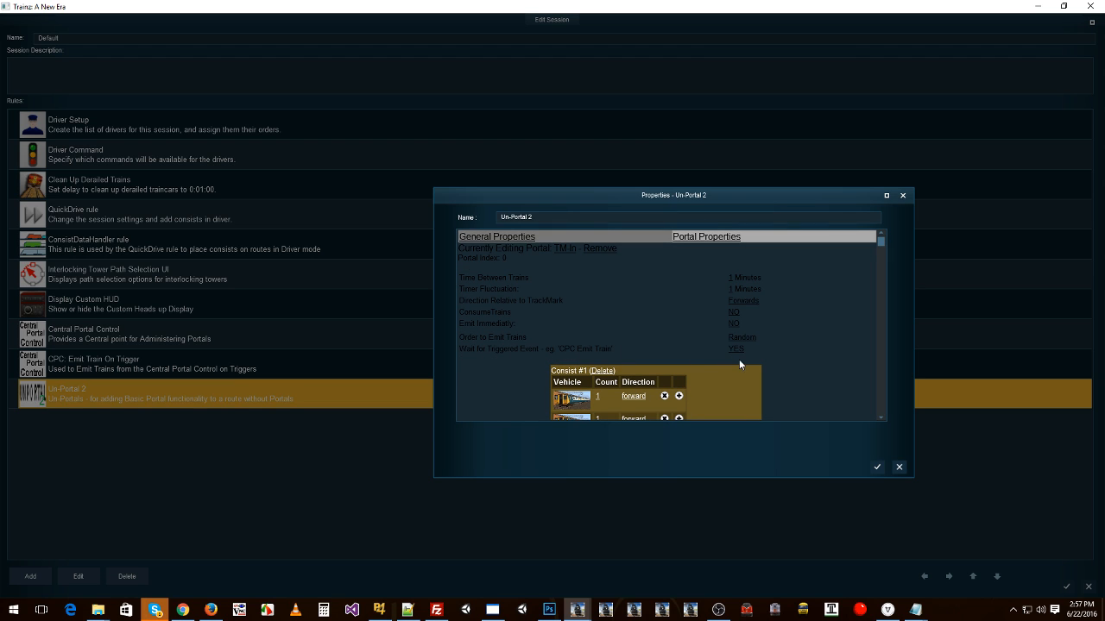
click(876, 467)
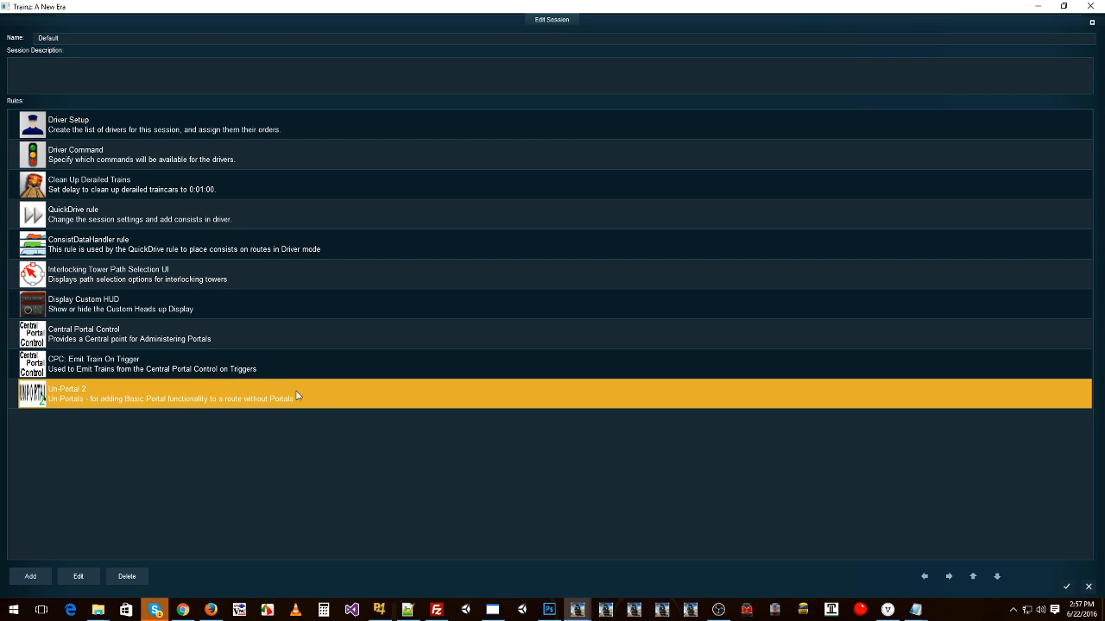
Step: Review the properties of the CPC: Emit Train On Trigger and Central Portal Control rules without changing them
click(172, 359)
click(90, 578)
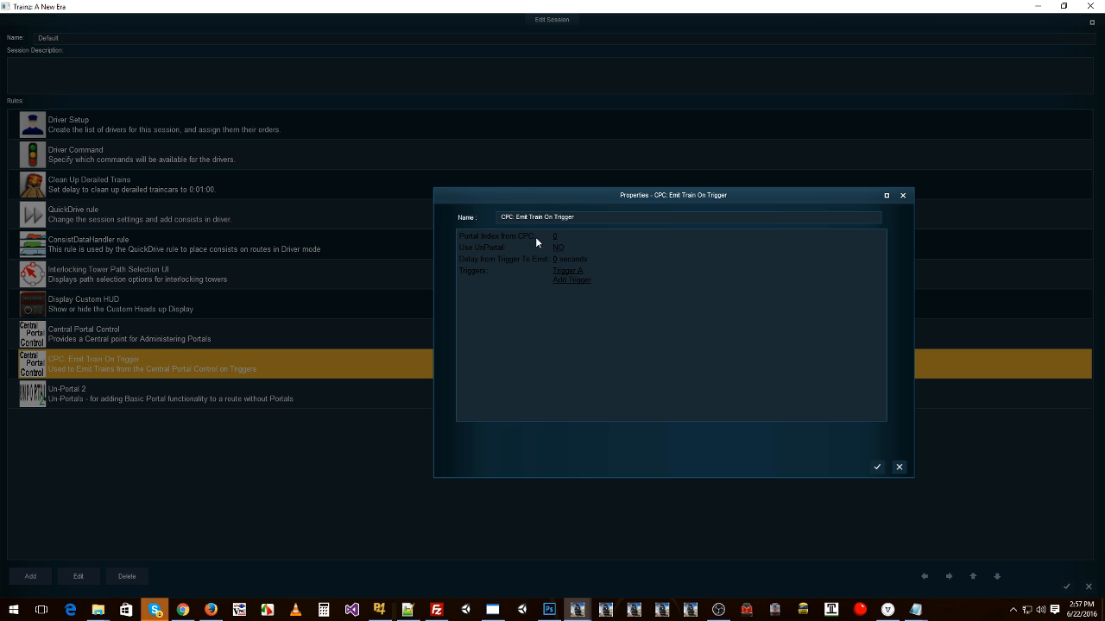
click(878, 467)
click(215, 335)
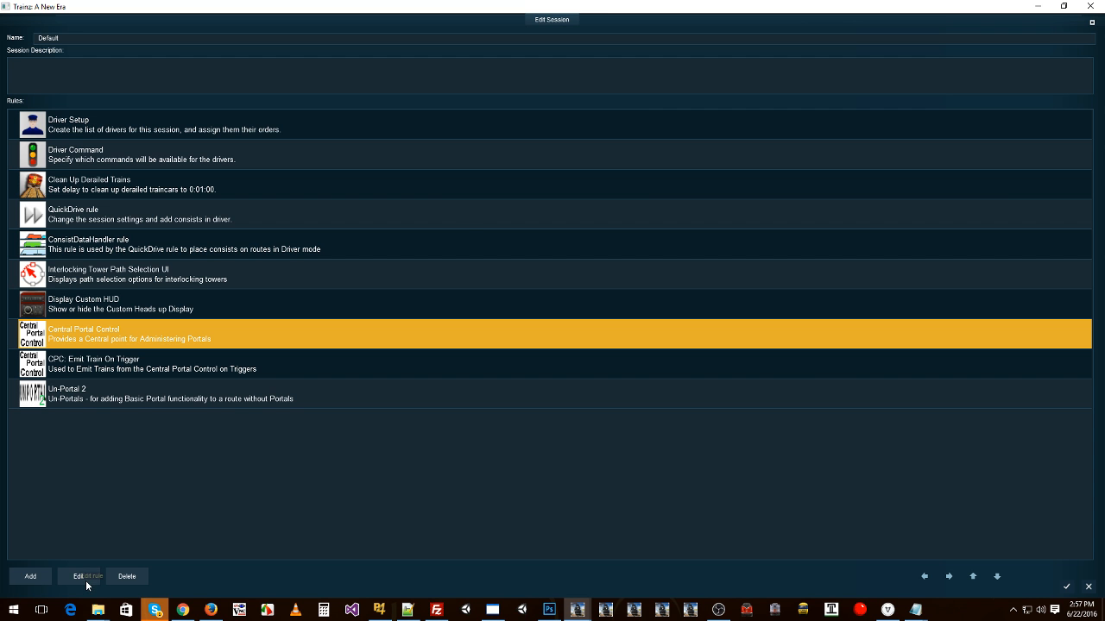
click(86, 577)
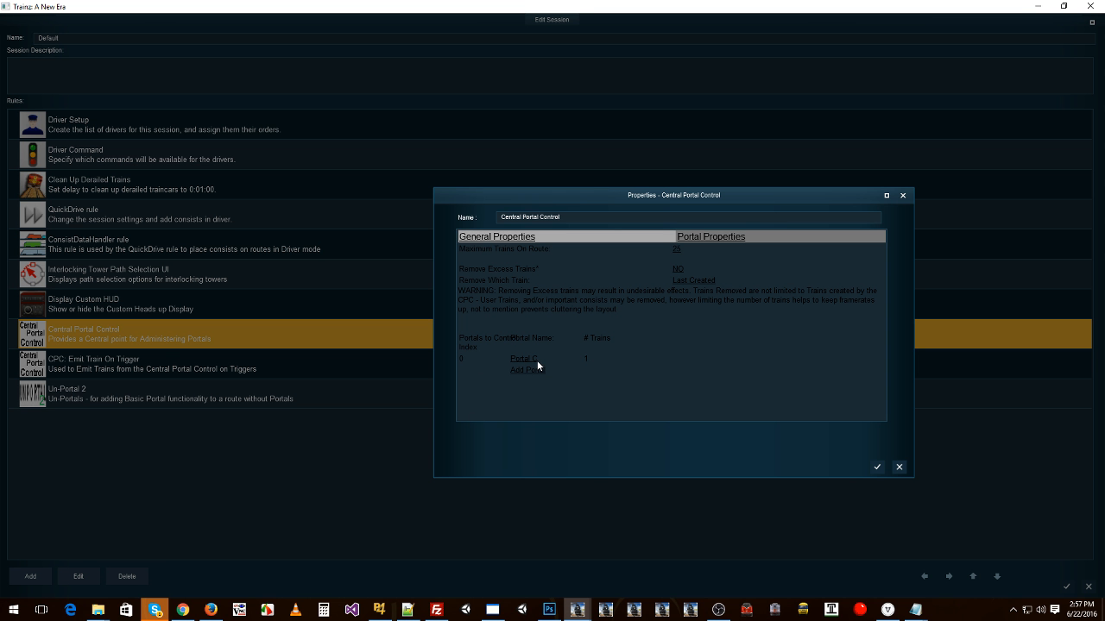
click(878, 467)
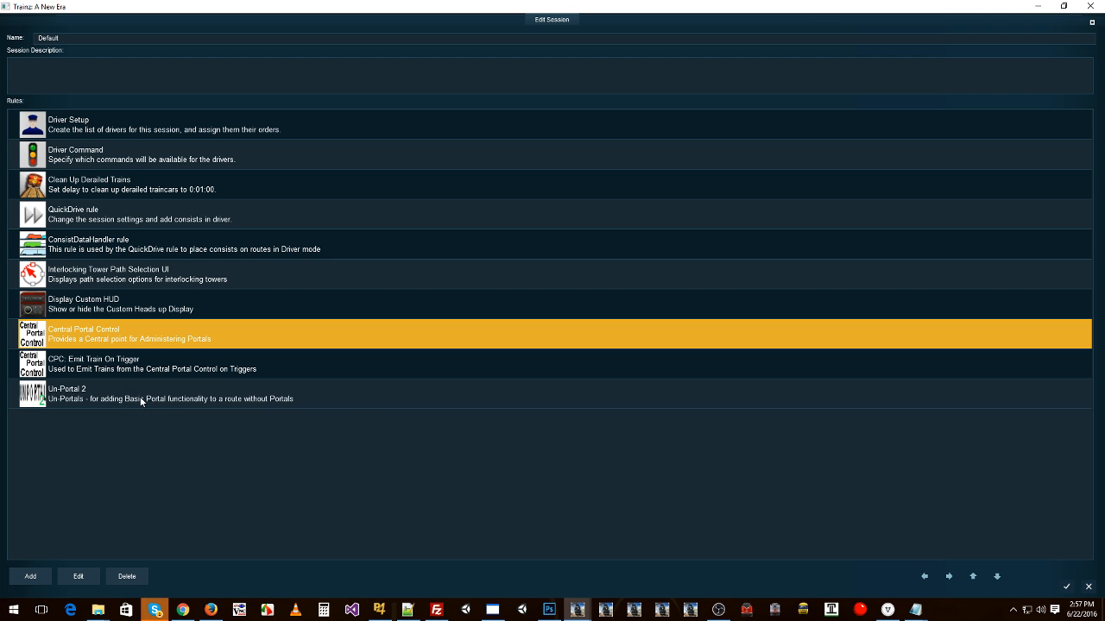
Step: In the Un-Portal 2 rule, set the time between trains for TM-In to 20 minutes
click(140, 395)
click(79, 577)
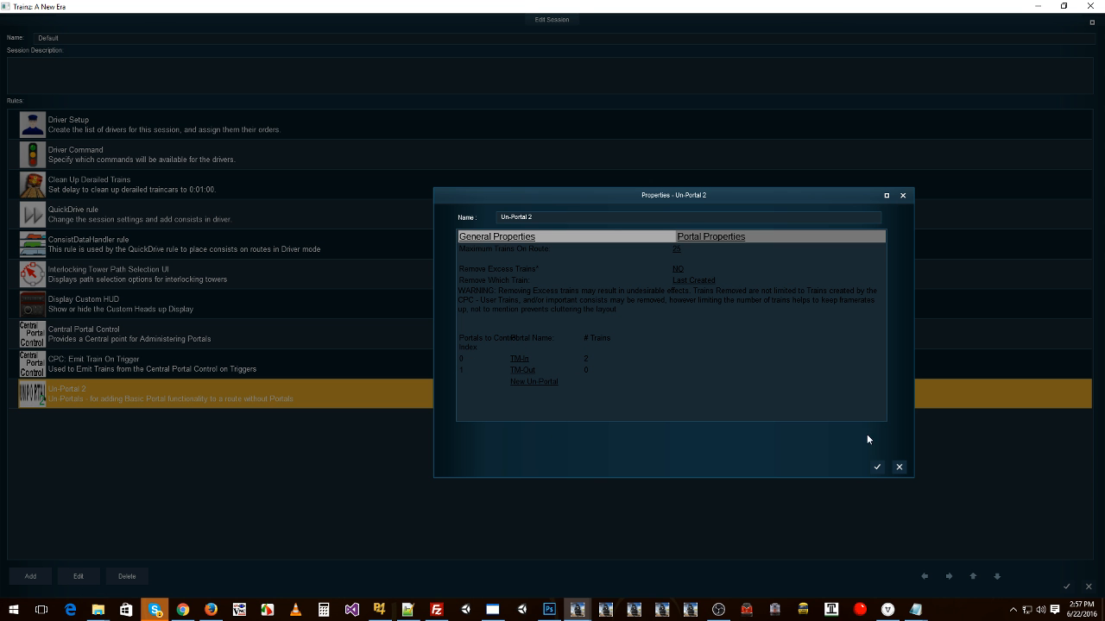
click(516, 359)
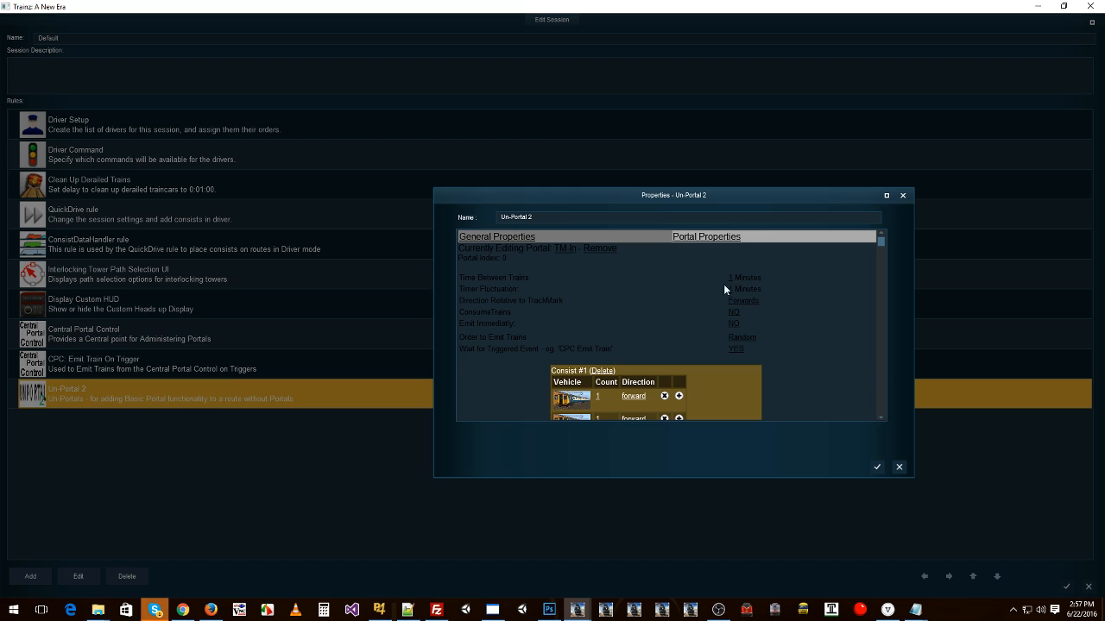
click(737, 280)
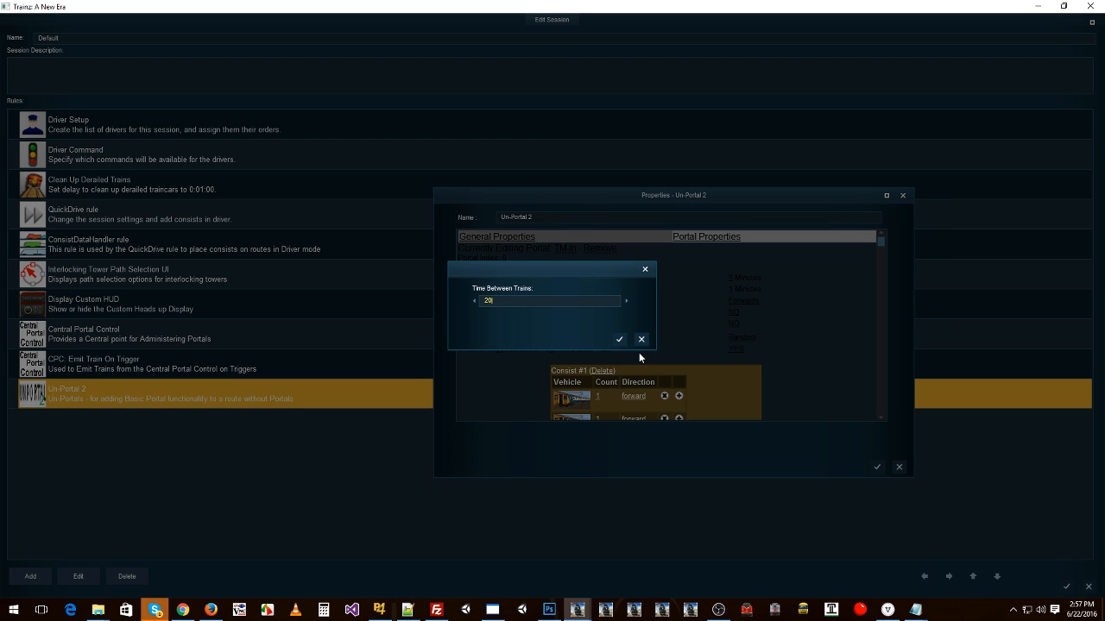
key(Return)
click(876, 467)
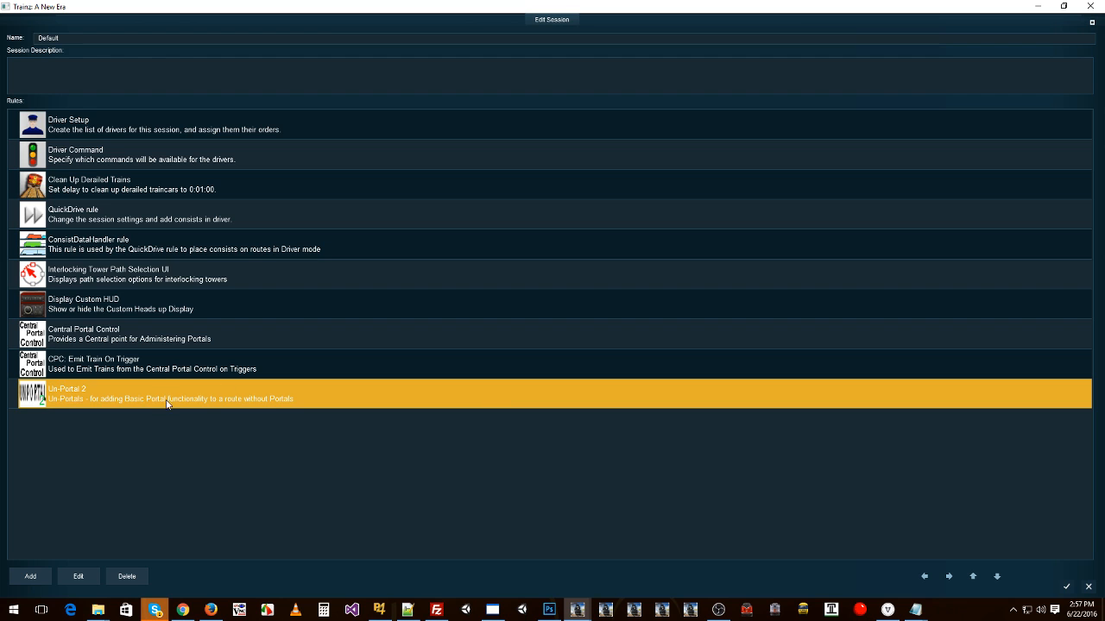
Step: Check the Portal C timing and trigger settings in the Central Portal Control rule
click(125, 335)
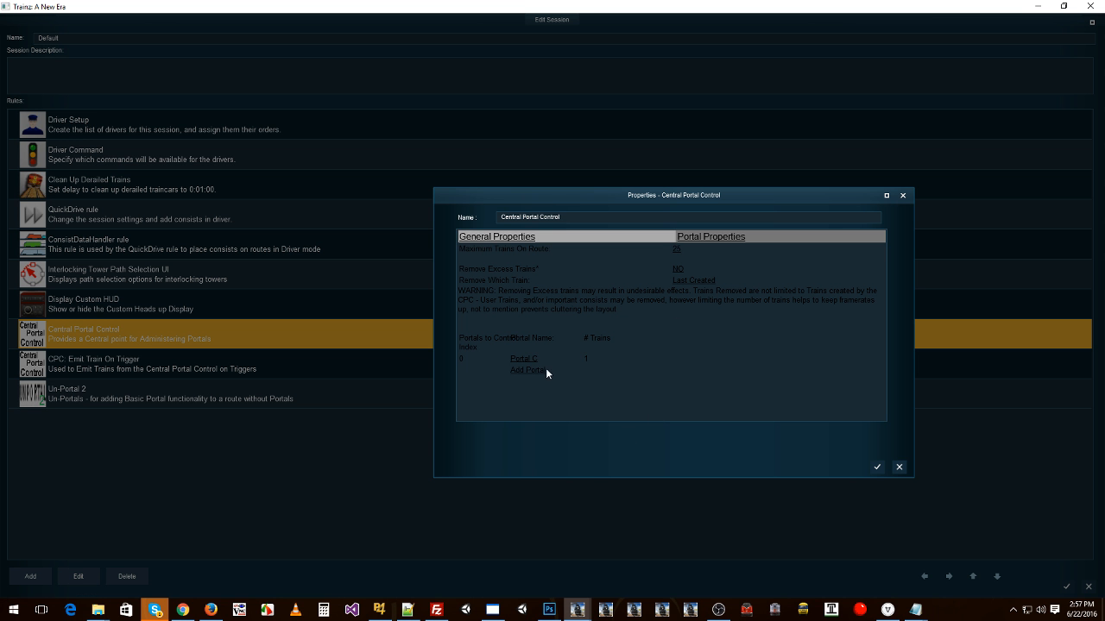
click(525, 358)
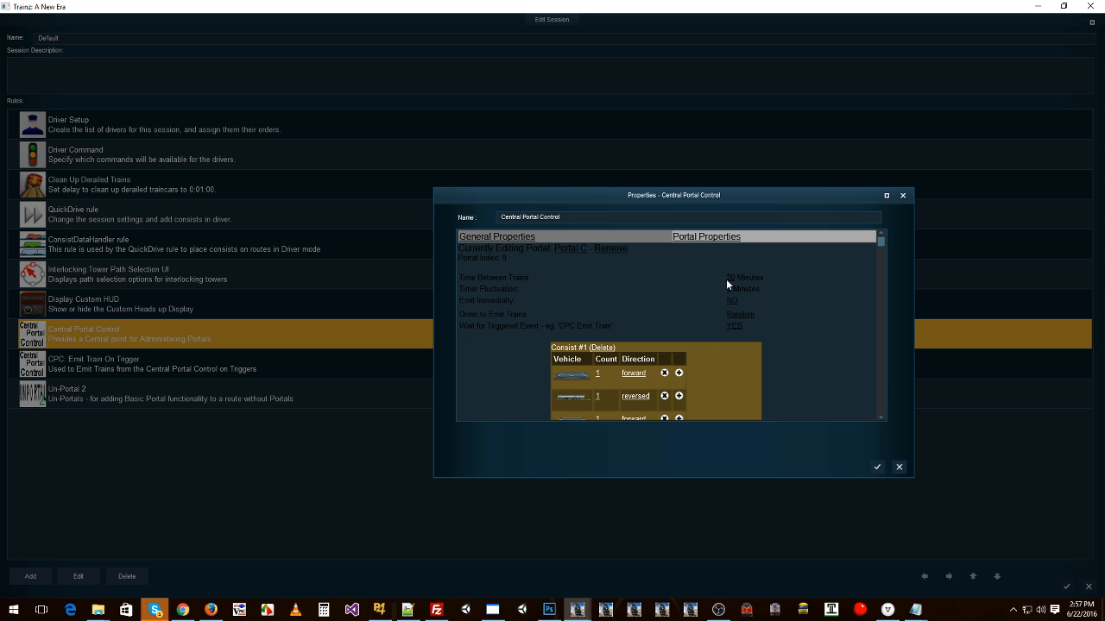
click(876, 467)
click(130, 397)
click(131, 337)
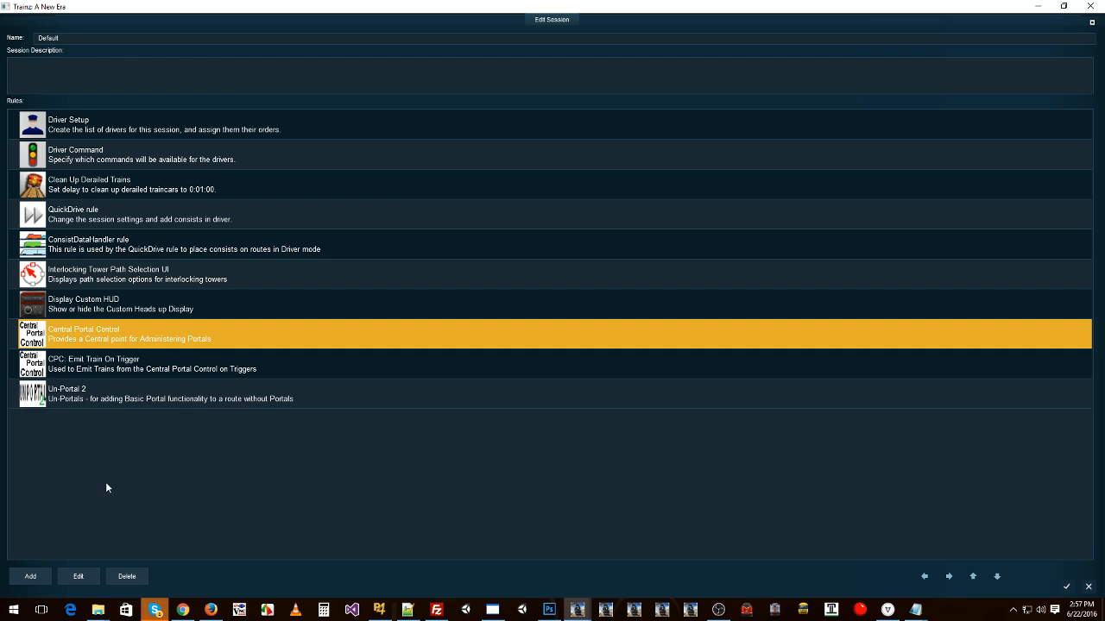
click(118, 365)
Step: Accept the session edits, save the changes and start Driver
click(1068, 587)
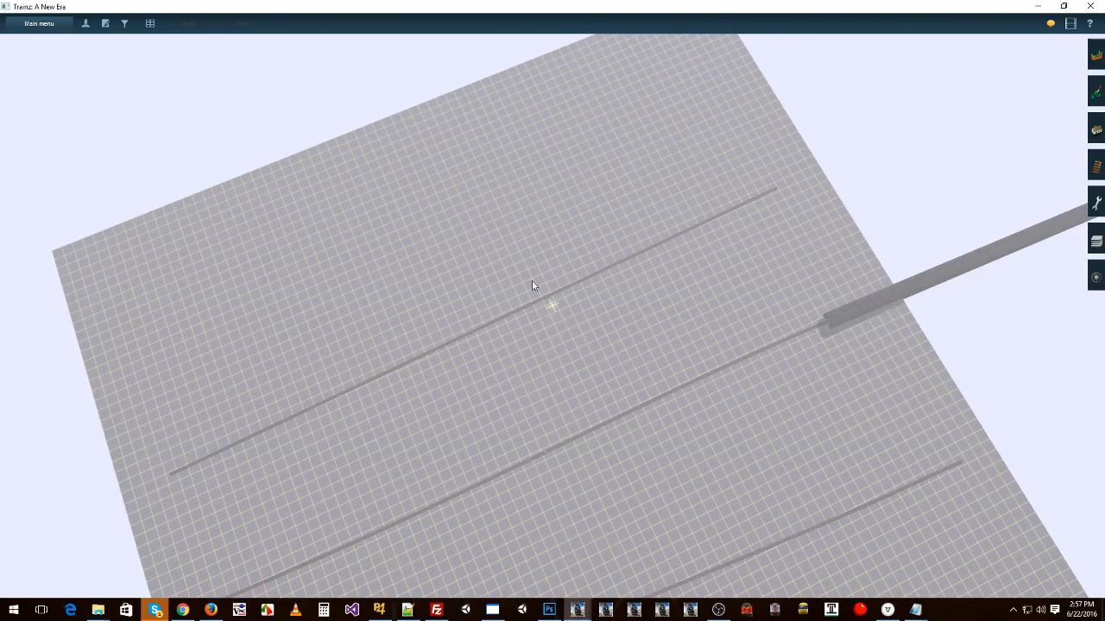
click(86, 24)
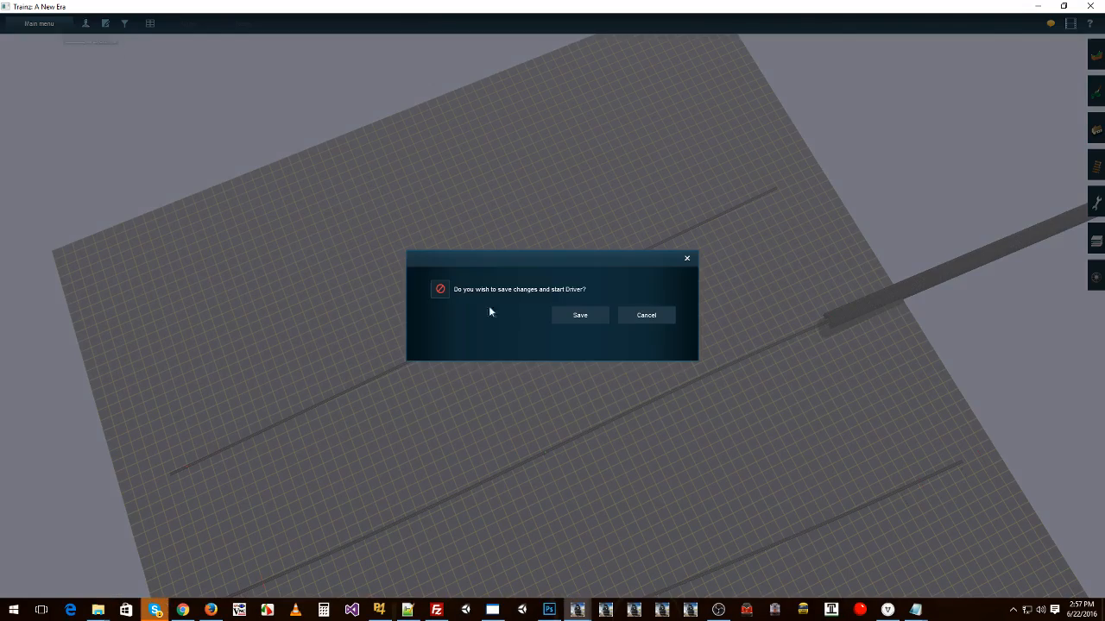
click(581, 316)
click(637, 367)
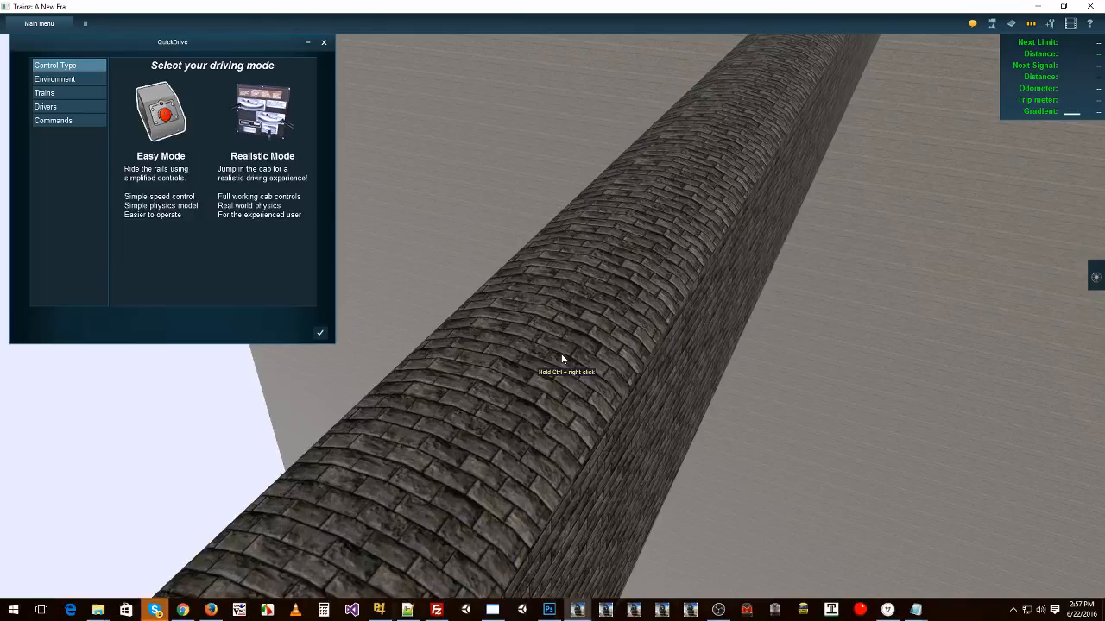
Step: Dismiss the QuickDrive setup and watch the portals and trackmarks on the Driver map for emitted trains
click(320, 332)
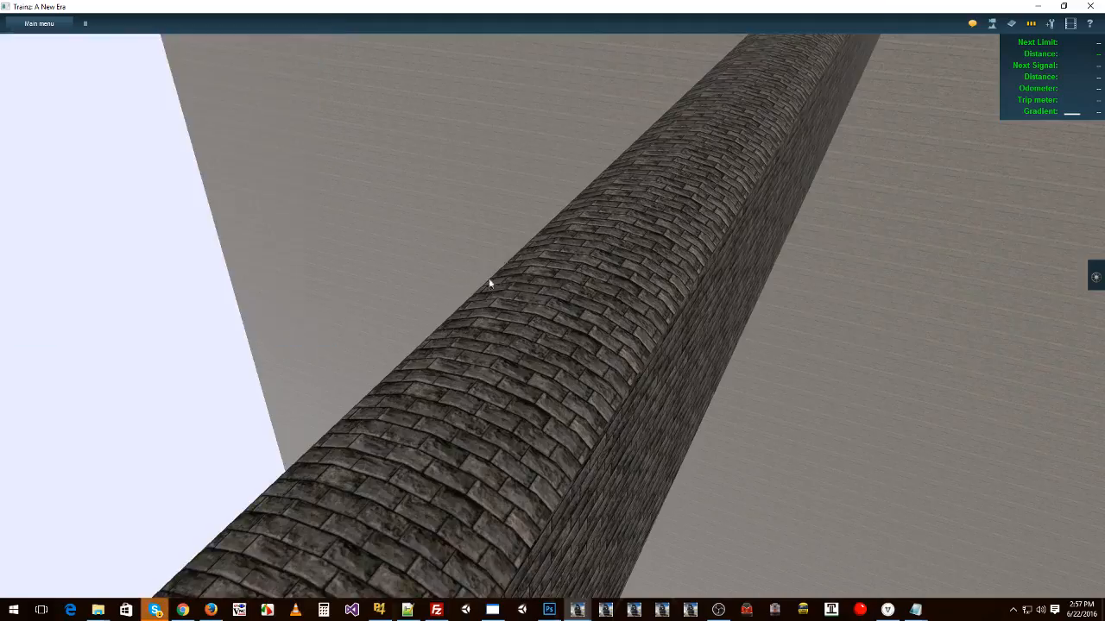
scroll(492, 276, down, 5)
right_click(570, 103)
right_click(703, 147)
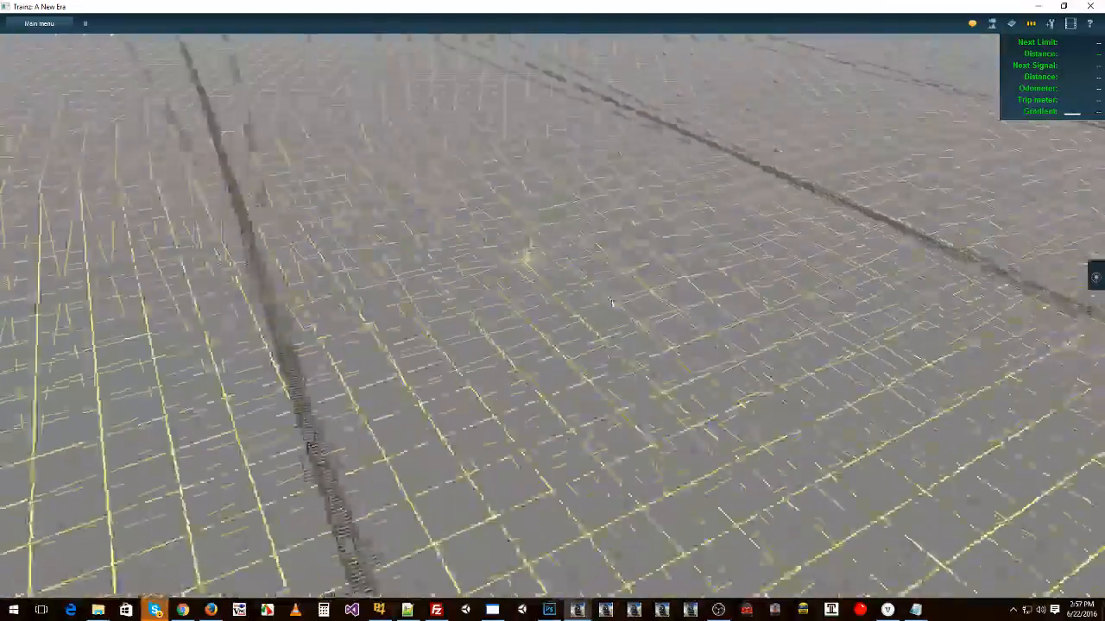
mouse_move(611, 302)
right_down()
mouse_move(560, 293)
mouse_move(494, 257)
mouse_move(406, 273)
right_up()
scroll(557, 291, down, 5)
right_click(407, 273)
scroll(505, 301, down, 5)
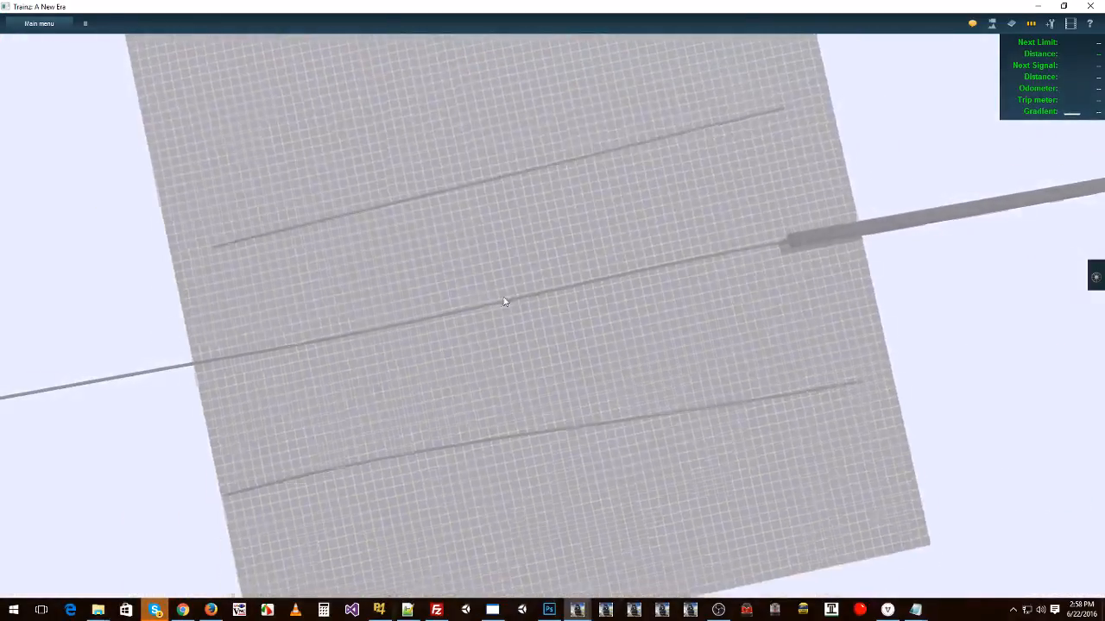
right_drag(505, 302, 552, 285)
scroll(552, 285, down, 3)
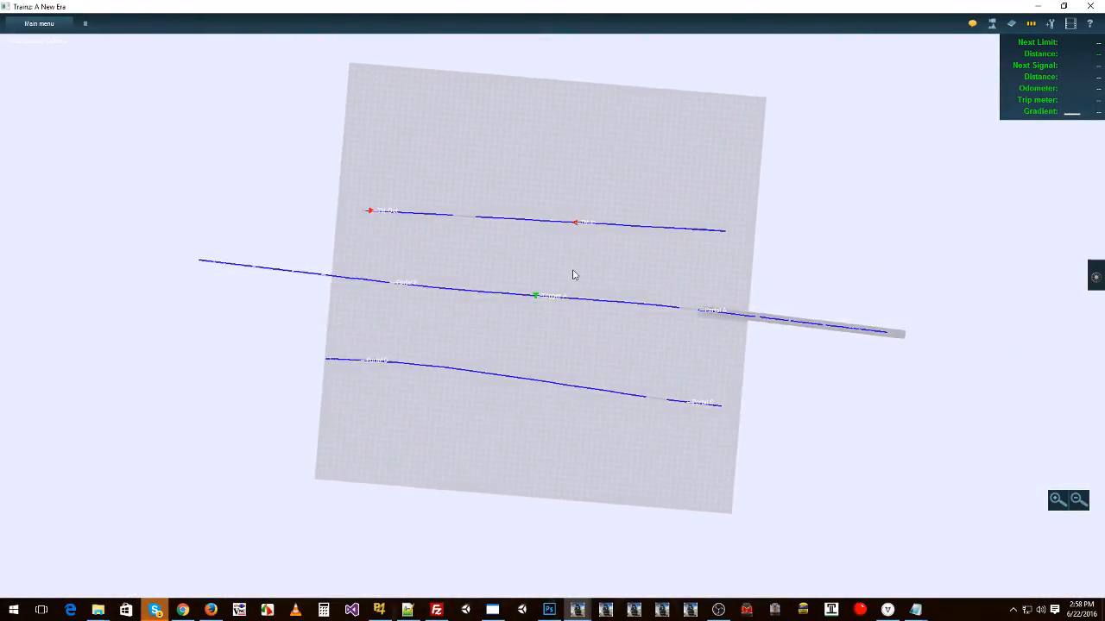
scroll(574, 275, up, 2)
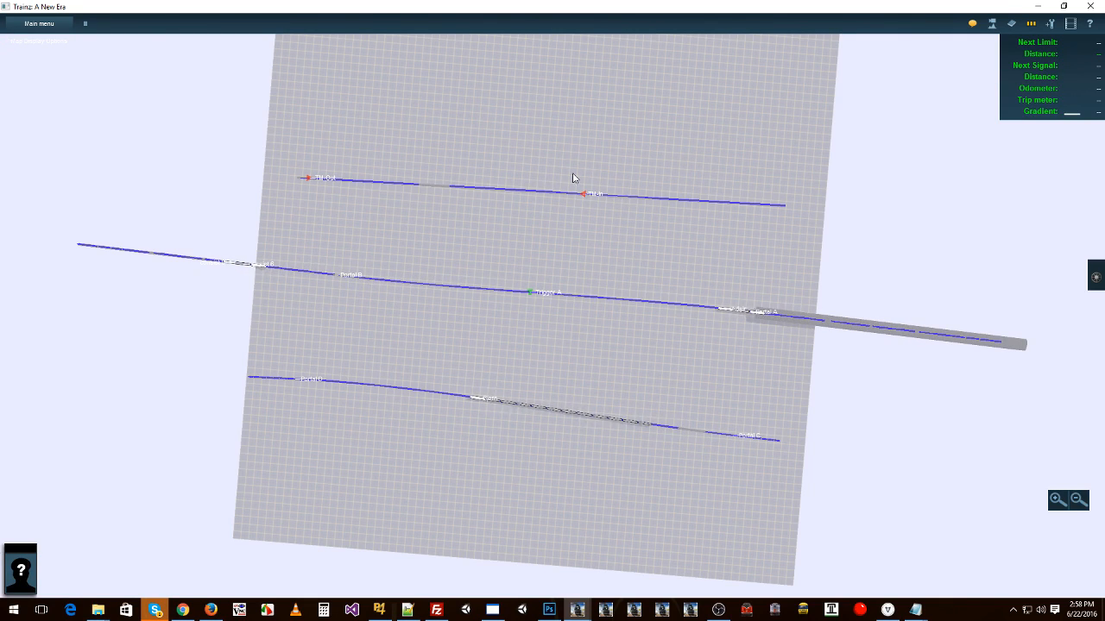
right_click(588, 192)
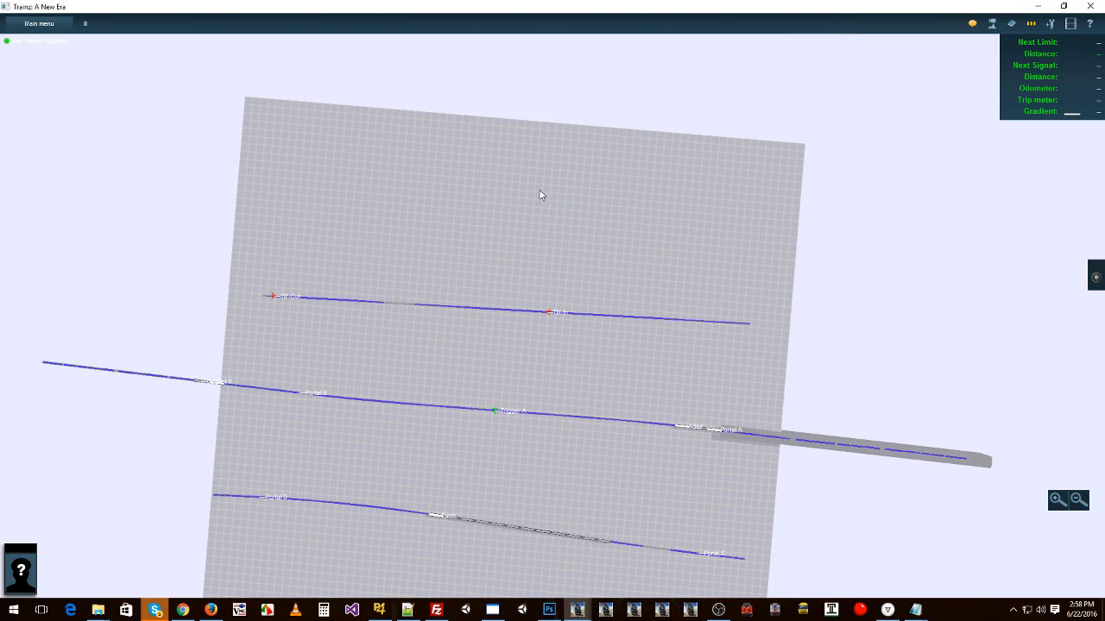
Step: End the Driver session without saving and return to Surveyor
click(53, 26)
click(52, 121)
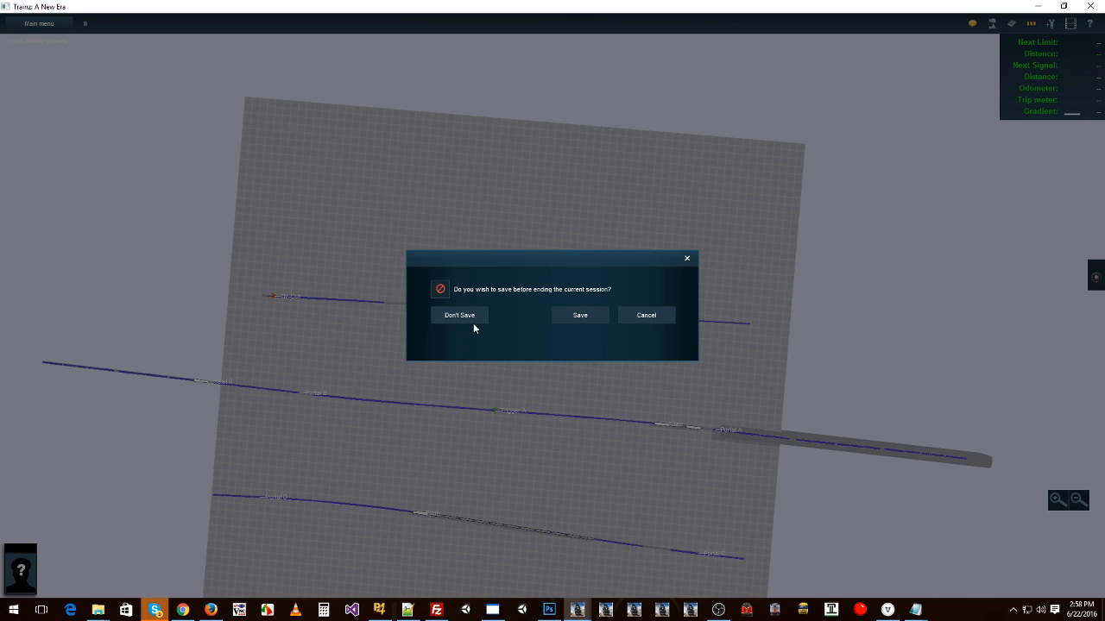
click(462, 316)
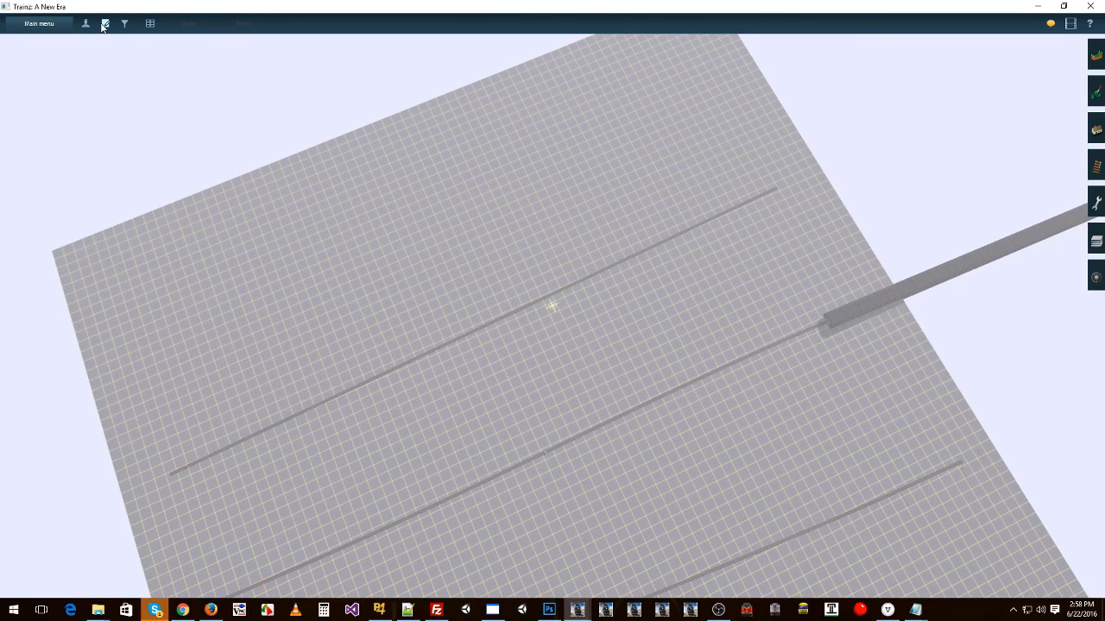
Step: Check the TM-In portal's timing and emit settings in the Un-Portal 2 session rule
click(104, 24)
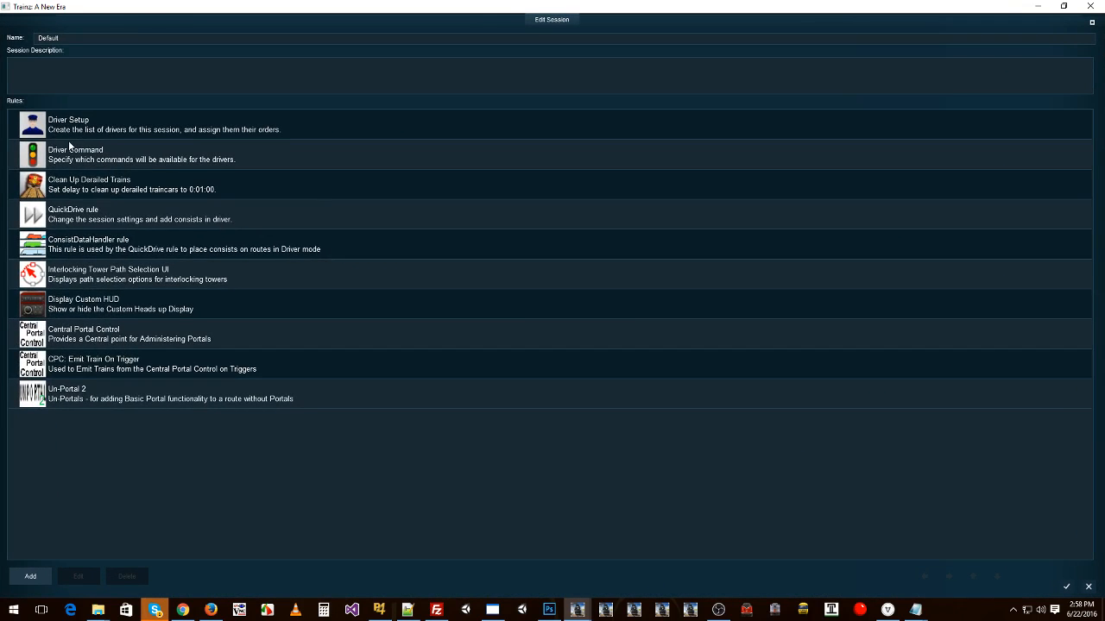
click(76, 393)
click(80, 577)
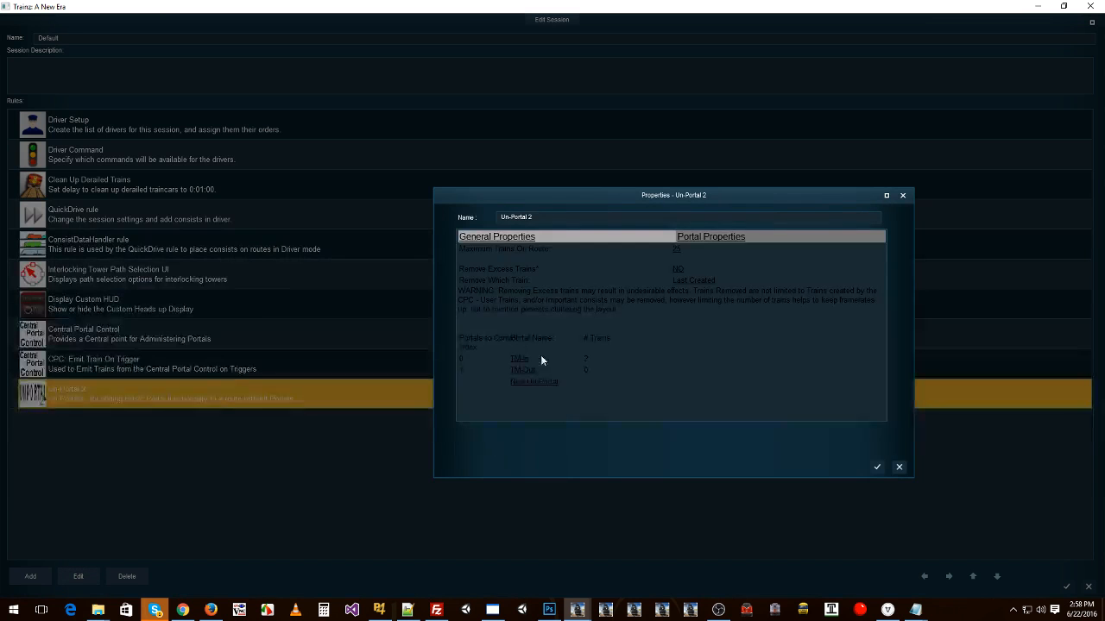
click(521, 359)
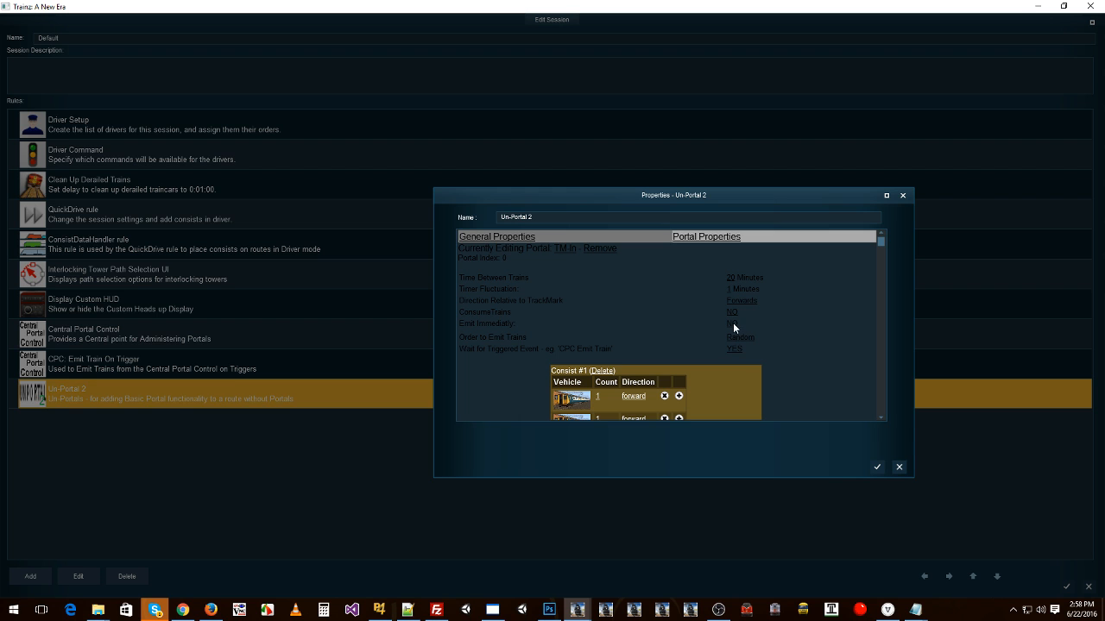
click(875, 467)
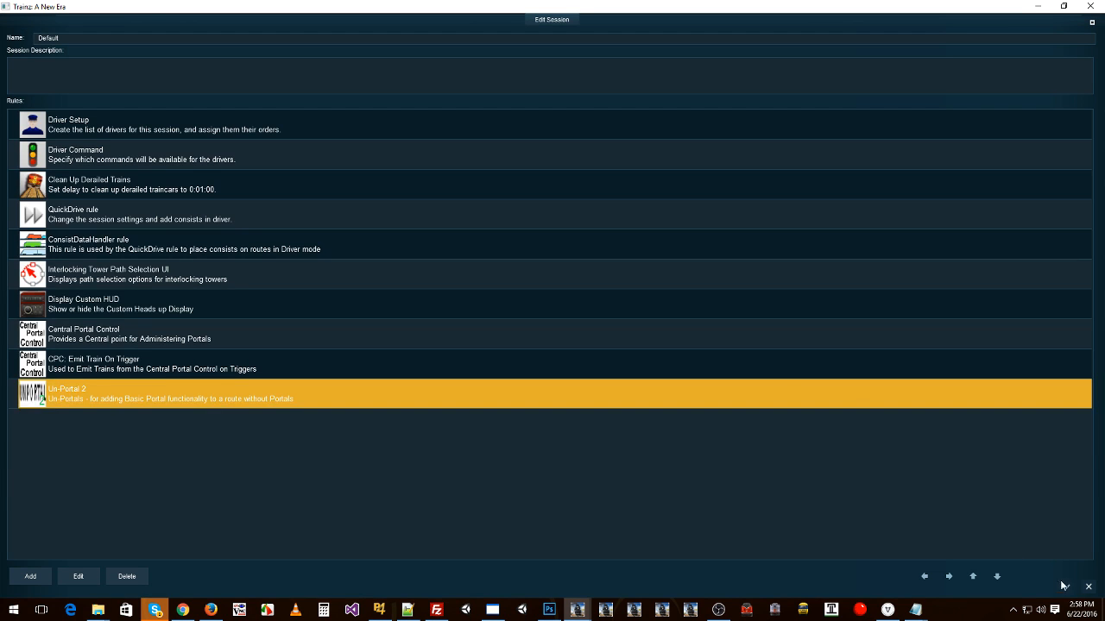
Step: Accept the session rules, save the changes and start Driver
click(1064, 586)
click(87, 24)
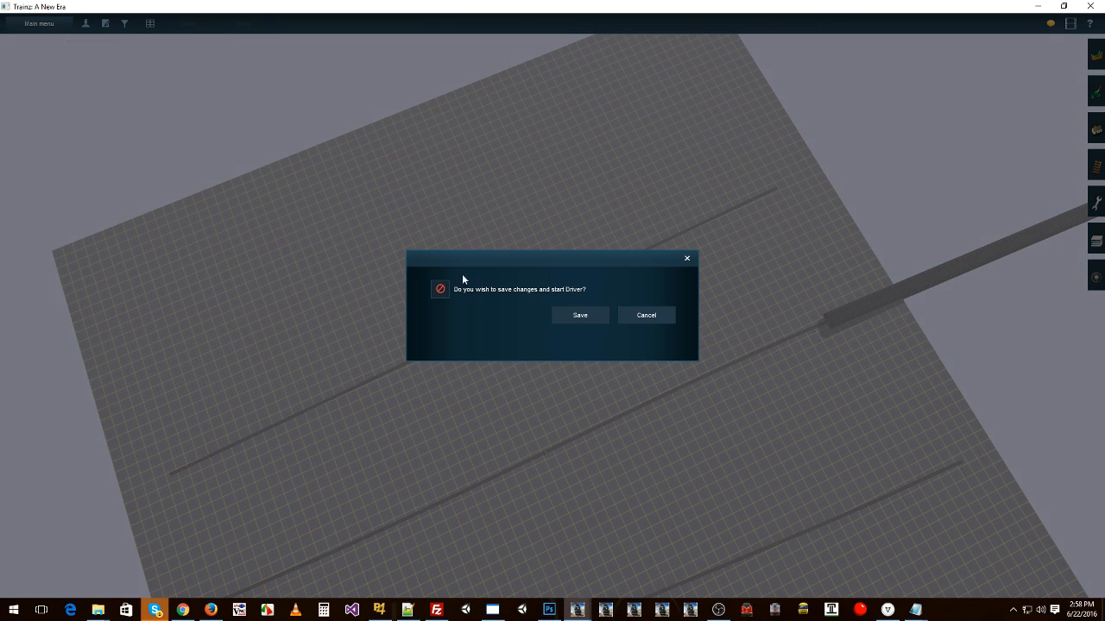
click(591, 316)
click(638, 364)
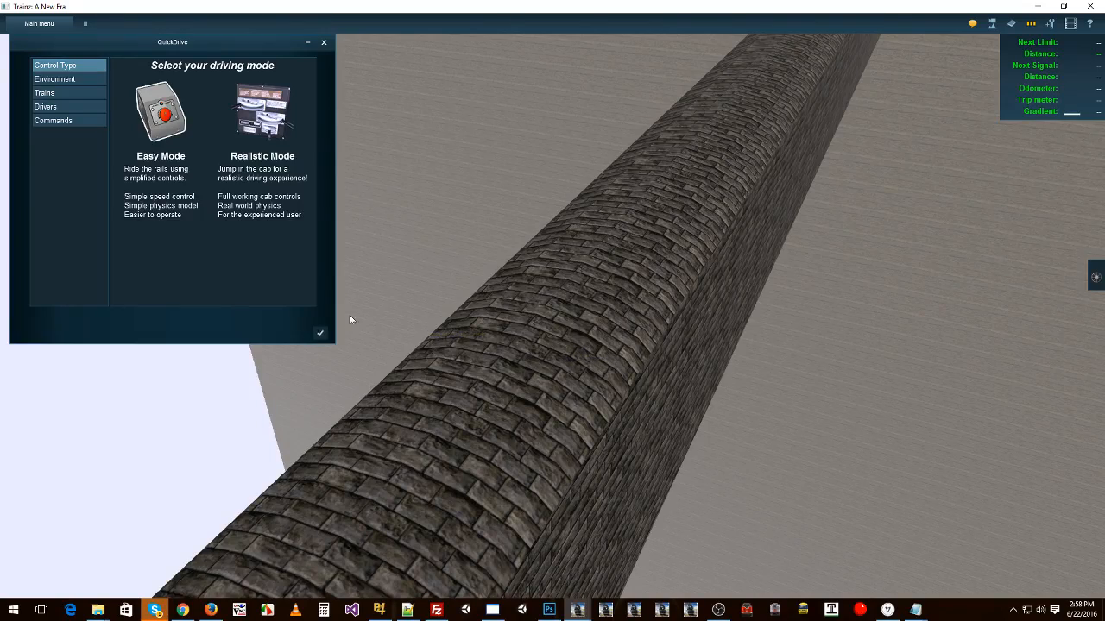
Step: Dismiss the QuickDrive setup and watch the Driver map for trains emitted at the portals and trackmarks
click(321, 333)
right_click(700, 43)
right_click(580, 66)
scroll(643, 131, down, 5)
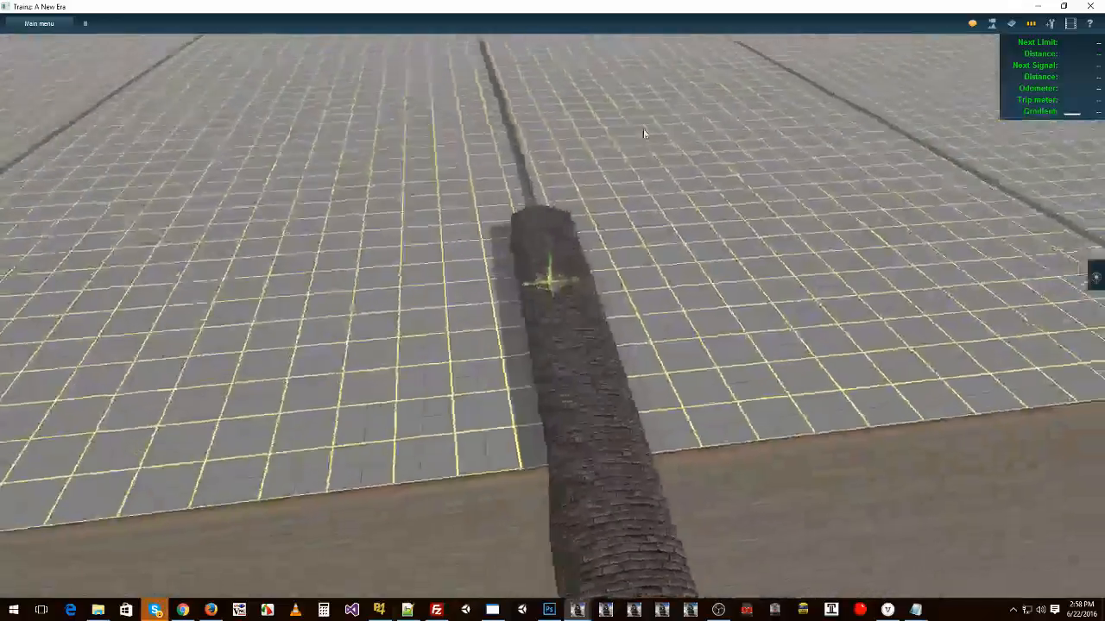
right_click(643, 132)
key(Right)
right_click(203, 279)
scroll(425, 319, down, 5)
key(Right)
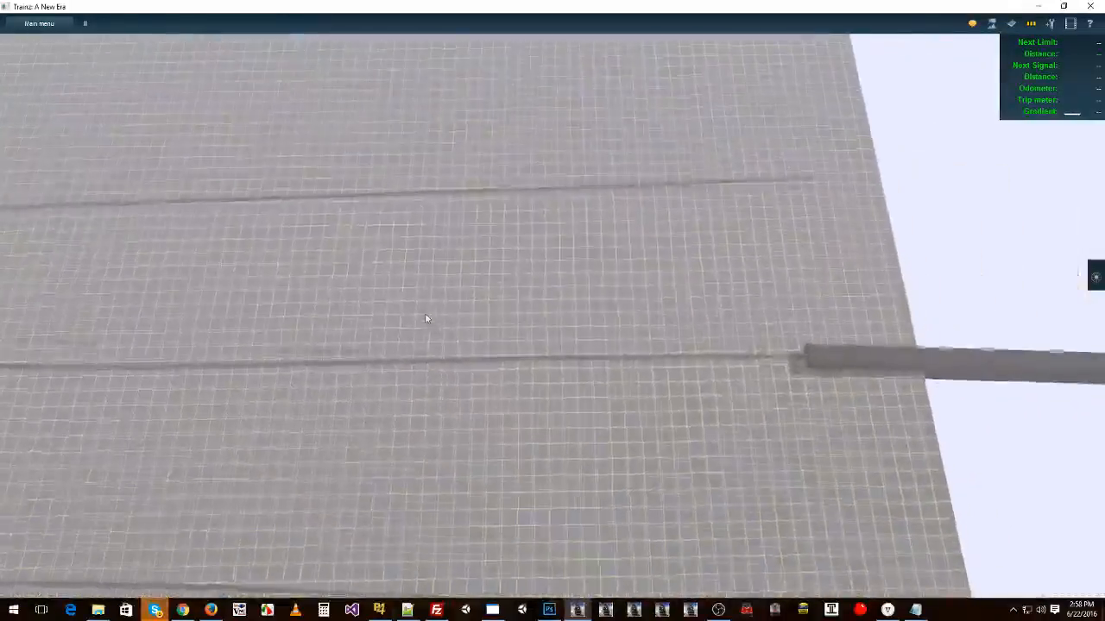
right_click(425, 319)
key(ctrl+m)
key(Right)
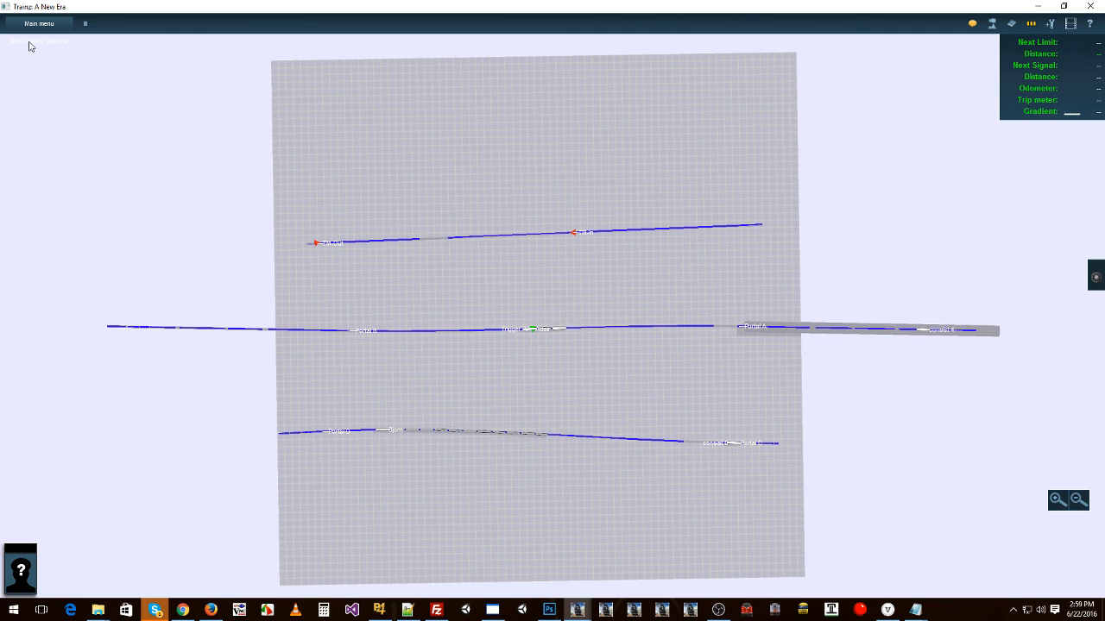
Step: Exit the Driver session without saving and return to Surveyor
click(55, 25)
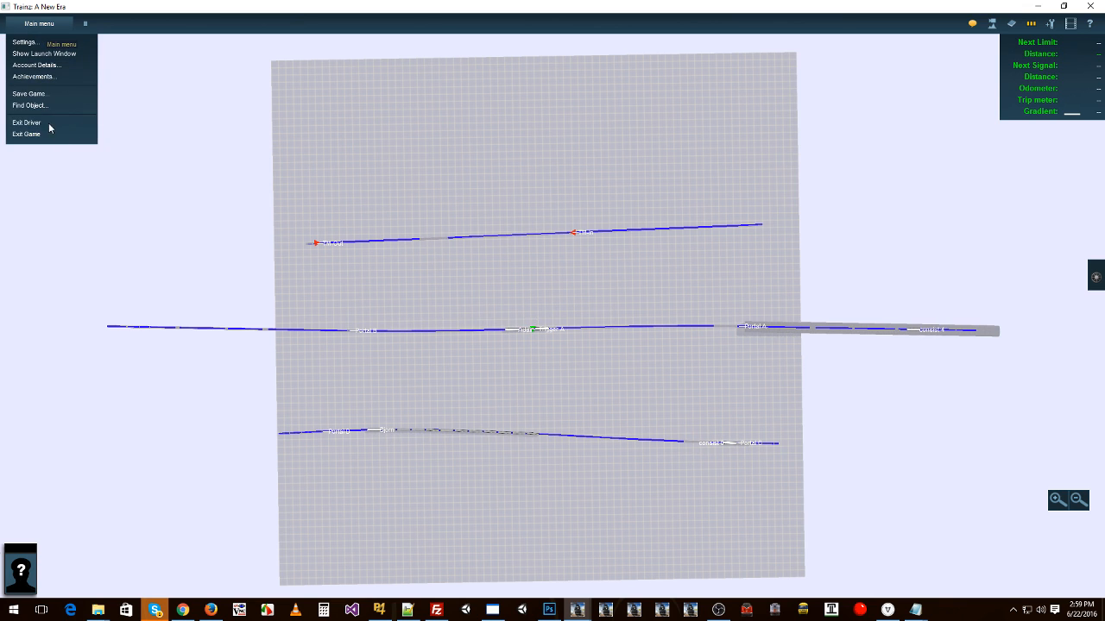
click(34, 122)
click(466, 325)
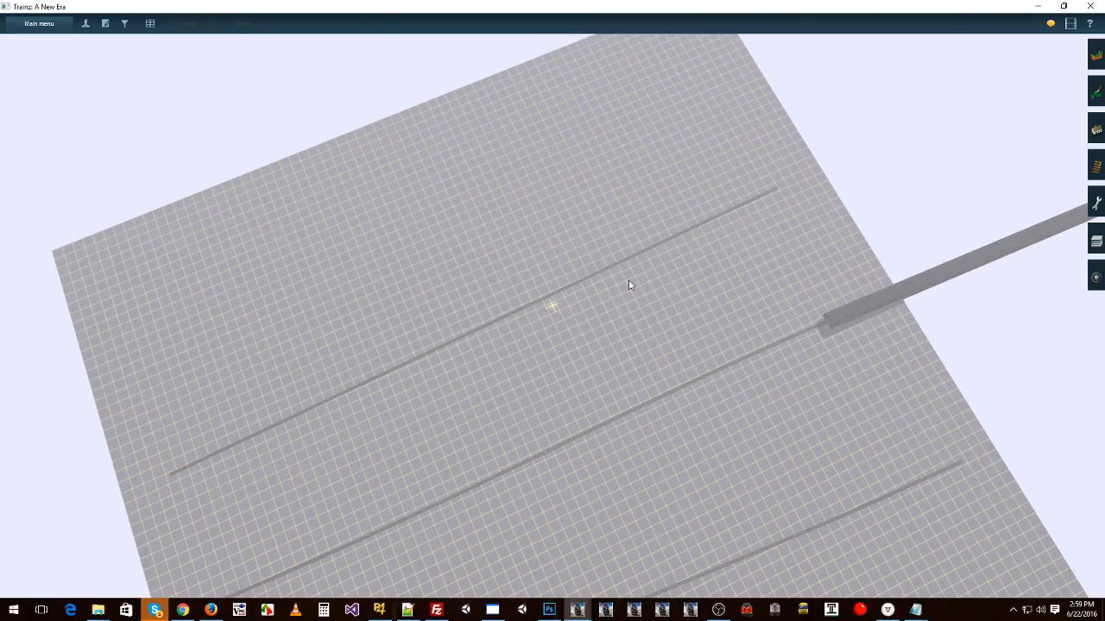
Step: Extend the TM-In end of the trackmark line with TANE Trk Oak, curving it back along the baseboard's far edge
right_click(695, 232)
scroll(647, 212, up, 5)
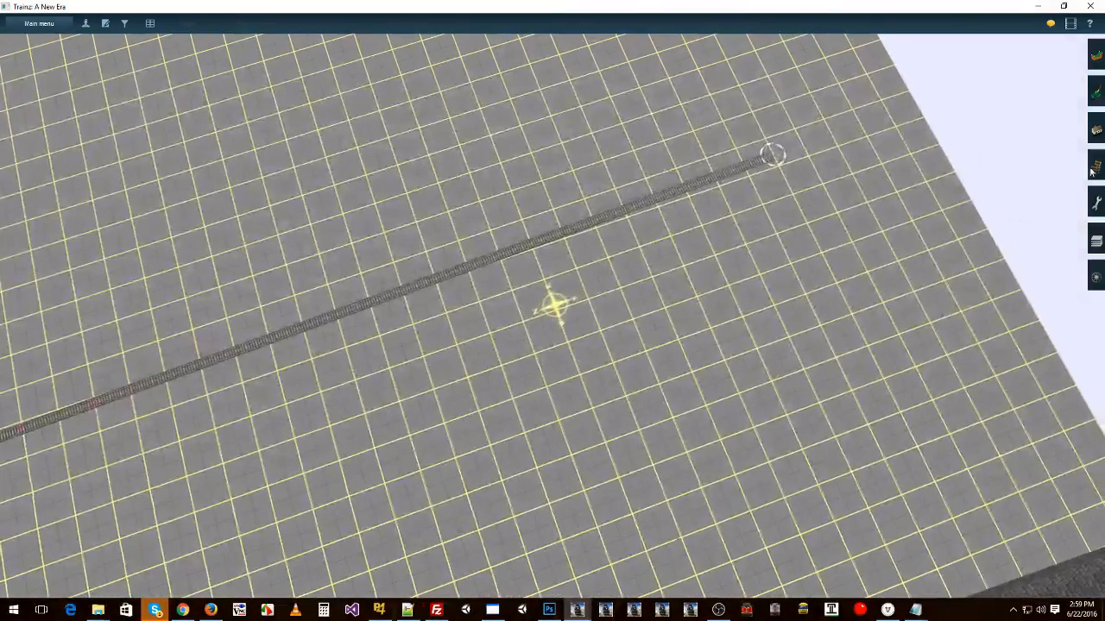
click(1094, 167)
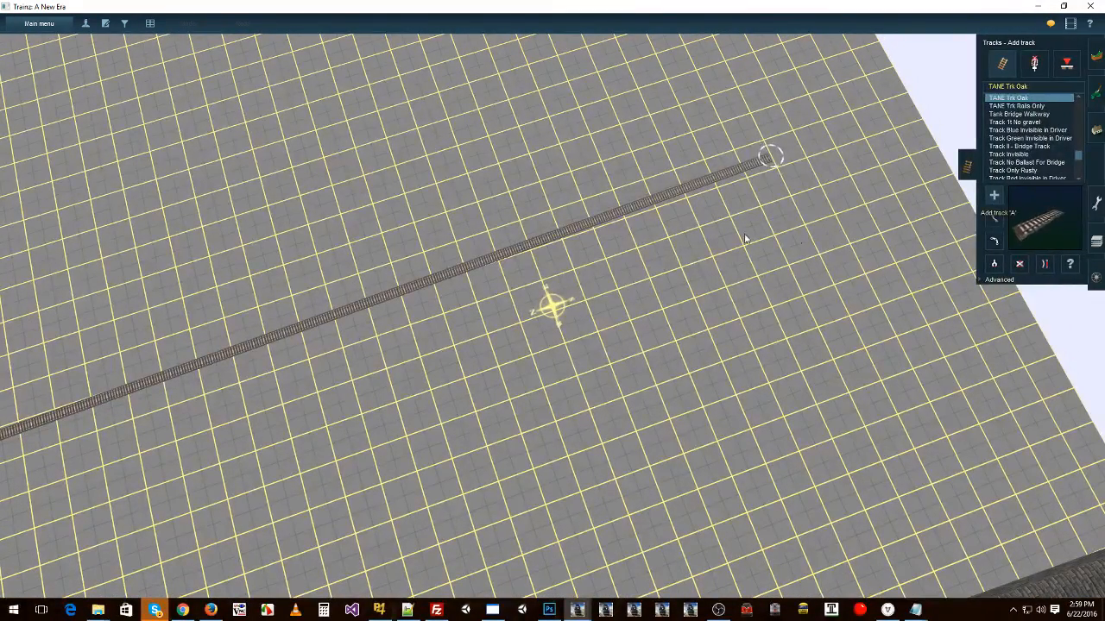
right_click(745, 236)
scroll(737, 236, down, 5)
click(562, 269)
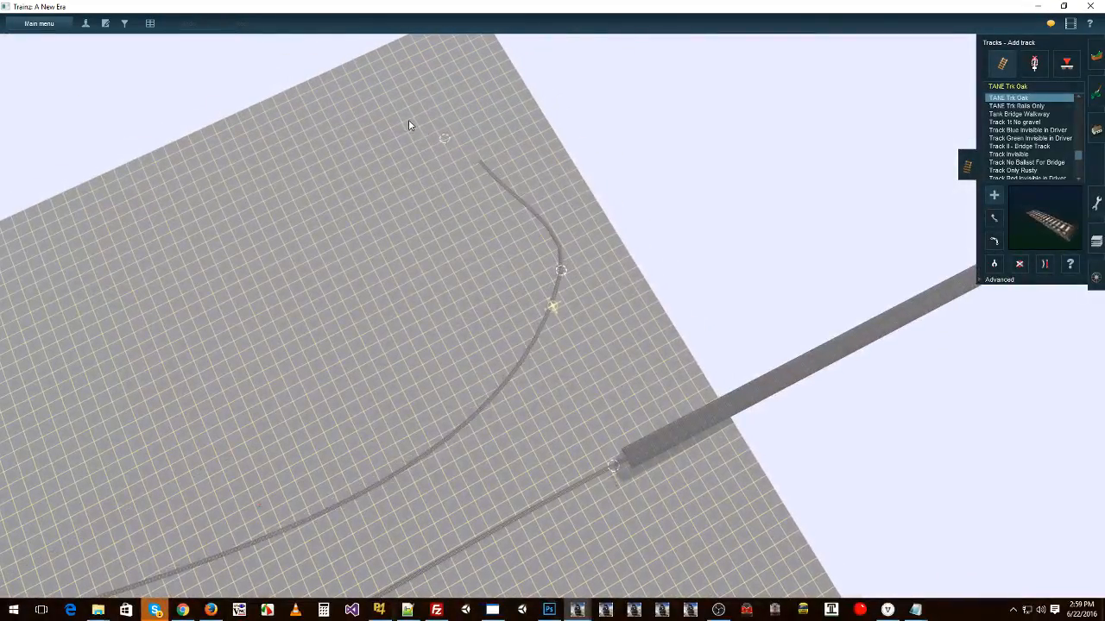
click(479, 147)
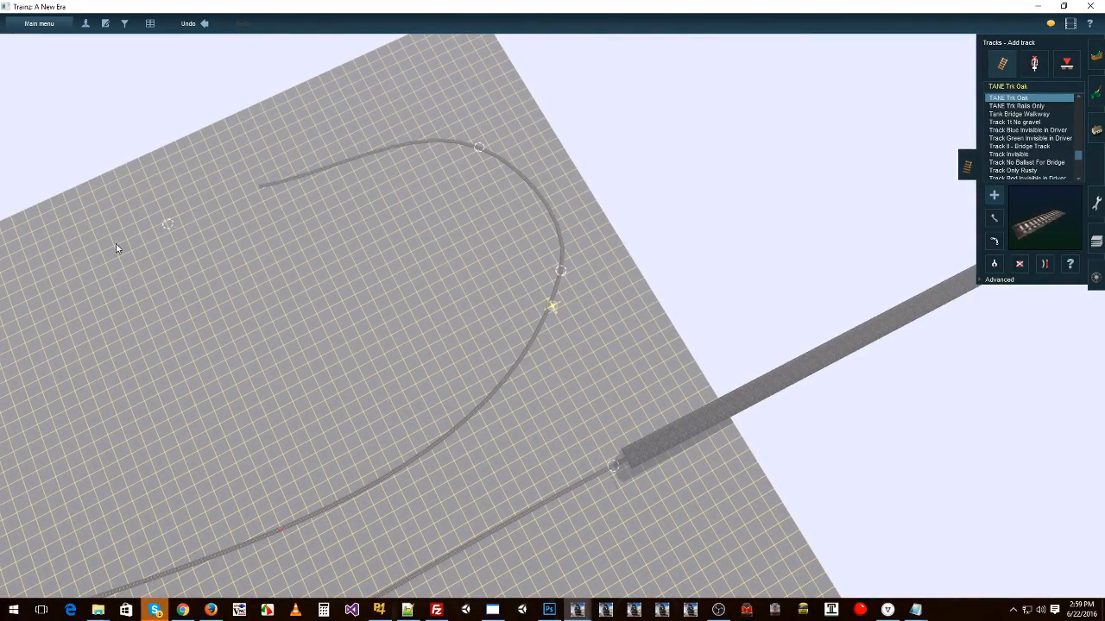
click(94, 239)
Step: Extend the line's opposite end in a curve and join it to the new section to close the track loop
right_click(92, 238)
key(Left)
right_click(267, 313)
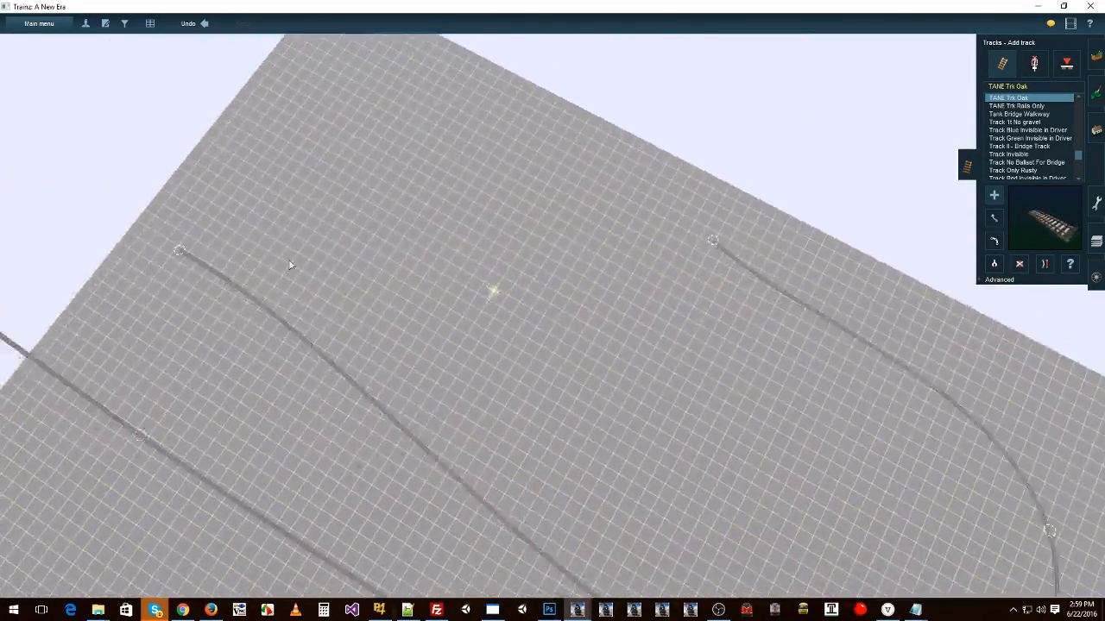
key(Right)
click(226, 363)
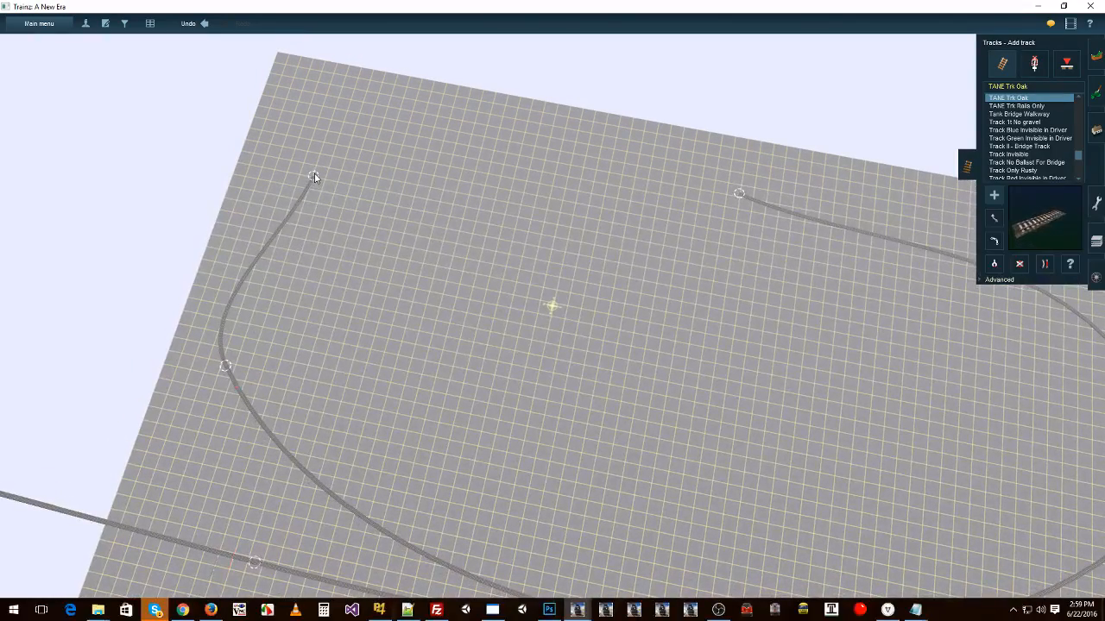
click(313, 175)
click(739, 193)
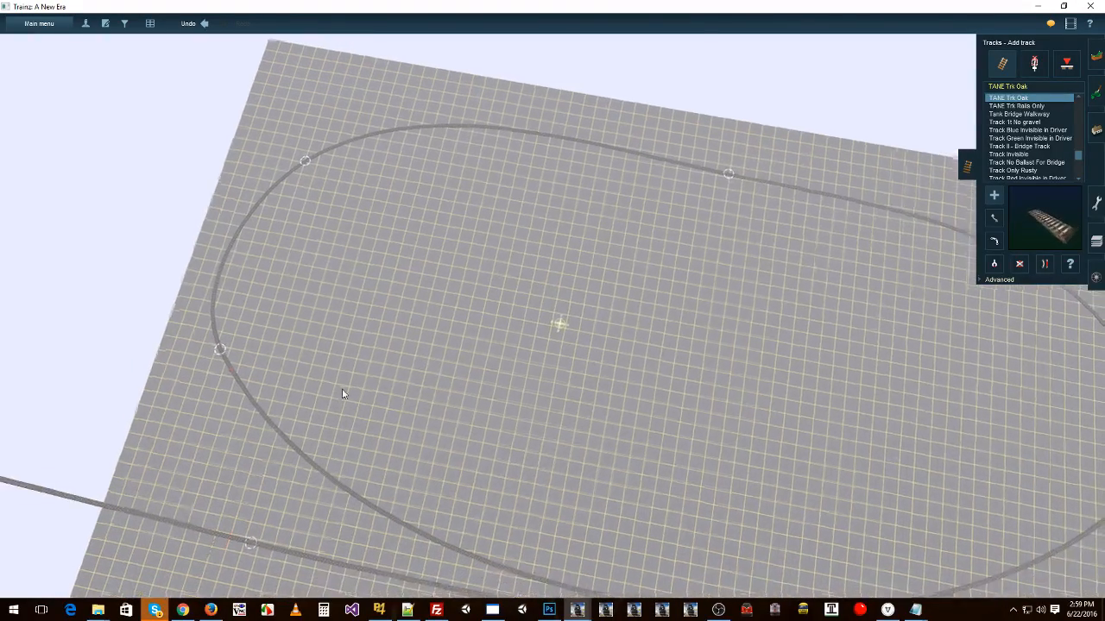
key(Right)
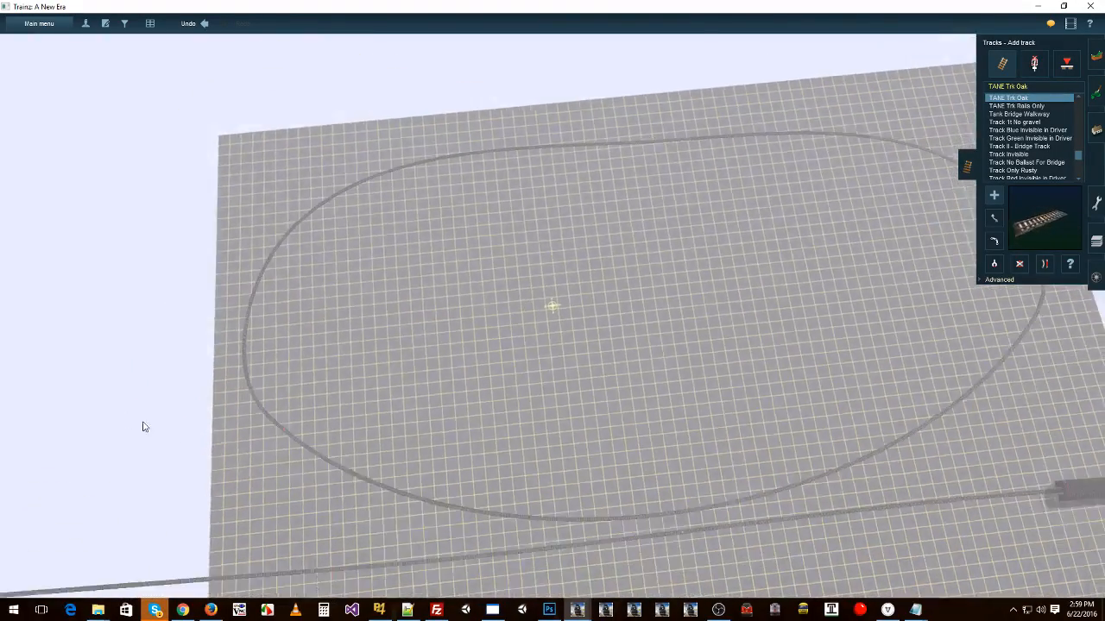
Step: Try to move the TM-In trackmark along the loop onto the new curve beyond the original track end
key(Left)
right_click(382, 417)
scroll(494, 355, up, 5)
scroll(863, 448, down, 4)
right_click(882, 460)
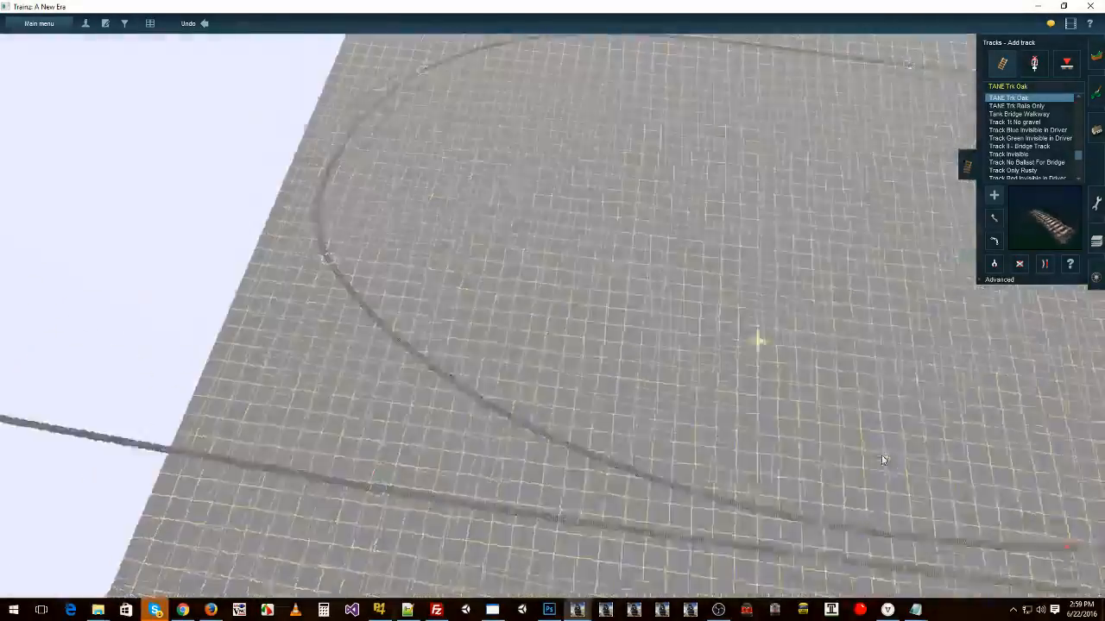
click(1067, 63)
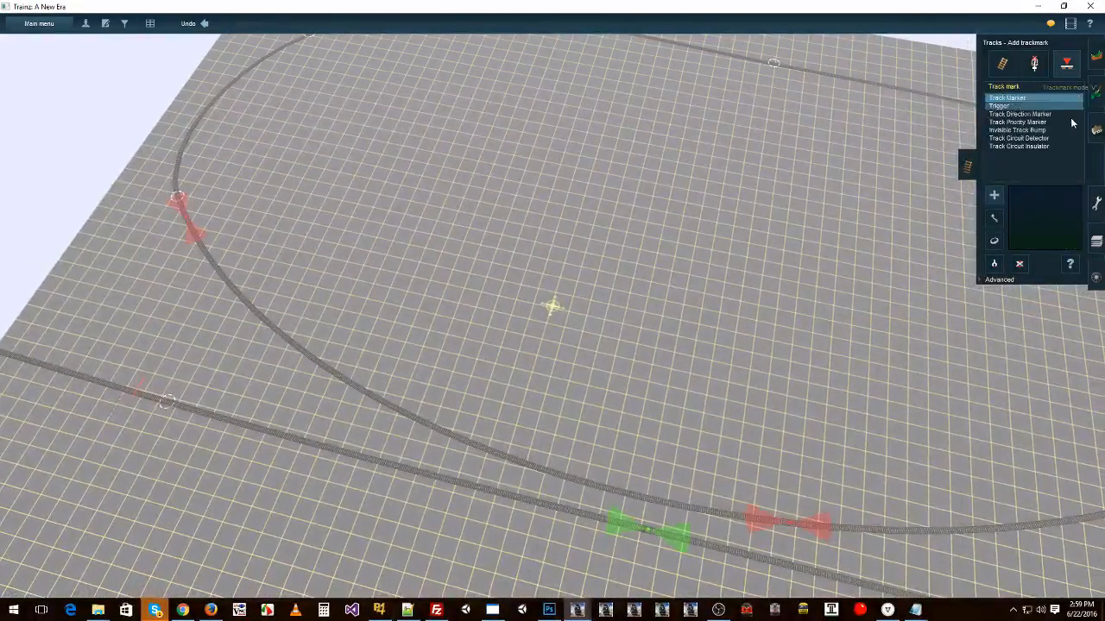
right_click(809, 502)
key(Right)
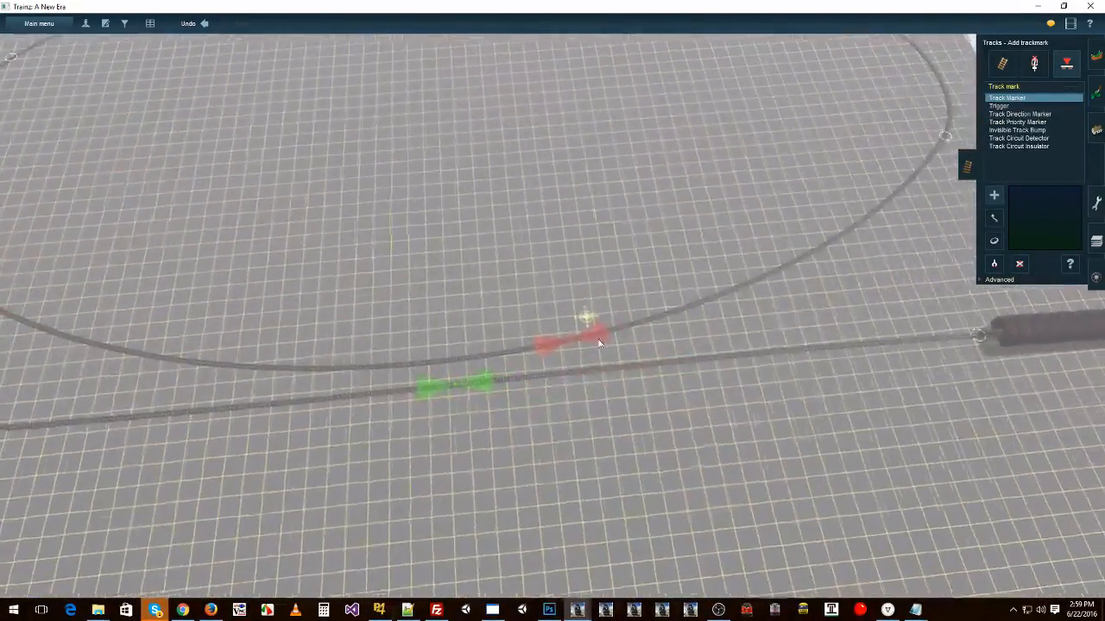
key(m)
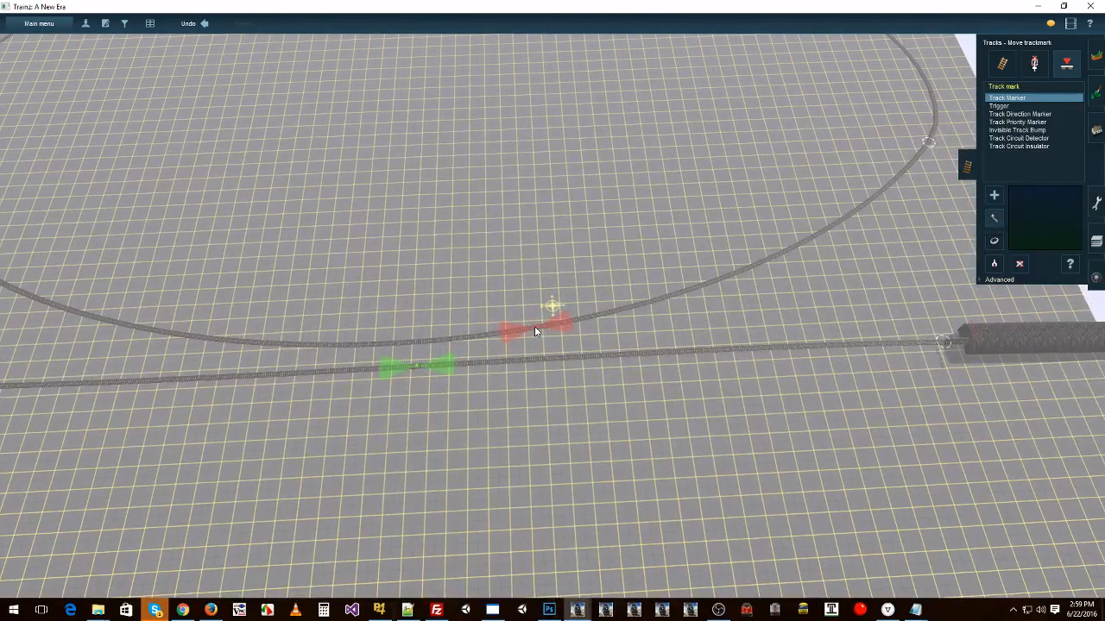
mouse_move(535, 329)
mouse_down()
mouse_move(706, 280)
mouse_move(878, 166)
mouse_up()
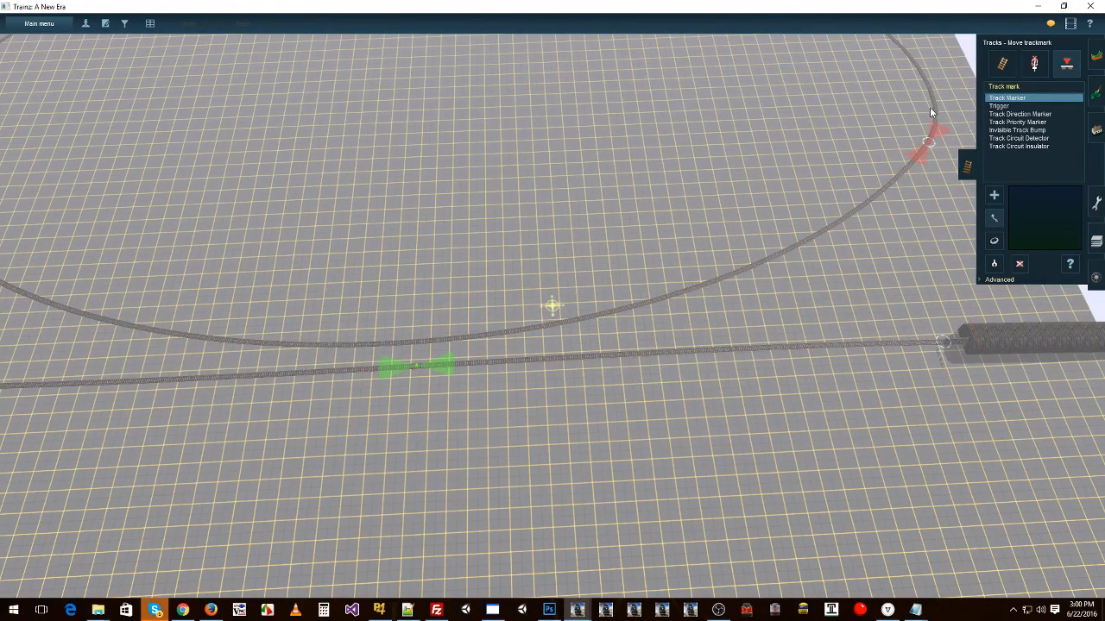
drag(939, 116, 937, 118)
right_click(931, 147)
scroll(931, 148, up, 5)
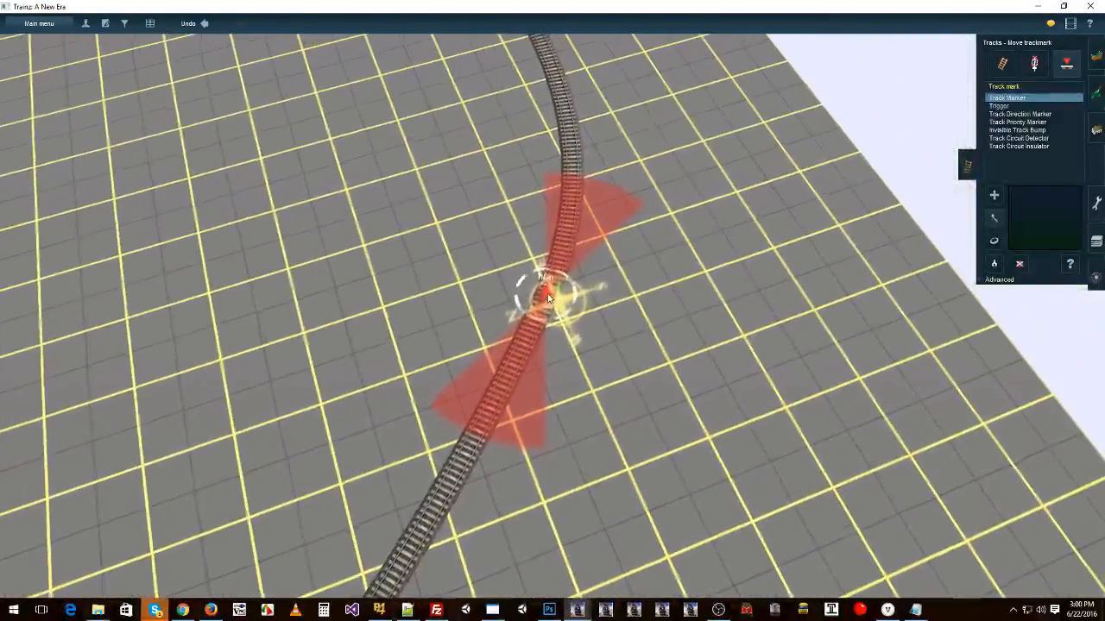
mouse_move(546, 300)
mouse_down()
mouse_move(515, 350)
mouse_move(605, 157)
mouse_move(458, 422)
mouse_move(499, 364)
mouse_move(488, 393)
mouse_up()
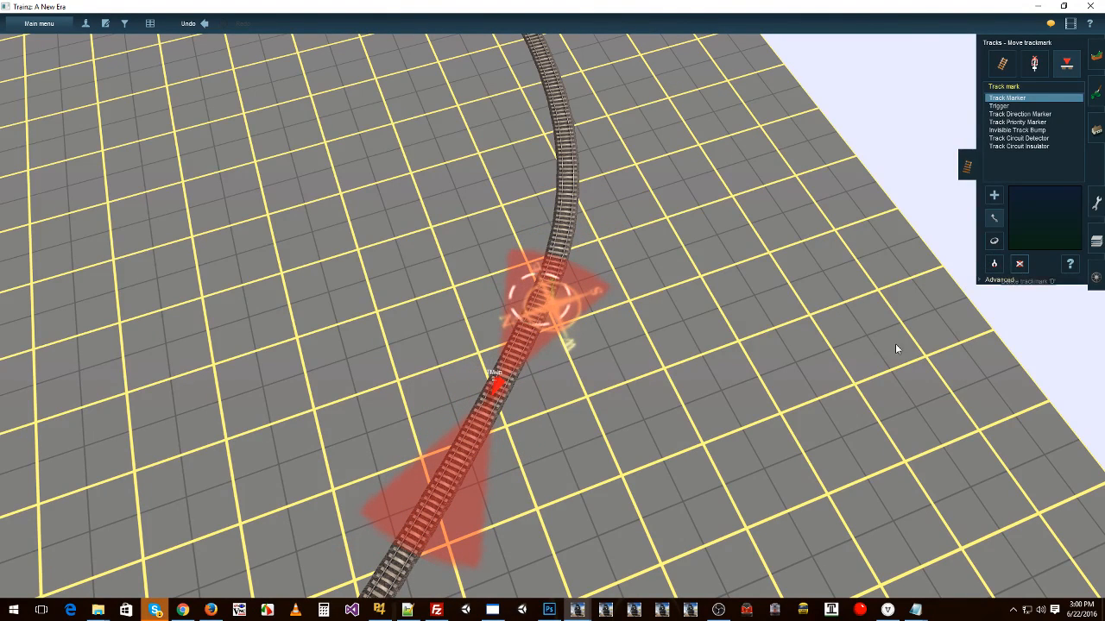
Step: Delete the TM-In trackmark and place a new Track Marker named TM-In on the loop's new curve
click(1019, 264)
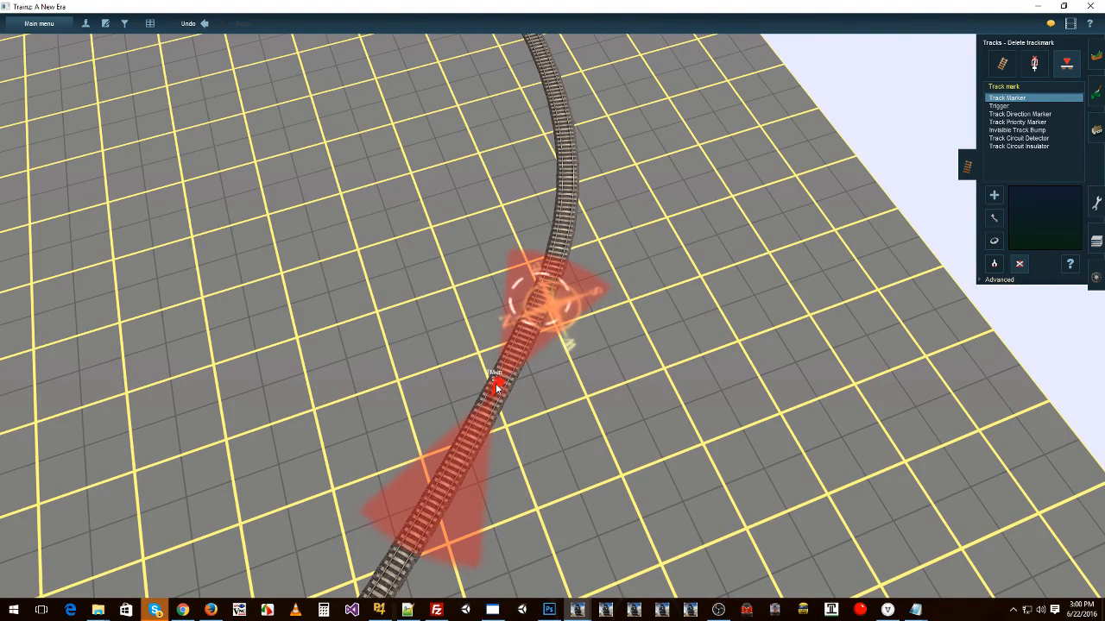
click(496, 389)
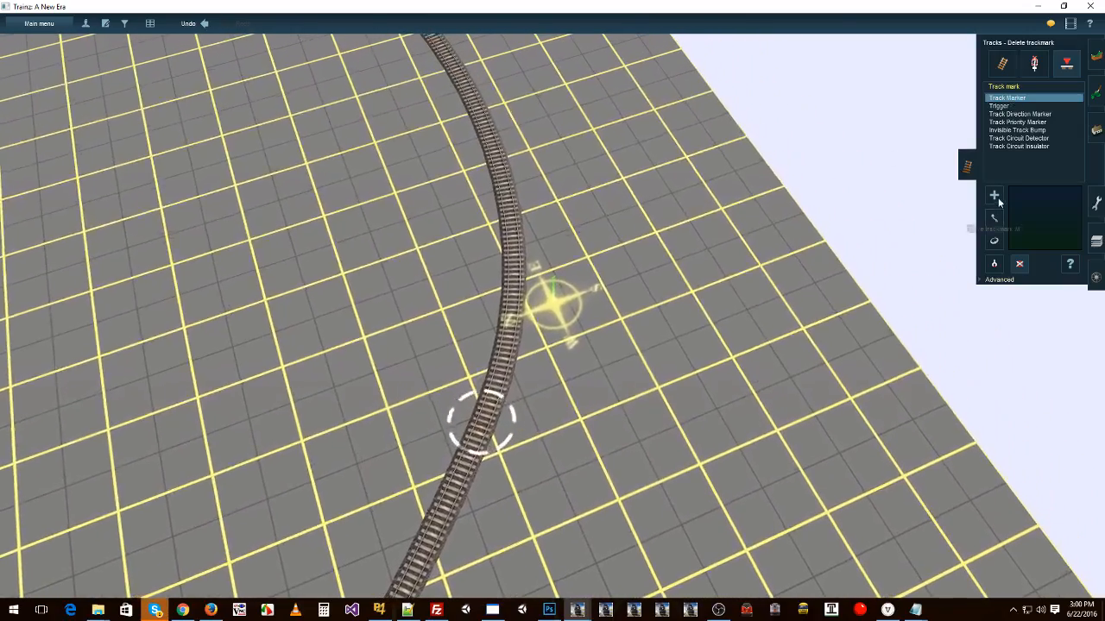
click(994, 196)
click(496, 201)
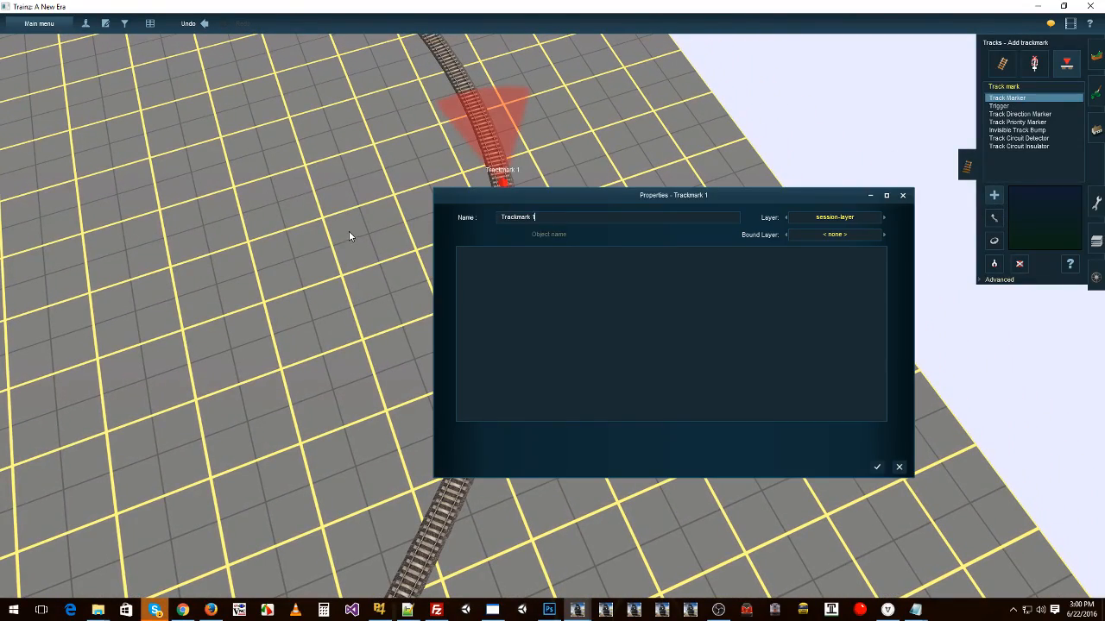
text(TM-In)
key(Return)
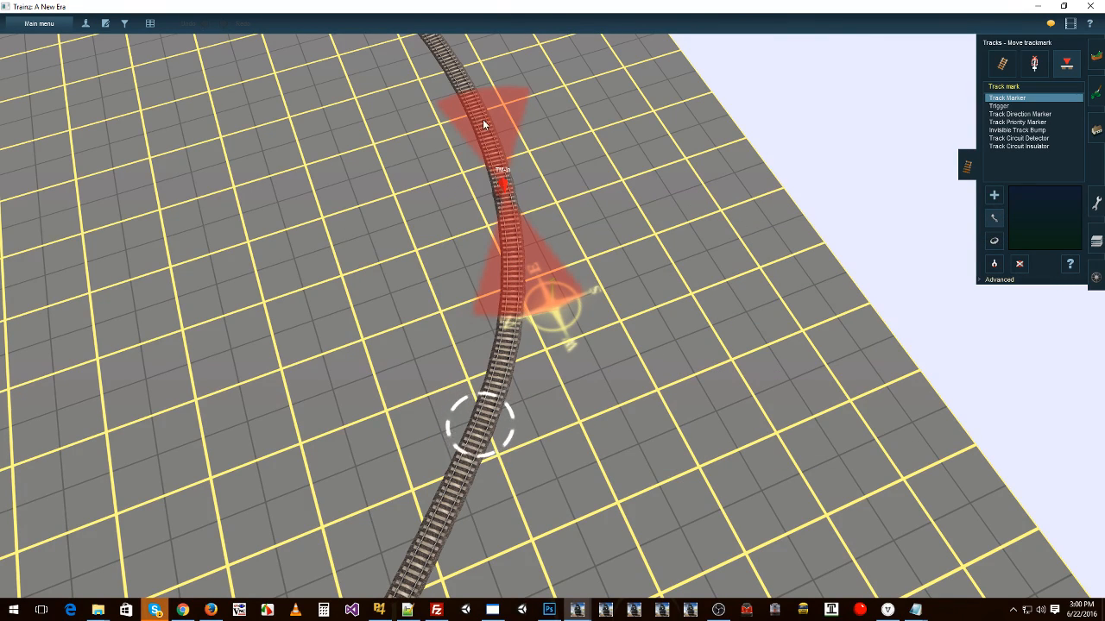
click(508, 191)
mouse_move(508, 194)
right_down()
mouse_move(548, 320)
mouse_move(515, 318)
right_up()
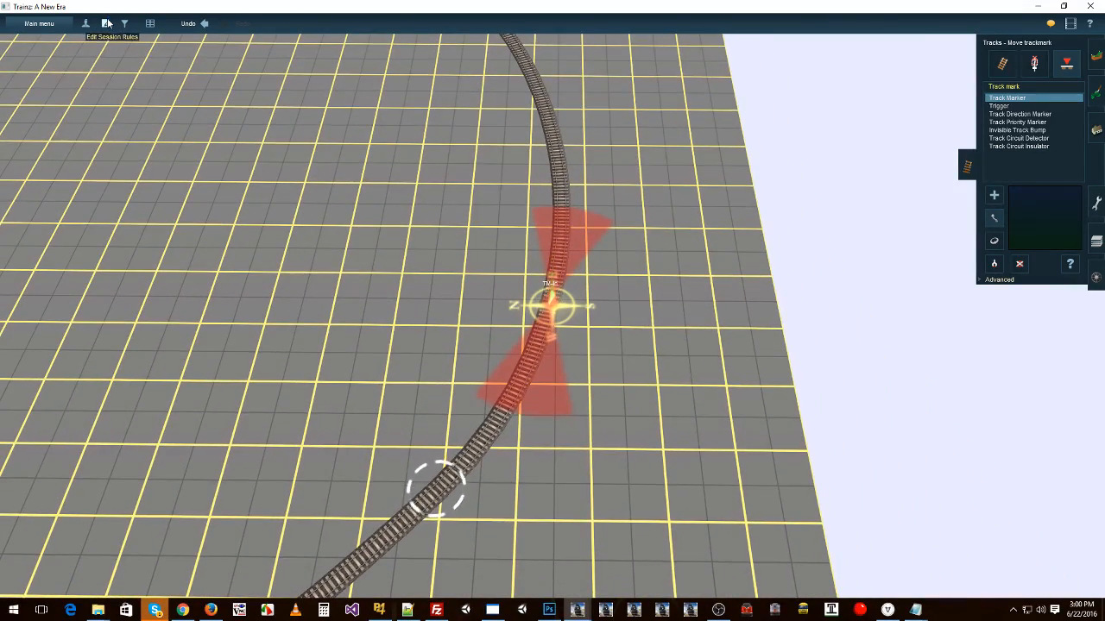
Step: Try to edit the Un-Portal 2 session rule, then delete the rule from the session
click(107, 23)
click(103, 393)
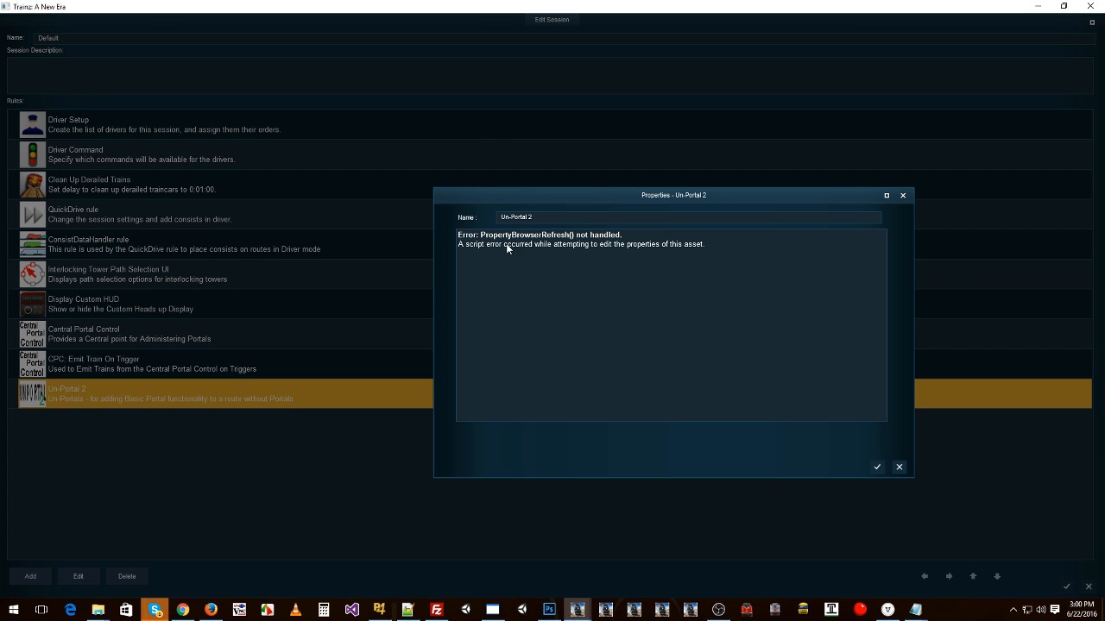
click(899, 468)
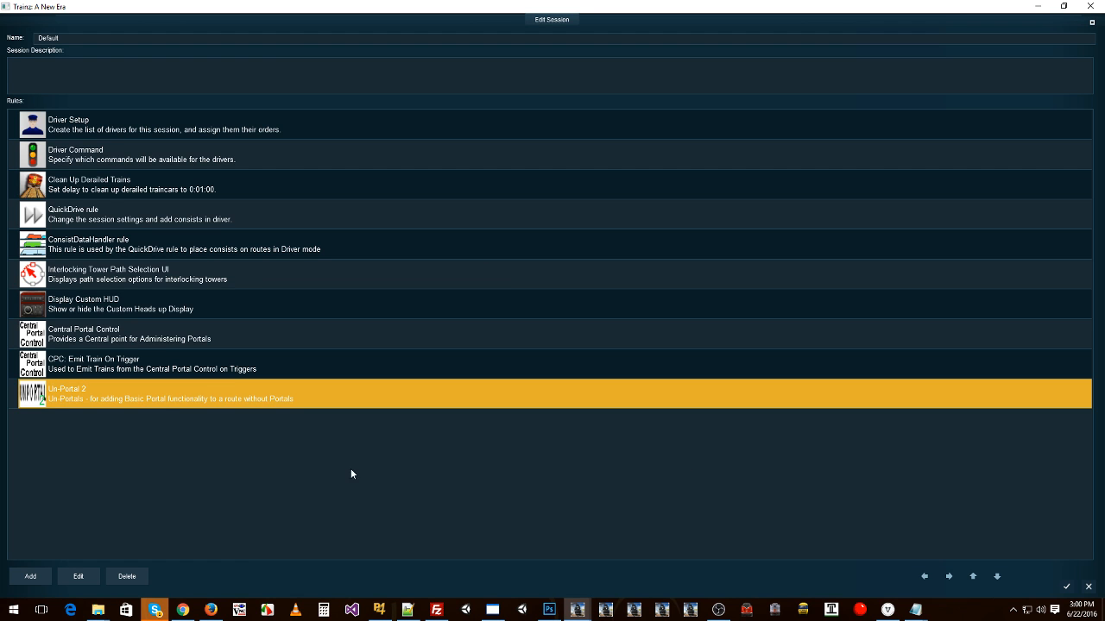
click(129, 577)
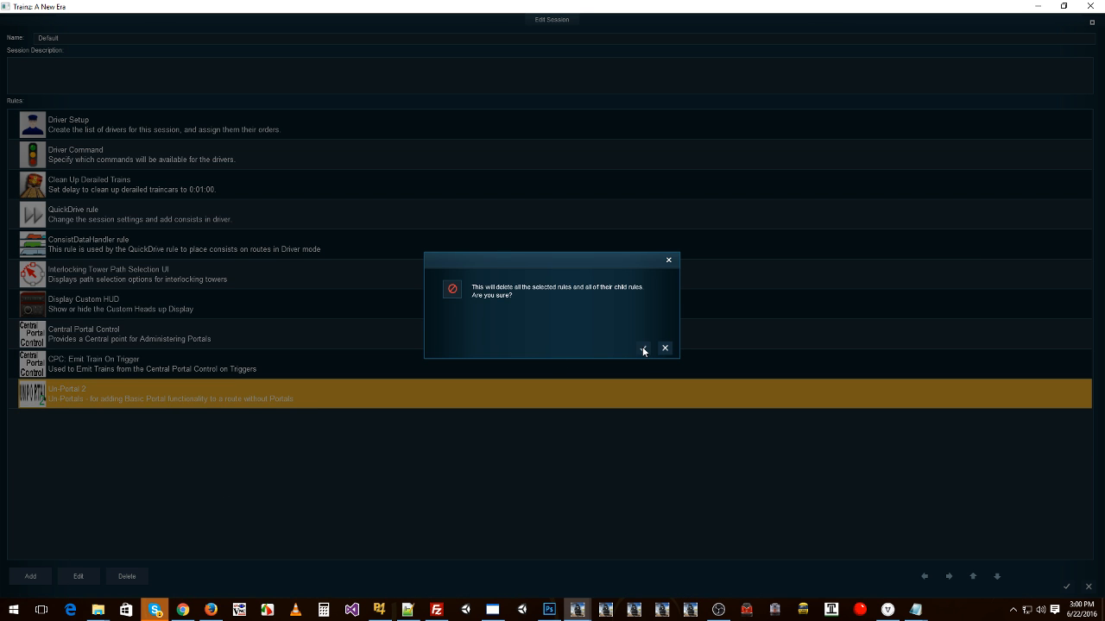
click(643, 347)
Step: Review the properties of the CPC: Emit Train On Trigger rule and the Central Portal Control rule
click(130, 369)
click(79, 576)
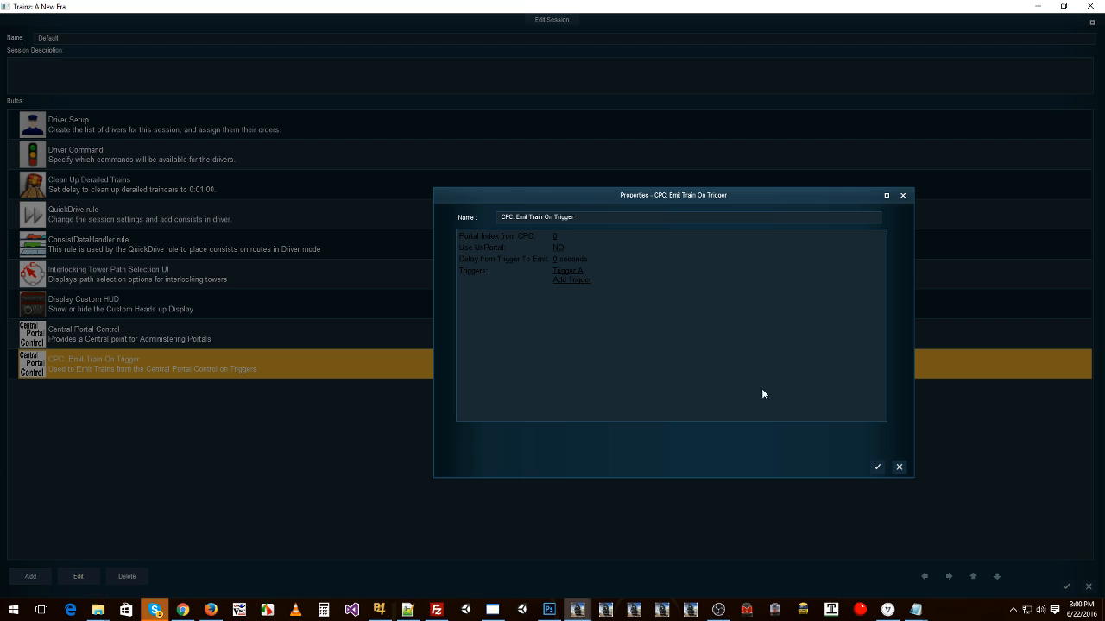
click(876, 467)
click(213, 341)
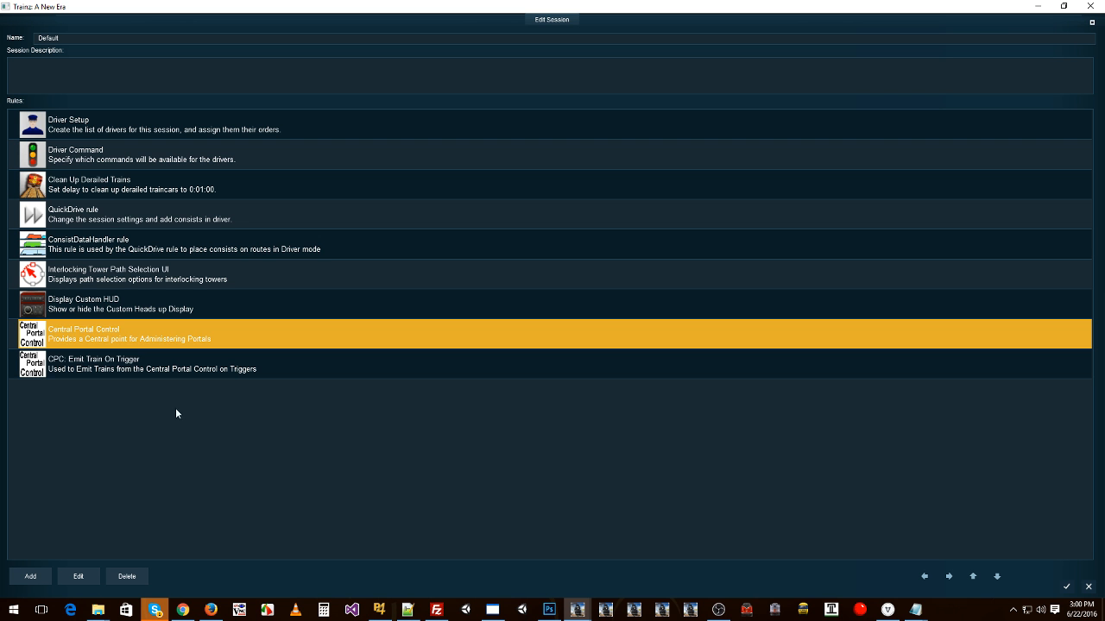
click(78, 577)
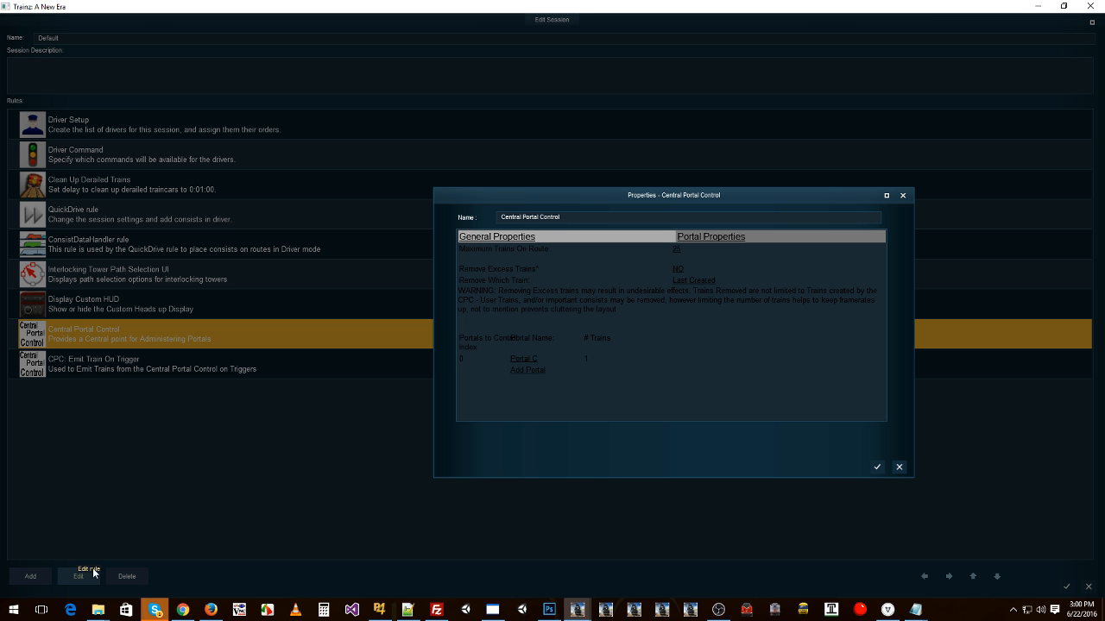
click(897, 468)
Step: Add a new Un-Portal 2 rule to the session and save the session rule changes
click(31, 577)
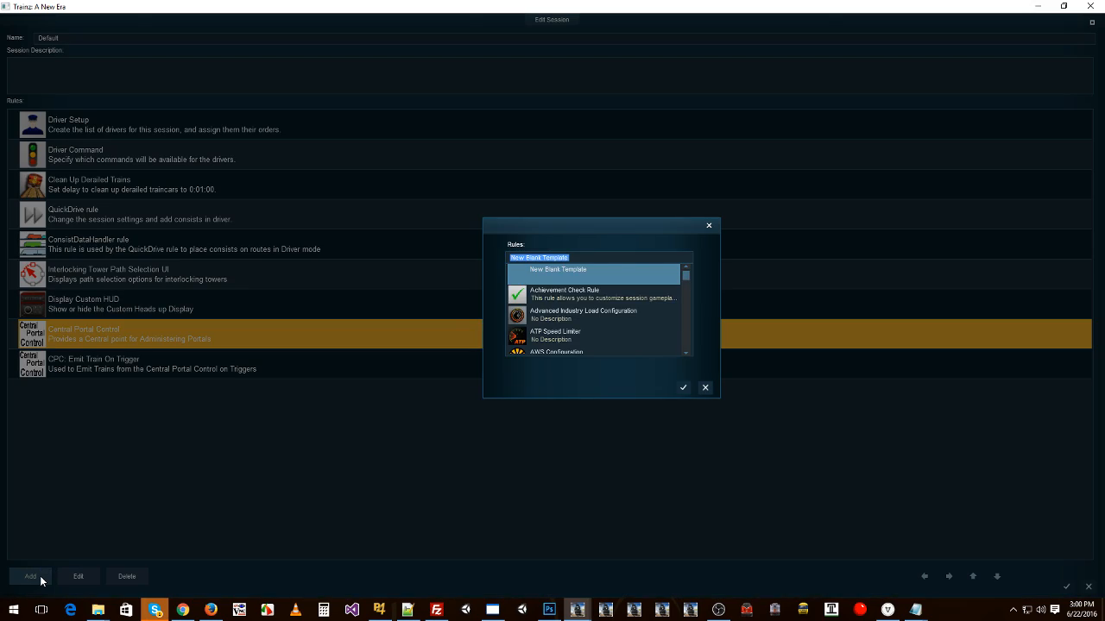
text(un)
click(683, 387)
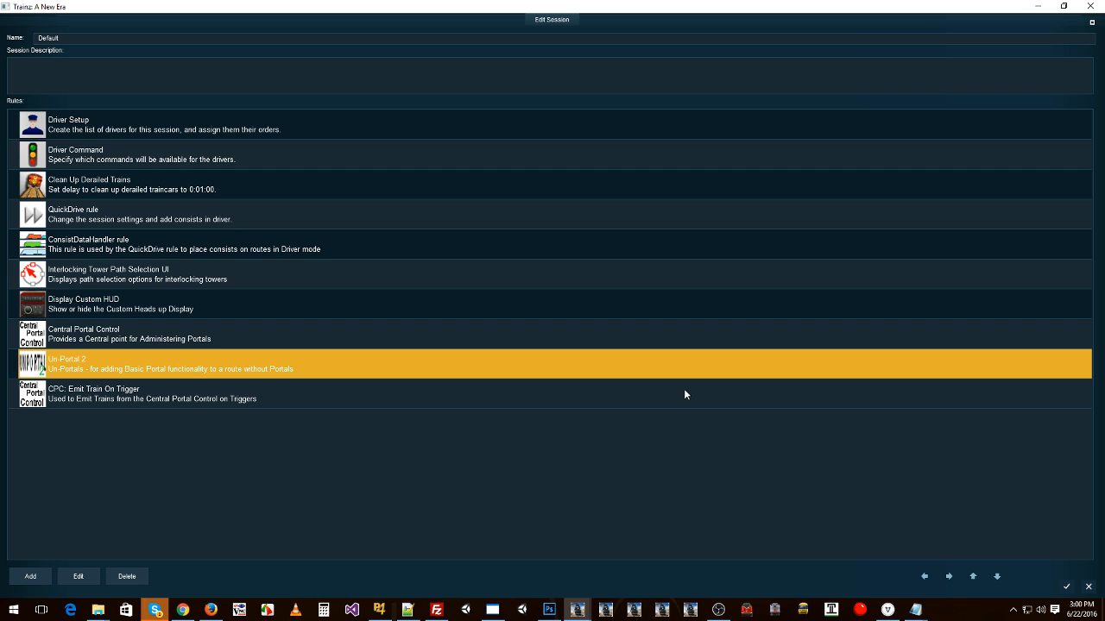
click(1067, 586)
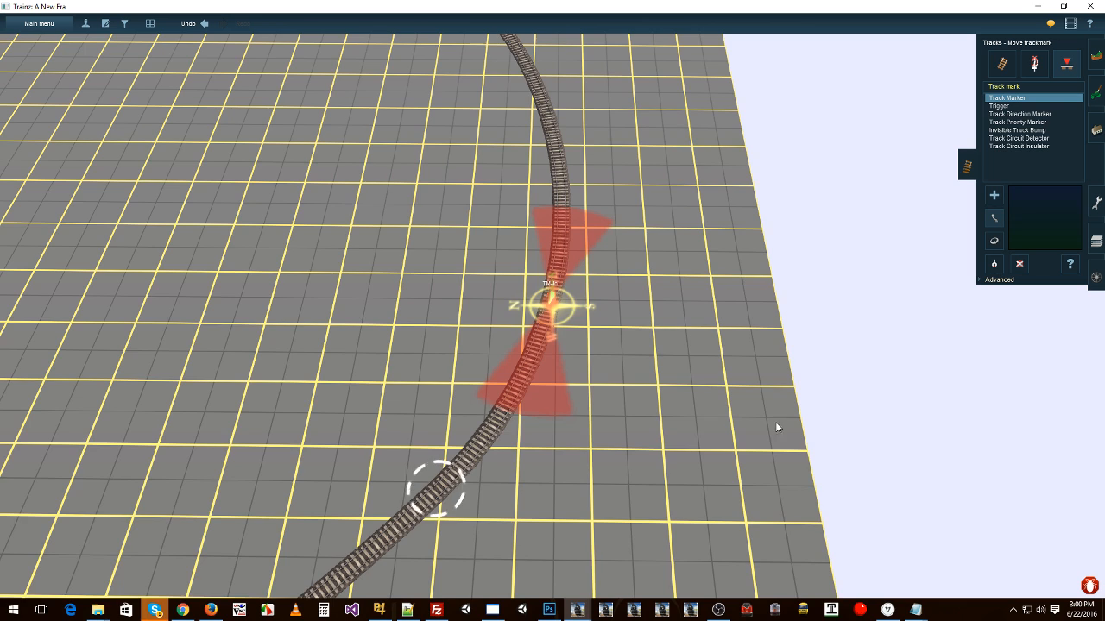
Step: Examine the call details of the uportal2.gs script error in the game's error list
scroll(233, 220, down, 5)
right_click(207, 218)
right_drag(195, 217, 414, 218)
click(1089, 586)
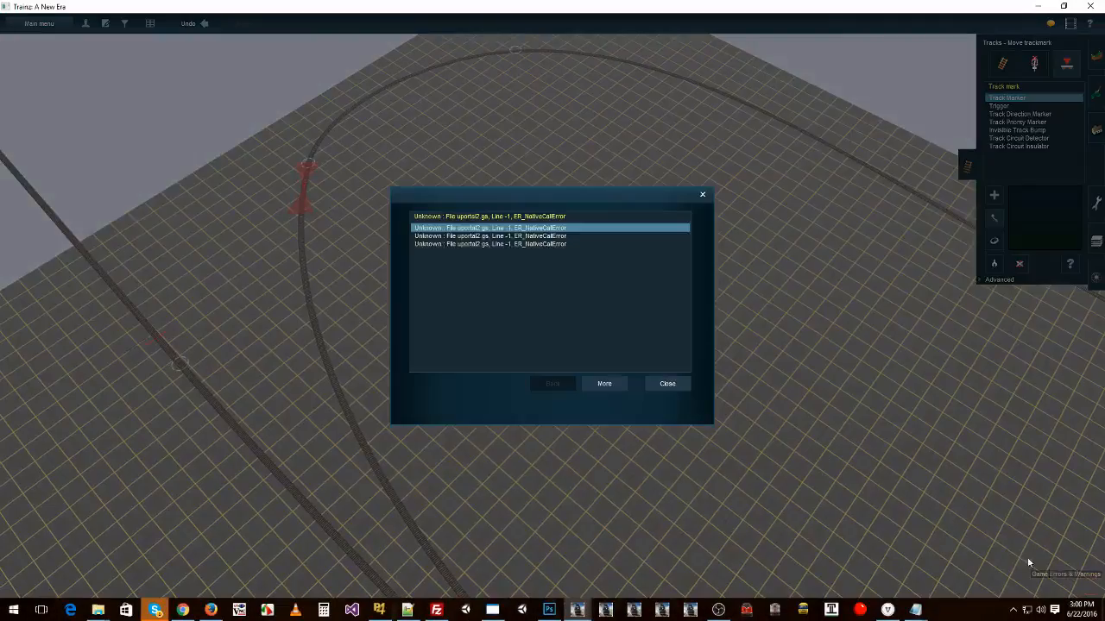
click(608, 387)
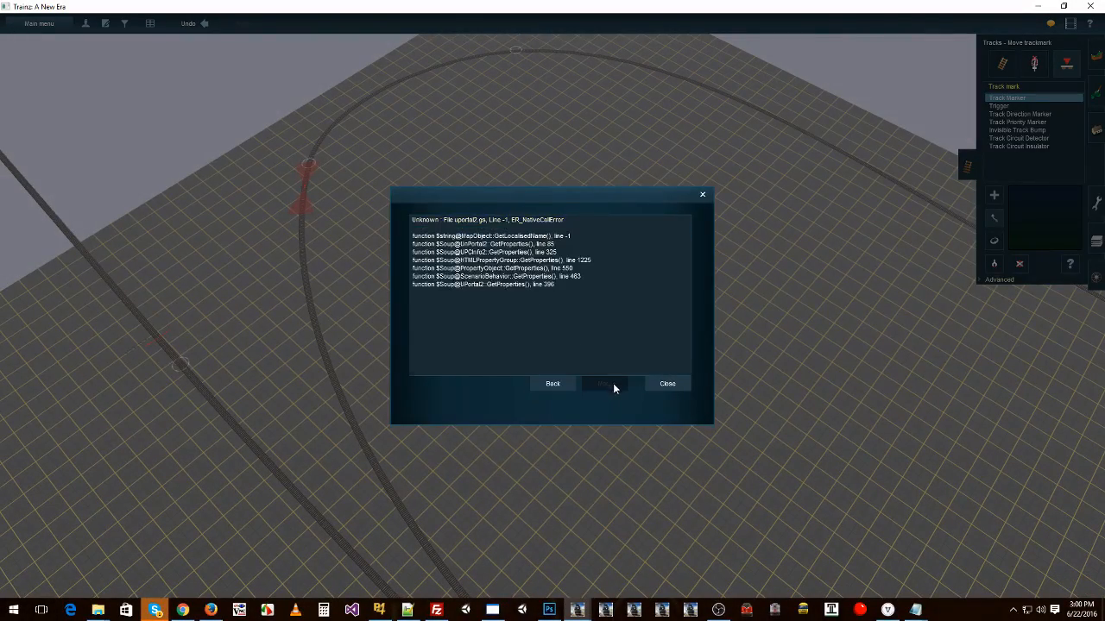
click(678, 390)
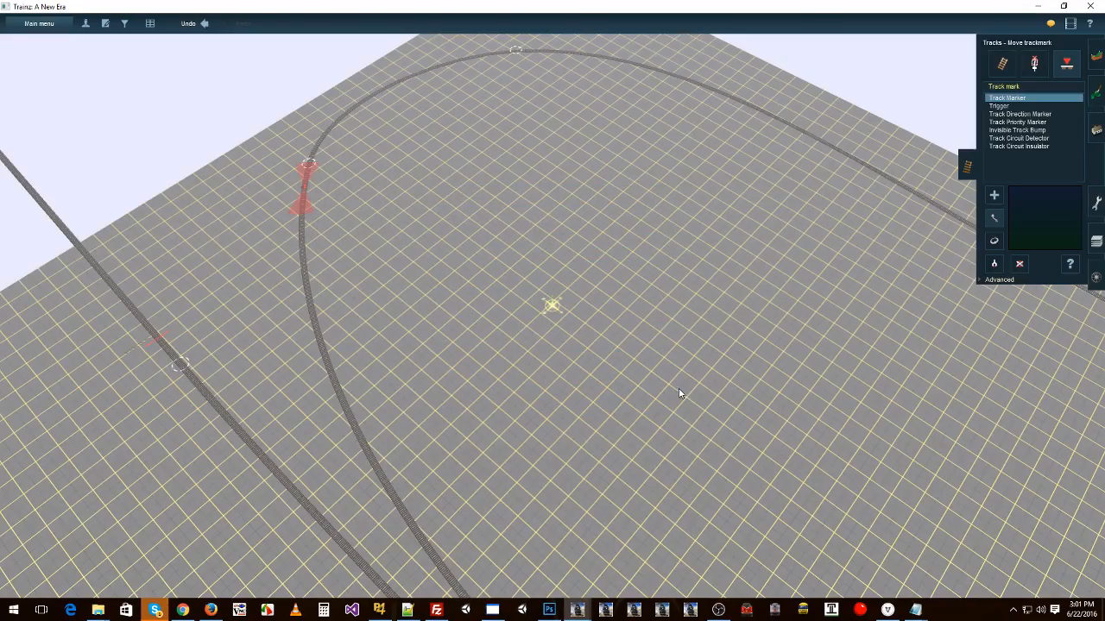
Step: Try to move the TM-Out trackmark along the loop past the nearby spline point
right_click(341, 208)
key(Left)
scroll(517, 304, up, 3)
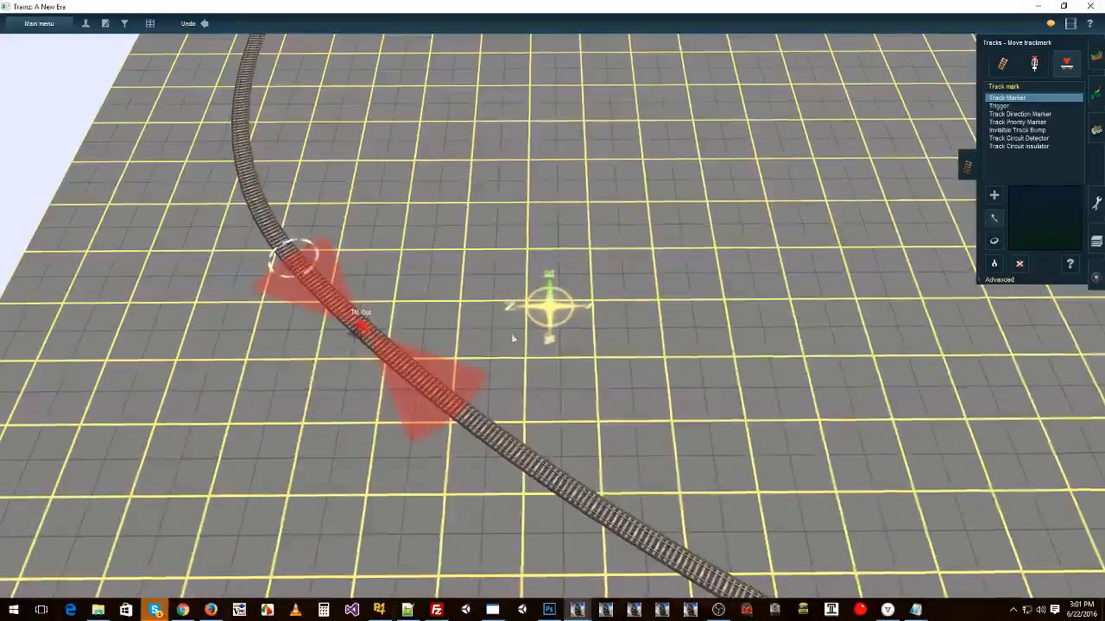
click(281, 240)
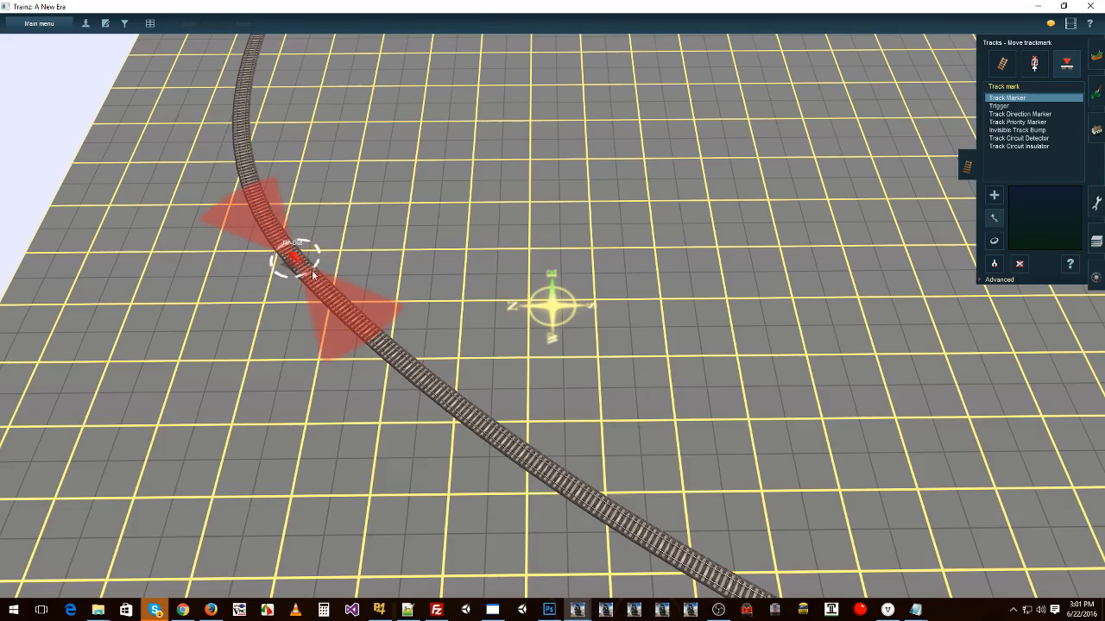
mouse_move(313, 274)
mouse_down()
mouse_move(250, 198)
mouse_move(350, 319)
mouse_up()
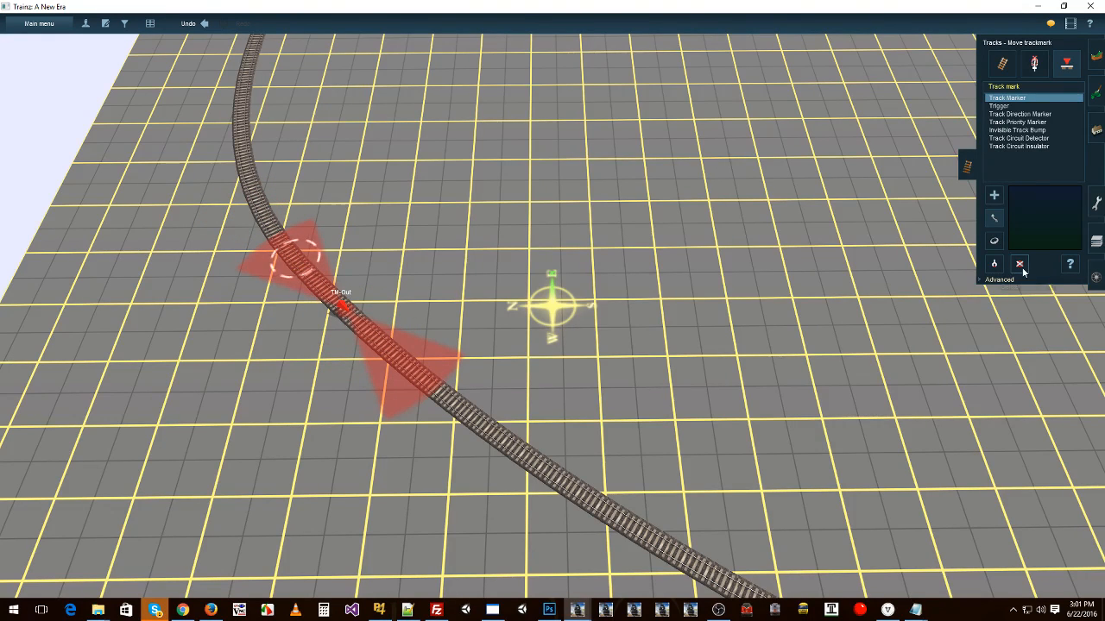
Step: Delete the TM-Out trackmark and place a new Track Marker named TM-Out on the curve beyond the spline point
click(1020, 264)
click(342, 307)
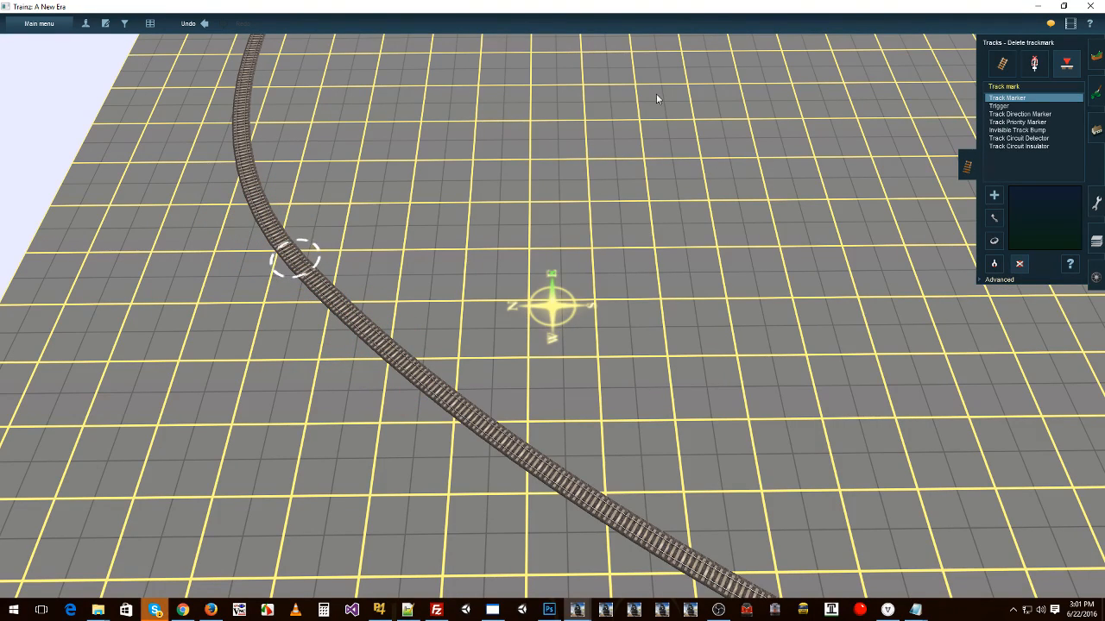
click(993, 195)
click(240, 138)
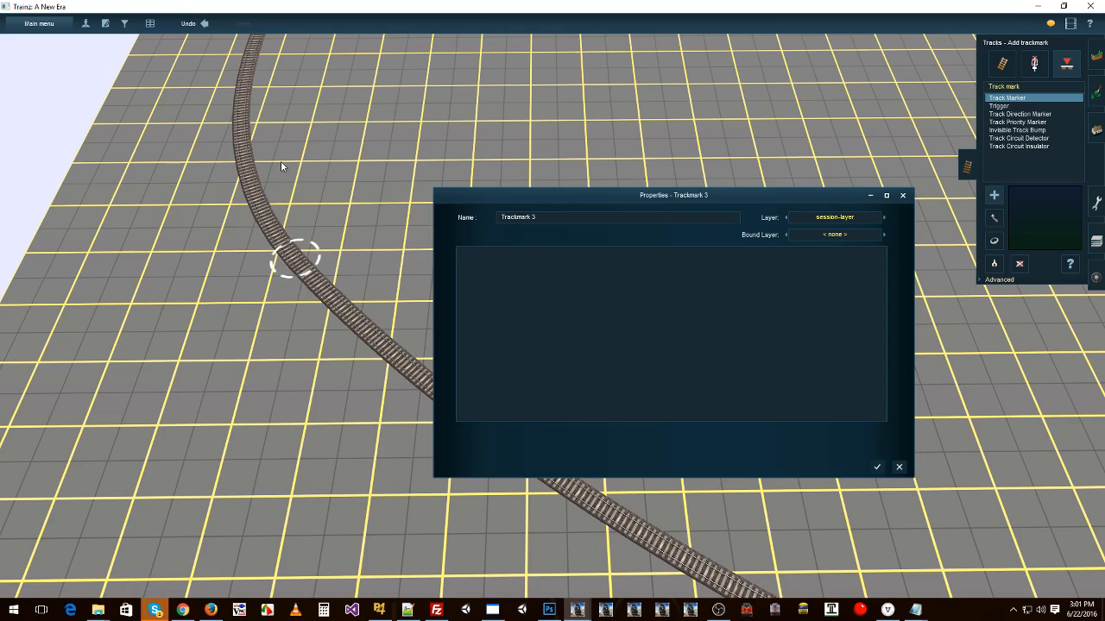
text(T)
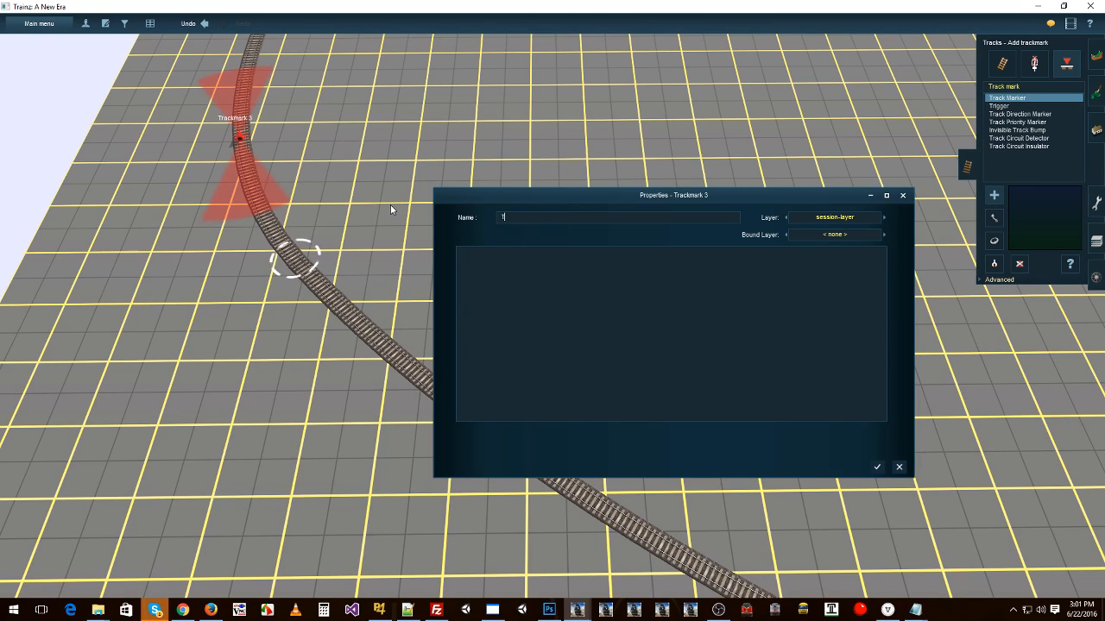
text(M-Cut)
click(877, 469)
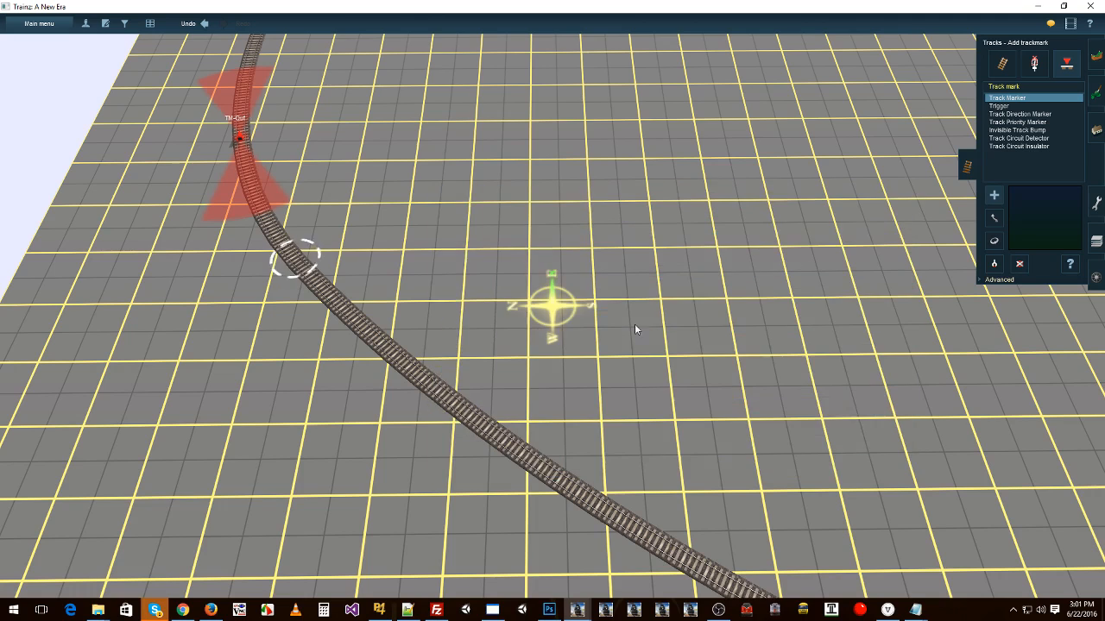
Step: Try to move the new TM-Out trackmark back along the curve across the spline point
key(r)
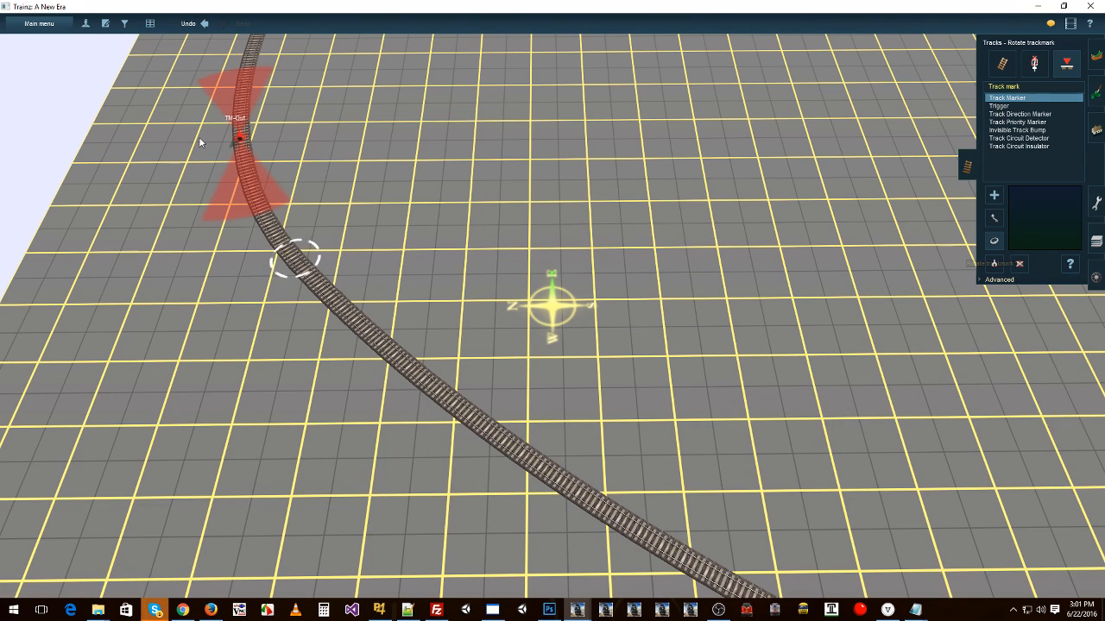
click(998, 218)
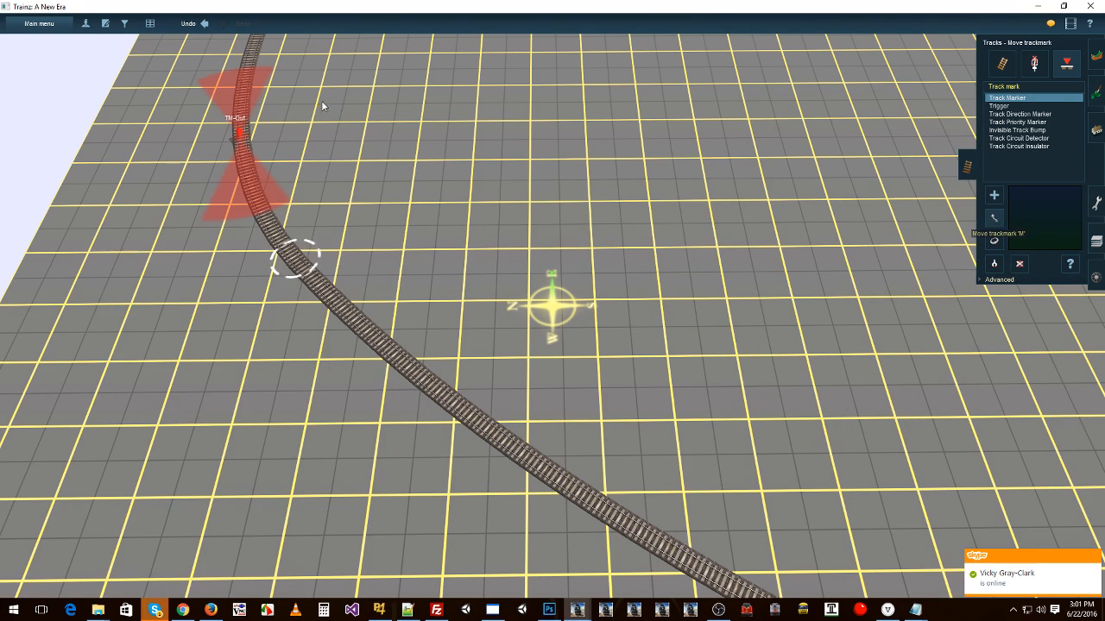
click(284, 239)
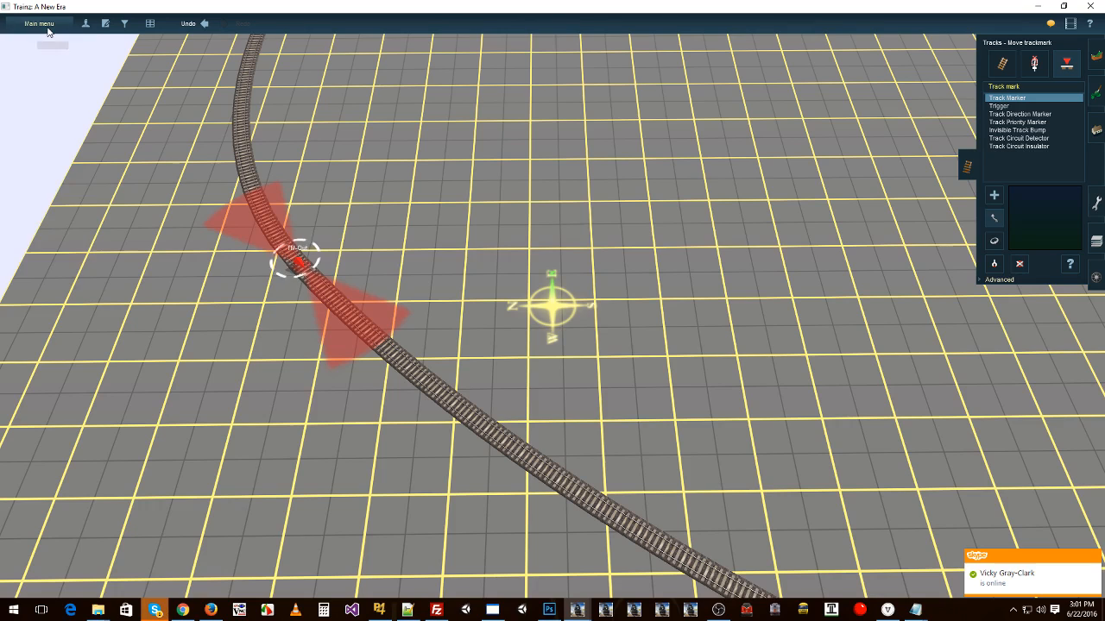
Step: Save over the existing route and session, then exit Surveyor and reopen the Default session for editing
key(ctrl+s)
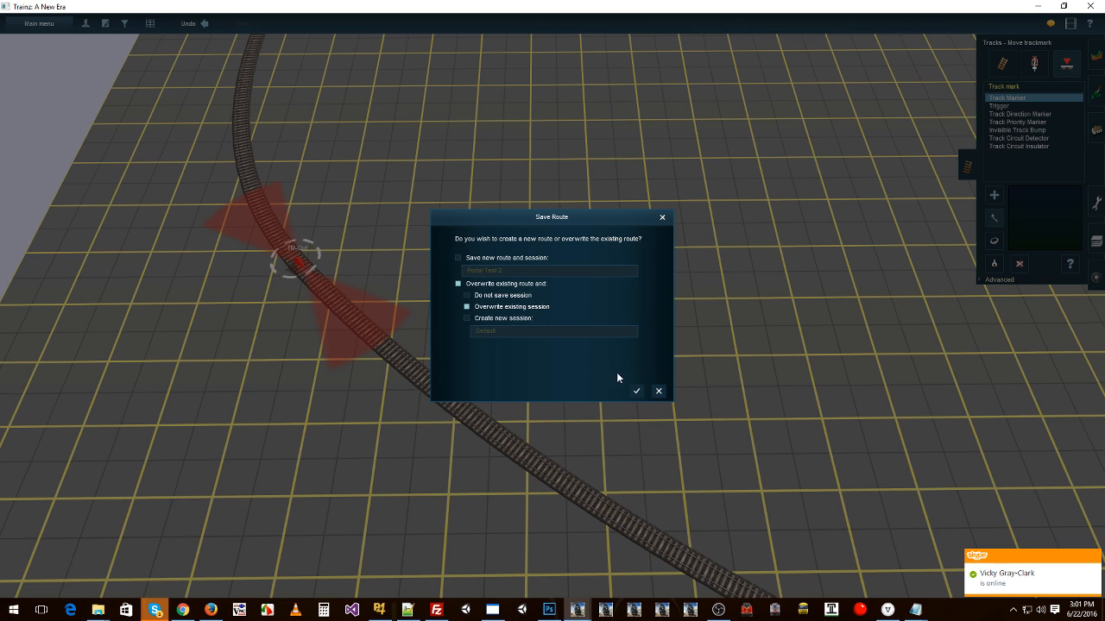
click(635, 392)
click(589, 304)
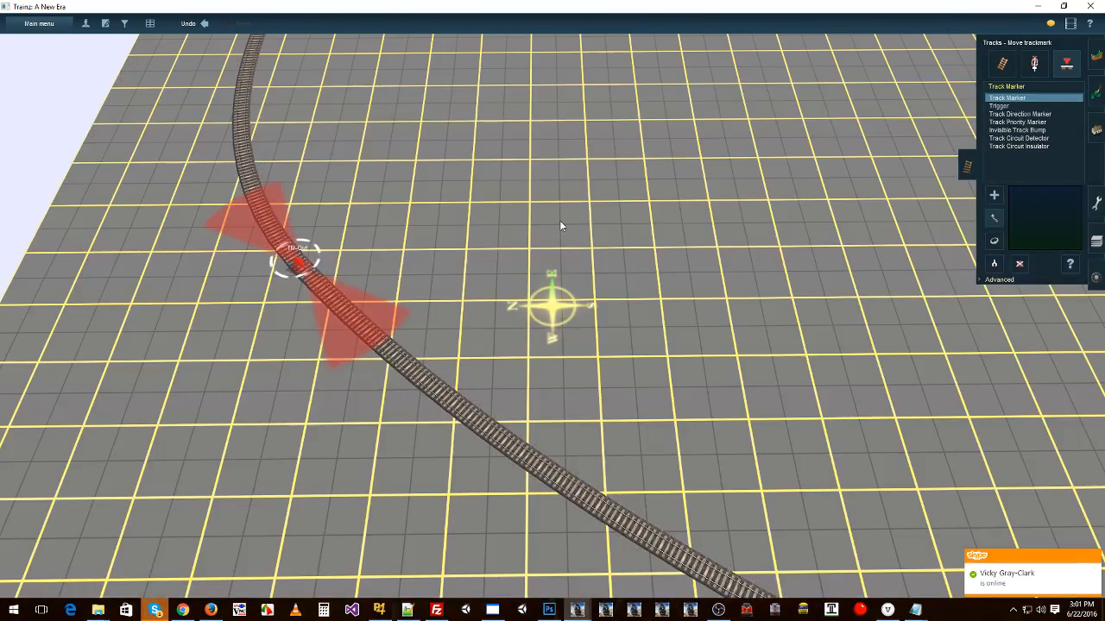
click(40, 31)
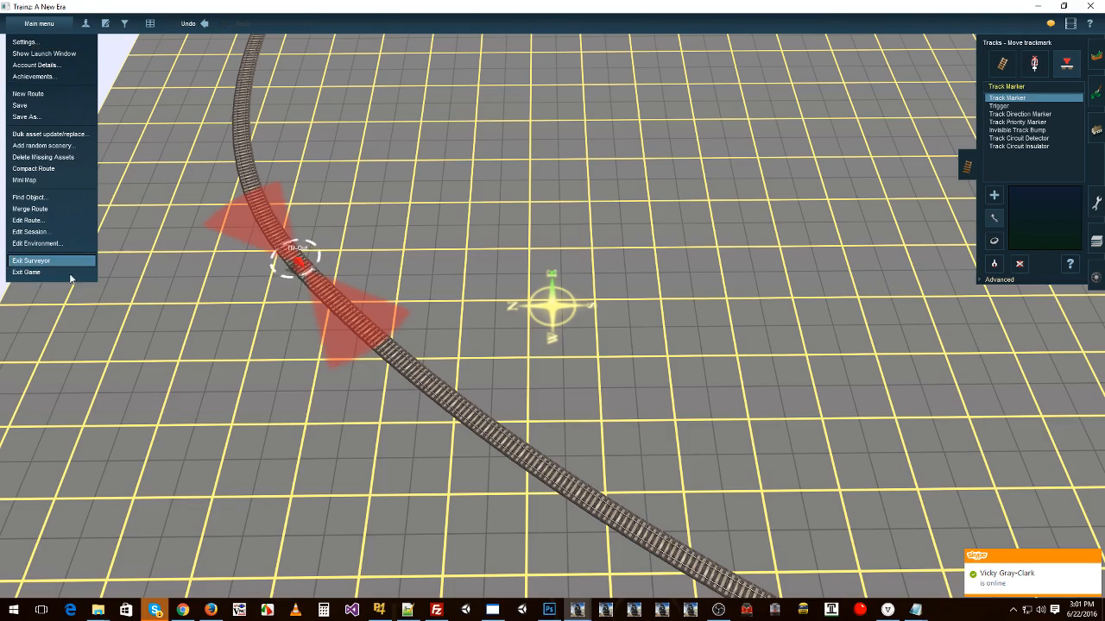
click(27, 266)
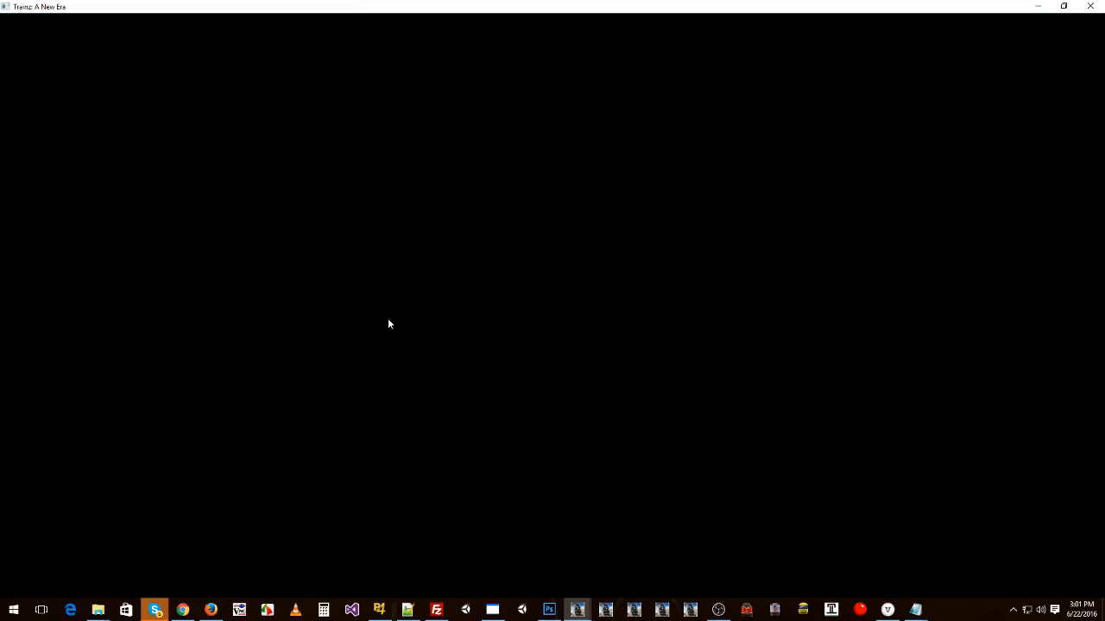
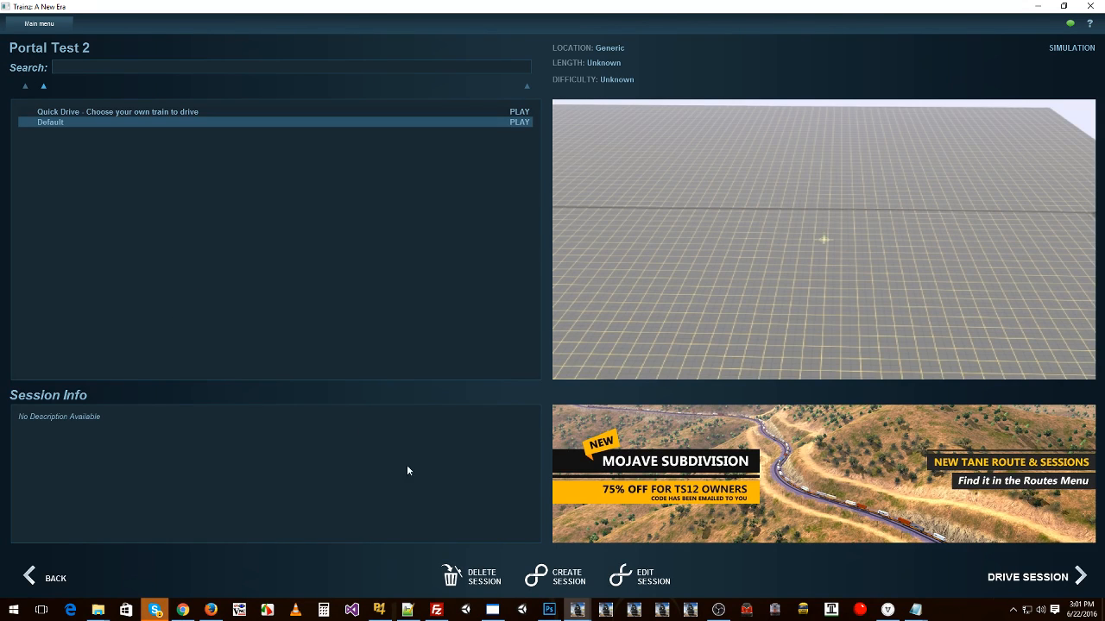
click(646, 578)
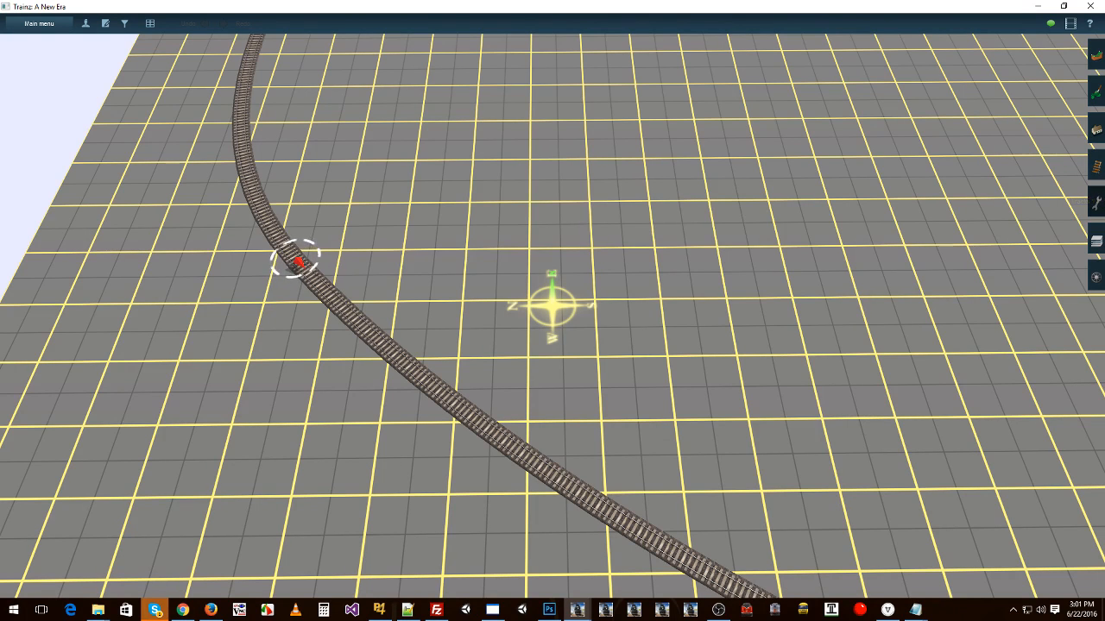
Step: Retry moving the TM-Out trackmark across the spline point in both directions in the reloaded session
click(1099, 138)
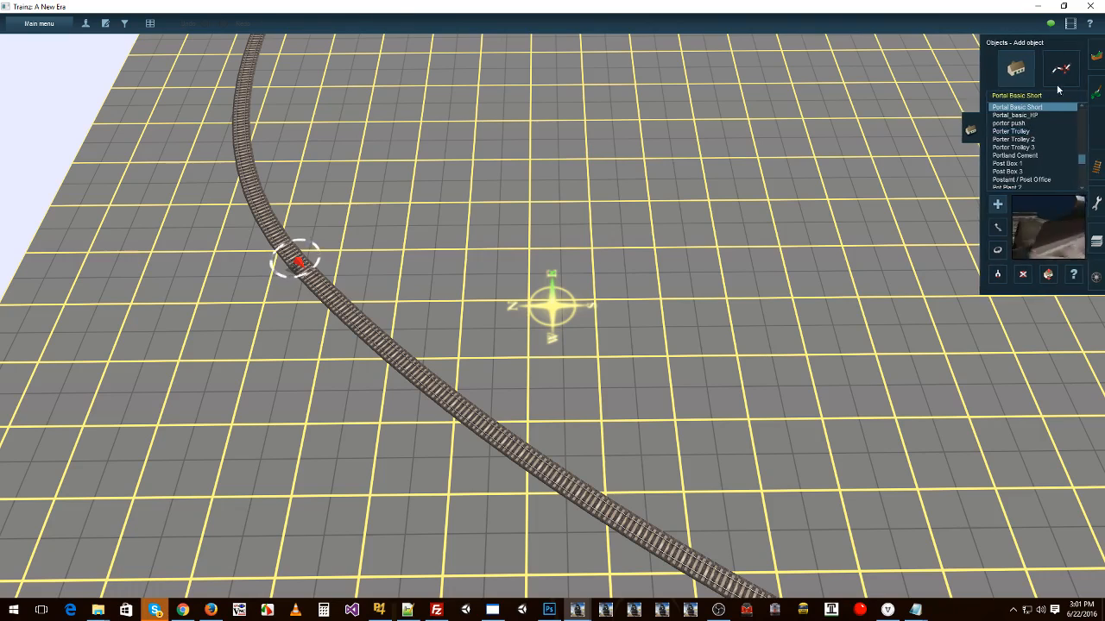
click(1095, 156)
click(1068, 65)
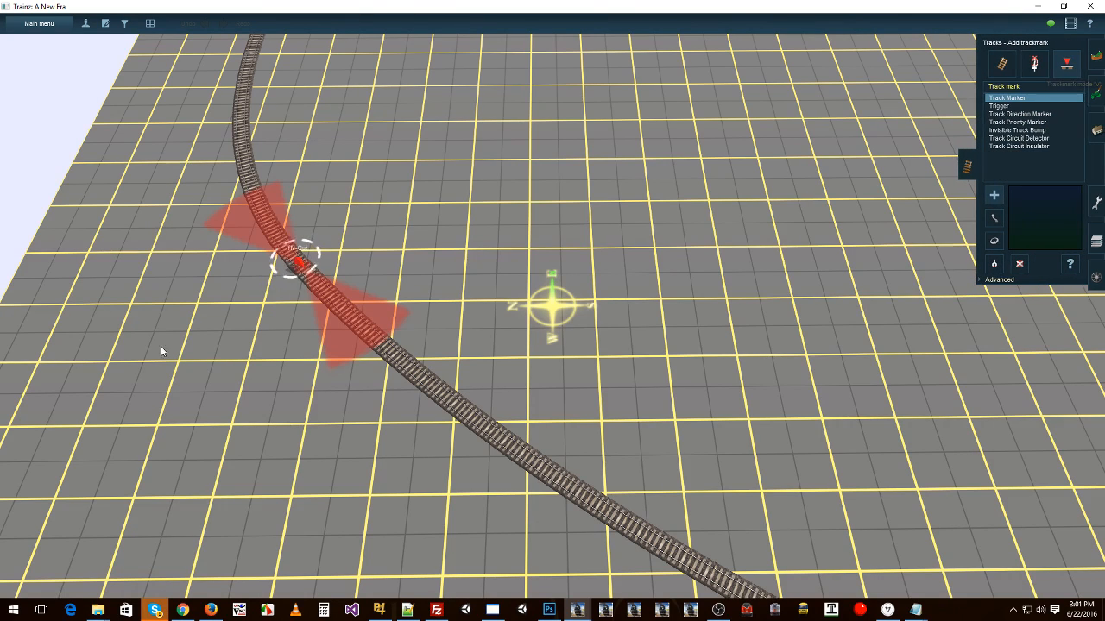
click(994, 216)
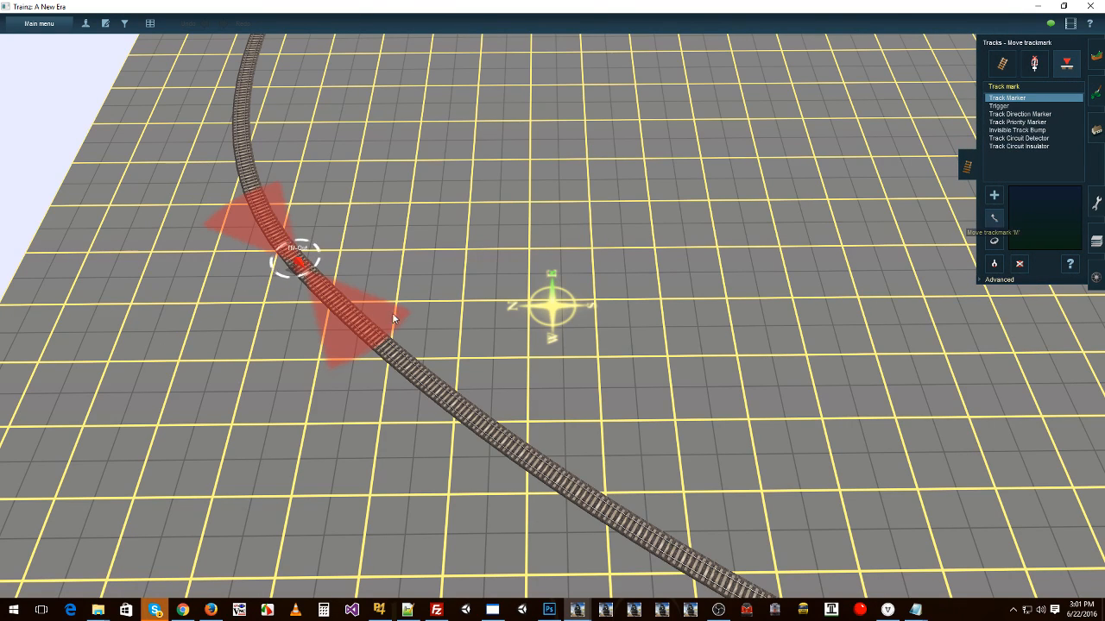
mouse_move(298, 265)
mouse_down()
mouse_move(333, 316)
mouse_move(272, 226)
mouse_up()
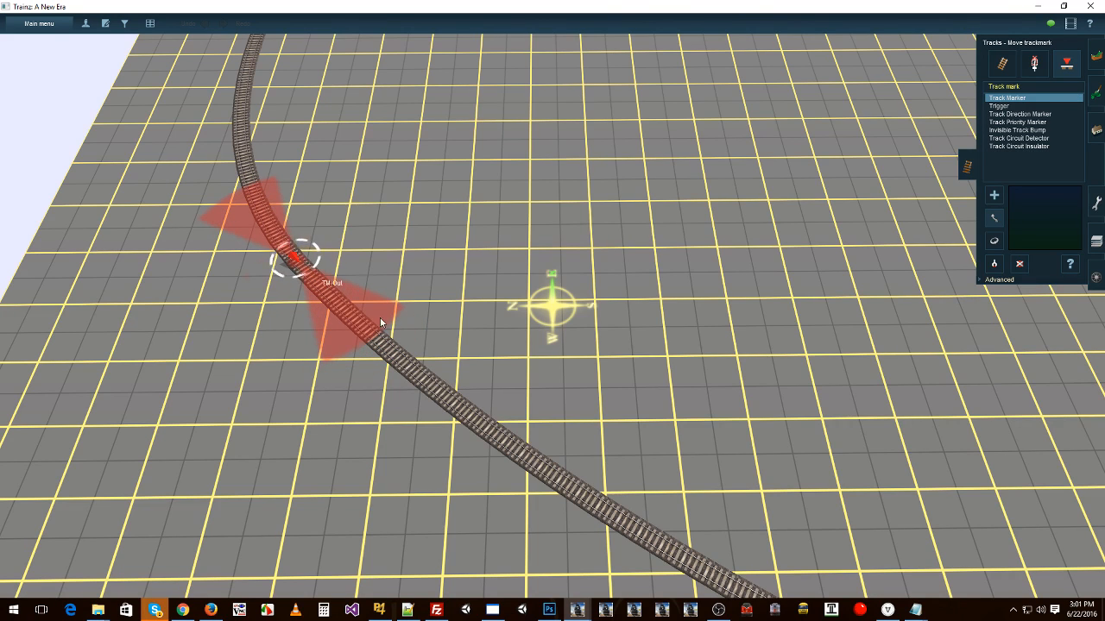
mouse_move(381, 322)
mouse_down()
mouse_move(383, 347)
mouse_move(408, 356)
mouse_up()
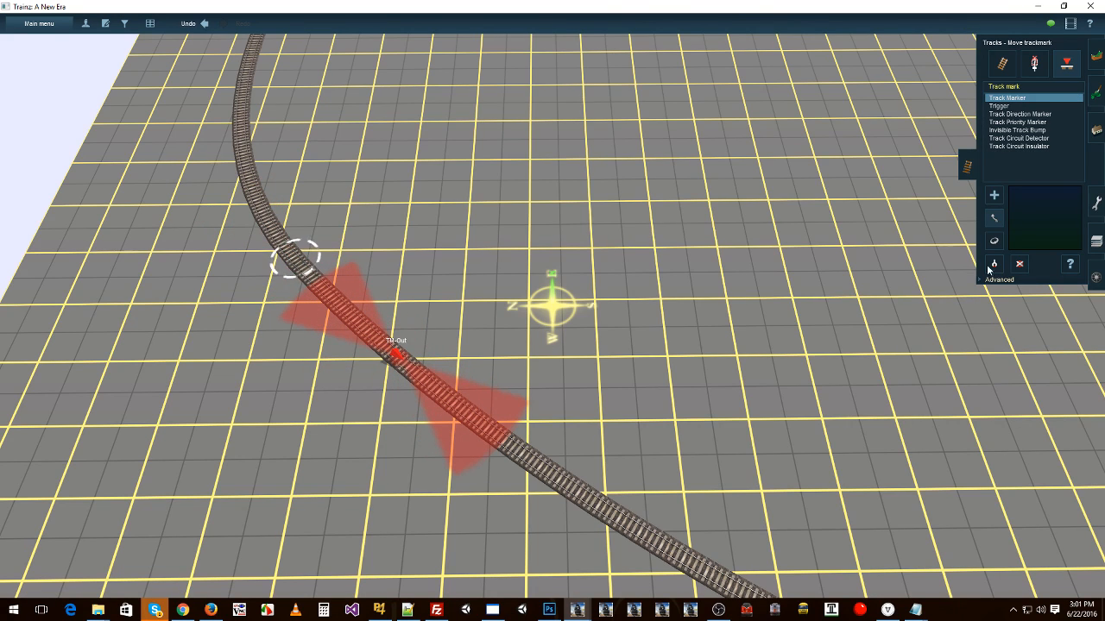
Step: Delete the TM-Out and TM-In trackmarks from the two ends of the track loop
click(1020, 264)
click(393, 361)
key(m)
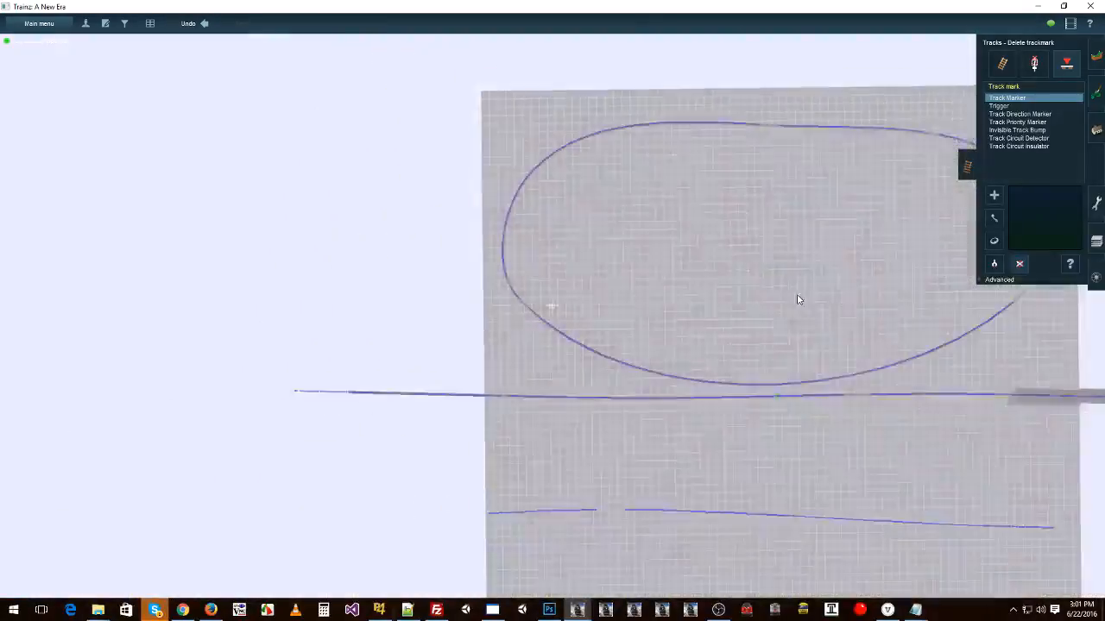
scroll(552, 302, up, 8)
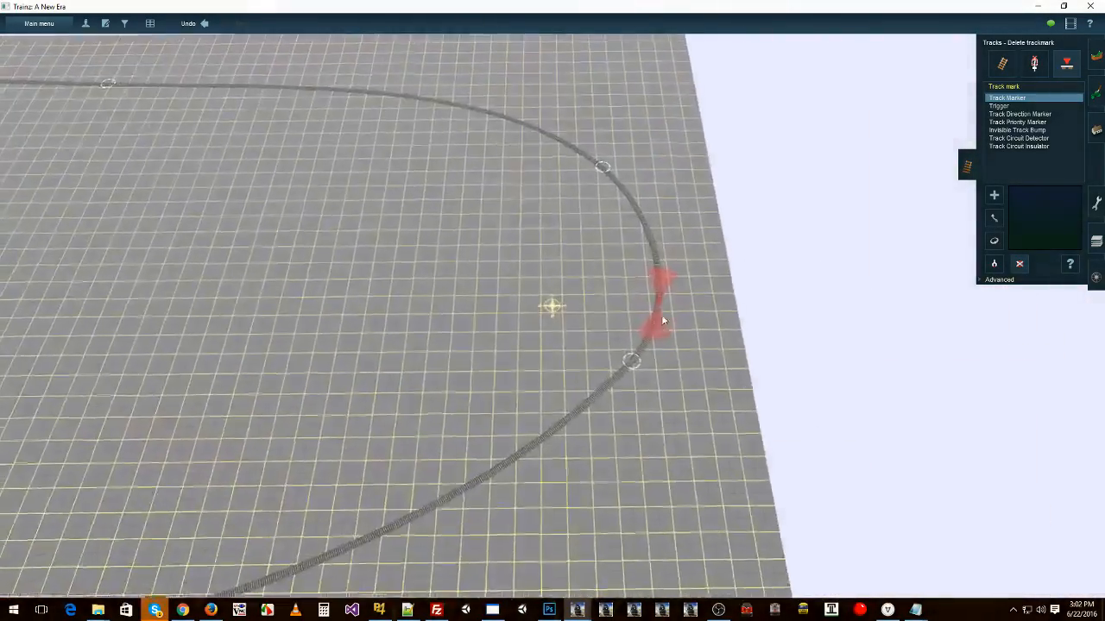
right_click(659, 319)
scroll(620, 322, up, 4)
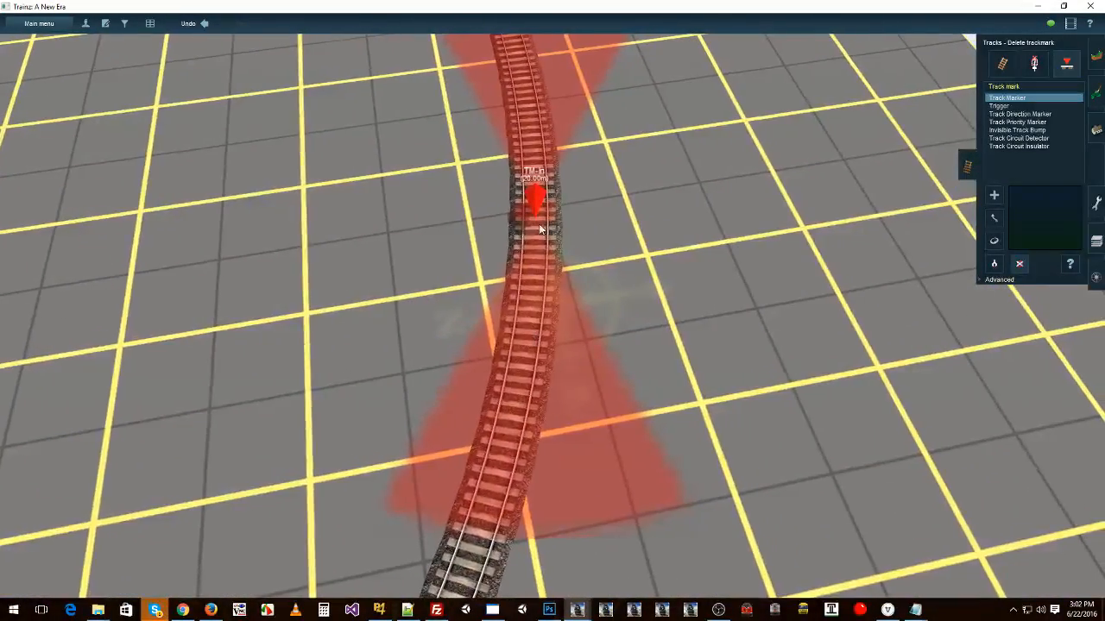
click(542, 216)
scroll(542, 216, down, 10)
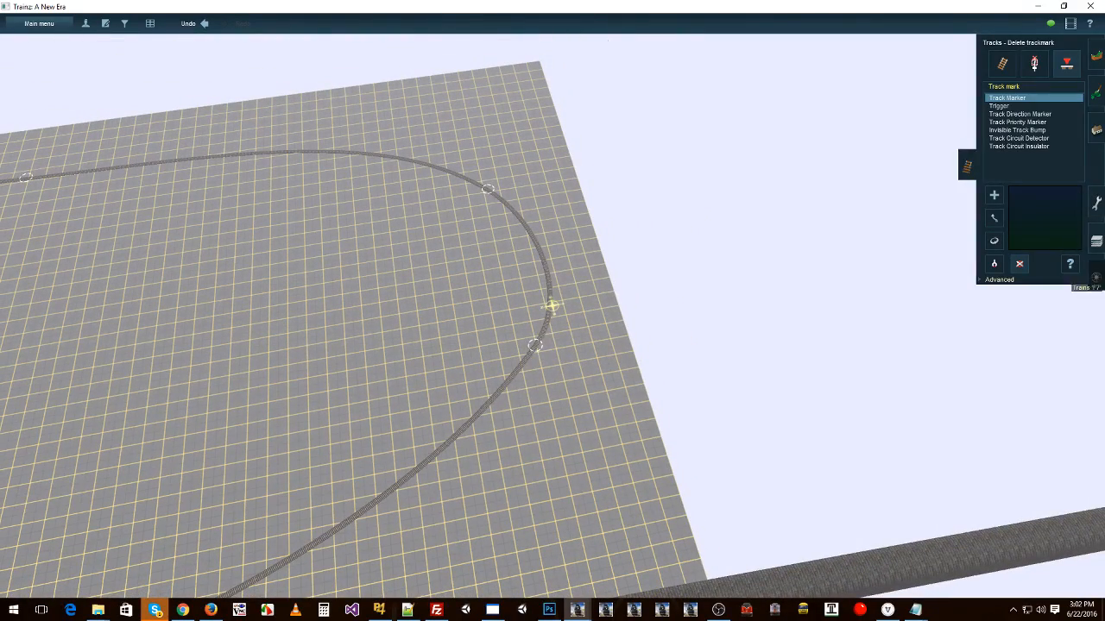
Step: Delete every track segment of the existing oval loop, leaving the neighbouring straight line in place
click(1094, 277)
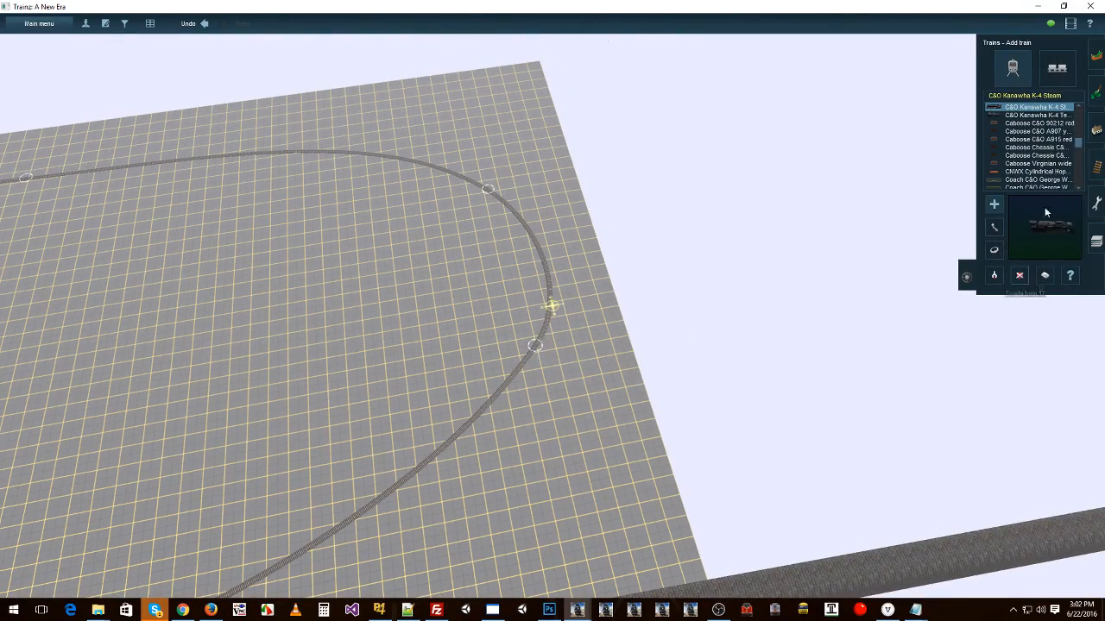
click(1096, 166)
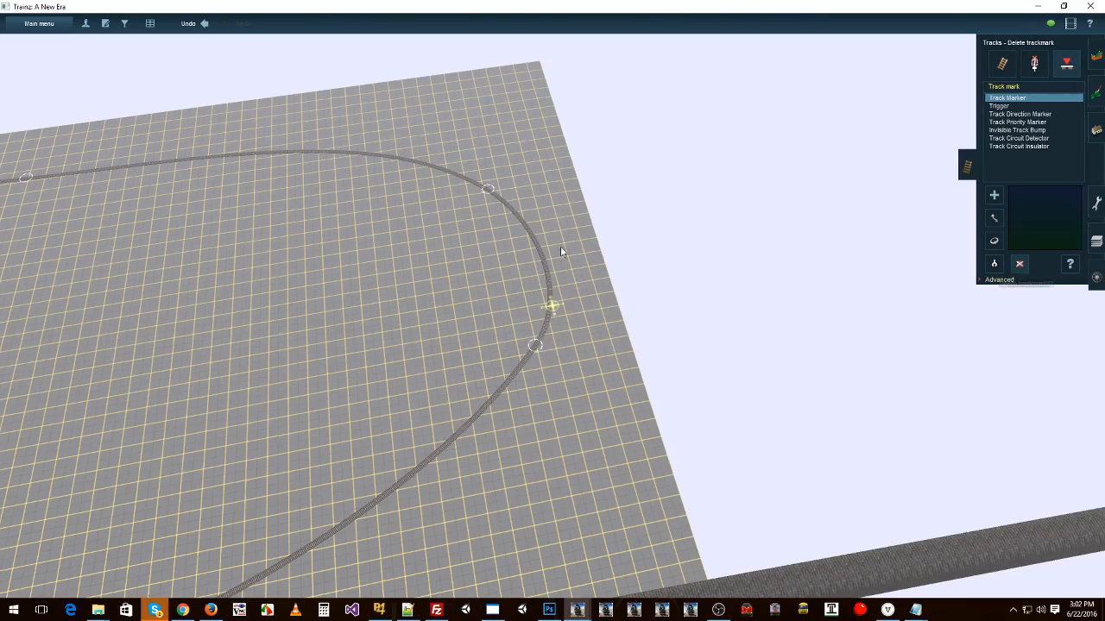
right_click(294, 268)
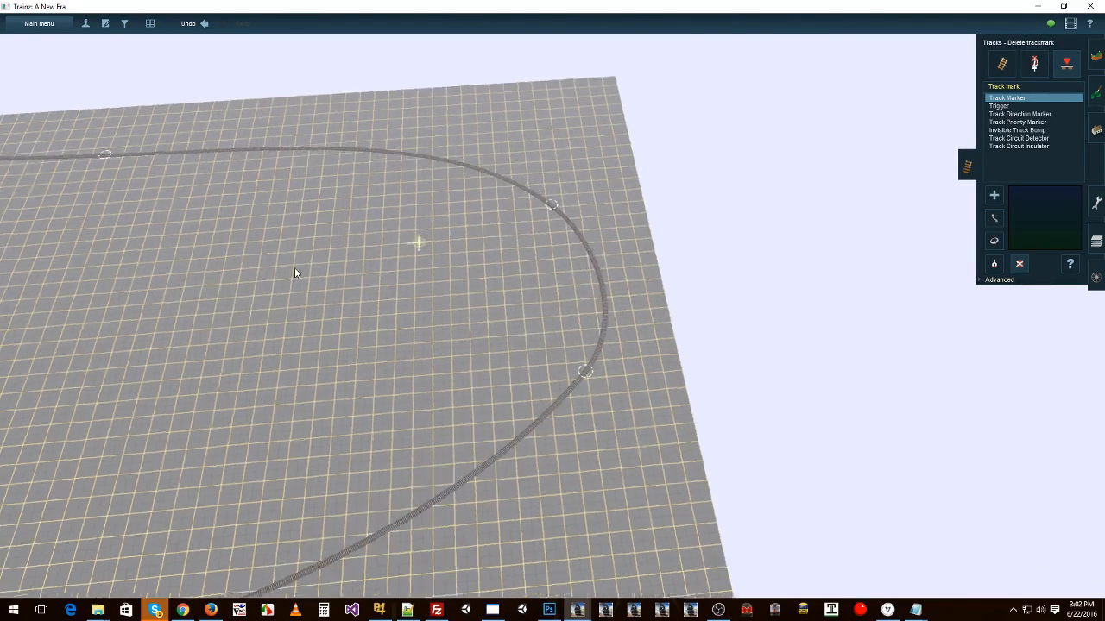
scroll(479, 312, down, 5)
click(1004, 63)
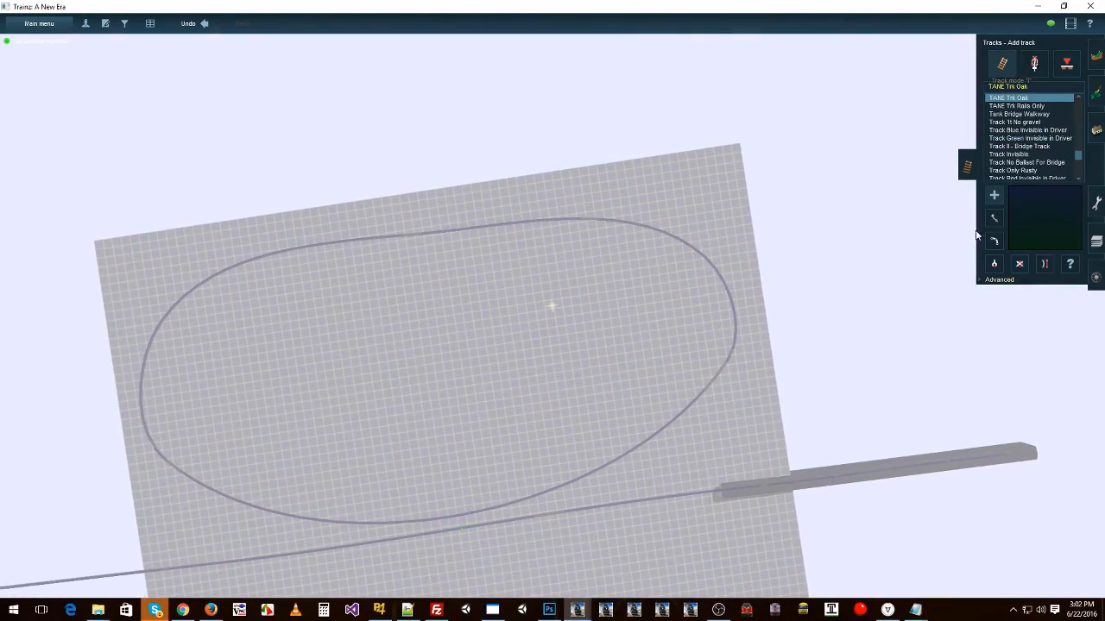
click(703, 256)
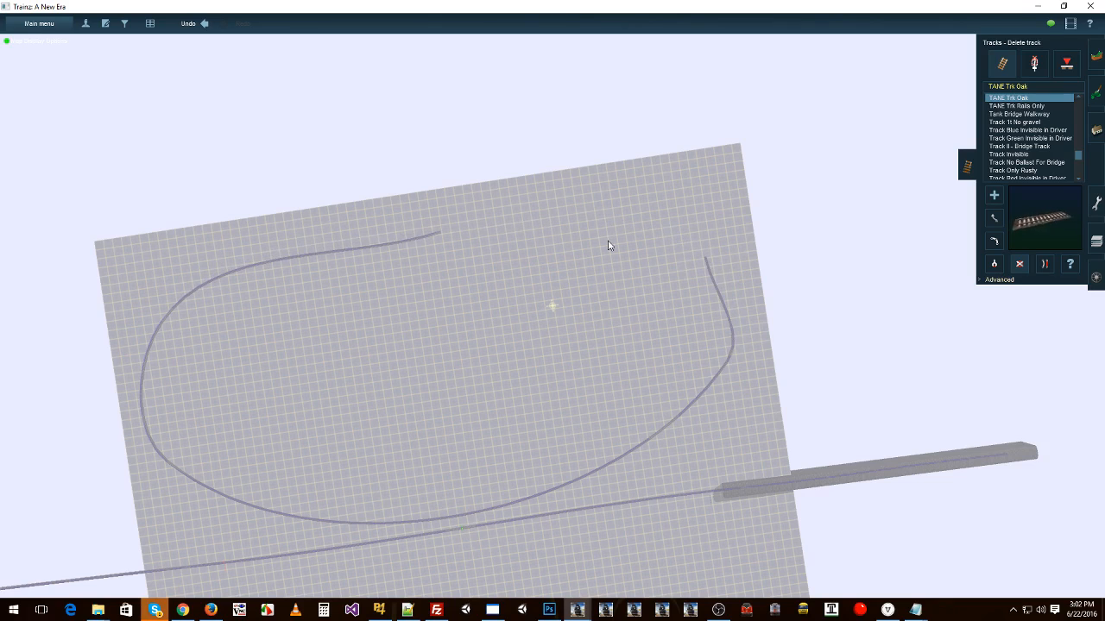
click(413, 251)
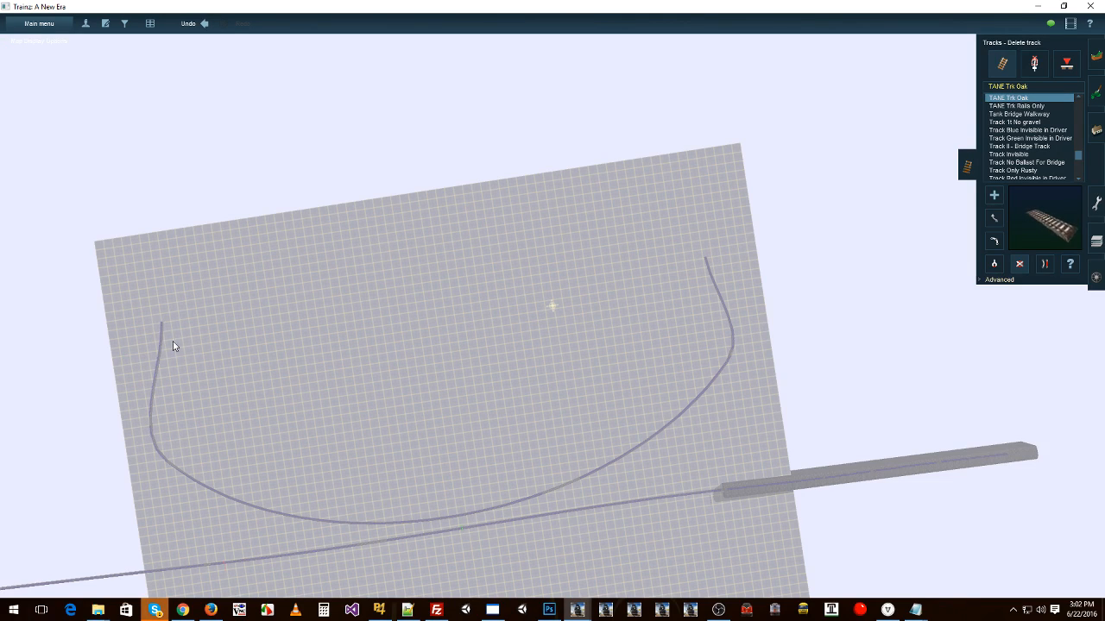
click(145, 380)
click(318, 458)
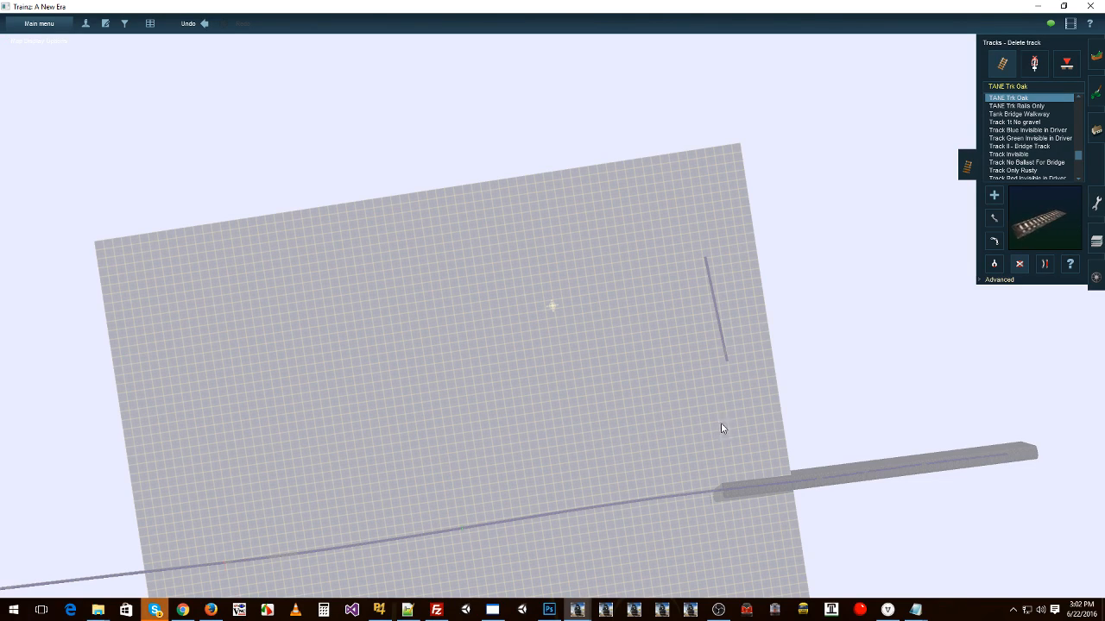
click(715, 310)
Step: Lay a new closed loop of TANE Trk Oak track on the baseboard, joining its end to the starting point
key(a)
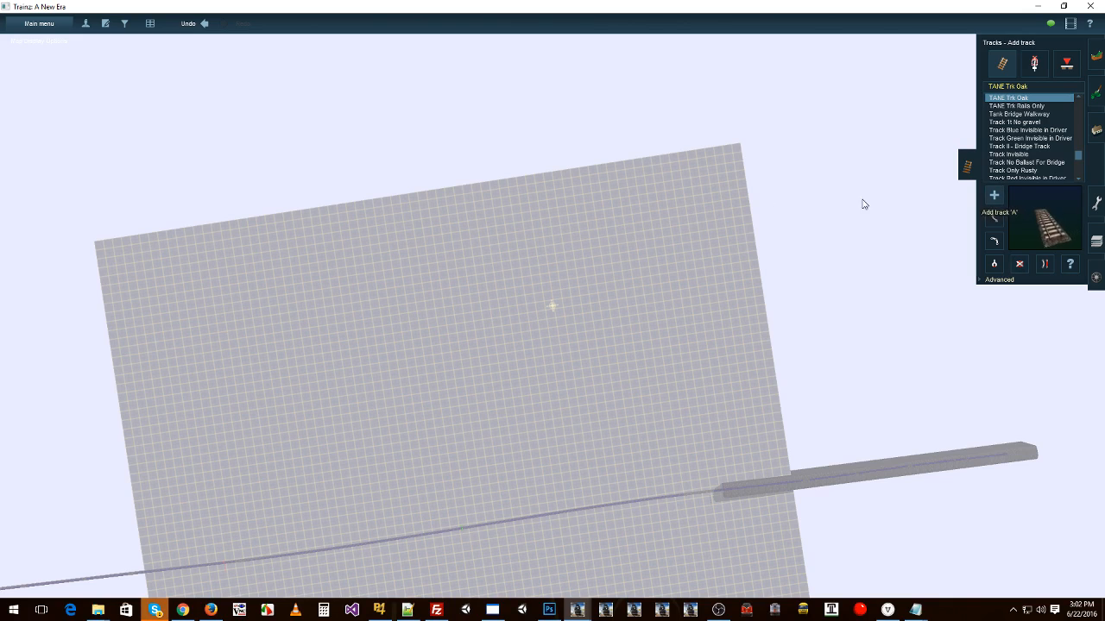
click(685, 193)
click(143, 274)
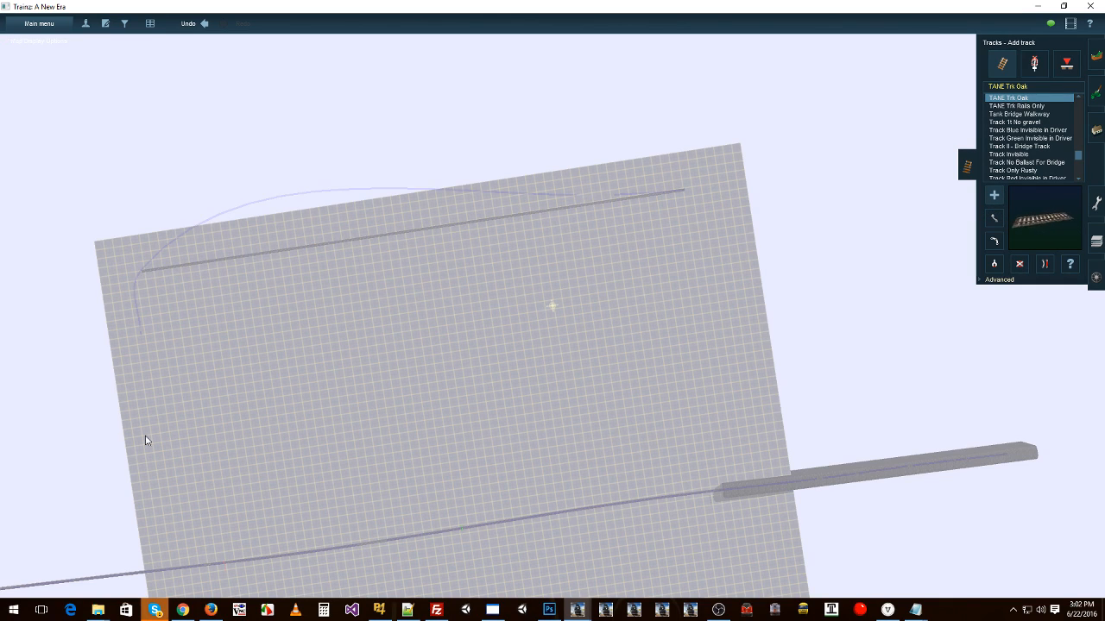
click(524, 469)
click(726, 361)
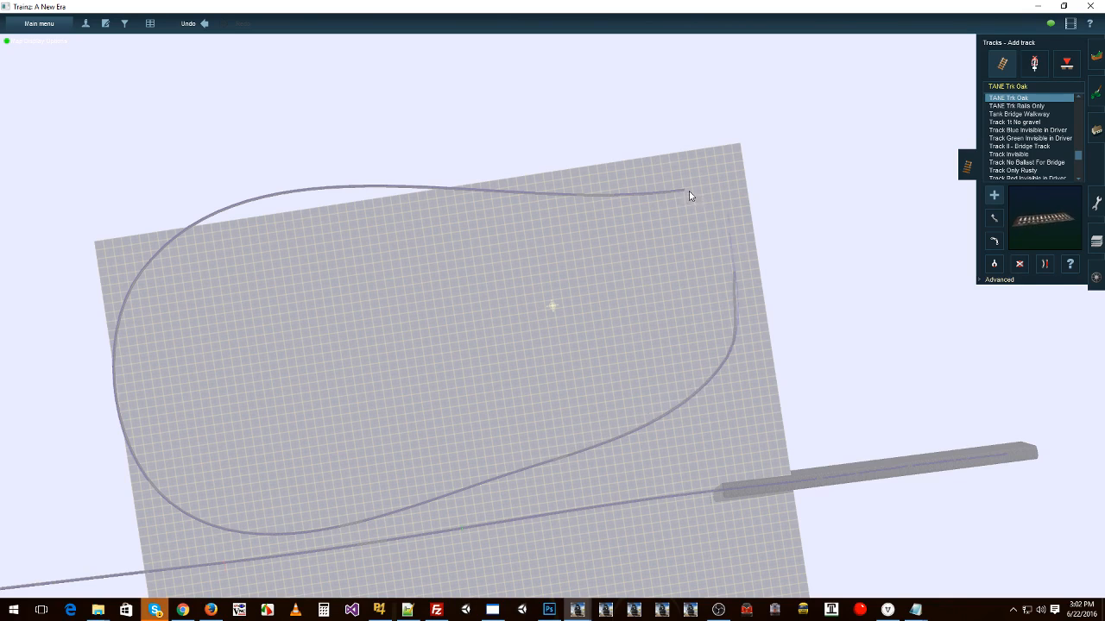
click(687, 195)
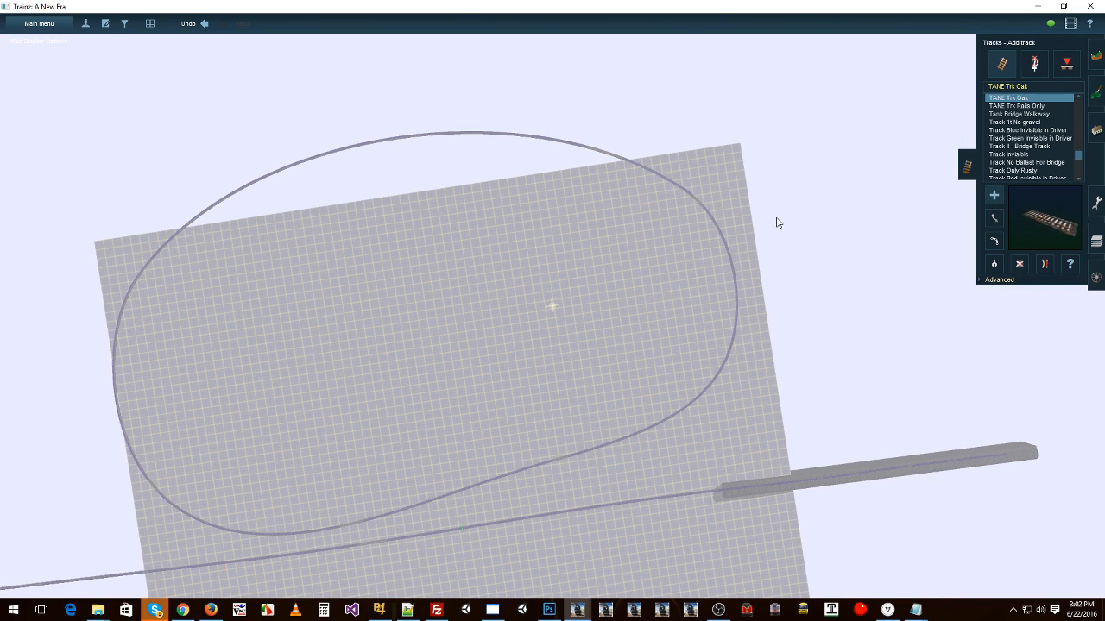
Step: Insert two extra spline points in the long curve that overhangs the far edge of the baseboard
click(1003, 281)
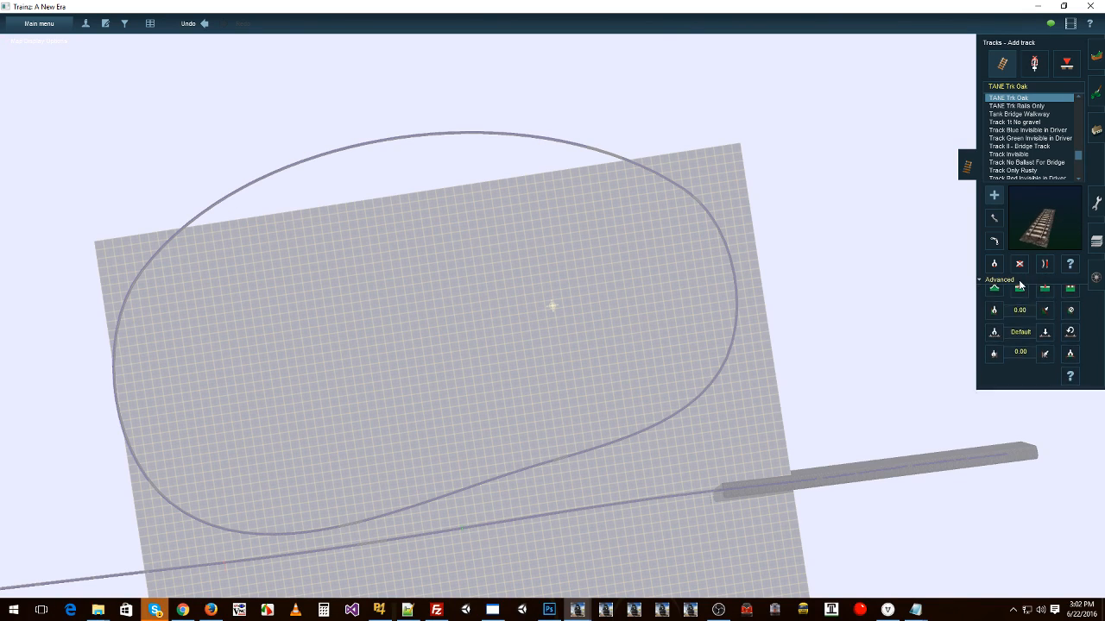
click(610, 152)
click(240, 201)
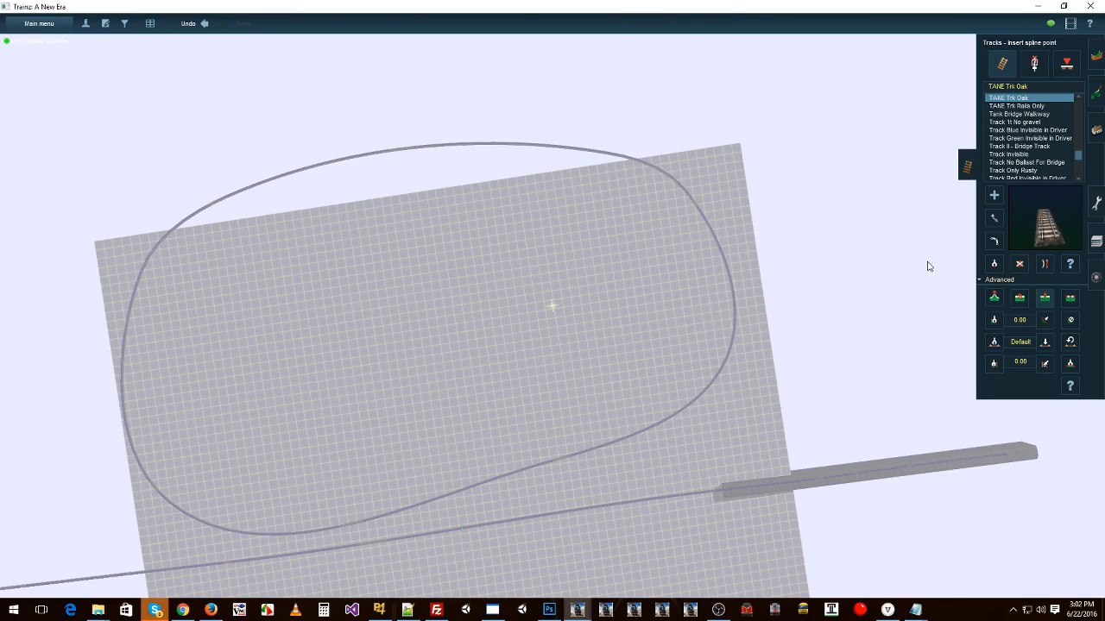
Step: Move the loop's spline points along the overhanging curve inward so the track lies within the baseboard
click(993, 218)
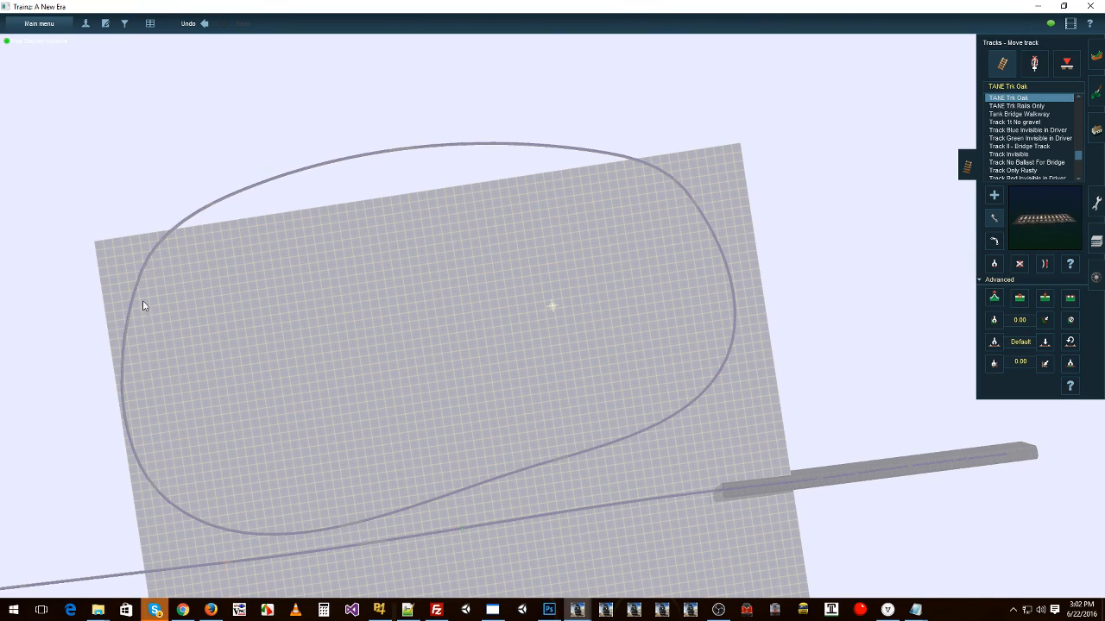
drag(143, 306, 154, 330)
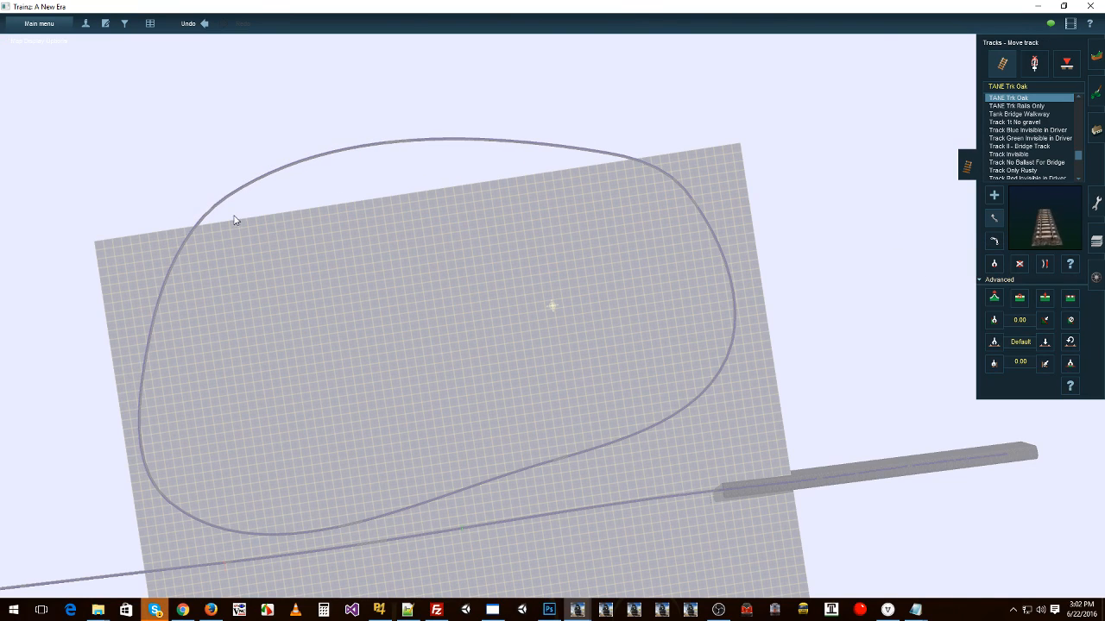
right_click(242, 275)
scroll(242, 274, up, 5)
scroll(338, 161, down, 10)
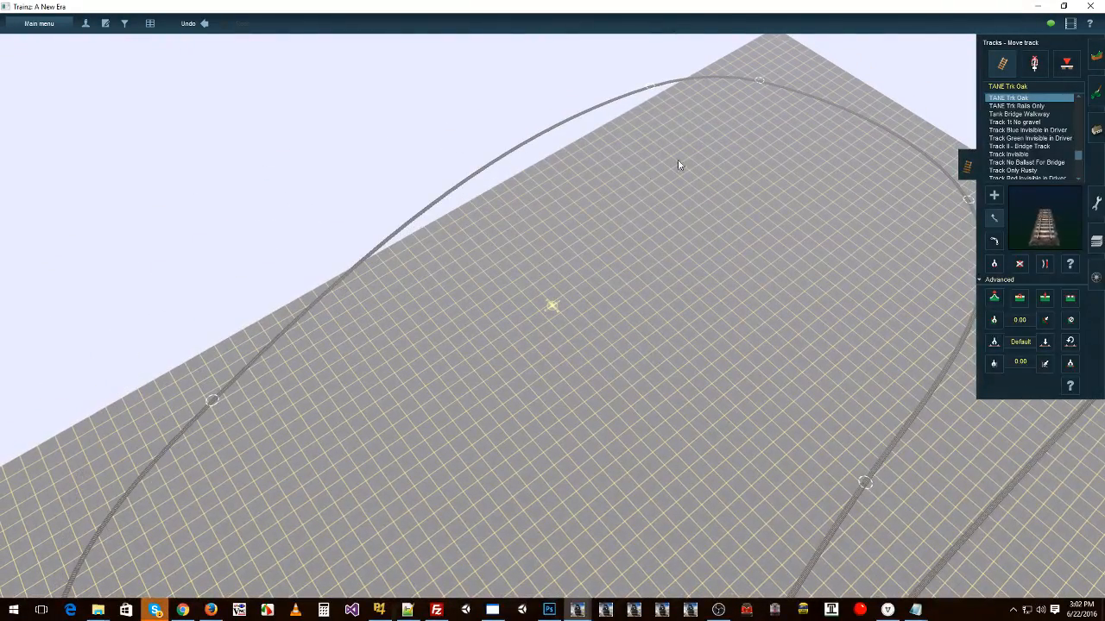
drag(648, 92, 657, 171)
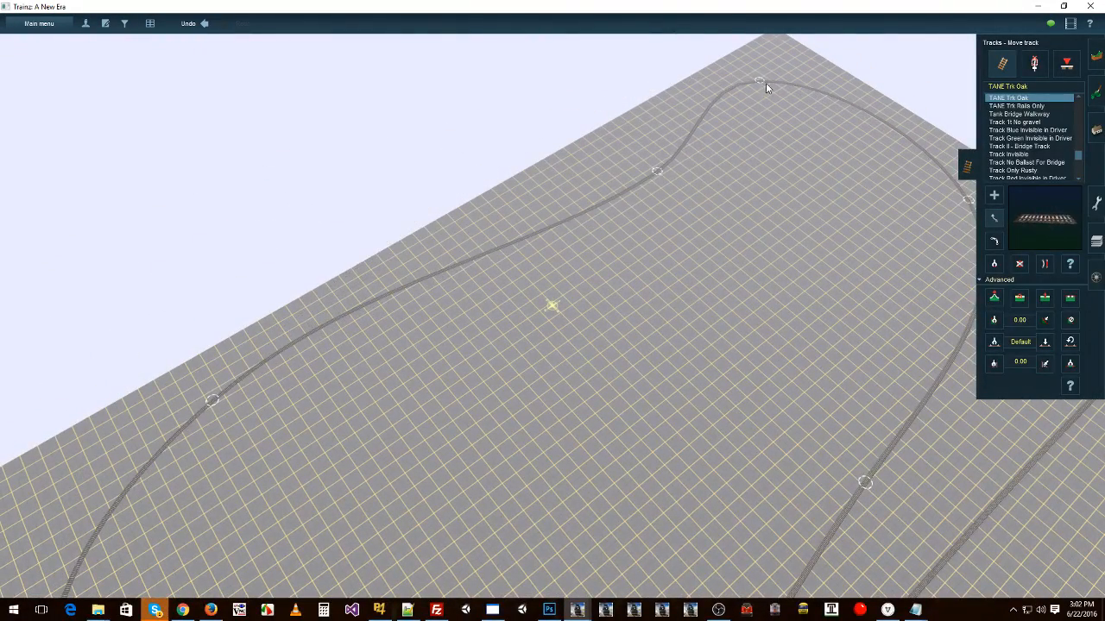
drag(758, 81, 812, 140)
Step: Place a Track Marker on the curve at one end of the new loop and name it TM-In
click(1067, 63)
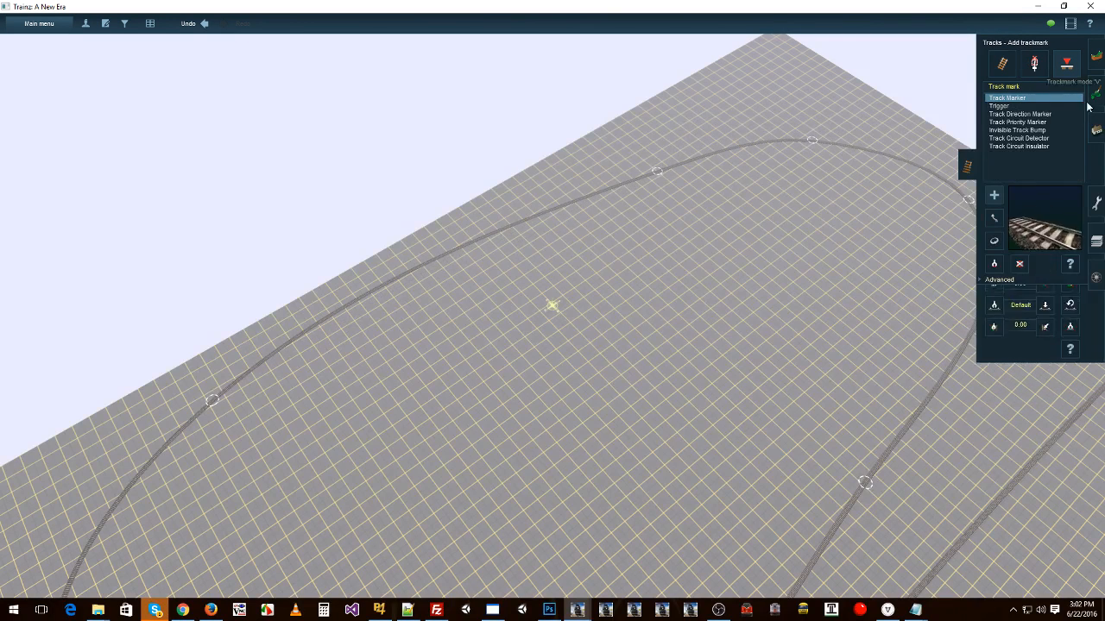
click(882, 153)
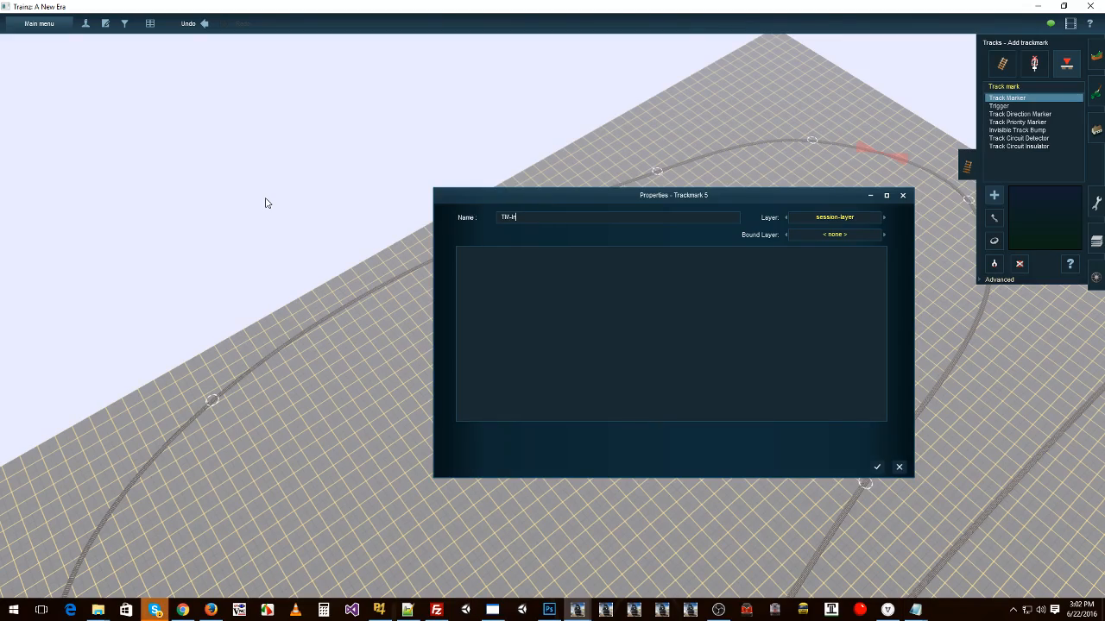
click(879, 468)
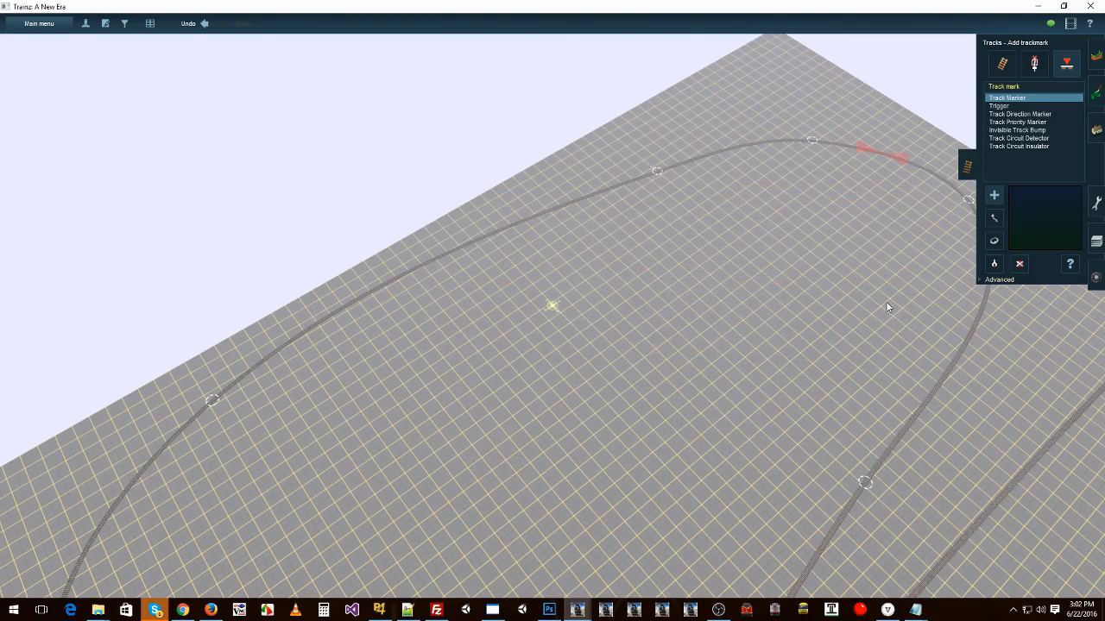
Step: Place a second Track Marker on the curve at the opposite end of the loop and name it TM-Out
right_drag(887, 197, 511, 203)
scroll(682, 172, up, 5)
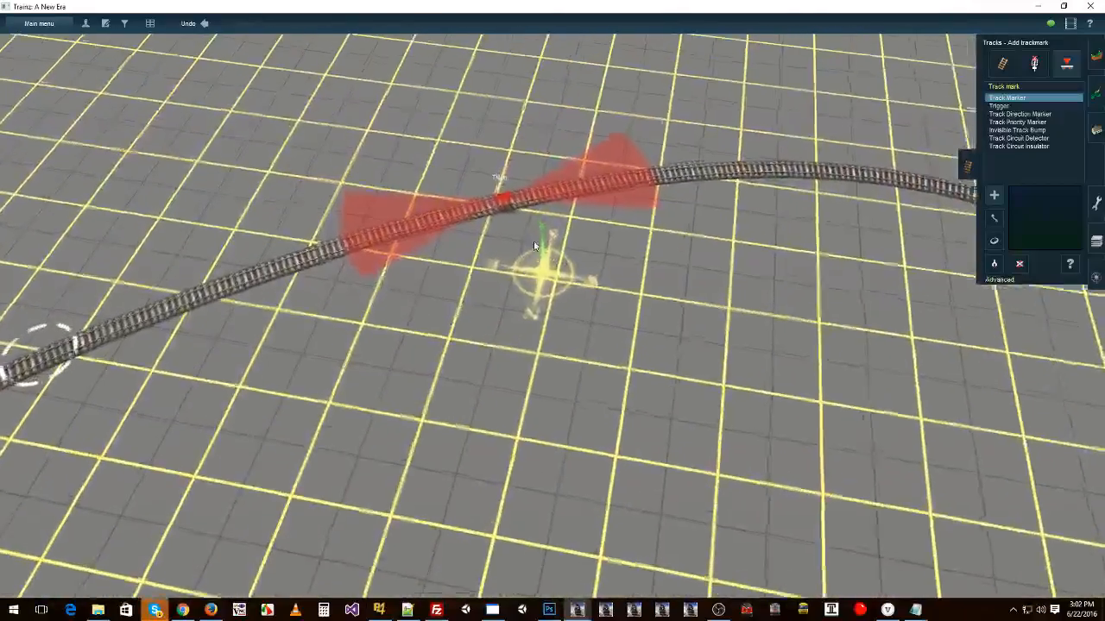
scroll(507, 207, down, 5)
right_drag(471, 468, 327, 265)
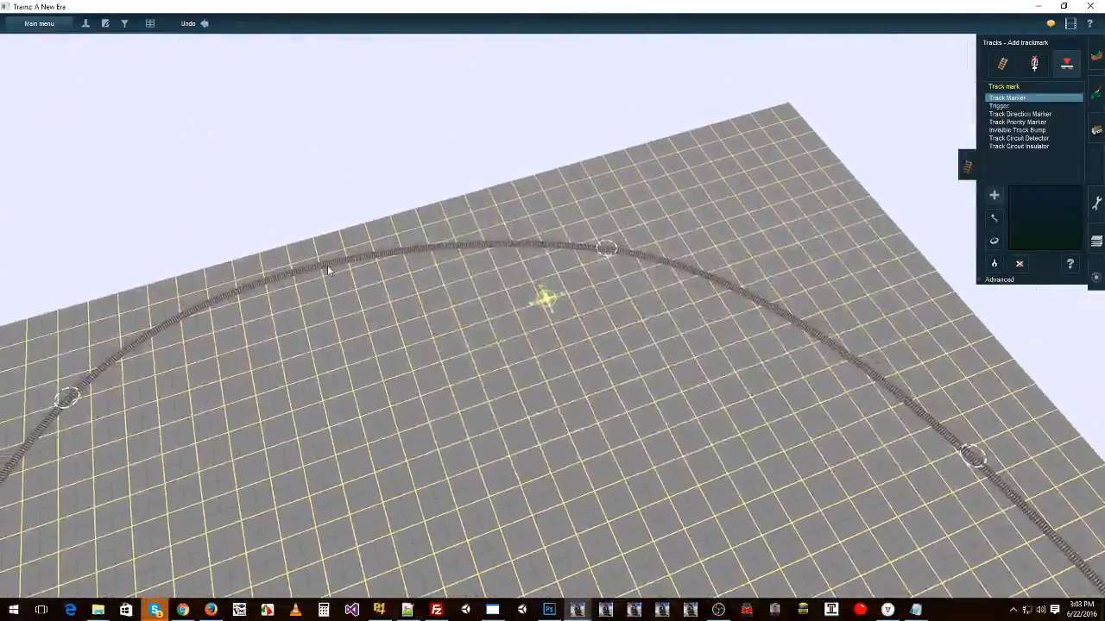
click(327, 265)
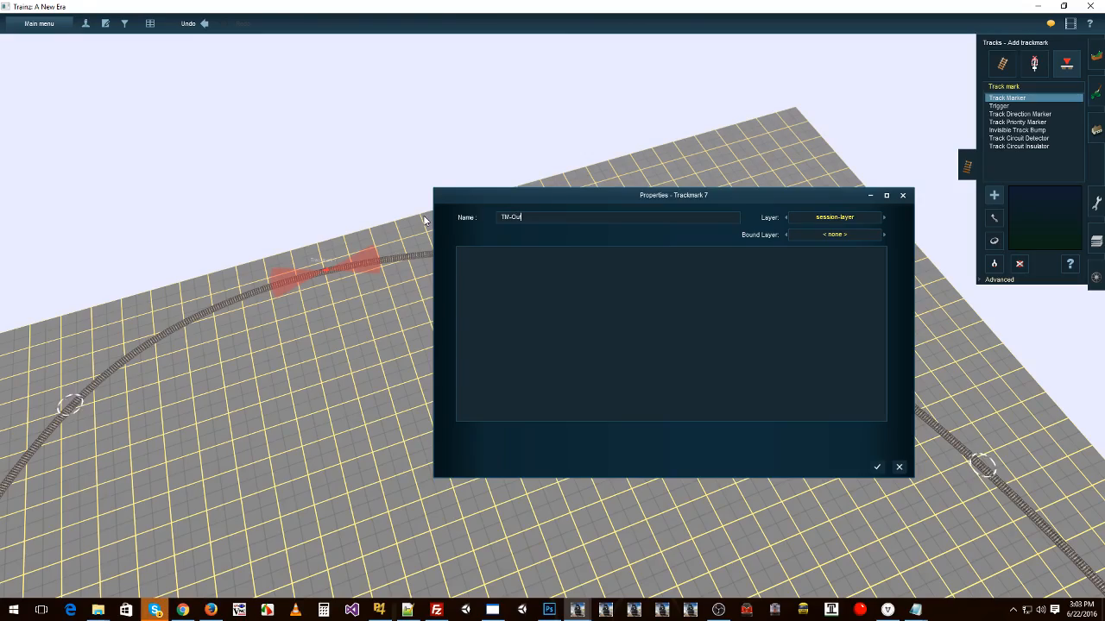
click(878, 467)
Step: Move the TM-In trackmark slightly along the curve between its neighbouring spline points
scroll(826, 485, down, 8)
right_click(686, 505)
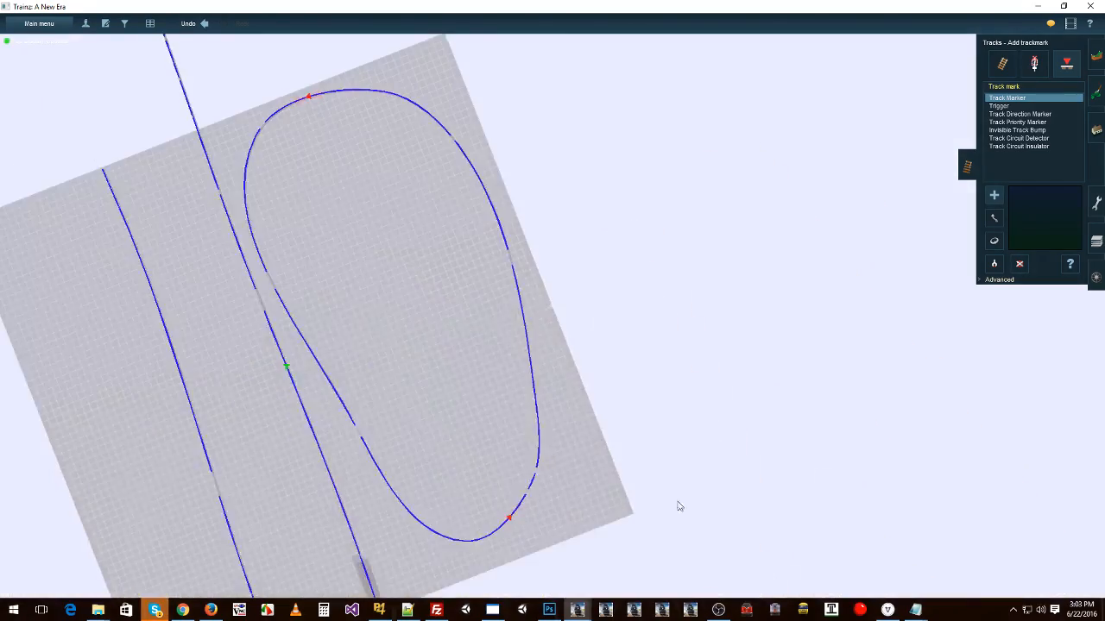
right_drag(545, 464, 541, 478)
scroll(541, 478, up, 4)
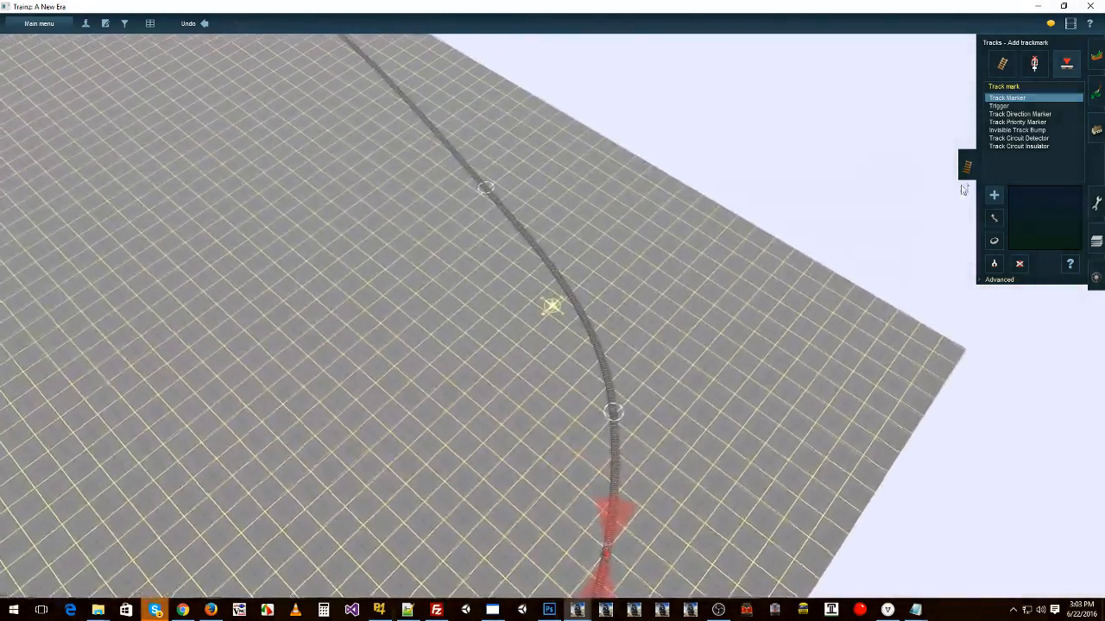
click(993, 218)
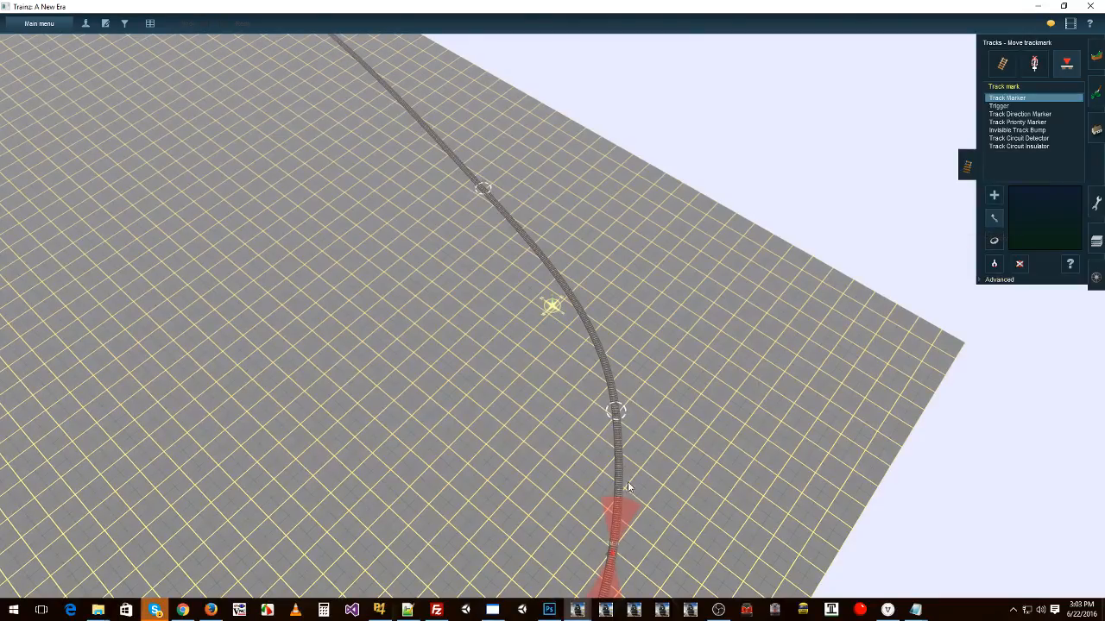
right_click(604, 557)
key(Left)
scroll(585, 294, up, 5)
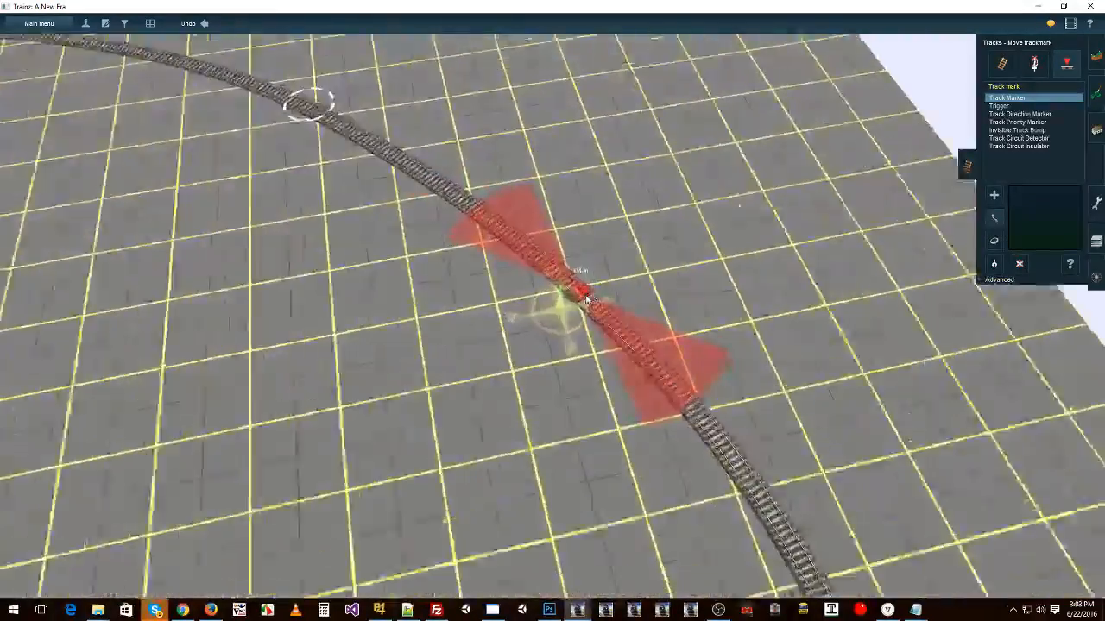
drag(584, 291, 580, 287)
scroll(517, 315, down, 4)
right_click(319, 335)
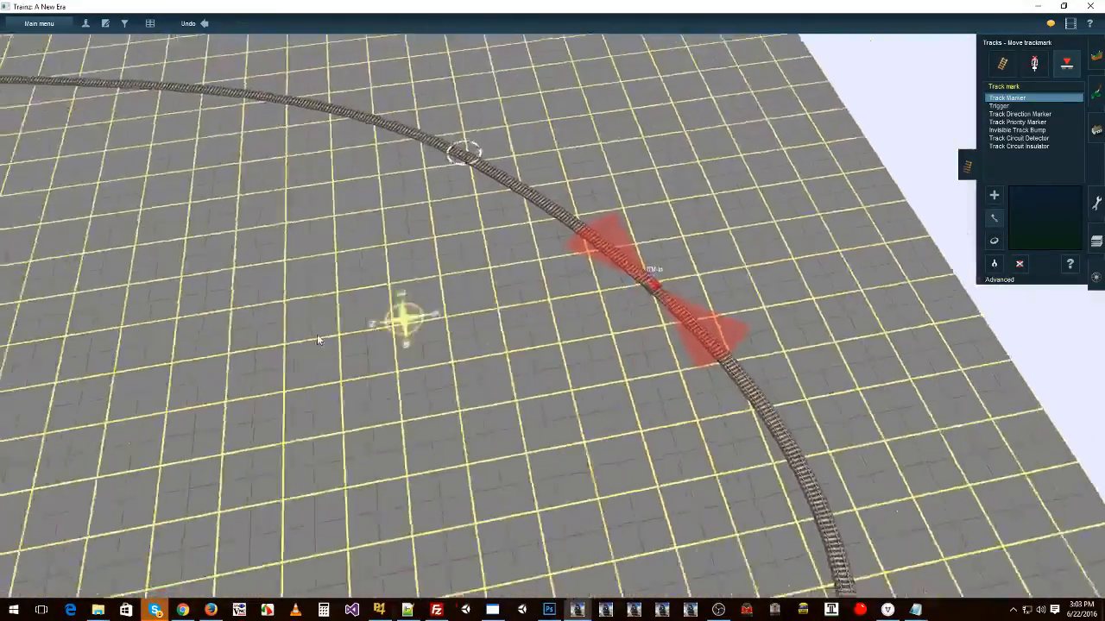
scroll(556, 305, down, 8)
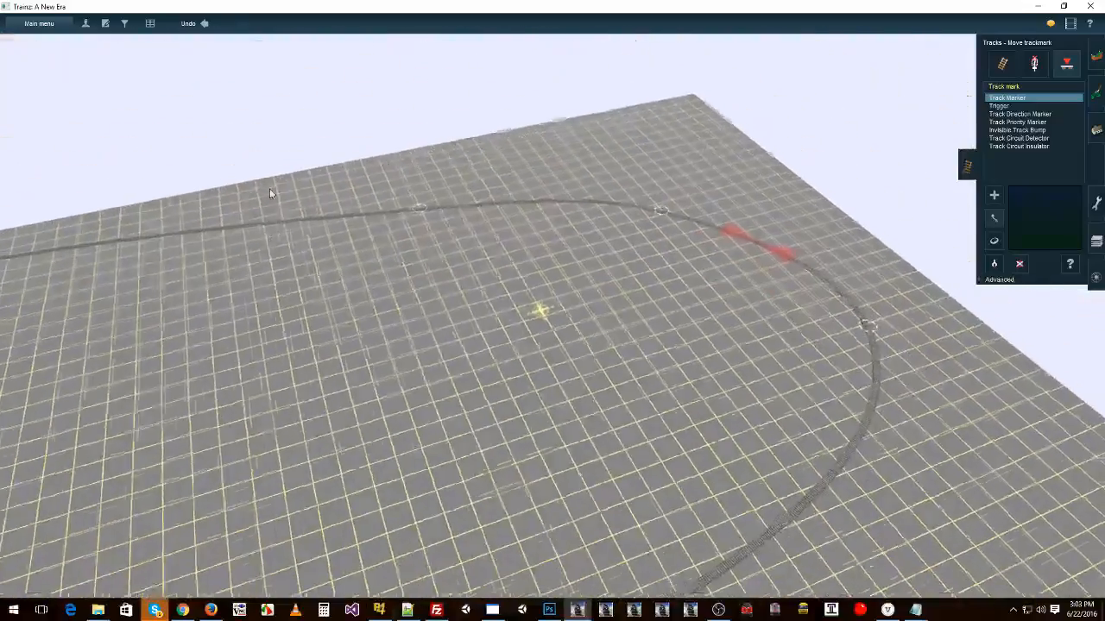
right_click(520, 336)
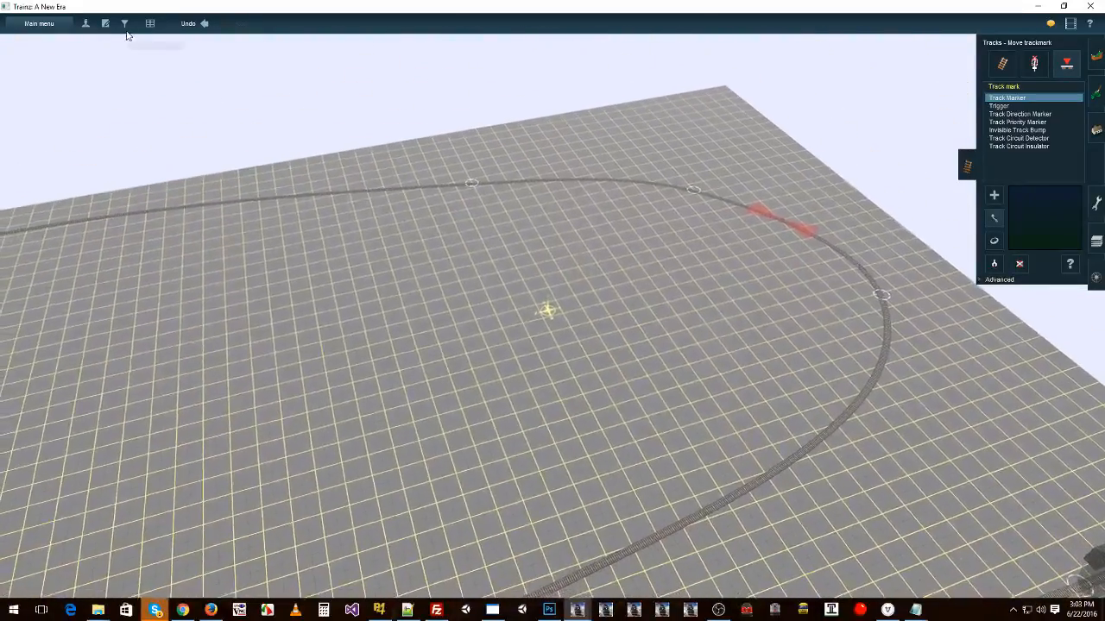
Step: Add a new un-portal at TM-In to the session's Un-Portal 2 rule and open its portal properties
click(105, 24)
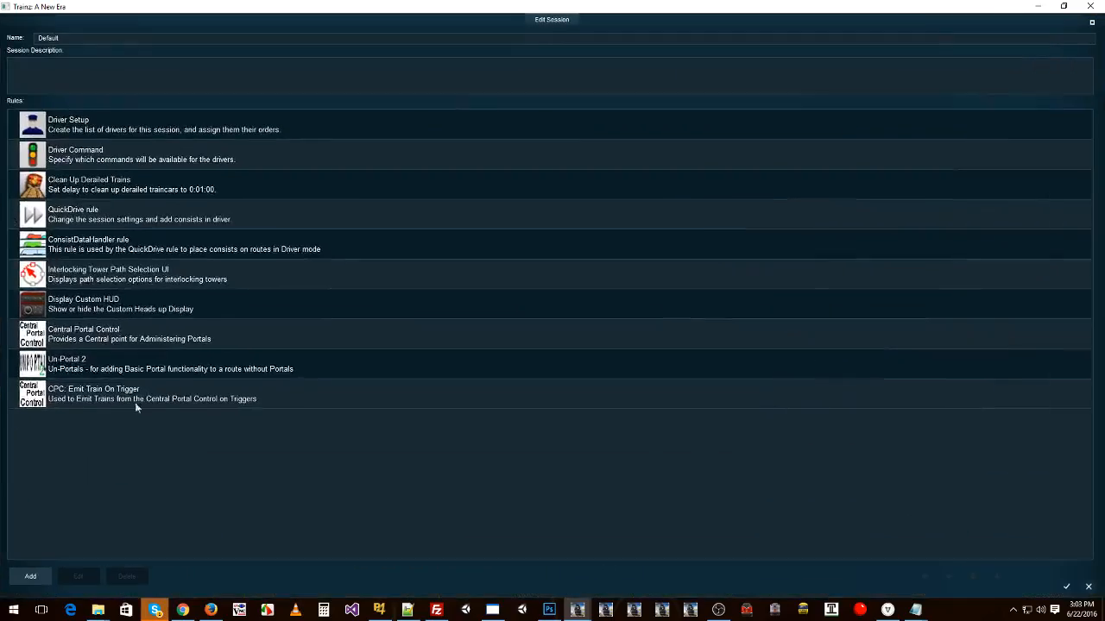
click(83, 372)
click(77, 576)
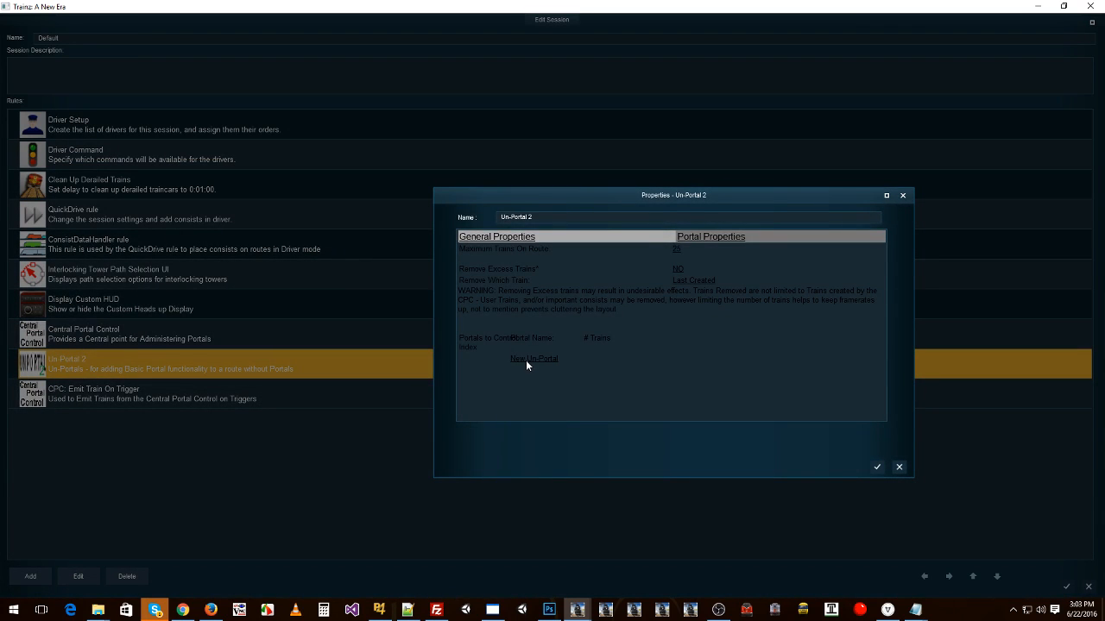
click(527, 360)
click(683, 388)
click(513, 358)
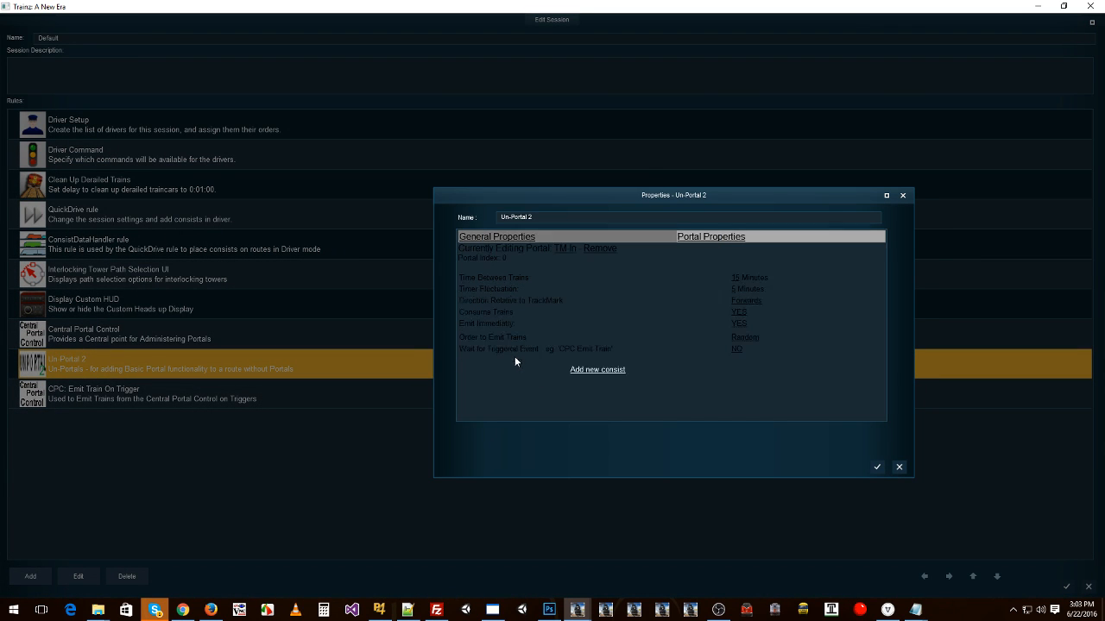
Step: Set the TM-In portal's time between trains to 1 minute, timer fluctuation to 0 minutes, and Consume Trains to NO
click(734, 278)
text(1)
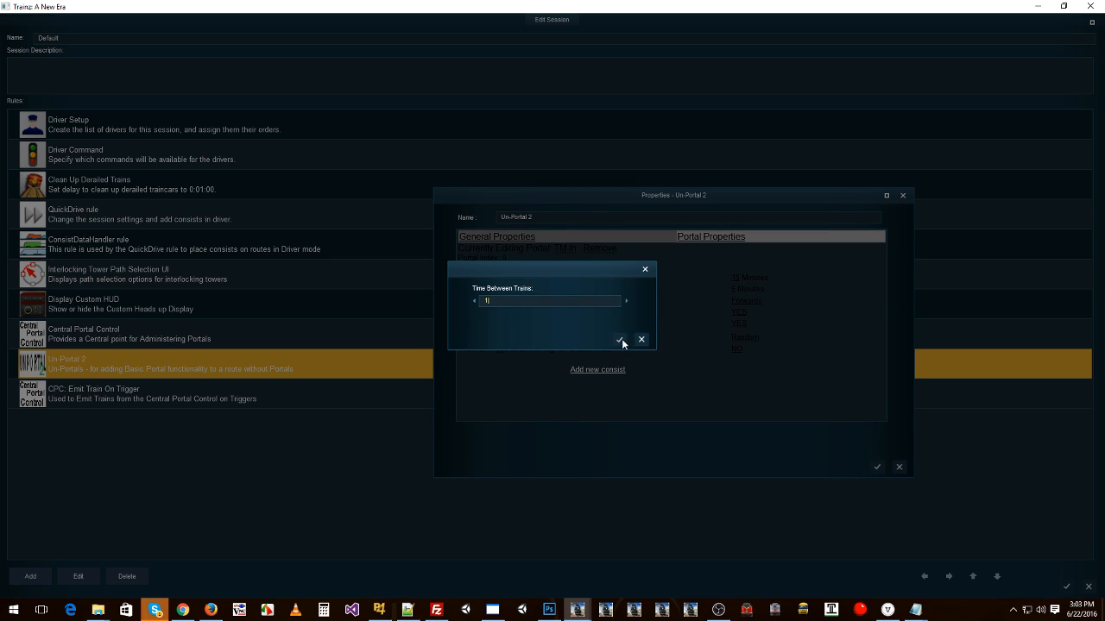
click(620, 339)
click(734, 289)
text(0)
click(620, 339)
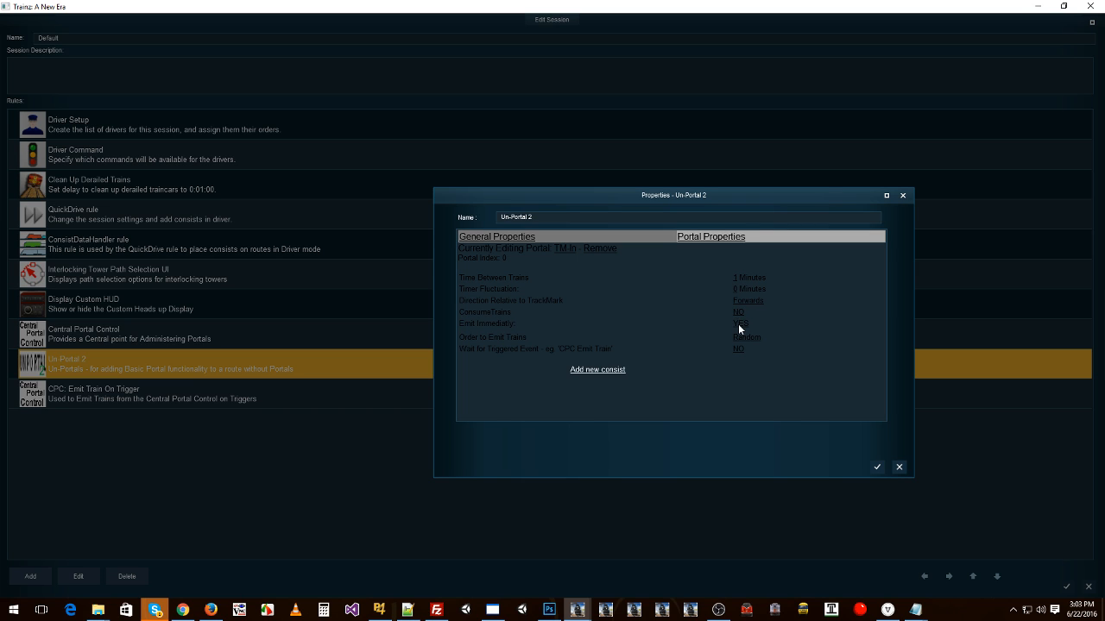
click(595, 369)
click(610, 386)
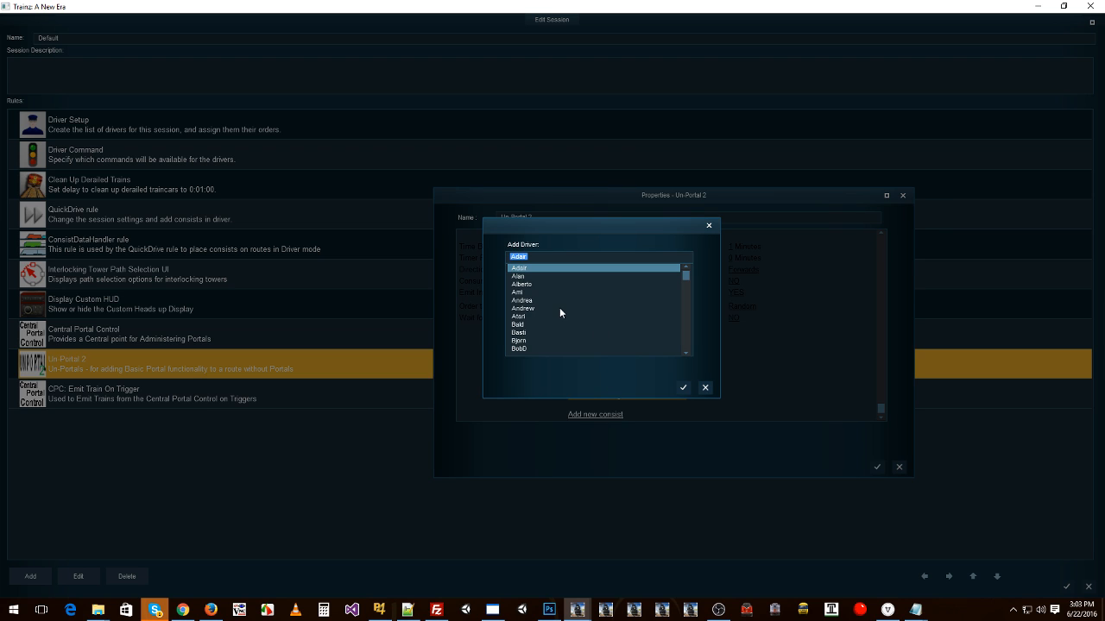
click(550, 276)
click(682, 387)
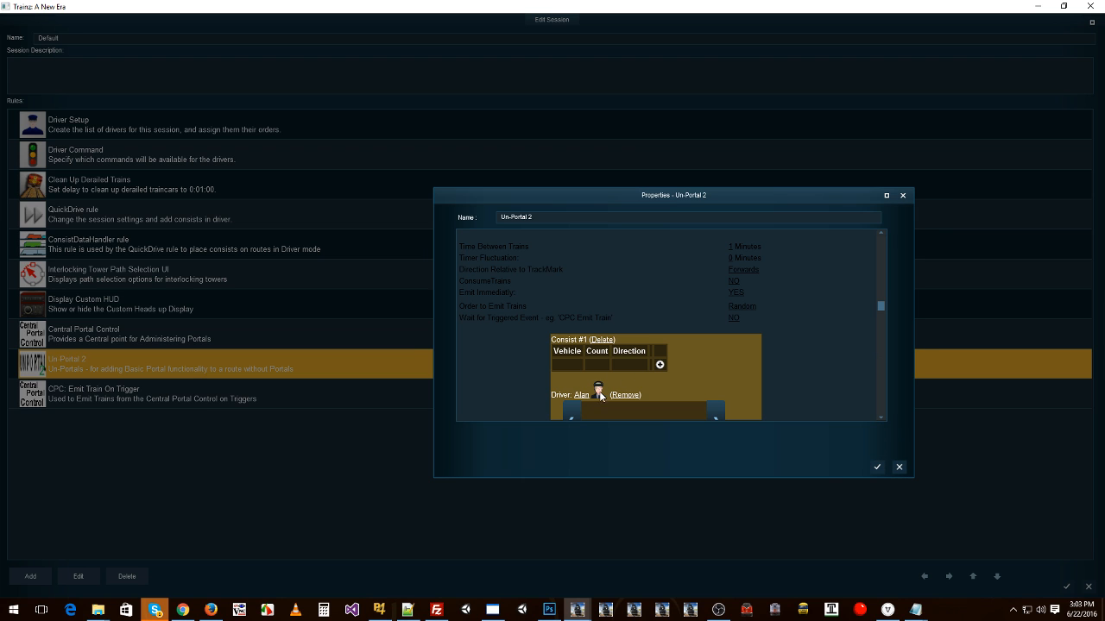
click(660, 366)
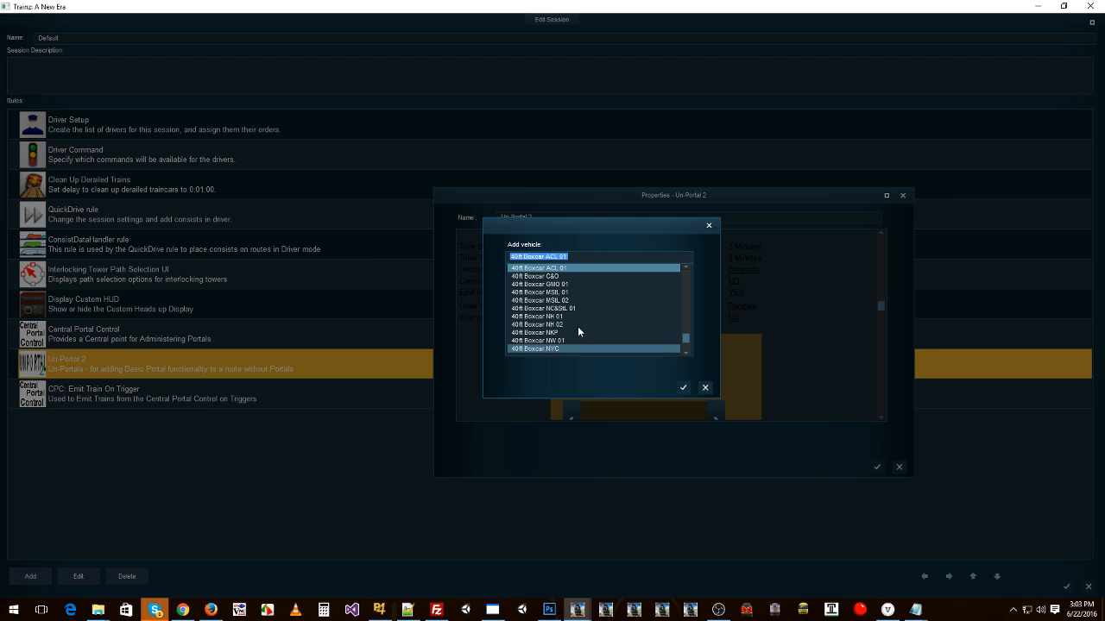
click(703, 387)
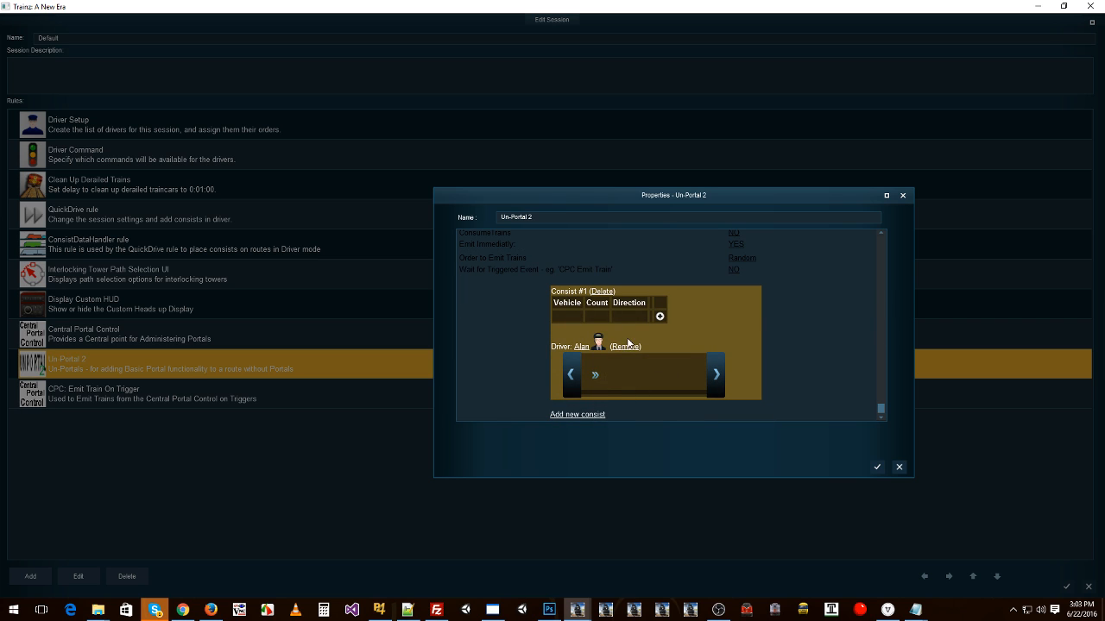
click(605, 291)
Step: Add a new consist to the TM-In portal and fill it with the saved consist ECML - BR Class 55 Passenger
click(605, 370)
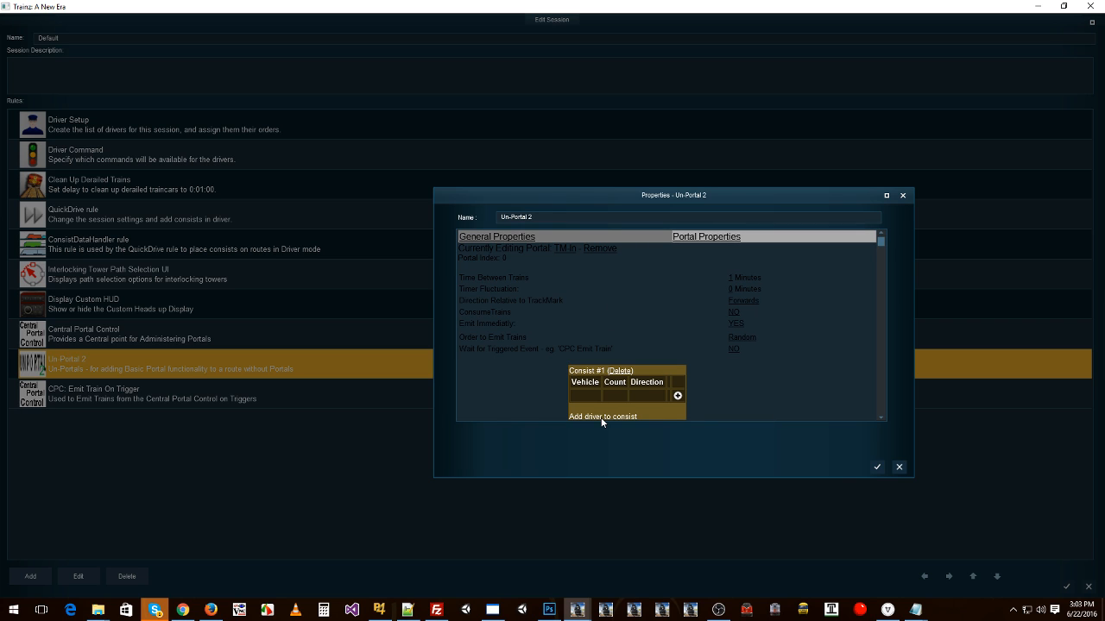
click(606, 398)
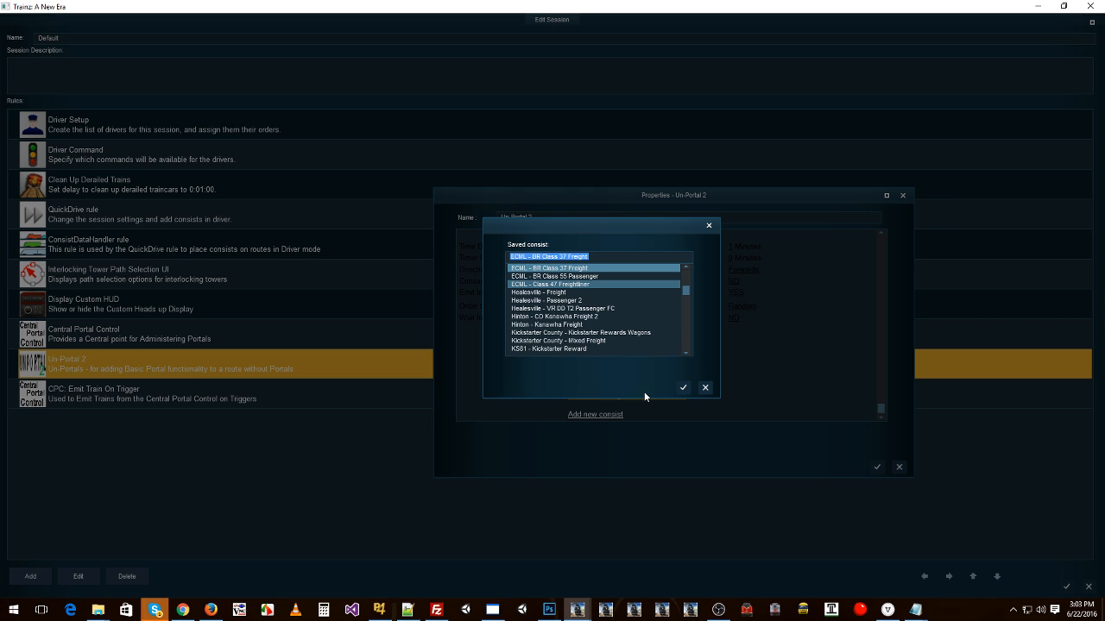
click(596, 276)
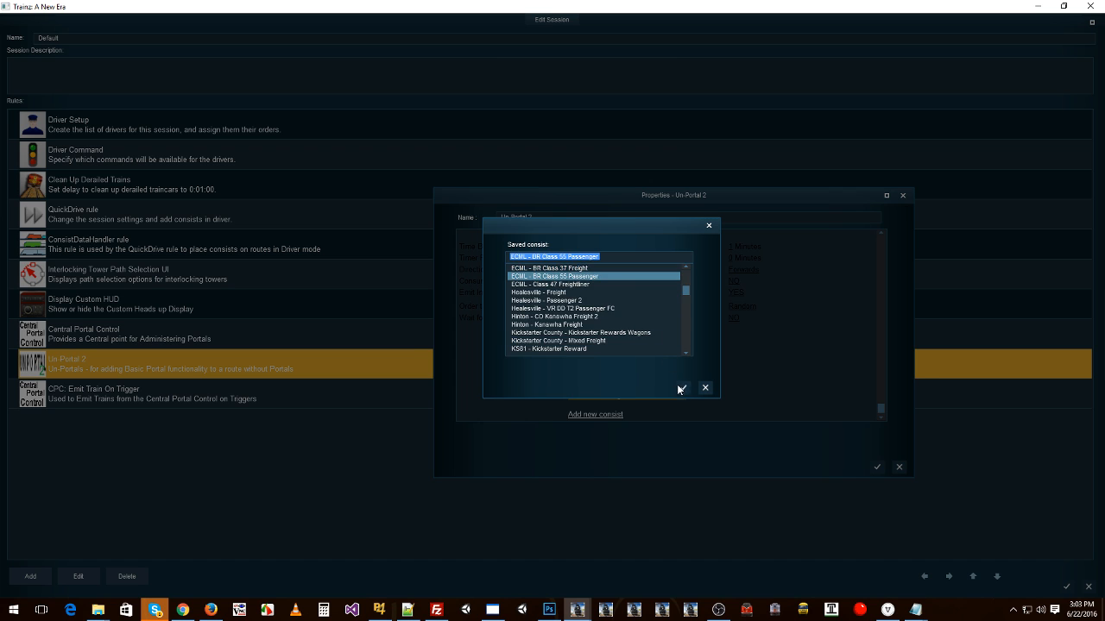
click(681, 386)
scroll(669, 373, down, 5)
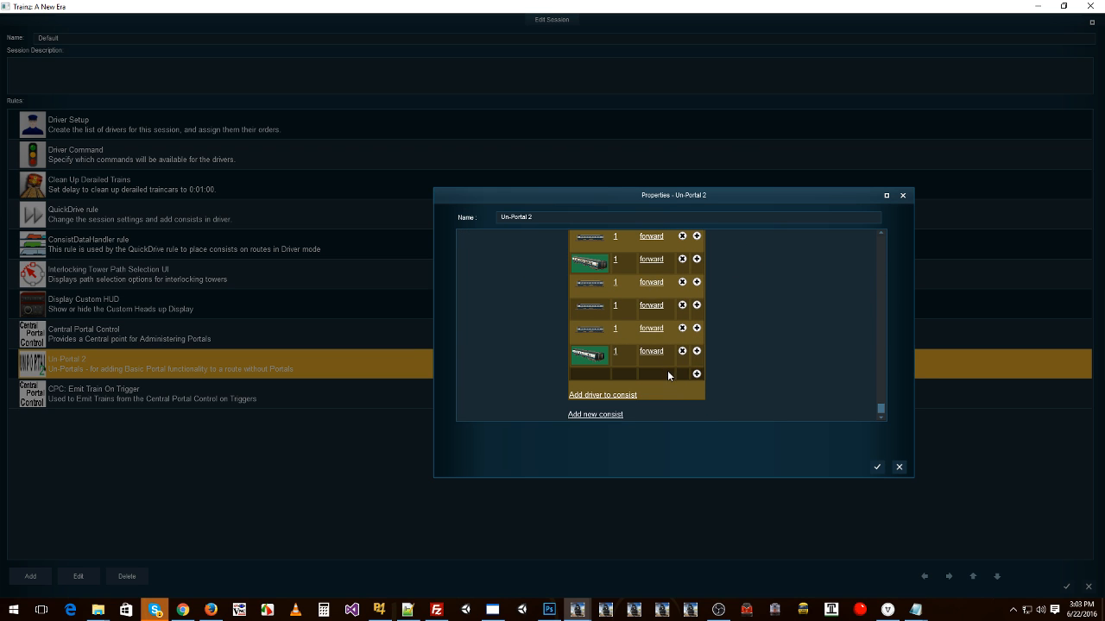
Step: Add a driver to the TM-In consist and give it a Drive Via Trackmark order to TM-Out
click(621, 394)
click(547, 292)
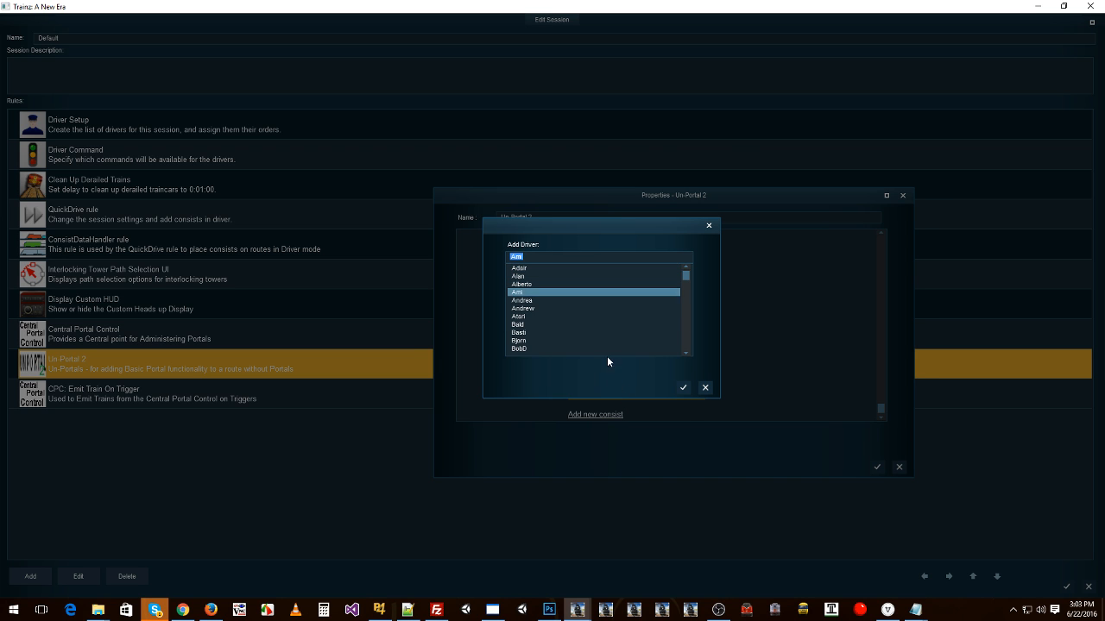
click(683, 388)
scroll(596, 402, down, 2)
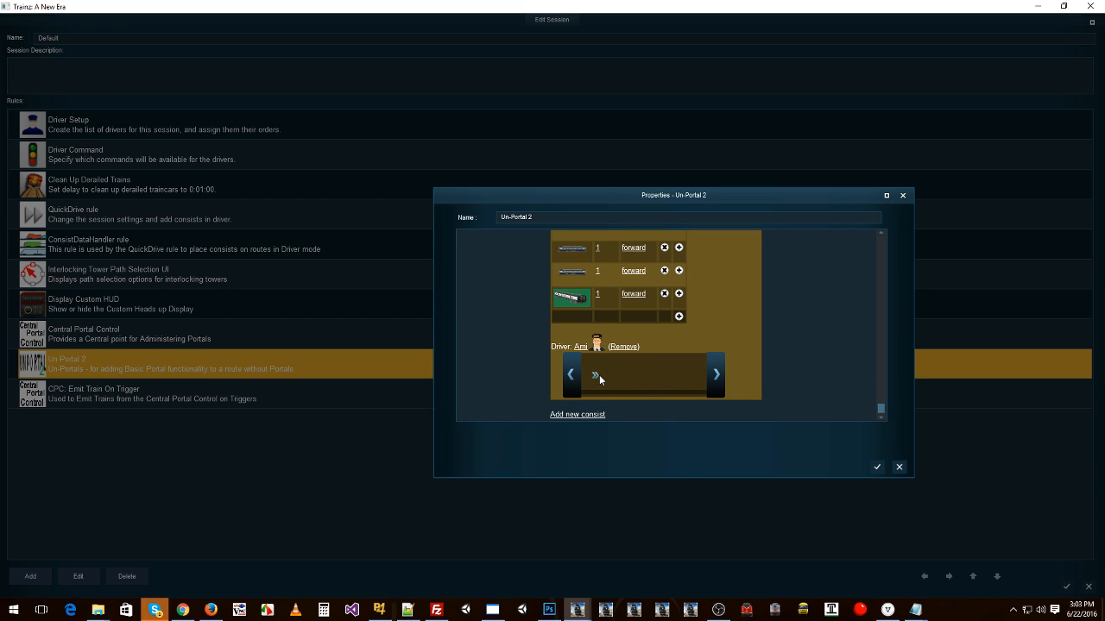
click(599, 375)
mouse_move(648, 406)
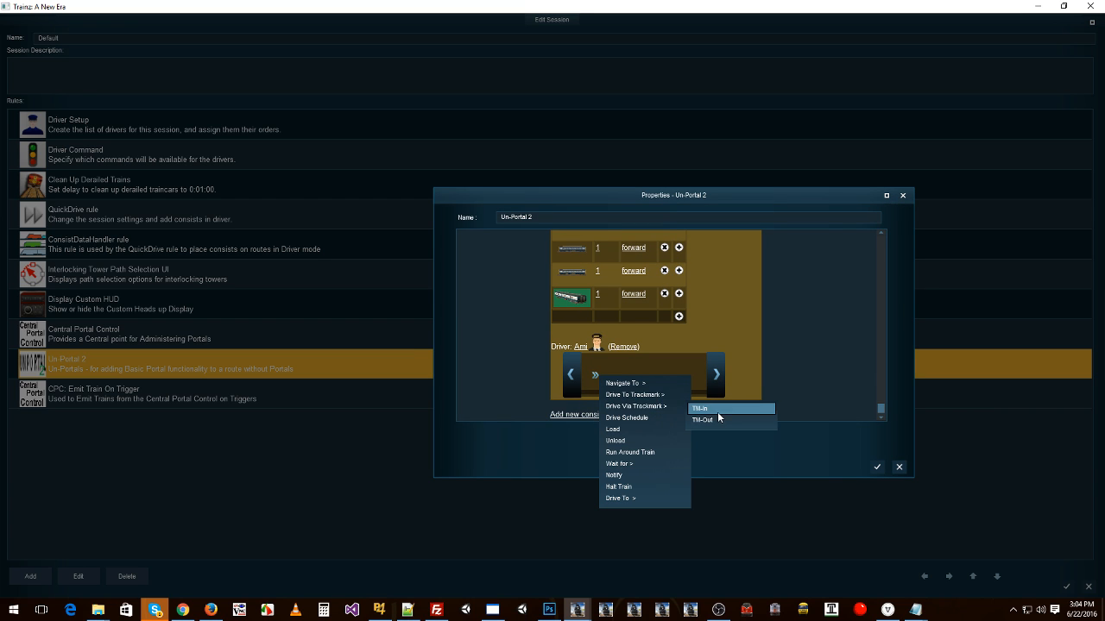
click(715, 420)
Step: Add a second un-portal at TM-Out, check its Consume Trains setting, and accept the rule and session edits
scroll(722, 371, up, 5)
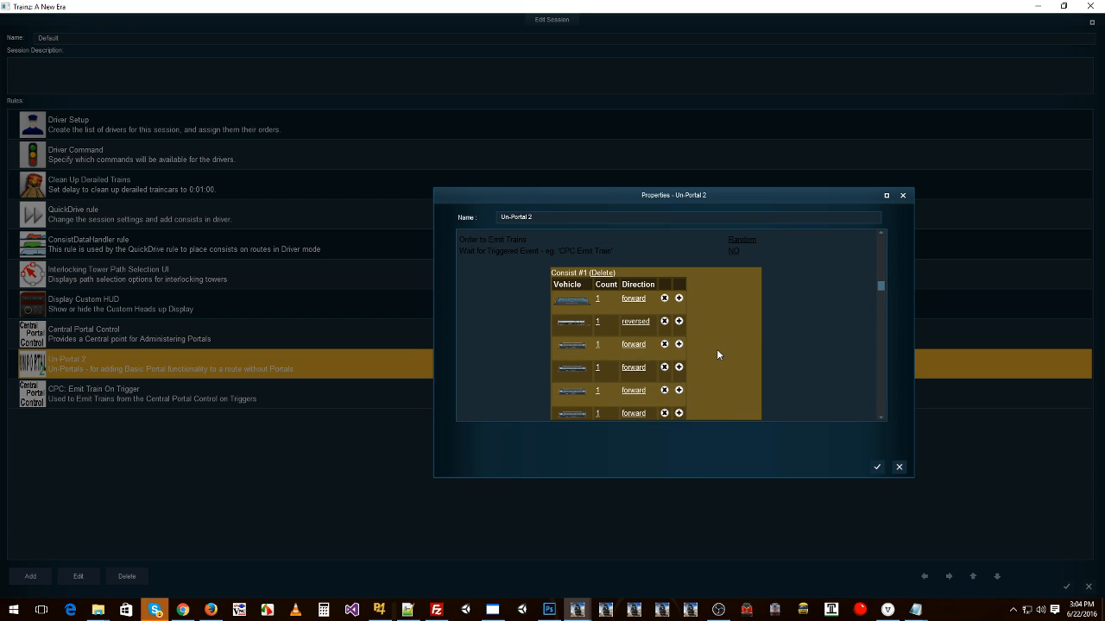
scroll(723, 348, up, 1)
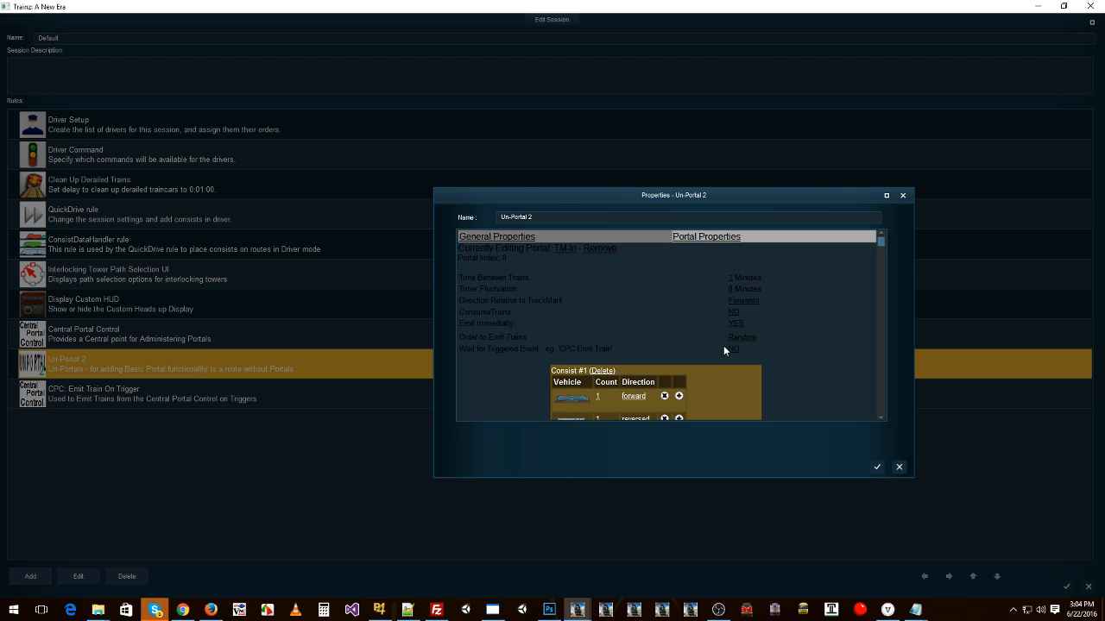
click(516, 237)
click(530, 370)
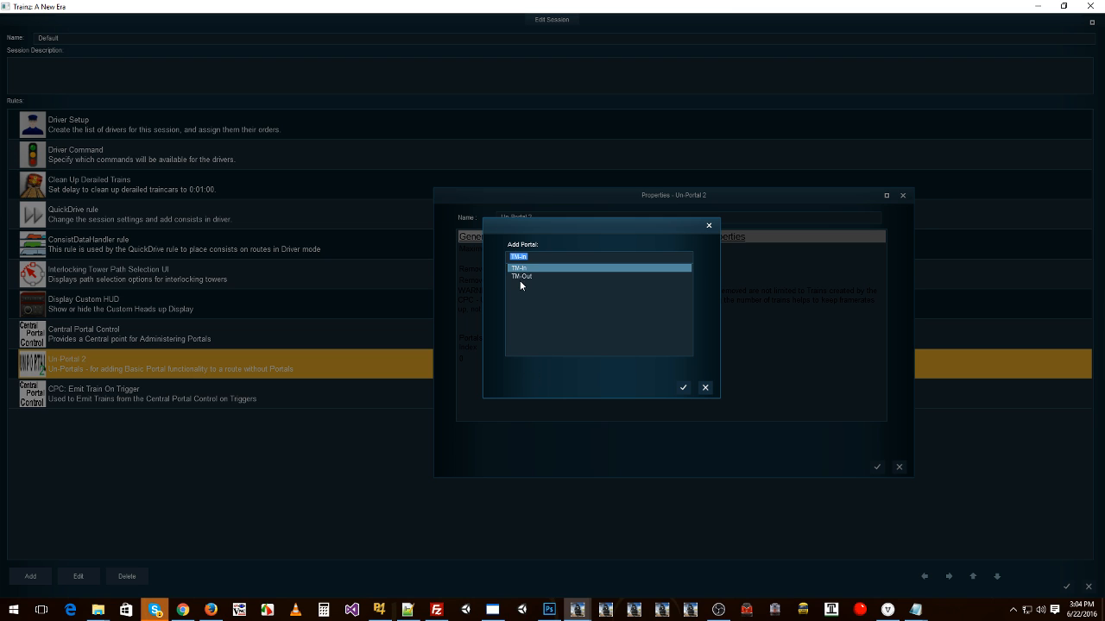
click(544, 276)
click(683, 388)
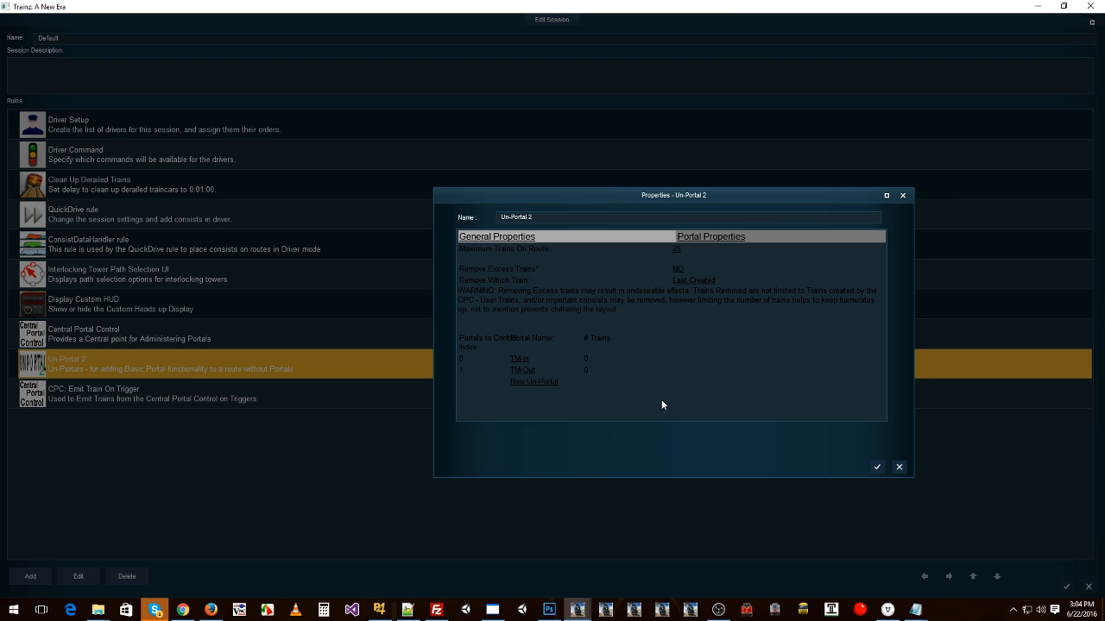
click(522, 369)
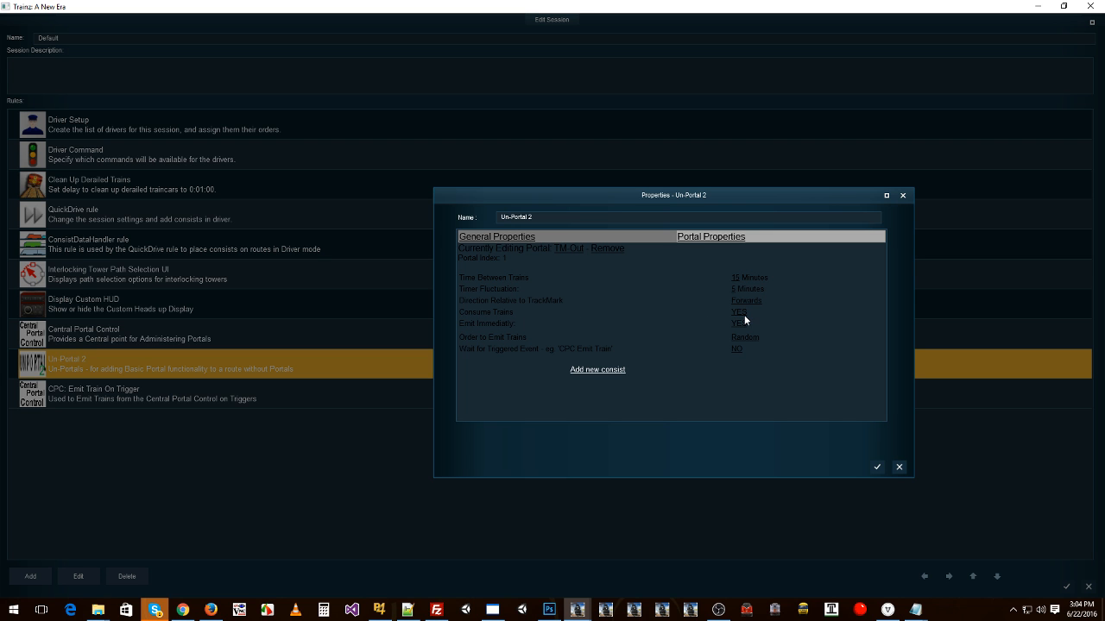
click(877, 468)
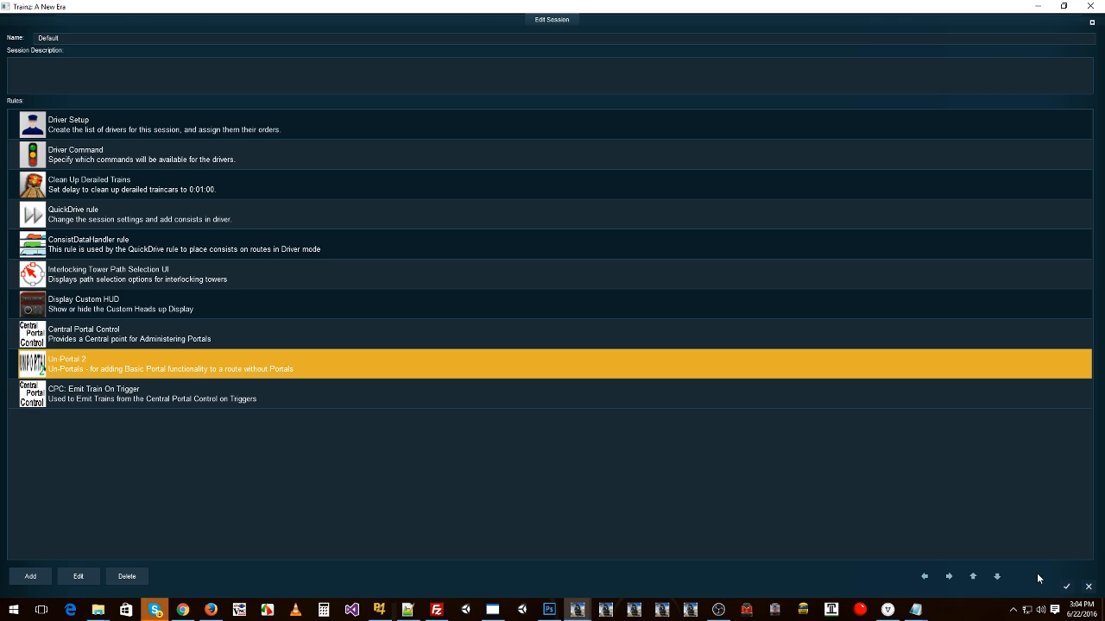
click(1067, 589)
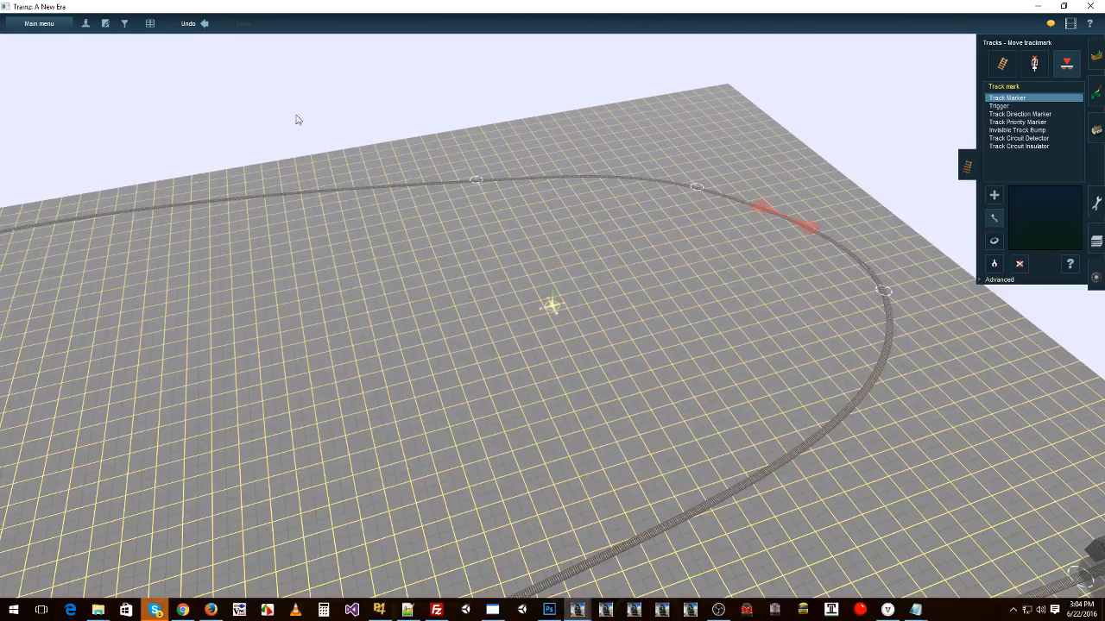
Step: Start driving the session, overwriting the existing route and session, and accept the QuickDrive setup
click(86, 24)
click(591, 322)
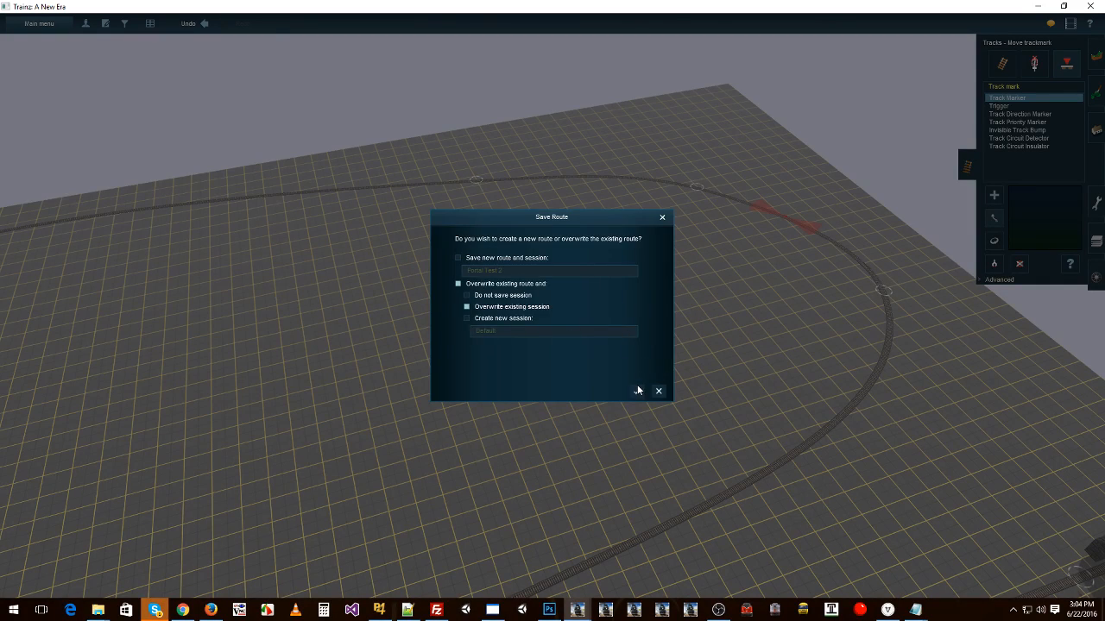
click(637, 387)
click(587, 303)
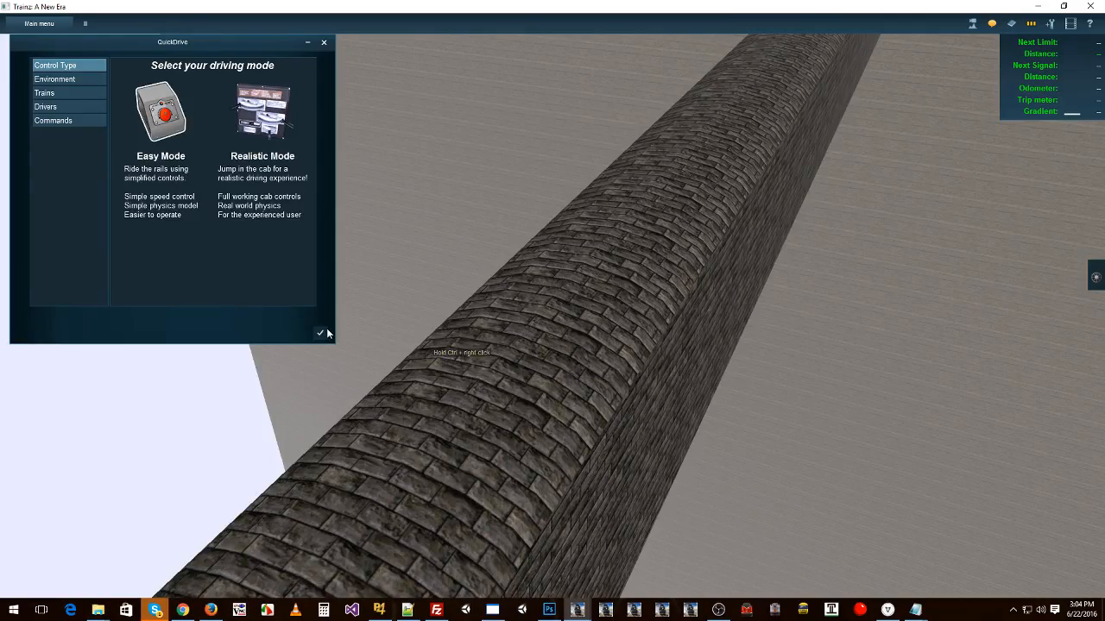
click(322, 328)
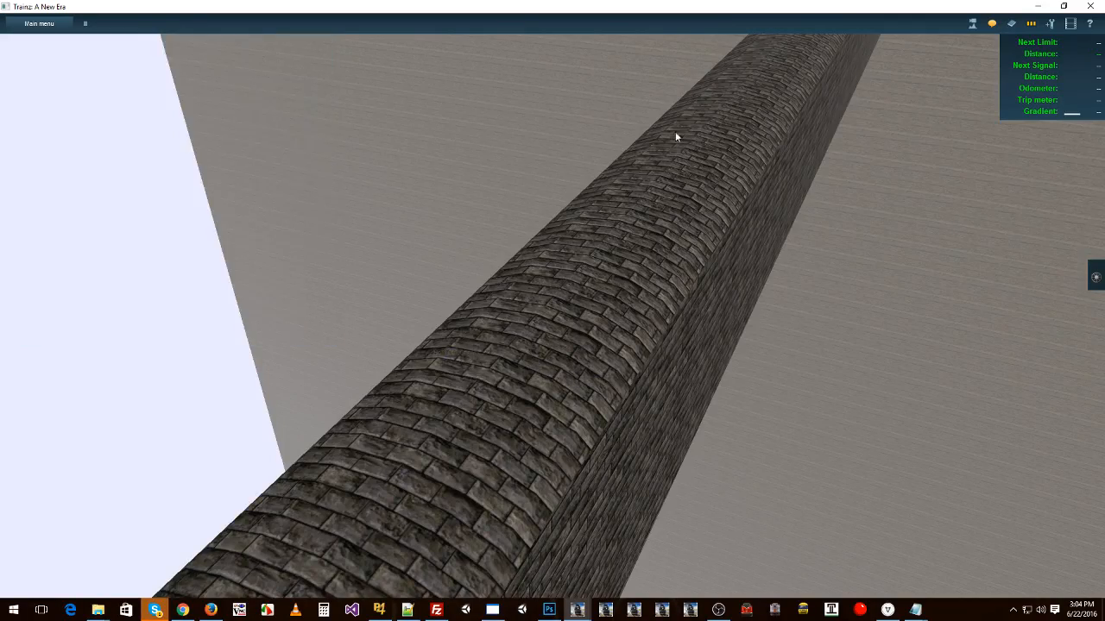
Step: Examine the loop in the map view to follow the train emitted at TM-In as it heads toward TM-Out
scroll(675, 134, down, 5)
right_click(654, 60)
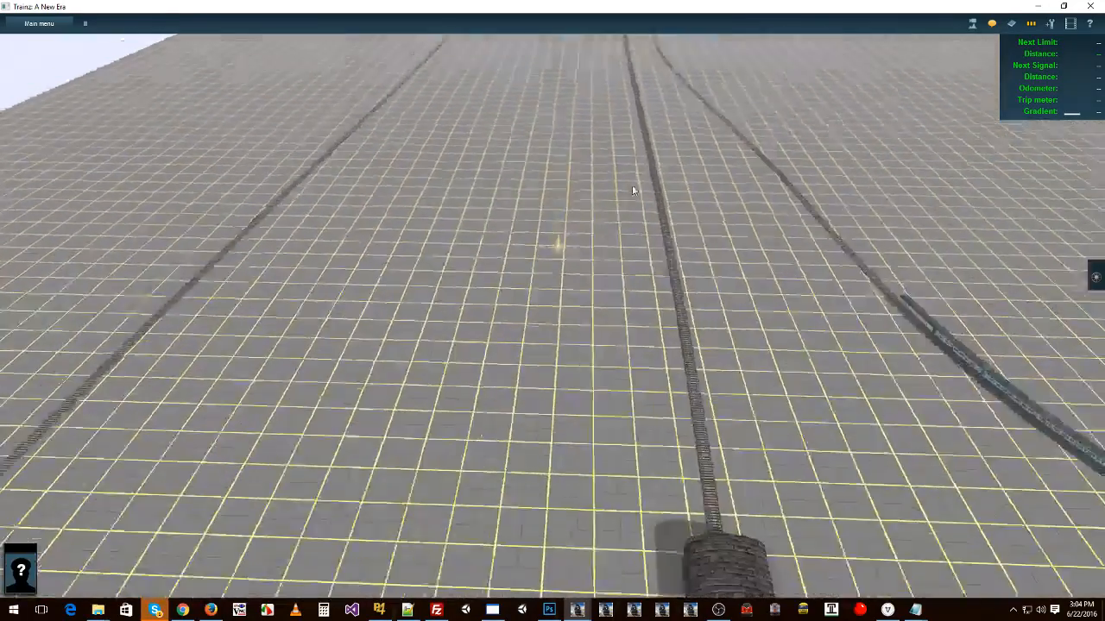
scroll(663, 266, down, 8)
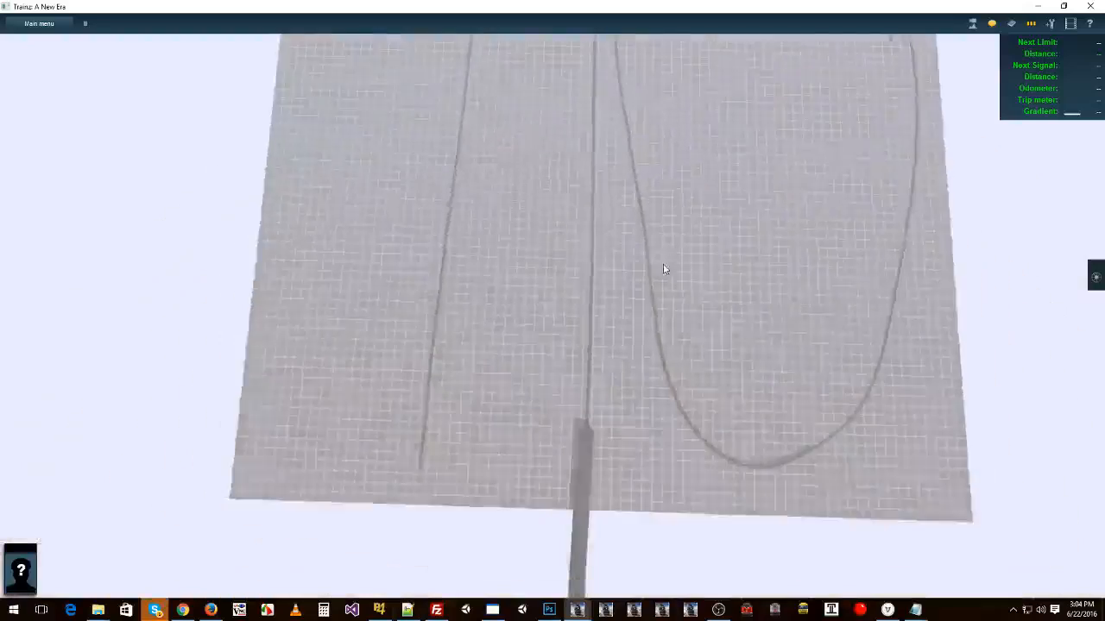
key(Left)
right_click(417, 176)
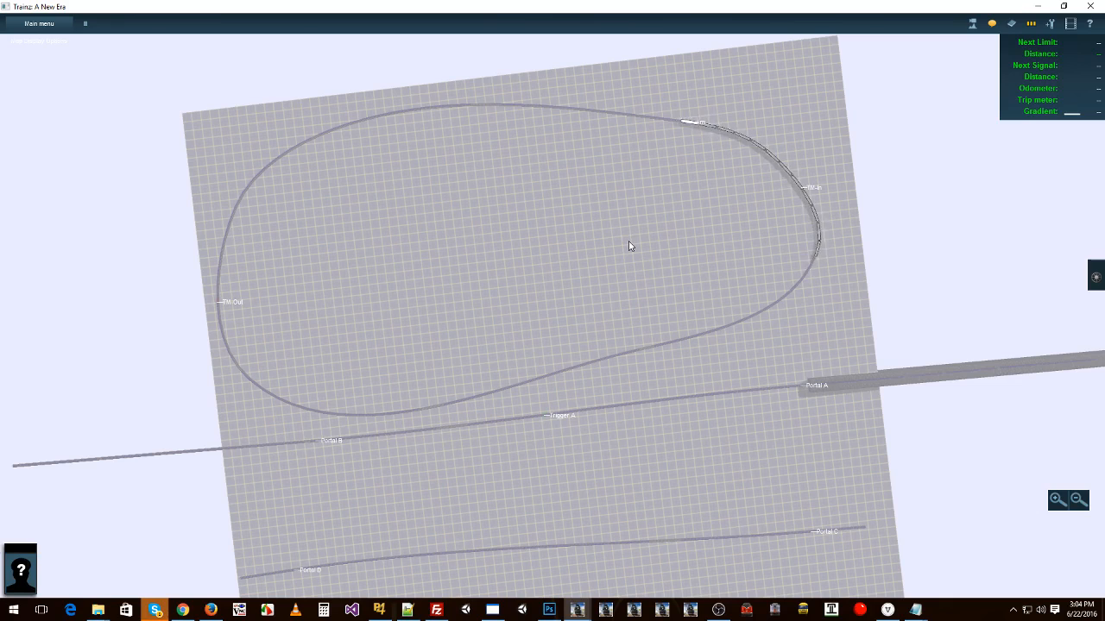
click(622, 117)
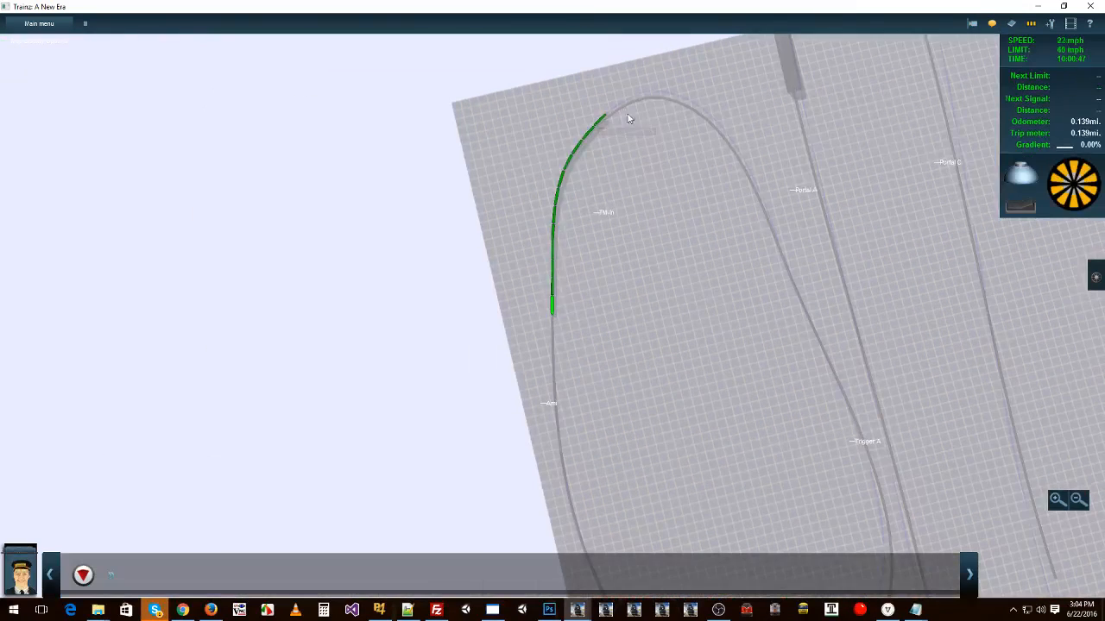
right_click(702, 84)
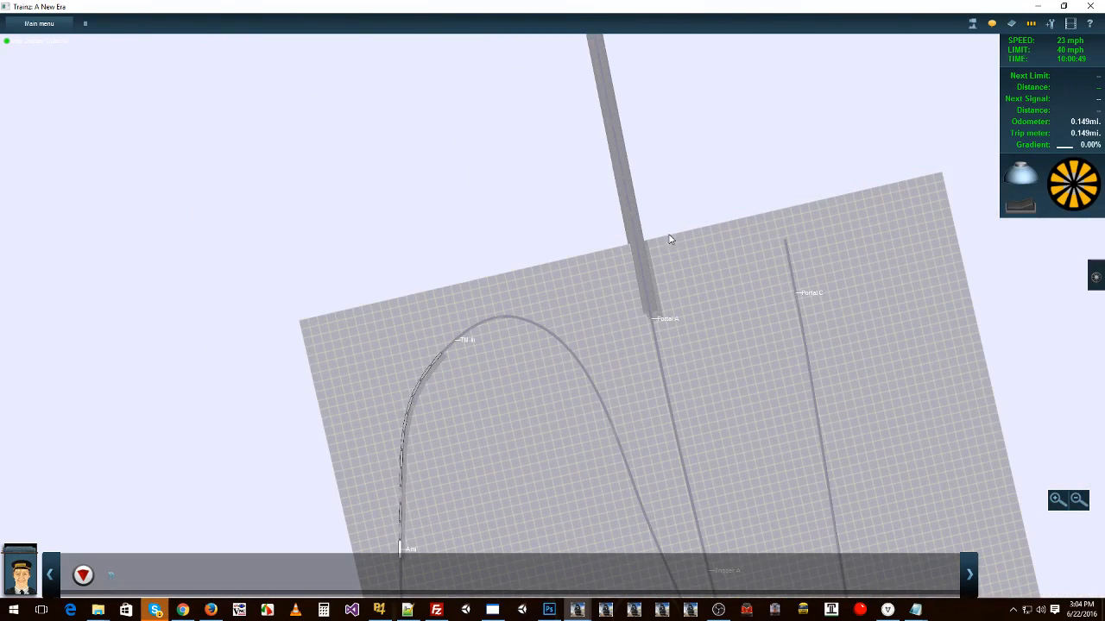
right_click(588, 463)
key(Left)
right_click(557, 394)
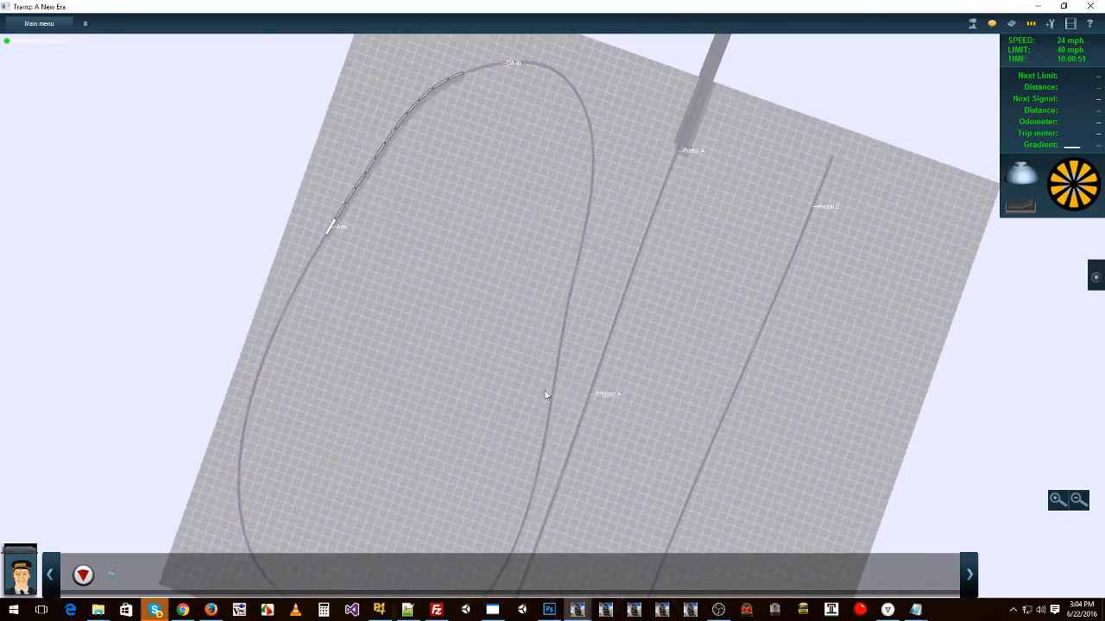
right_click(524, 283)
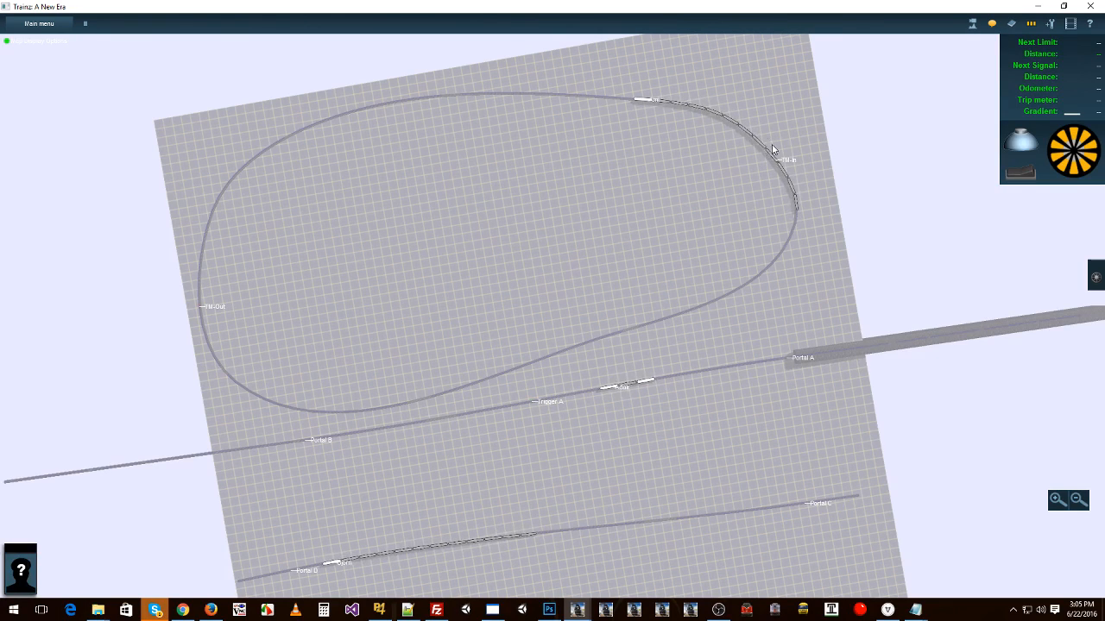
Step: Watch the trains on the loop and the portal tracks, alternating between the map and the 3D view
drag(603, 284, 579, 314)
right_click(562, 335)
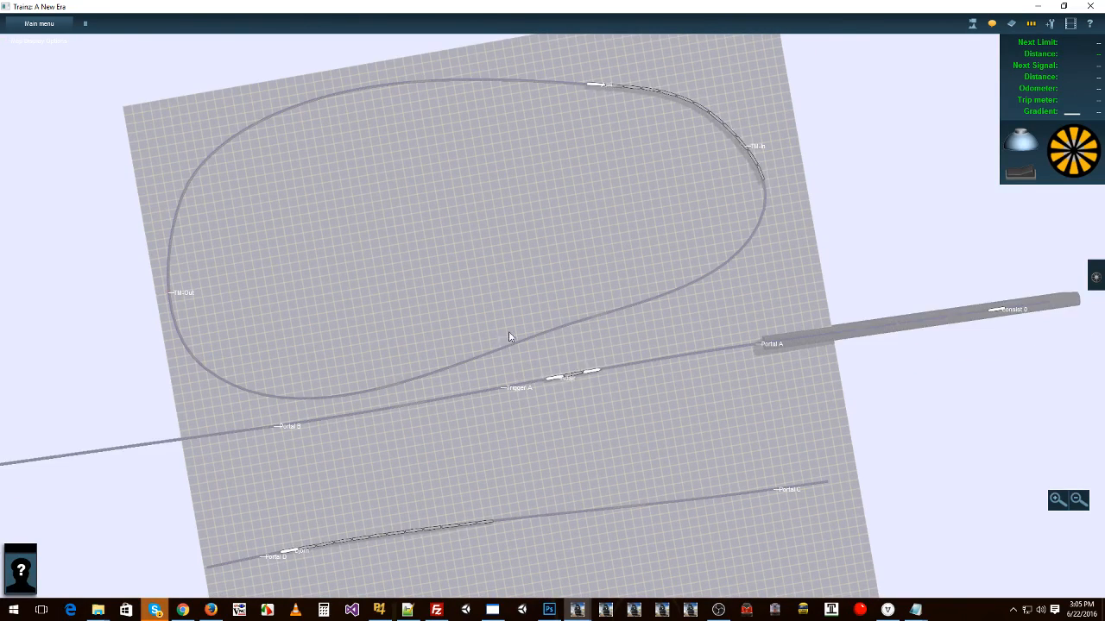
right_click(496, 333)
key(m)
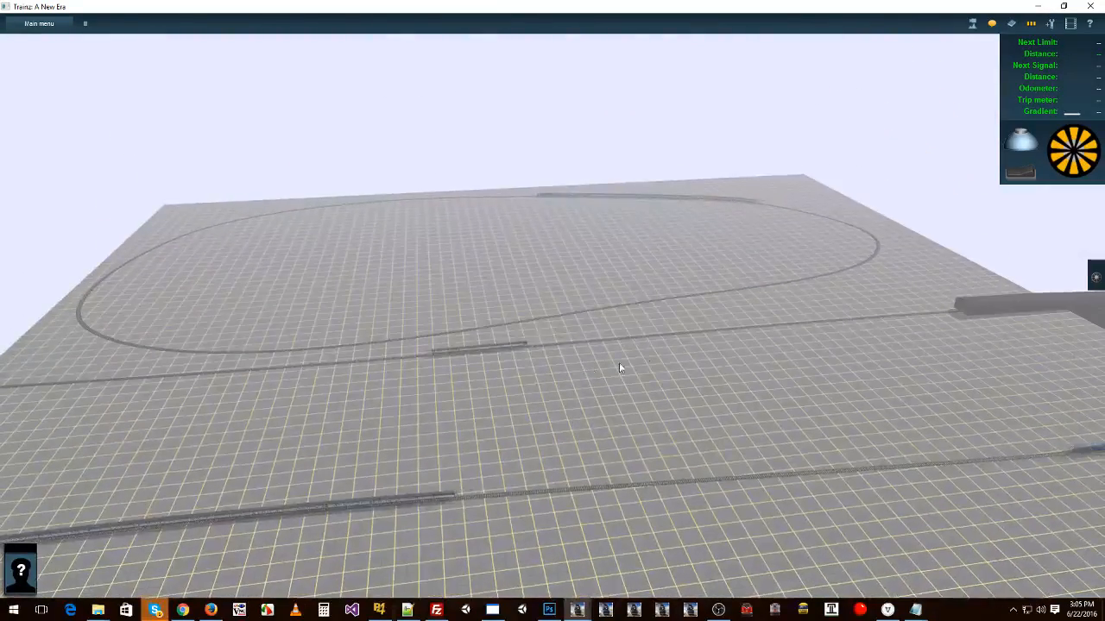
right_click(579, 375)
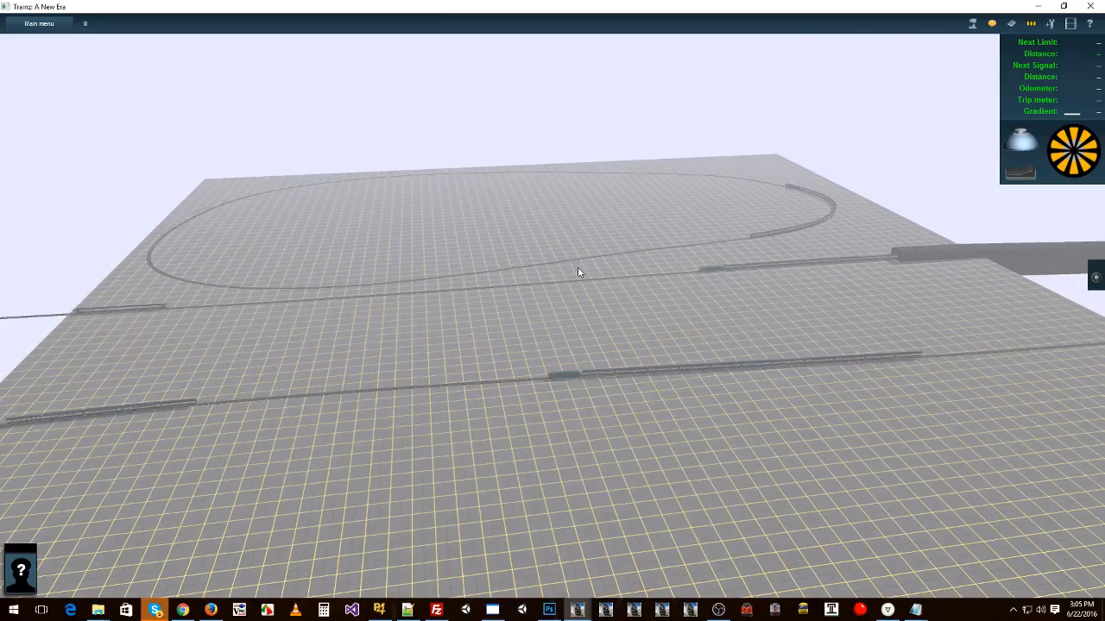
key(m)
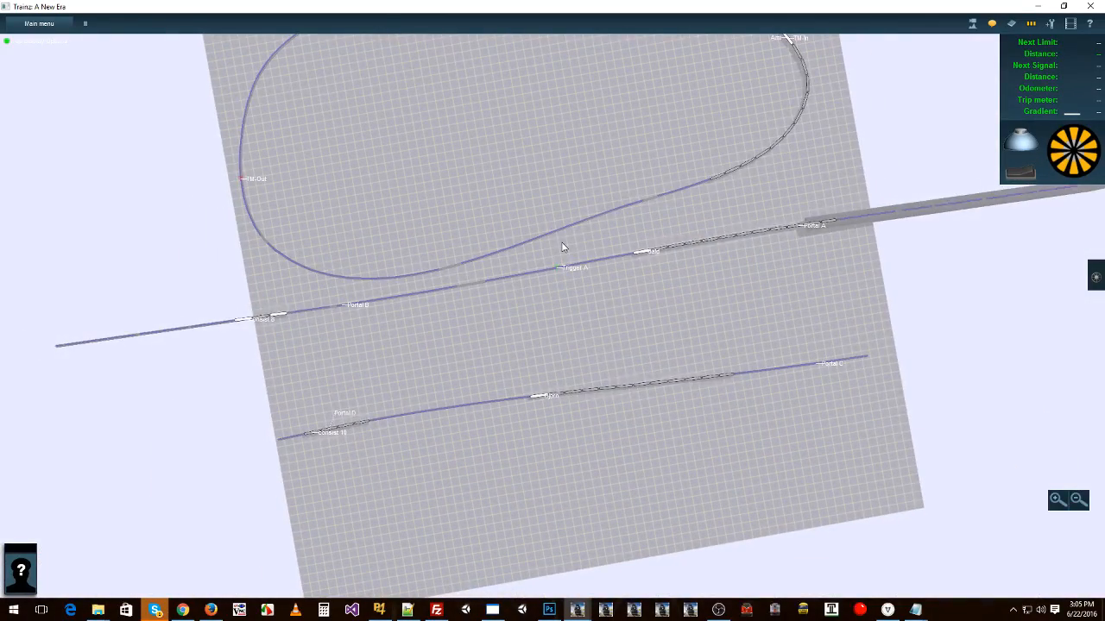
right_click(565, 248)
key(m)
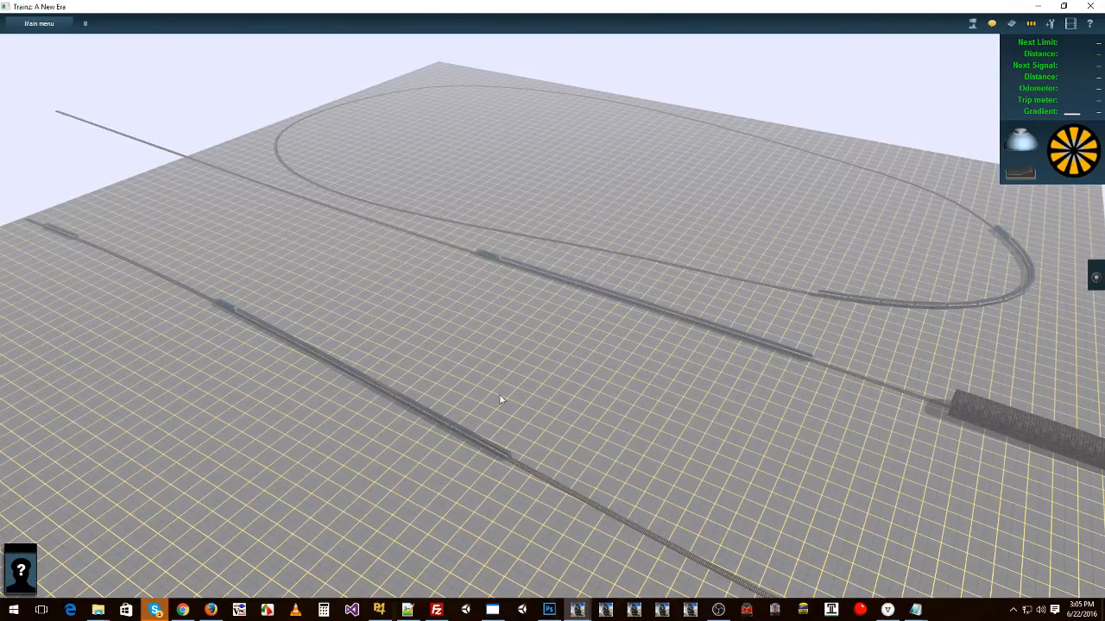
right_drag(805, 327, 453, 281)
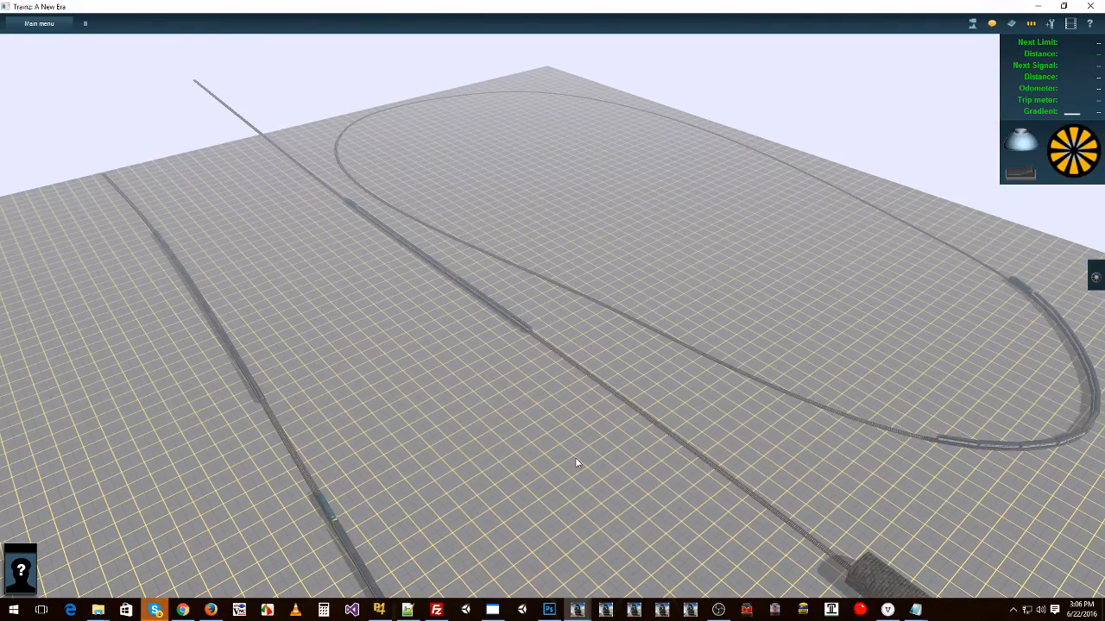
right_click(533, 389)
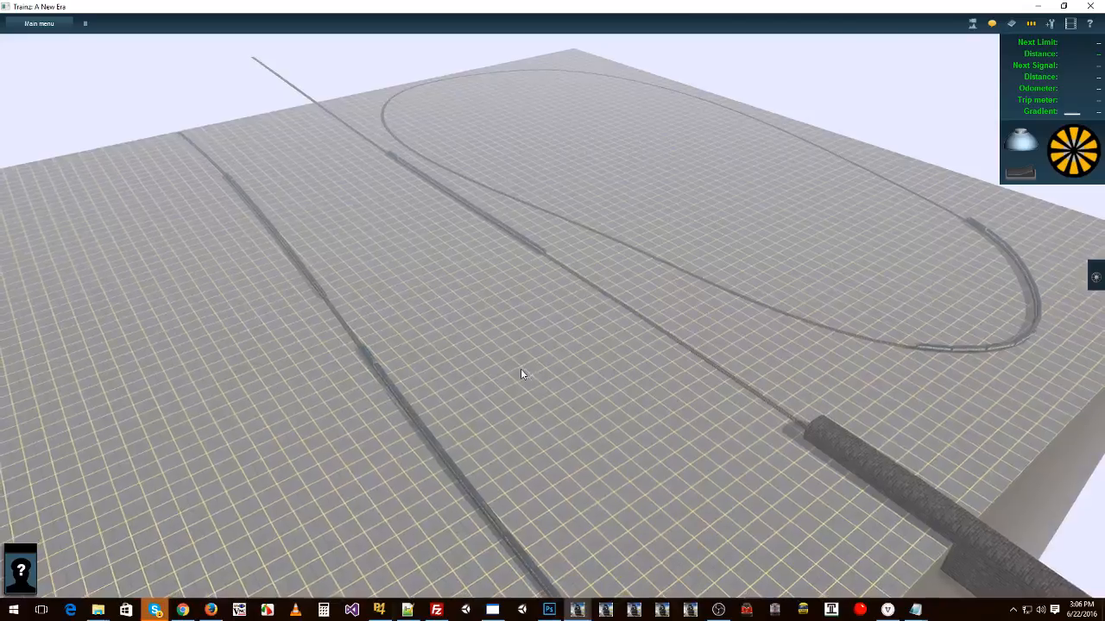
mouse_move(521, 369)
right_down()
mouse_move(322, 306)
mouse_move(458, 323)
mouse_move(636, 316)
mouse_move(665, 270)
mouse_move(587, 283)
mouse_move(703, 301)
mouse_move(664, 328)
mouse_move(606, 323)
right_up()
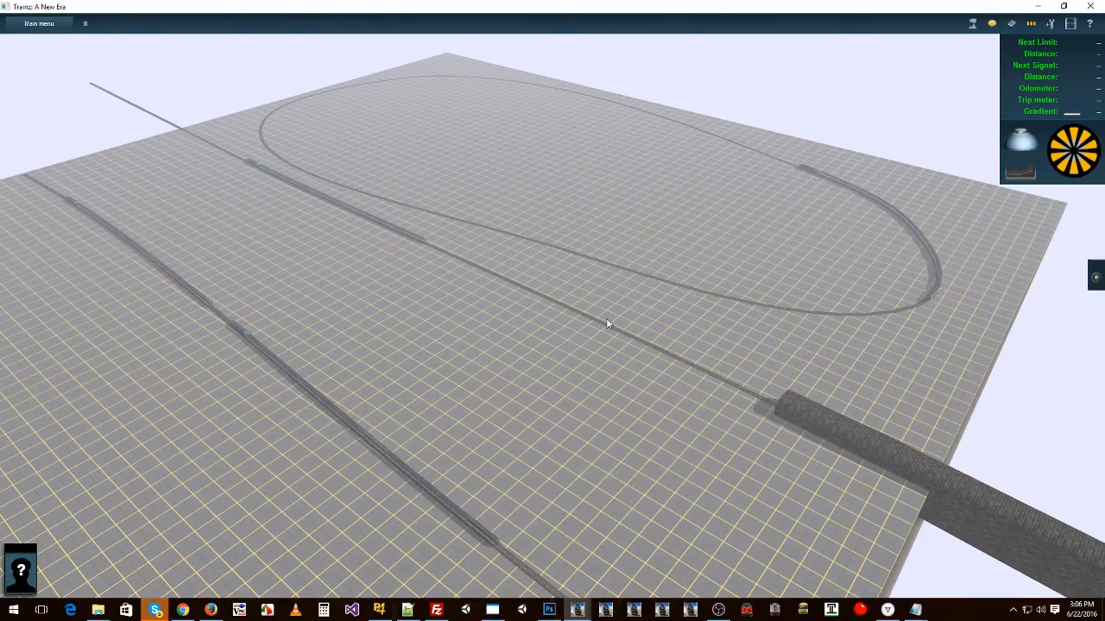
right_click(512, 277)
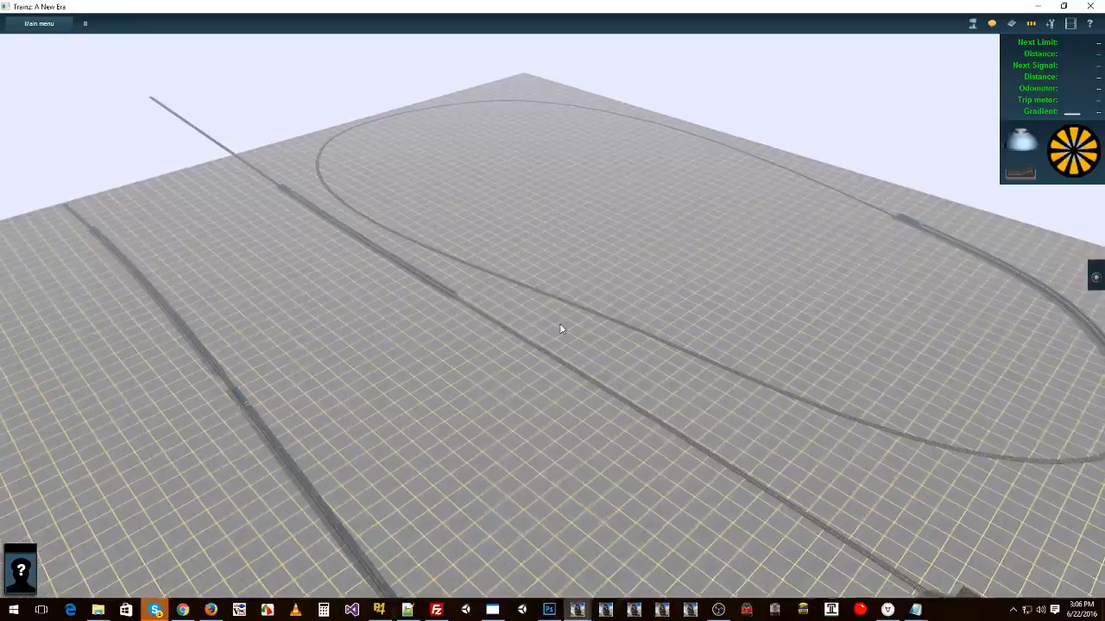